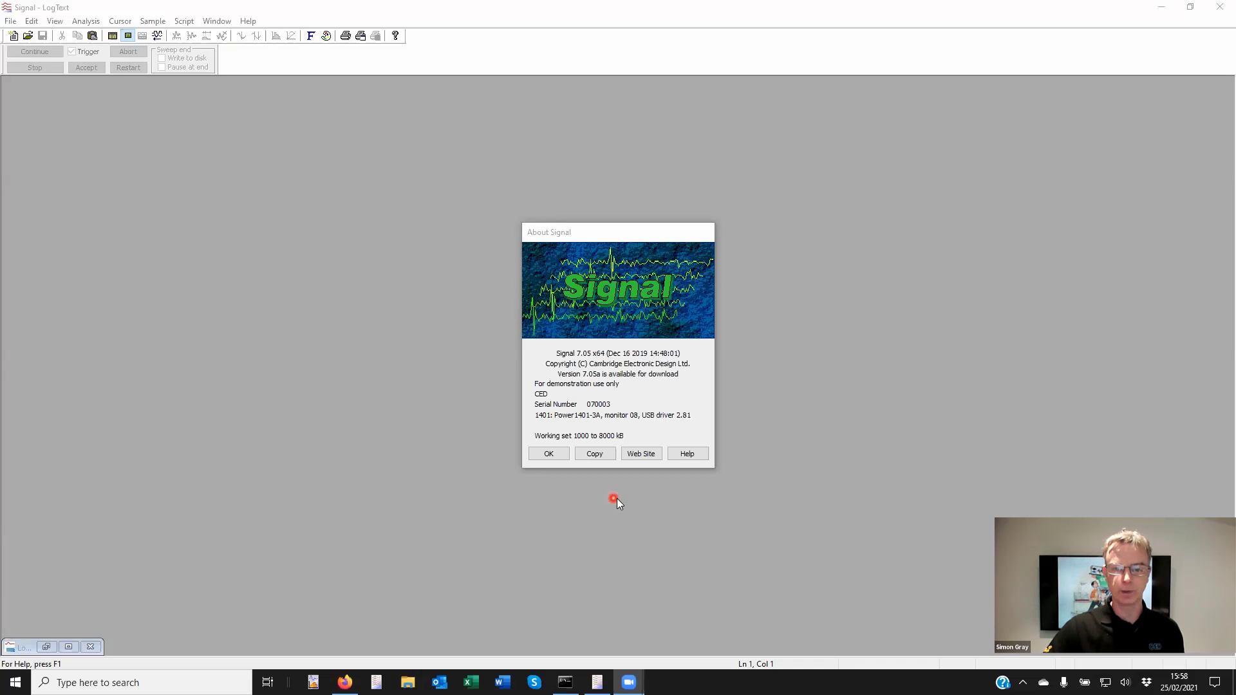
Copy the version details from the About Signal dialog and close it.
{"action": "left_click", "coordinate": [593, 455]}
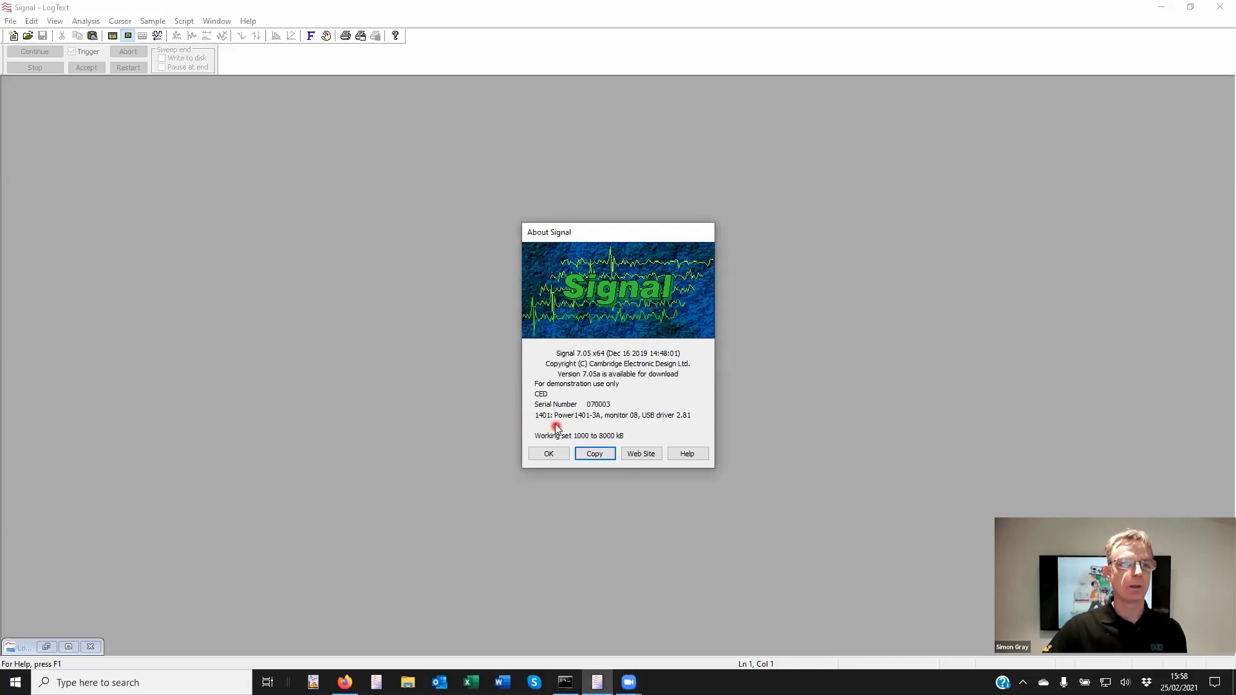
{"action": "left_click", "coordinate": [567, 454]}
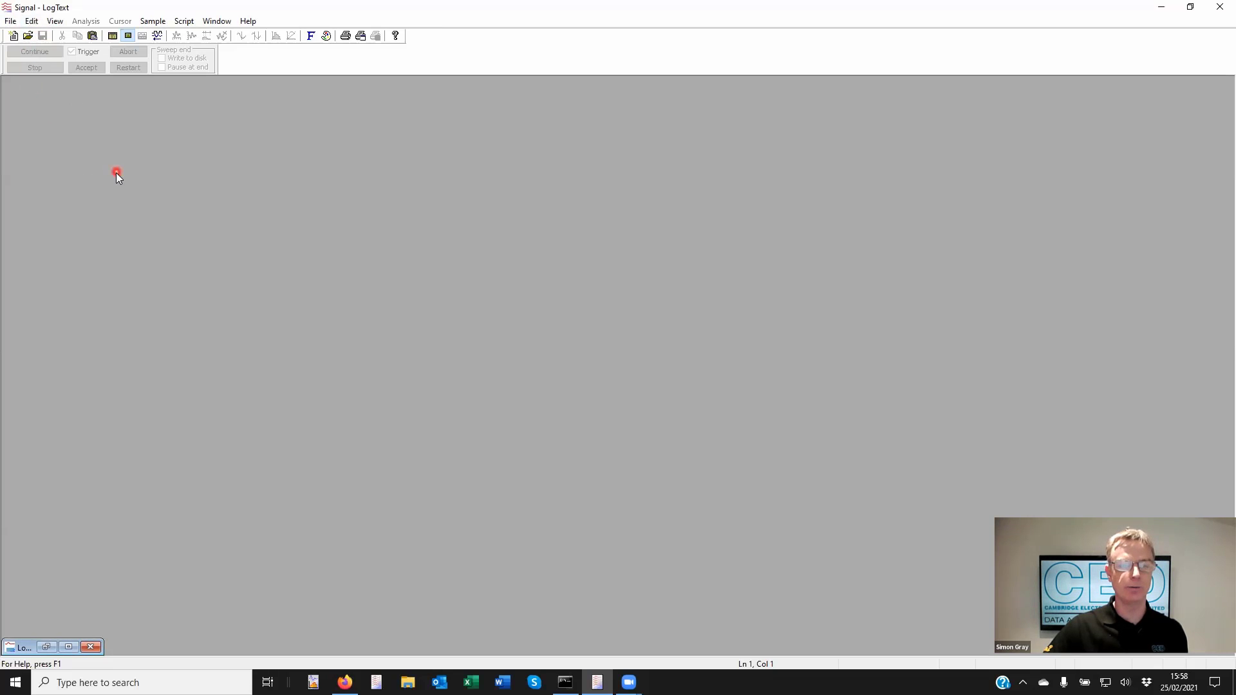
Set the preferences to show time as Milliseconds and apply them.
{"action": "left_click", "coordinate": [32, 21]}
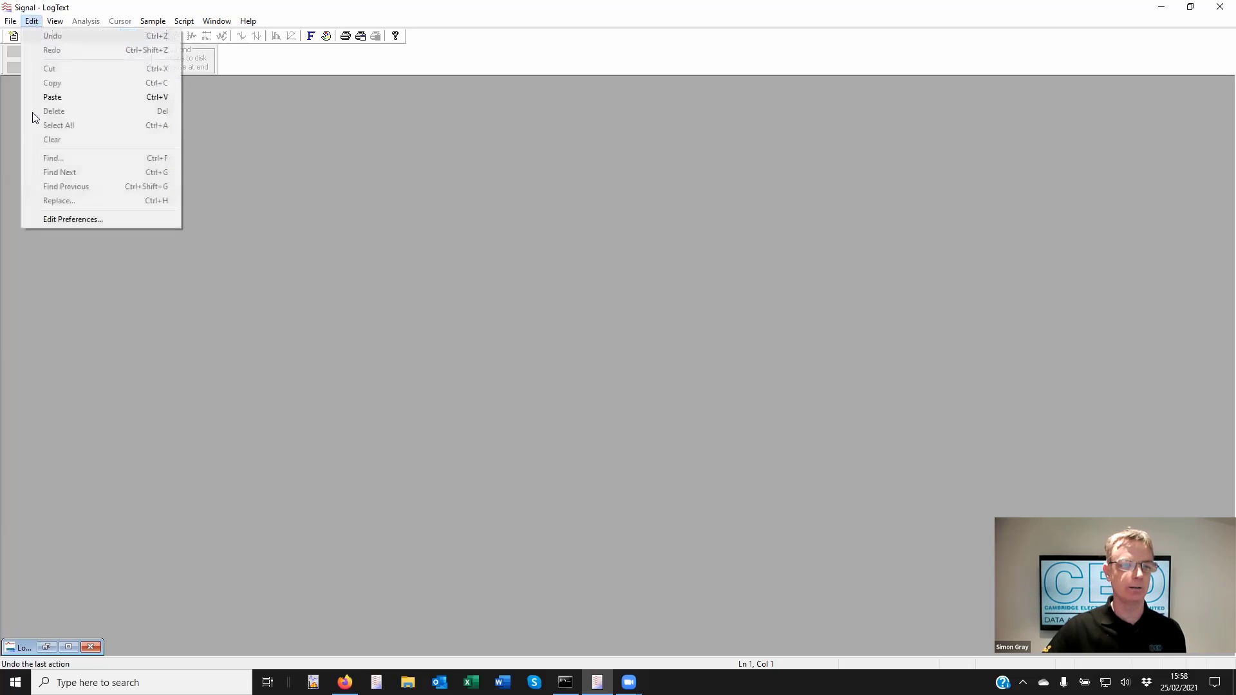
{"action": "left_click", "coordinate": [81, 220]}
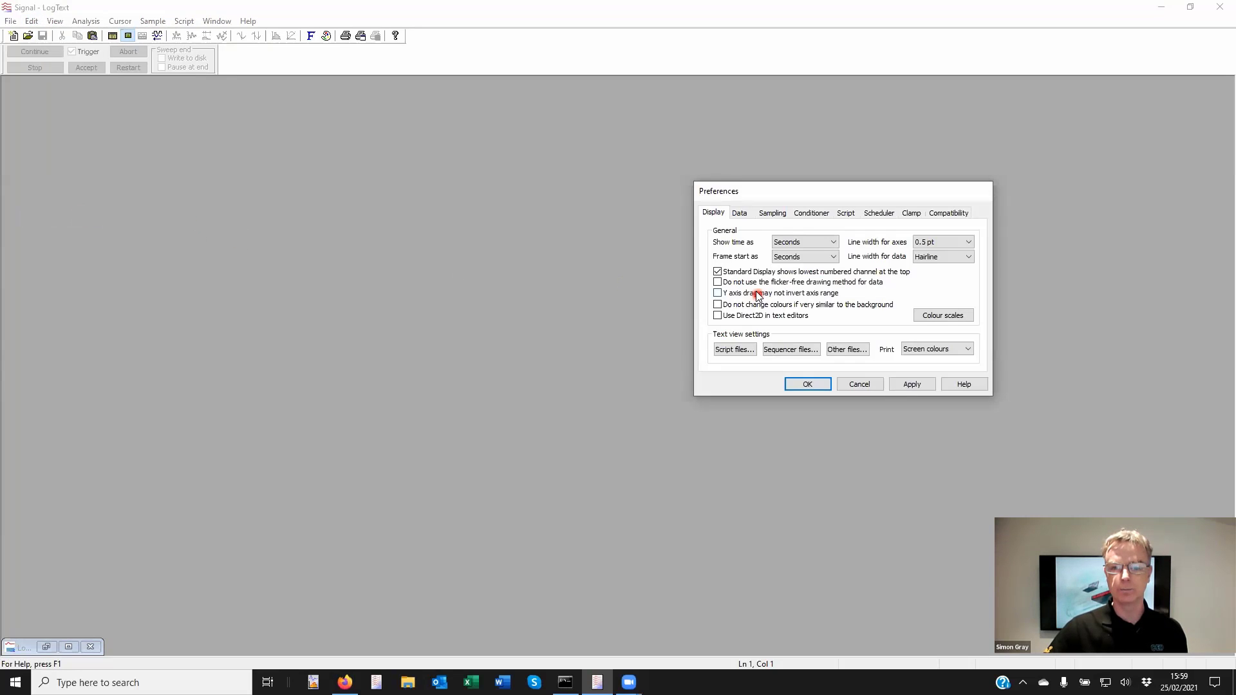
{"action": "left_click", "coordinate": [830, 242]}
{"action": "left_click", "coordinate": [831, 243]}
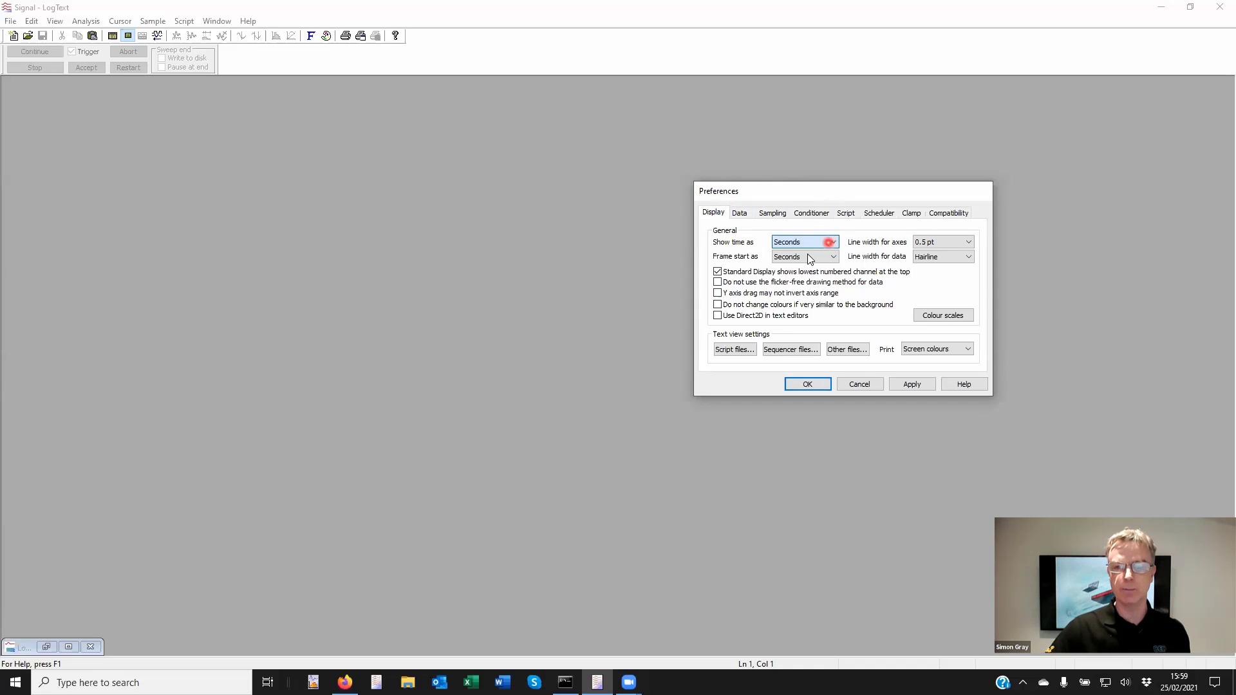
{"action": "left_click", "coordinate": [835, 243]}
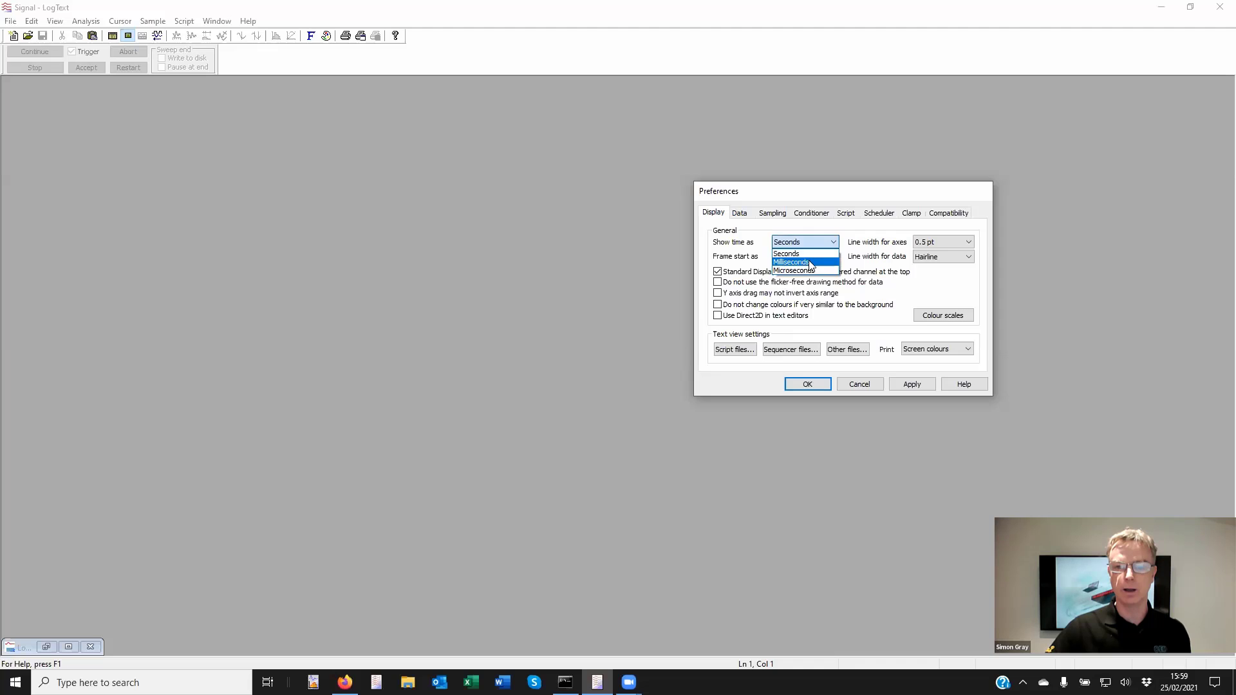
{"action": "left_click", "coordinate": [806, 260]}
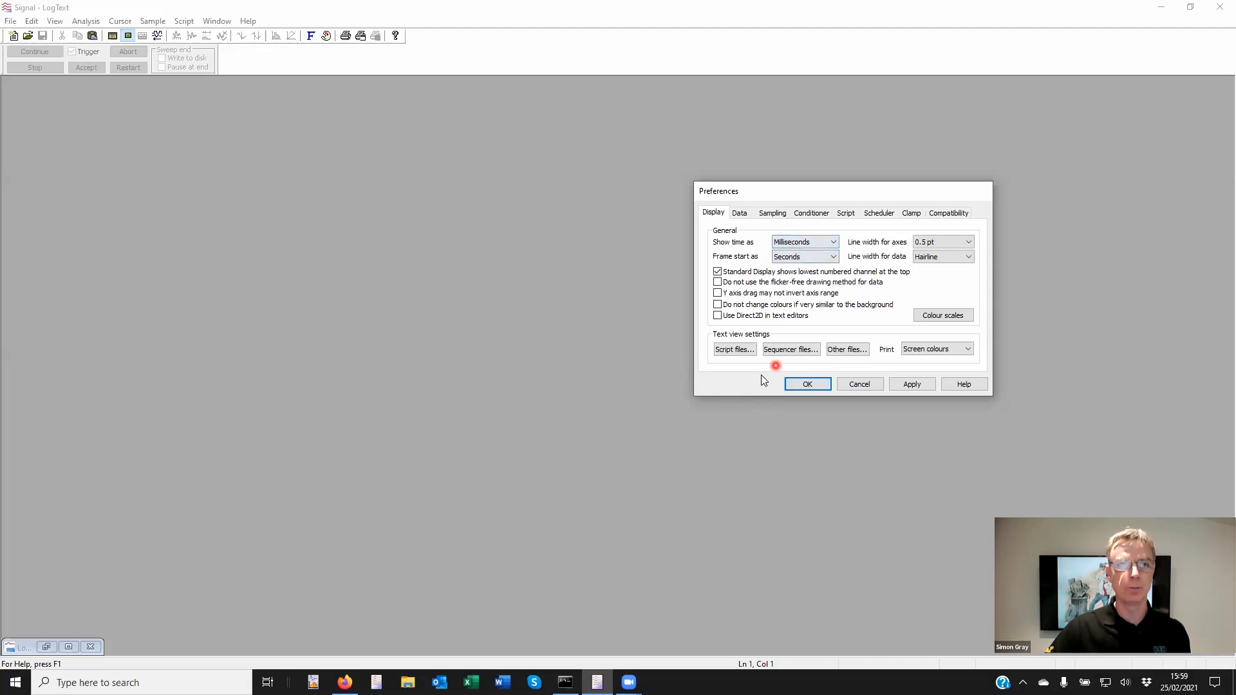
{"action": "left_click", "coordinate": [813, 387]}
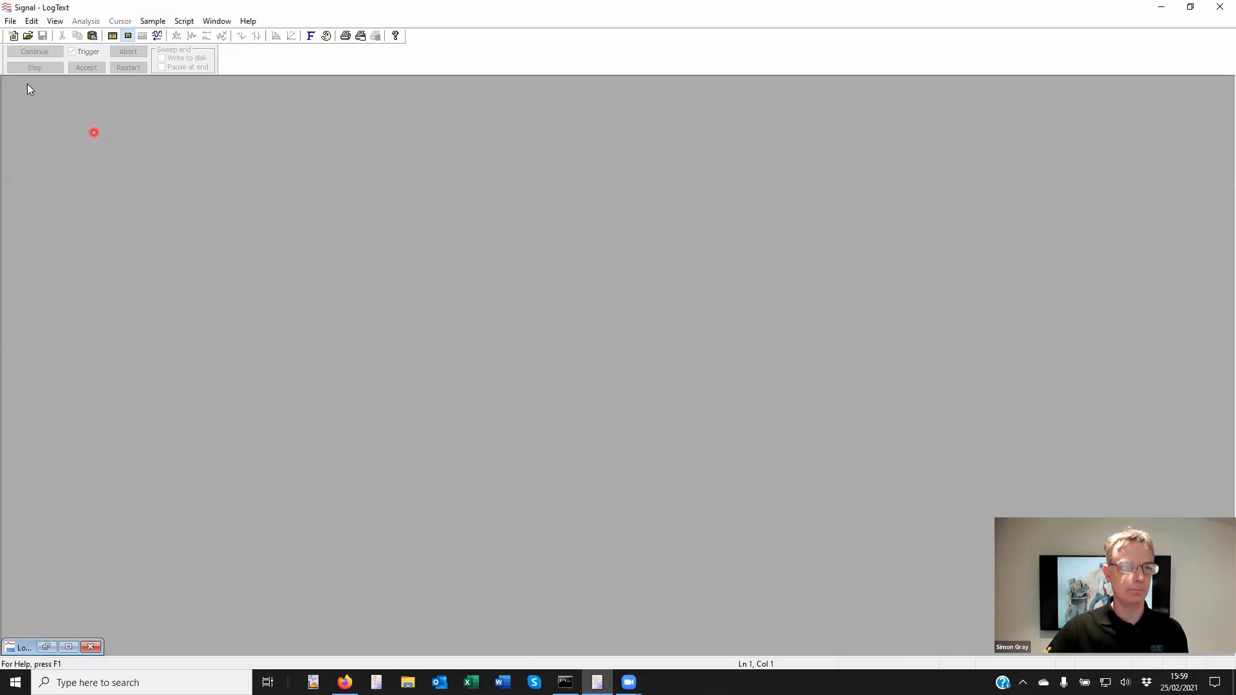
Open the recent data file example.cfs and reposition its window slightly.
{"action": "left_click", "coordinate": [13, 21]}
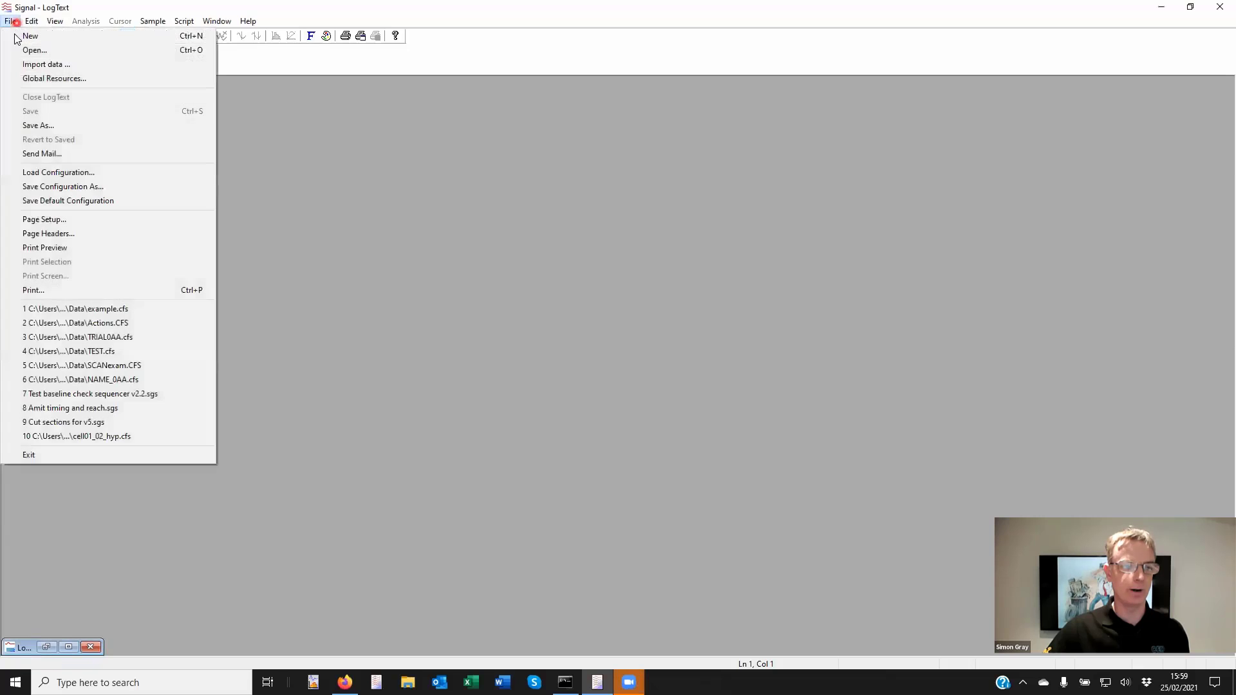
{"action": "left_click", "coordinate": [105, 311]}
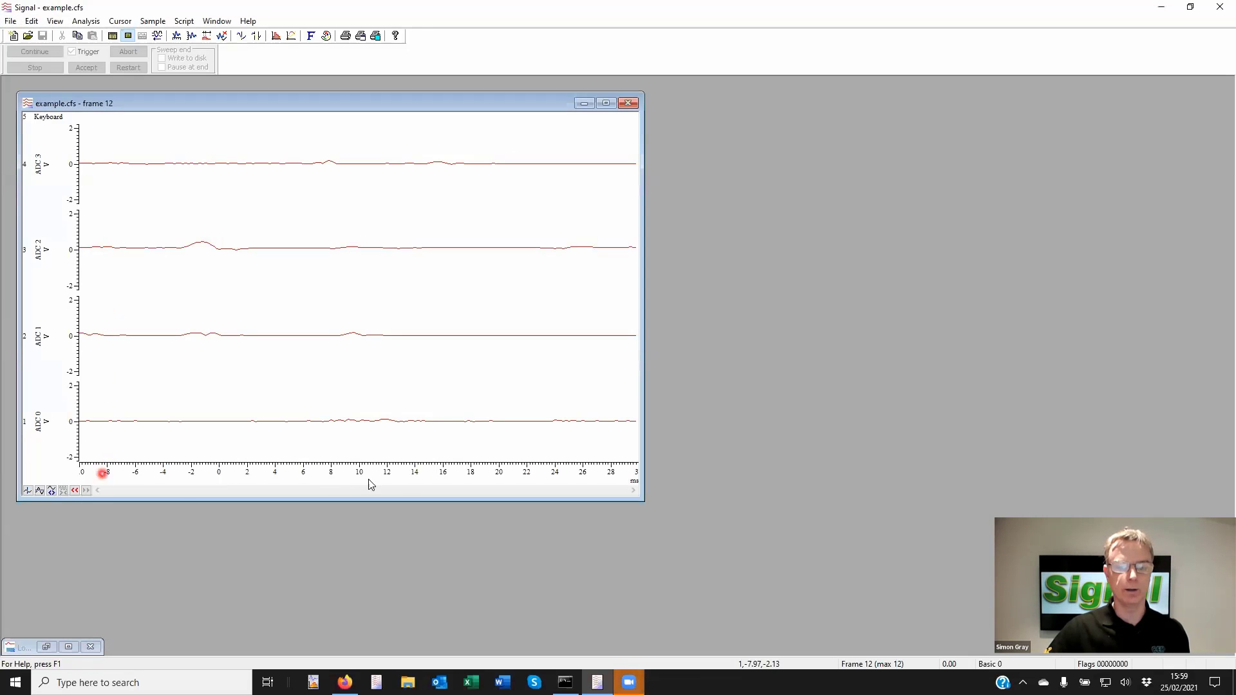
{"action": "left_click", "coordinate": [462, 104]}
{"action": "left_click_drag", "start_coordinate": [461, 105], "coordinate": [517, 101]}
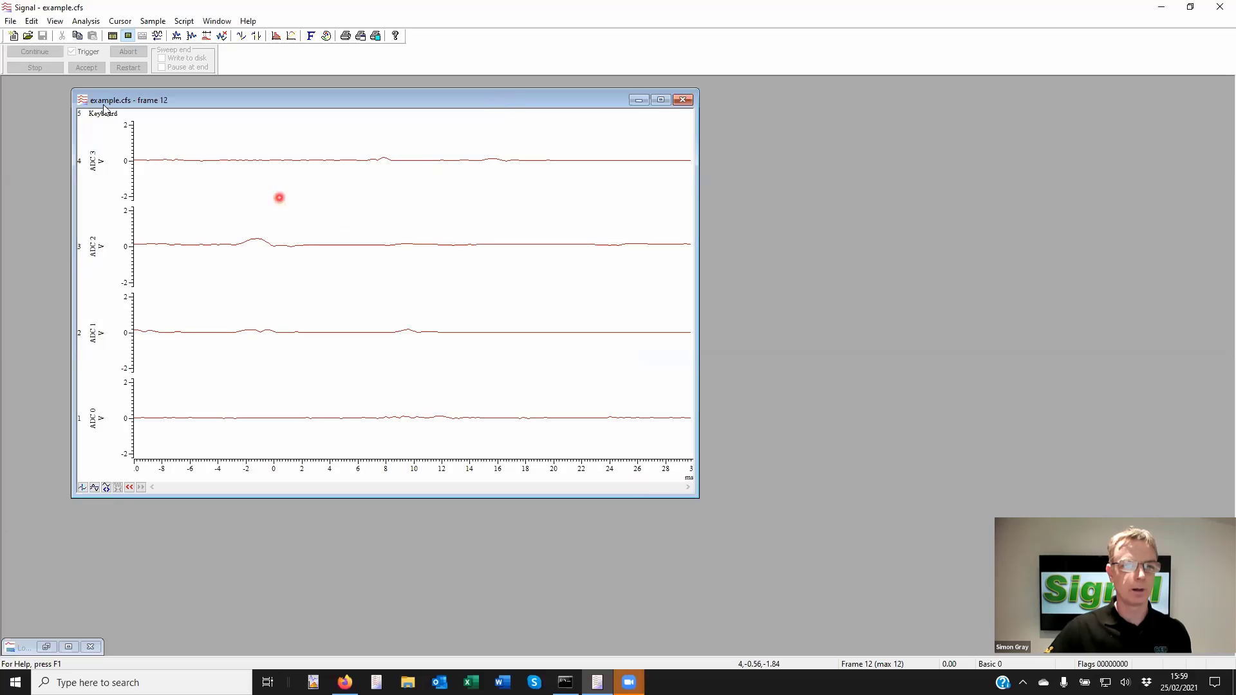
Open the Auto-Average settings for a new memory view of example.cfs, moving the dialog over the data window.
{"action": "left_click", "coordinate": [86, 21]}
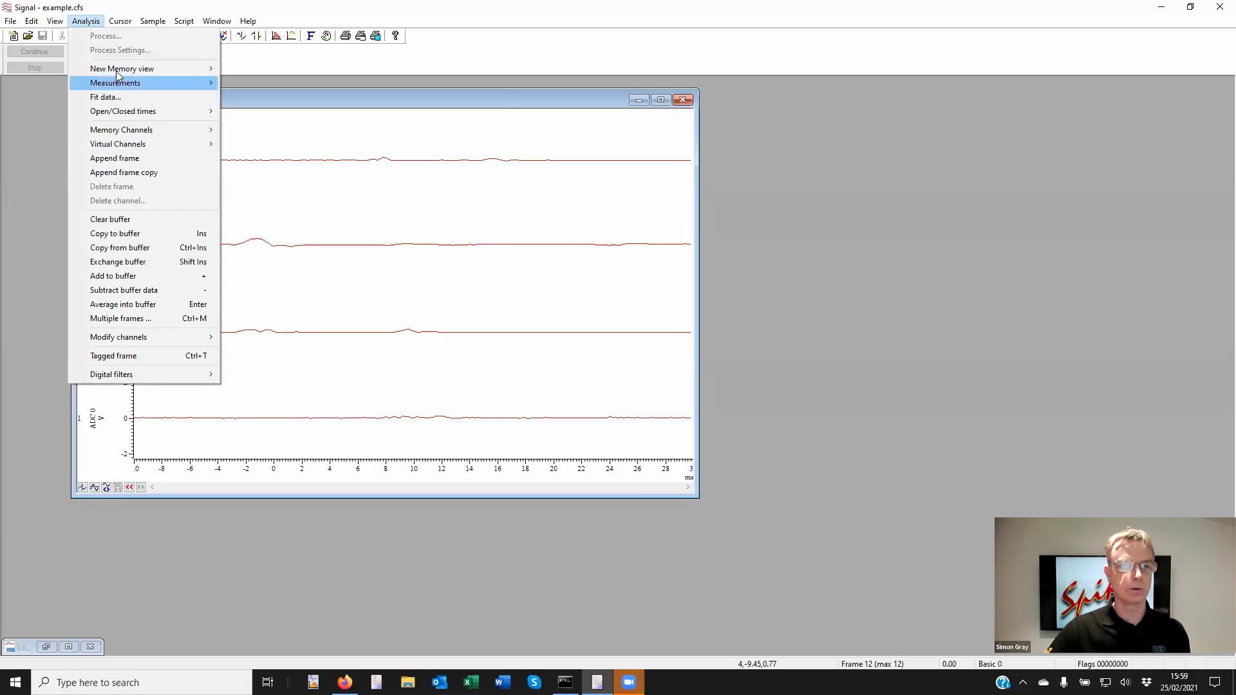
{"action": "mouse_move", "coordinate": [116, 72]}
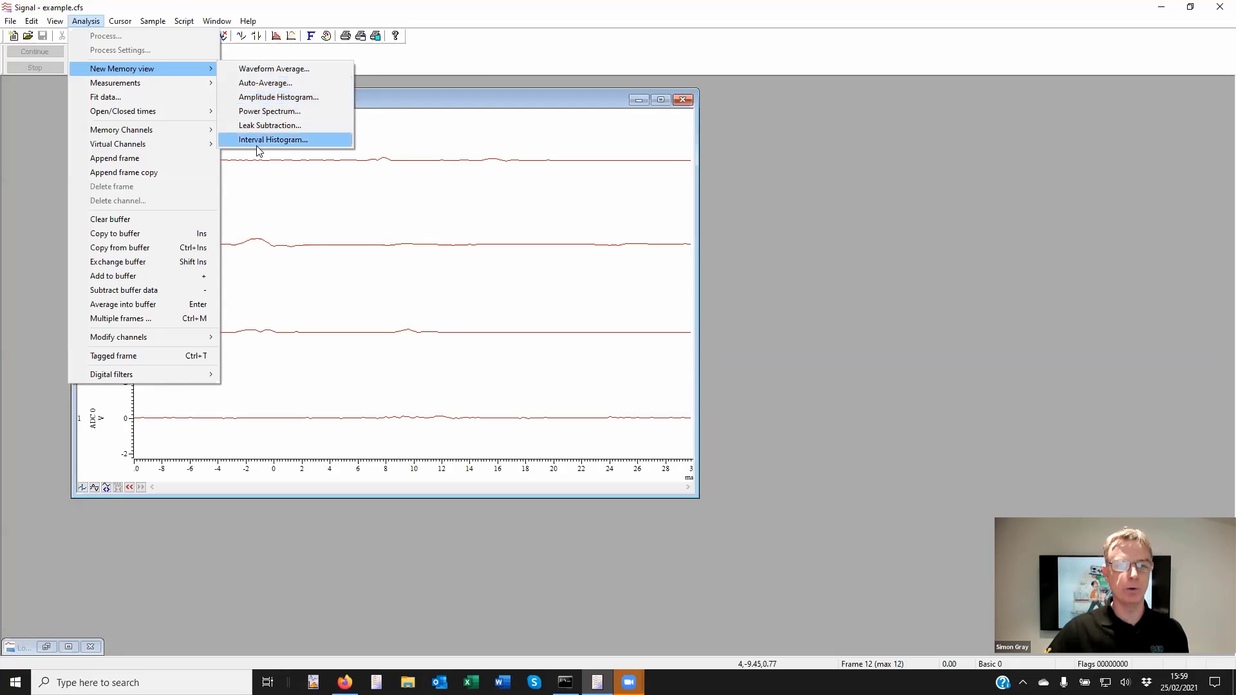
{"action": "left_click", "coordinate": [262, 85]}
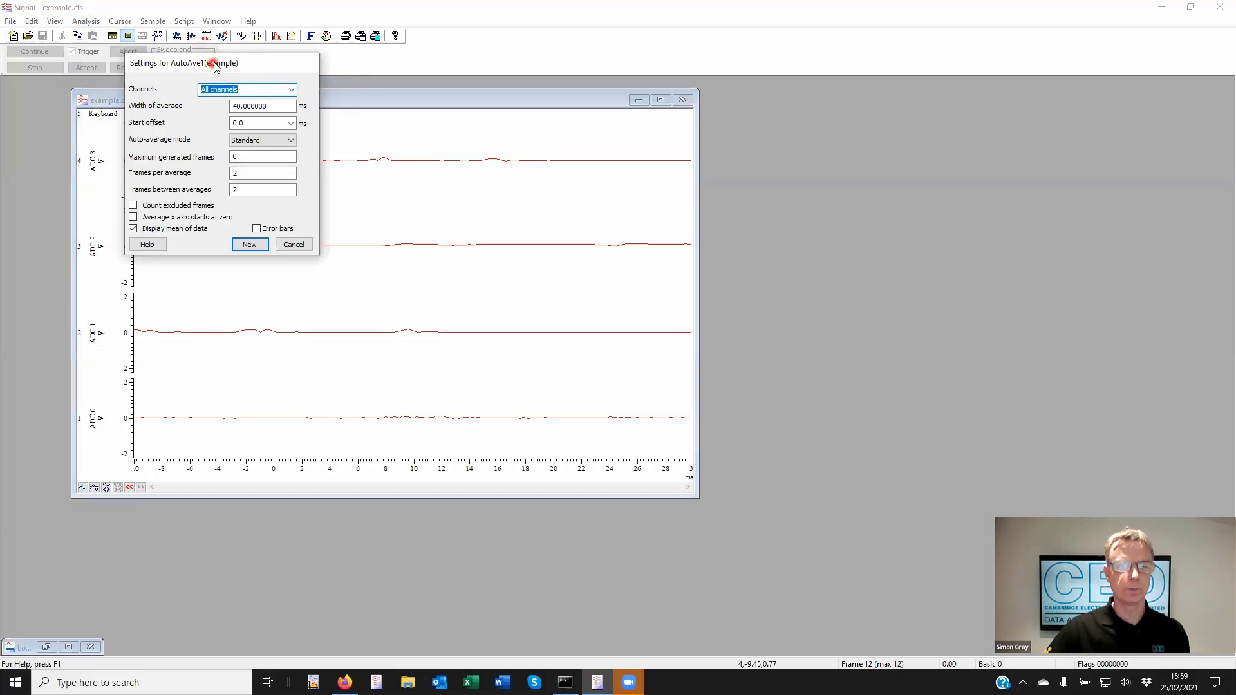
{"action": "left_click_drag", "start_coordinate": [217, 66], "coordinate": [311, 121]}
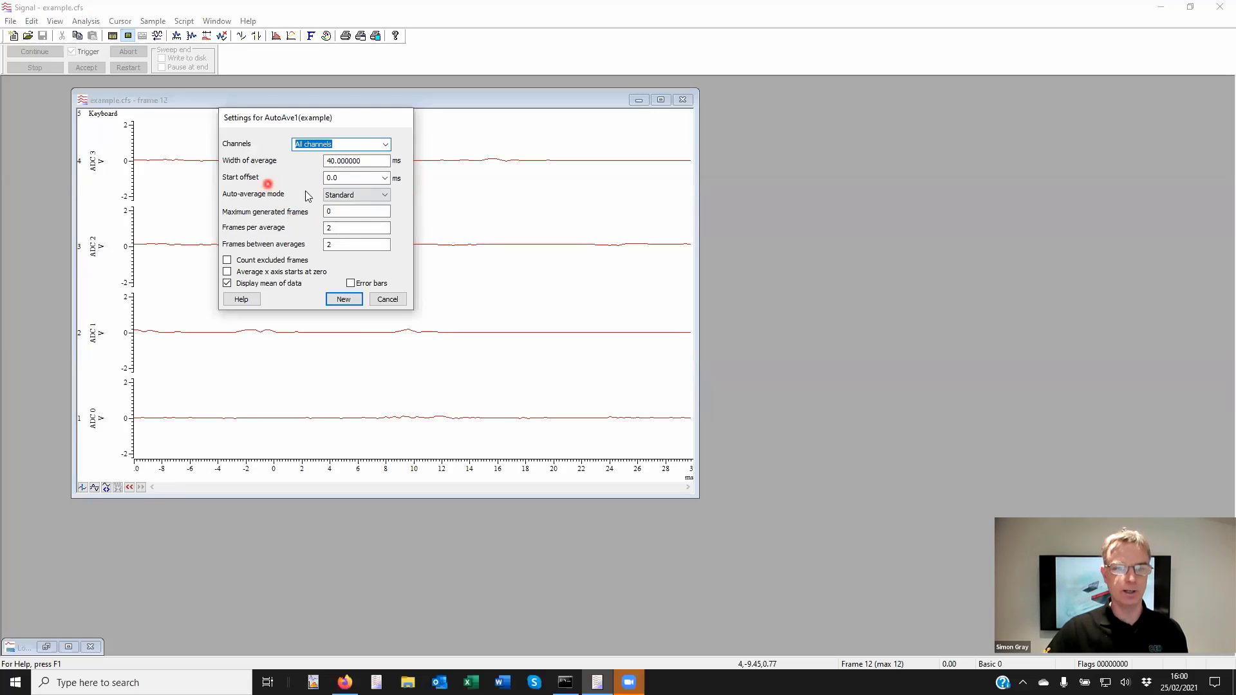
Examine the auto-average mode, frames per average and frames between averages settings.
{"action": "left_click", "coordinate": [364, 195]}
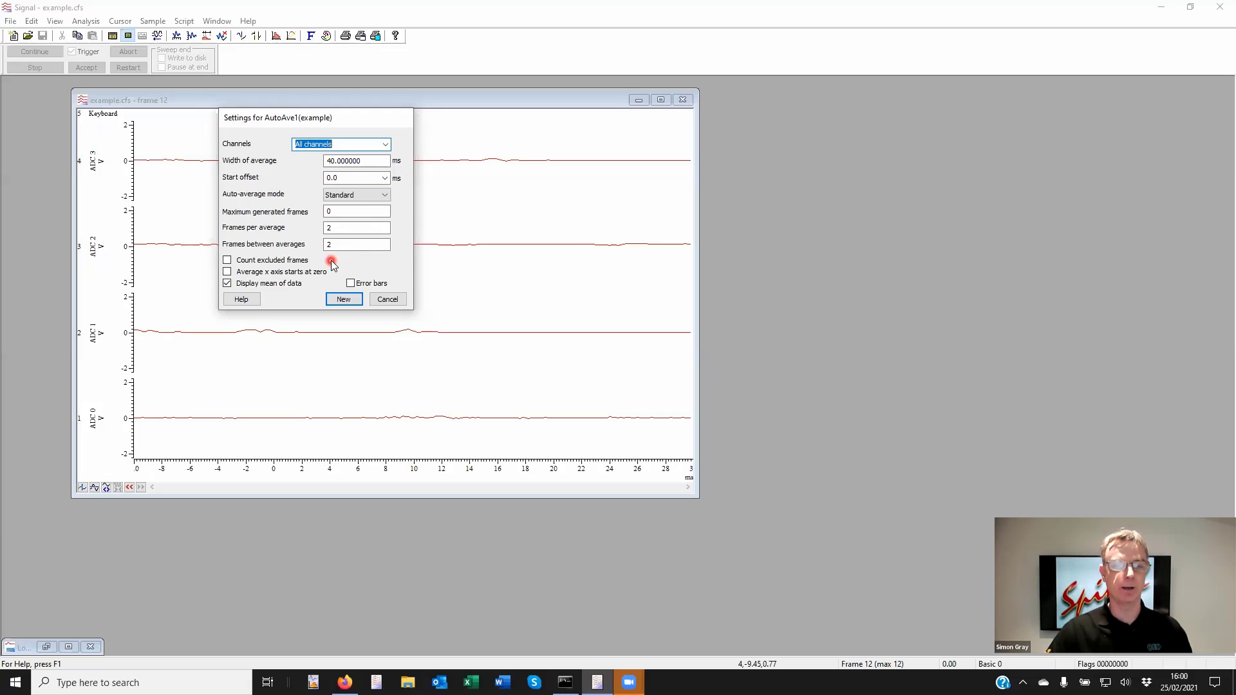
{"action": "left_click", "coordinate": [344, 228]}
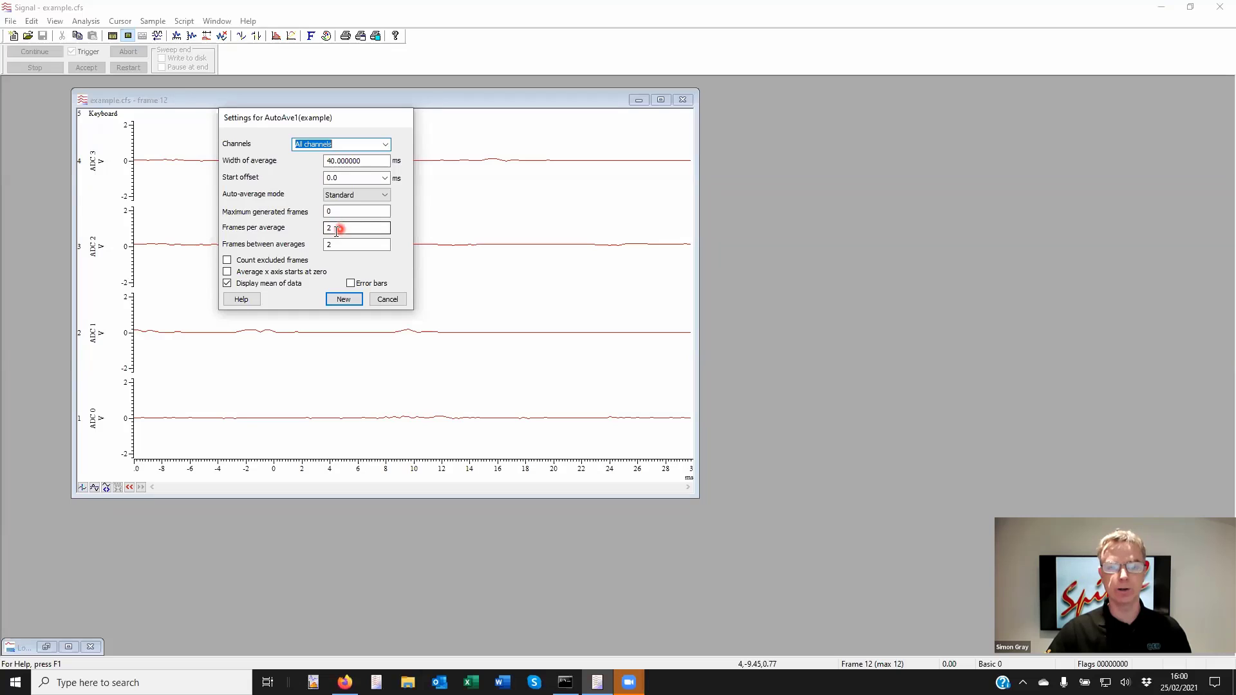
{"action": "left_click", "coordinate": [347, 244]}
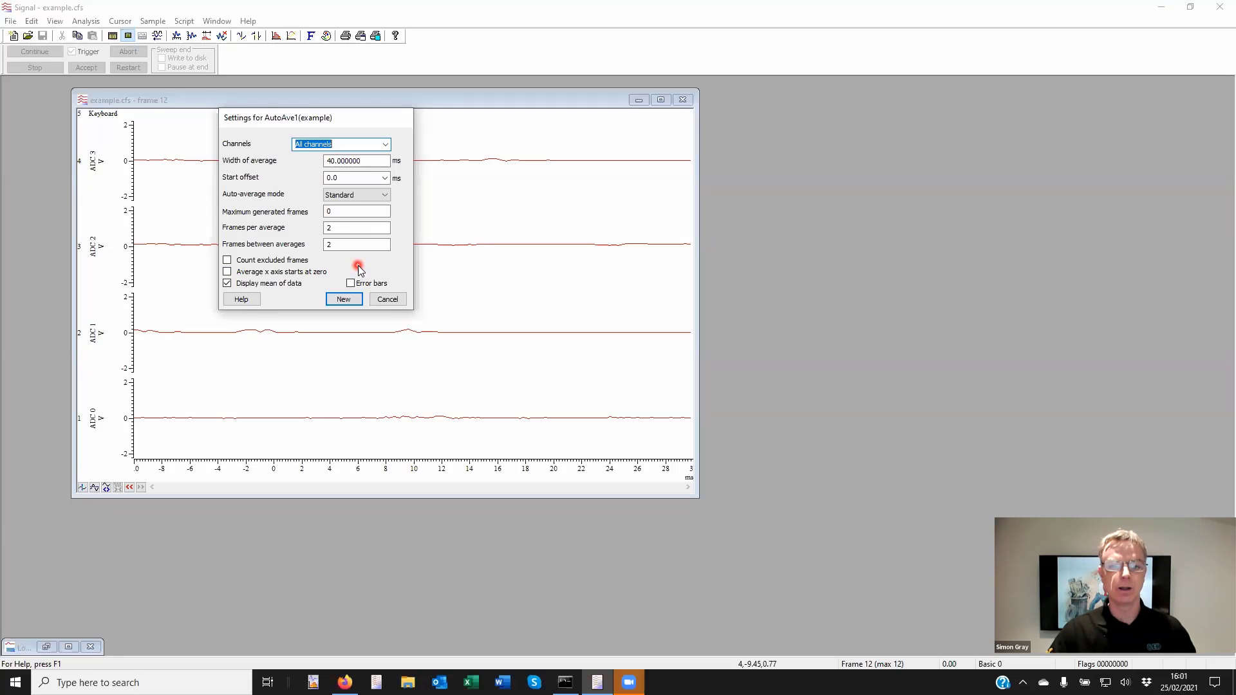
{"action": "double_click", "coordinate": [353, 228]}
{"action": "key", "text": "BackSpace"}
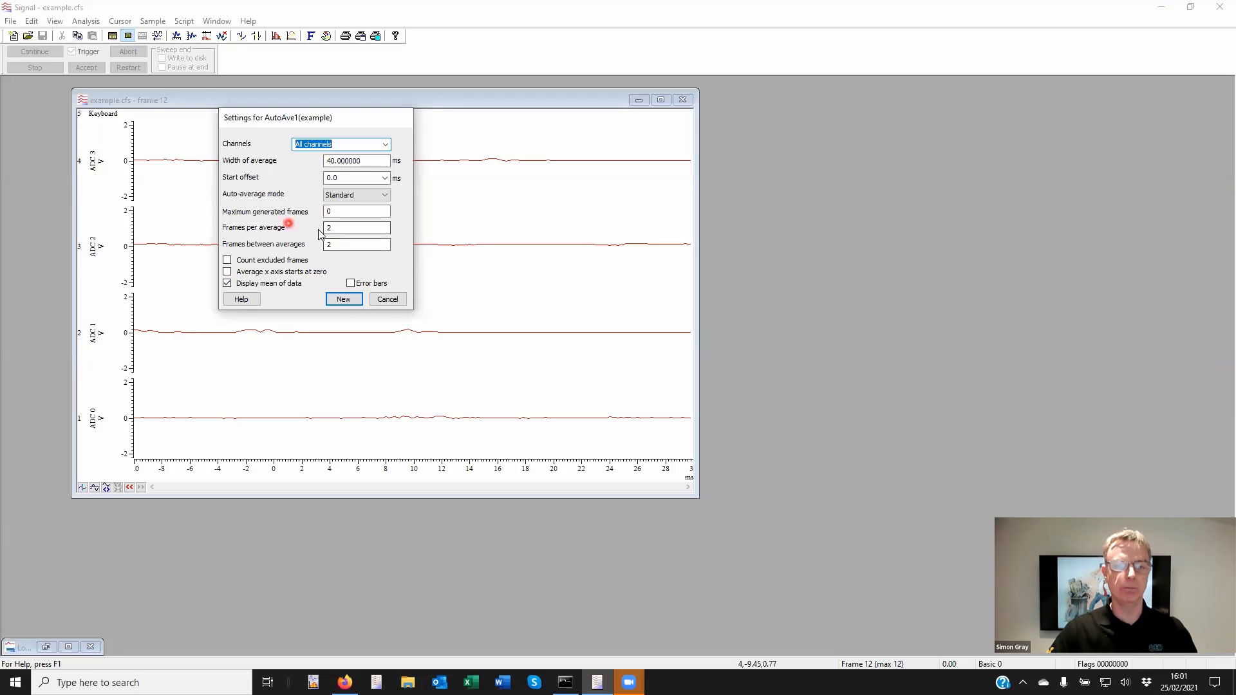
{"action": "type", "text": "2"}
{"action": "left_click", "coordinate": [338, 242]}
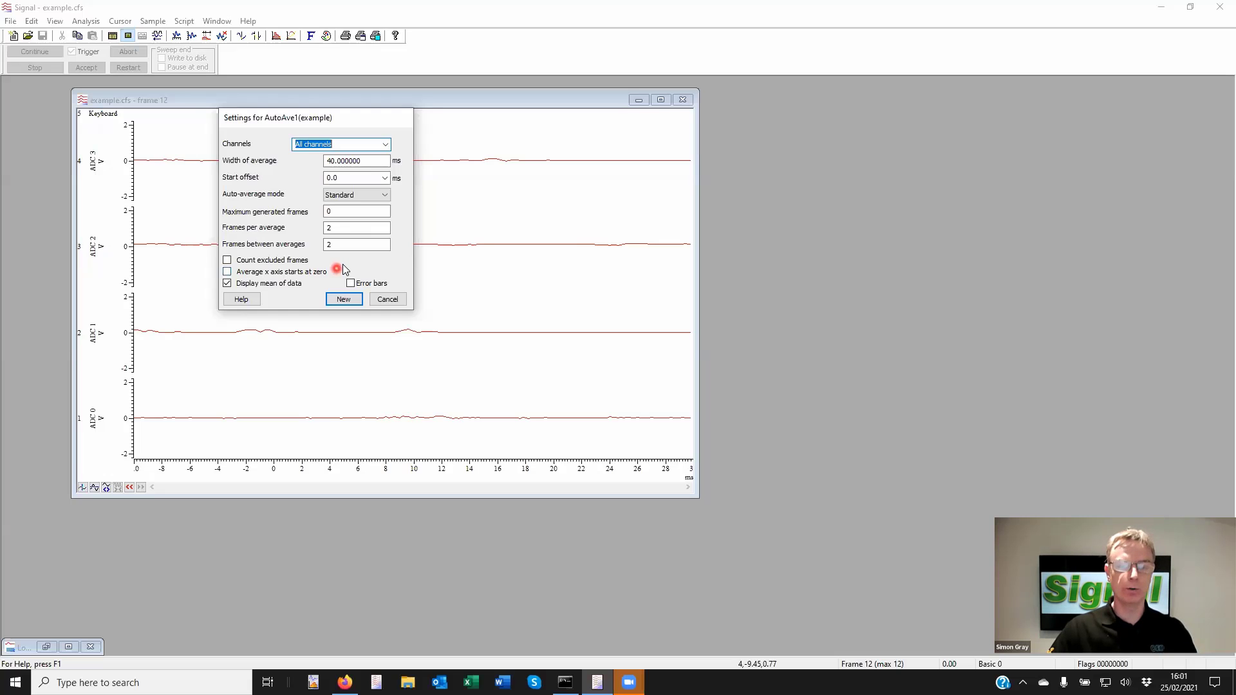
{"action": "left_click", "coordinate": [338, 232]}
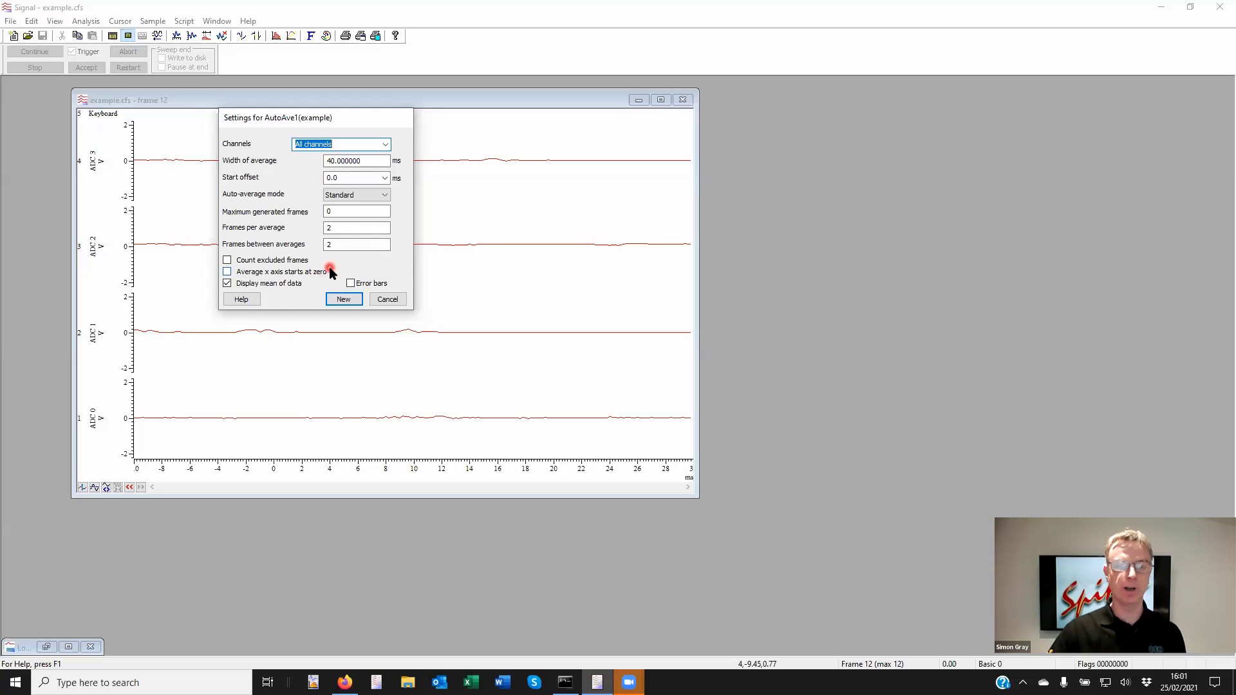
Create the auto-average with Count excluded frames and Error bars enabled, and process all frames into it.
{"action": "left_click", "coordinate": [228, 260]}
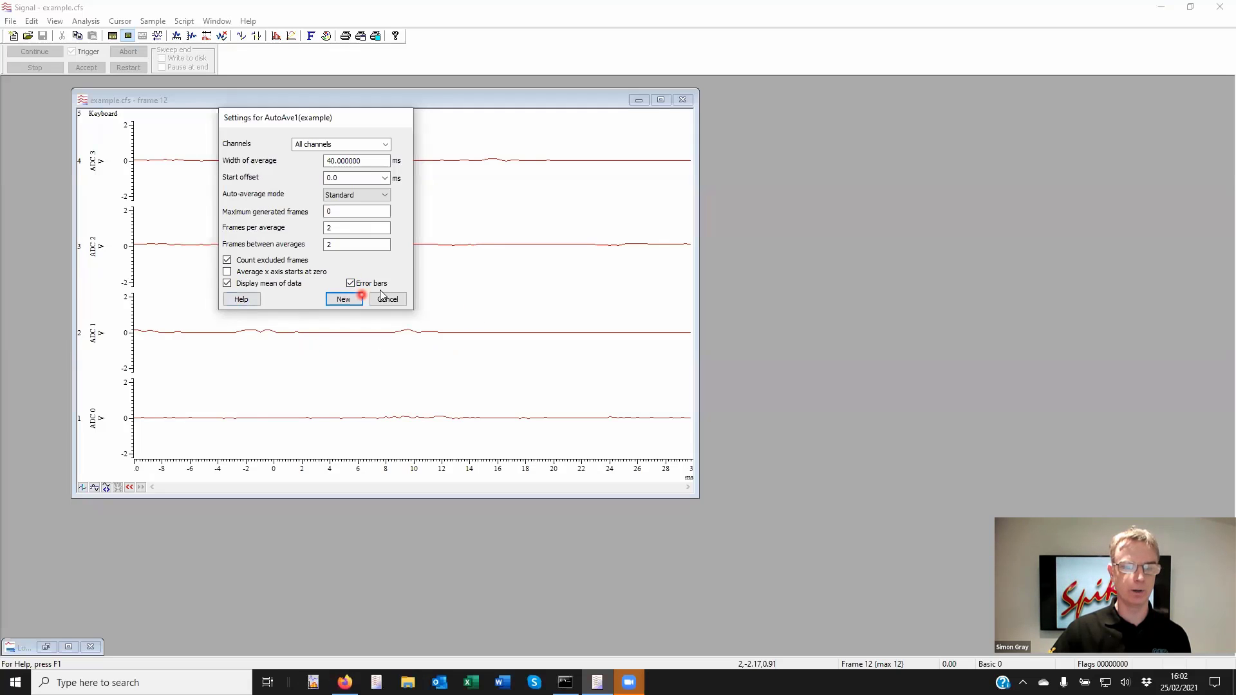
{"action": "left_click", "coordinate": [346, 300]}
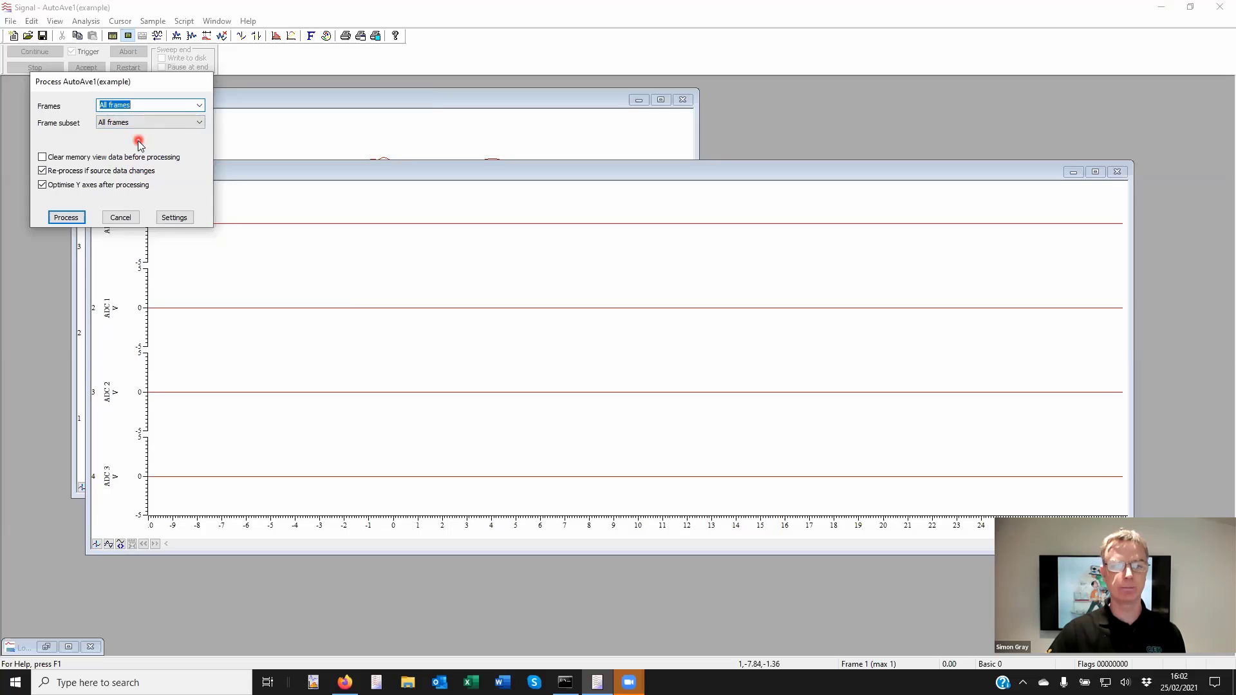
{"action": "left_click", "coordinate": [199, 122]}
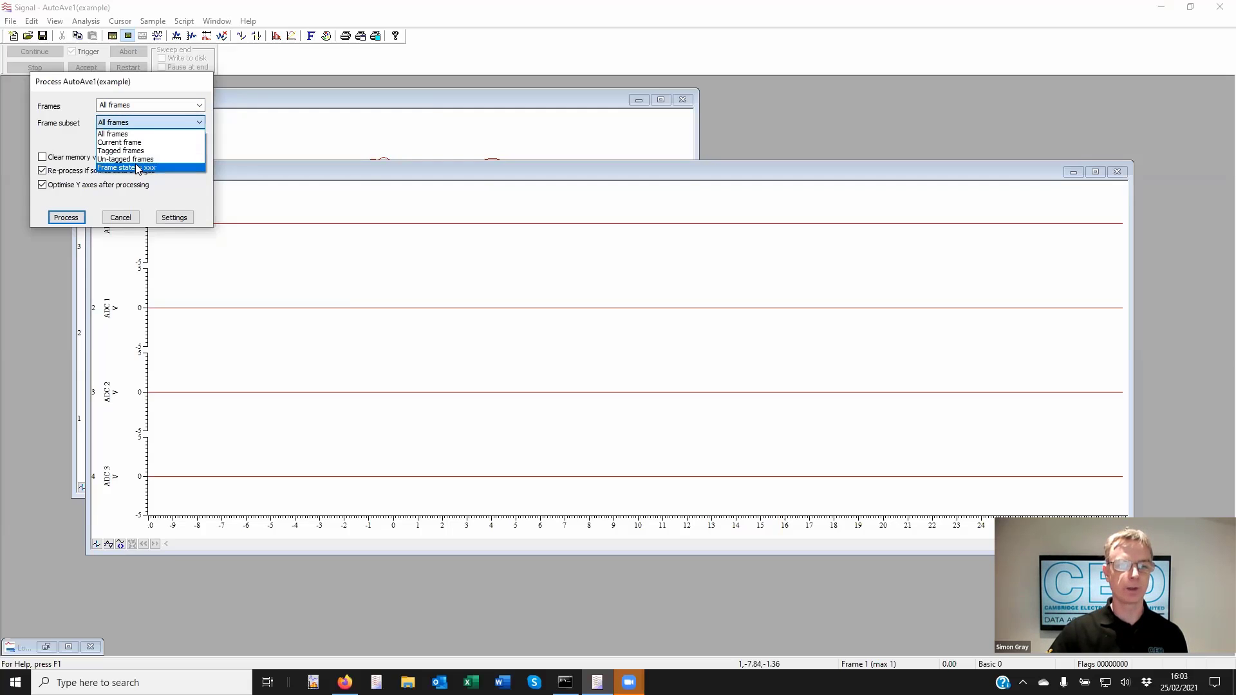
{"action": "left_click", "coordinate": [71, 142]}
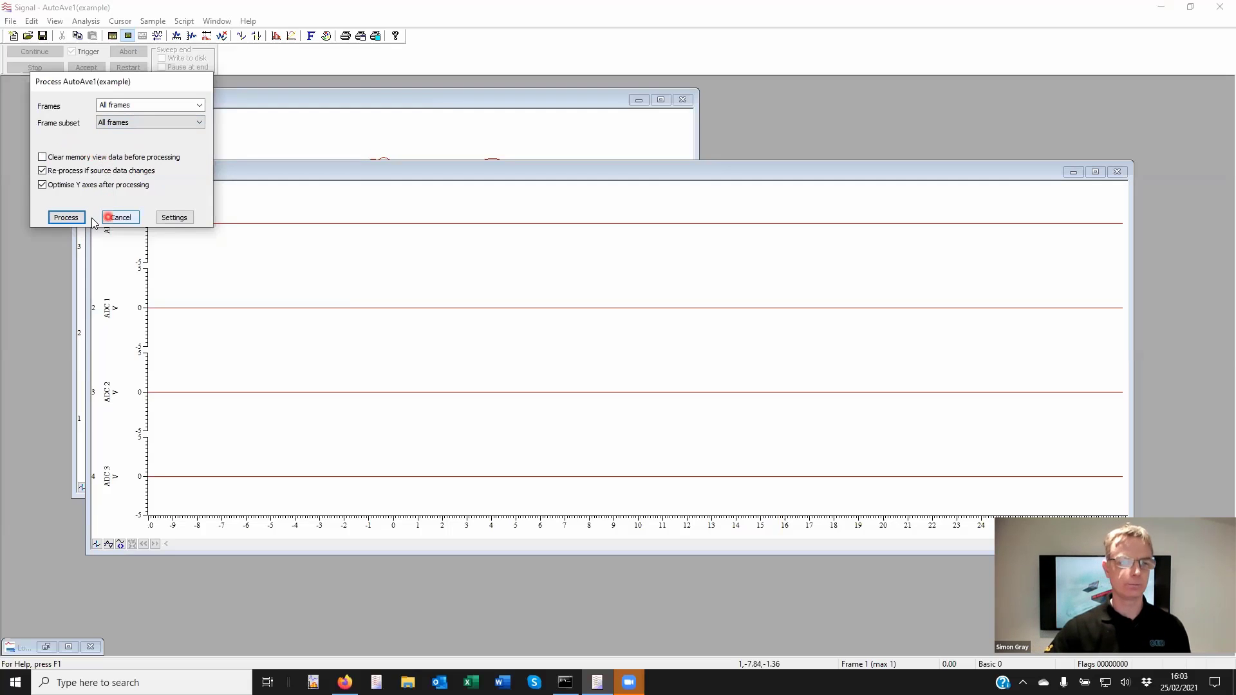
{"action": "left_click", "coordinate": [56, 221]}
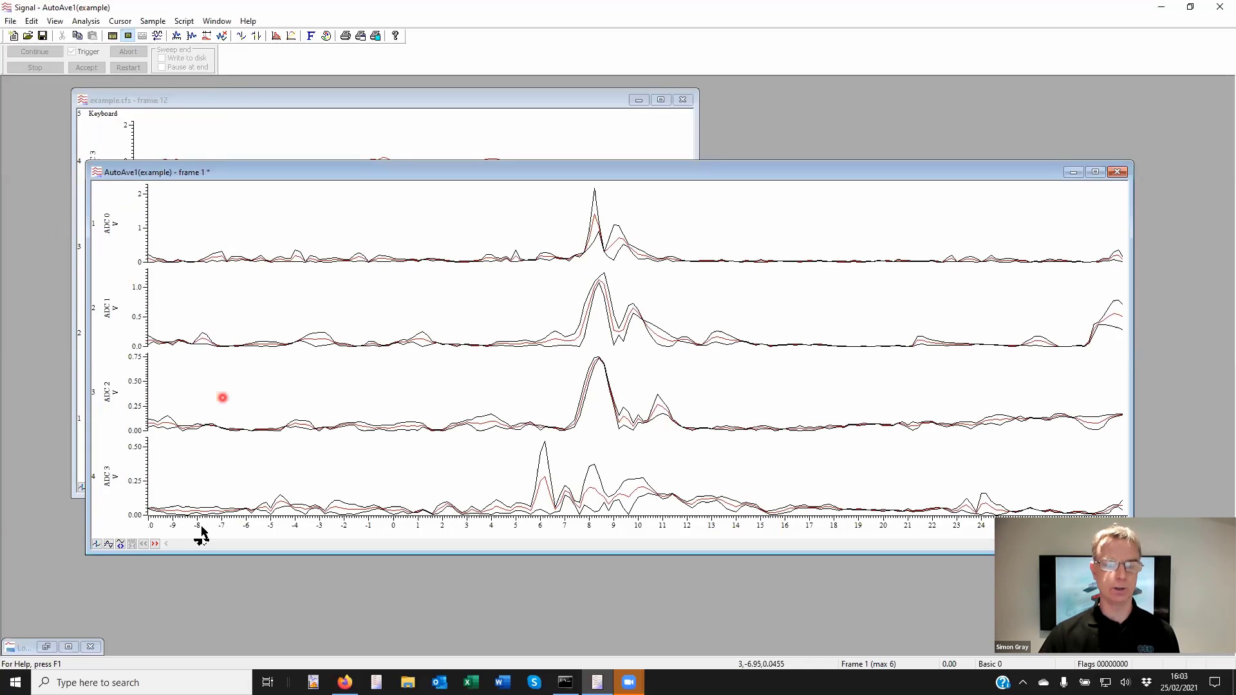
Step through the auto-average result to frame 6, and close that view without saving.
{"action": "left_click", "coordinate": [155, 544]}
{"action": "left_click", "coordinate": [154, 544]}
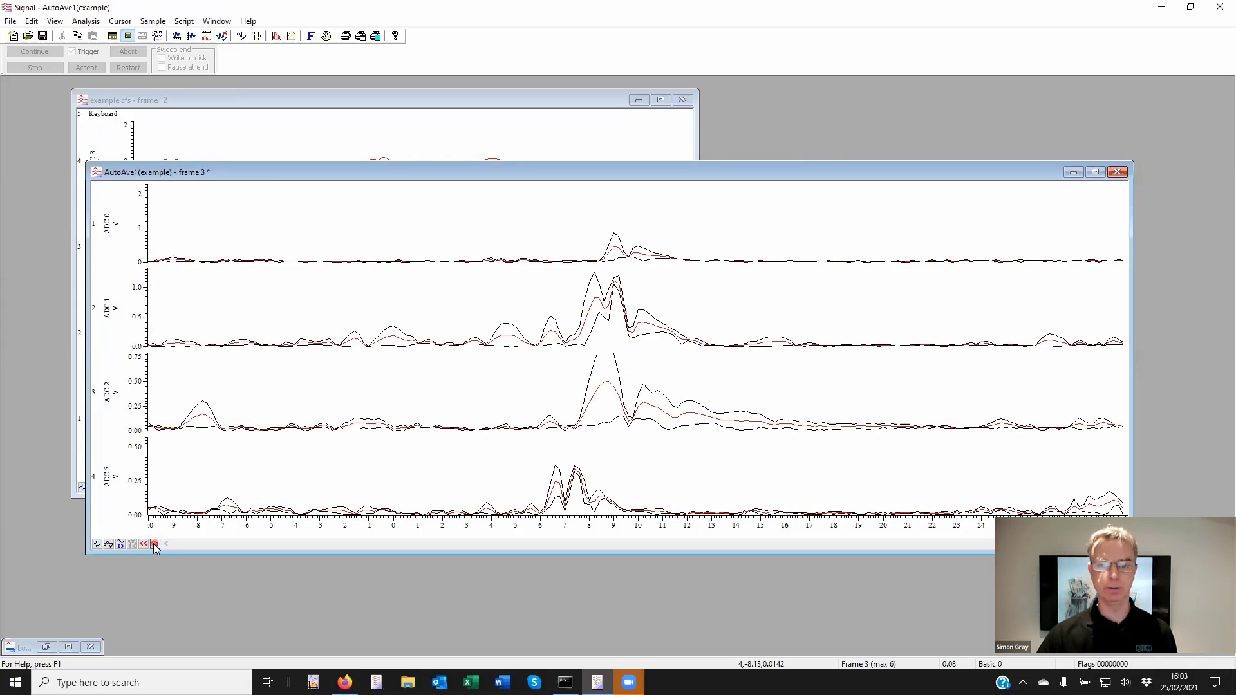
{"action": "left_click", "coordinate": [155, 545]}
{"action": "left_click", "coordinate": [154, 545]}
{"action": "left_click", "coordinate": [154, 544]}
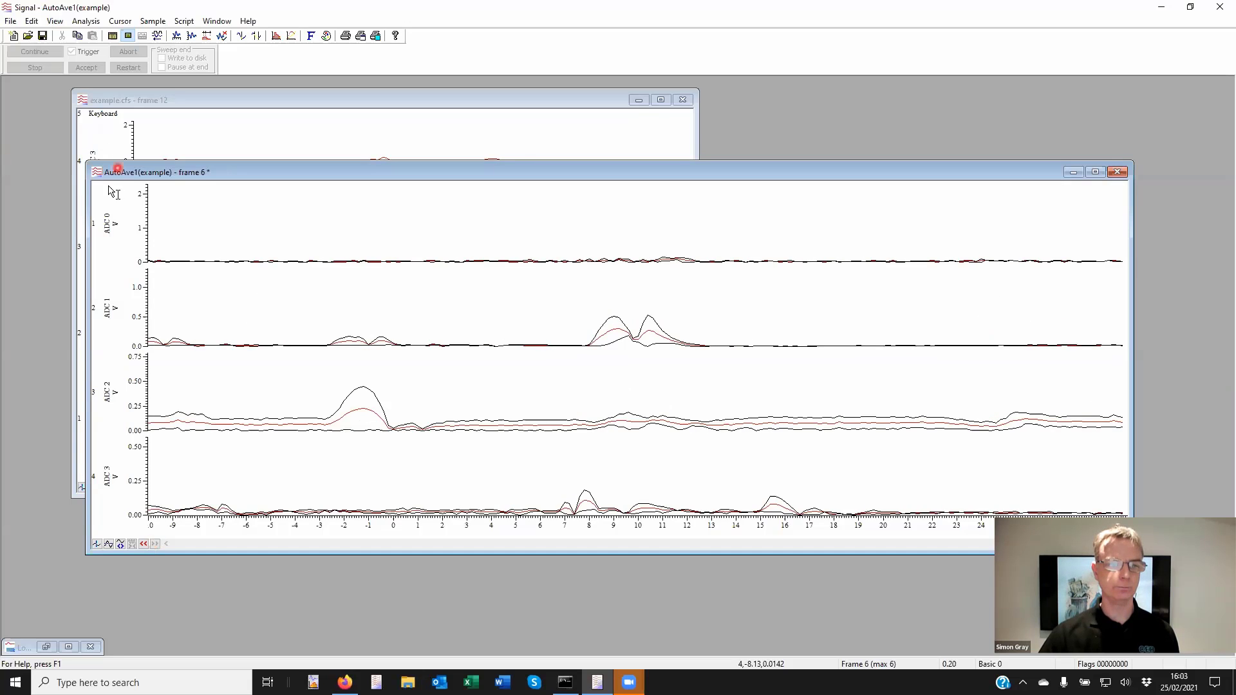
{"action": "double_click", "coordinate": [97, 171]}
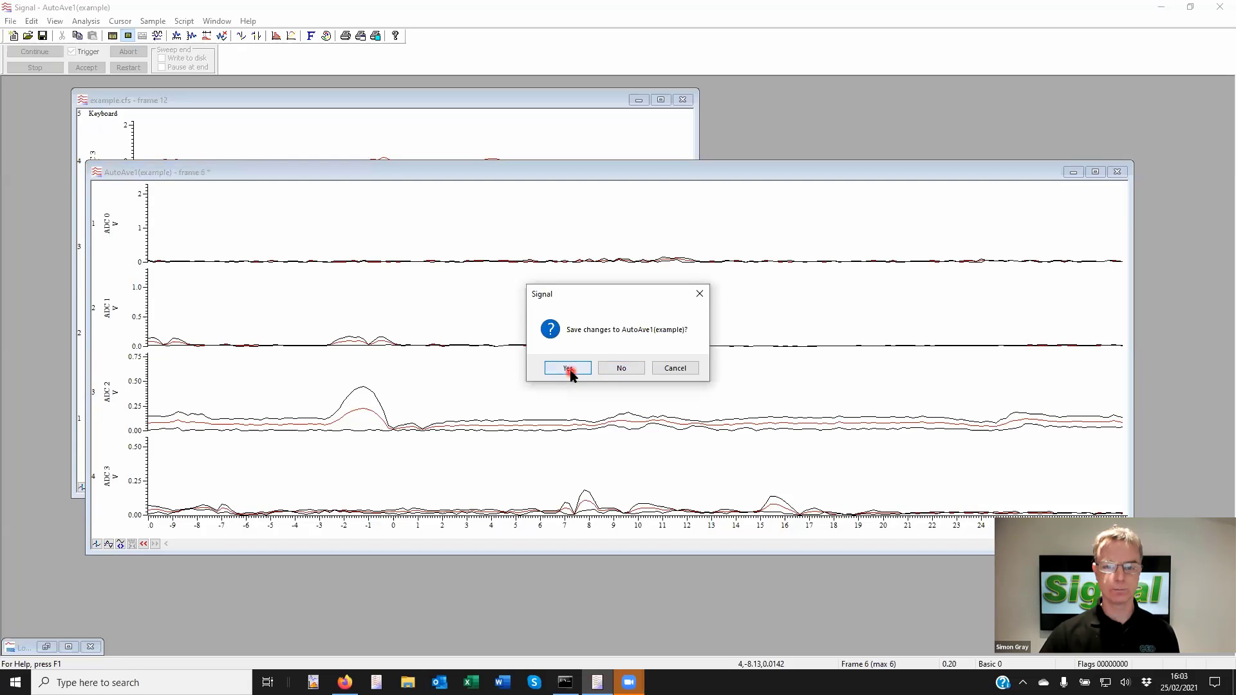
{"action": "left_click", "coordinate": [610, 369]}
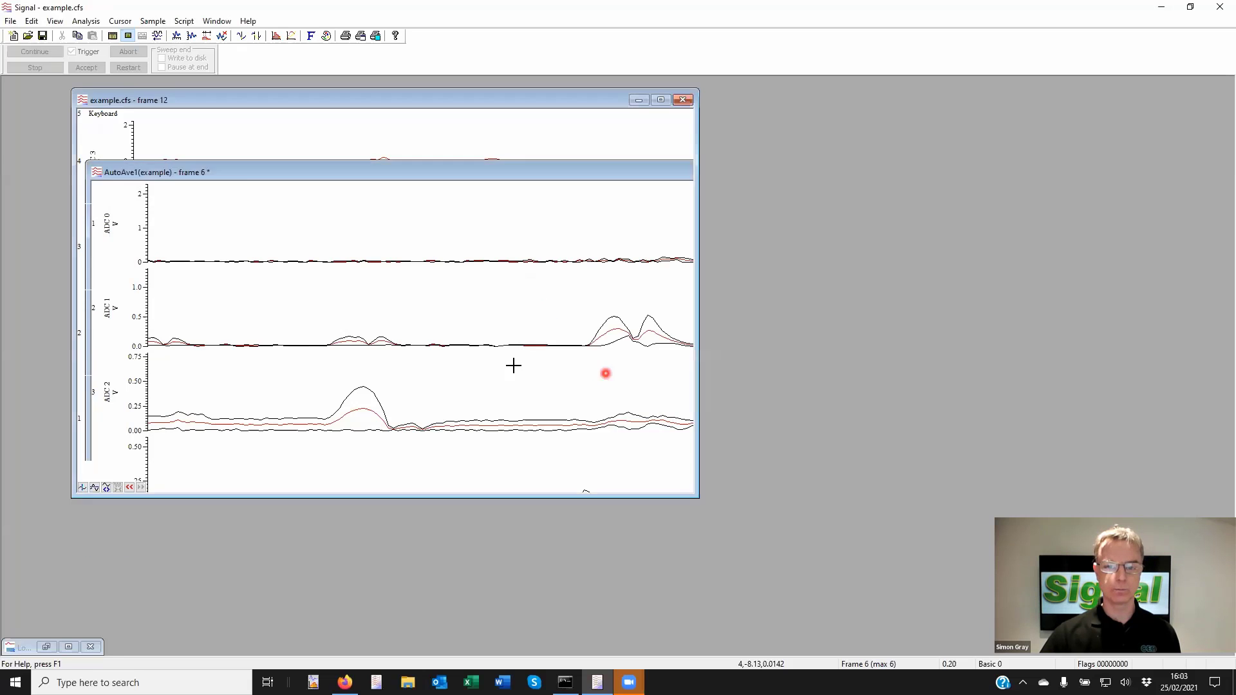
Close example.cfs and open the recent data file NAME_0AA.cfs.
{"action": "left_click", "coordinate": [87, 20]}
{"action": "mouse_move", "coordinate": [141, 71]}
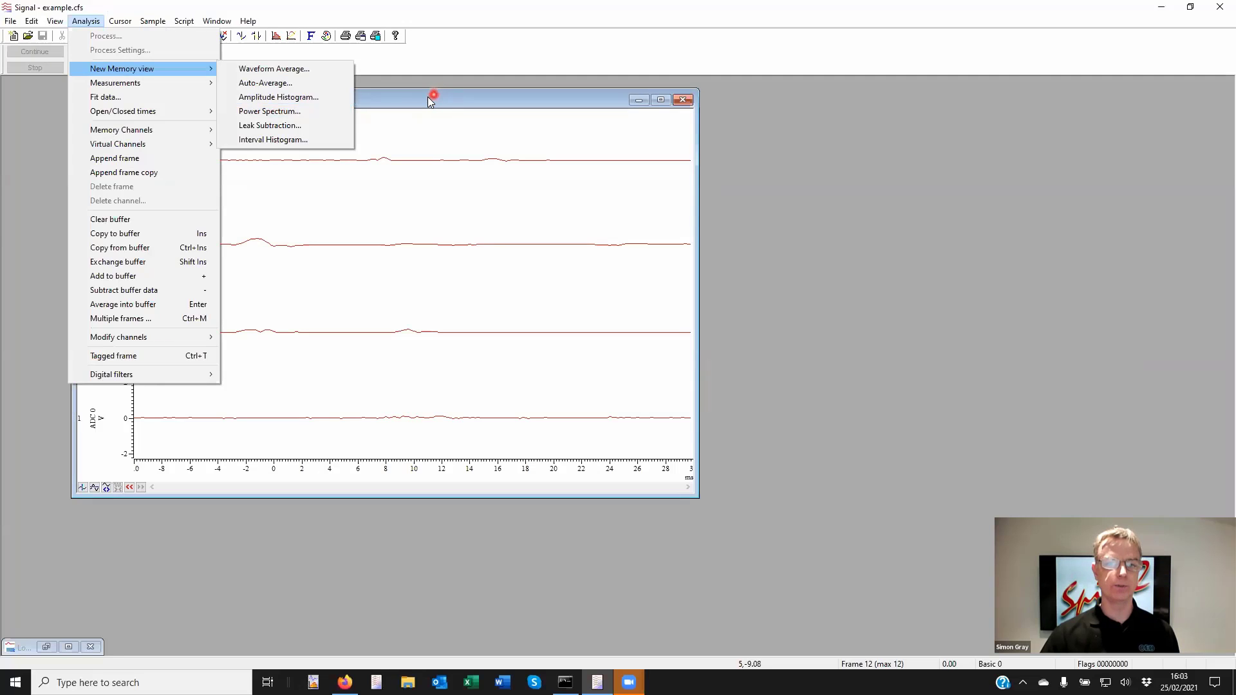
{"action": "left_click_drag", "start_coordinate": [428, 97], "coordinate": [422, 97]}
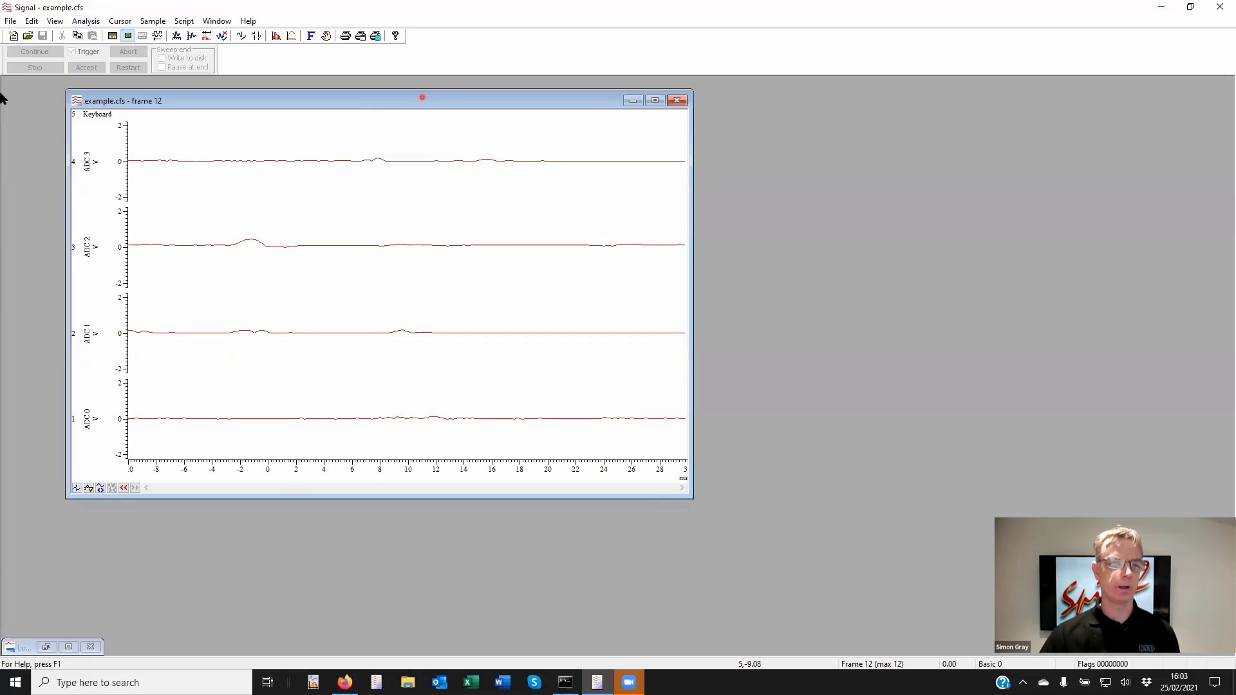
{"action": "double_click", "coordinate": [76, 101]}
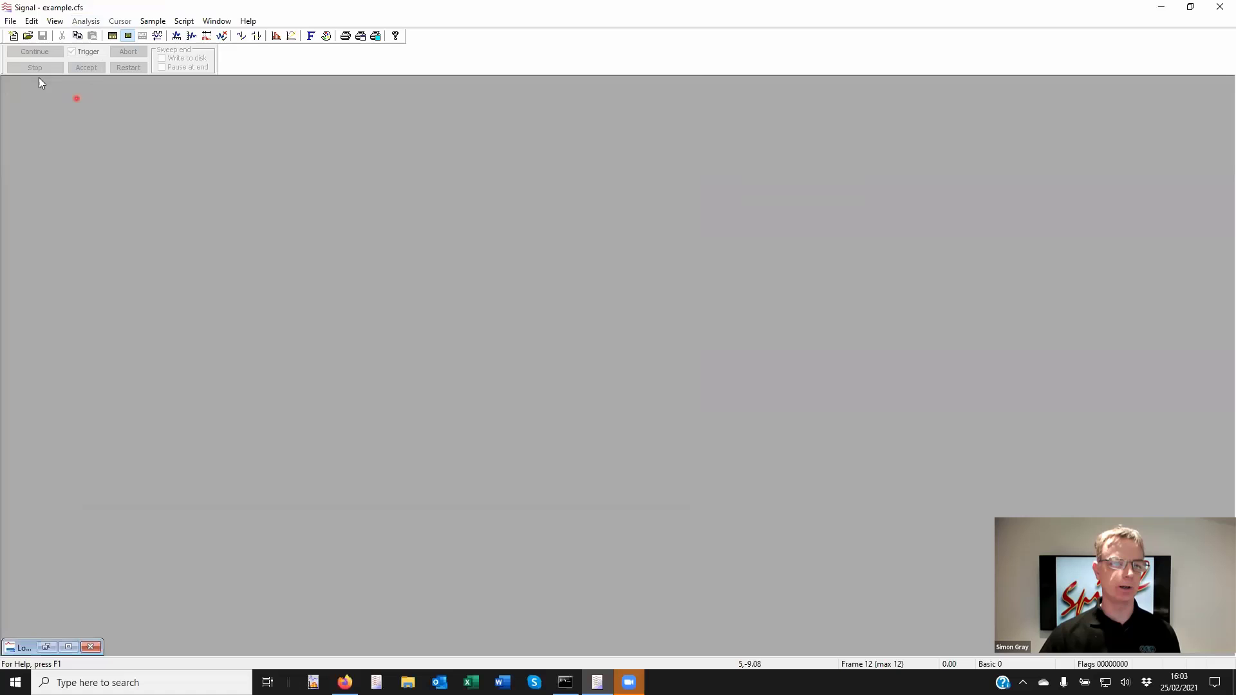
{"action": "left_click", "coordinate": [10, 21]}
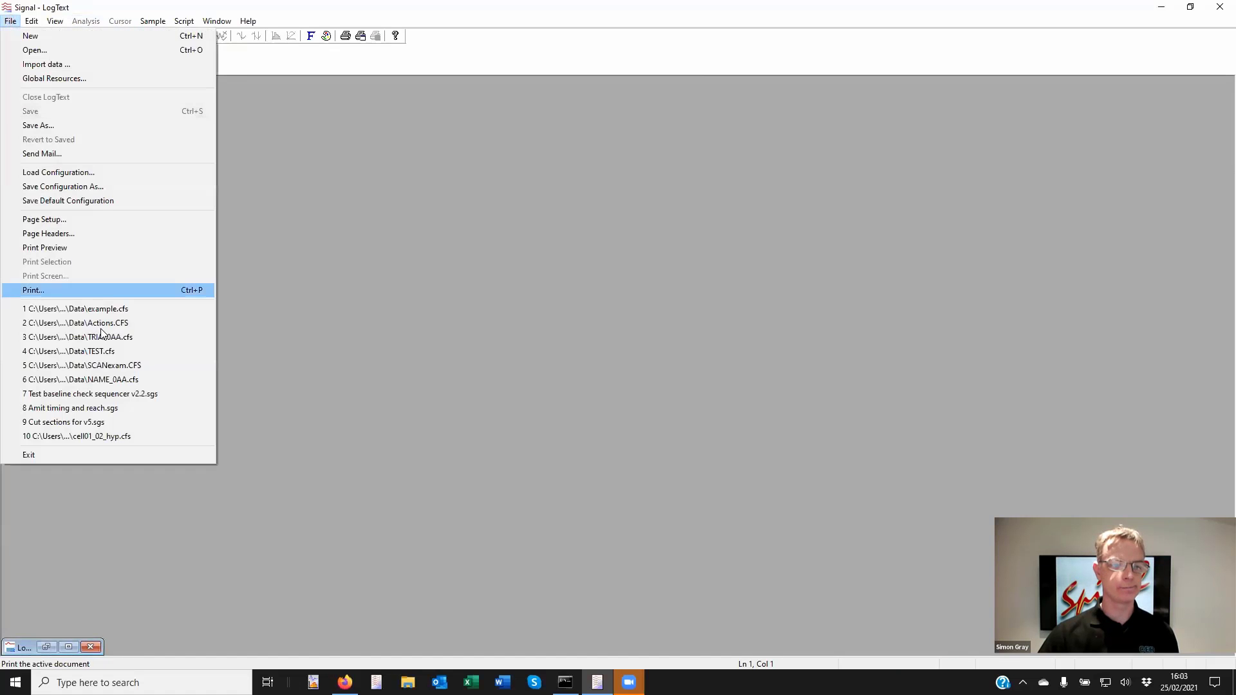
{"action": "left_click", "coordinate": [125, 379]}
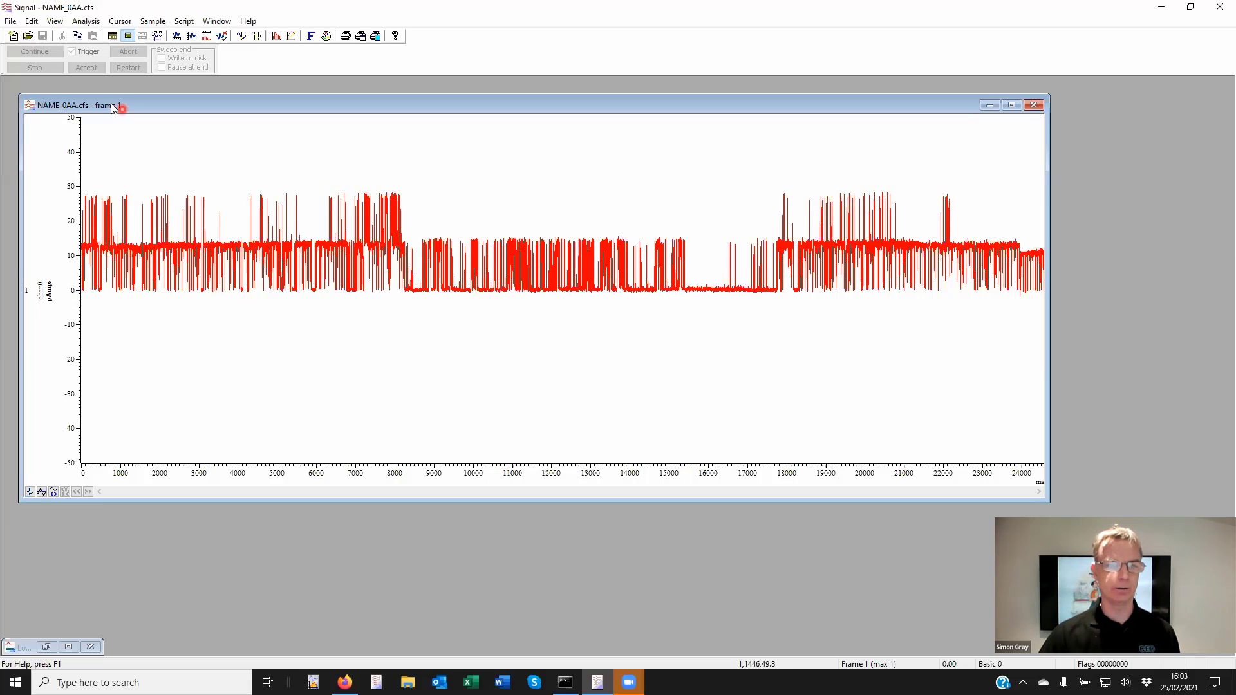
Reposition the NAME_0AA.cfs window and open the settings for a new amplitude histogram memory view.
{"action": "left_click_drag", "start_coordinate": [136, 105], "coordinate": [154, 98]}
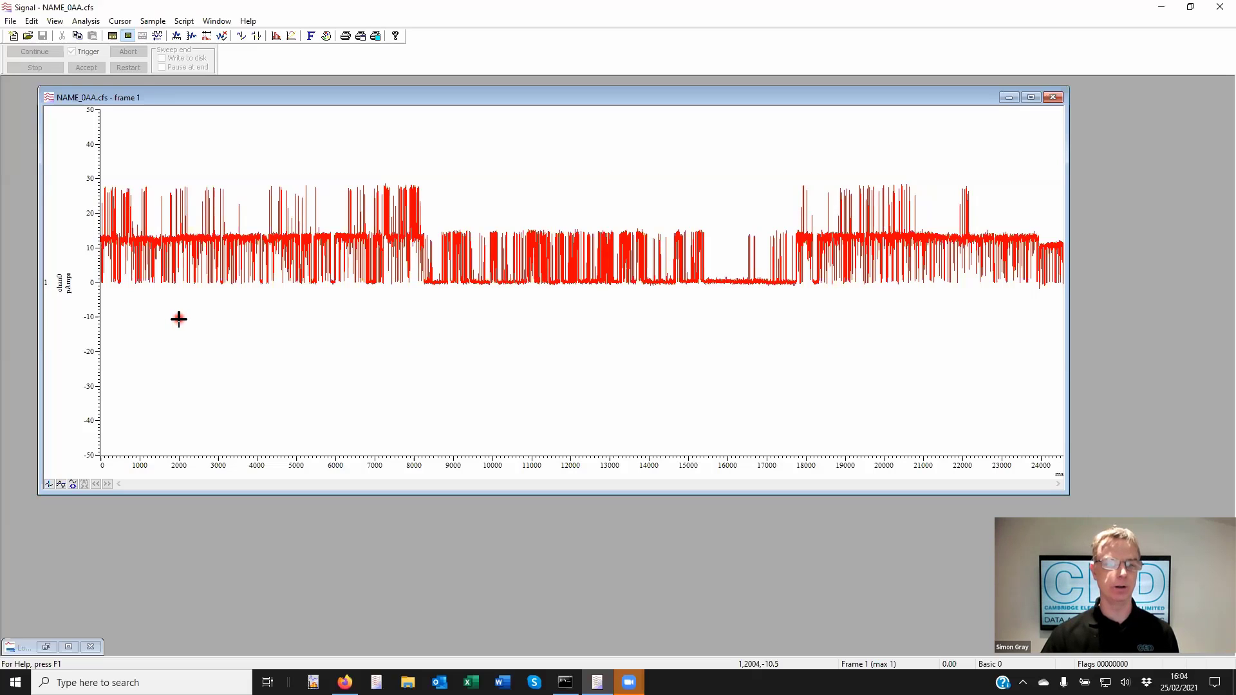
{"action": "left_click", "coordinate": [80, 21]}
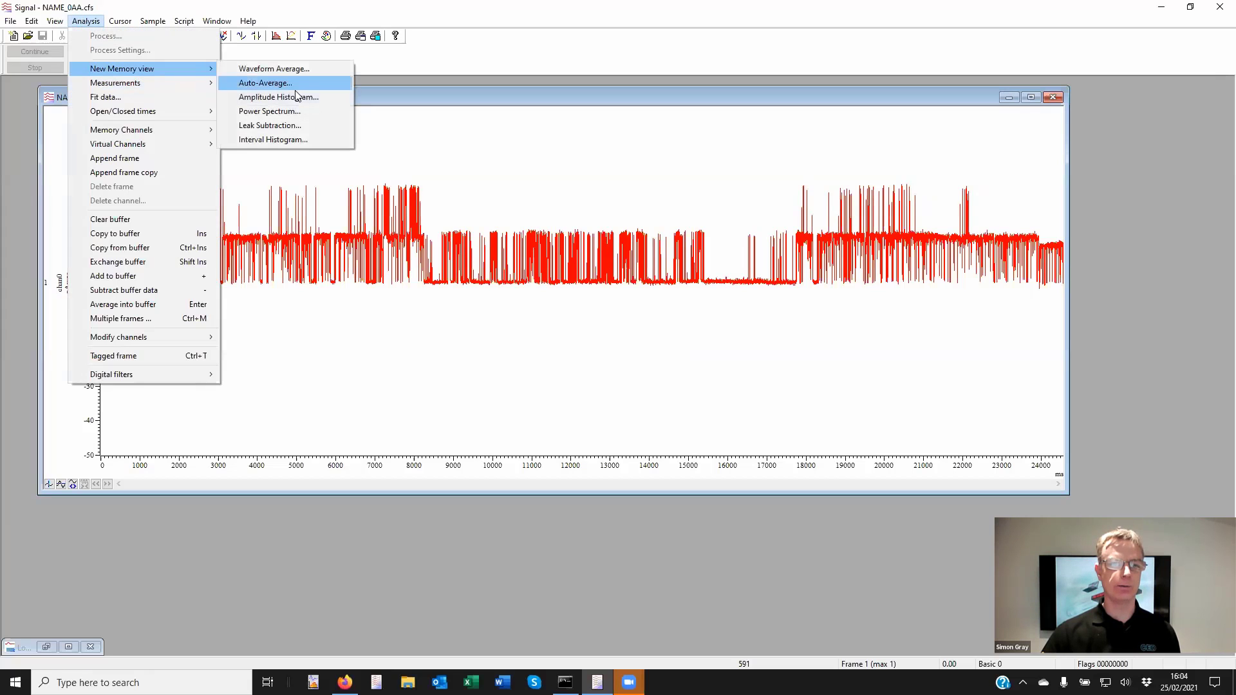
{"action": "left_click", "coordinate": [300, 98]}
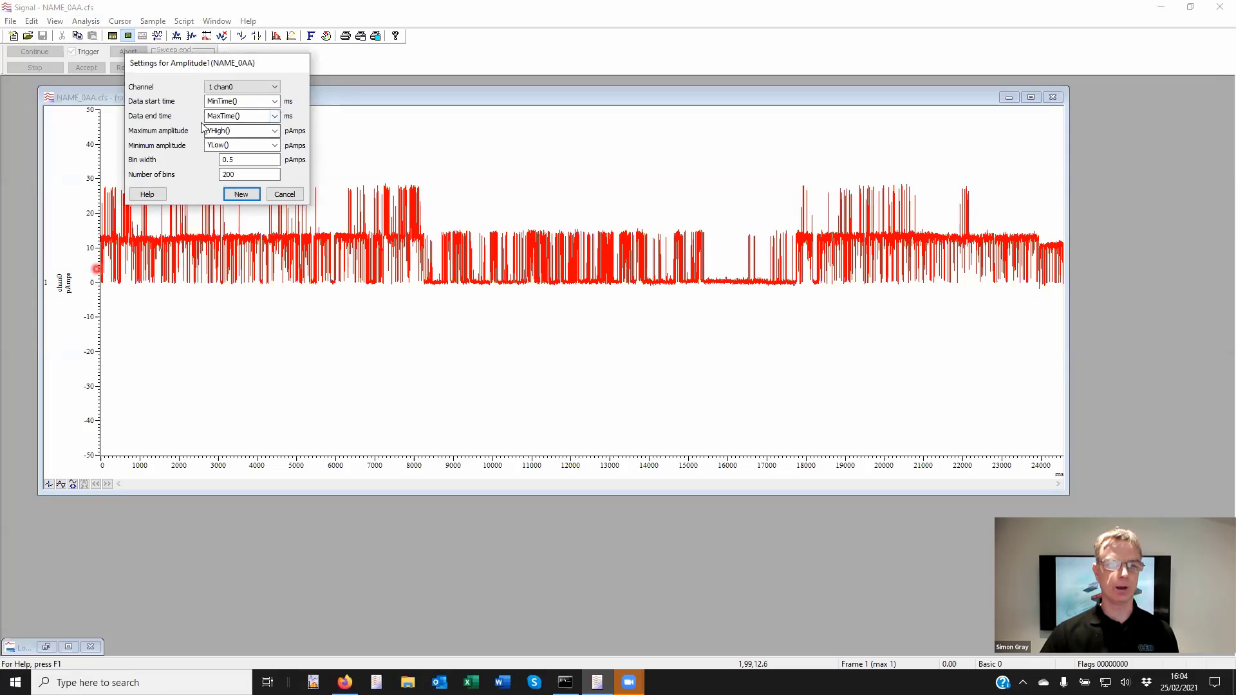
Examine the amplitude histogram's data time range, maximum and minimum amplitude, and bin settings against the recorded trace.
{"action": "left_click", "coordinate": [264, 101]}
{"action": "left_click", "coordinate": [249, 114]}
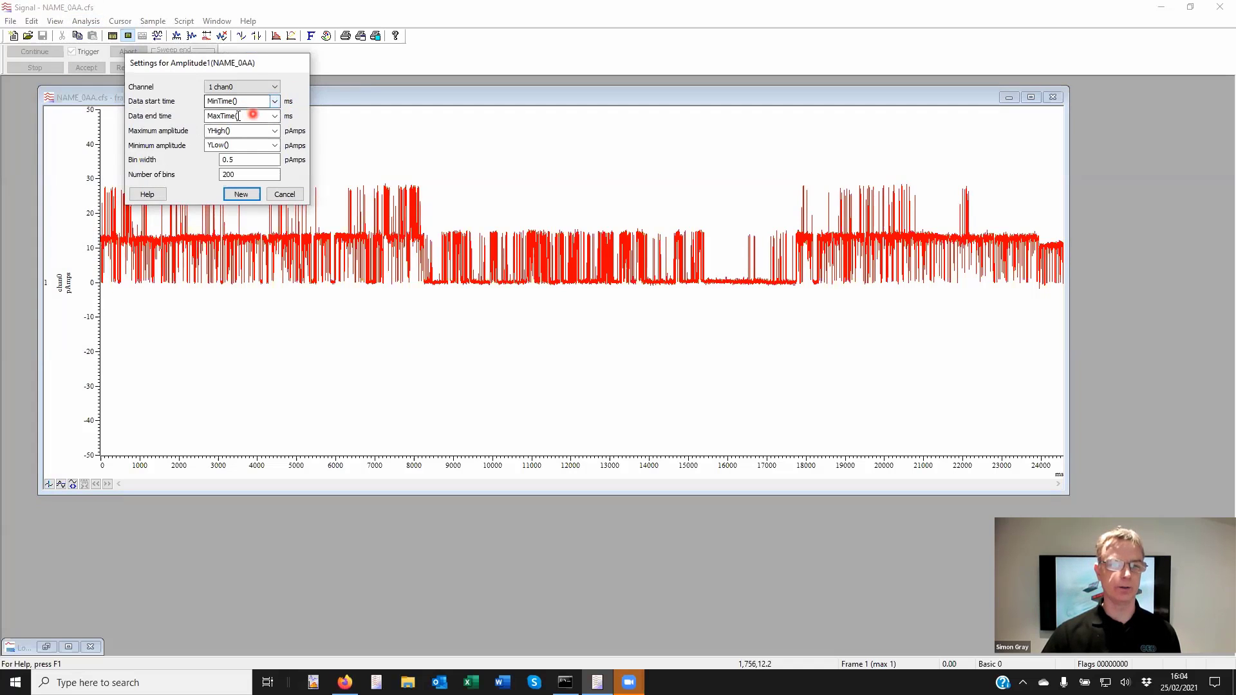
{"action": "left_click", "coordinate": [244, 133]}
{"action": "left_click", "coordinate": [251, 133]}
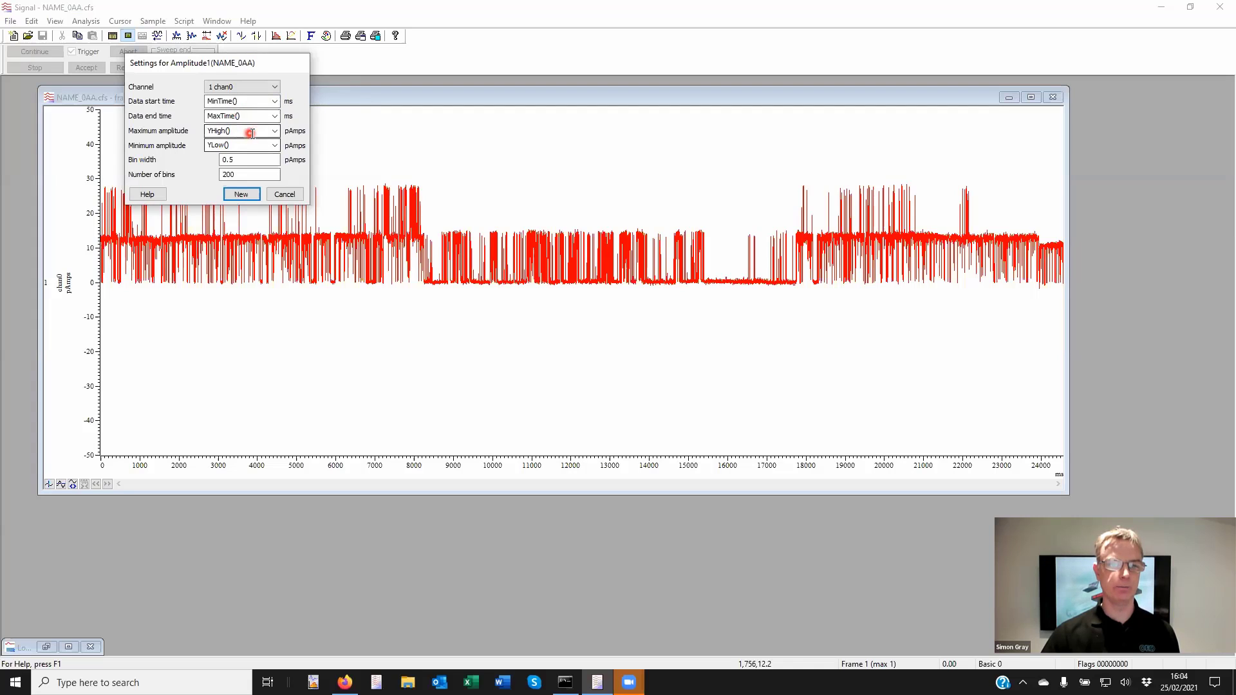
{"action": "left_click", "coordinate": [226, 146]}
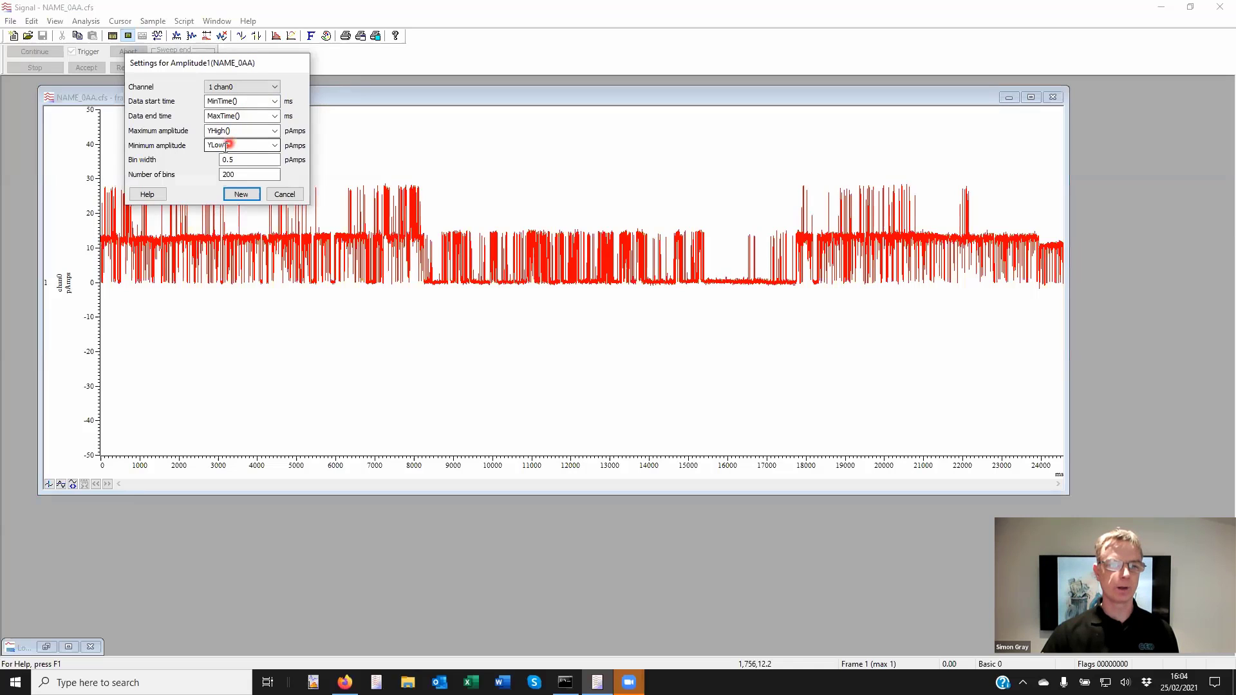
{"action": "left_click", "coordinate": [109, 177]}
{"action": "left_click", "coordinate": [223, 150]}
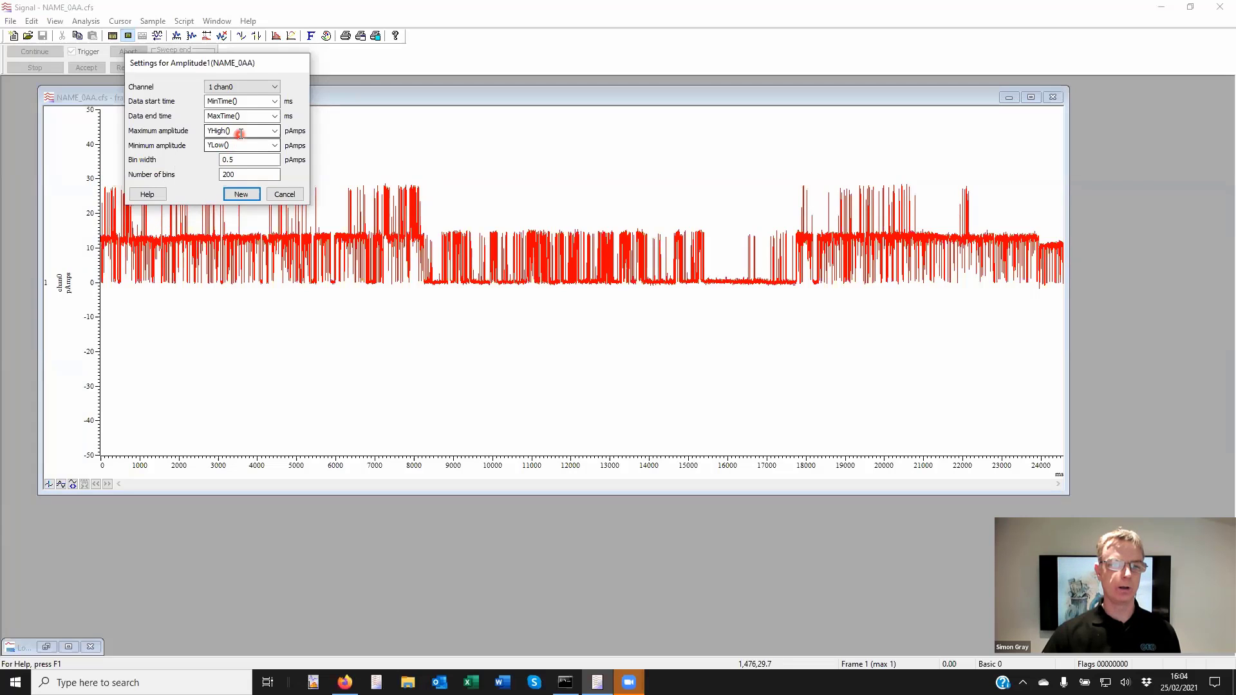
{"action": "left_click", "coordinate": [240, 133]}
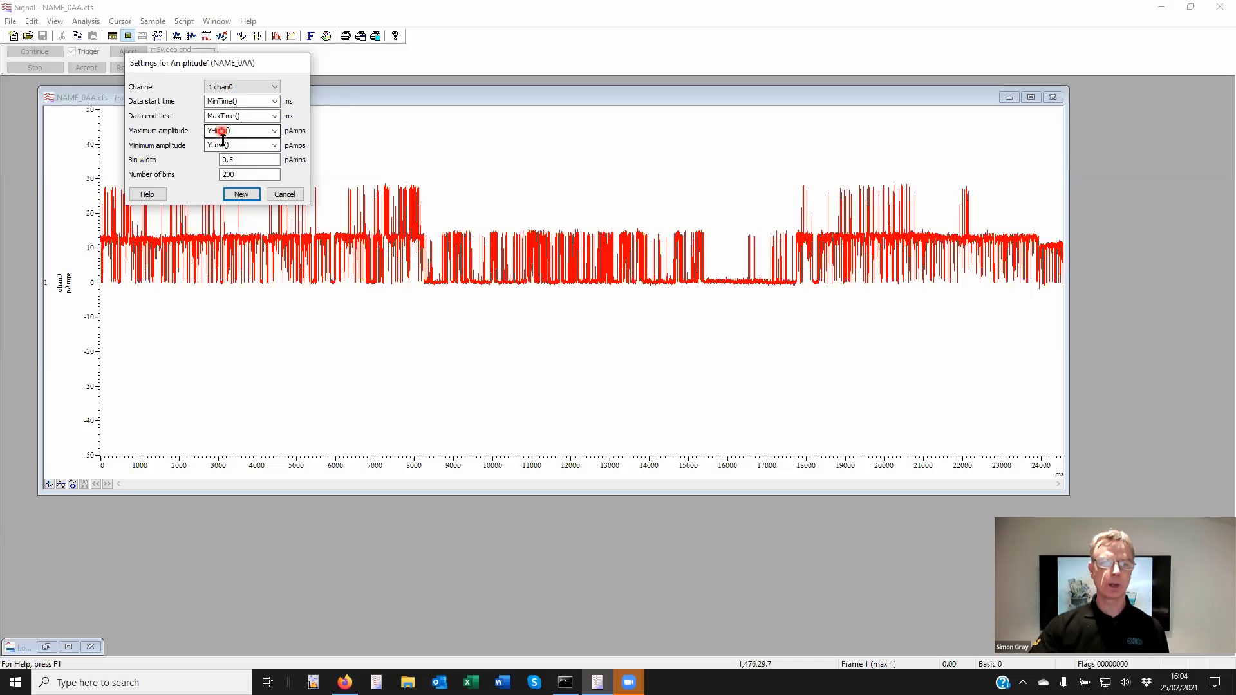
{"action": "left_click", "coordinate": [231, 156]}
{"action": "left_click", "coordinate": [314, 158]}
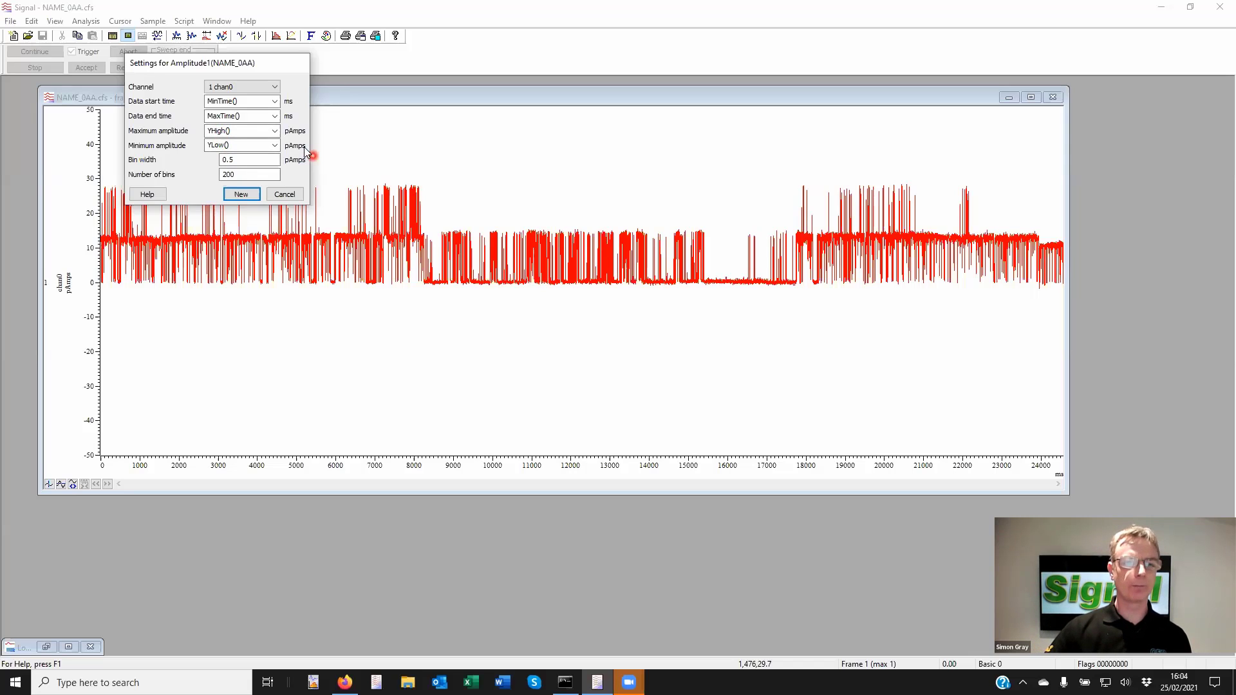
{"action": "left_click", "coordinate": [261, 145]}
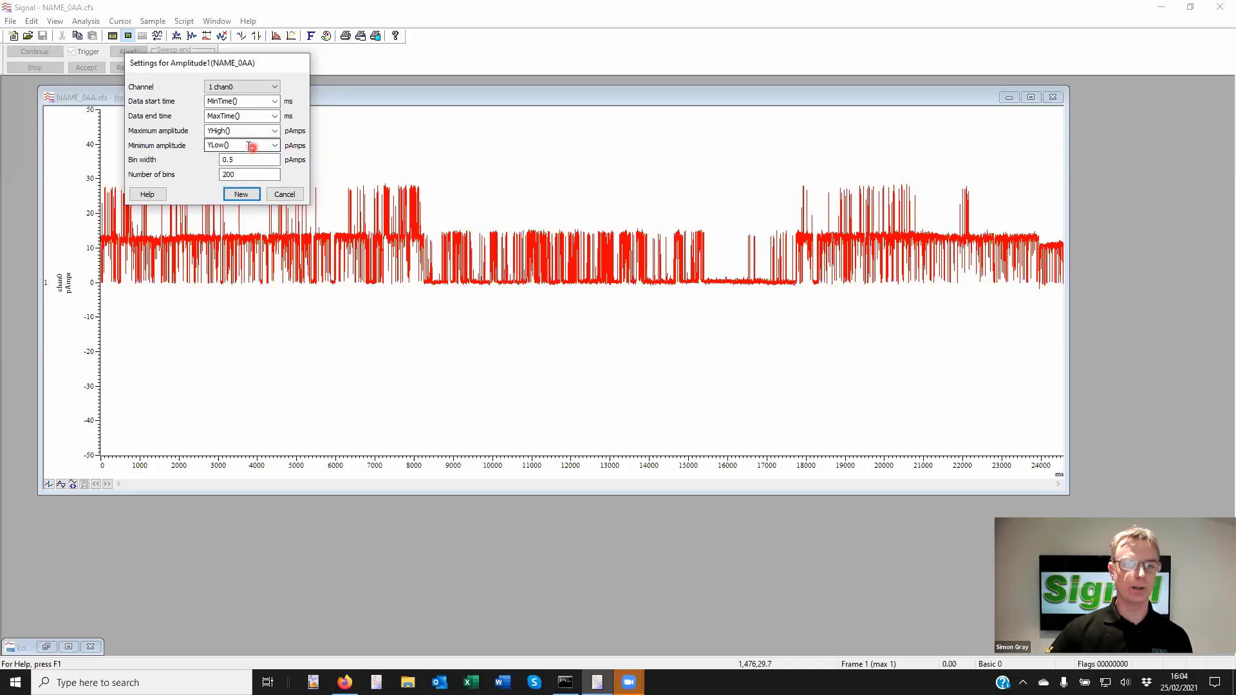
{"action": "left_click", "coordinate": [214, 146]}
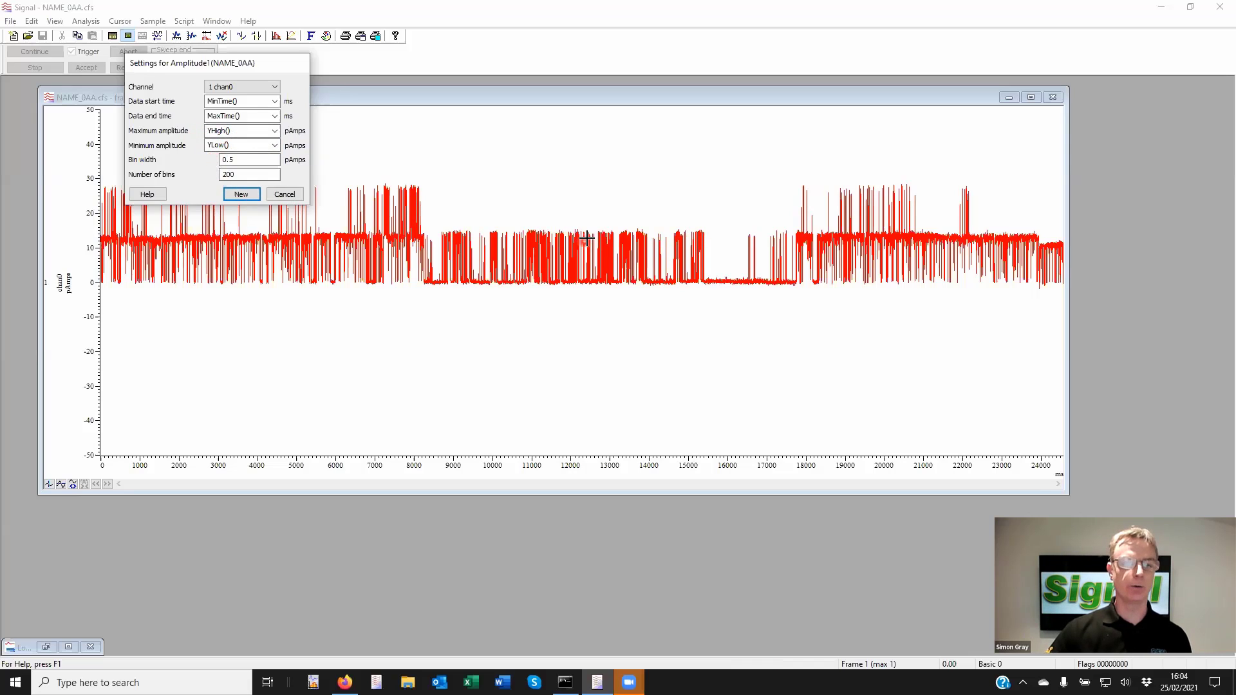
{"action": "left_click", "coordinate": [331, 207]}
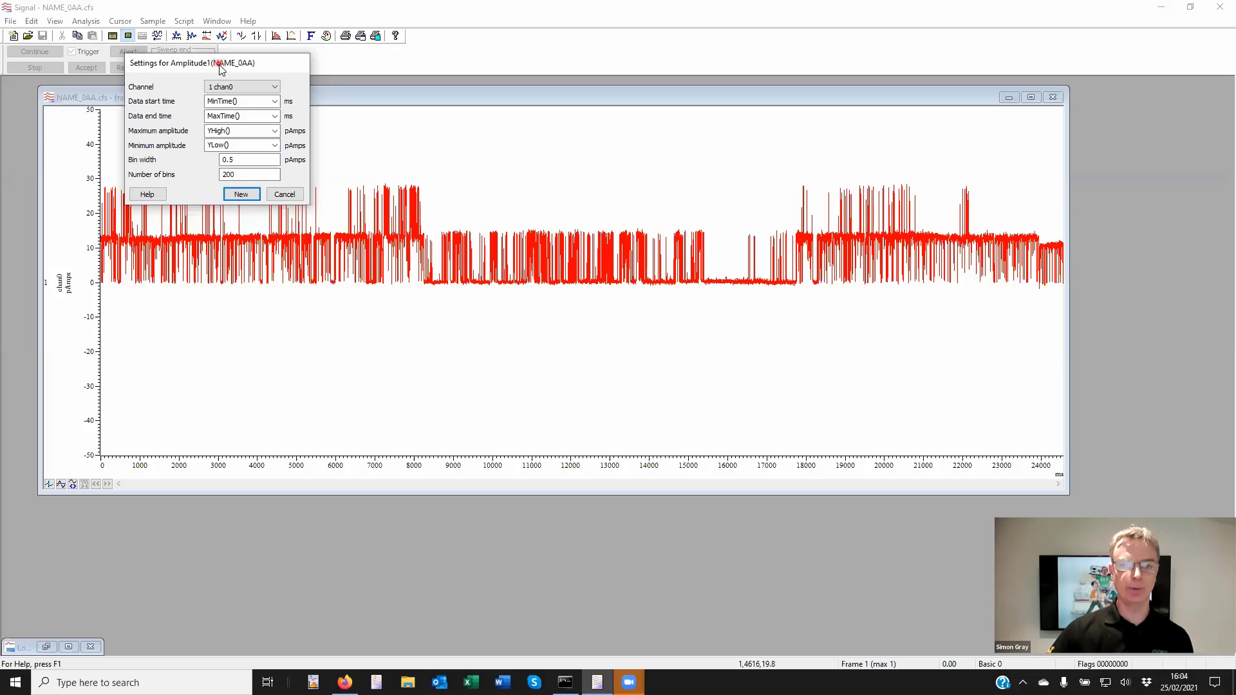
Create the amplitude histogram of chan0 with a 0.5 pAmps bin width and 200 bins, and process all frames into it.
{"action": "left_click_drag", "start_coordinate": [553, 65], "coordinate": [569, 61]}
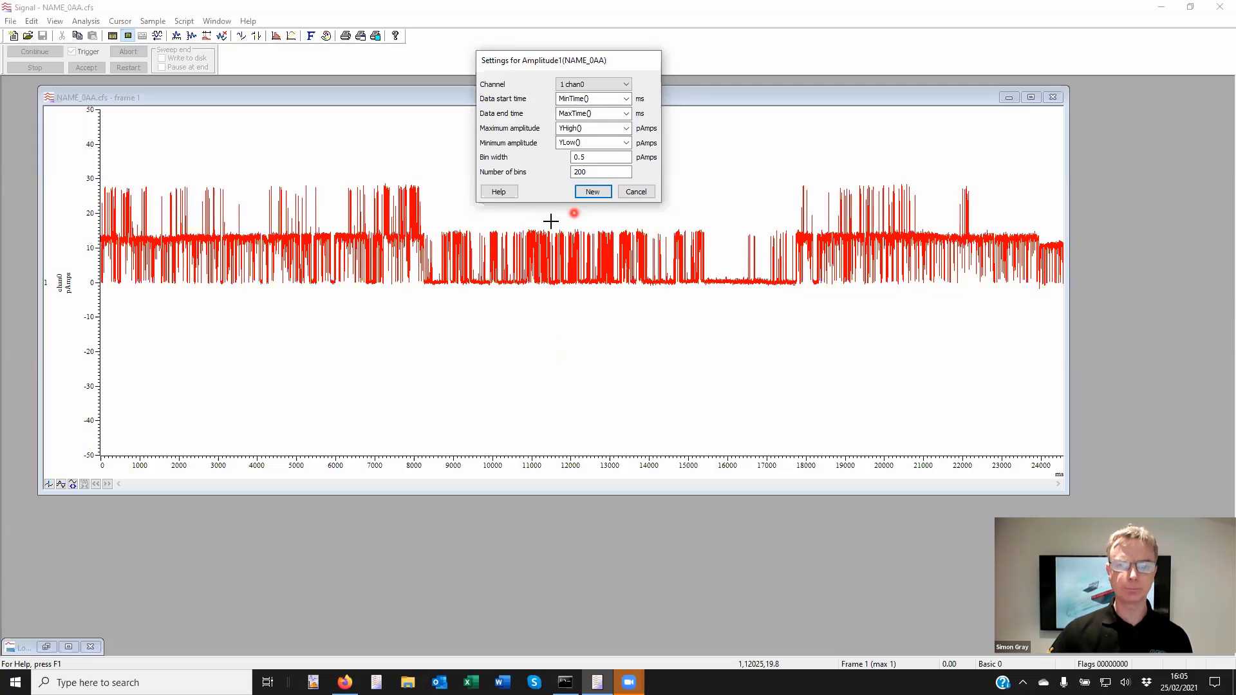
{"action": "left_click", "coordinate": [598, 193]}
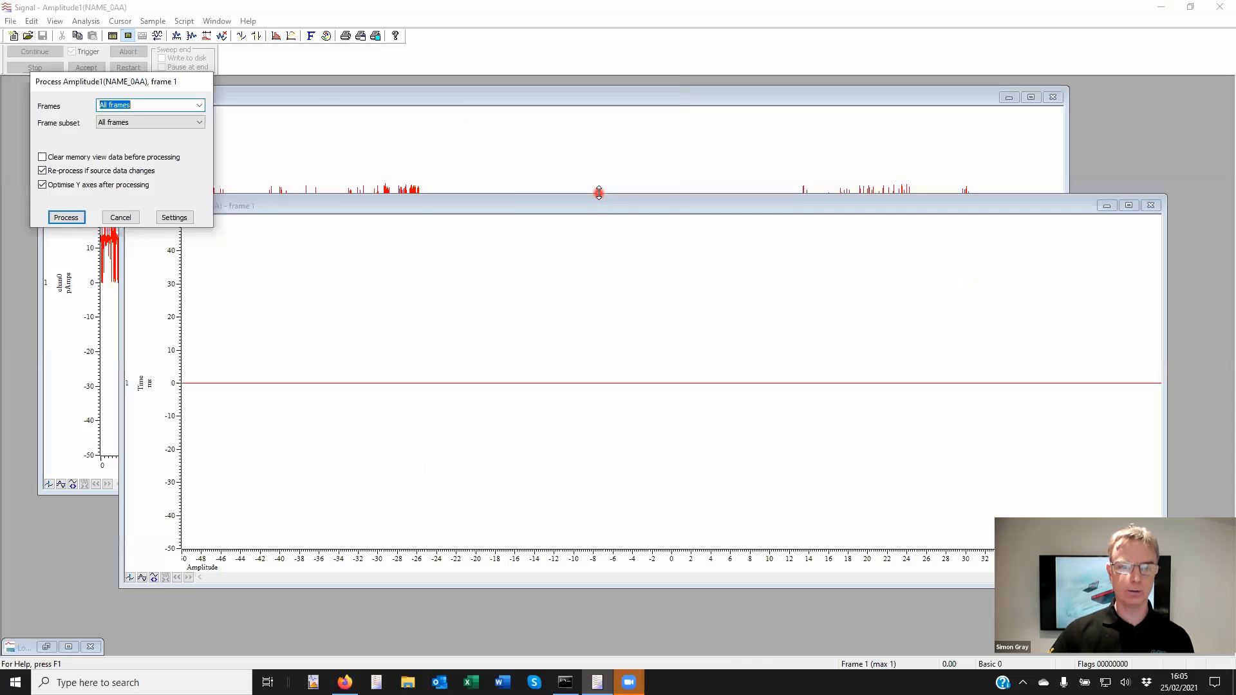
{"action": "left_click", "coordinate": [67, 217]}
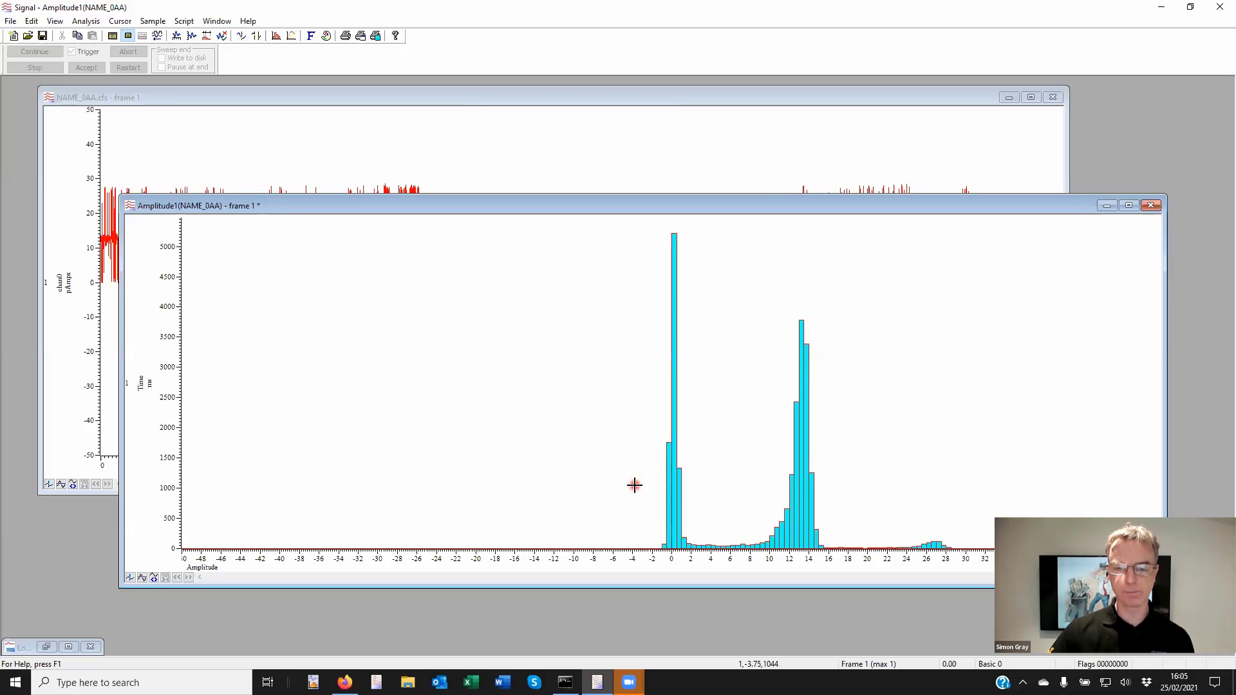
Add two vertical cursors to the histogram and place them around the peak near zero, at about -1.98 and 2.61.
{"action": "left_click_drag", "start_coordinate": [635, 486], "coordinate": [1002, 486]}
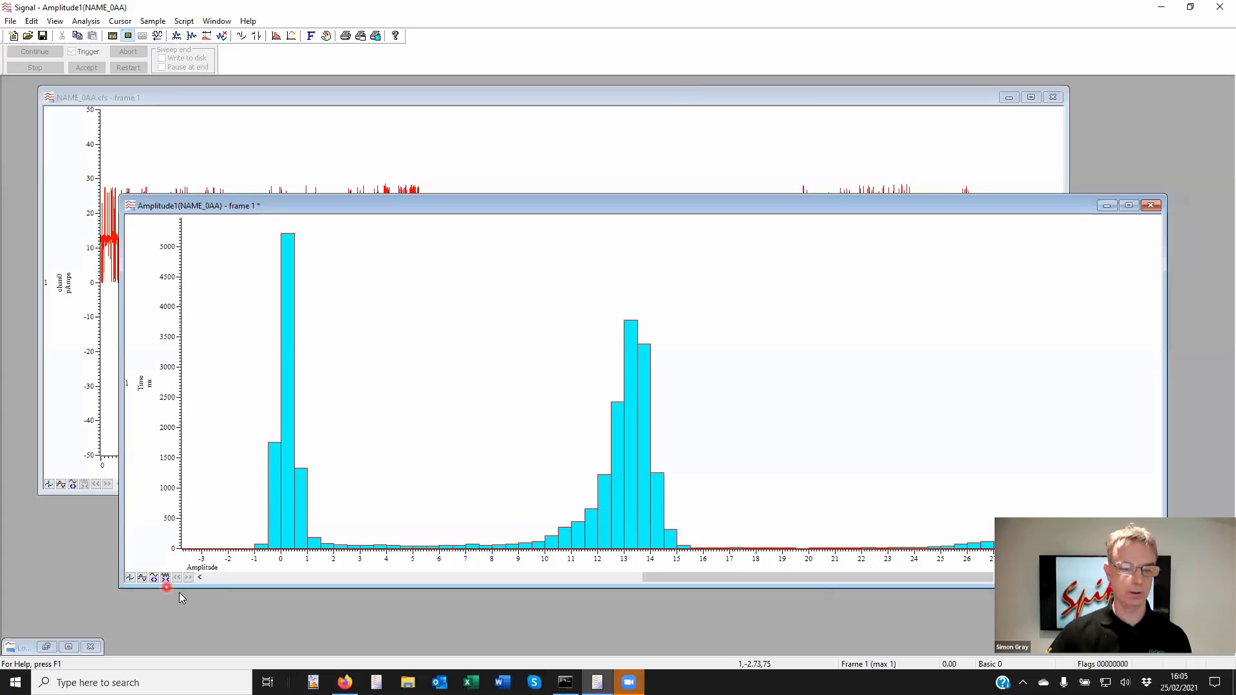
{"action": "left_click", "coordinate": [129, 579]}
{"action": "left_click", "coordinate": [129, 579]}
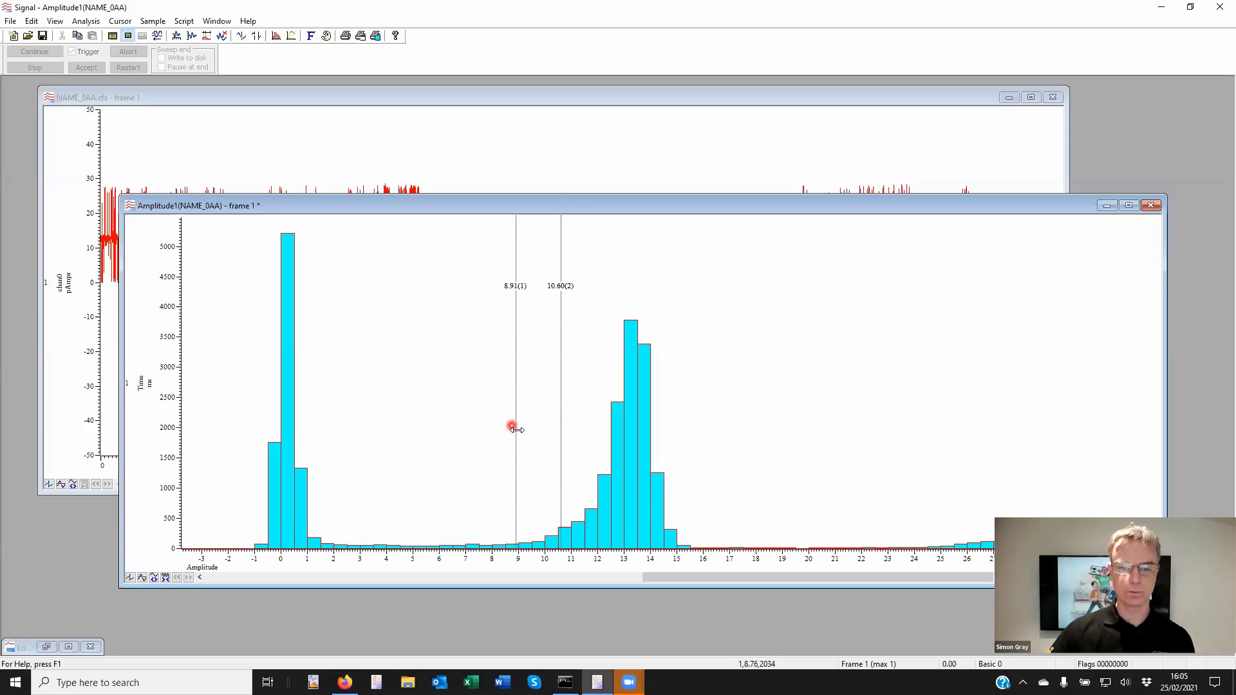
{"action": "left_click_drag", "start_coordinate": [517, 429], "coordinate": [229, 430]}
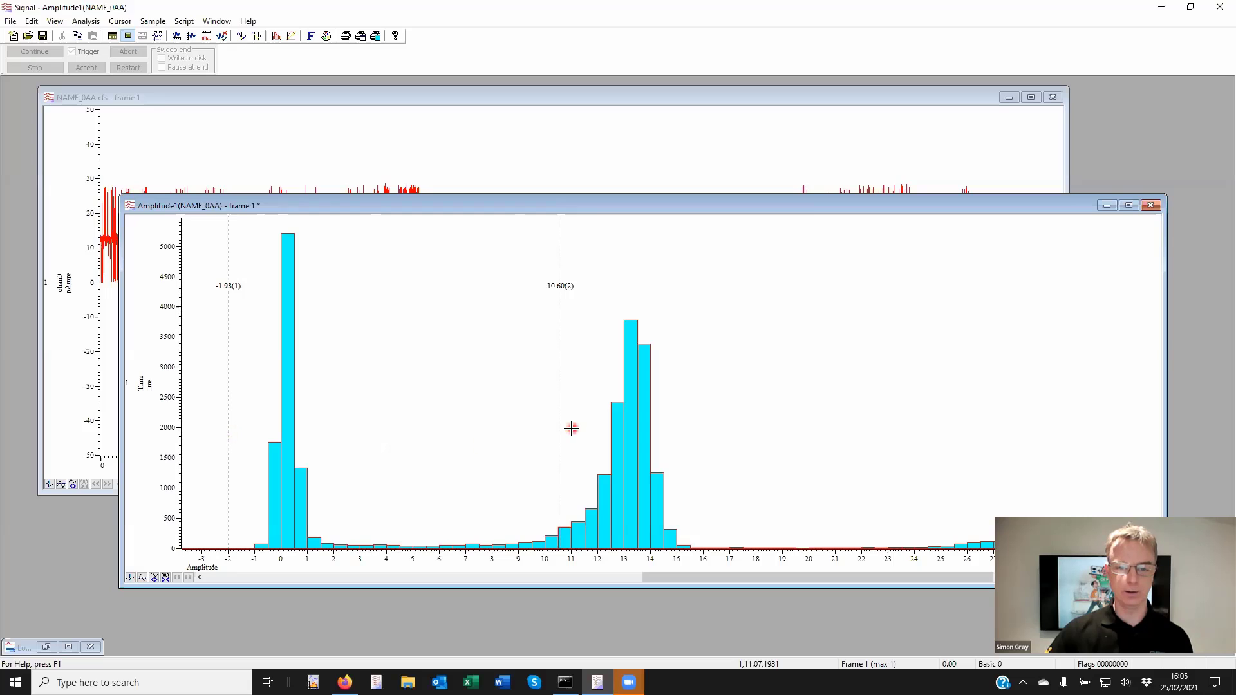
{"action": "left_click_drag", "start_coordinate": [563, 430], "coordinate": [350, 437]}
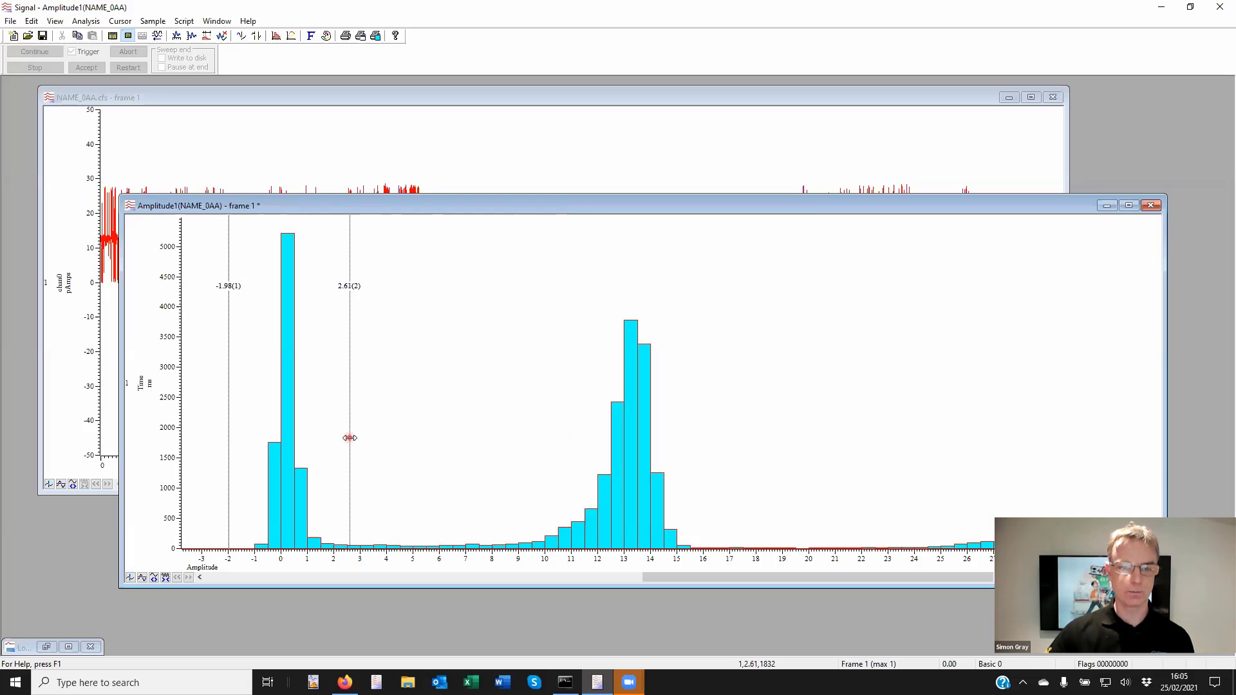
Fit a single Gaussian to the histogram's Time channel from Cursor(1) to Cursor(2) for all frames, and close the fit settings.
{"action": "left_click", "coordinate": [121, 22]}
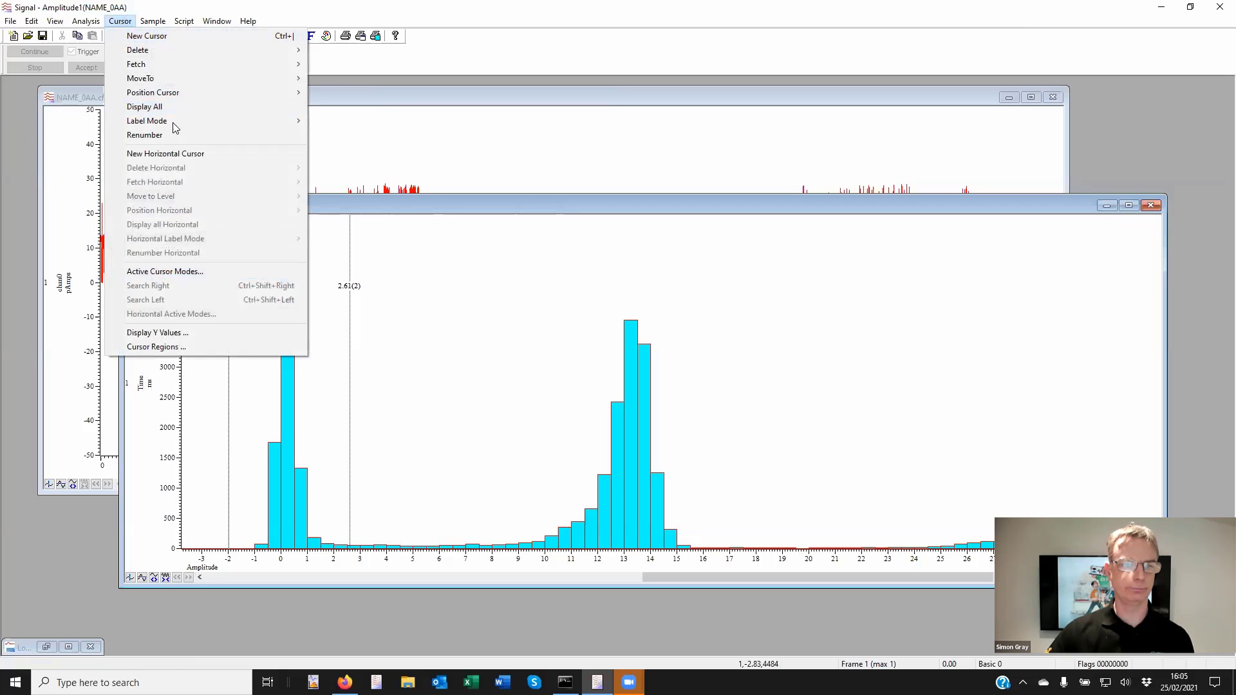
{"action": "mouse_move", "coordinate": [86, 23]}
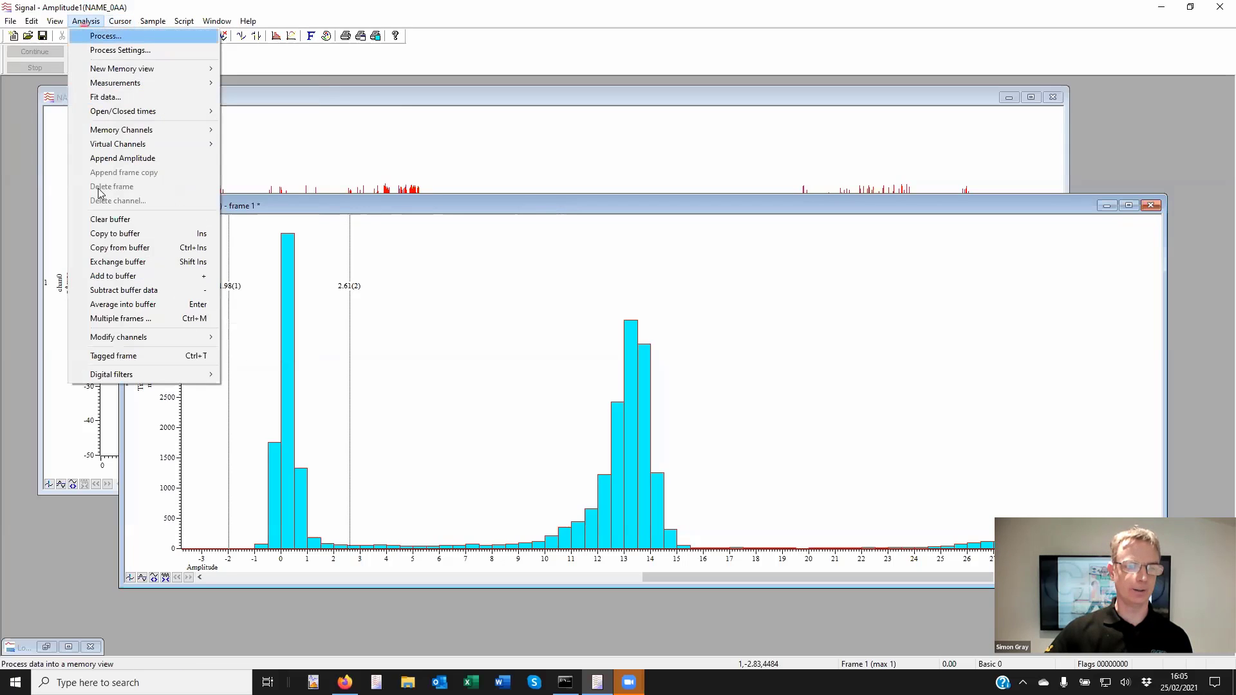
{"action": "left_click", "coordinate": [119, 97]}
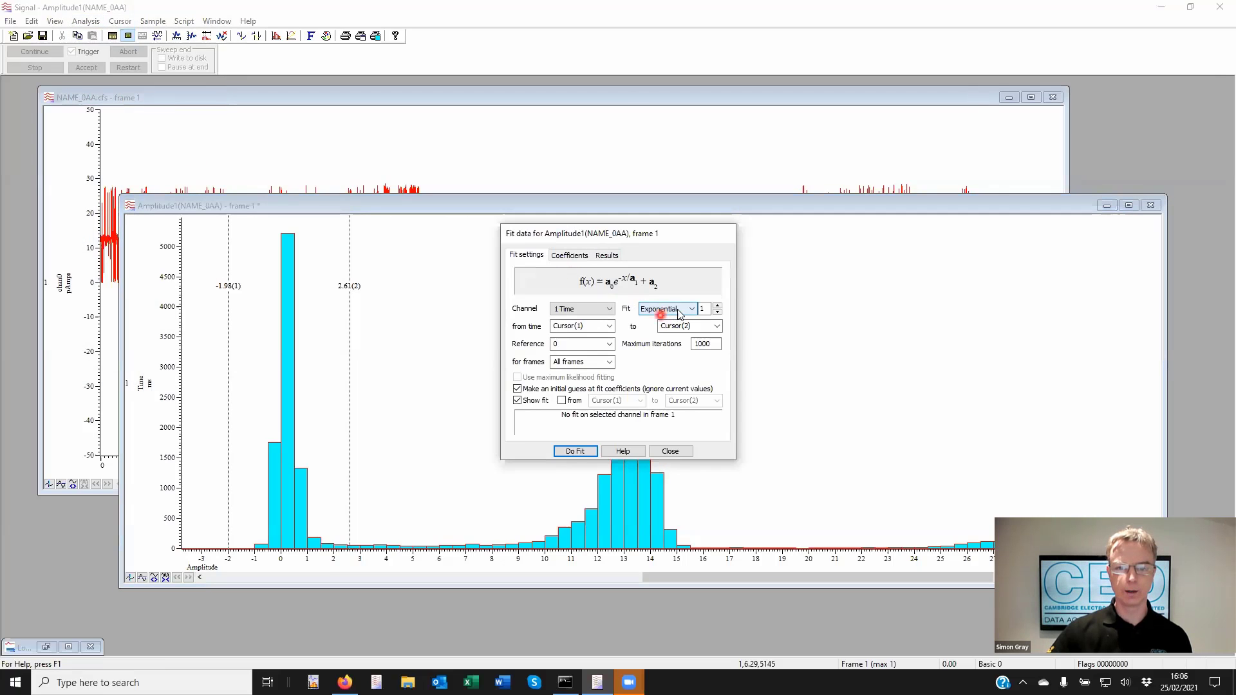
{"action": "left_click", "coordinate": [689, 311]}
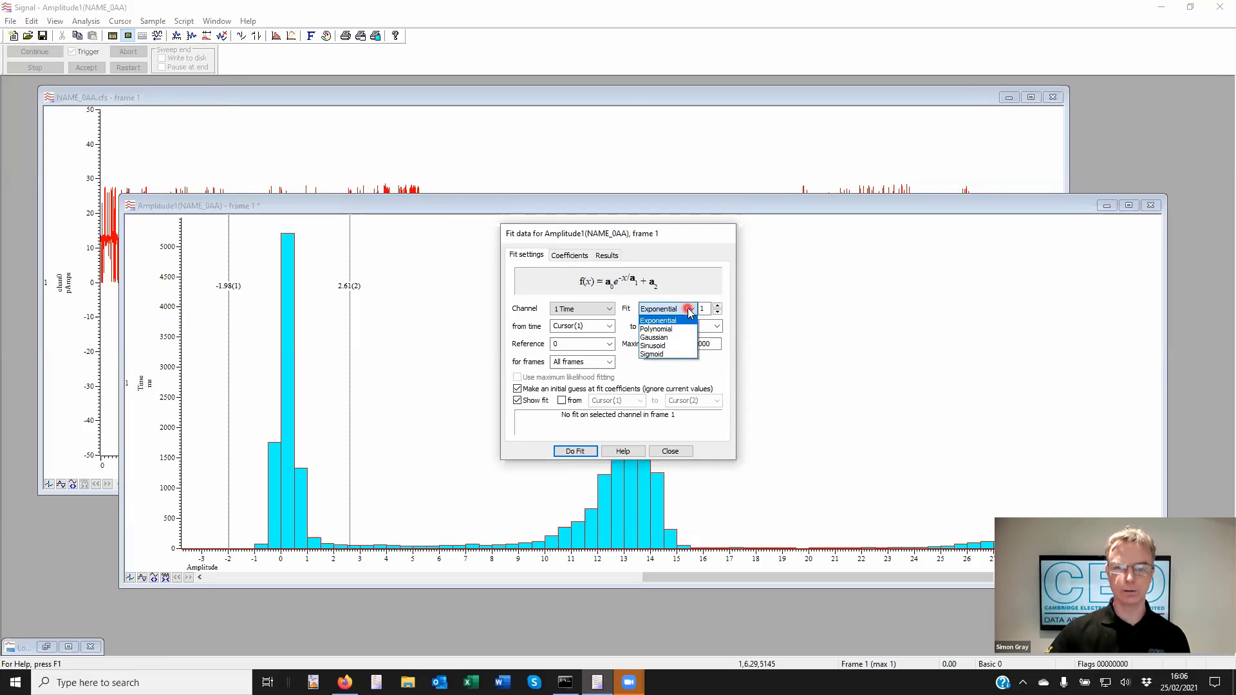
{"action": "left_click", "coordinate": [657, 338]}
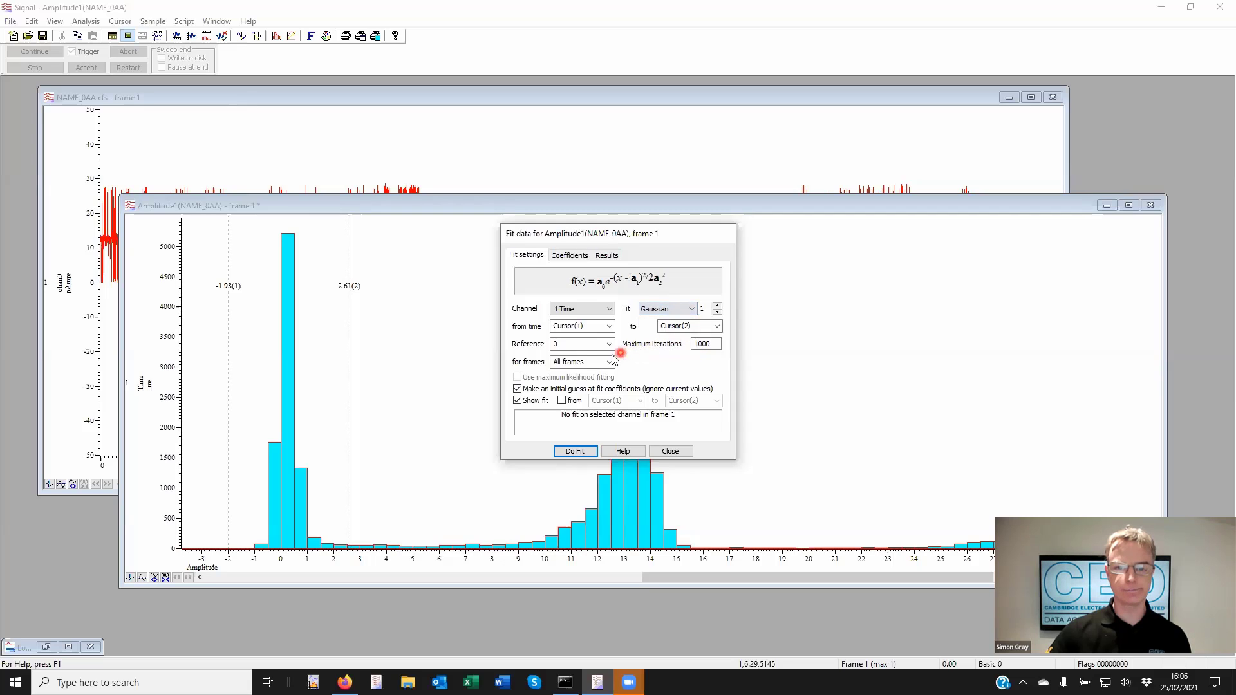
{"action": "left_click", "coordinate": [581, 451]}
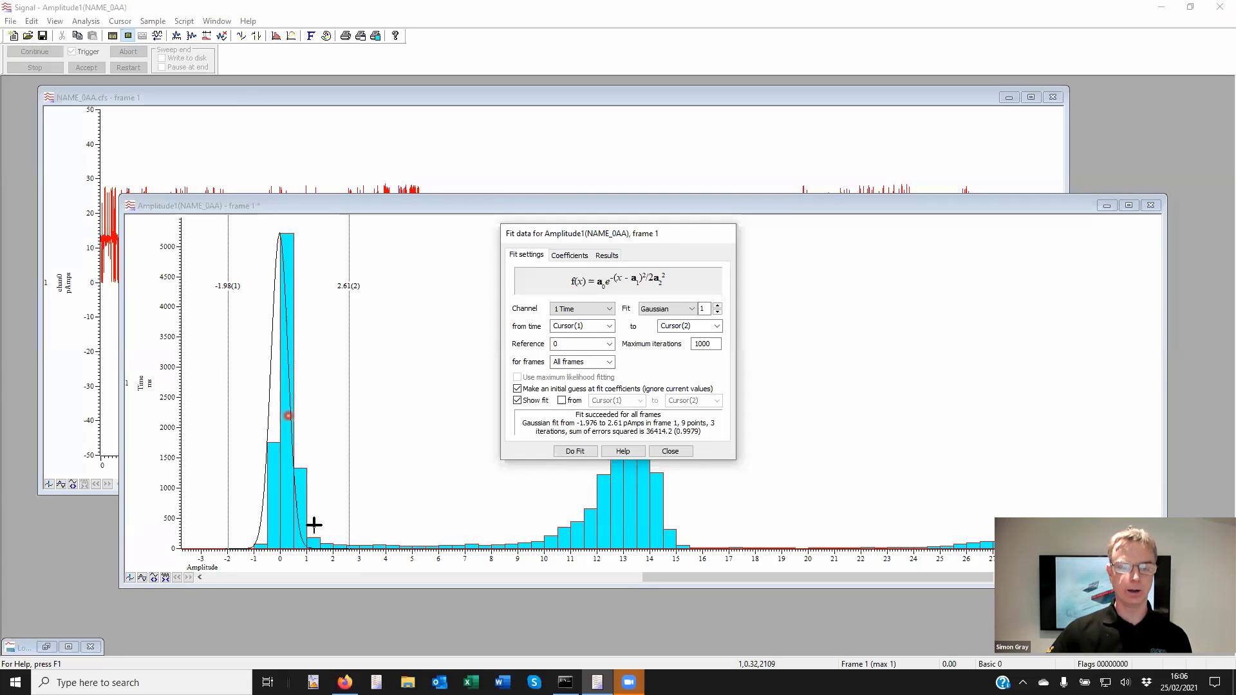
{"action": "left_click", "coordinate": [284, 237]}
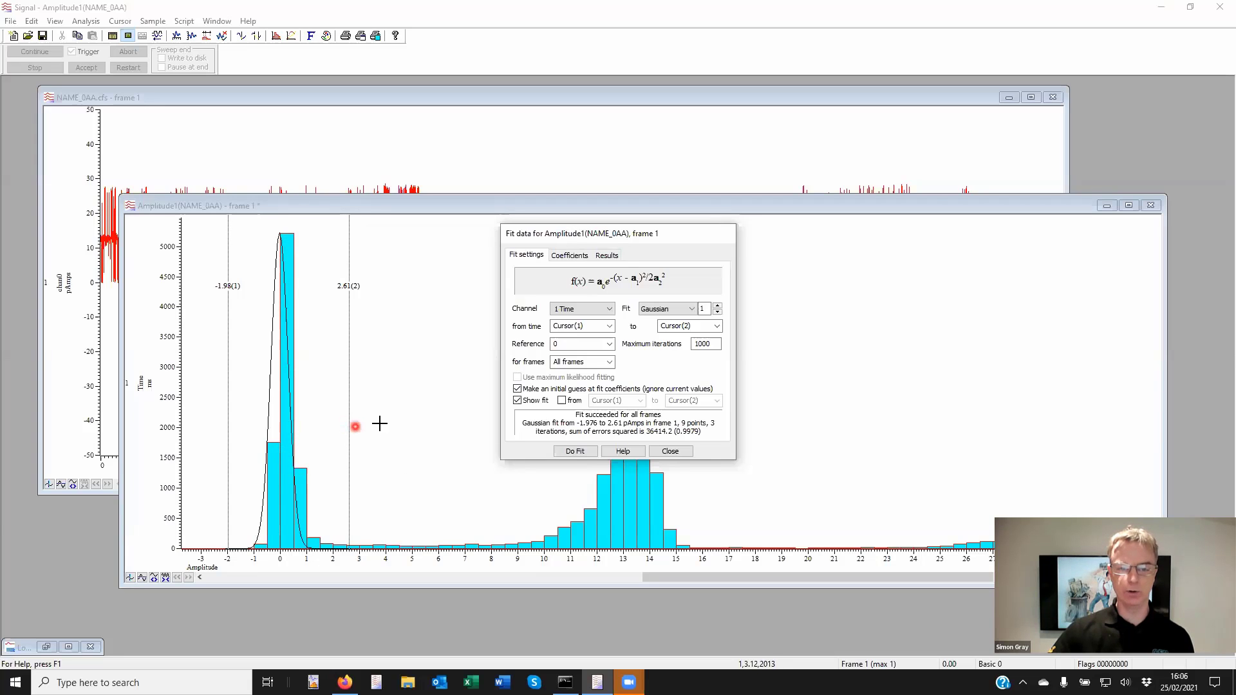
{"action": "left_click", "coordinate": [673, 452]}
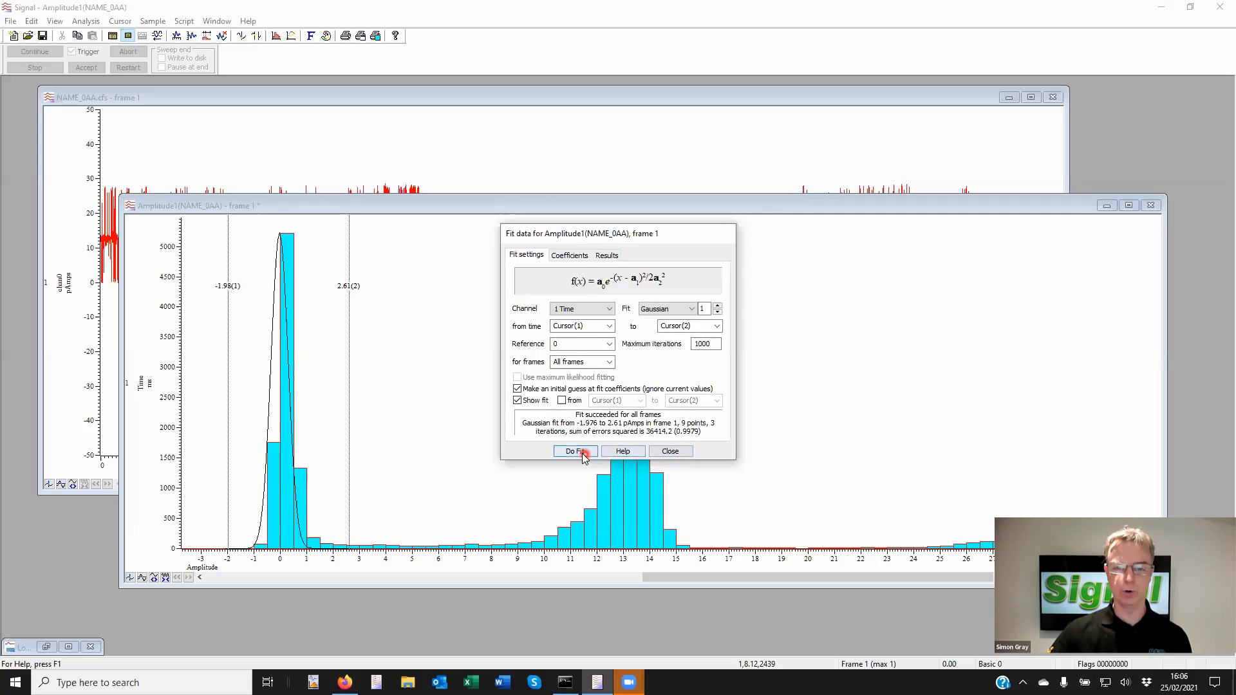
{"action": "left_click", "coordinate": [669, 453]}
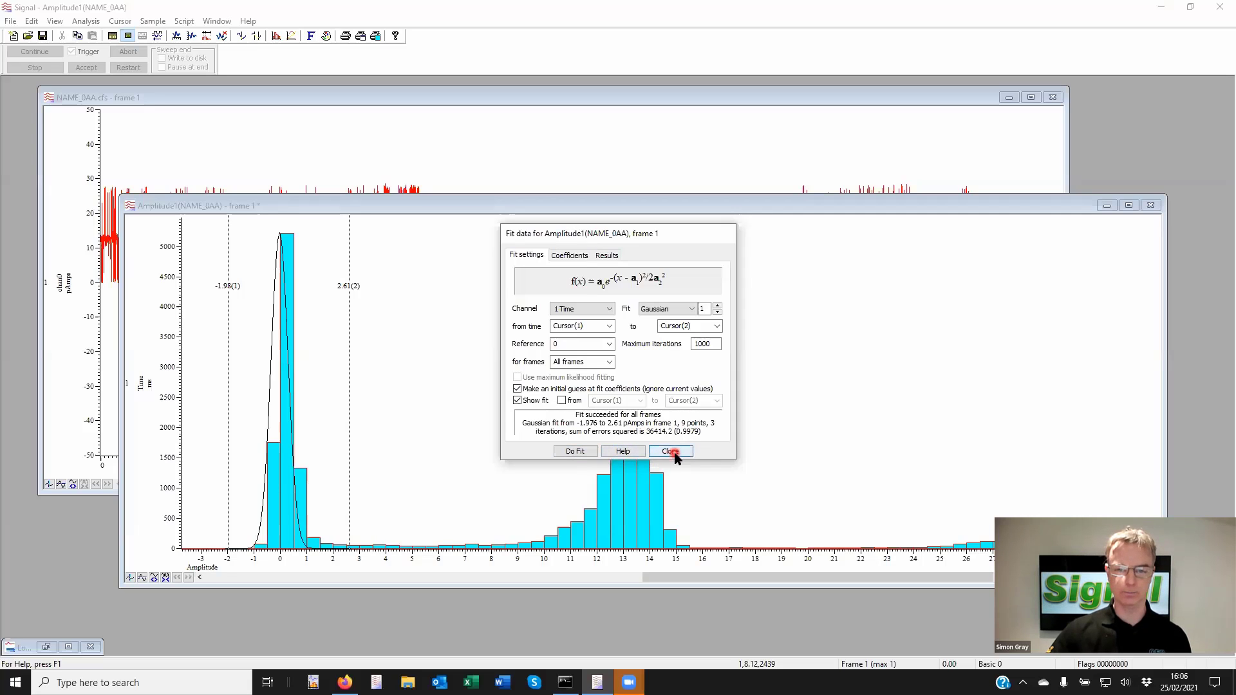
{"action": "left_click", "coordinate": [673, 452]}
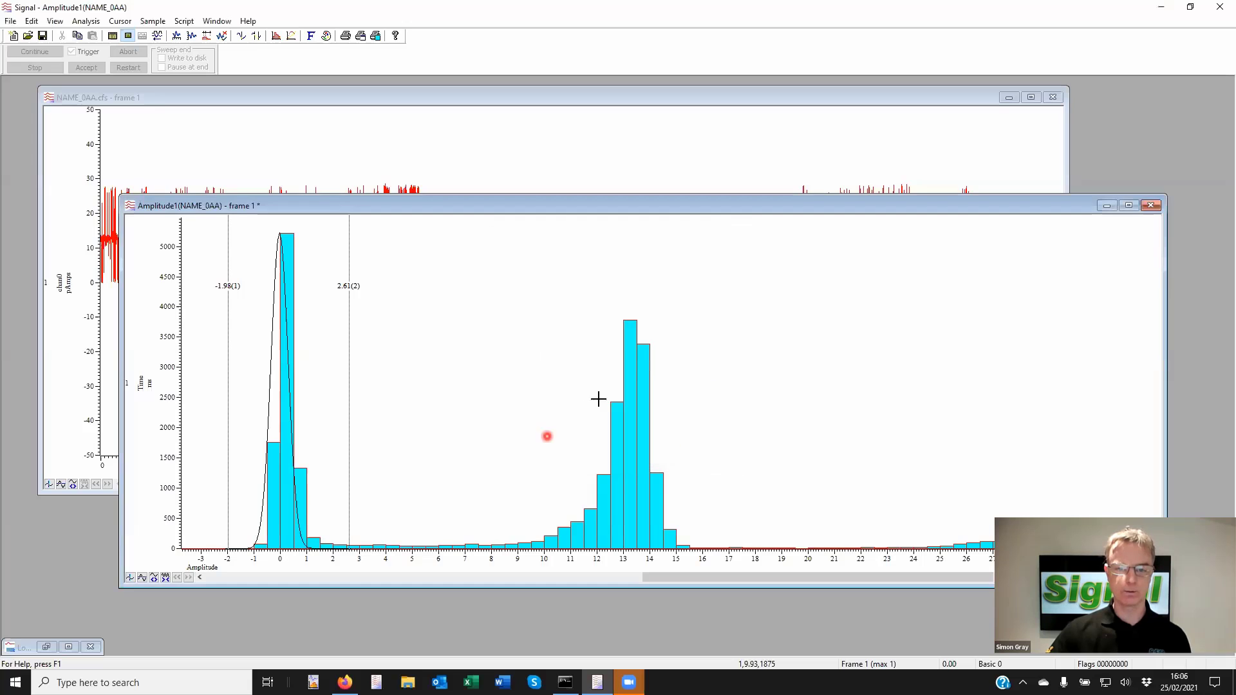
Redraw the amplitude histogram's Time channel in Line draw mode, and close the histogram without saving it.
{"action": "right_click", "coordinate": [518, 329]}
{"action": "mouse_move", "coordinate": [634, 334]}
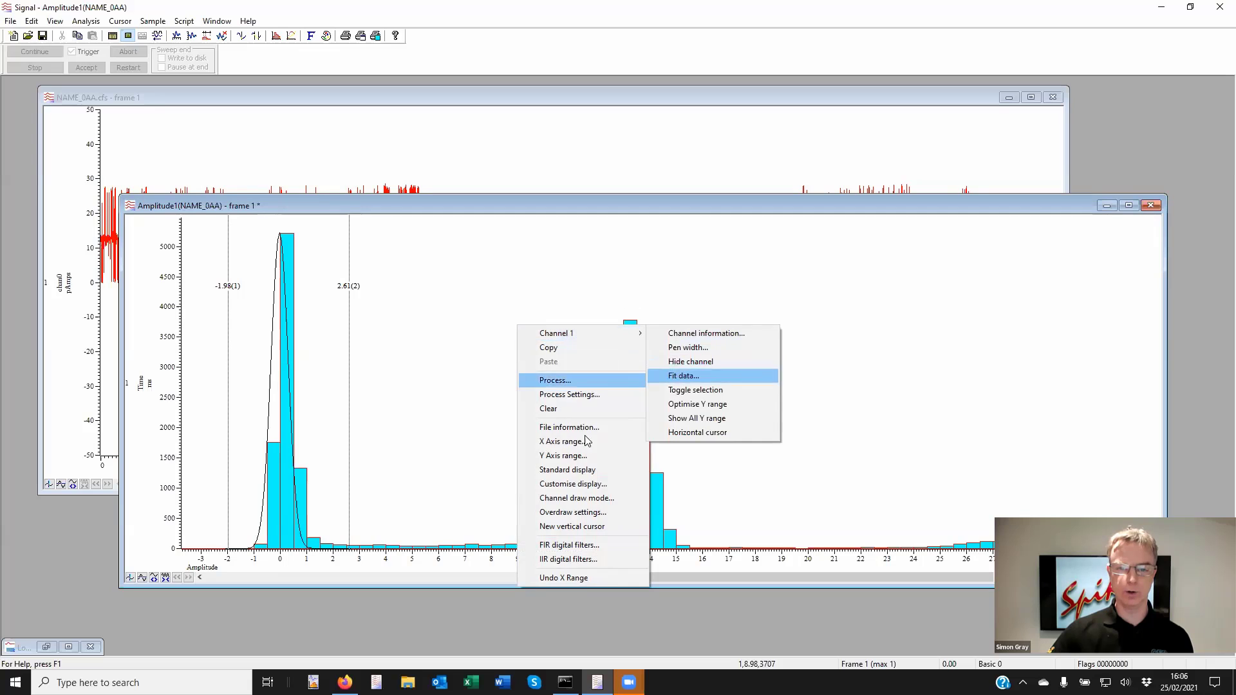
{"action": "right_click", "coordinate": [719, 389]}
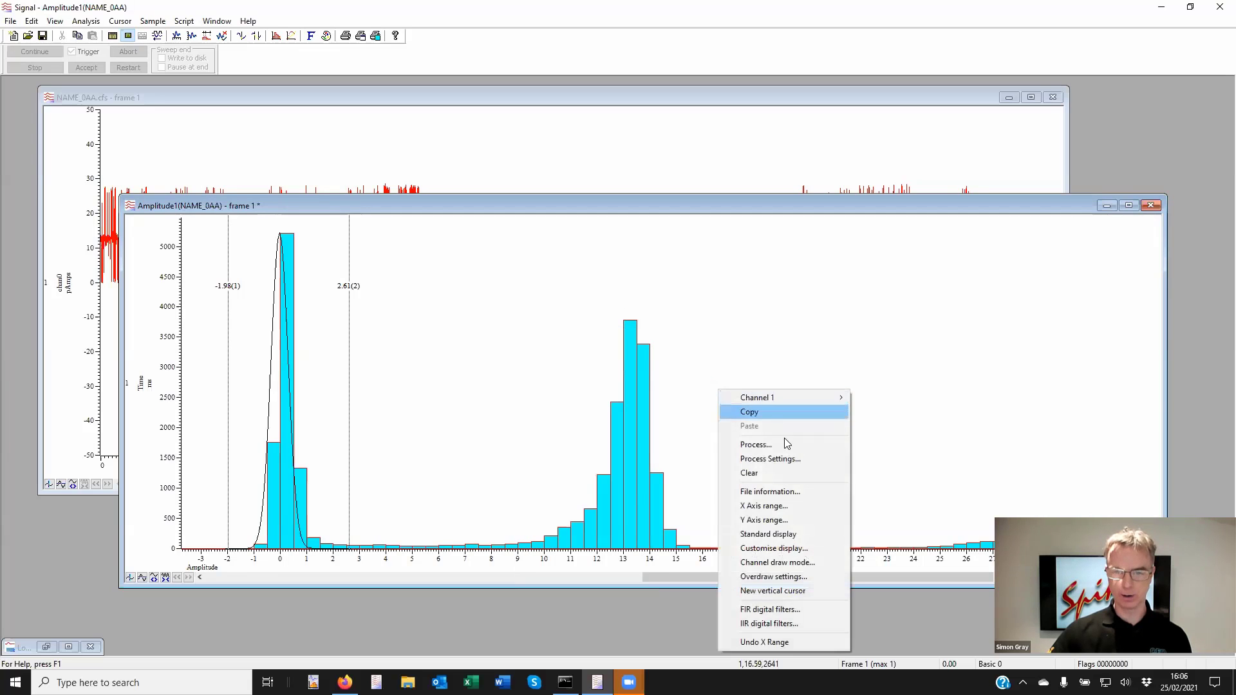
{"action": "mouse_move", "coordinate": [782, 397]}
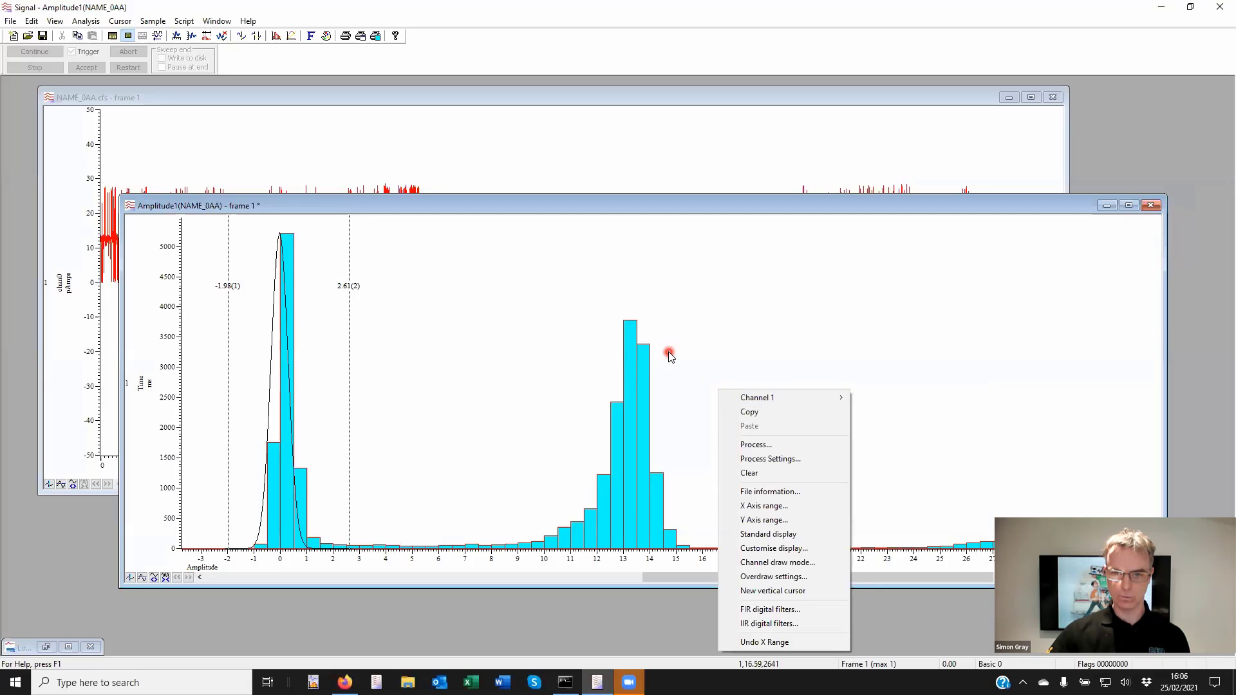
{"action": "left_click", "coordinate": [767, 558]}
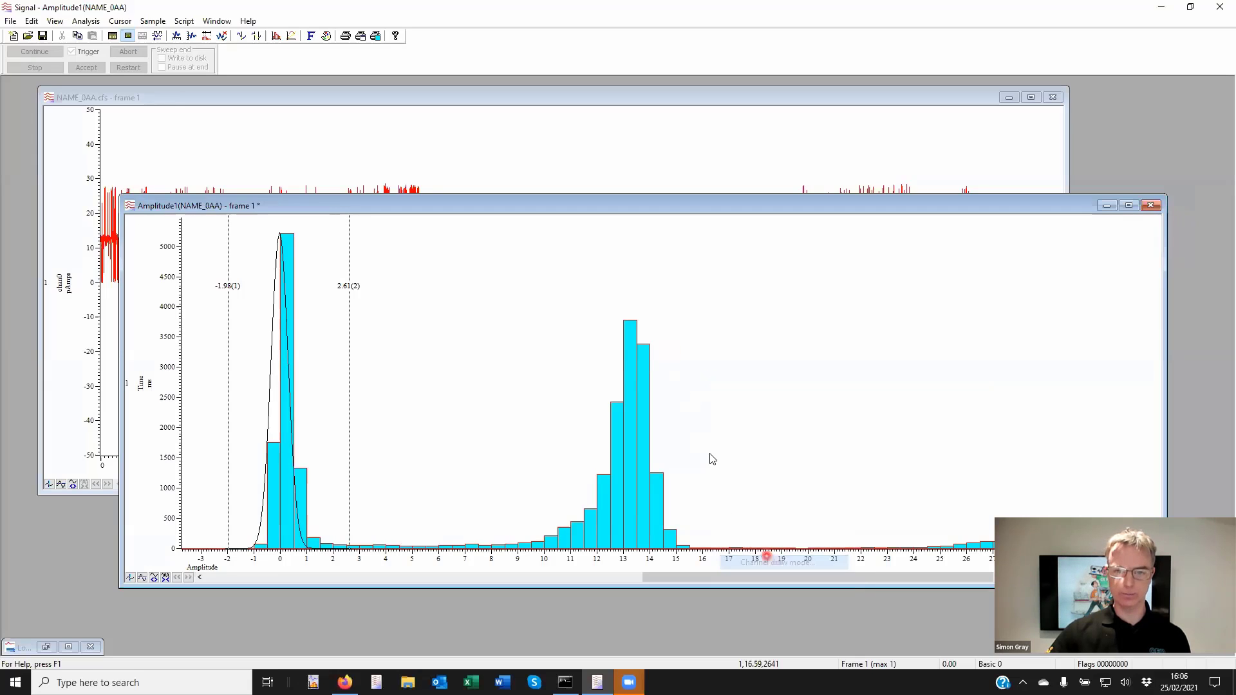
{"action": "left_click", "coordinate": [230, 182]}
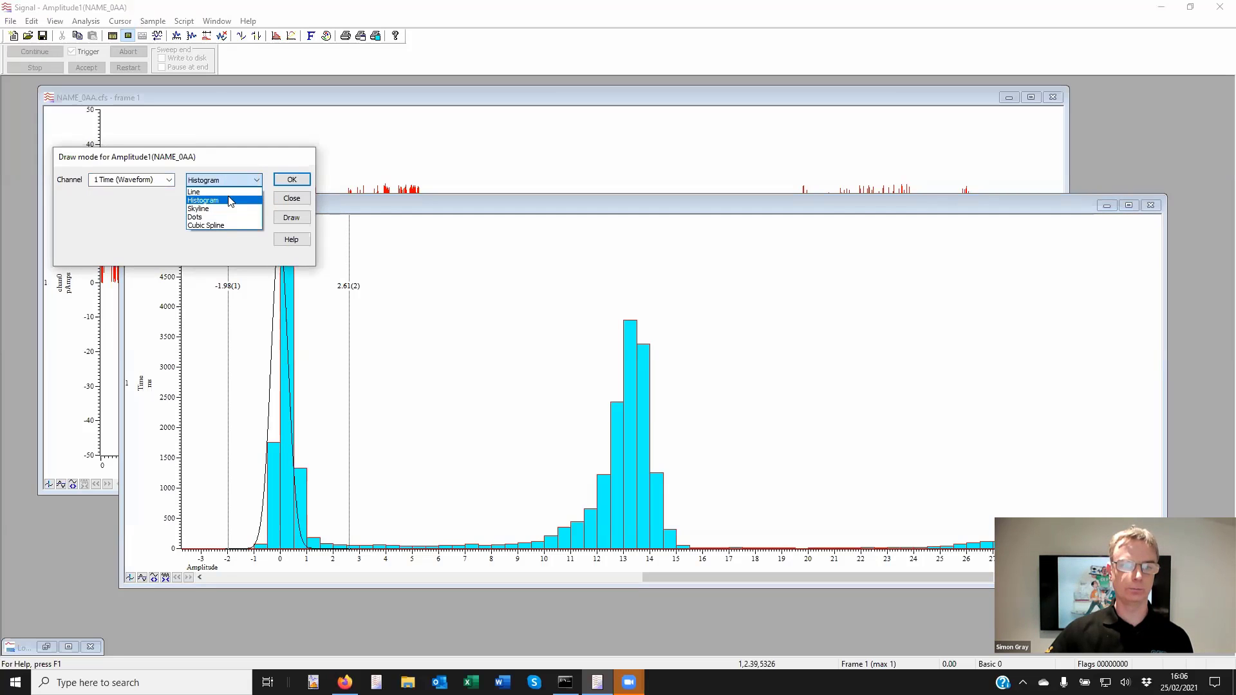
{"action": "left_click", "coordinate": [228, 192]}
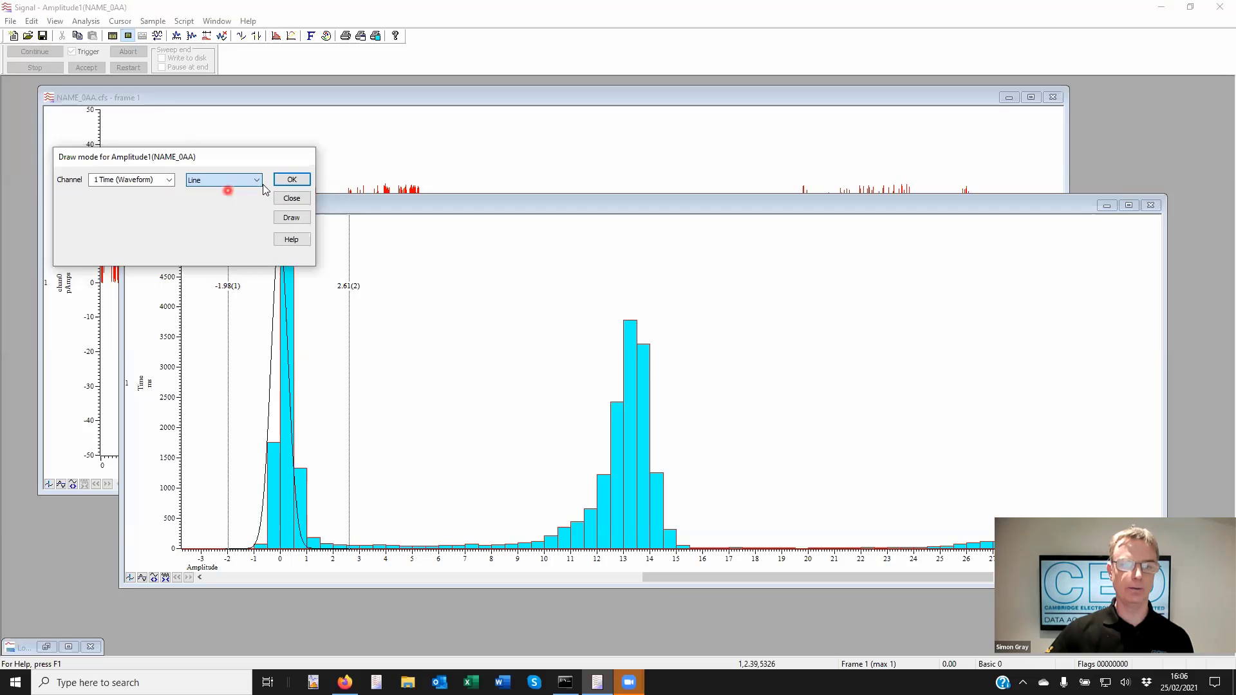
{"action": "left_click", "coordinate": [296, 218]}
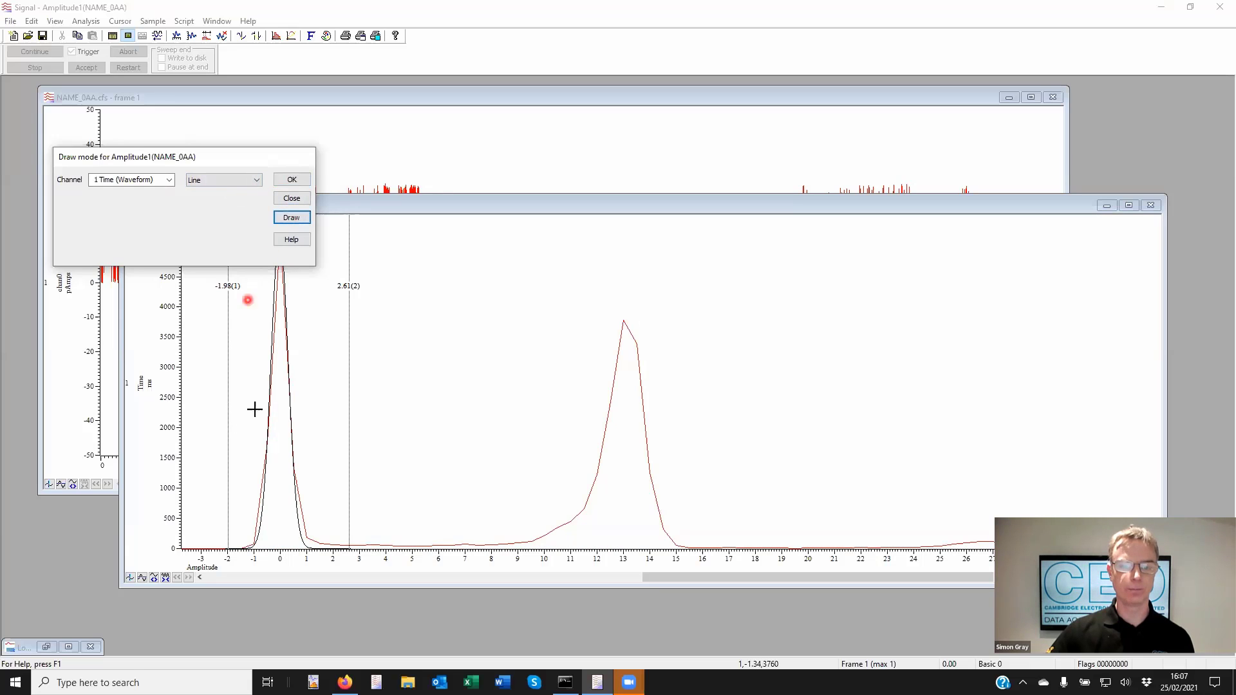
{"action": "left_click", "coordinate": [237, 162]}
{"action": "left_click_drag", "start_coordinate": [239, 161], "coordinate": [682, 100]}
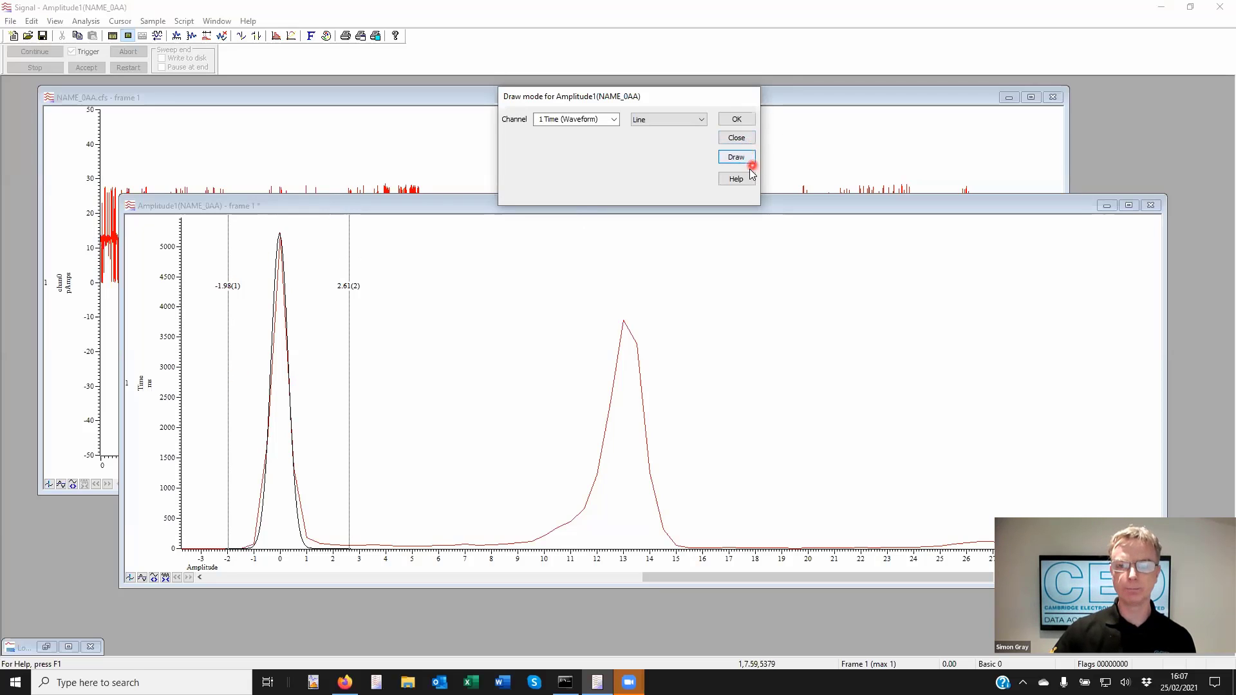
{"action": "left_click", "coordinate": [738, 138]}
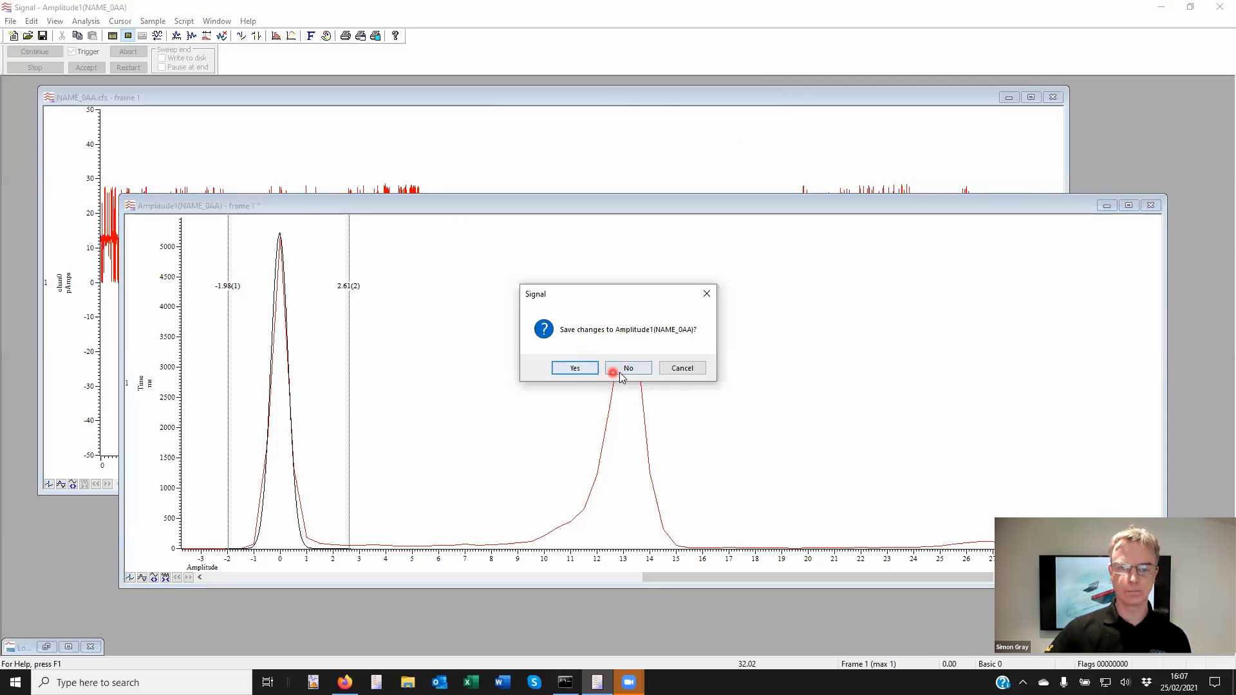
{"action": "left_click", "coordinate": [621, 372]}
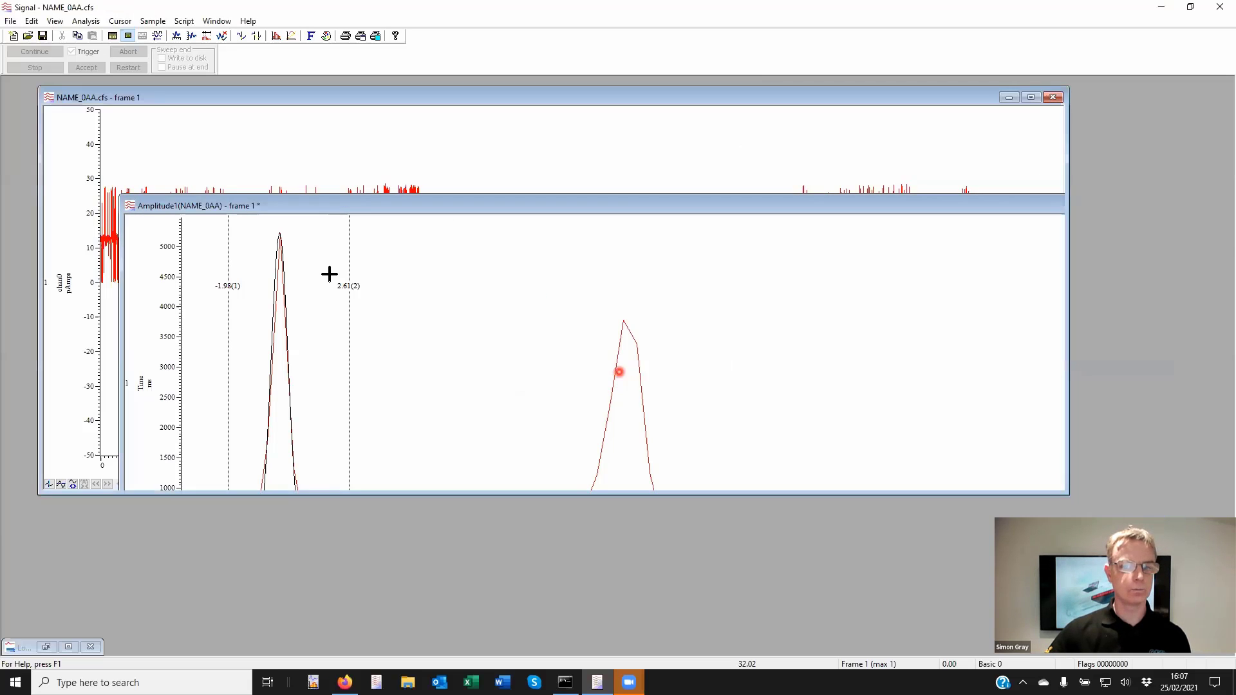
Start a new power spectrum memory view from NAME_0AA.cfs and set its channels to All visible channels.
{"action": "left_click", "coordinate": [86, 21]}
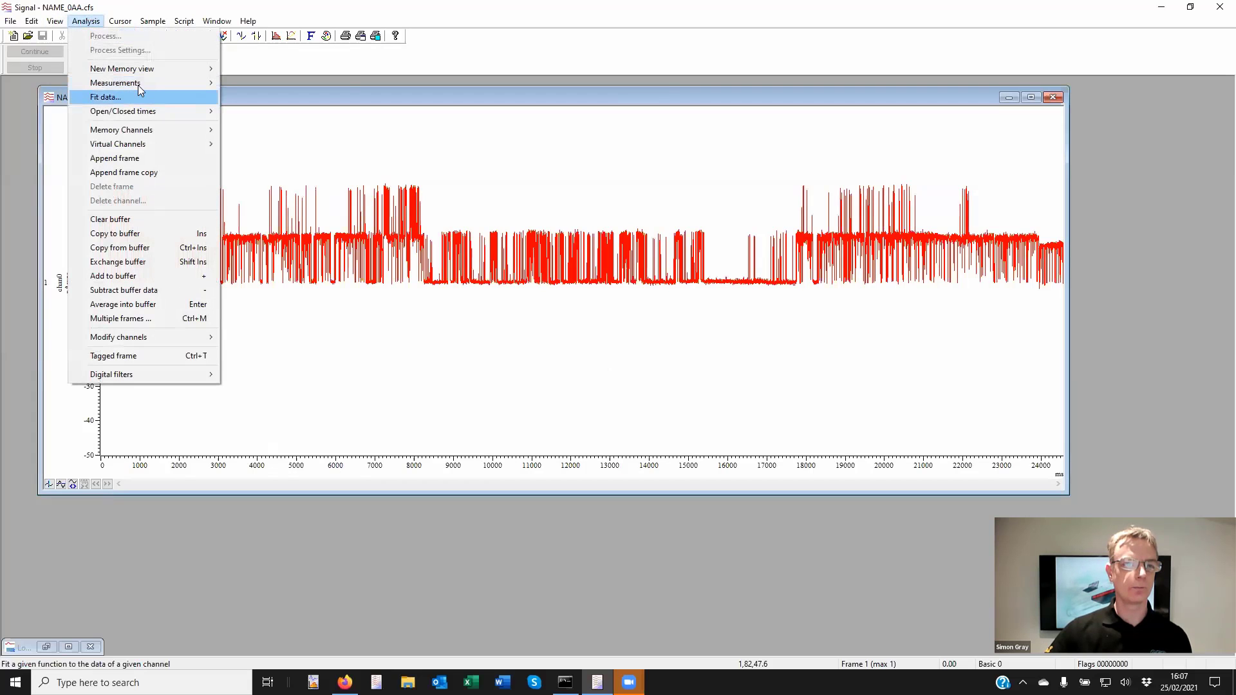
{"action": "mouse_move", "coordinate": [187, 72]}
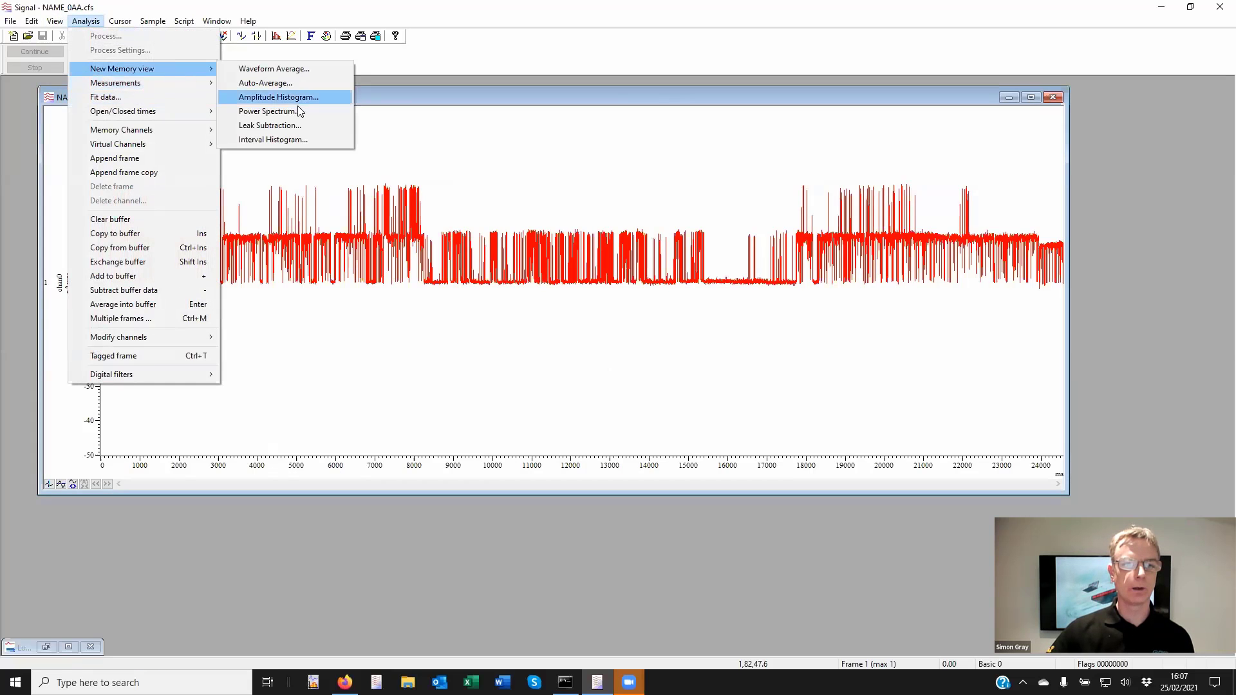
{"action": "left_click", "coordinate": [265, 114]}
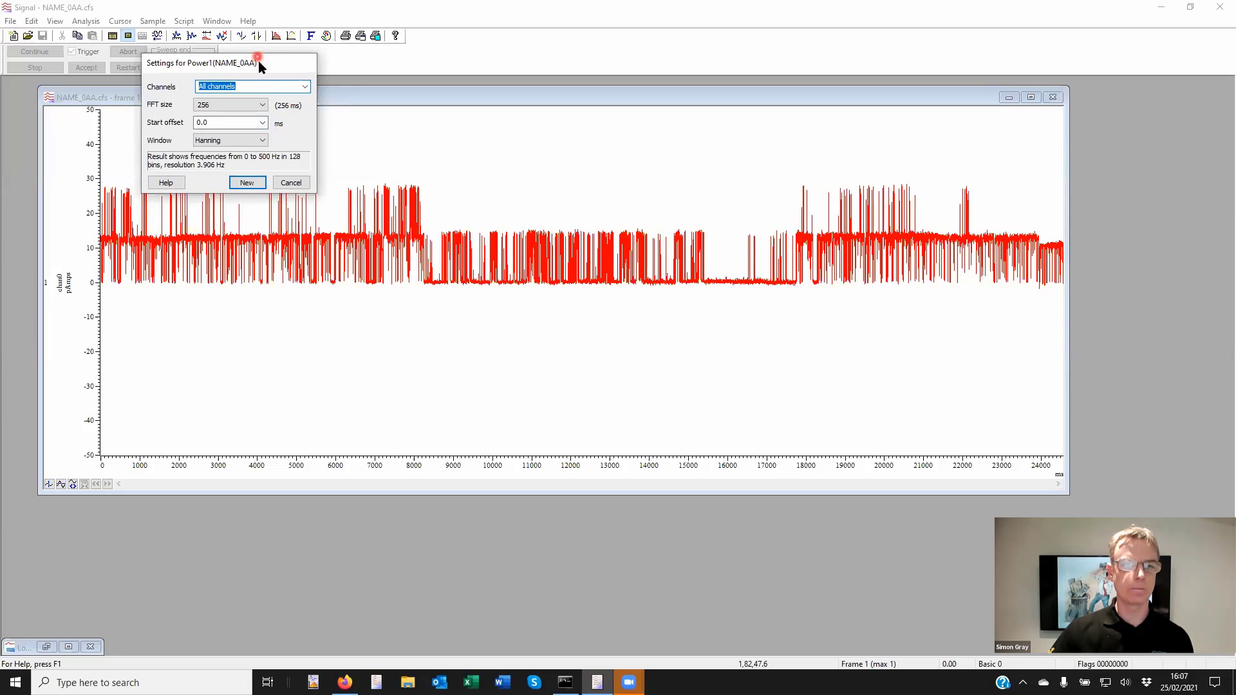
{"action": "left_click_drag", "start_coordinate": [258, 62], "coordinate": [440, 303]}
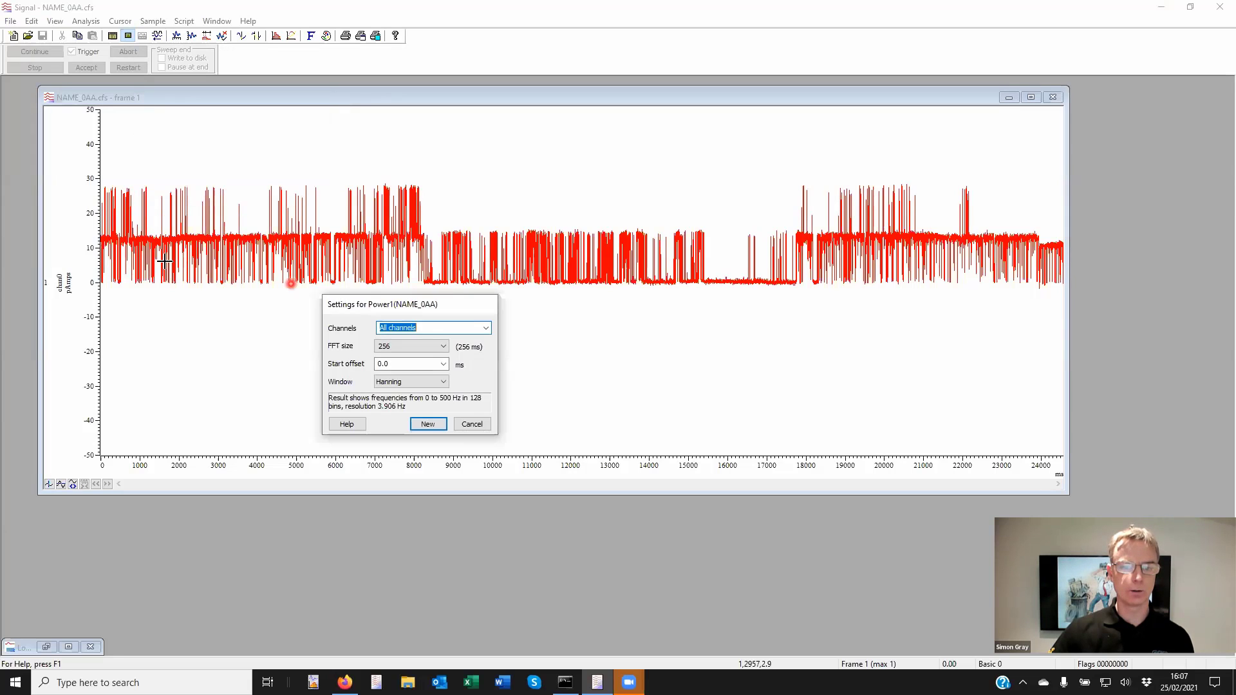
{"action": "left_click", "coordinate": [486, 330]}
{"action": "left_click", "coordinate": [462, 349]}
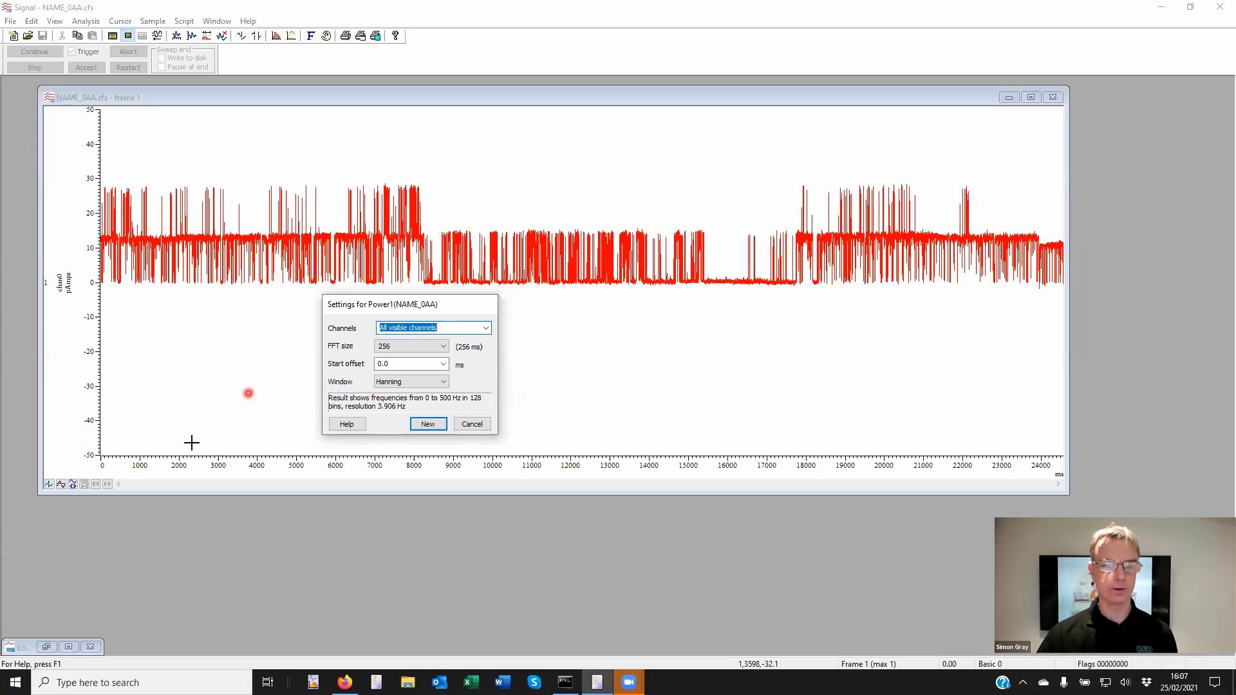
Add a vertical cursor to the trace at about 4123 ms and set the power spectrum's start offset to Cursor(1).
{"action": "left_click", "coordinate": [47, 485]}
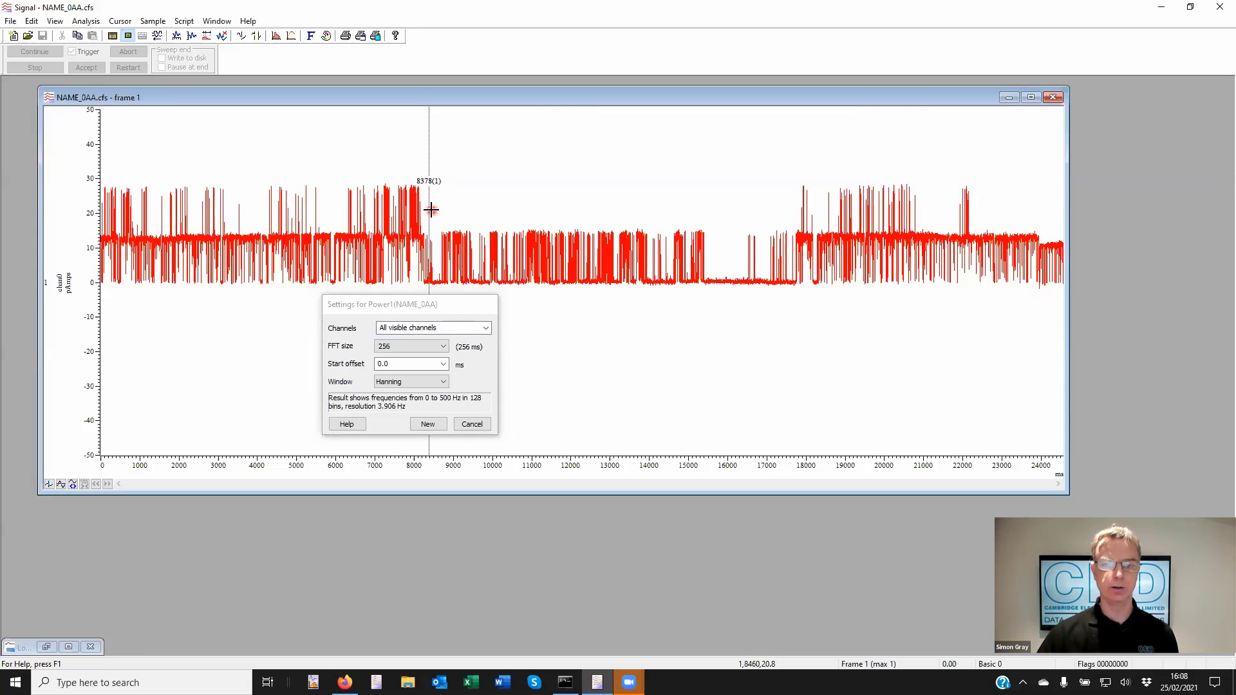
{"action": "left_click_drag", "start_coordinate": [428, 211], "coordinate": [262, 214]}
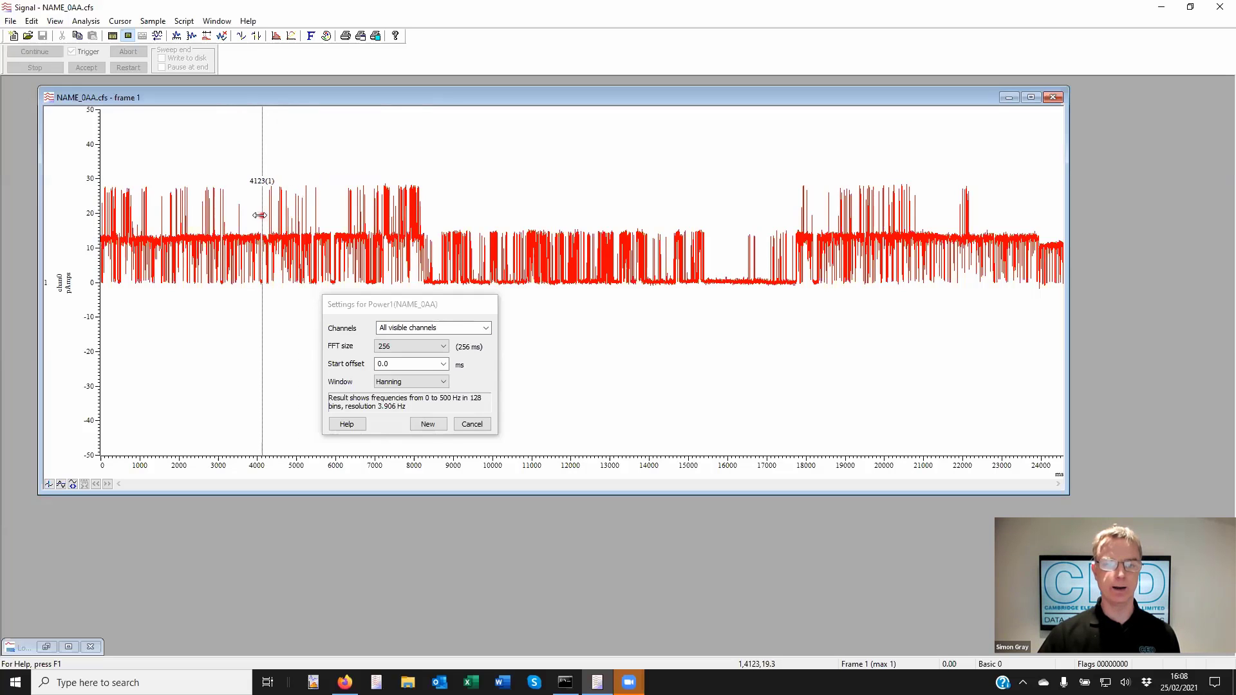
{"action": "left_click", "coordinate": [444, 365]}
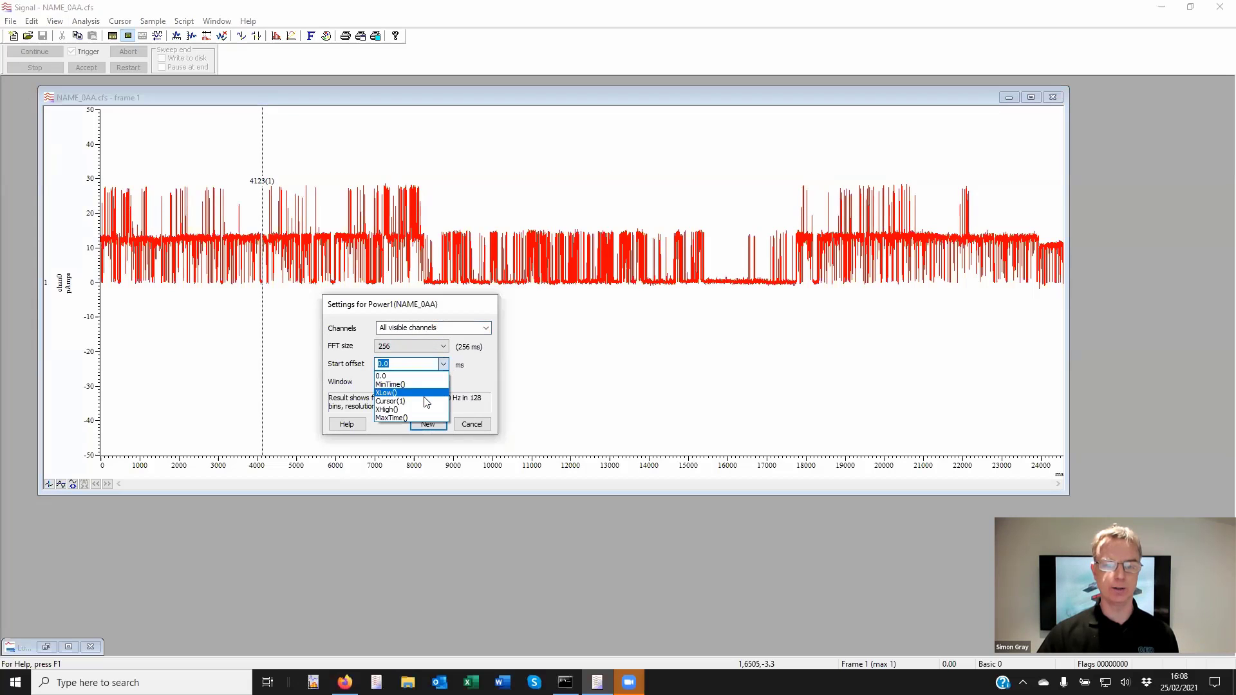
{"action": "left_click", "coordinate": [425, 398]}
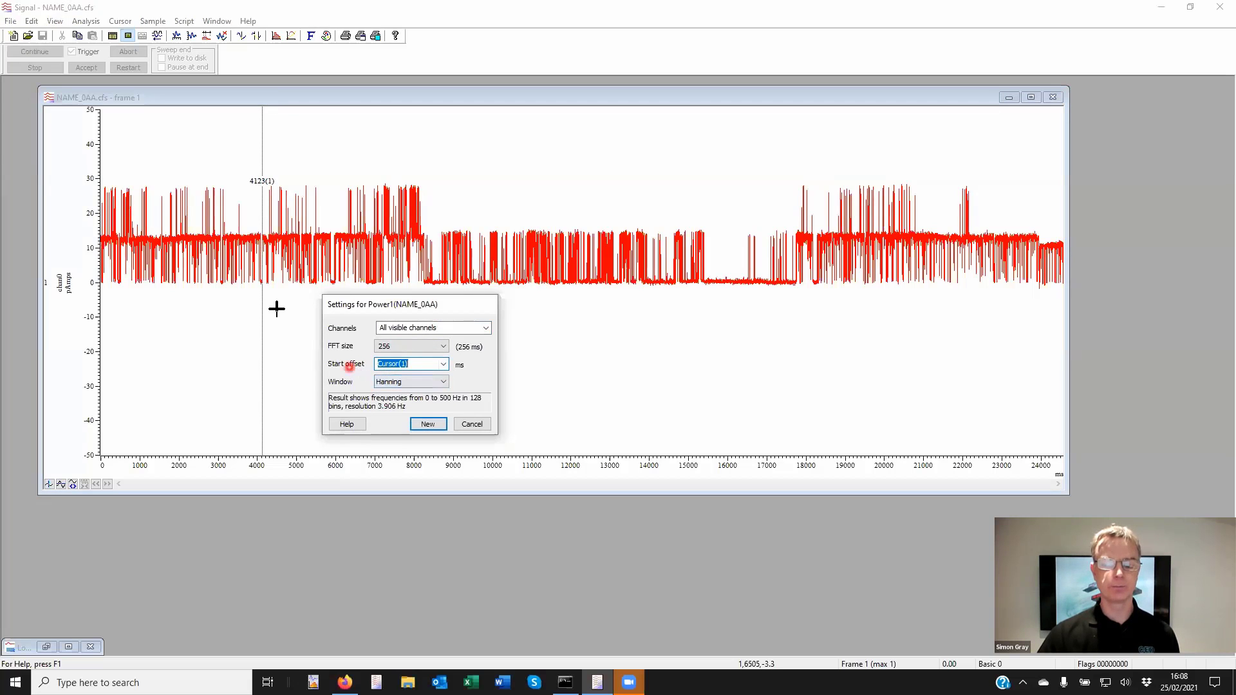
{"action": "left_click", "coordinate": [271, 181]}
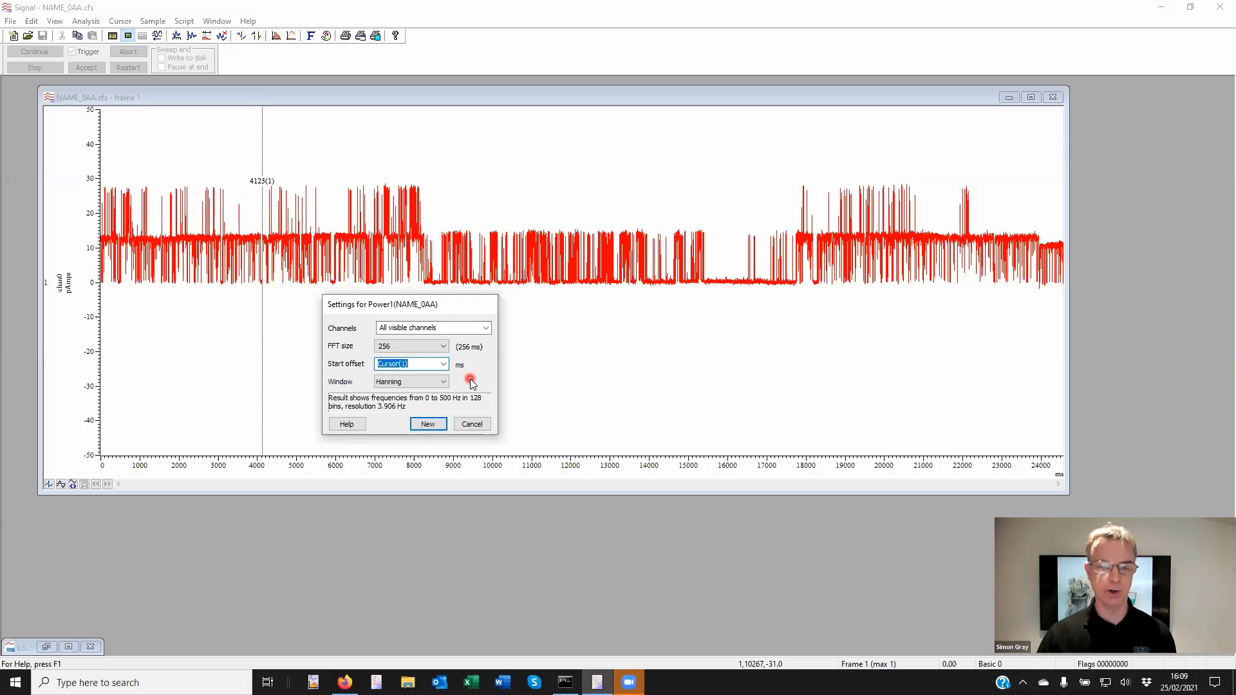
Create the power spectrum with an FFT size of 256 and a Hanning window, and process all frames into it.
{"action": "left_click", "coordinate": [435, 383]}
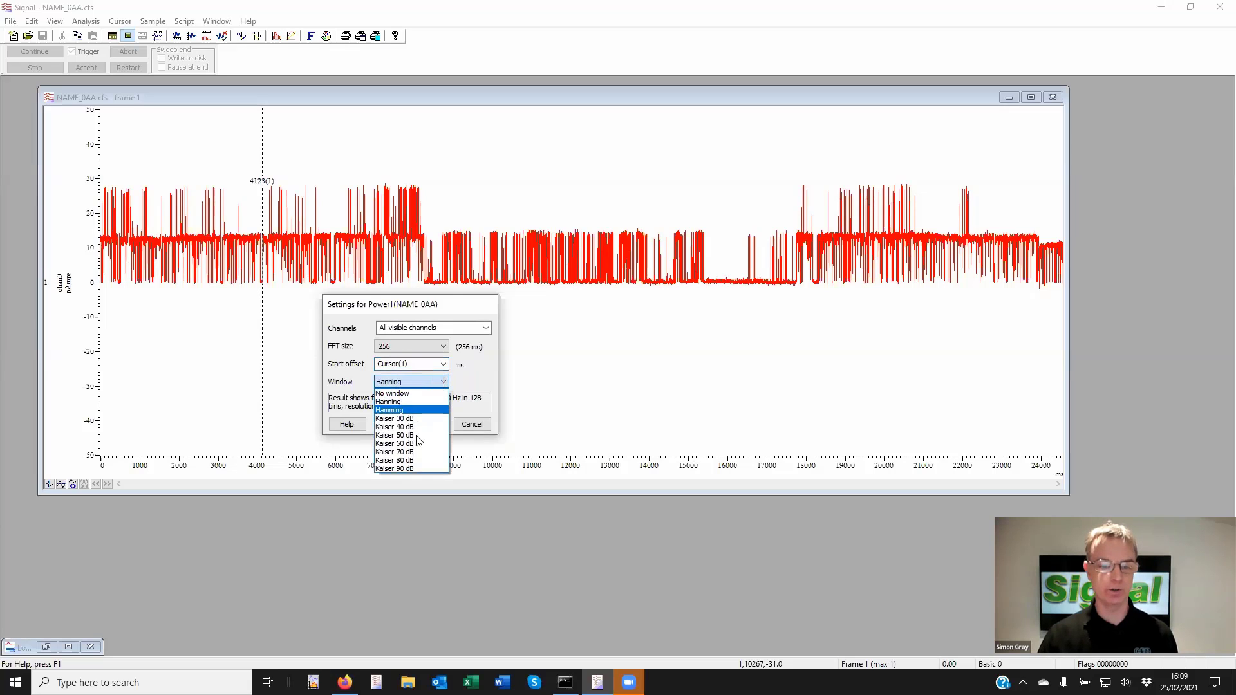
{"action": "left_click", "coordinate": [434, 382]}
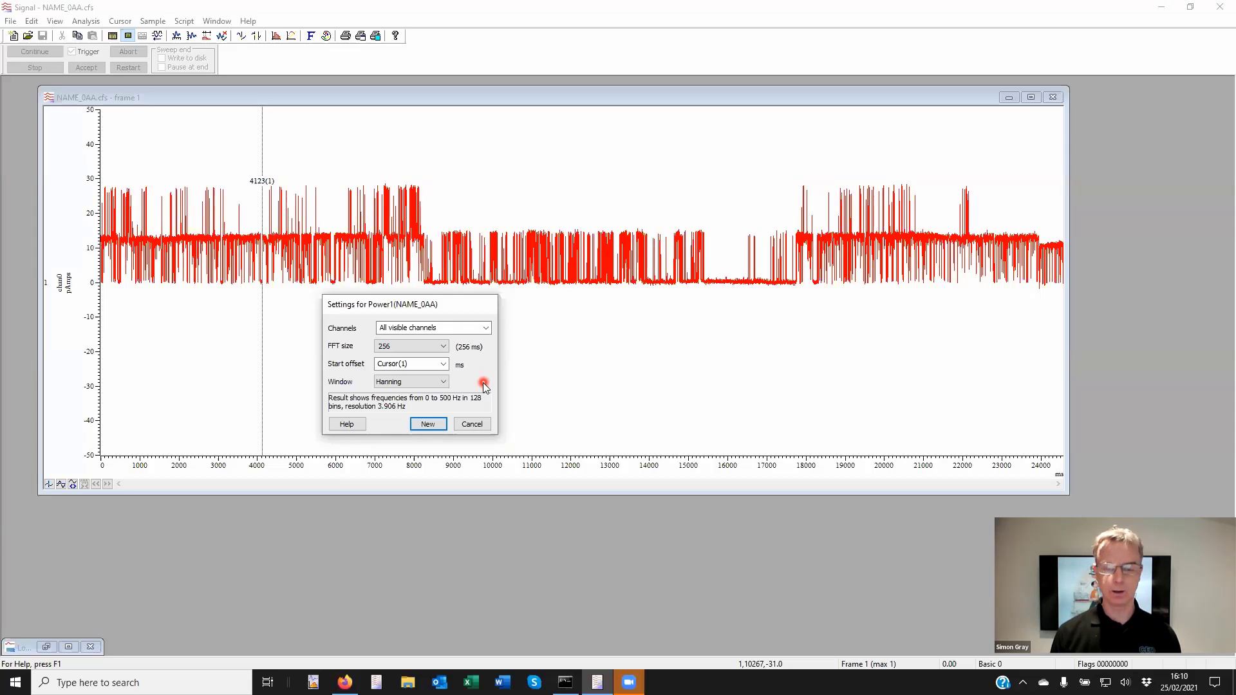
{"action": "left_click", "coordinate": [428, 424]}
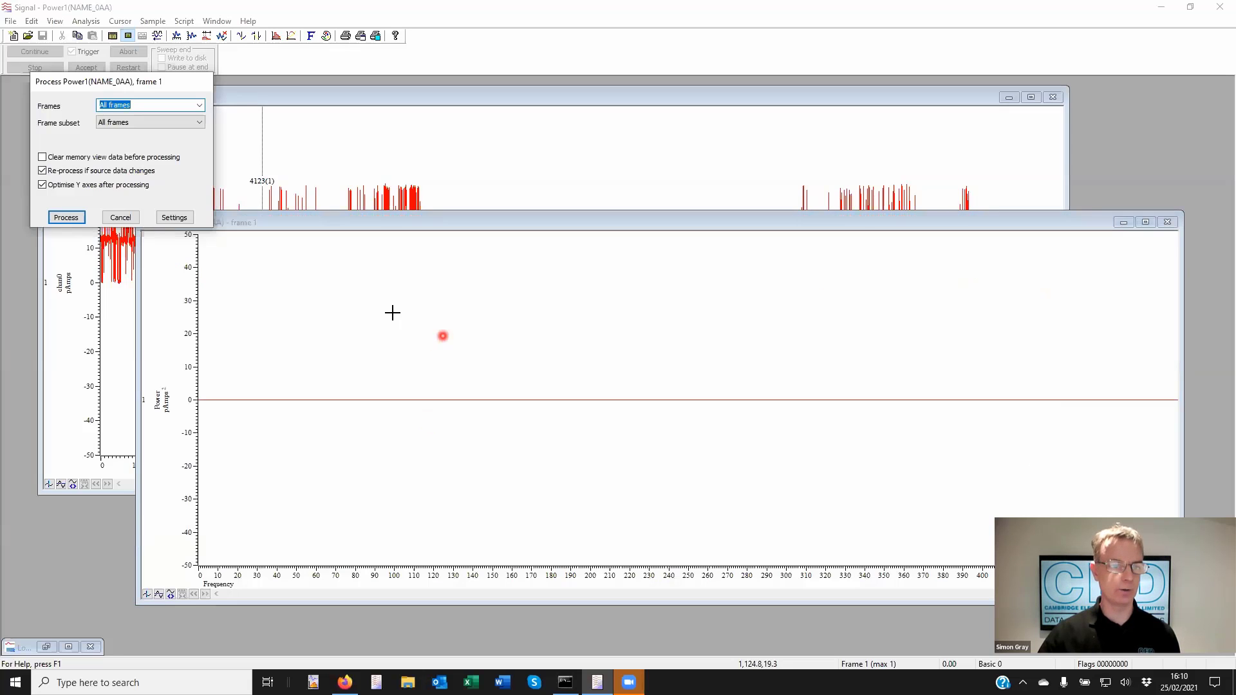
{"action": "left_click", "coordinate": [68, 220]}
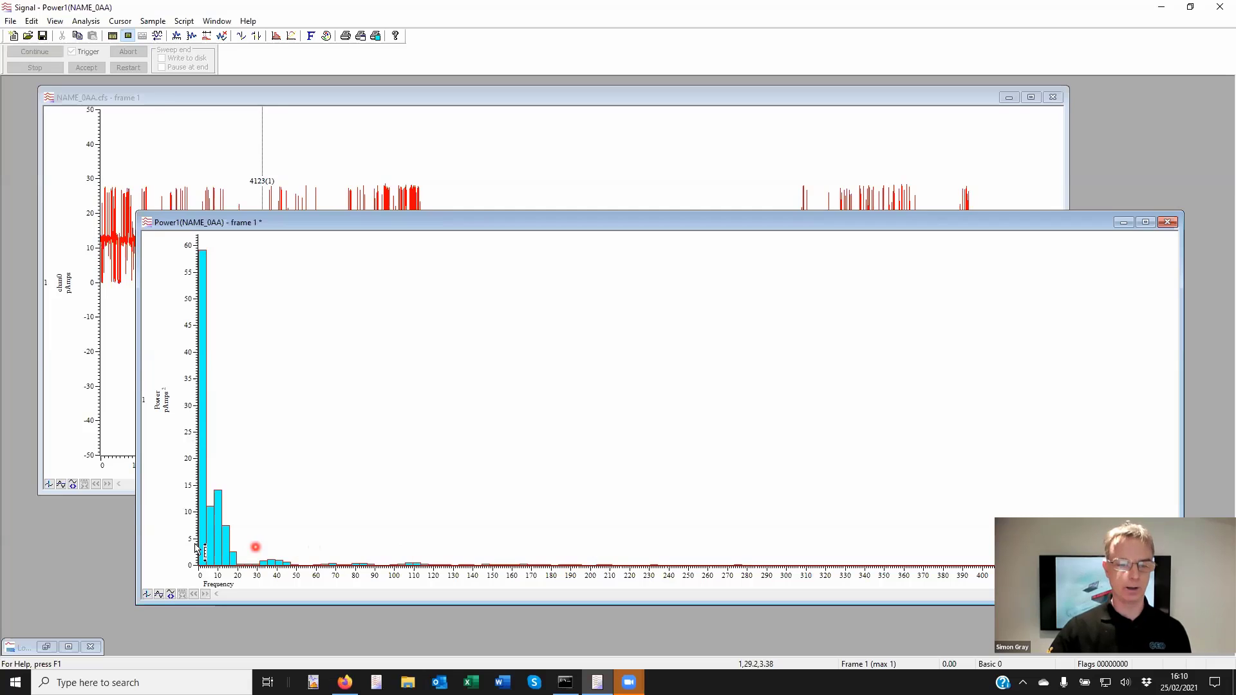
Rescale the power spectrum's Y axis to inspect the smaller frequency bins, and close the spectrum without saving it.
{"action": "left_click_drag", "start_coordinate": [186, 542], "coordinate": [183, 421]}
{"action": "left_click_drag", "start_coordinate": [171, 362], "coordinate": [187, 277]}
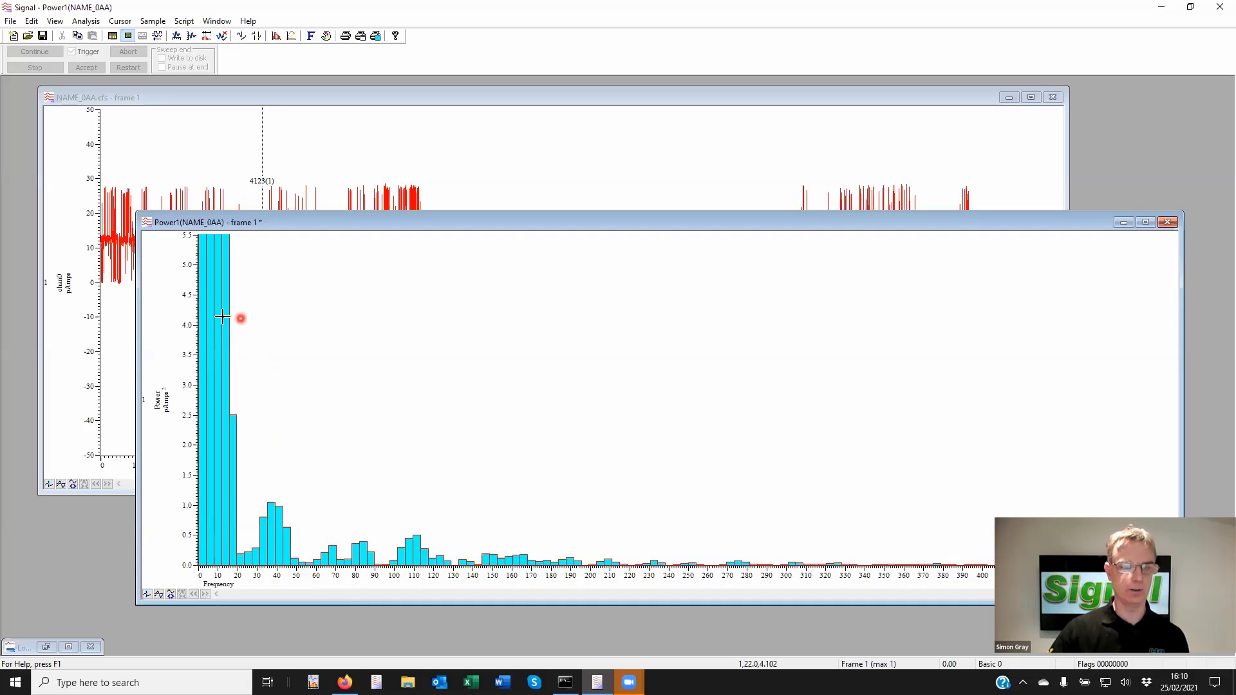
{"action": "left_click_drag", "start_coordinate": [191, 286], "coordinate": [194, 415]}
{"action": "left_click_drag", "start_coordinate": [188, 332], "coordinate": [197, 381]}
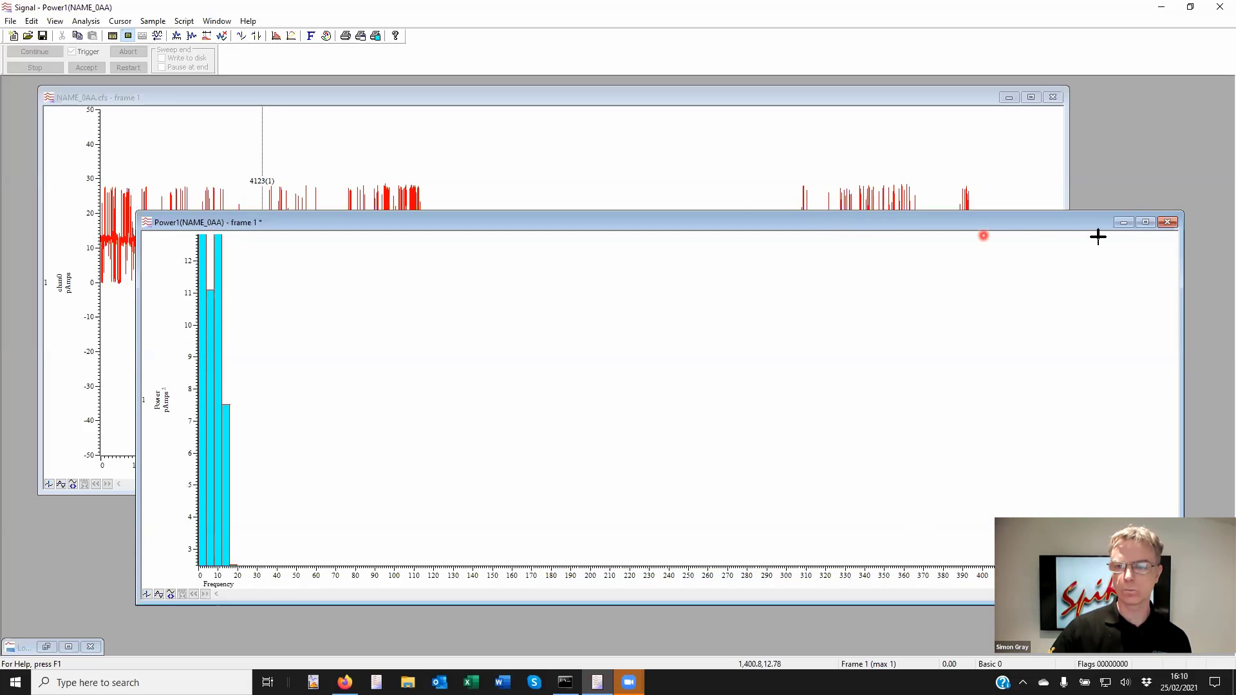
{"action": "left_click", "coordinate": [1168, 225]}
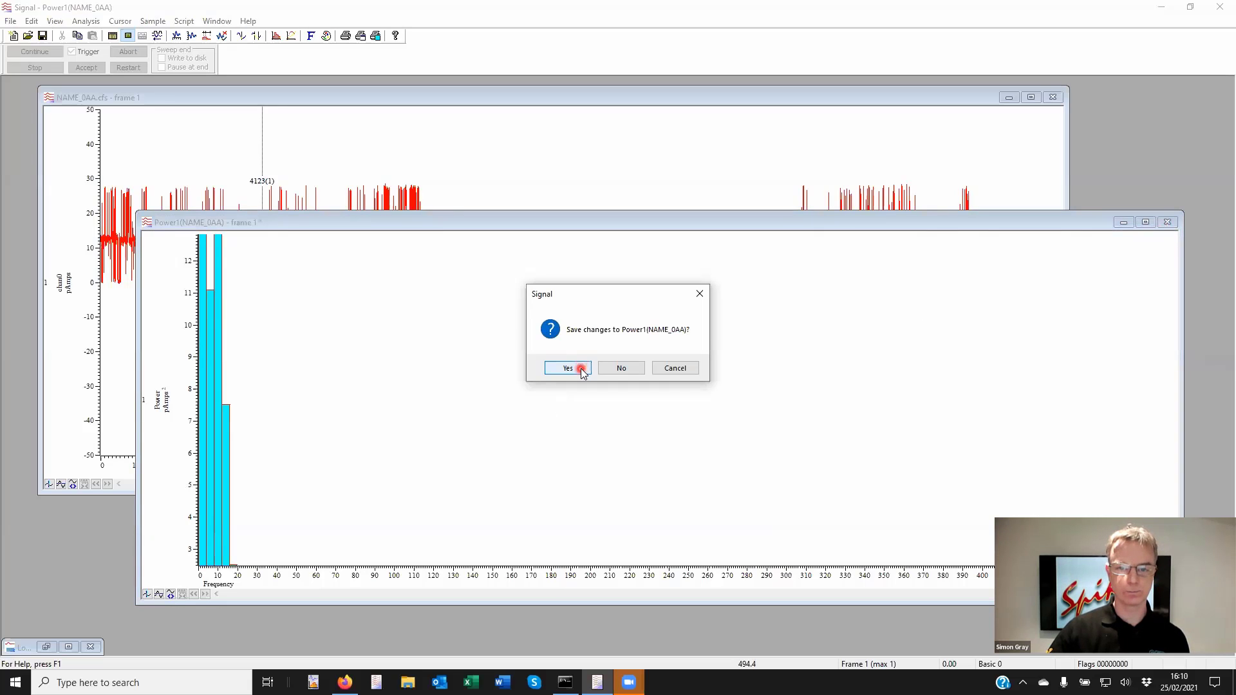
{"action": "left_click", "coordinate": [621, 368]}
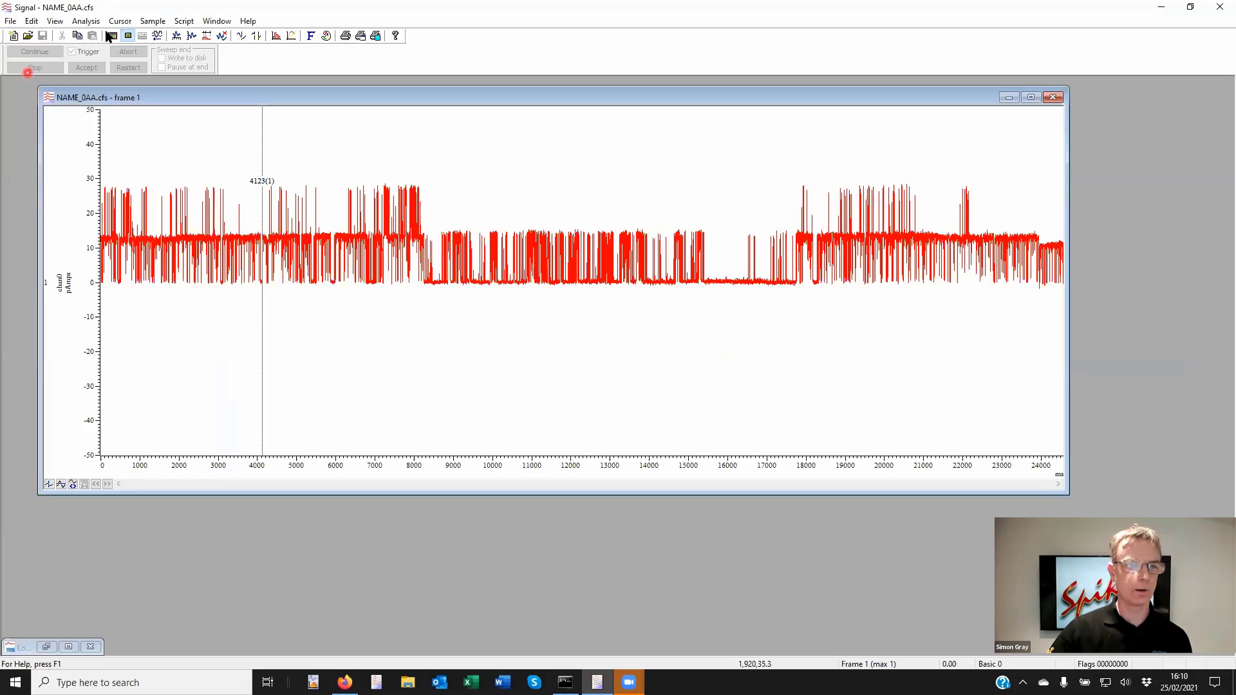
{"action": "left_click", "coordinate": [85, 21]}
{"action": "mouse_move", "coordinate": [143, 120]}
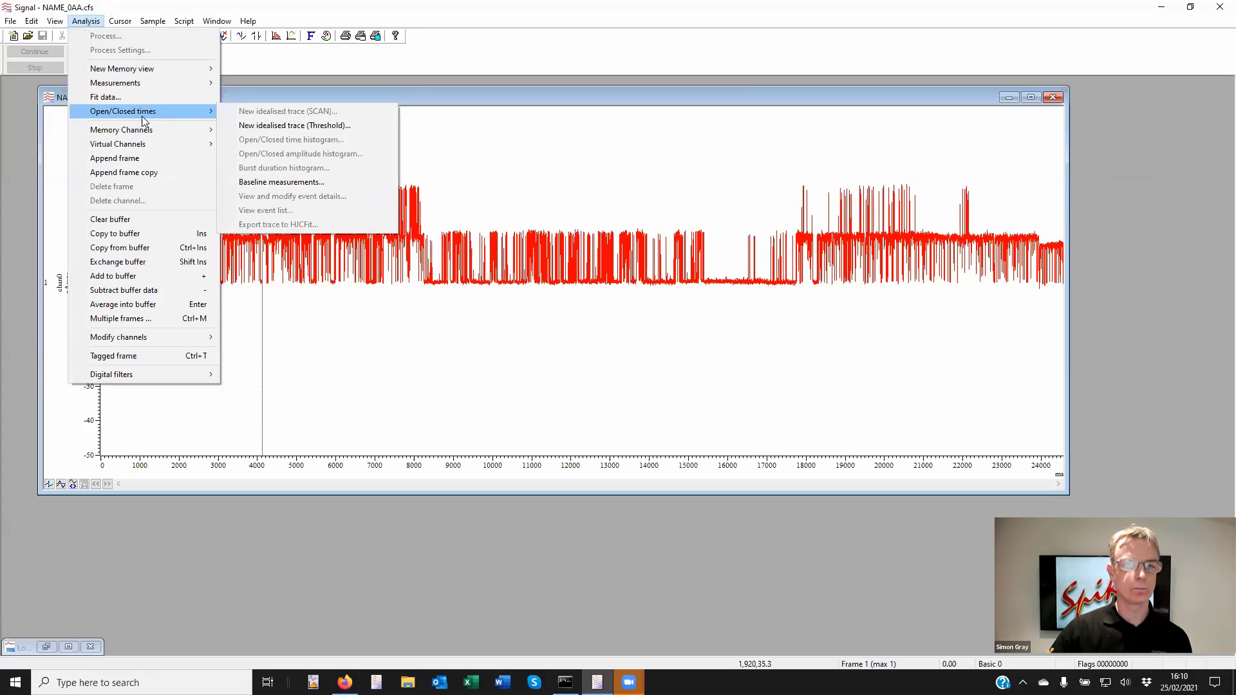
{"action": "mouse_move", "coordinate": [150, 70]}
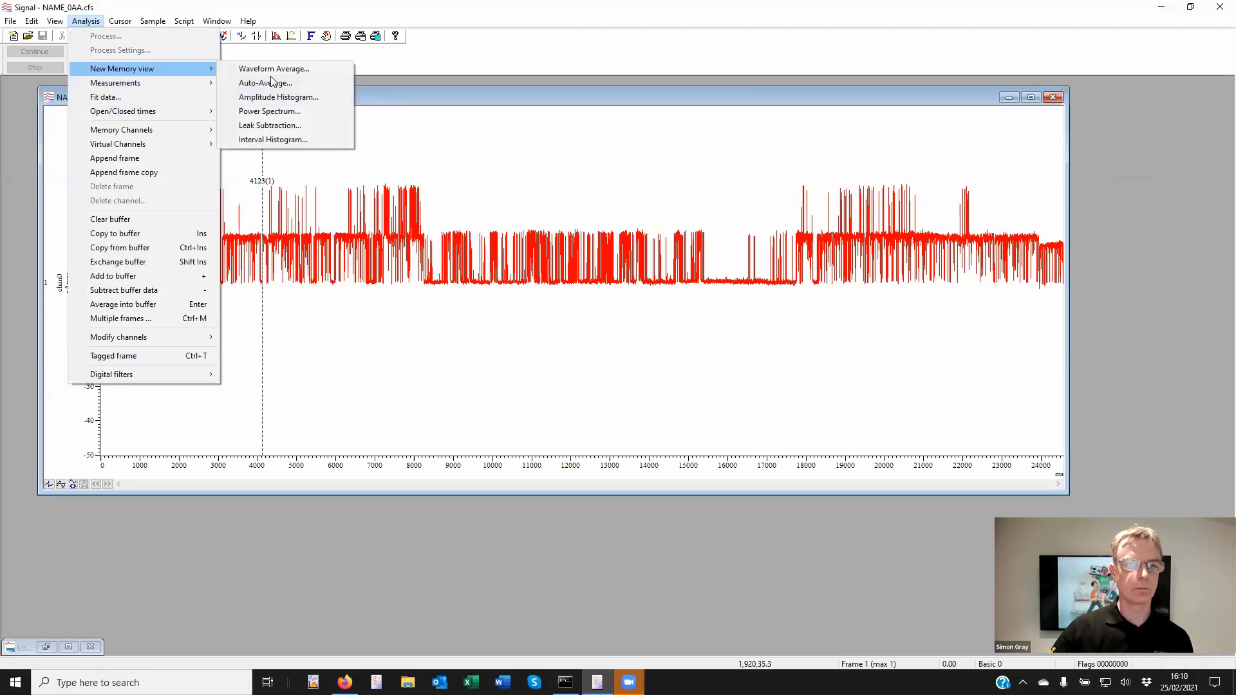
{"action": "left_click", "coordinate": [360, 102]}
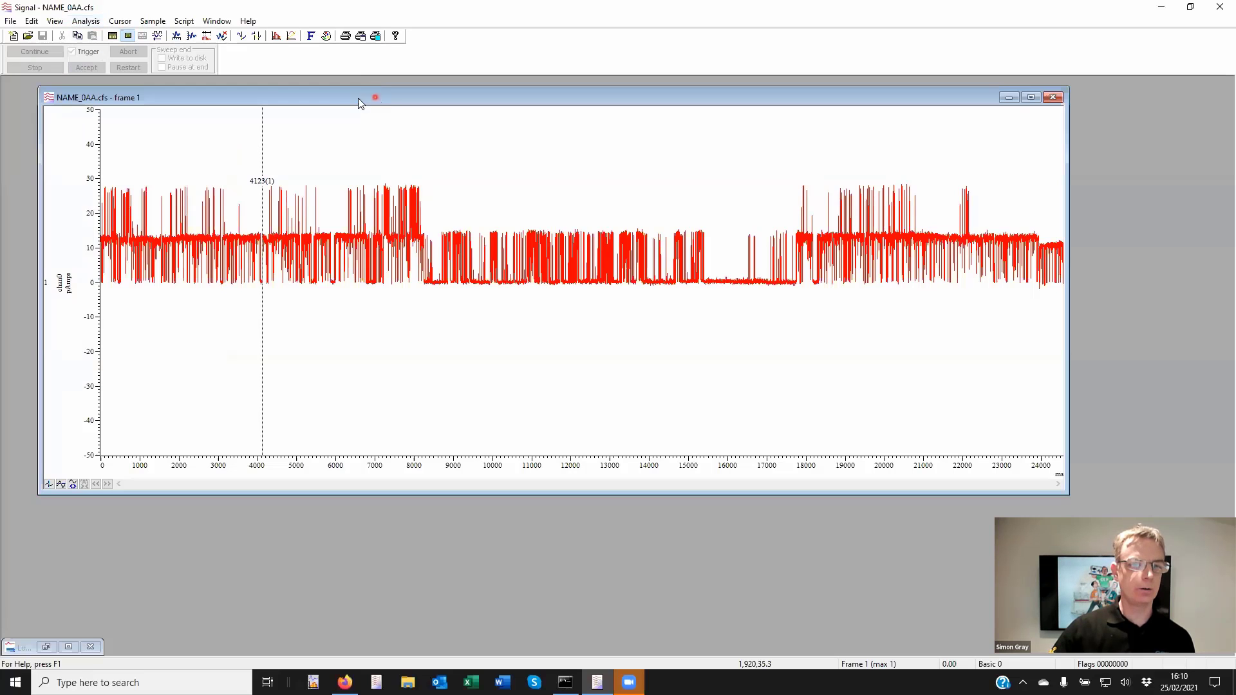
Close NAME_0AA.cfs and open the recent data file TEST.cfs, moving its window higher in the workspace.
{"action": "left_click", "coordinate": [47, 98]}
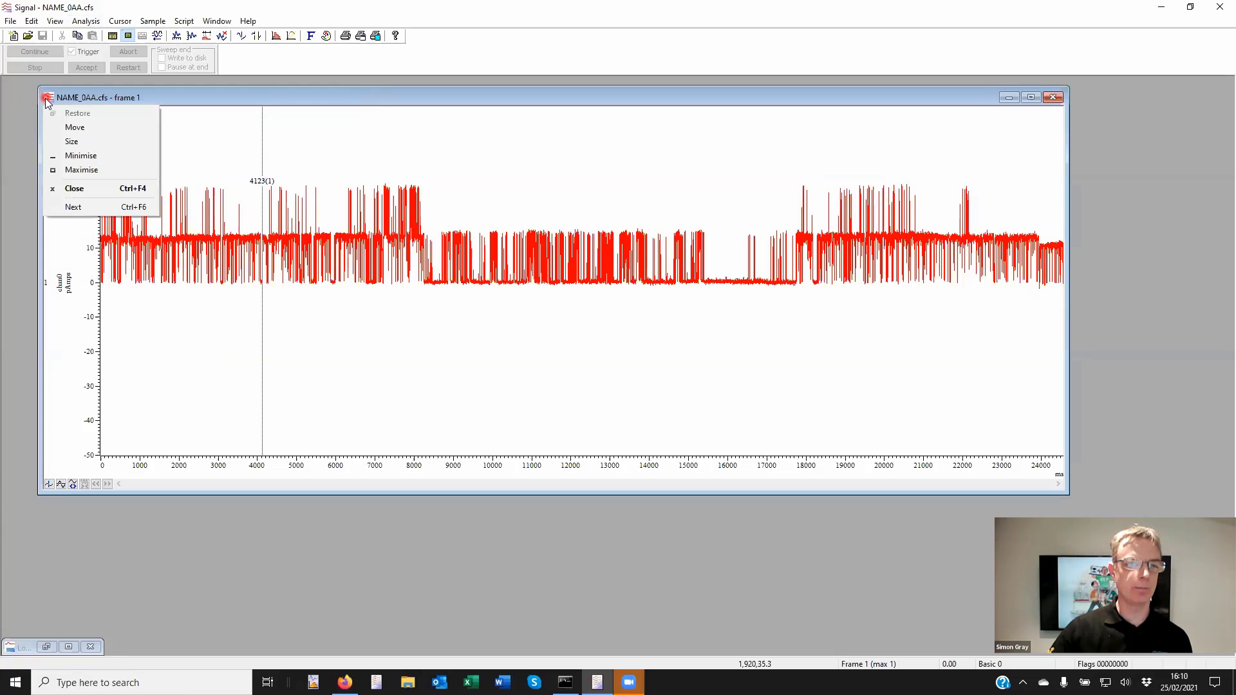
{"action": "left_click", "coordinate": [48, 100]}
{"action": "left_click", "coordinate": [11, 21]}
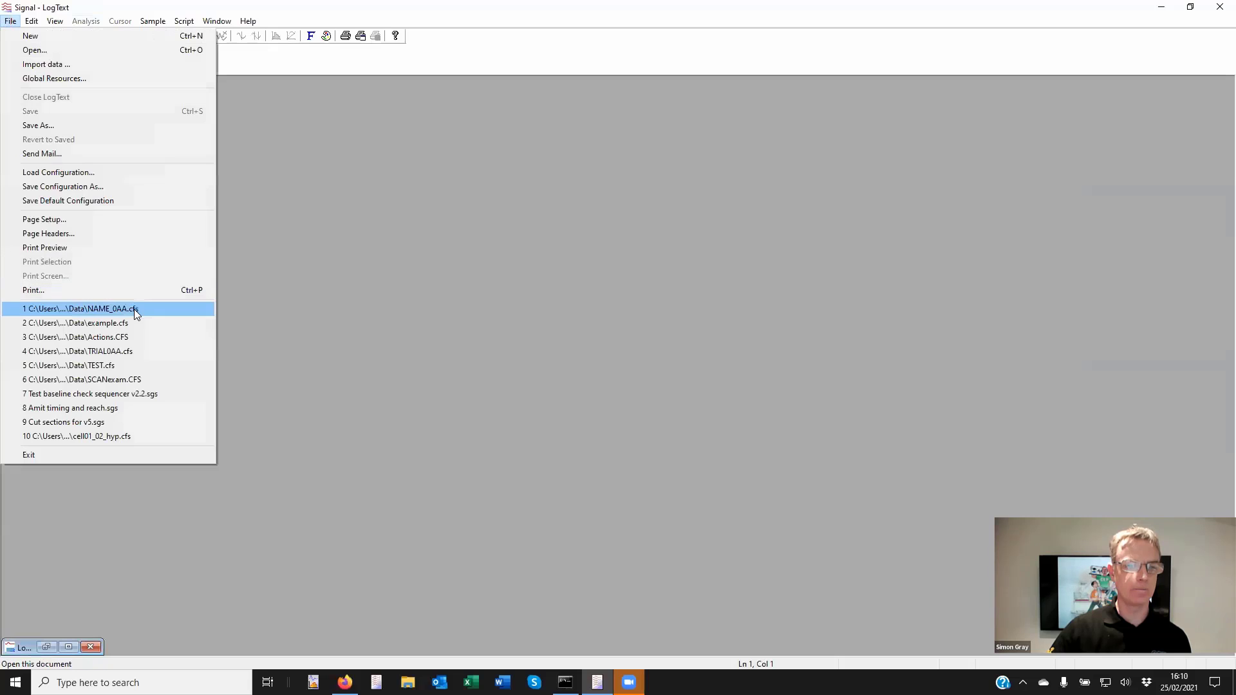
{"action": "left_click", "coordinate": [106, 366]}
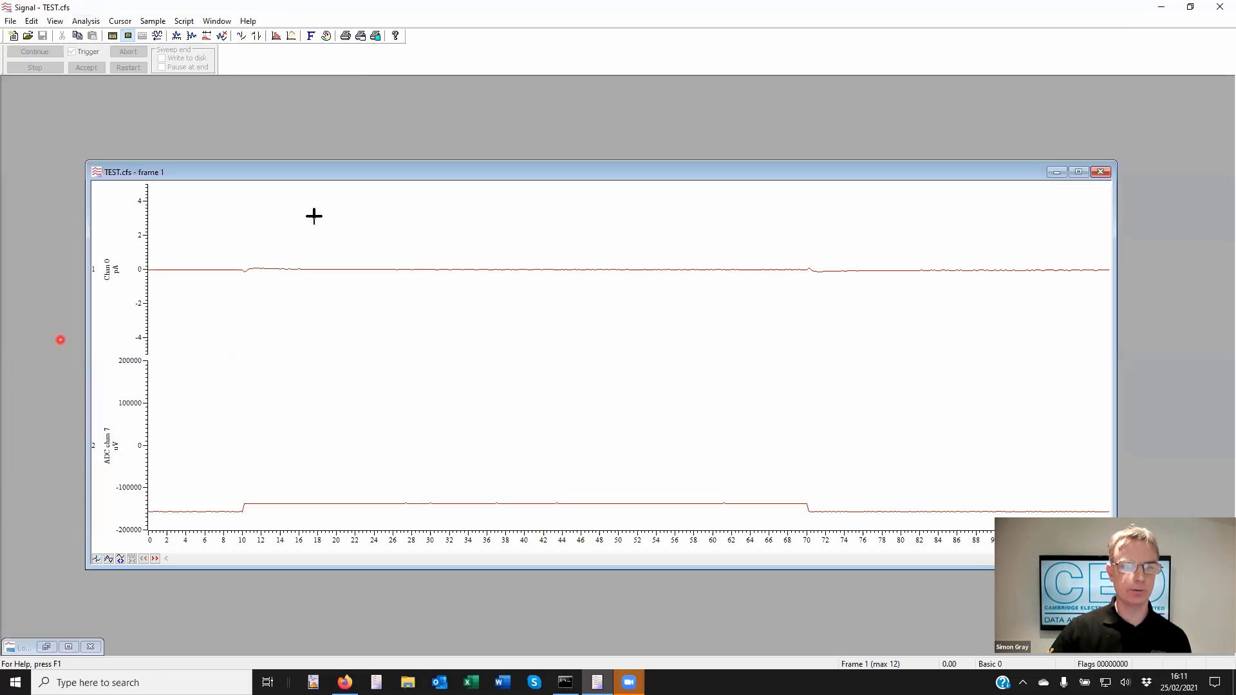
{"action": "left_click_drag", "start_coordinate": [322, 173], "coordinate": [337, 121]}
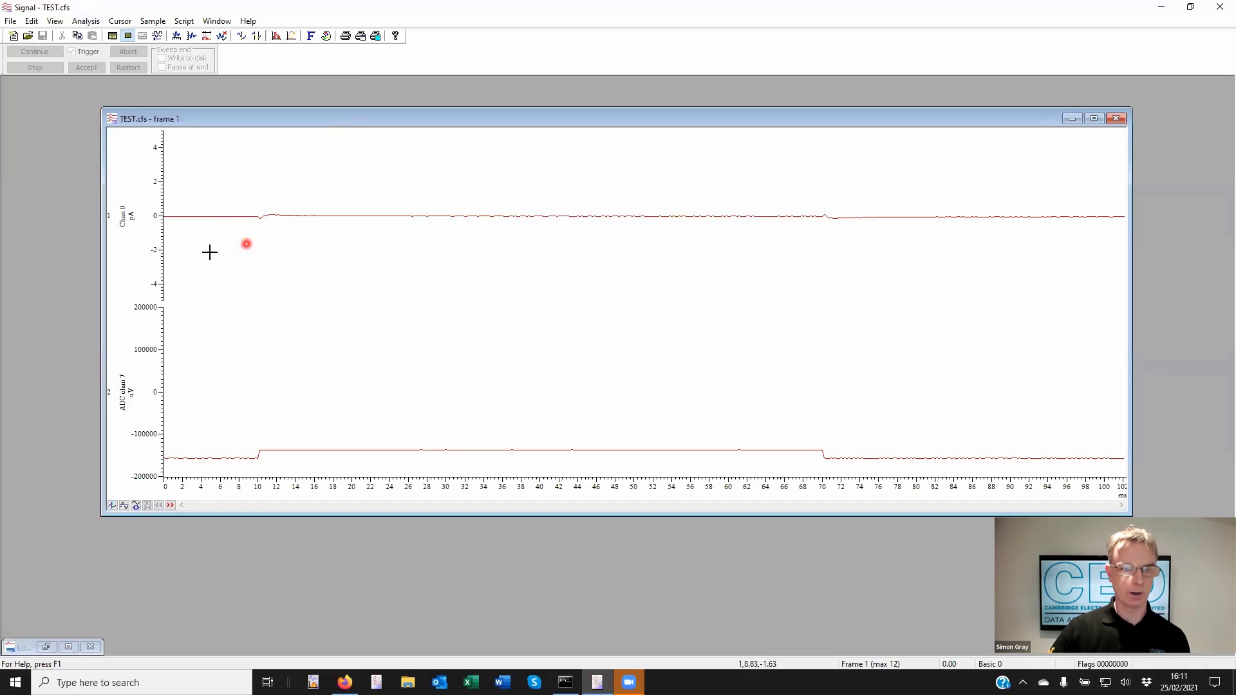
Rescale the Y axes of both channels in TEST.cfs and advance to frame 6, fitting the full Chan 0 response in view.
{"action": "left_click_drag", "start_coordinate": [158, 244], "coordinate": [153, 282]}
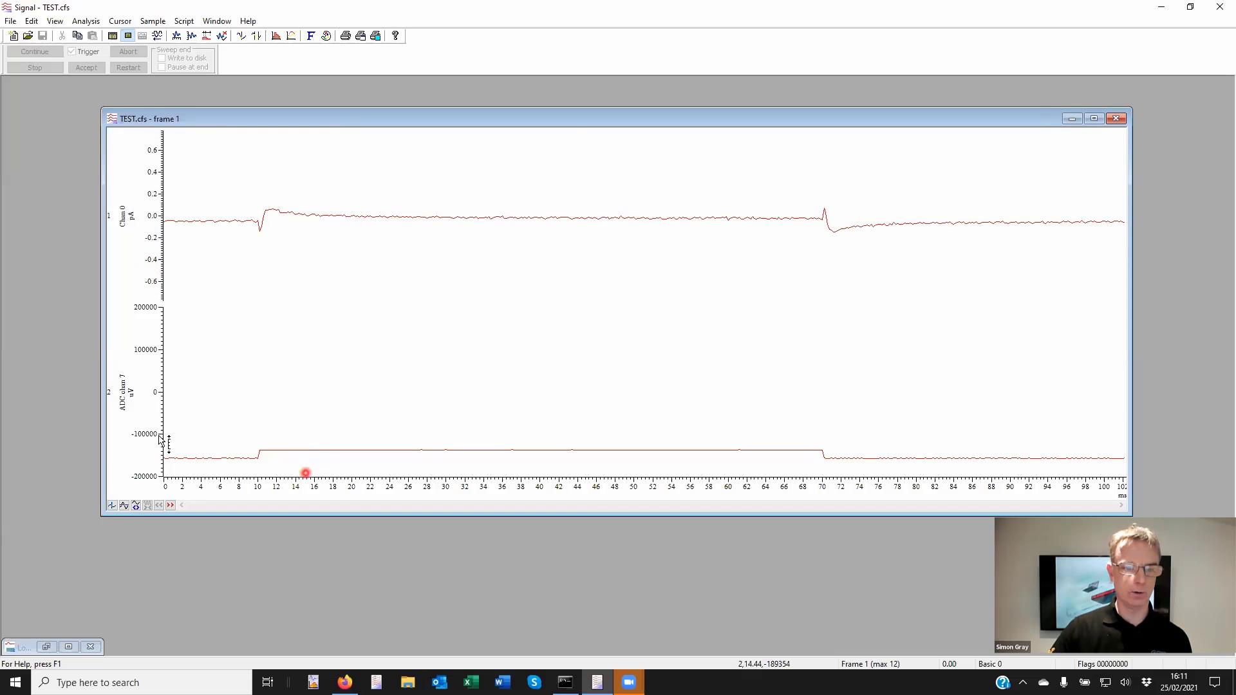
{"action": "mouse_move", "coordinate": [164, 434]}
{"action": "left_mouse_down"}
{"action": "mouse_move", "coordinate": [166, 419]}
{"action": "mouse_move", "coordinate": [155, 445]}
{"action": "mouse_move", "coordinate": [166, 450]}
{"action": "mouse_move", "coordinate": [170, 420]}
{"action": "mouse_move", "coordinate": [180, 433]}
{"action": "left_mouse_up"}
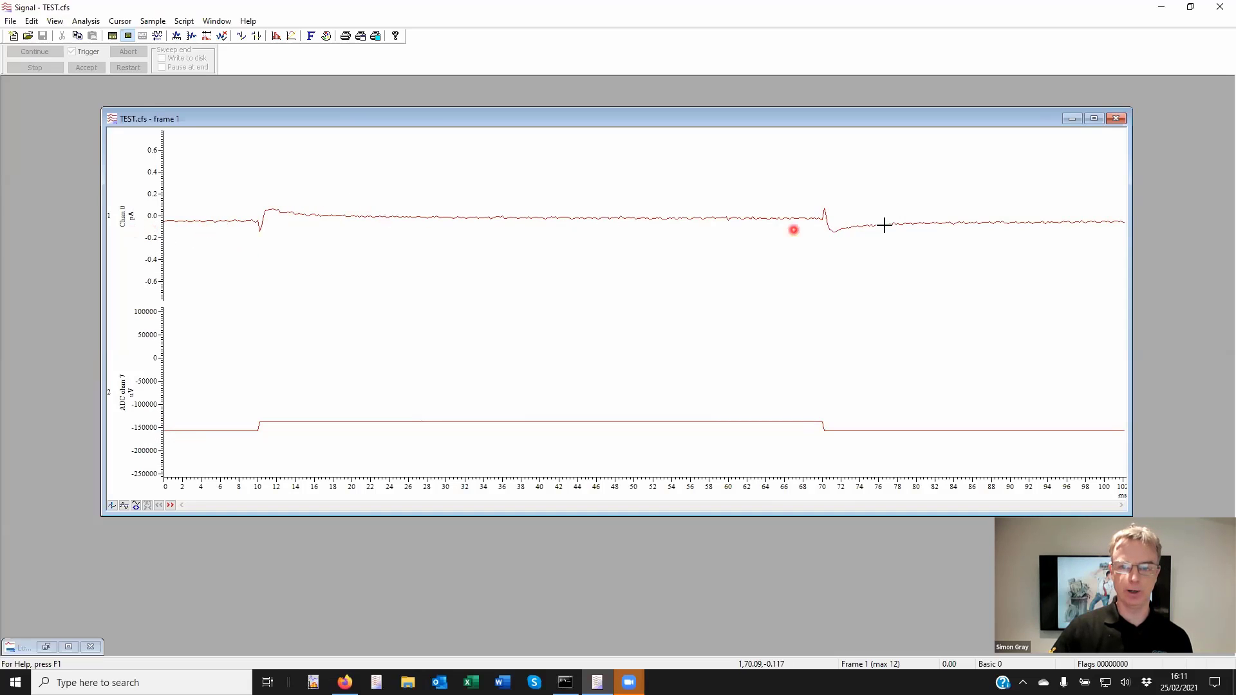
{"action": "left_click", "coordinate": [170, 506]}
{"action": "left_click", "coordinate": [171, 506]}
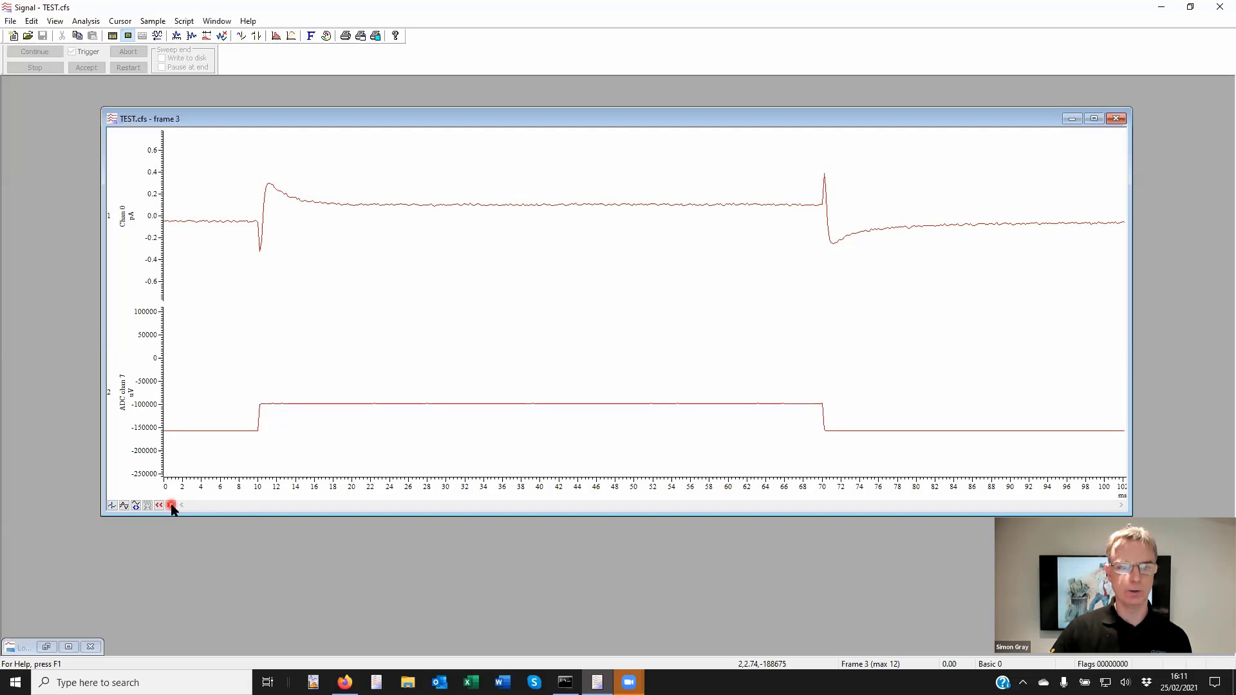
{"action": "left_click", "coordinate": [170, 506]}
{"action": "left_click", "coordinate": [171, 506]}
{"action": "left_click", "coordinate": [170, 506]}
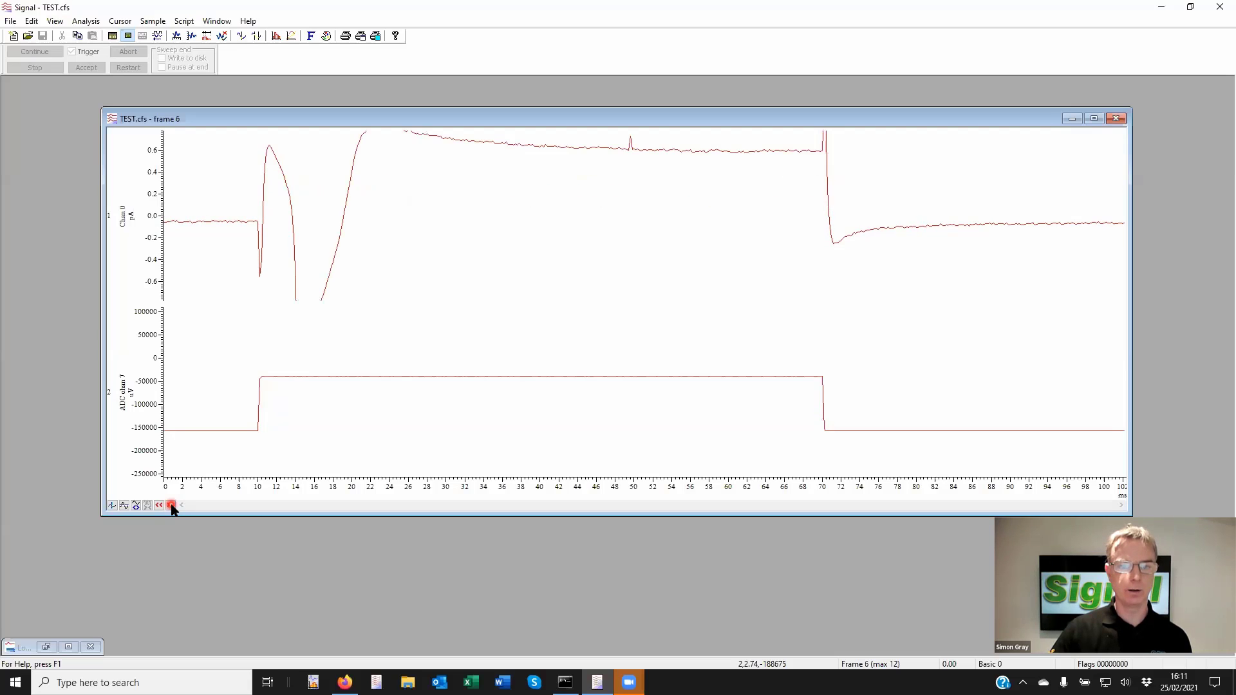
{"action": "mouse_move", "coordinate": [165, 192]}
{"action": "left_mouse_down"}
{"action": "mouse_move", "coordinate": [158, 169]}
{"action": "mouse_move", "coordinate": [151, 195]}
{"action": "left_mouse_up"}
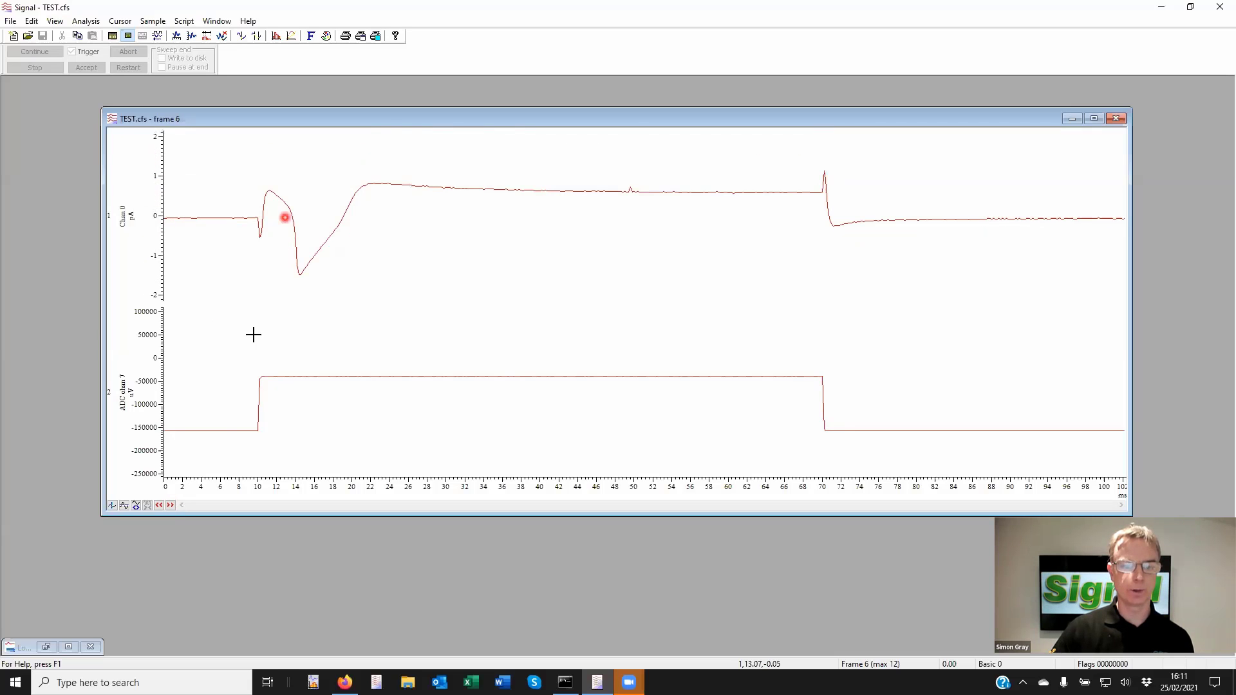
Compare the Chan 0 responses in frames 5 and 6, ending on frame 5.
{"action": "left_click", "coordinate": [160, 506]}
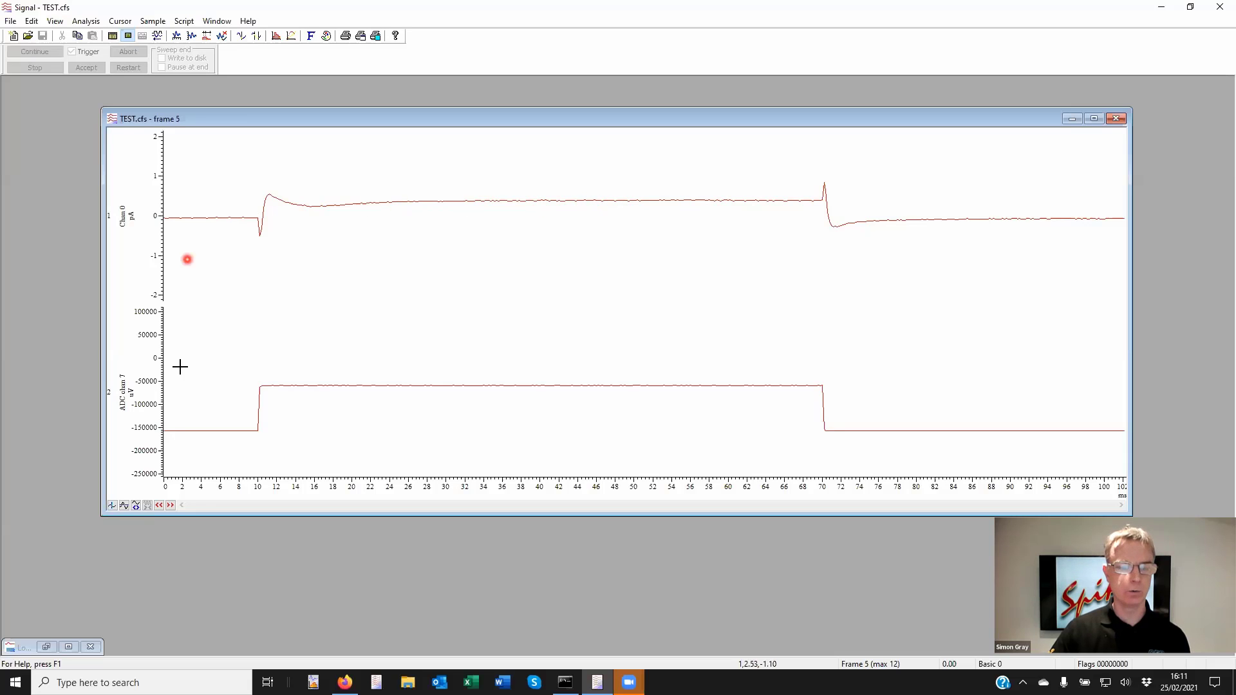
{"action": "left_click", "coordinate": [170, 506]}
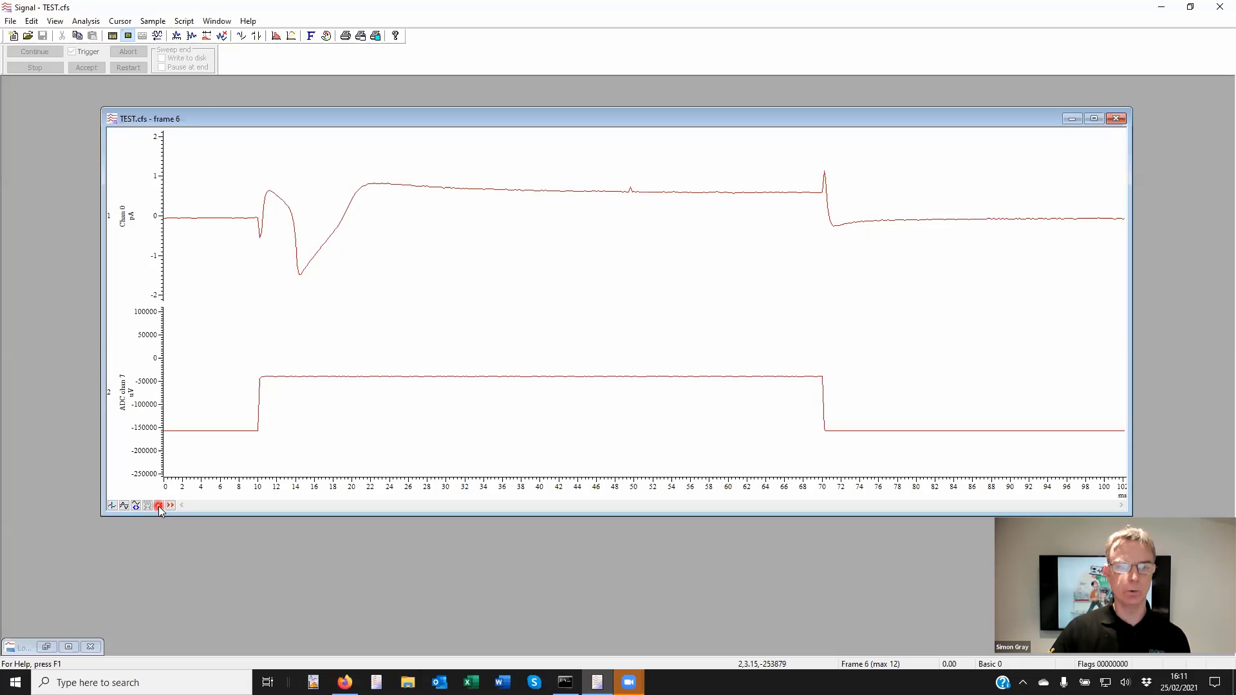
{"action": "left_click", "coordinate": [159, 506]}
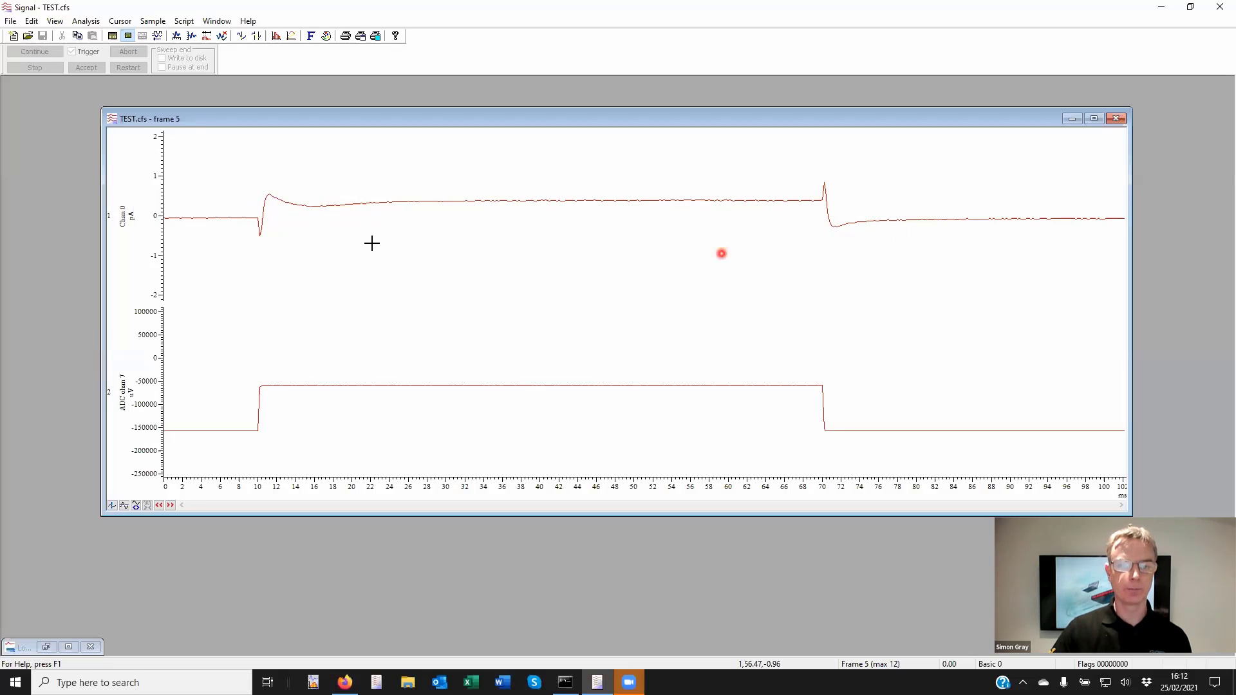
{"action": "left_click", "coordinate": [168, 505]}
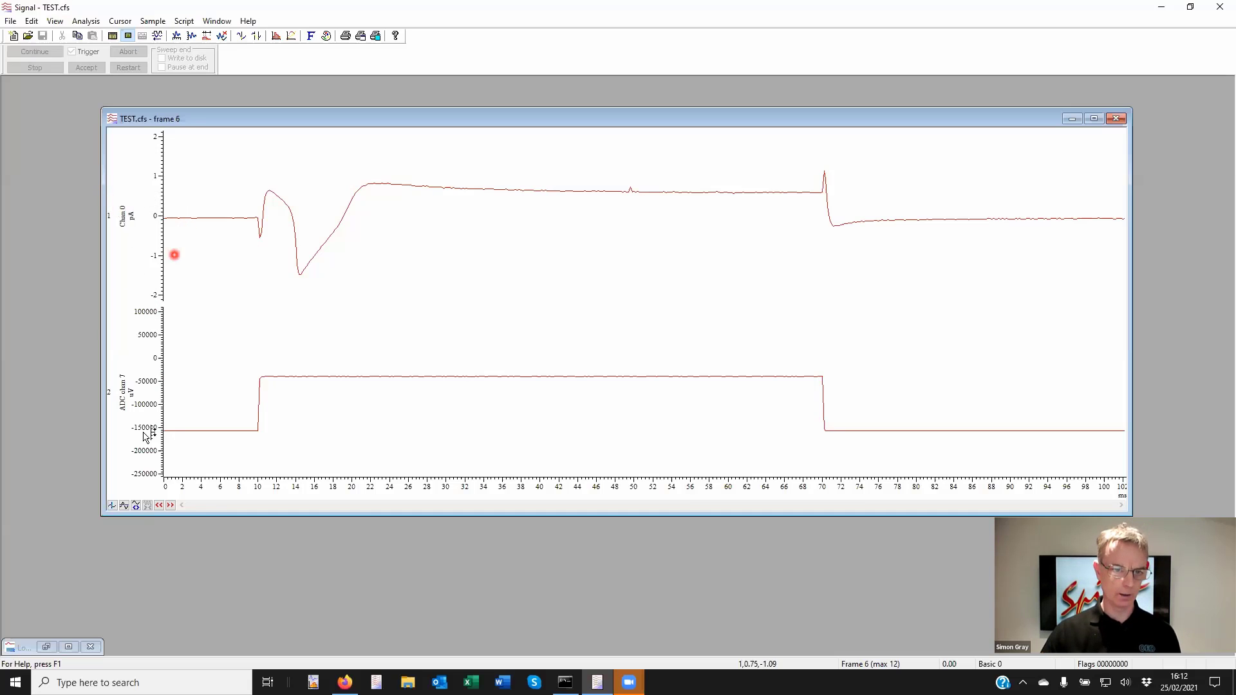
{"action": "left_click", "coordinate": [159, 506]}
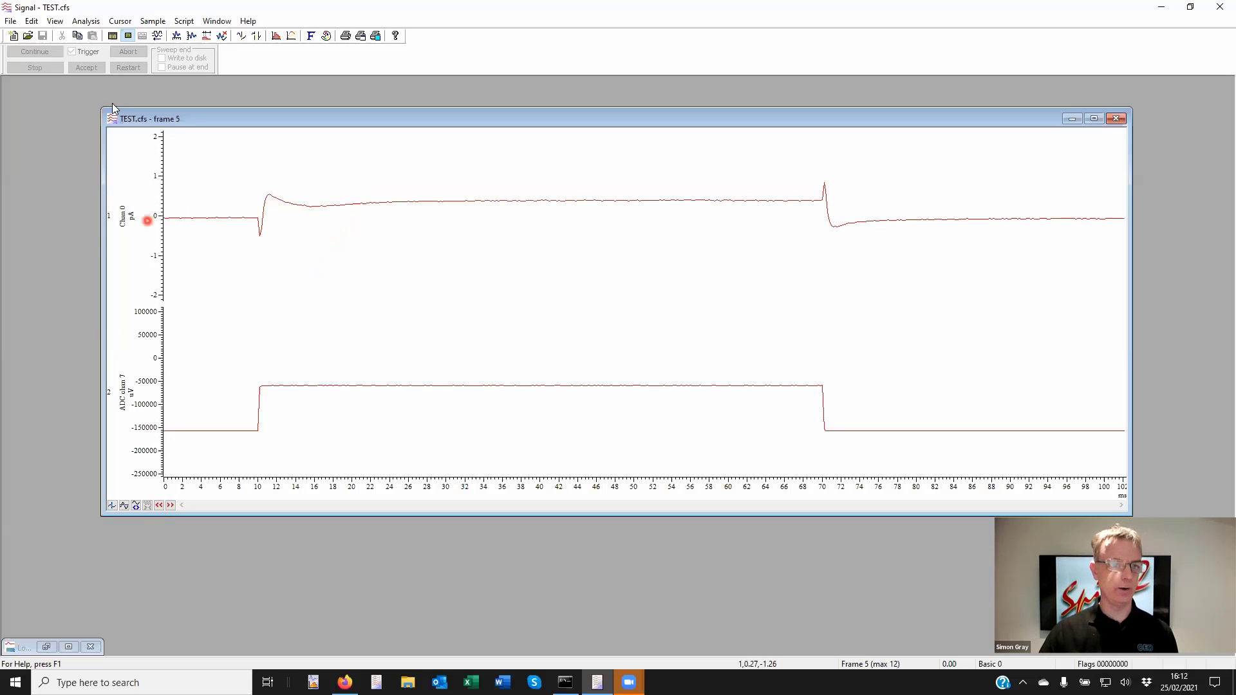
Start a new leak subtraction memory view, move its settings off the upper trace, and set the leak subtract method to Basic.
{"action": "left_click", "coordinate": [84, 21]}
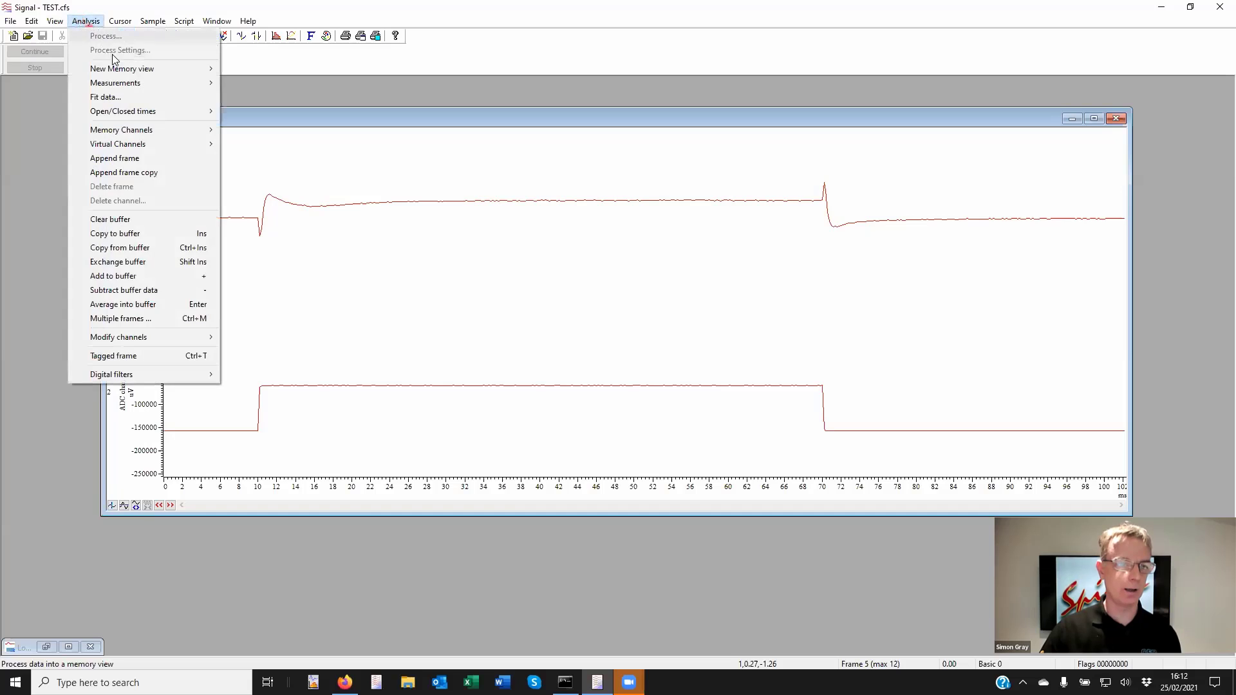
{"action": "mouse_move", "coordinate": [143, 71]}
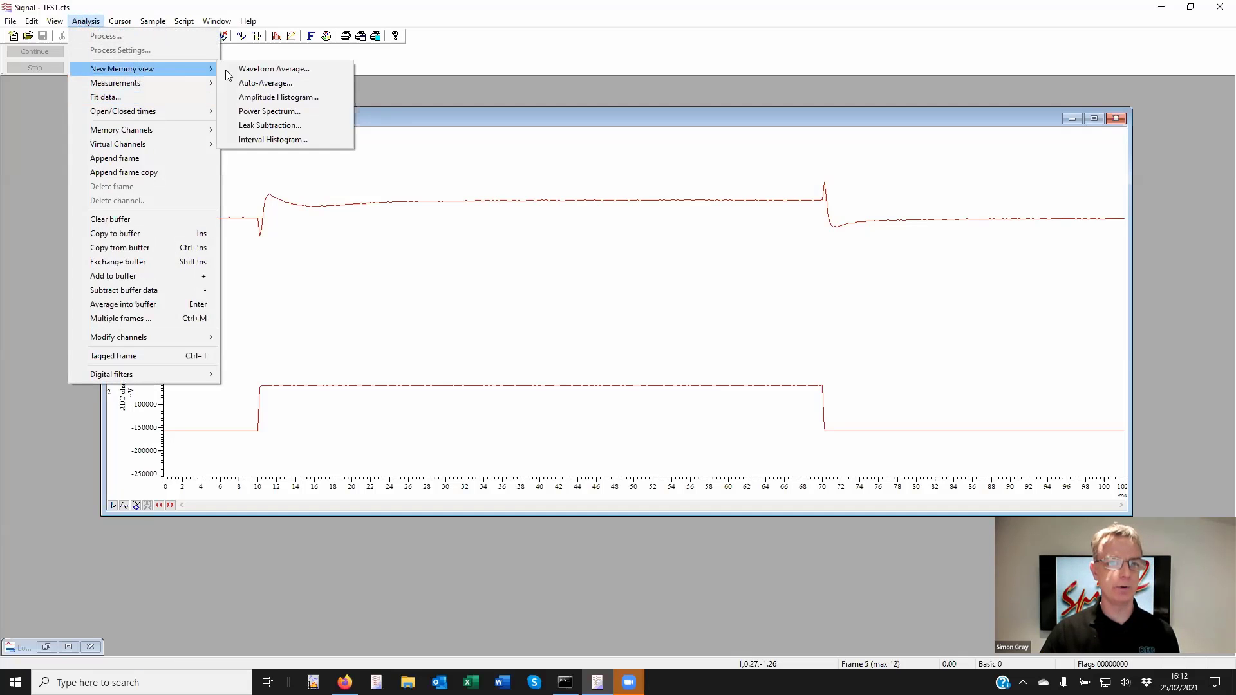
{"action": "left_click", "coordinate": [287, 127]}
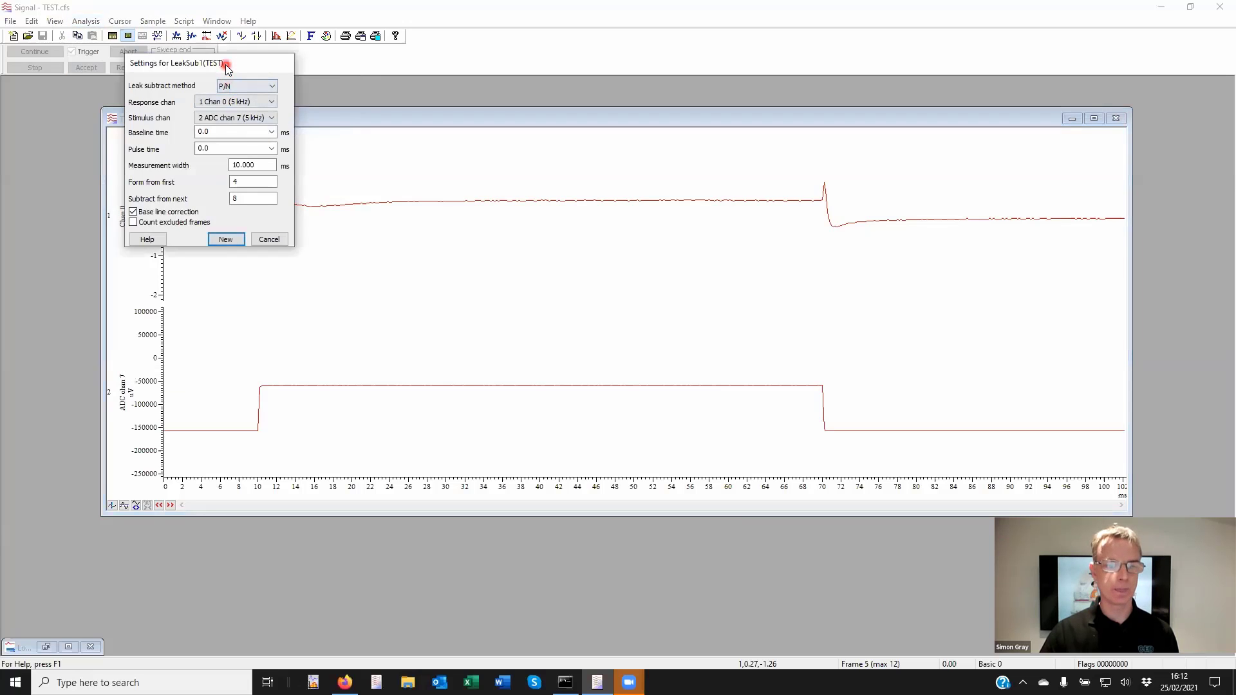
{"action": "left_click_drag", "start_coordinate": [226, 67], "coordinate": [389, 345]}
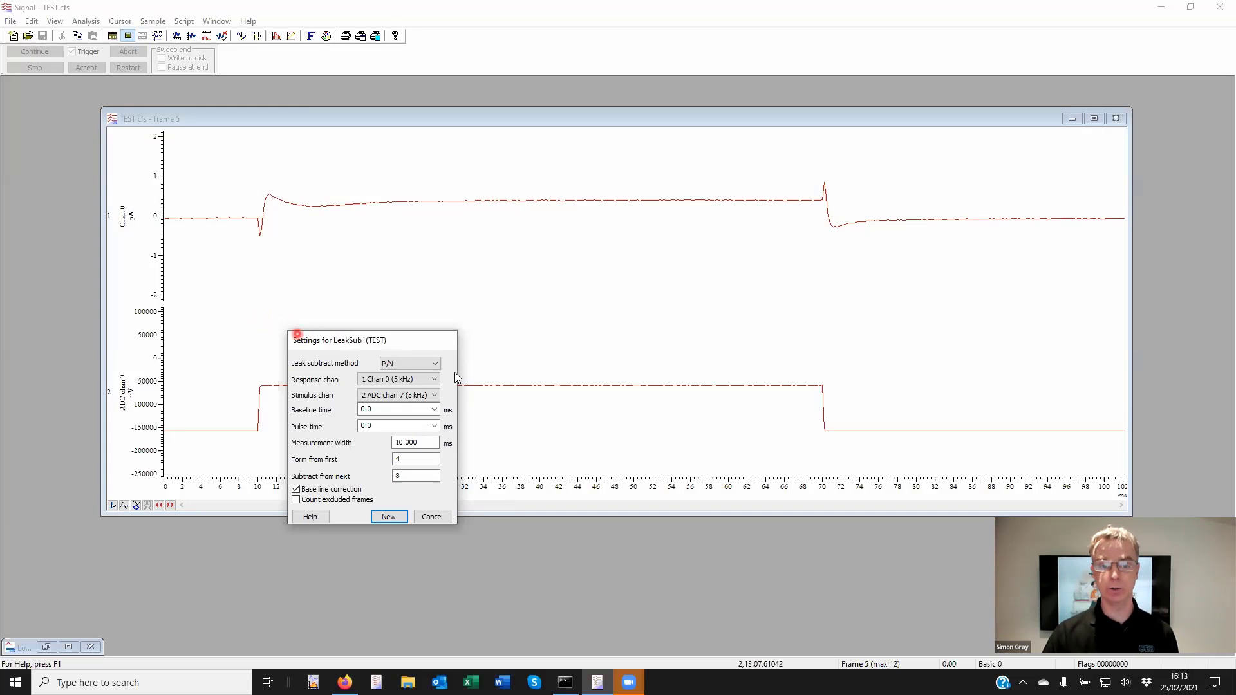
{"action": "left_click", "coordinate": [435, 364]}
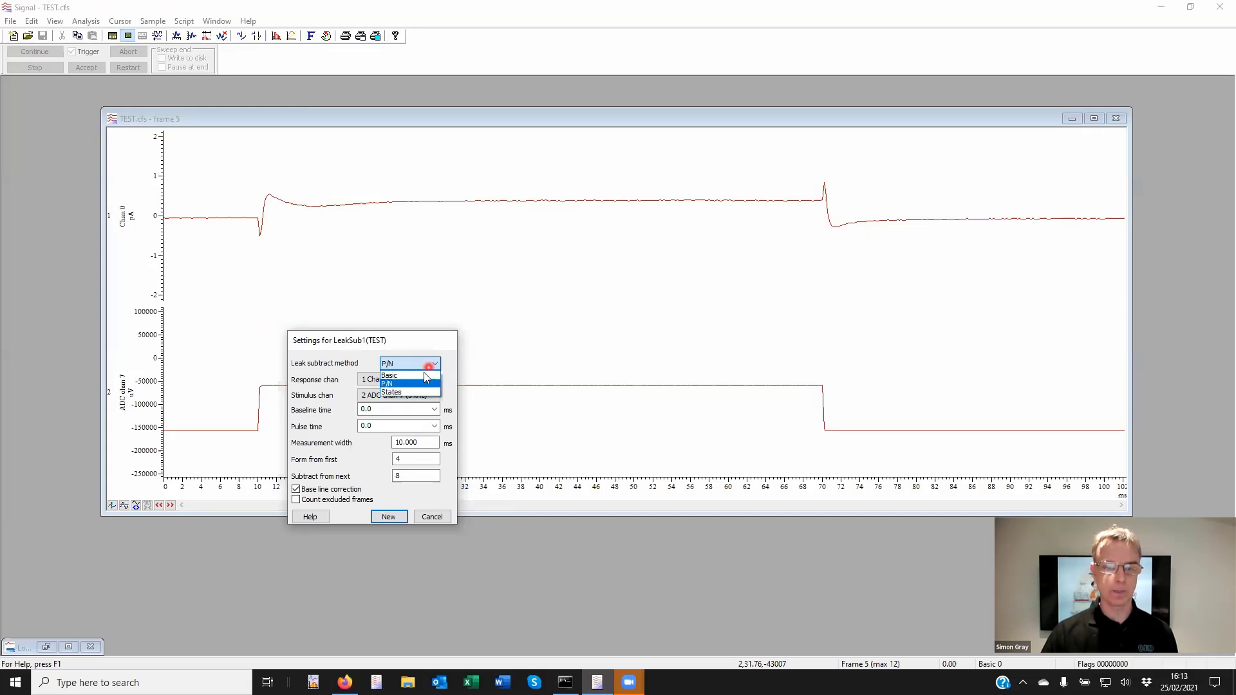
{"action": "left_click", "coordinate": [425, 375]}
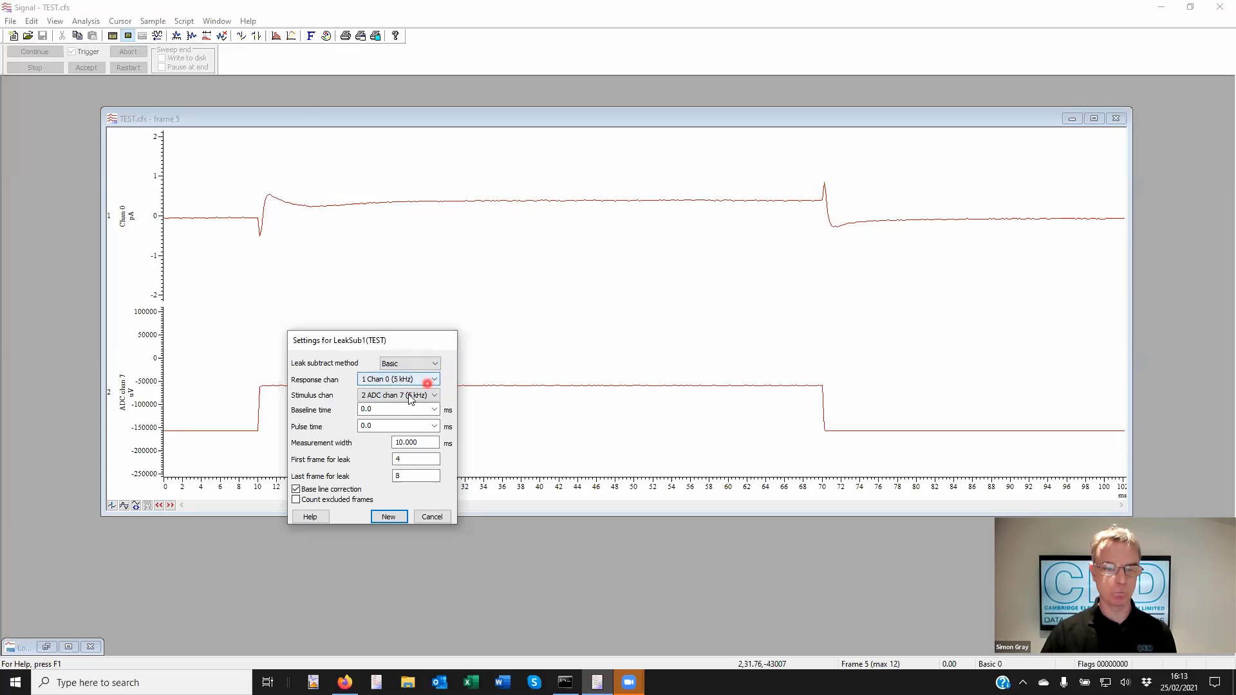
{"action": "left_click", "coordinate": [409, 396]}
{"action": "left_click", "coordinate": [400, 416]}
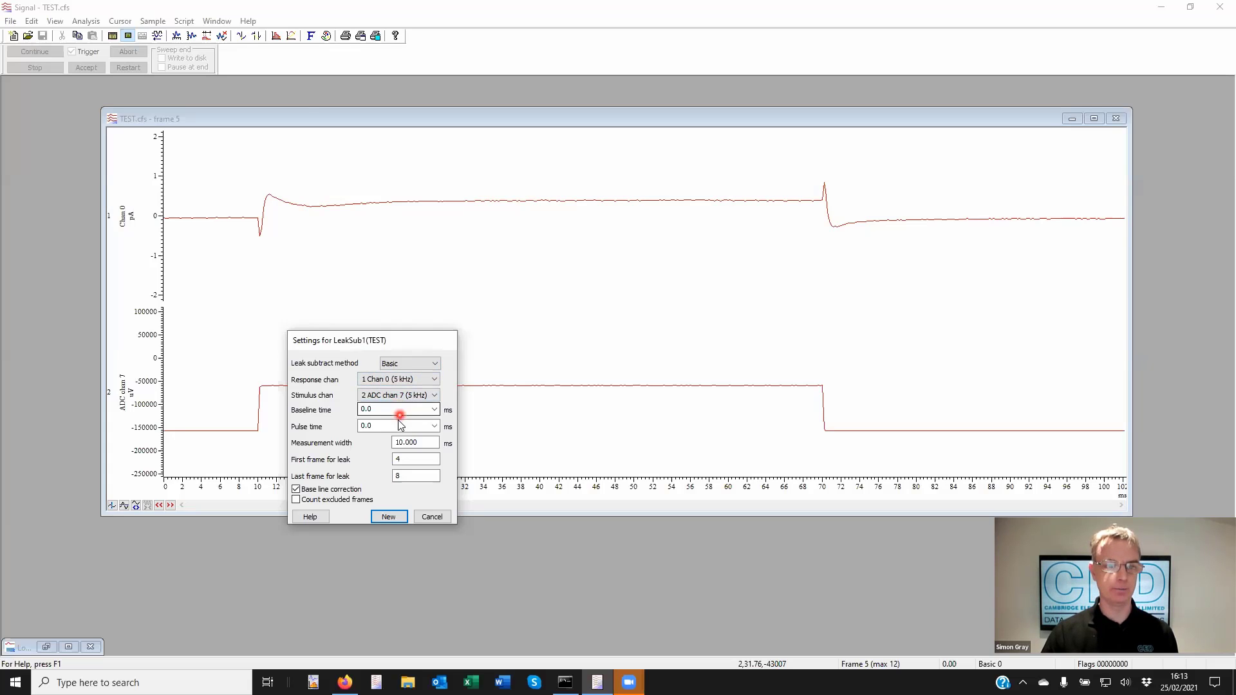
{"action": "left_click", "coordinate": [397, 423]}
{"action": "left_click", "coordinate": [390, 414]}
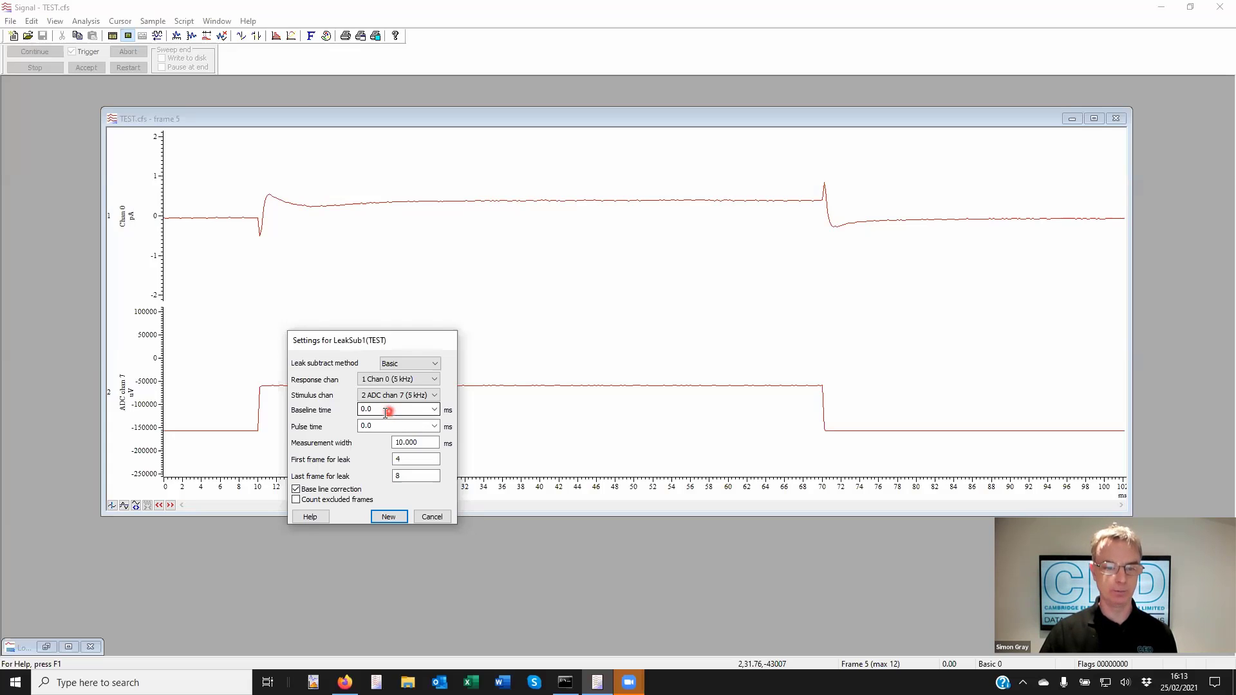
{"action": "left_click", "coordinate": [414, 427]}
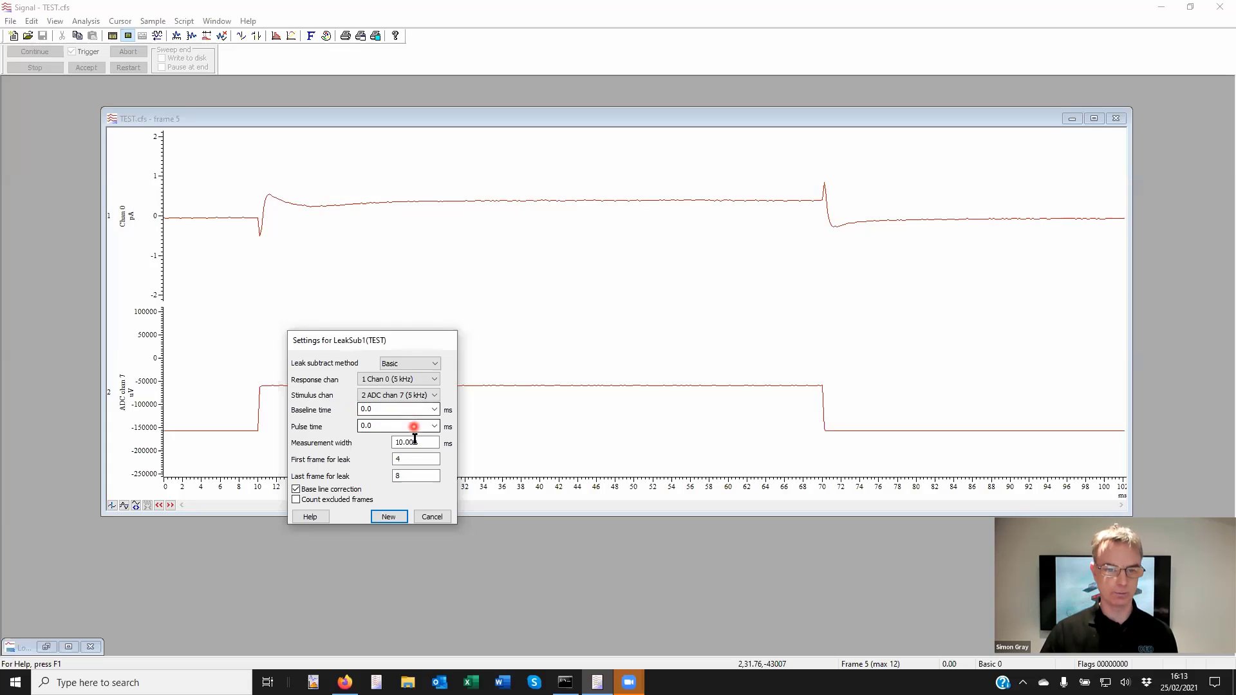
Set the first frame for leak to 1 and the last frame for leak to 5.
{"action": "left_click", "coordinate": [418, 461]}
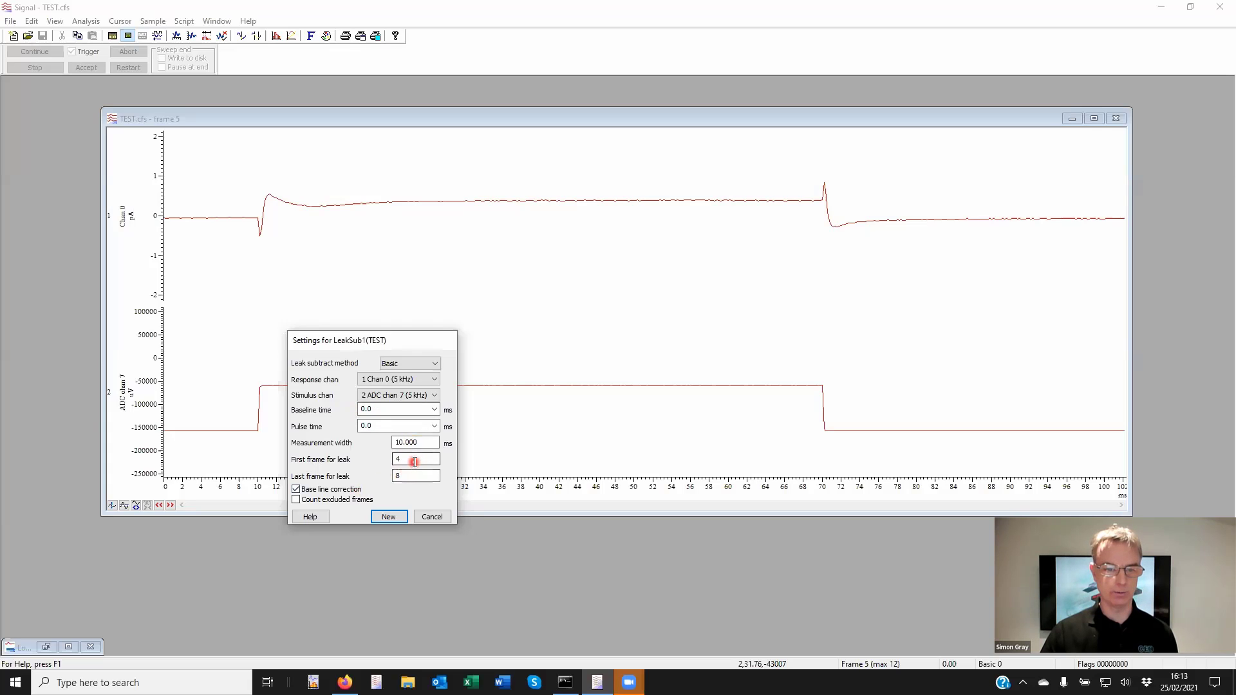
{"action": "left_click", "coordinate": [457, 493]}
{"action": "type", "text": "1"}
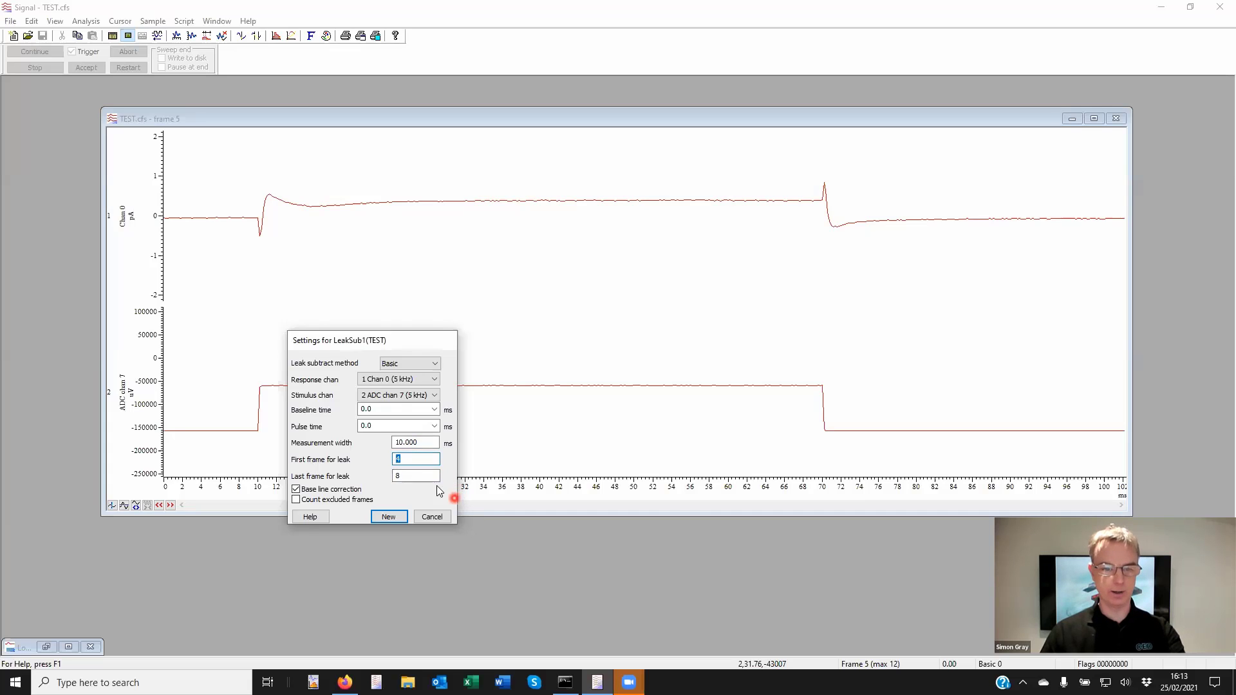
{"action": "left_click", "coordinate": [420, 477]}
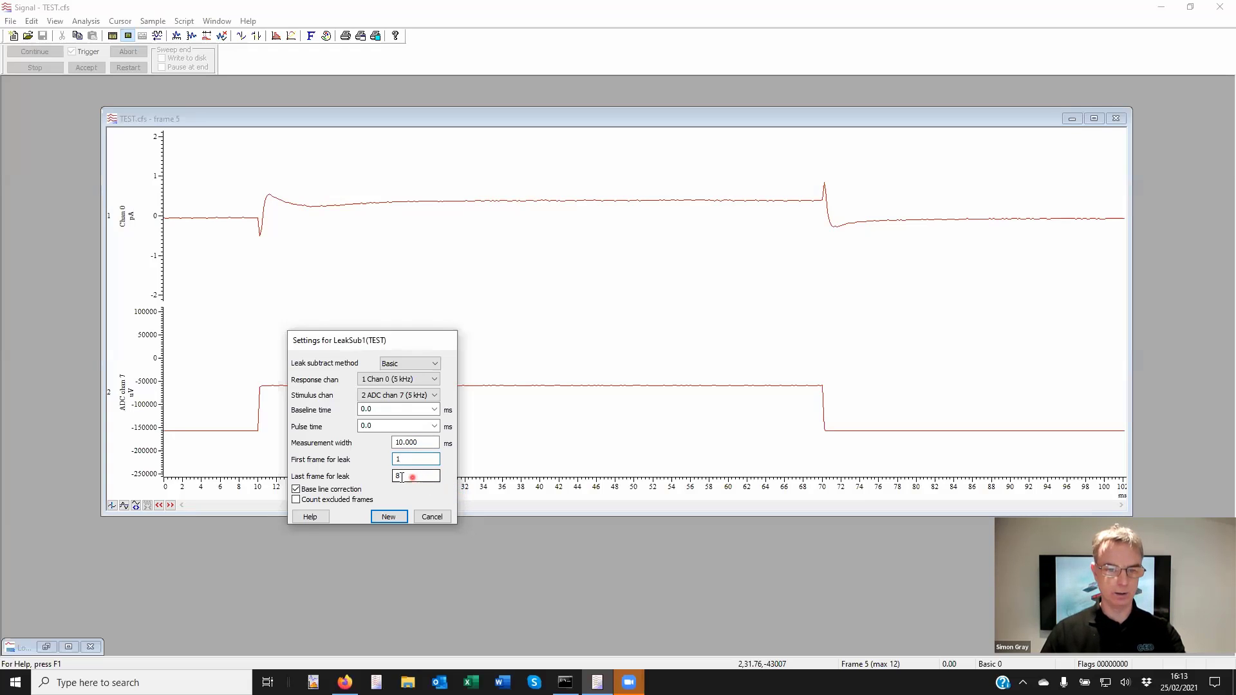
{"action": "left_click_drag", "start_coordinate": [401, 478], "coordinate": [394, 477]}
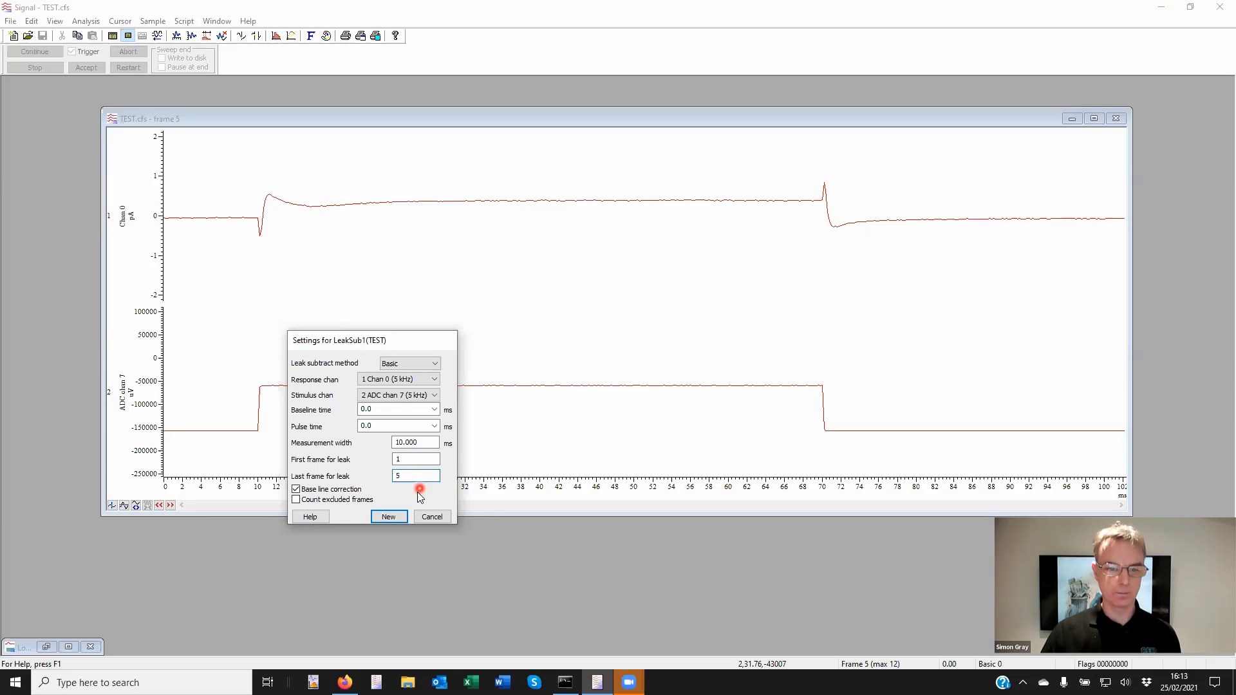
{"action": "left_click", "coordinate": [401, 483]}
{"action": "left_click", "coordinate": [435, 363]}
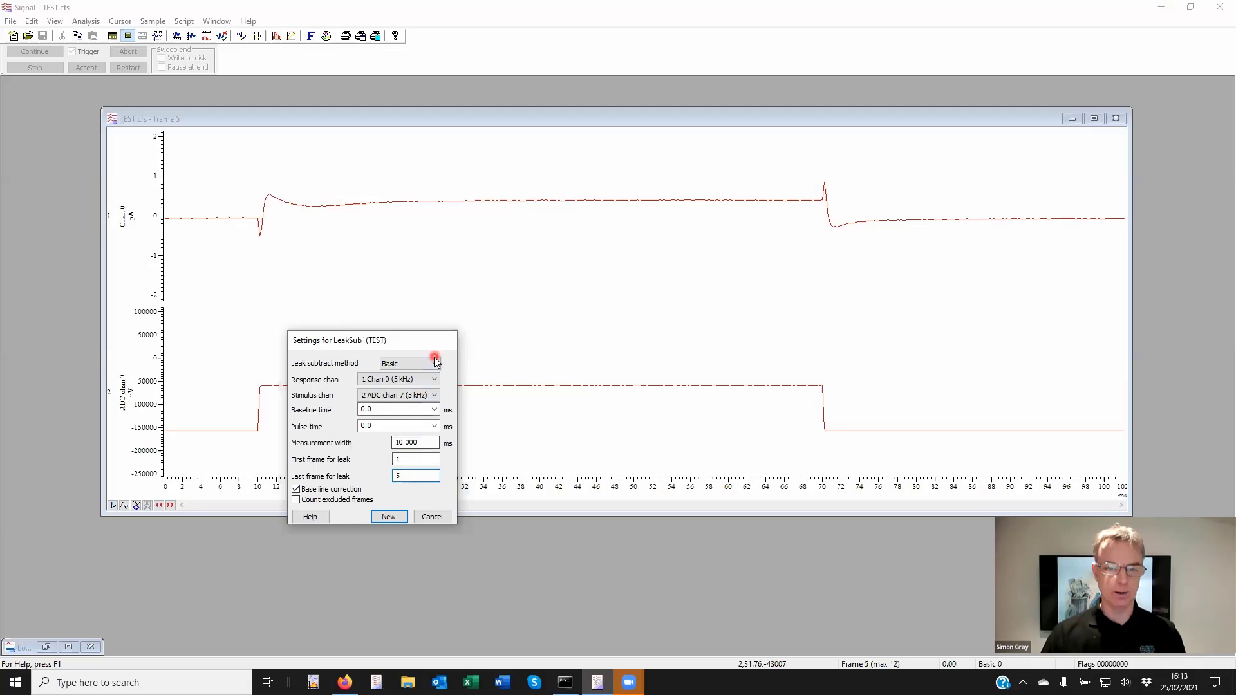
{"action": "left_click", "coordinate": [434, 394]}
{"action": "left_click", "coordinate": [391, 414]}
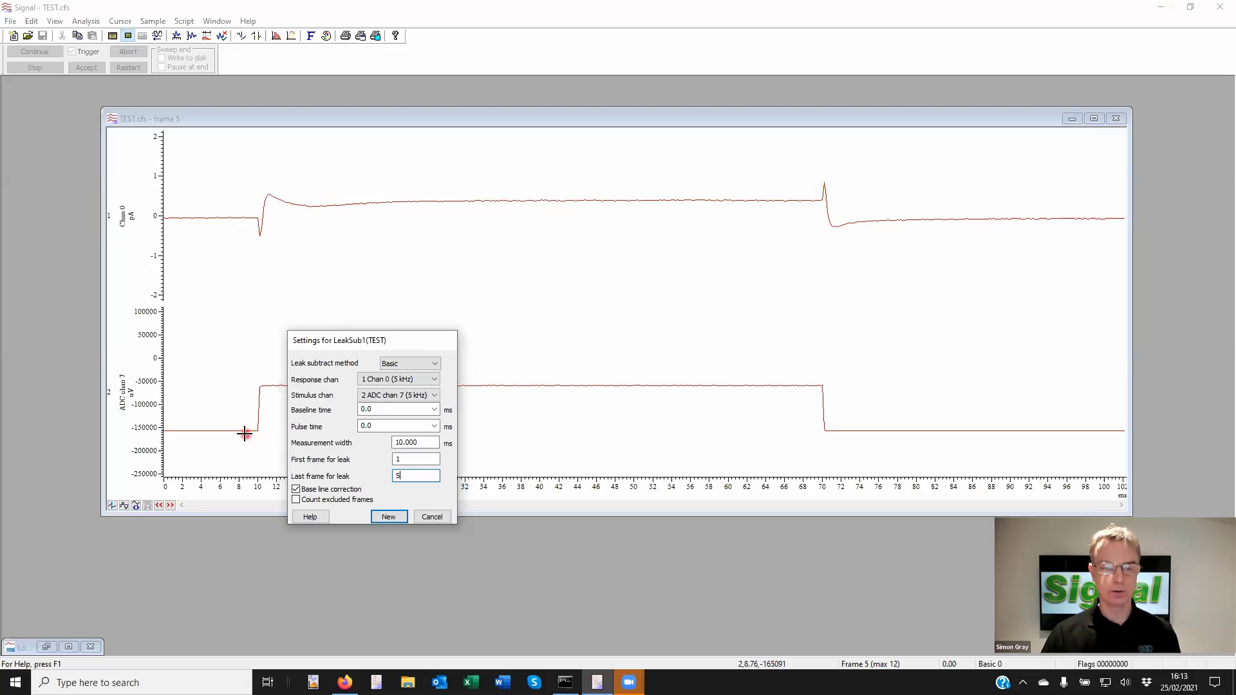
{"action": "left_click", "coordinate": [202, 427]}
{"action": "left_click", "coordinate": [203, 435]}
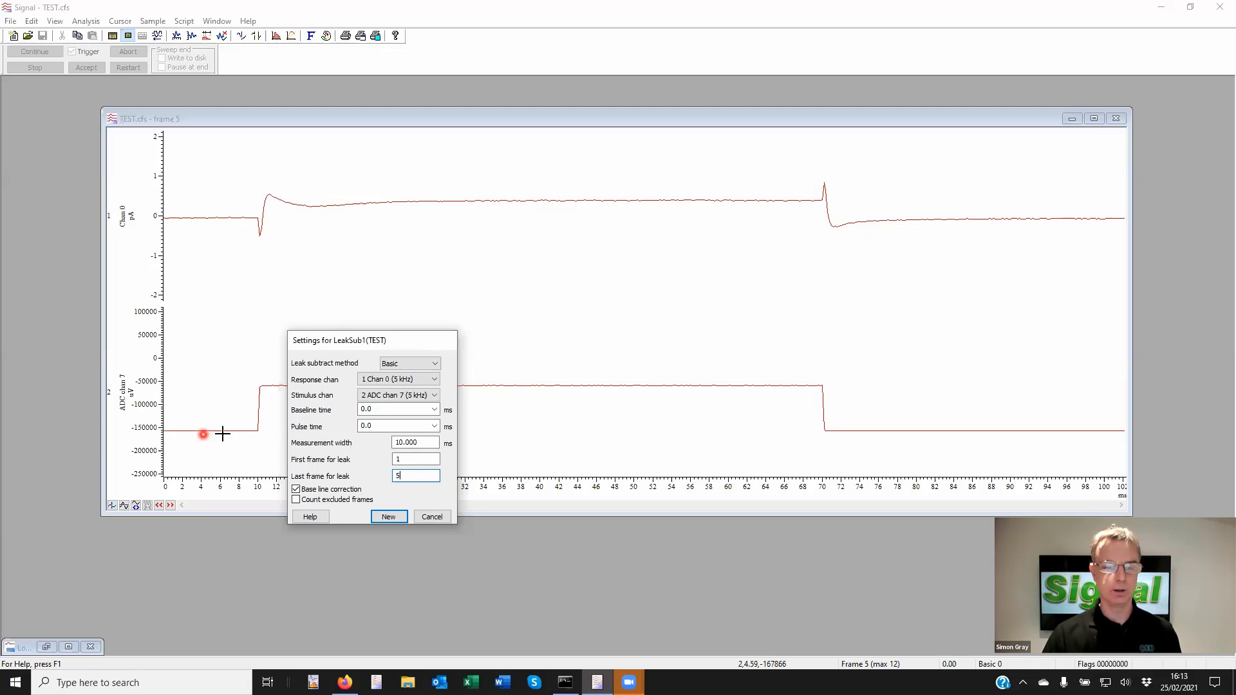
{"action": "left_click", "coordinate": [196, 429]}
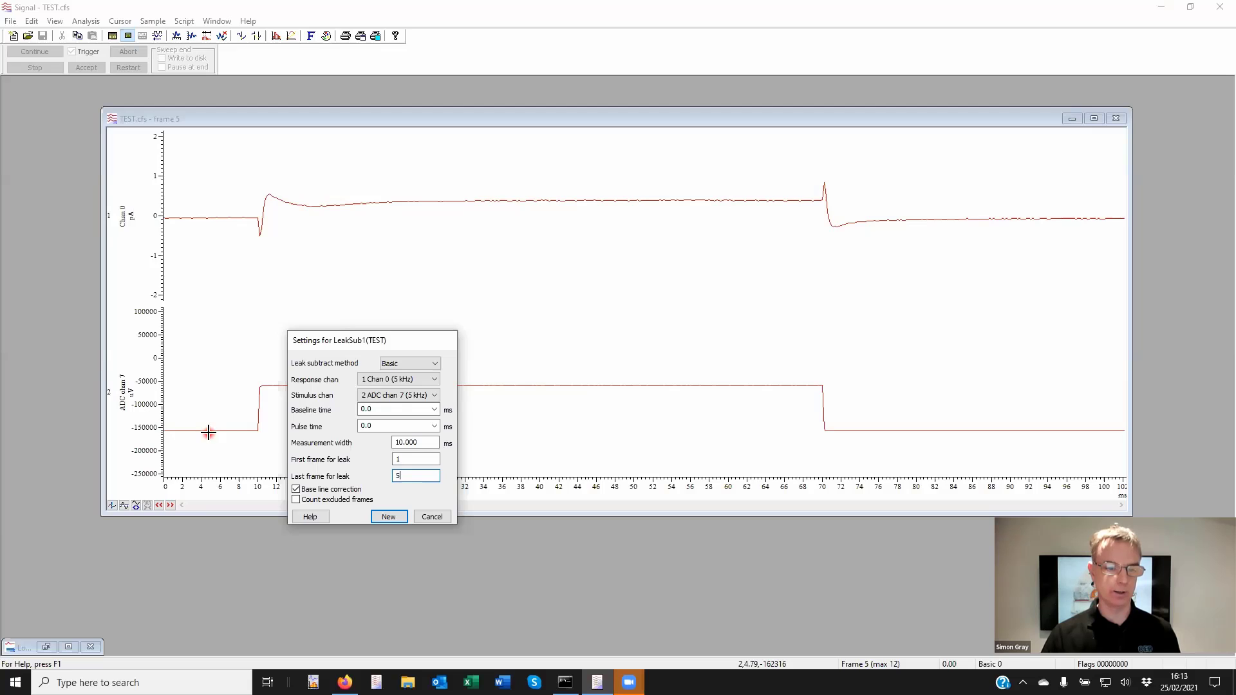
Set the leak subtraction's baseline time to 4 ms and its pulse time to 40 ms.
{"action": "left_click_drag", "start_coordinate": [400, 410], "coordinate": [321, 414]}
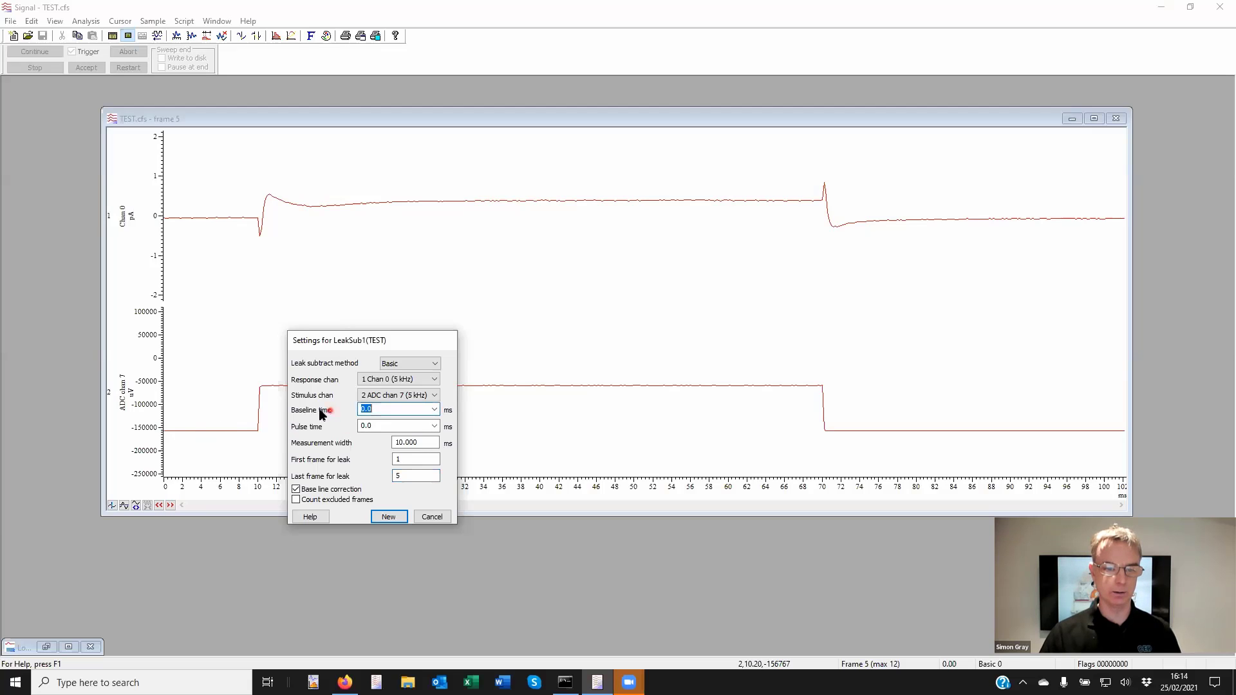
{"action": "type", "text": "4"}
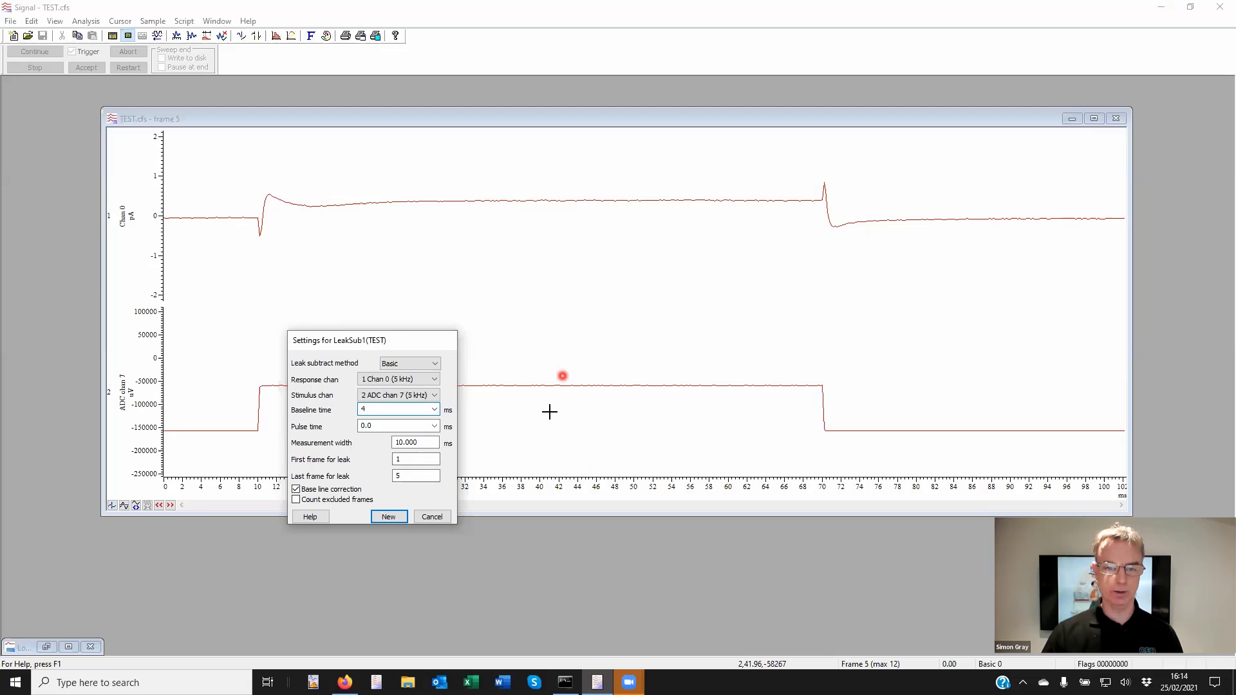
{"action": "left_click", "coordinate": [383, 424]}
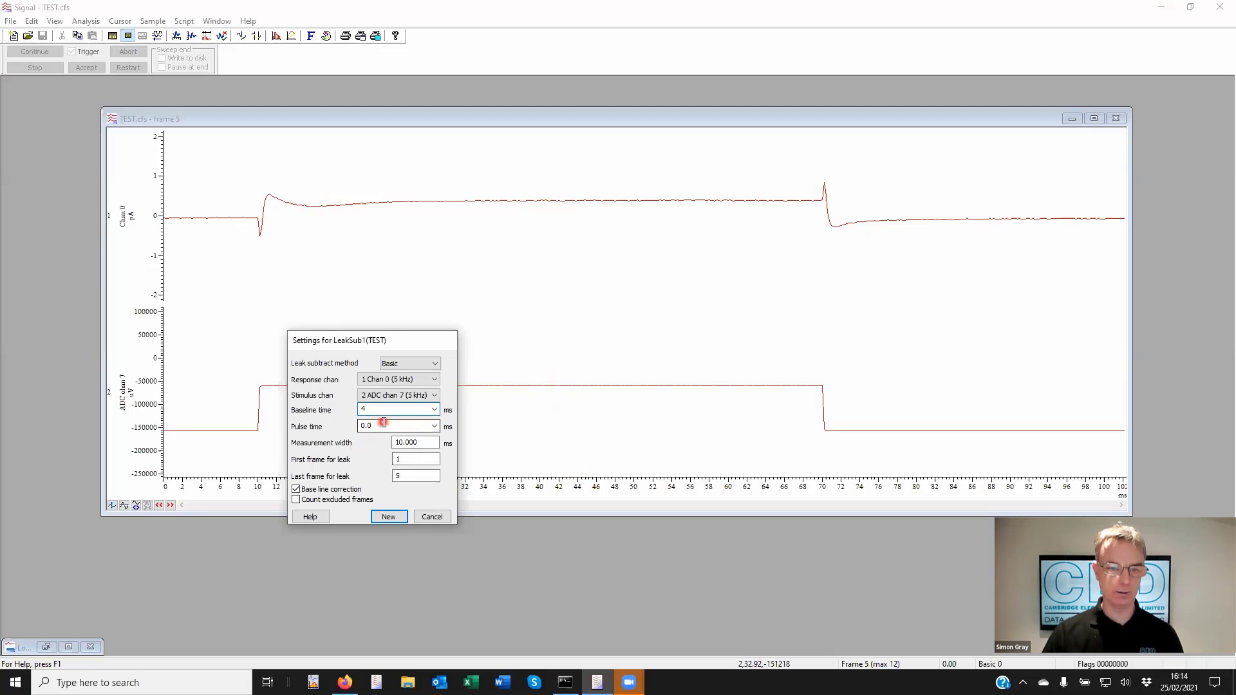
{"action": "left_click", "coordinate": [342, 428]}
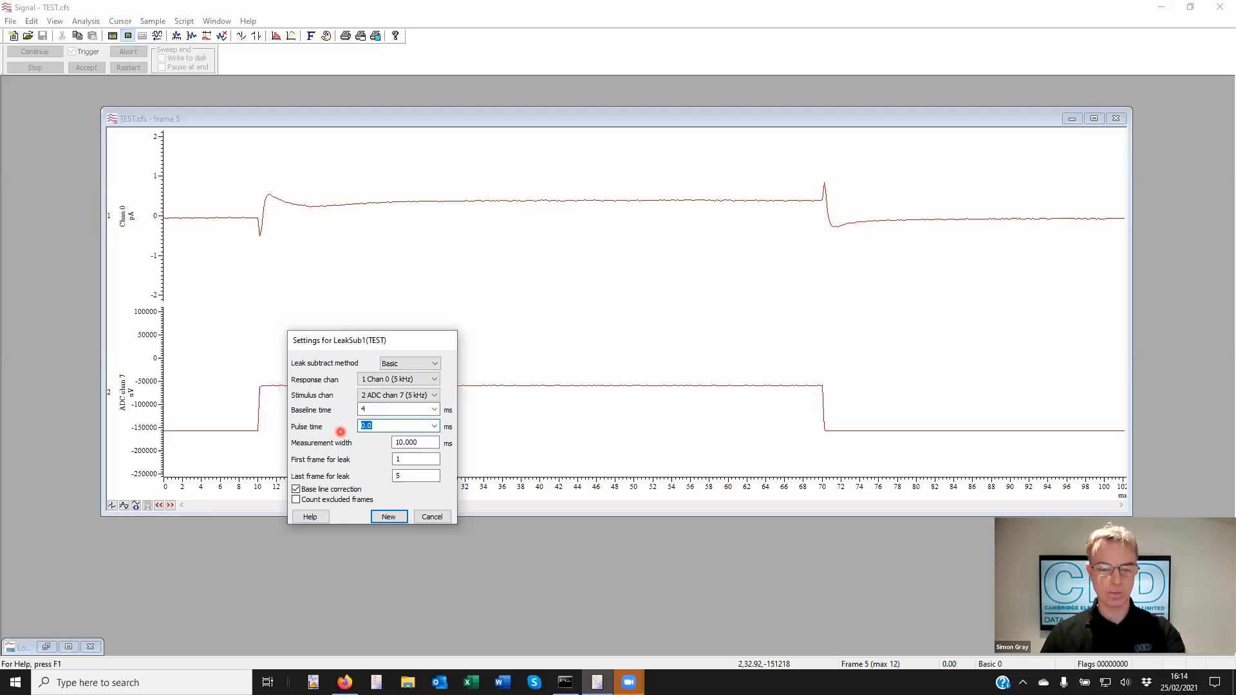
{"action": "type", "text": "40"}
{"action": "left_click", "coordinate": [407, 457]}
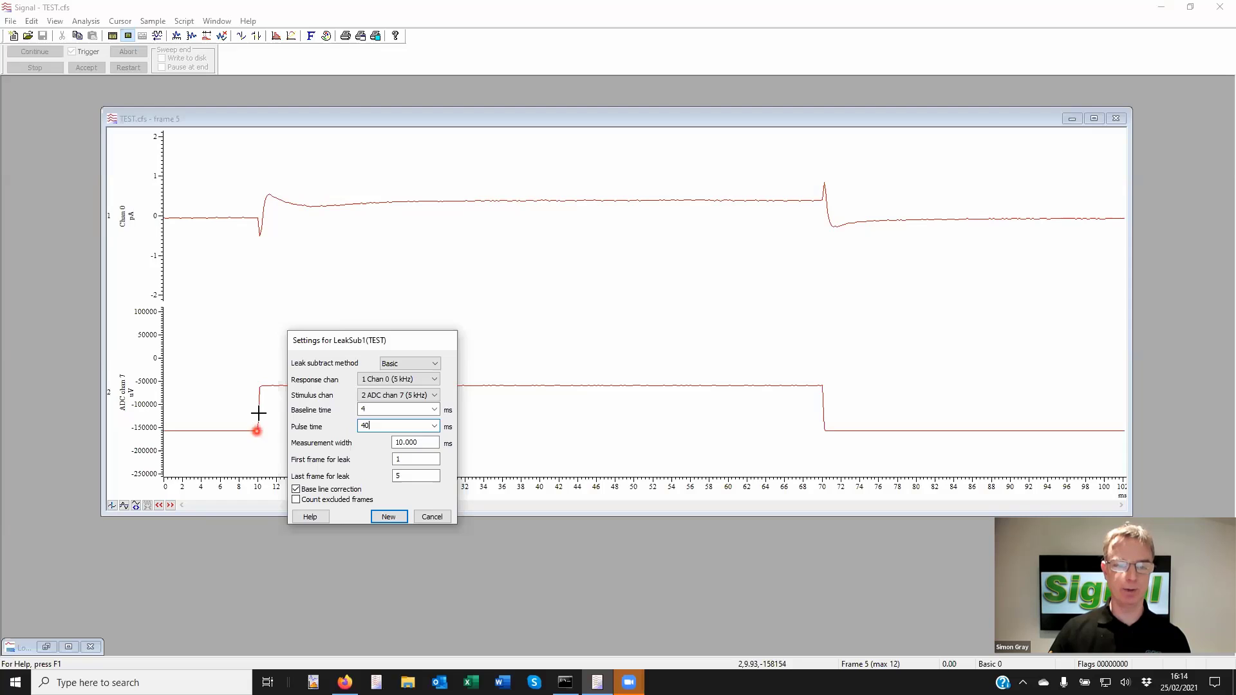
Set the leak subtraction's measurement width to 8 ms and turn on counting of excluded frames.
{"action": "left_click", "coordinate": [410, 443]}
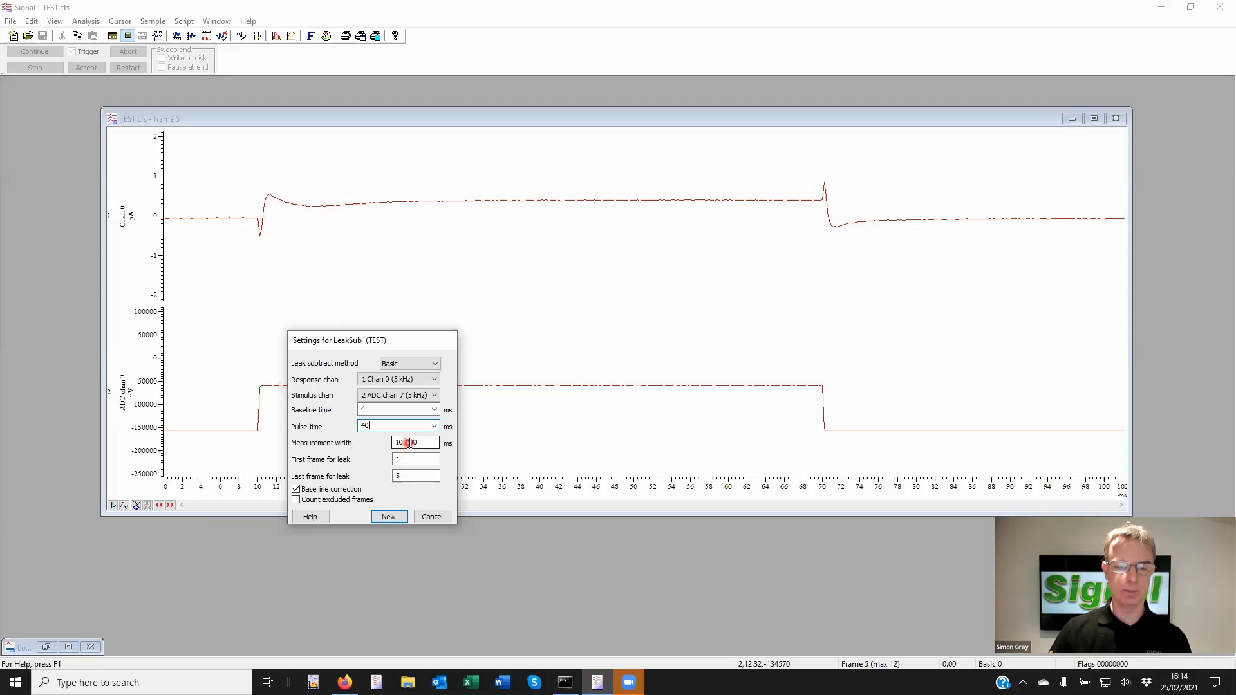
{"action": "left_click", "coordinate": [394, 443]}
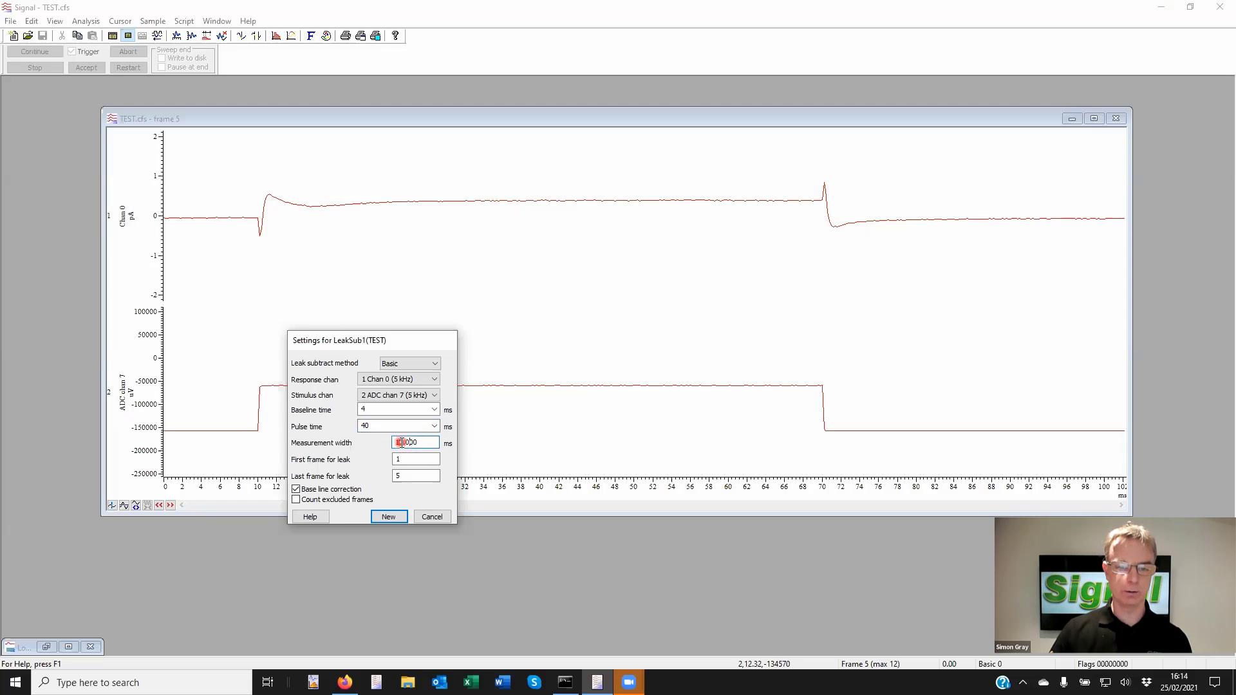
{"action": "left_click", "coordinate": [451, 492]}
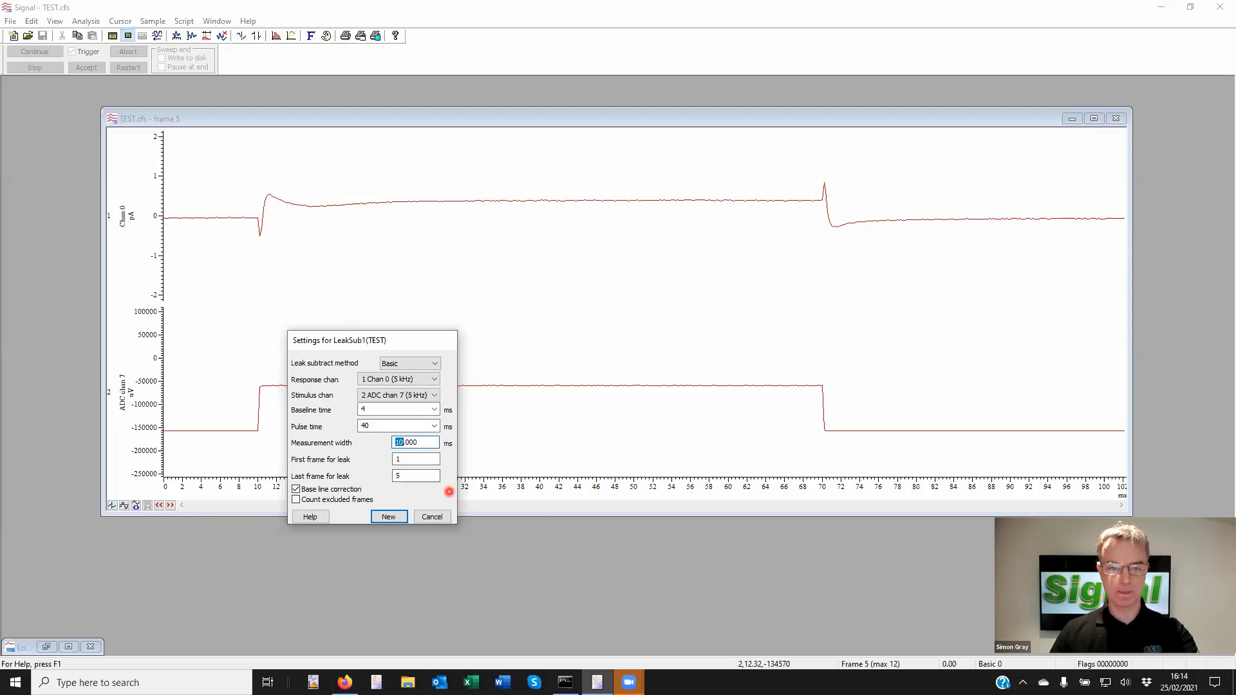
{"action": "type", "text": "8"}
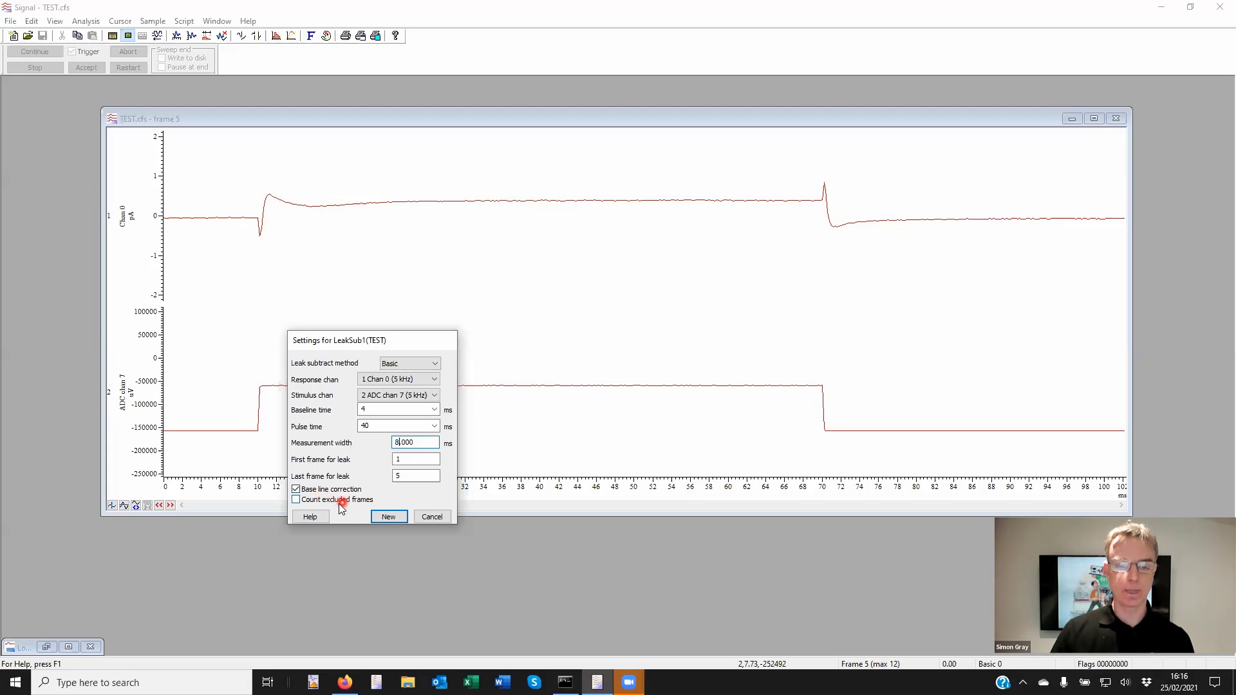
{"action": "left_click", "coordinate": [297, 501]}
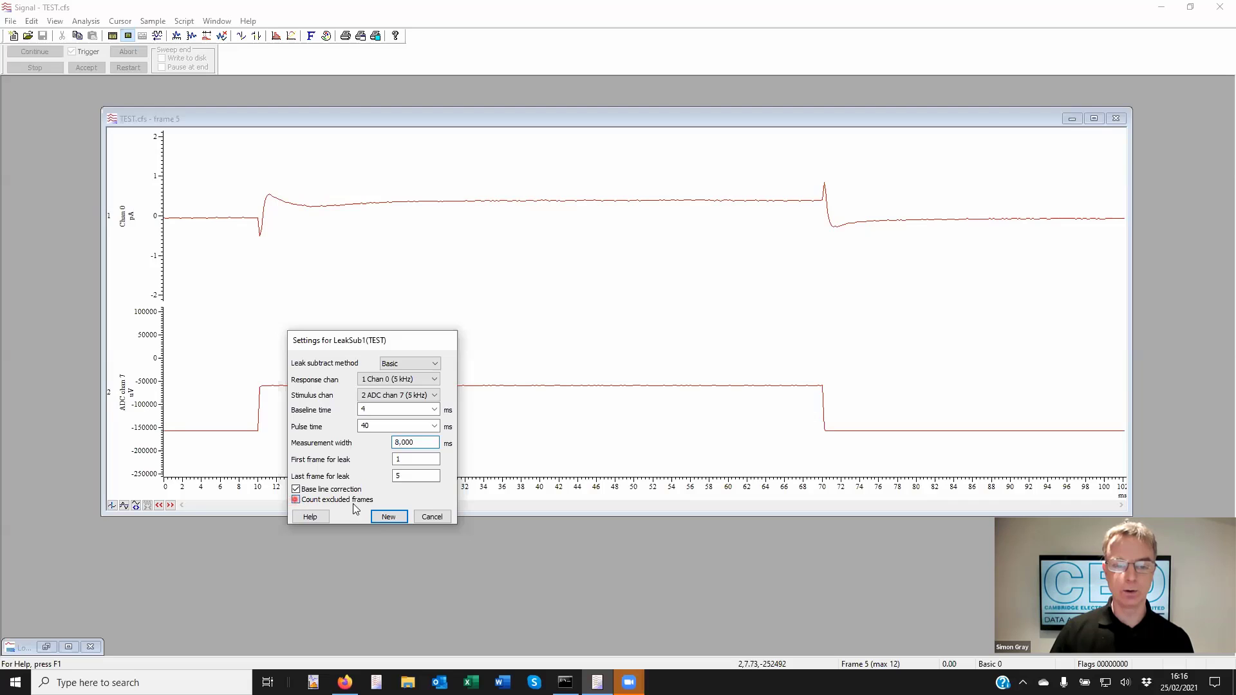
{"action": "left_click", "coordinate": [443, 520]}
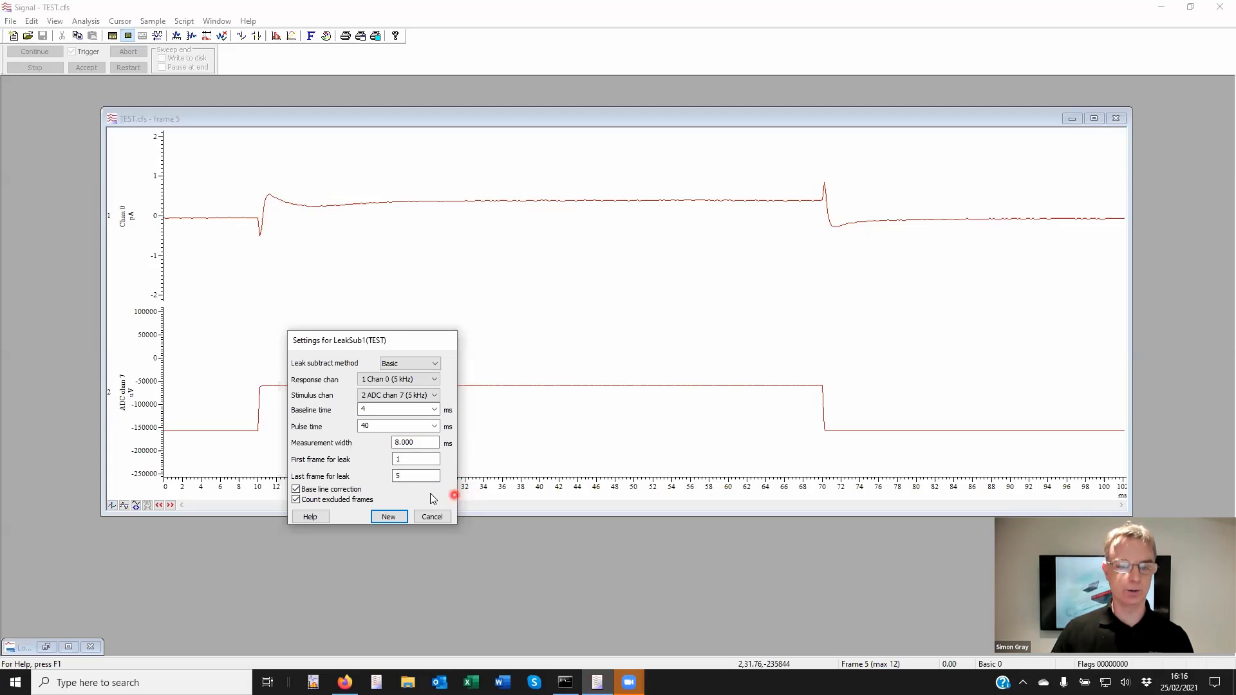
Create the leak subtraction memory view, process all frames into it, and move its window up over the TEST.cfs view.
{"action": "left_click", "coordinate": [389, 517]}
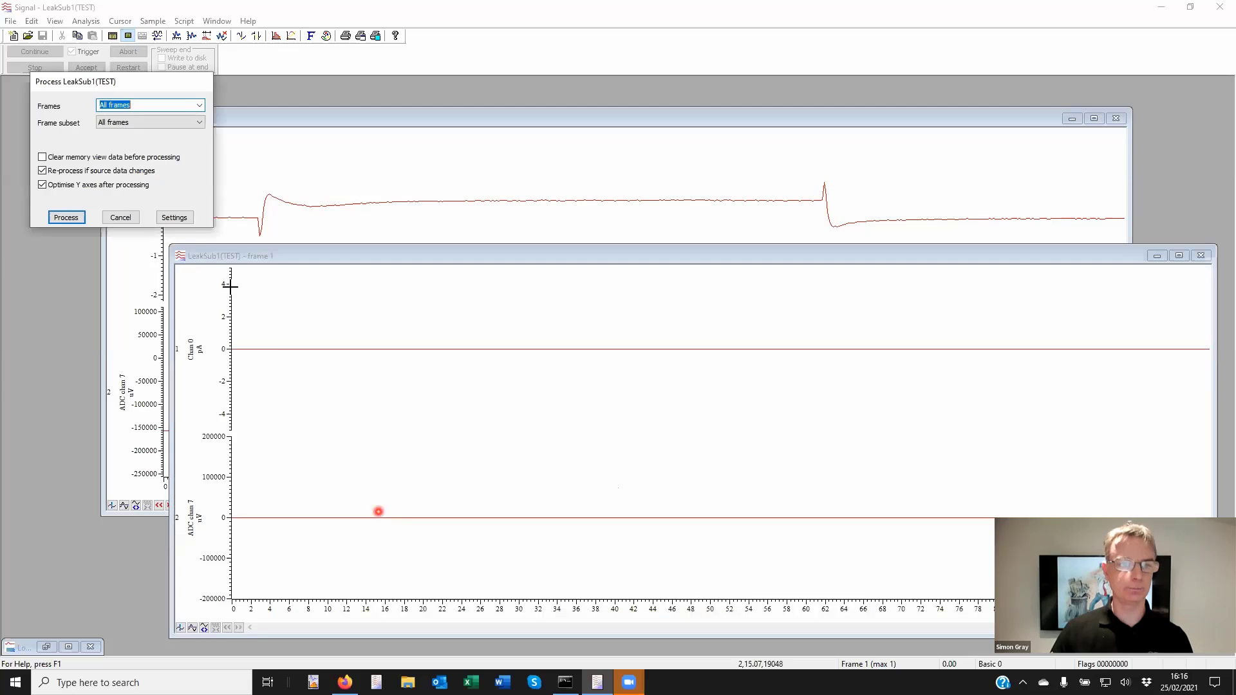
{"action": "left_click", "coordinate": [68, 219]}
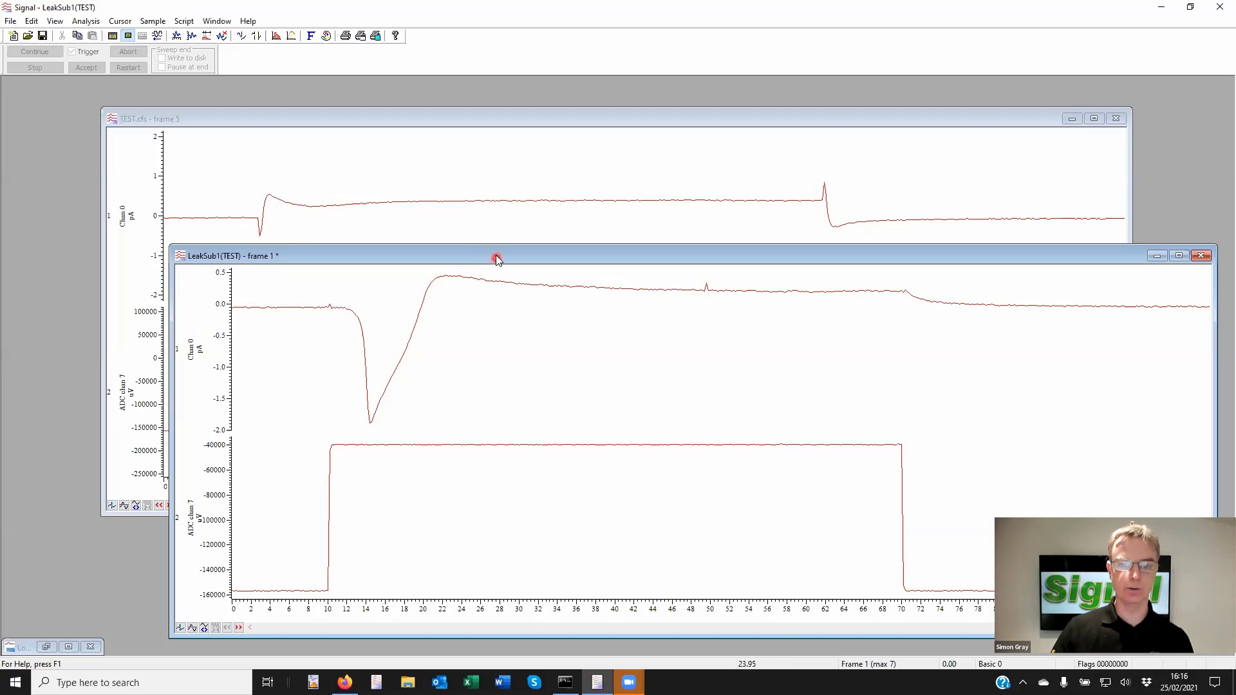
{"action": "left_click_drag", "start_coordinate": [496, 254], "coordinate": [475, 119]}
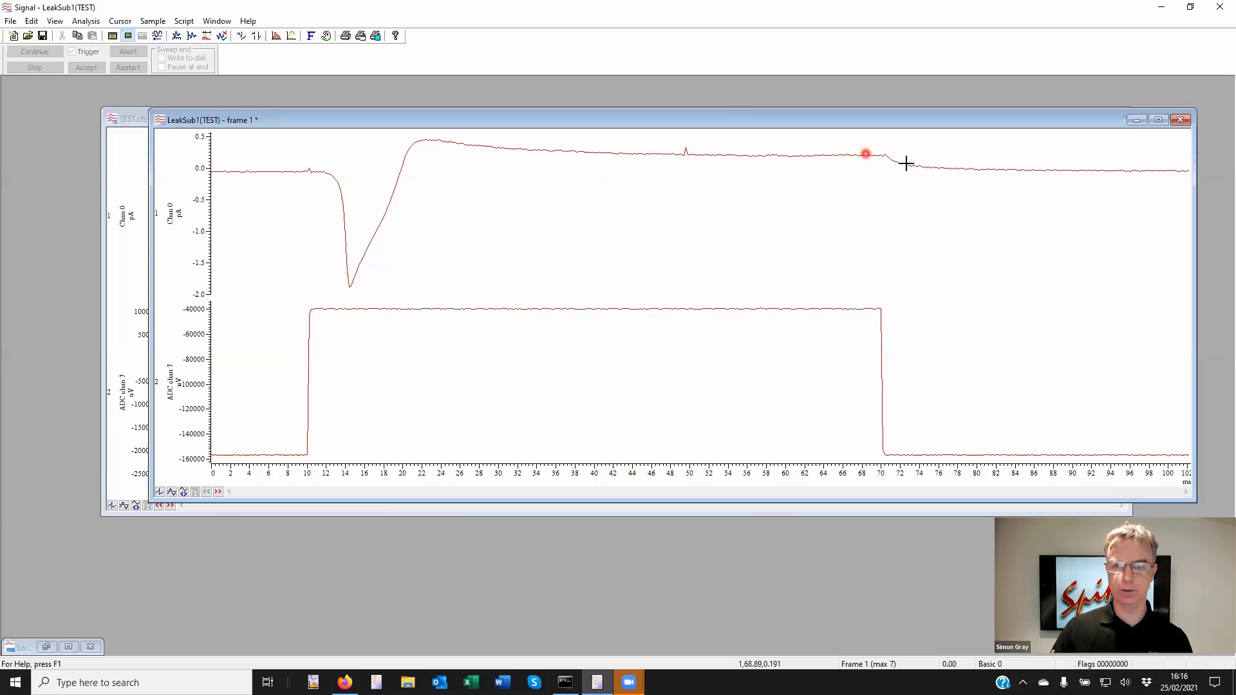
Step through the leak-subtracted frames from frame 1 to frame 7 to examine the Chan 0 responses.
{"action": "left_click", "coordinate": [220, 492]}
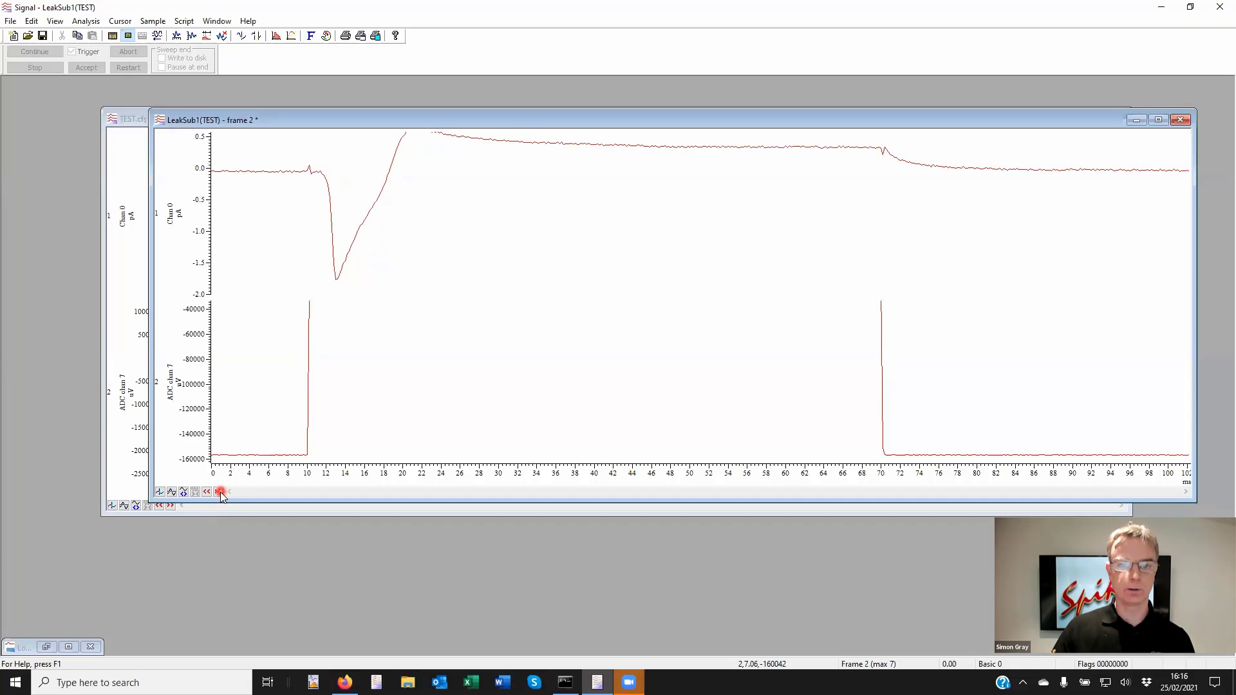
{"action": "left_click", "coordinate": [219, 492]}
{"action": "left_click", "coordinate": [219, 494]}
{"action": "left_click", "coordinate": [217, 494]}
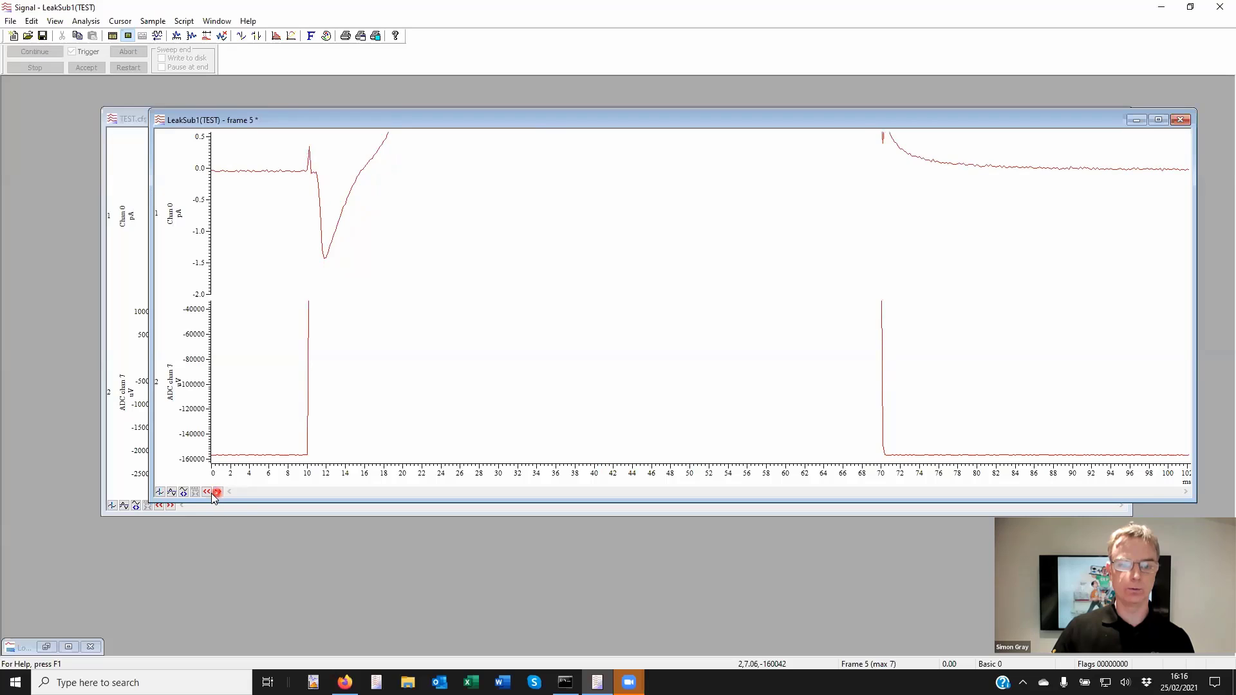
{"action": "left_click", "coordinate": [219, 493]}
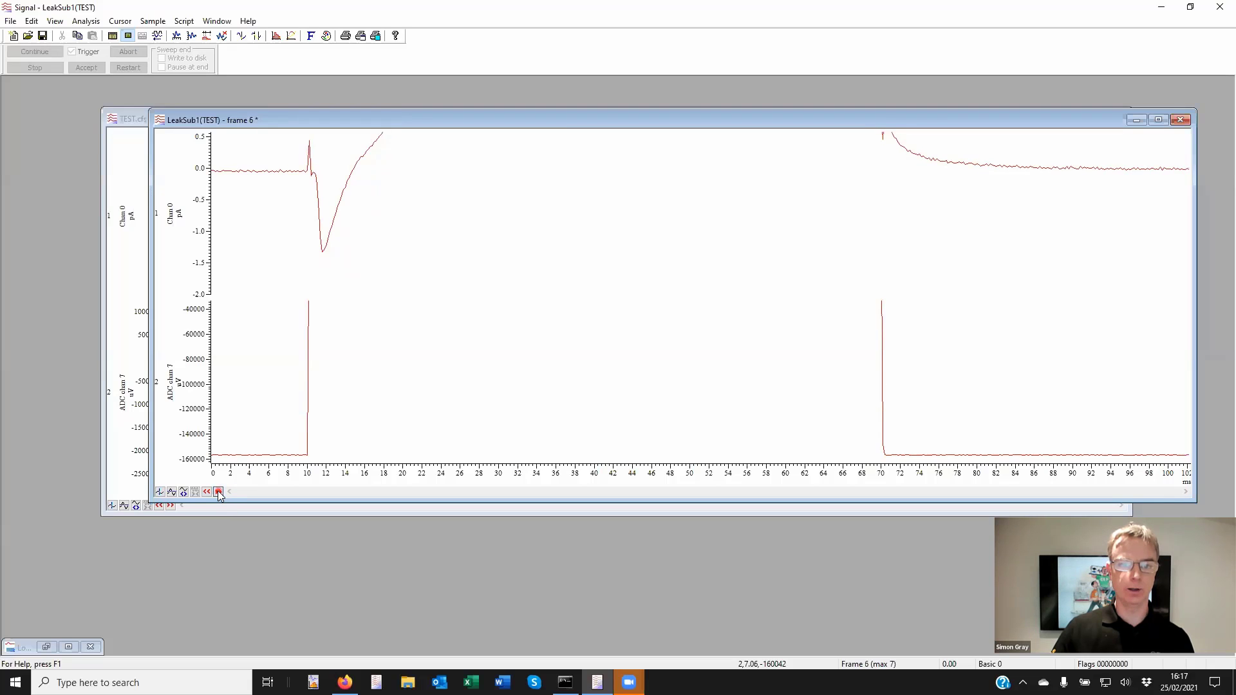
{"action": "left_click", "coordinate": [219, 493]}
Move the leak subtraction result down off the TEST.cfs view and close it without saving.
{"action": "left_click", "coordinate": [284, 120]}
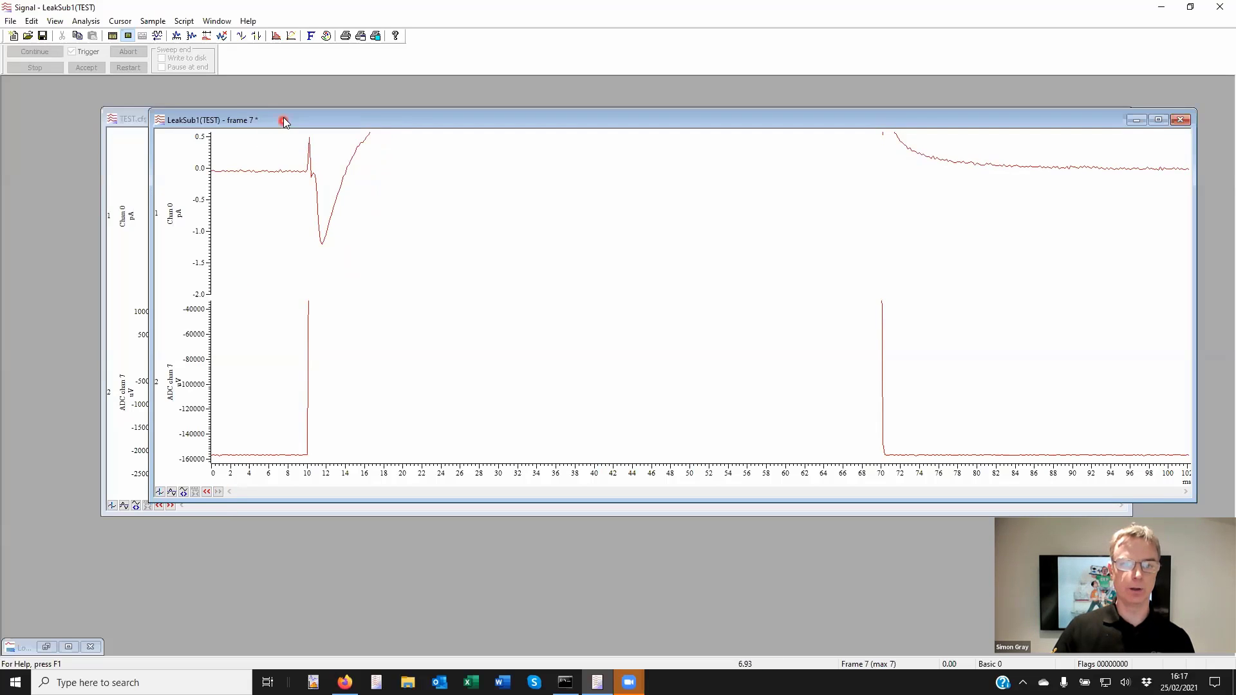
{"action": "left_click_drag", "start_coordinate": [284, 120], "coordinate": [283, 235]}
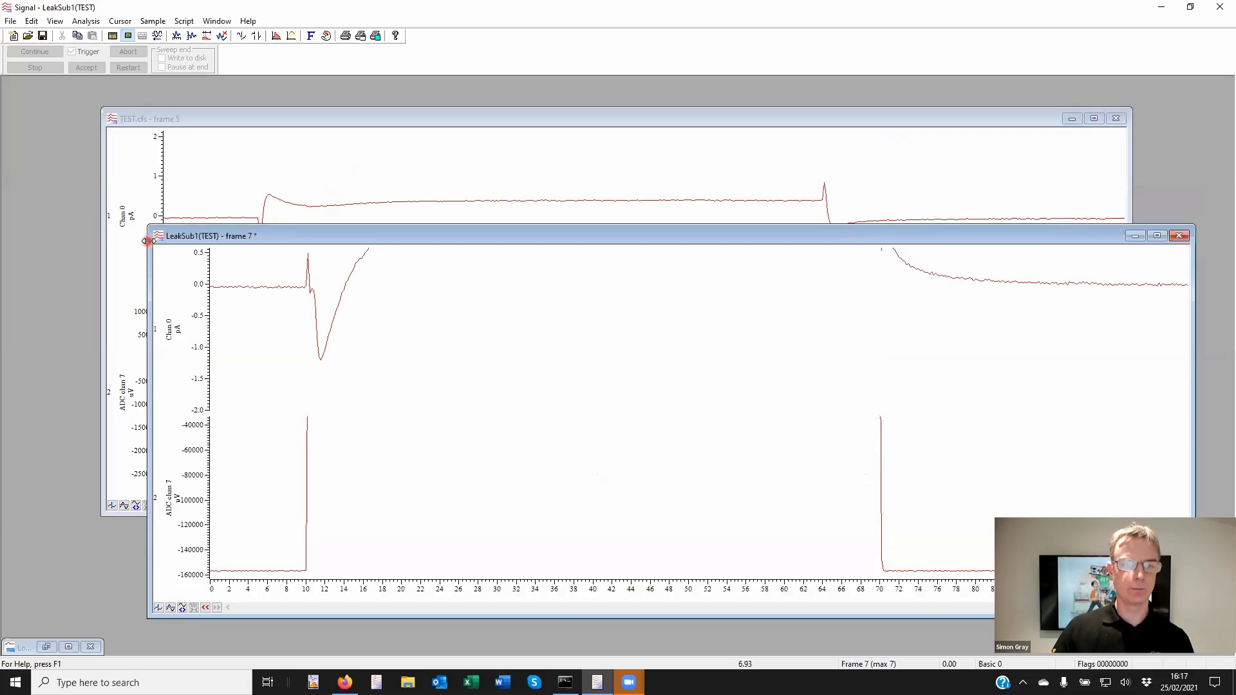
{"action": "left_click", "coordinate": [160, 236]}
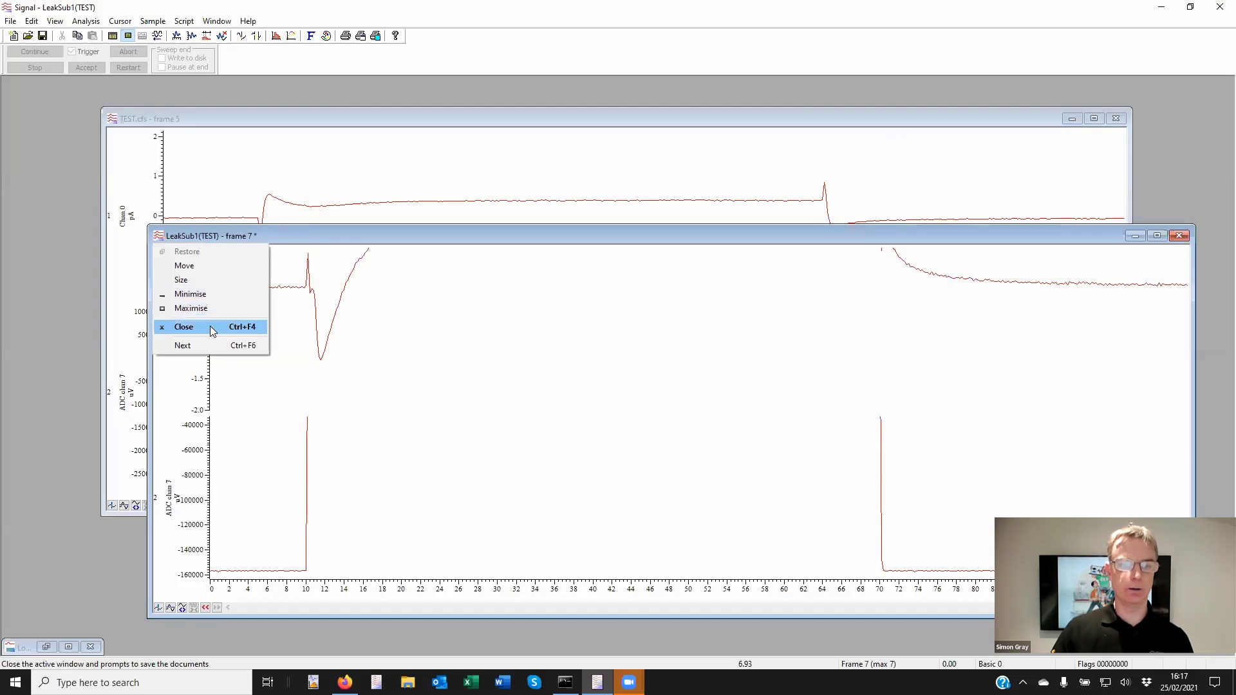
{"action": "left_click", "coordinate": [210, 327]}
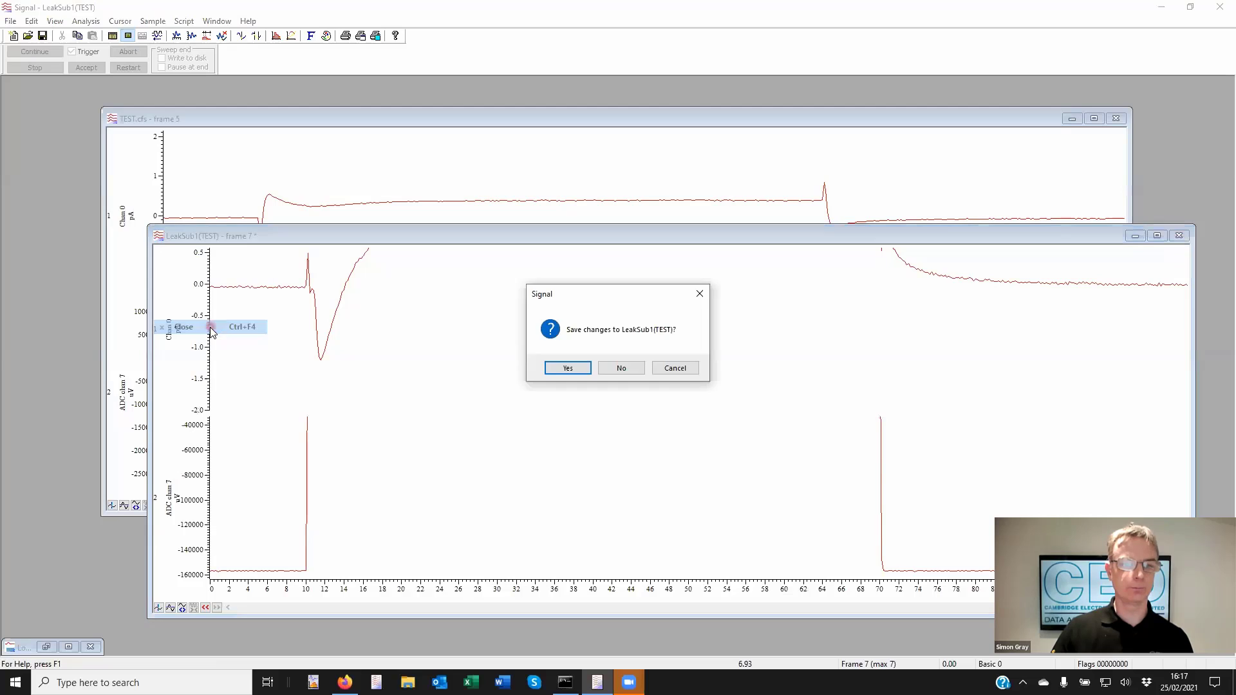
{"action": "left_click", "coordinate": [635, 370]}
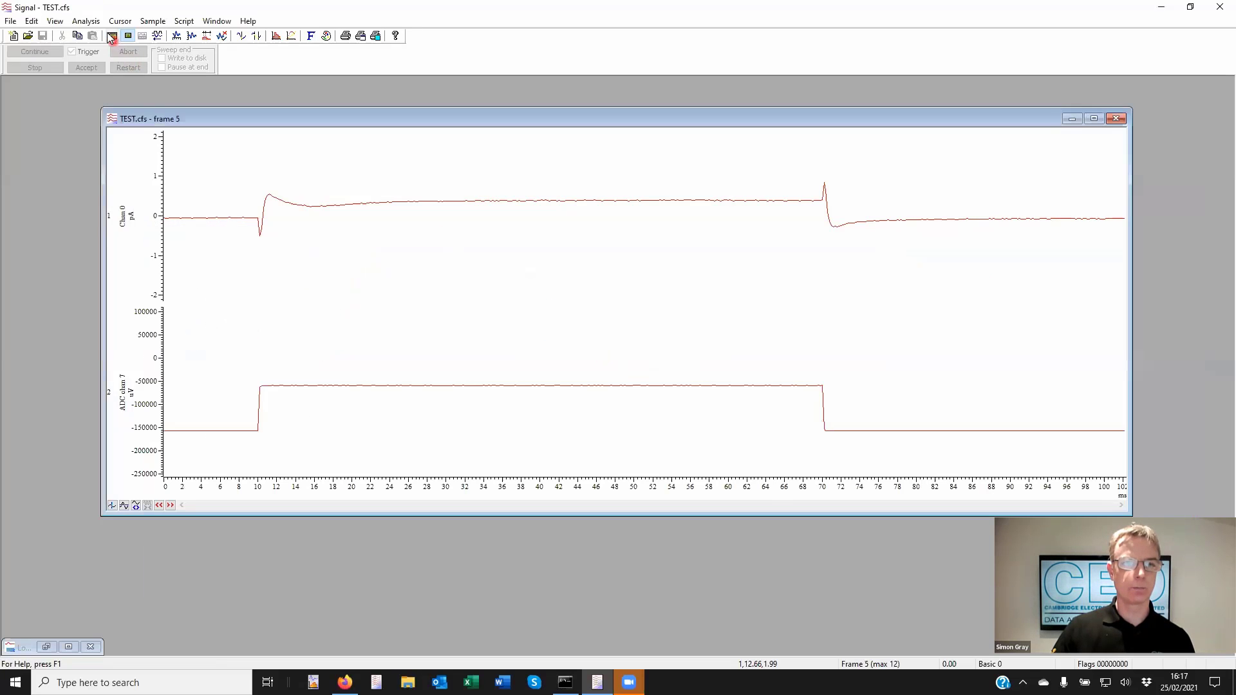
Start another leak subtraction memory view on TEST.cfs, set its method to P/N, and move the settings off the stimulus trace.
{"action": "left_click", "coordinate": [153, 21]}
{"action": "mouse_move", "coordinate": [89, 20]}
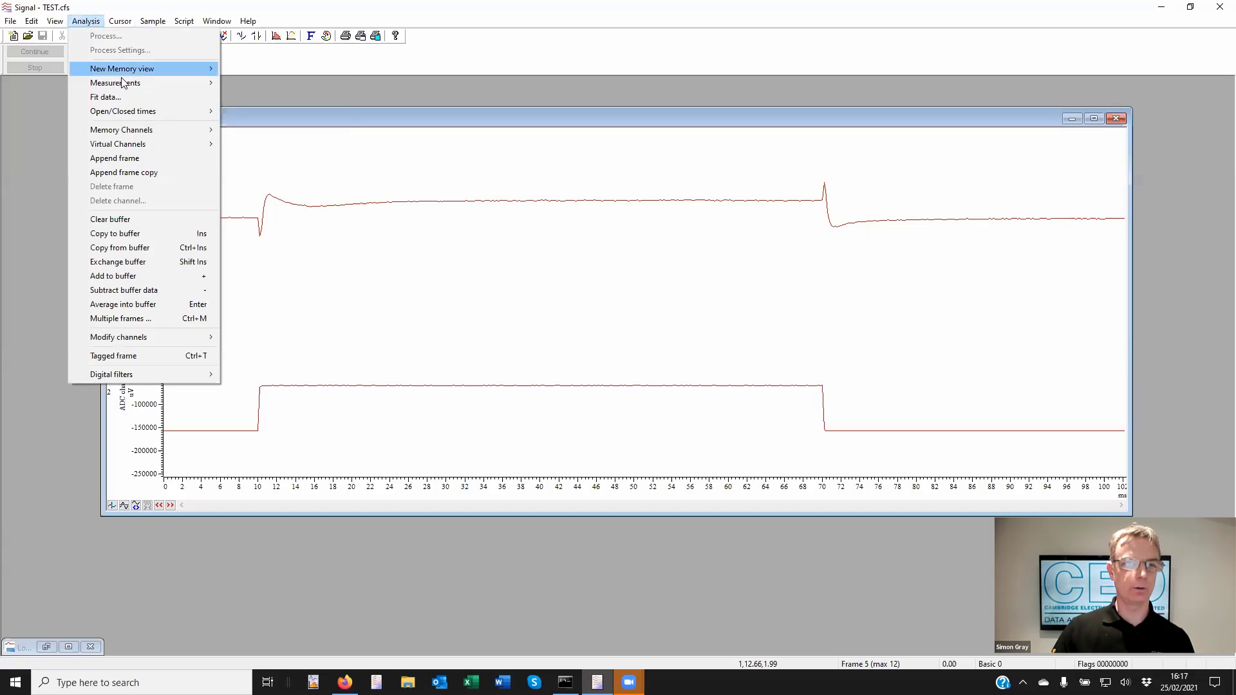
{"action": "mouse_move", "coordinate": [155, 69]}
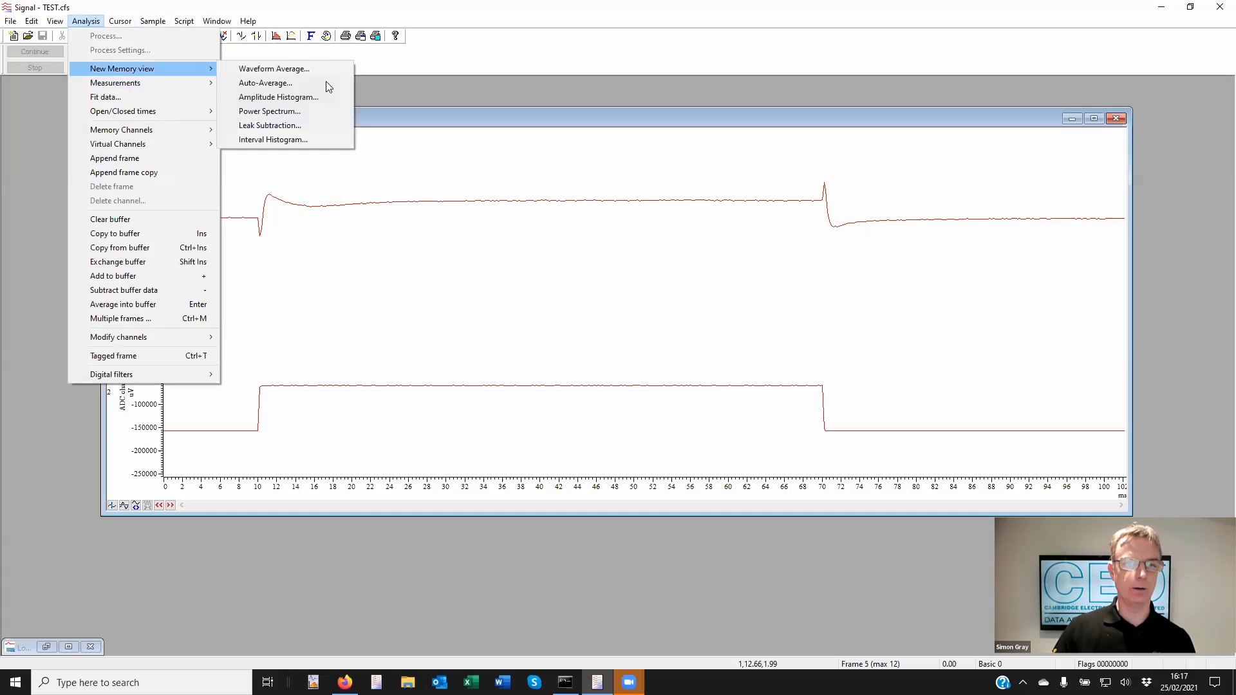
{"action": "left_click", "coordinate": [278, 125]}
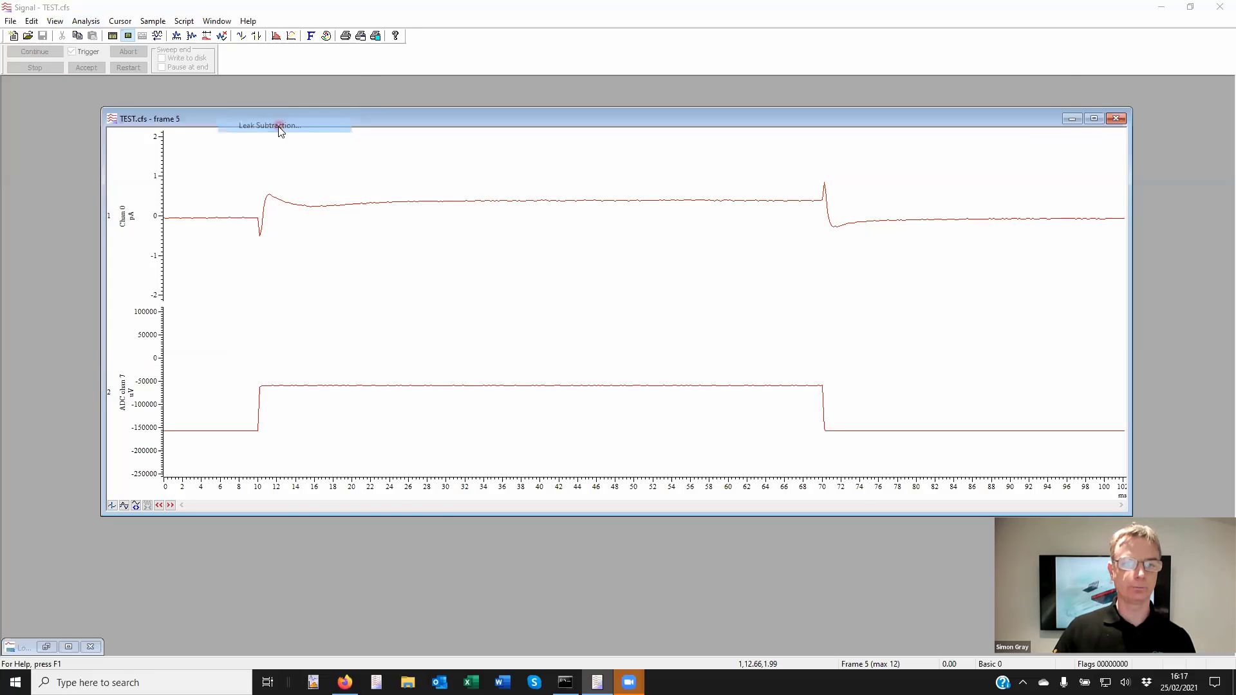
{"action": "left_click", "coordinate": [423, 363]}
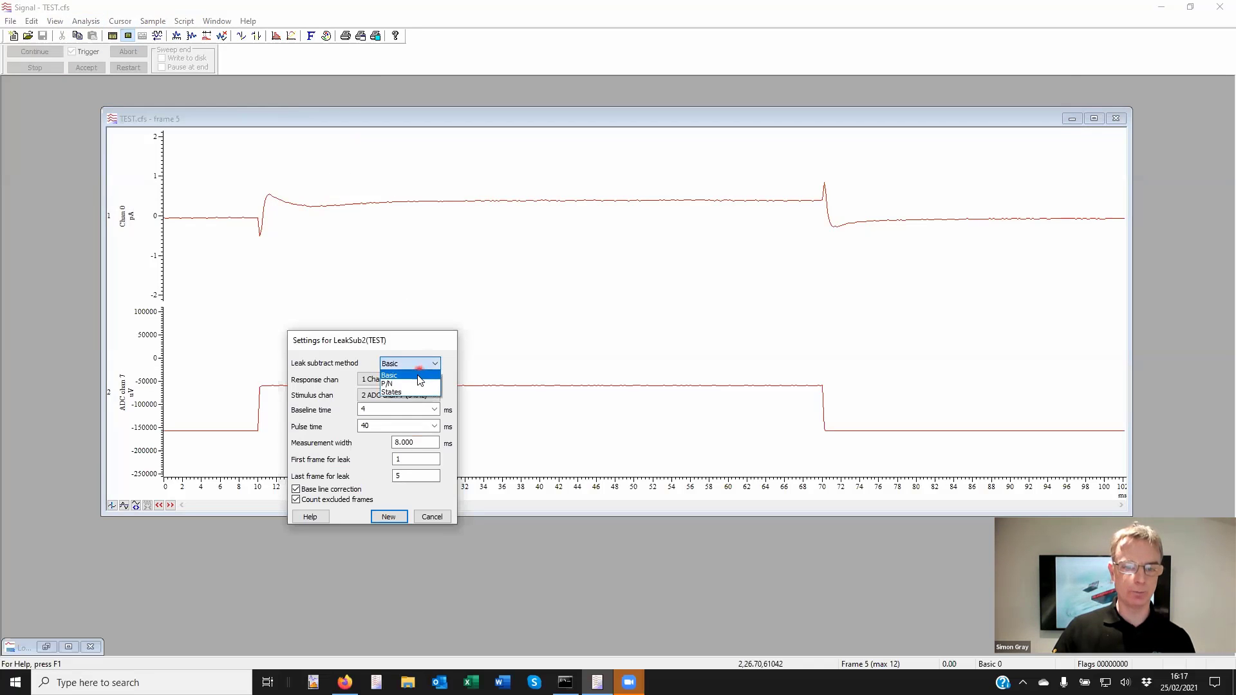
{"action": "left_click", "coordinate": [420, 382]}
{"action": "left_click", "coordinate": [410, 337]}
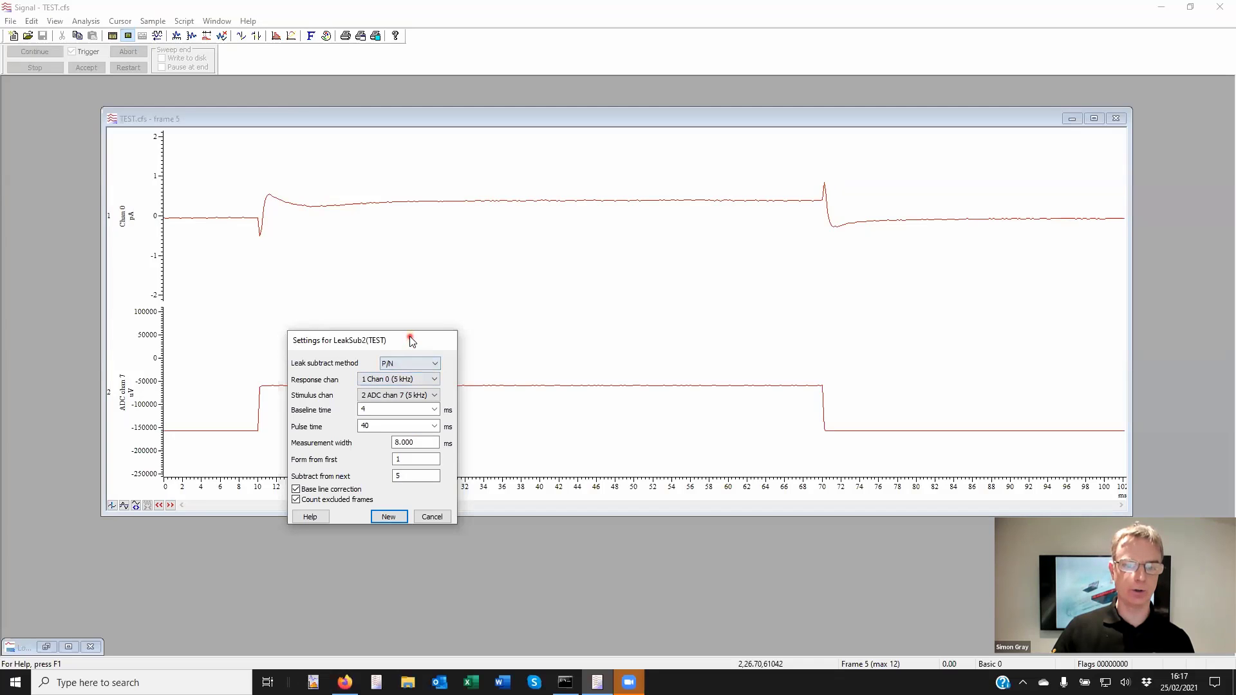
{"action": "left_click_drag", "start_coordinate": [412, 341], "coordinate": [429, 169]}
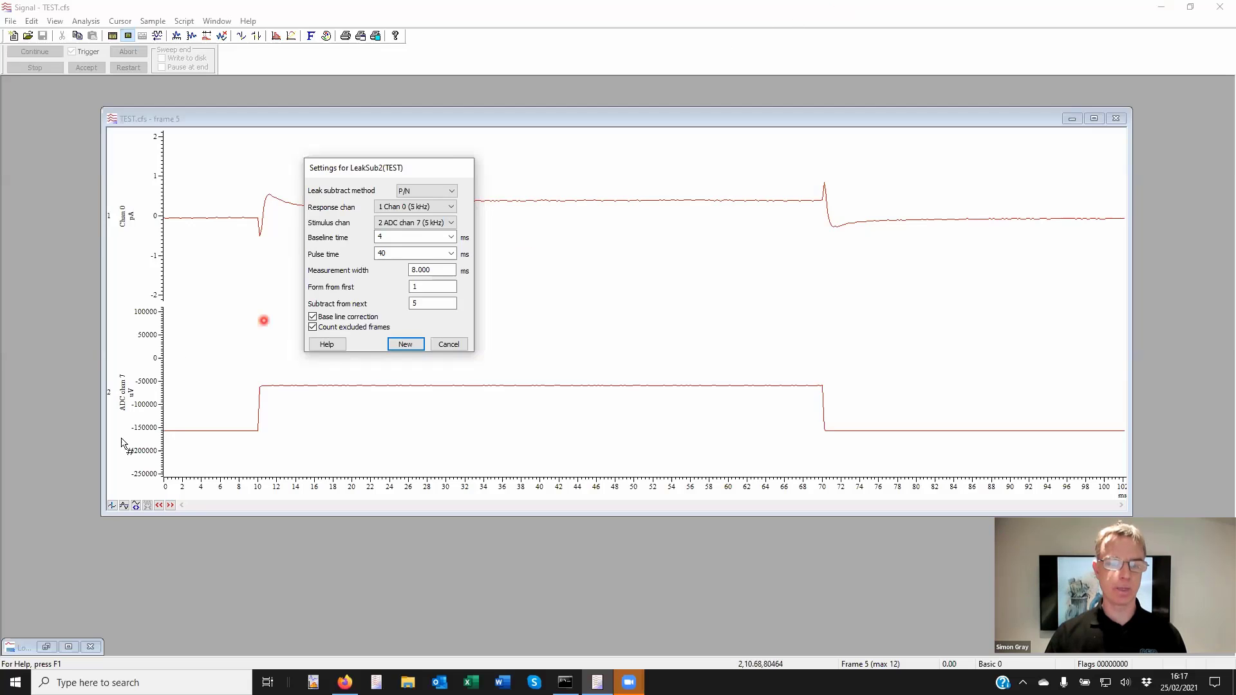
{"action": "left_click", "coordinate": [265, 449]}
{"action": "mouse_move", "coordinate": [265, 449]}
{"action": "left_mouse_down"}
{"action": "mouse_move", "coordinate": [450, 473]}
{"action": "mouse_move", "coordinate": [666, 473]}
{"action": "mouse_move", "coordinate": [821, 433]}
{"action": "mouse_move", "coordinate": [847, 438]}
{"action": "mouse_move", "coordinate": [828, 464]}
{"action": "mouse_move", "coordinate": [530, 472]}
{"action": "mouse_move", "coordinate": [256, 435]}
{"action": "left_mouse_up"}
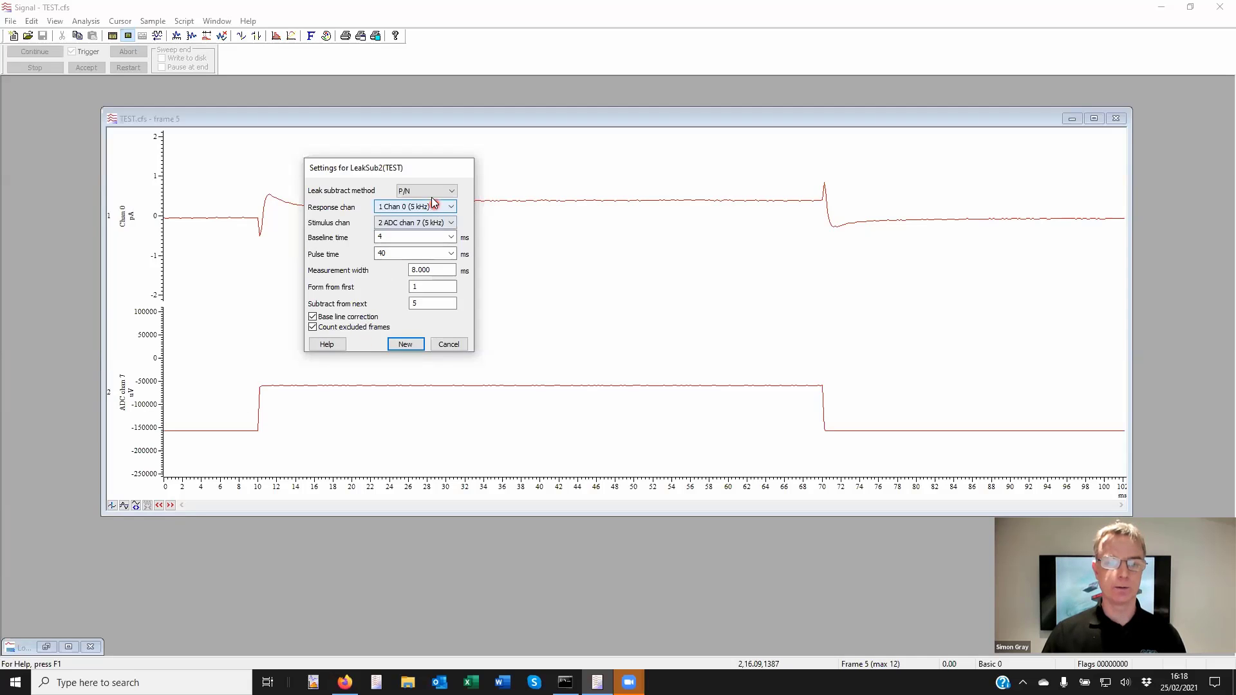
{"action": "left_click", "coordinate": [425, 291]}
{"action": "type", "text": "1"}
{"action": "key", "text": "Tab"}
{"action": "type", "text": "5"}
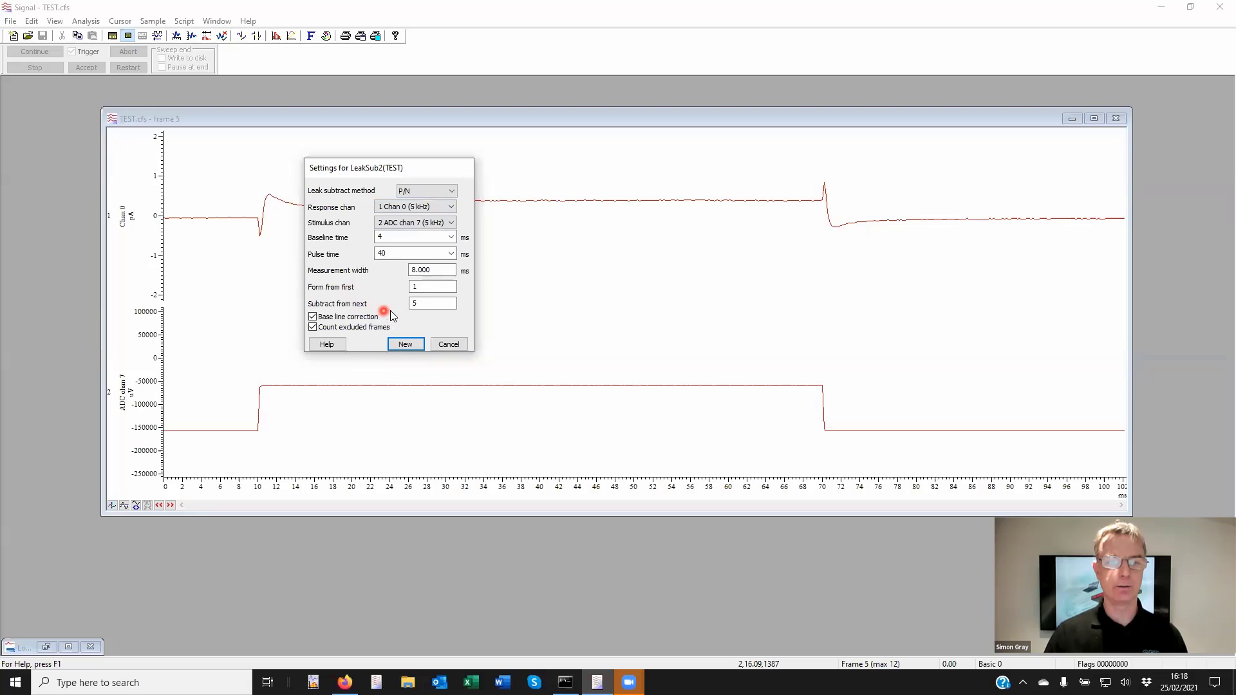
Set the P/N subtraction to form the leak from the first 5 frames and subtract it from the next 7.
{"action": "left_click", "coordinate": [420, 288]}
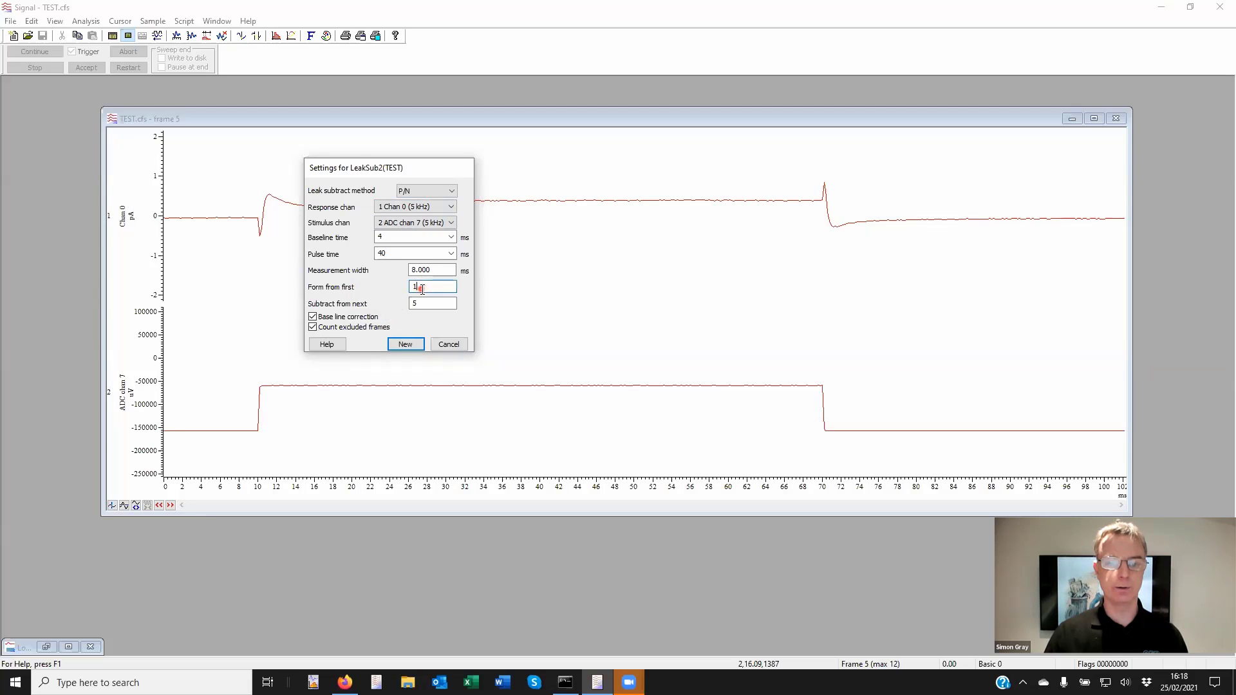
{"action": "double_click", "coordinate": [421, 287]}
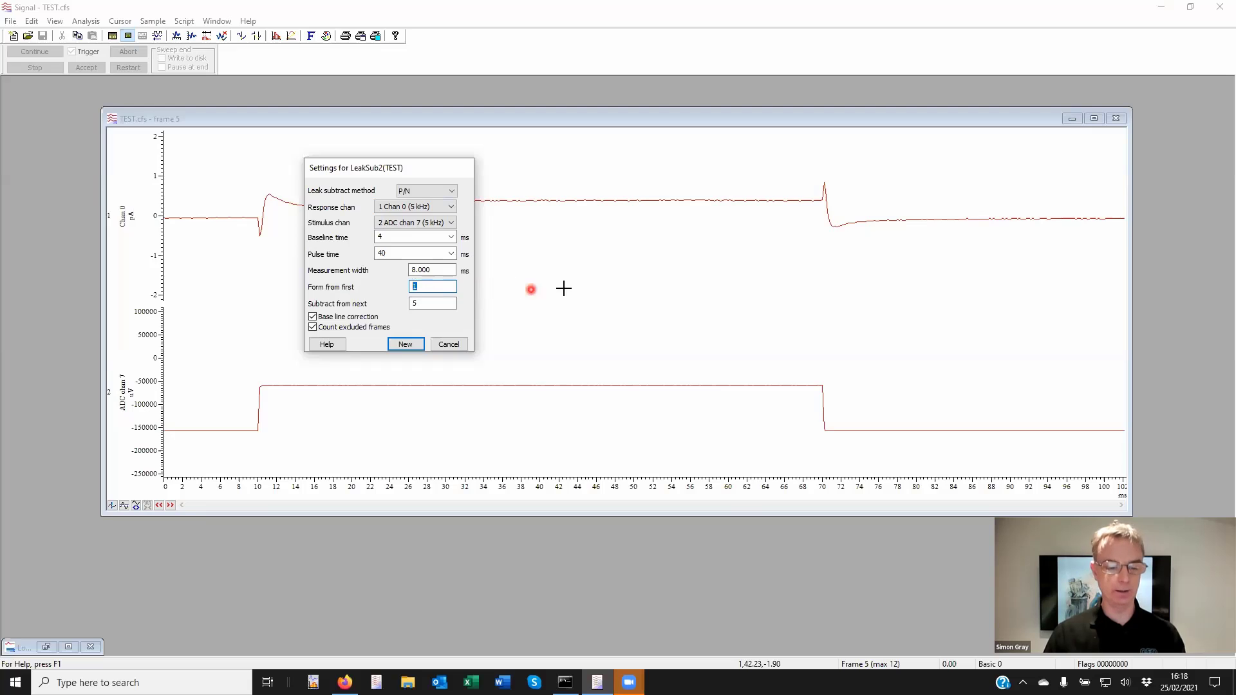
{"action": "type", "text": "5"}
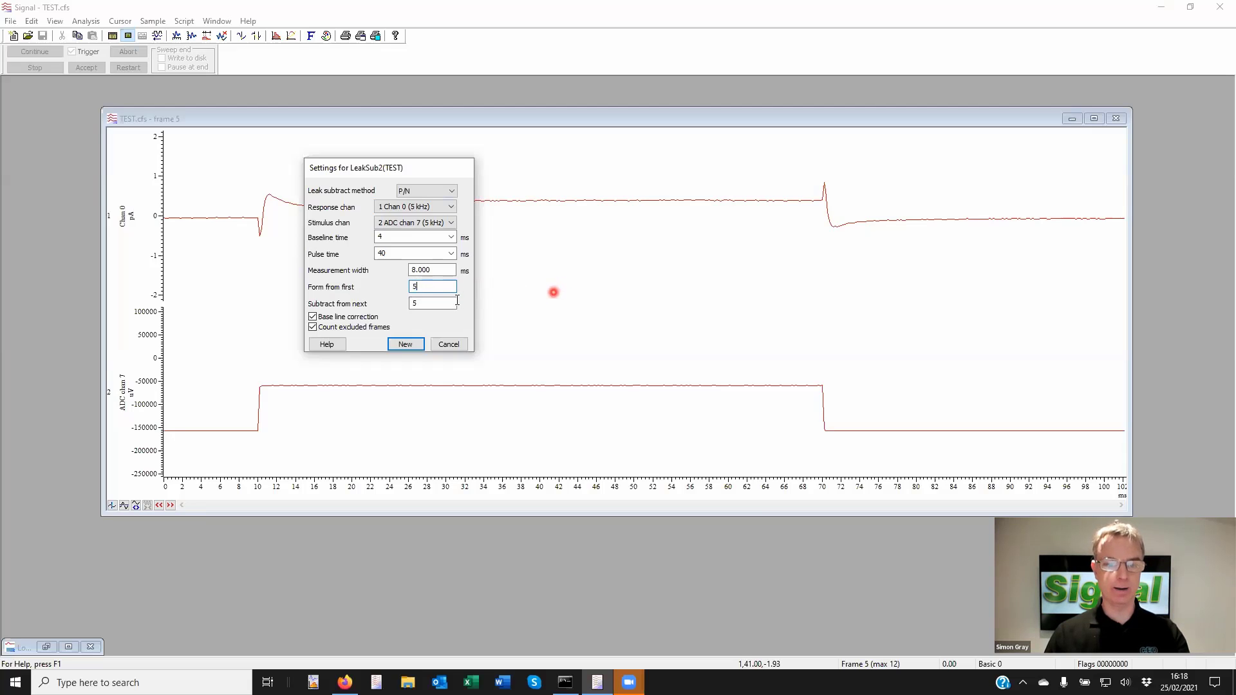
{"action": "left_click", "coordinate": [429, 304]}
{"action": "left_click", "coordinate": [427, 305]}
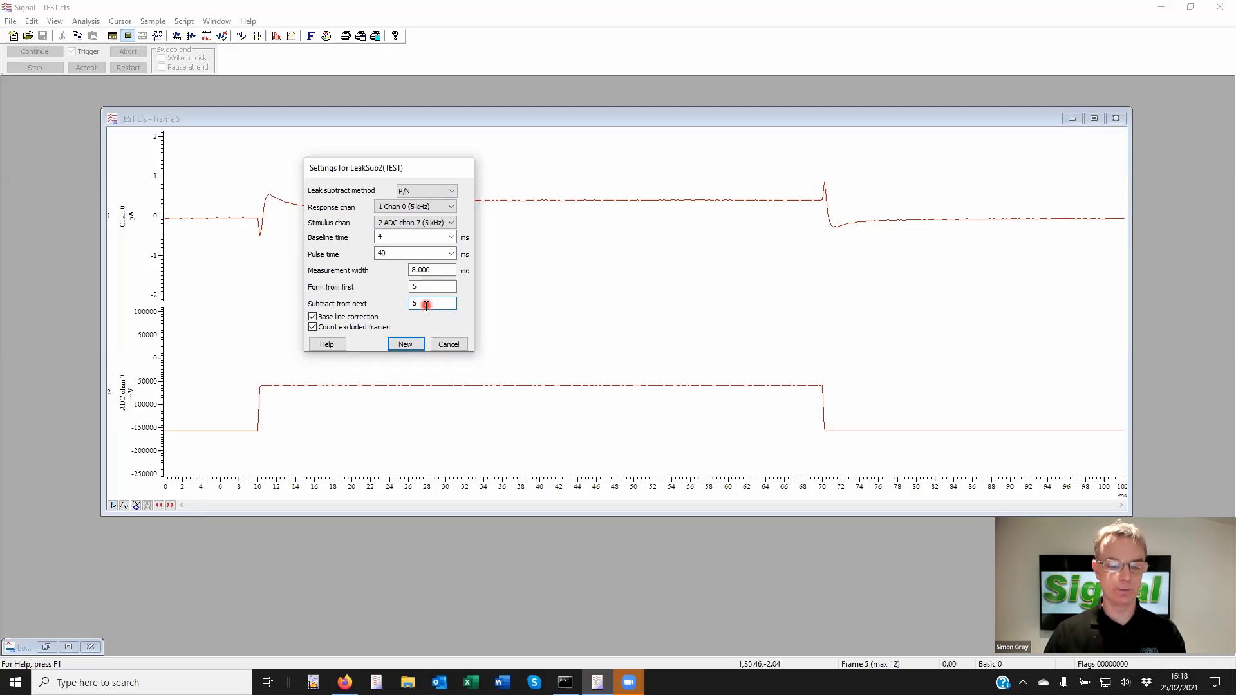
{"action": "left_click_drag", "start_coordinate": [426, 307], "coordinate": [400, 304]}
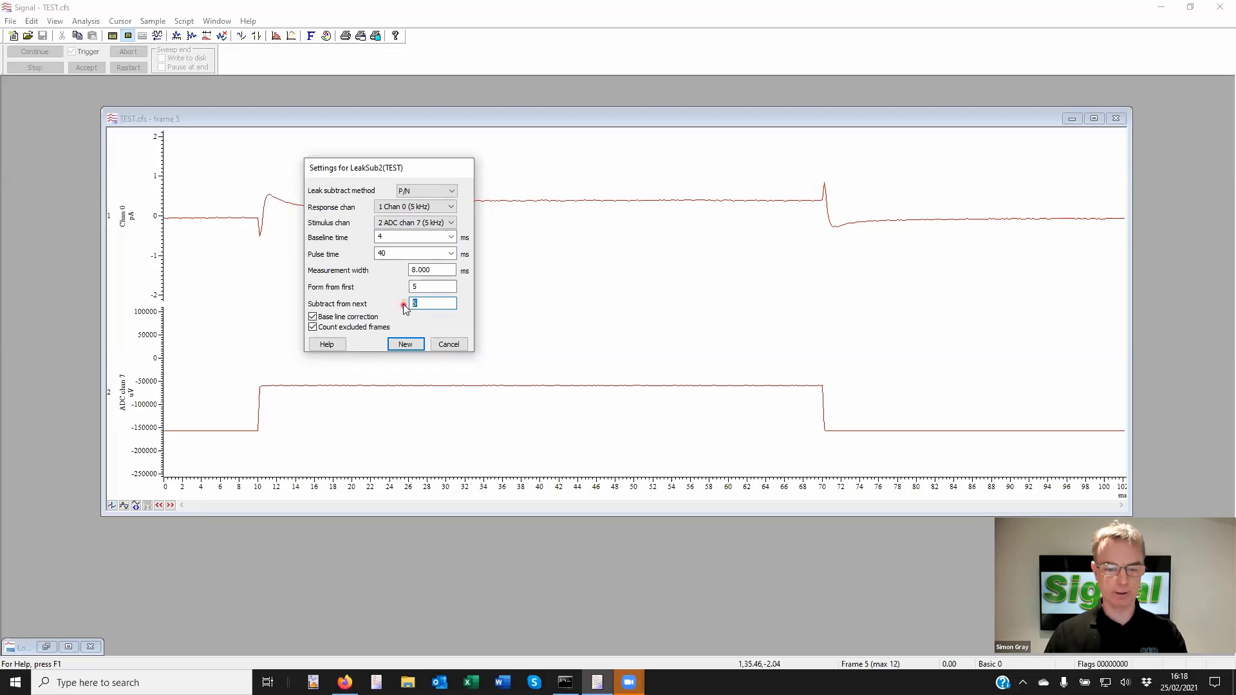
{"action": "type", "text": "7"}
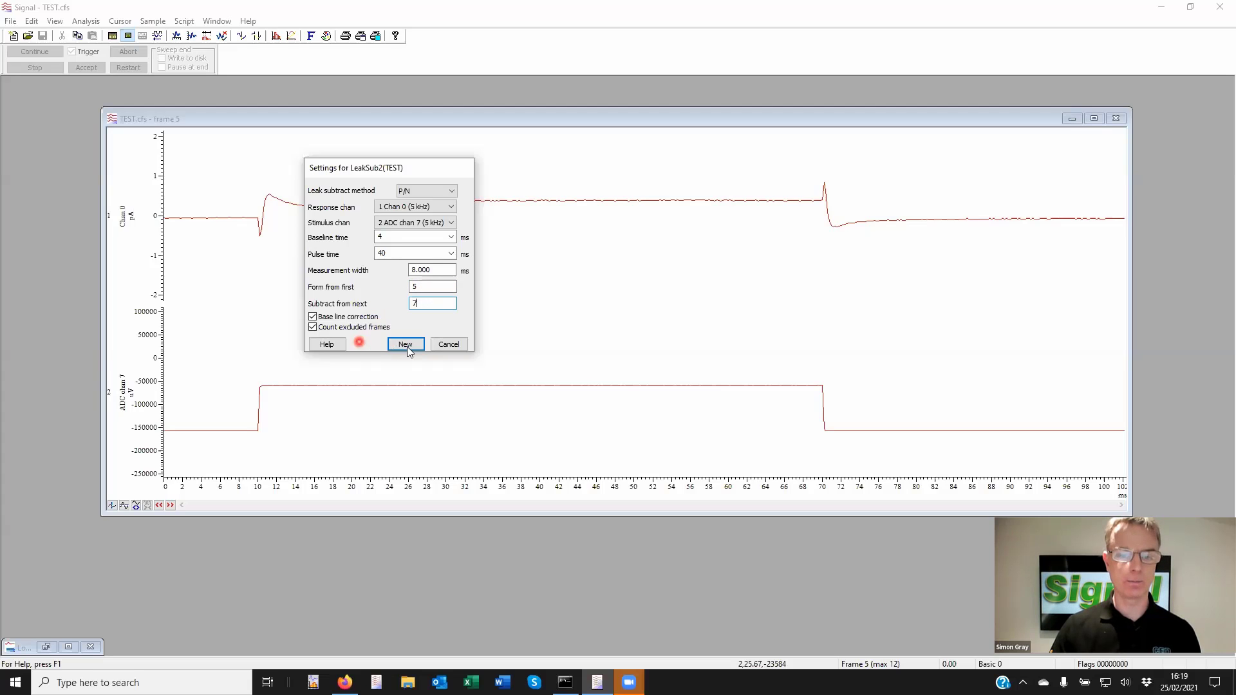
Switch the leak subtraction method to States, examine its setting for the state that forms the leak, and cancel the settings.
{"action": "left_click", "coordinate": [428, 192]}
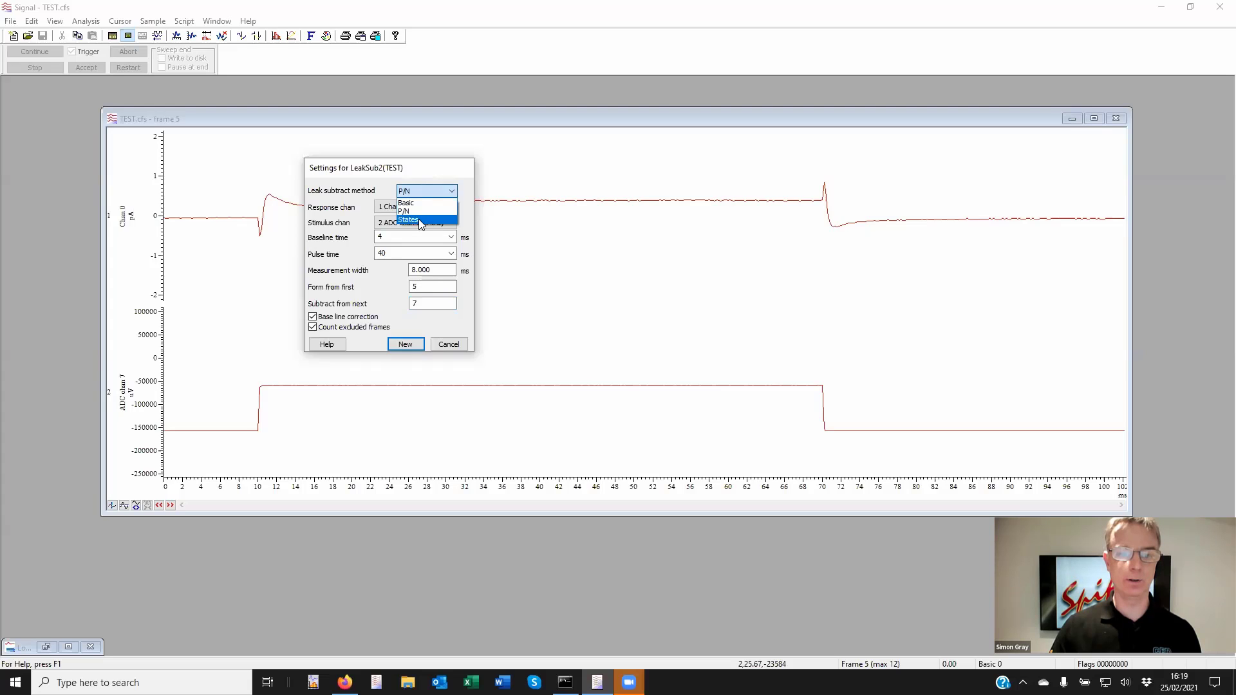
{"action": "left_click", "coordinate": [412, 220]}
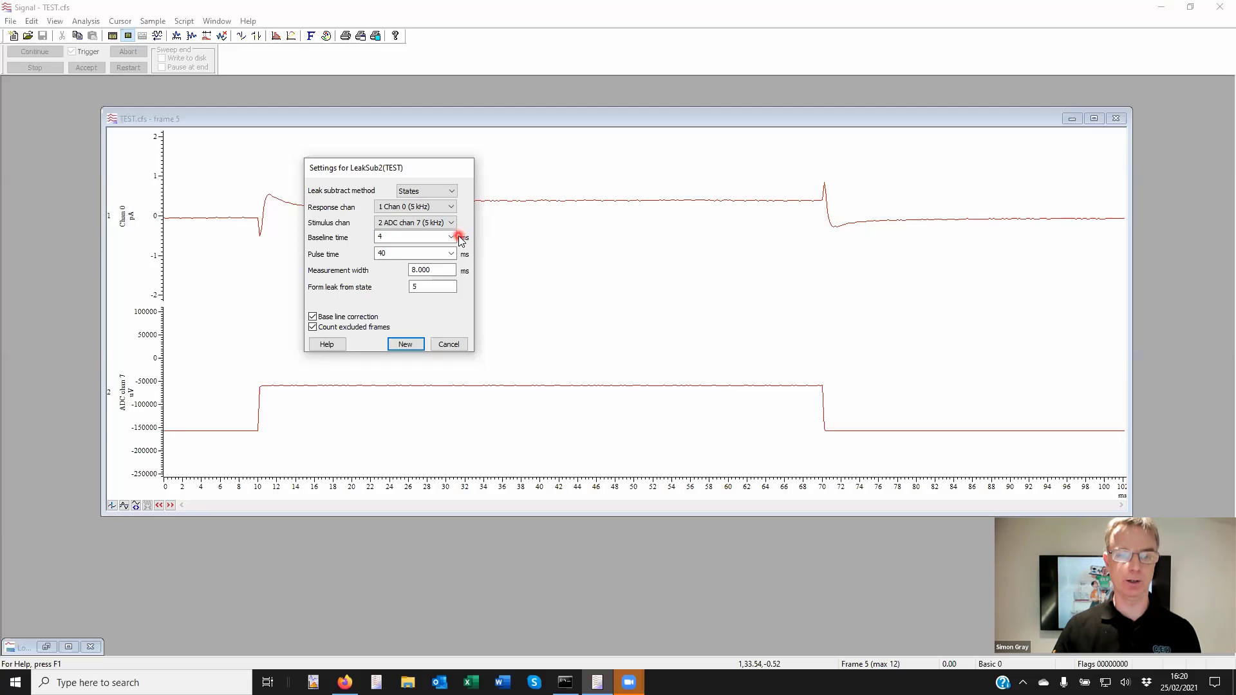
{"action": "left_click", "coordinate": [427, 292]}
{"action": "left_click", "coordinate": [430, 287]}
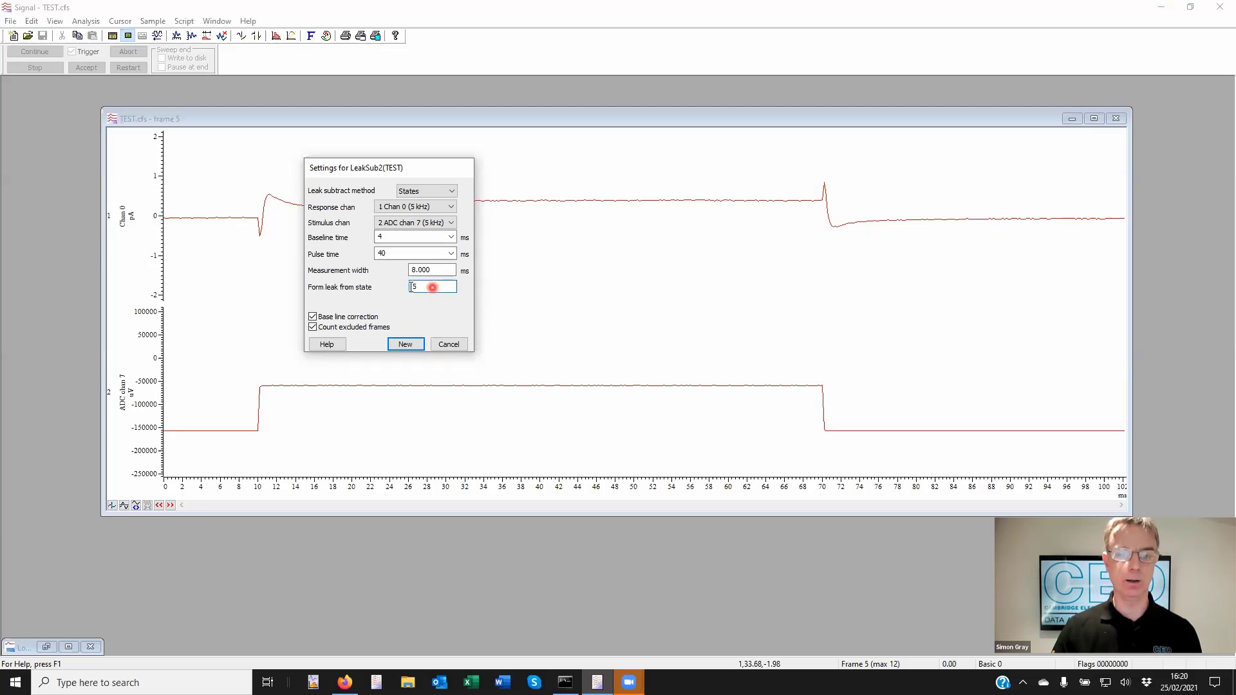
{"action": "left_click", "coordinate": [413, 287]}
{"action": "left_click", "coordinate": [433, 288]}
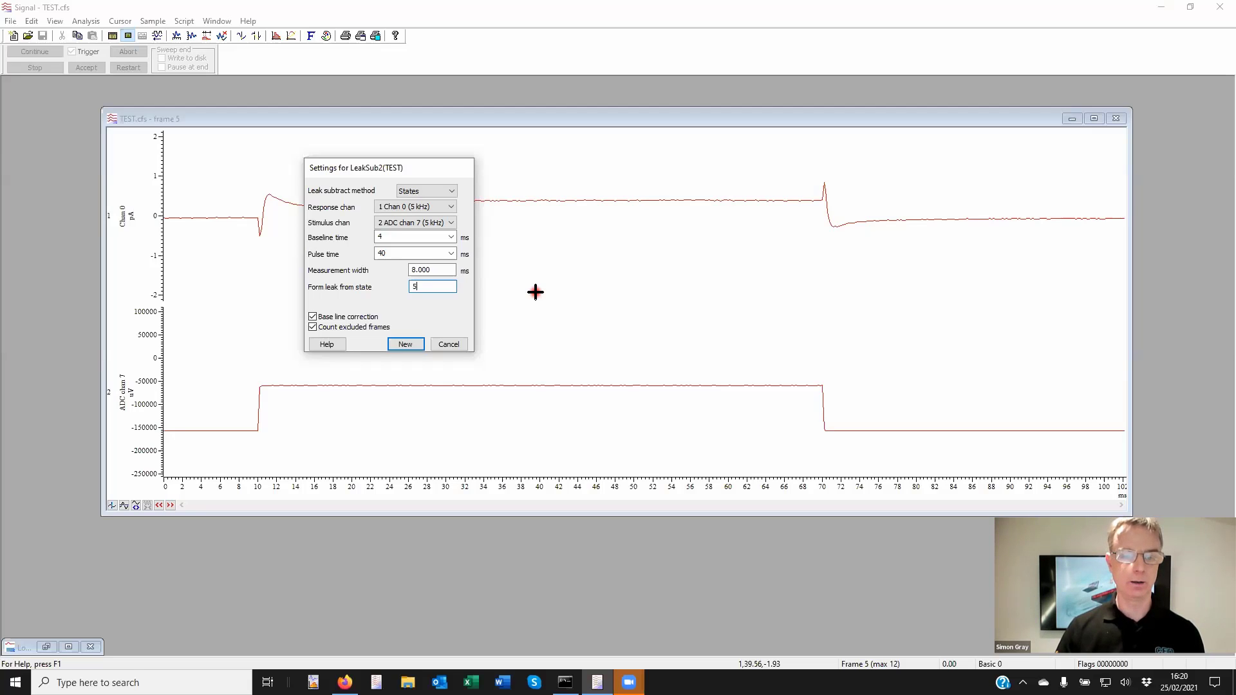
{"action": "left_click", "coordinate": [453, 347]}
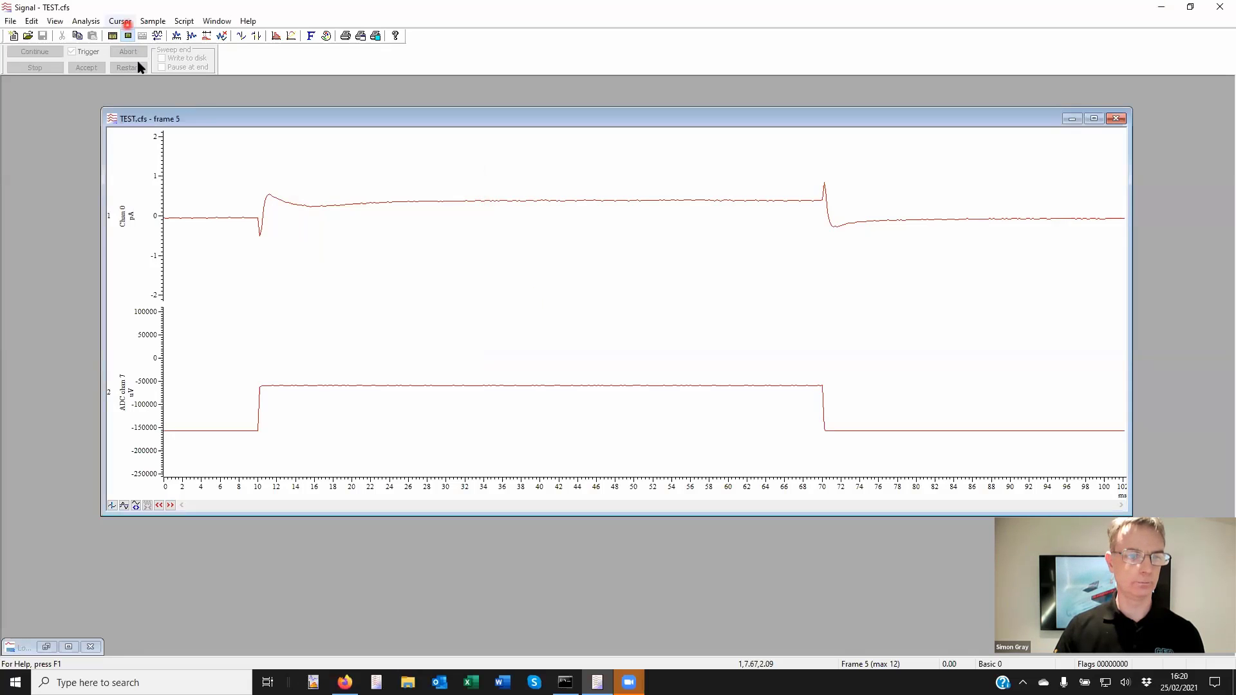
{"action": "left_click", "coordinate": [84, 22]}
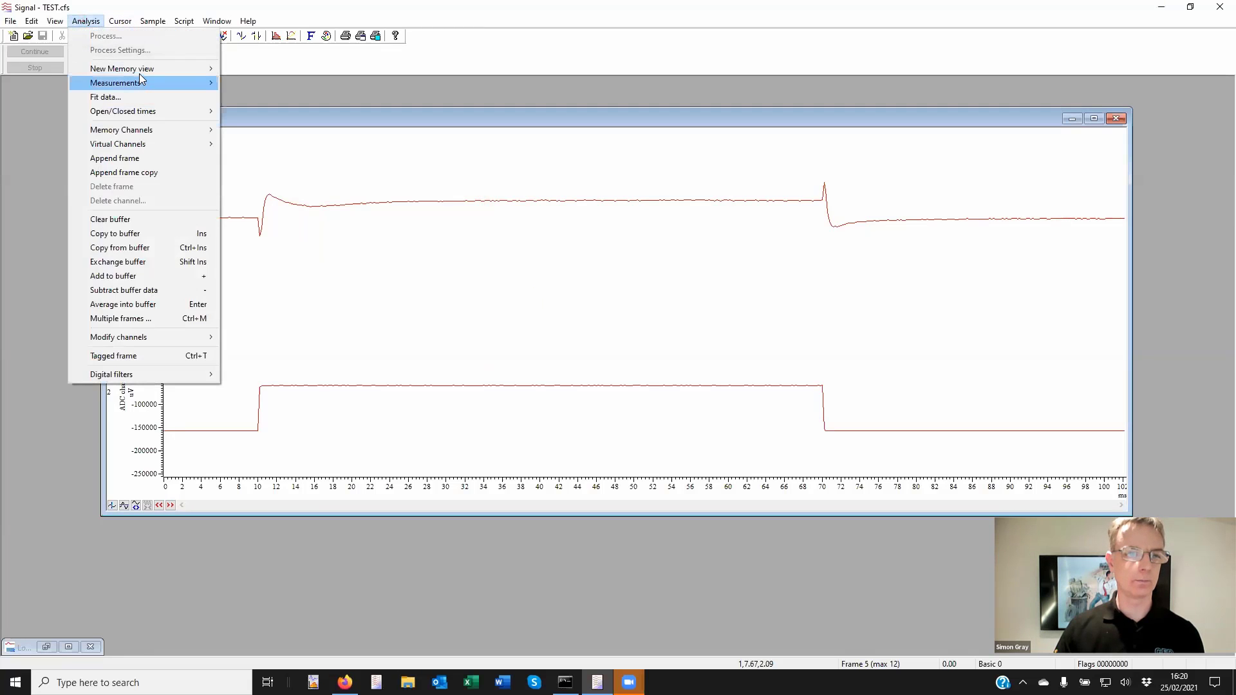
{"action": "mouse_move", "coordinate": [143, 70]}
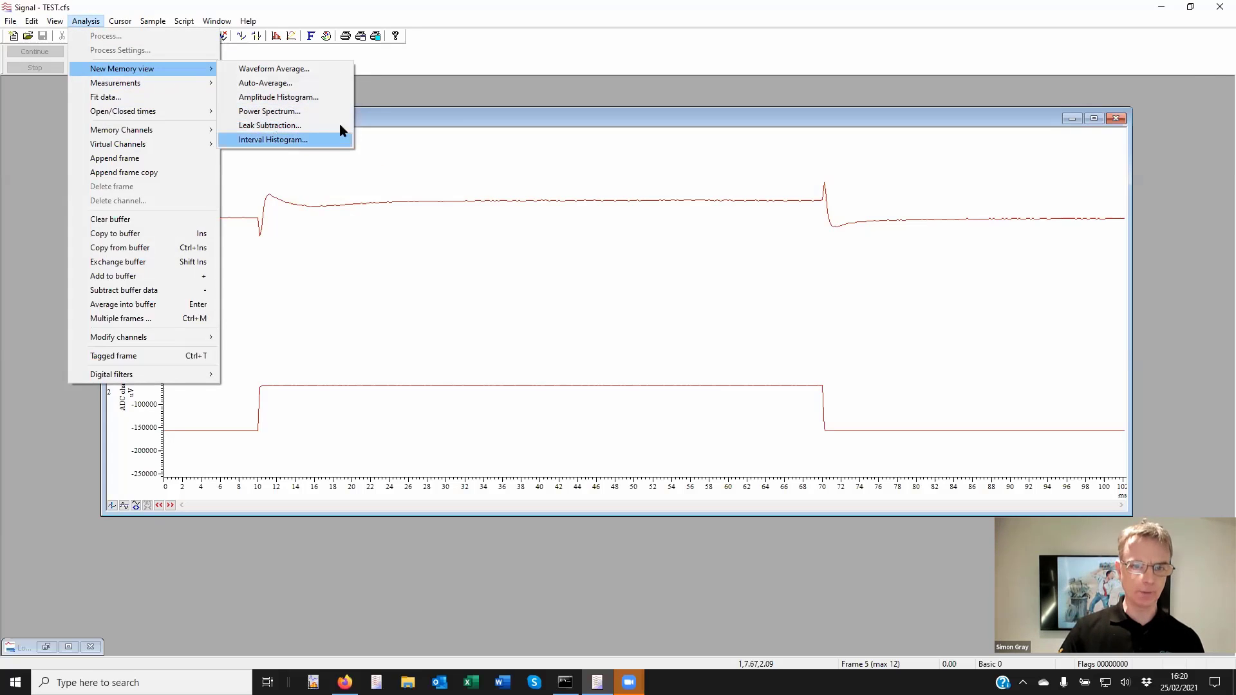
{"action": "left_click", "coordinate": [365, 119]}
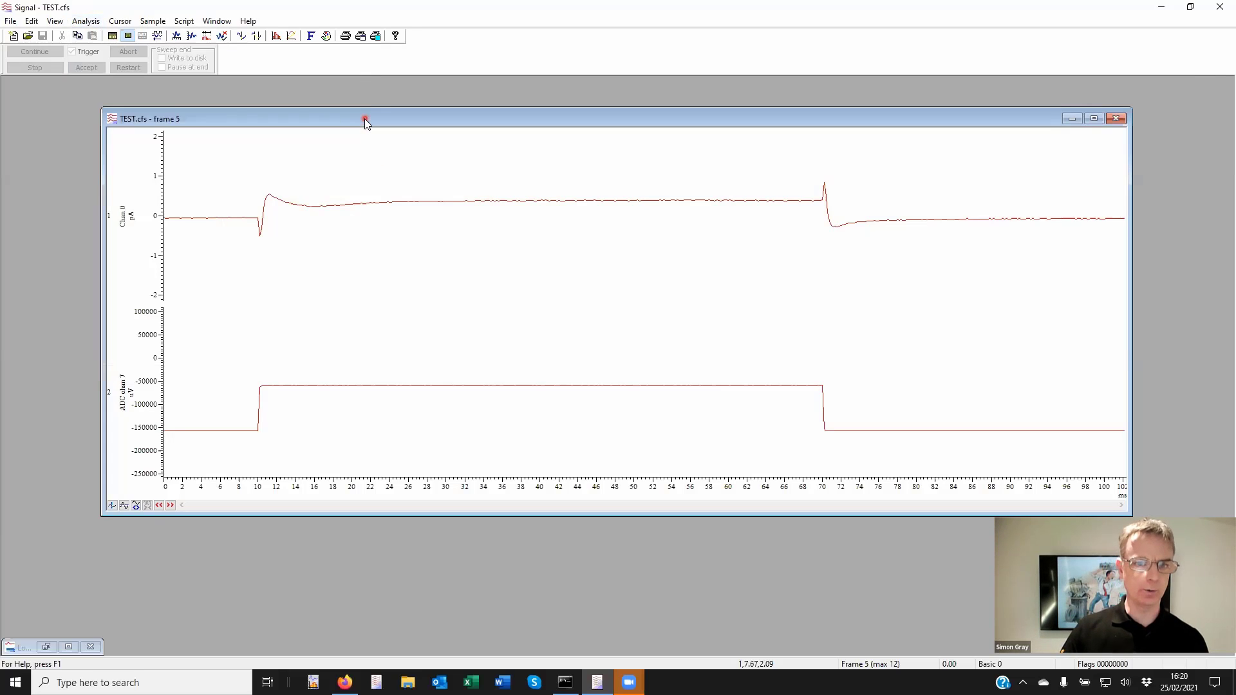
Close TEST.cfs and open the recent data file Actions.CFS.
{"action": "left_click", "coordinate": [115, 120]}
{"action": "left_click", "coordinate": [110, 119]}
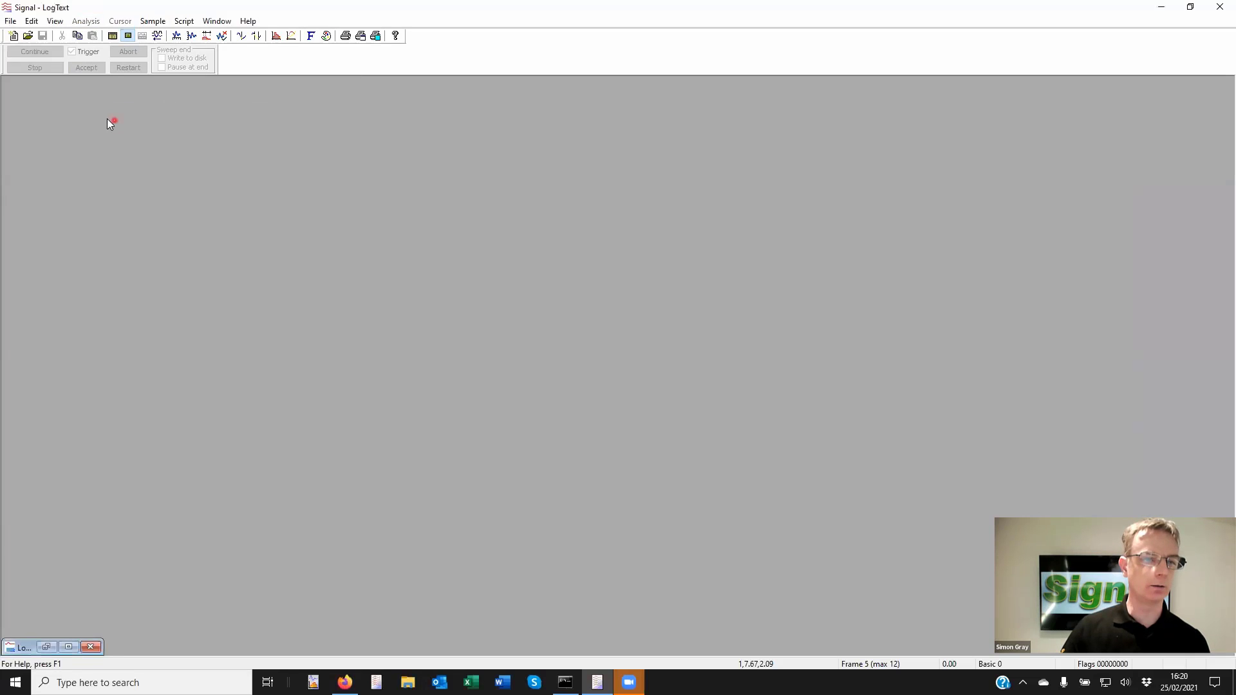
{"action": "left_click", "coordinate": [9, 23]}
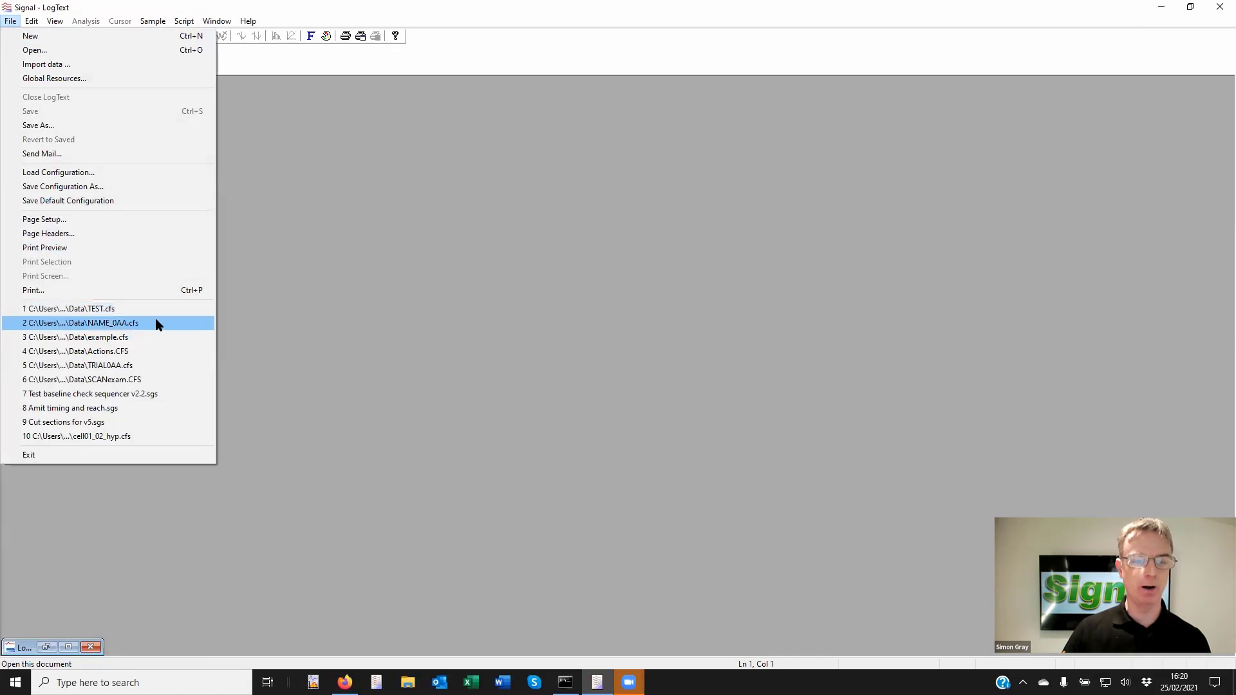
{"action": "left_click", "coordinate": [143, 350]}
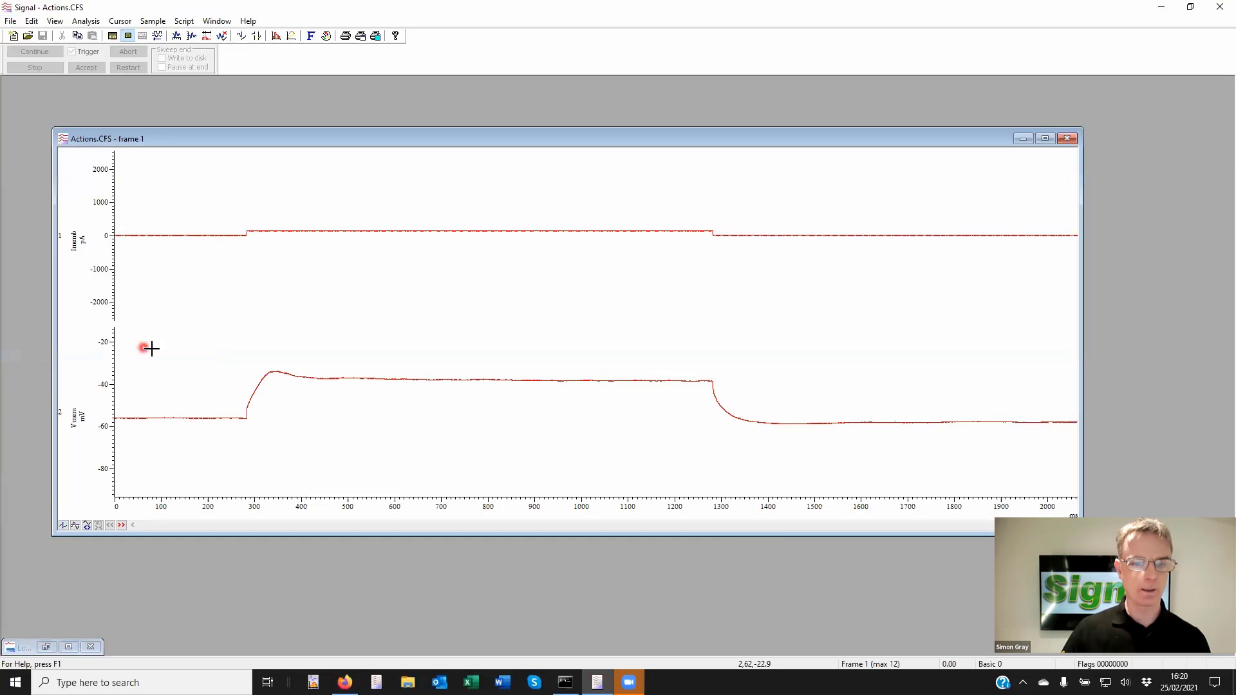
Advance Actions.CFS to frame 8 and widen the vertical scale of the Vmem channel to span beyond 0 to -100 mV.
{"action": "left_click", "coordinate": [121, 524]}
{"action": "left_click", "coordinate": [121, 524]}
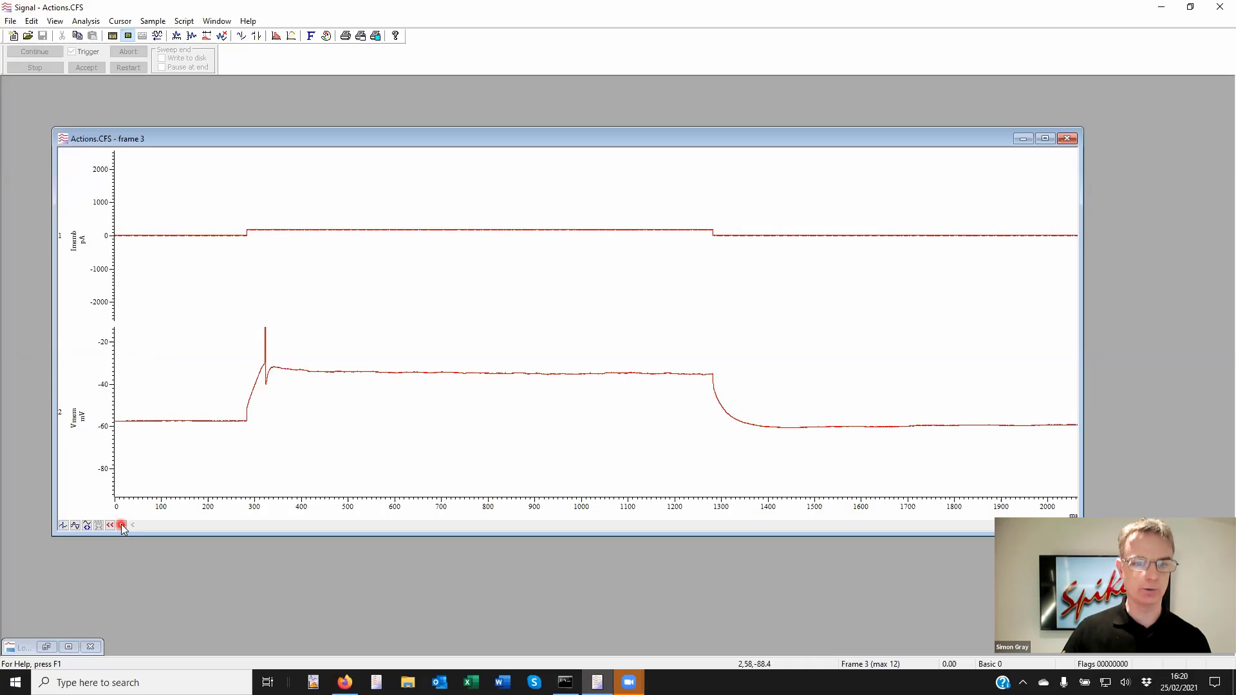
{"action": "left_click", "coordinate": [121, 525]}
{"action": "left_click", "coordinate": [121, 525]}
{"action": "left_click", "coordinate": [121, 525]}
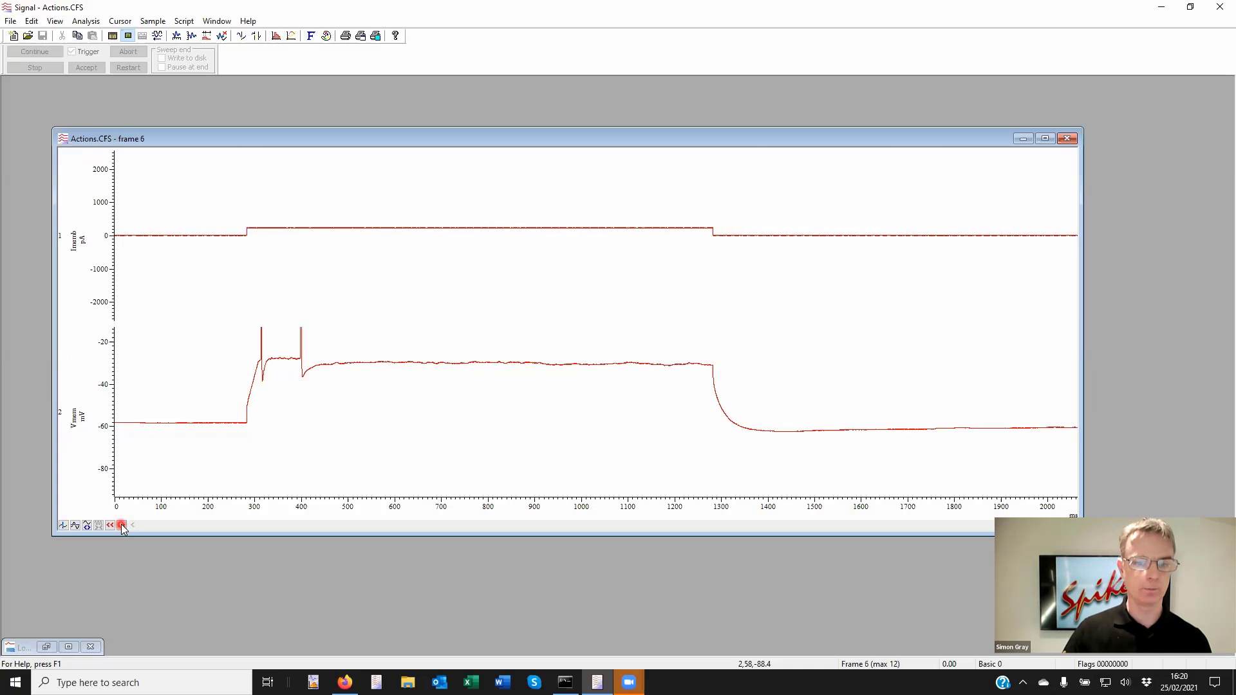
{"action": "left_click", "coordinate": [121, 525]}
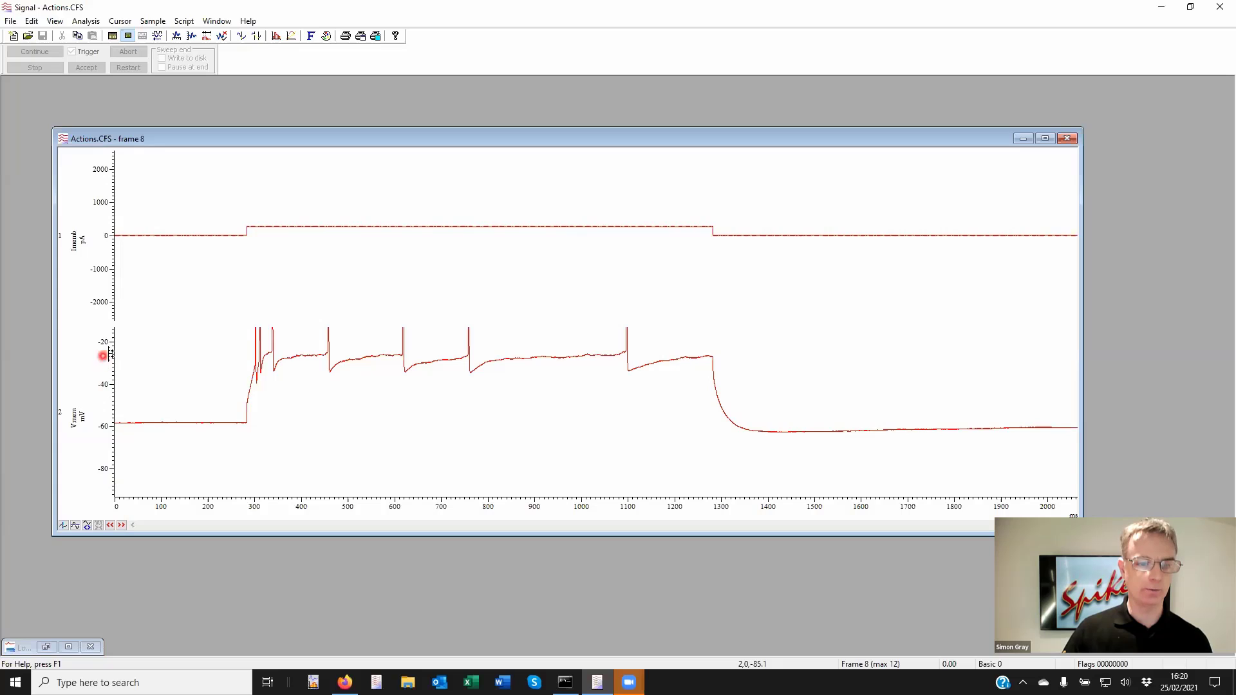
{"action": "left_click_drag", "start_coordinate": [108, 372], "coordinate": [116, 387]}
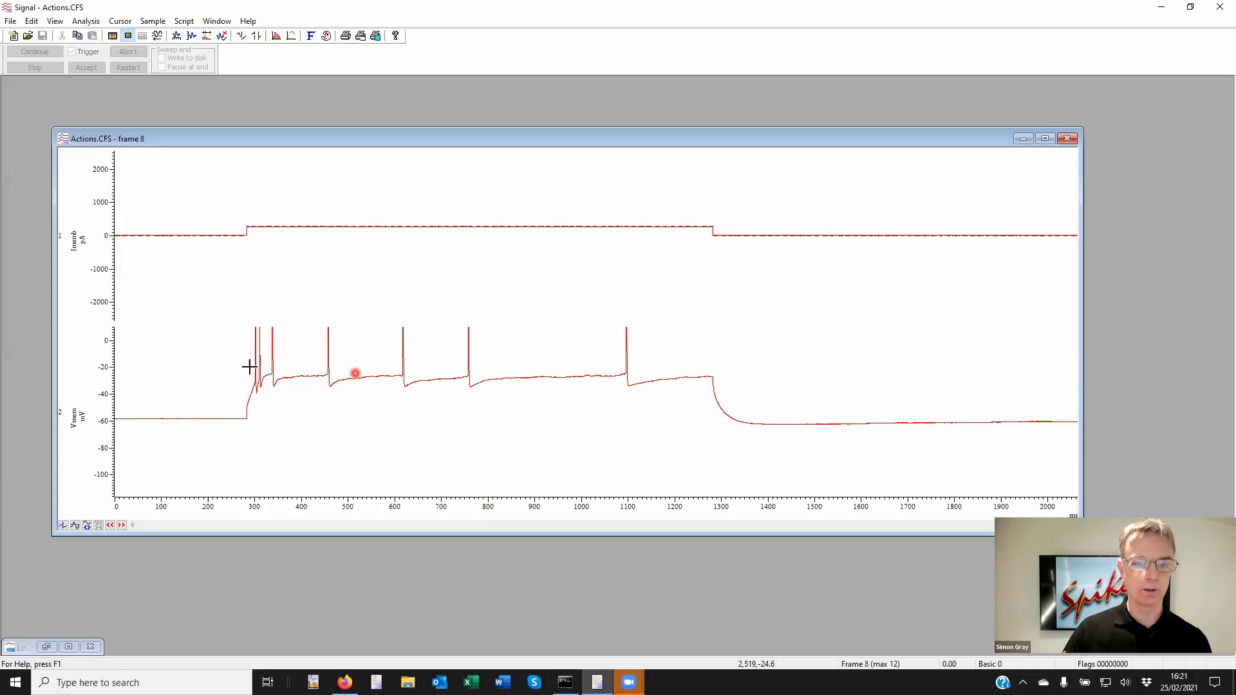
Create a Marker memory channel titled Mem in Actions.CFS and open its data import settings.
{"action": "left_click", "coordinate": [86, 23]}
{"action": "mouse_move", "coordinate": [115, 130]}
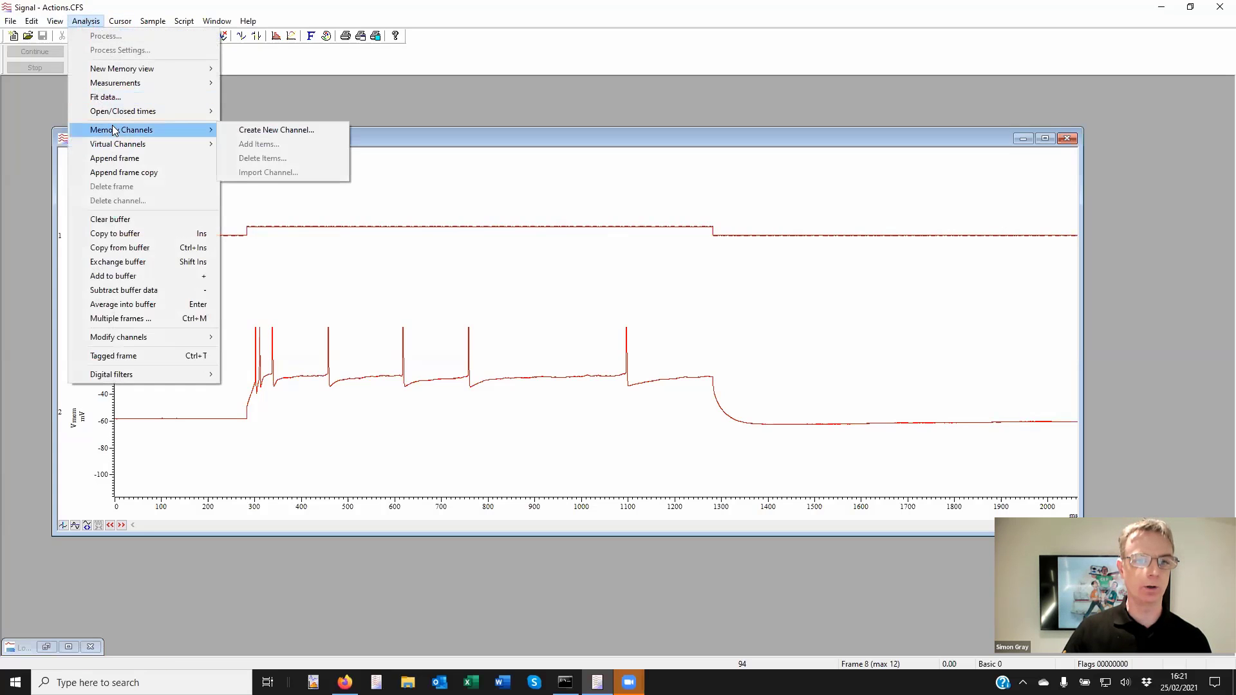
{"action": "left_click", "coordinate": [273, 130]}
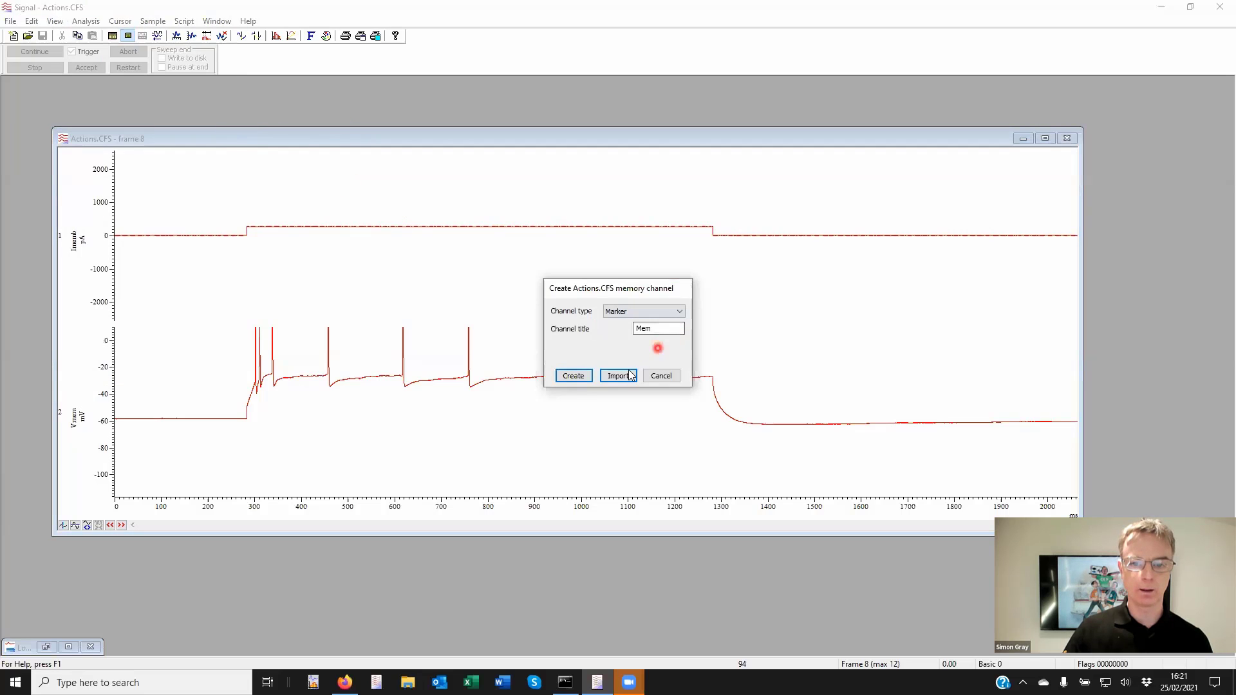
{"action": "left_click", "coordinate": [620, 376]}
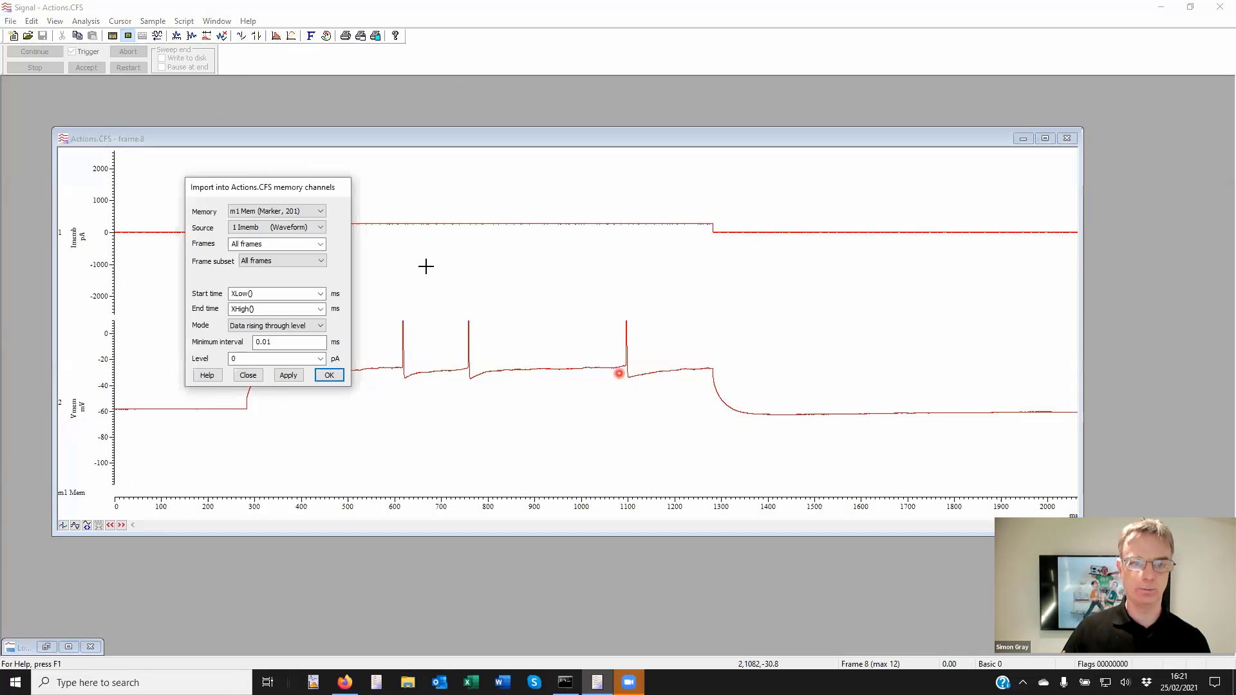
Import events into the Mem channel from the 2 Vmem waveform over all frames, using Peaks mode with a size of 2 mV.
{"action": "left_click", "coordinate": [316, 229]}
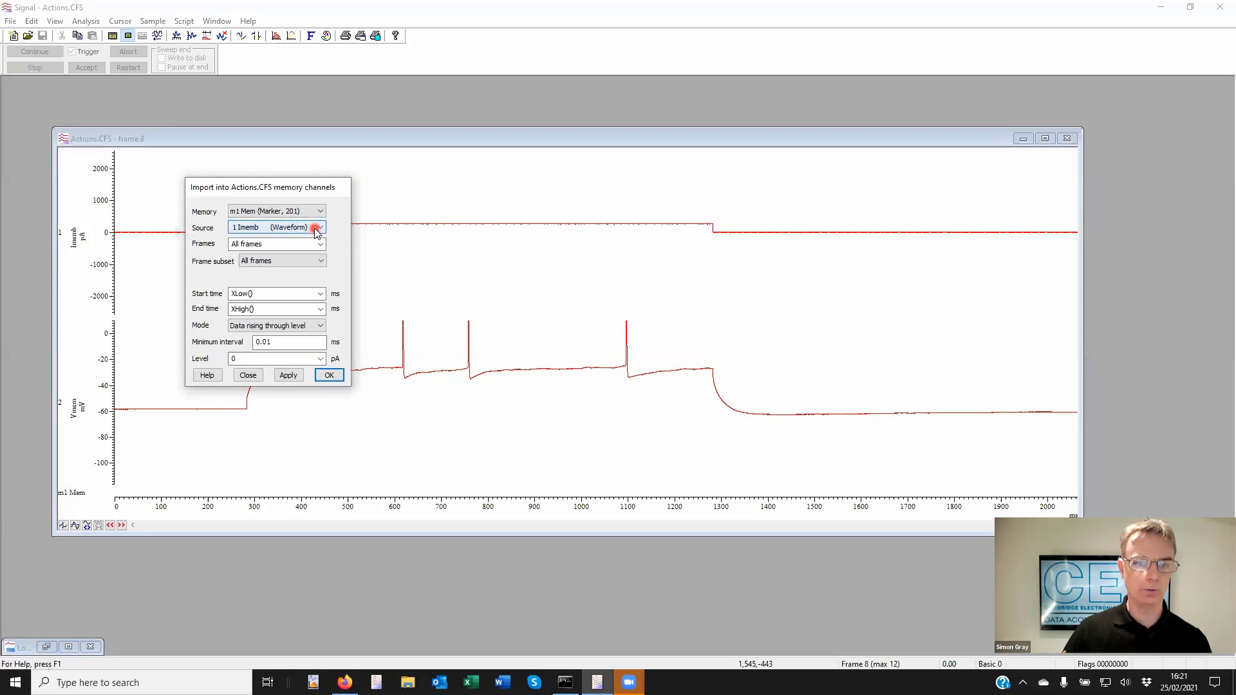
{"action": "left_click", "coordinate": [305, 245]}
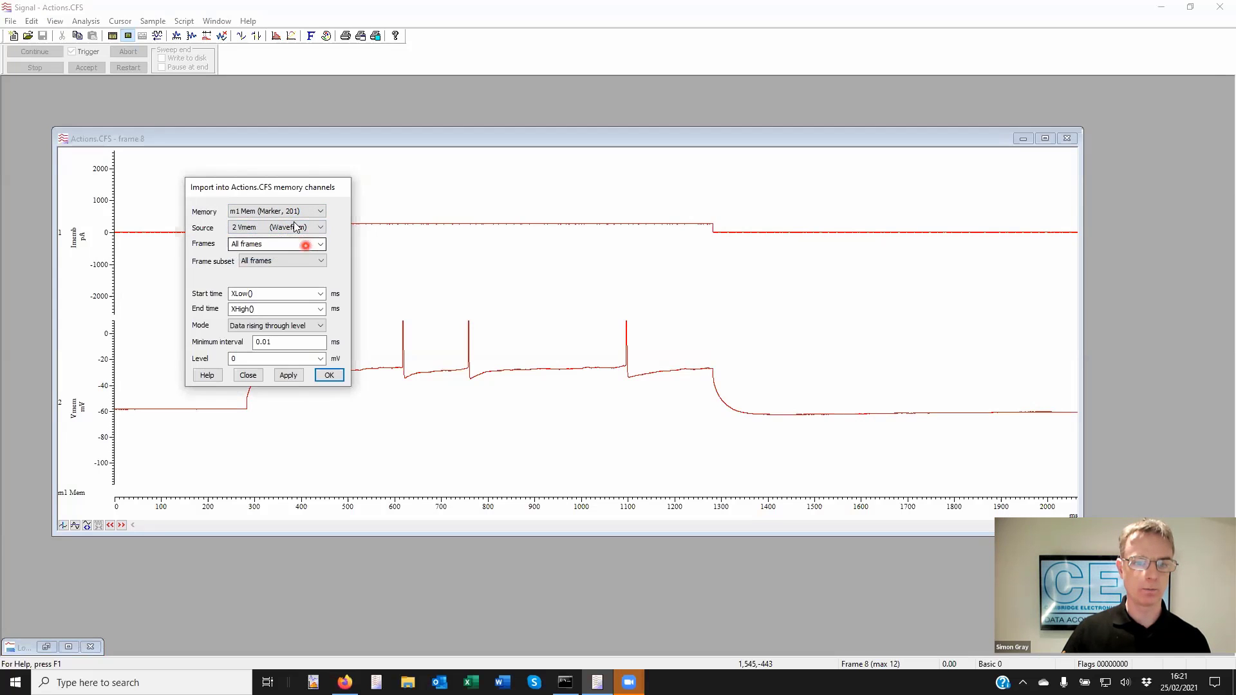
{"action": "left_click", "coordinate": [283, 187]}
{"action": "left_click_drag", "start_coordinate": [284, 187], "coordinate": [326, 59]}
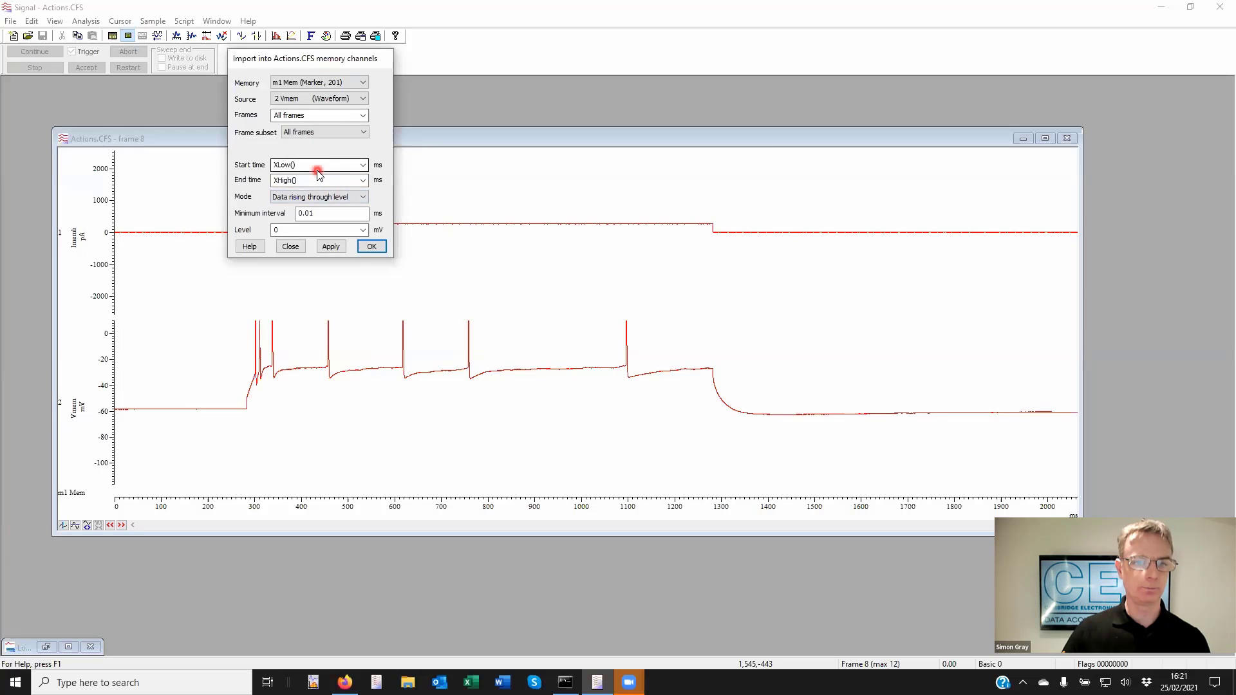
{"action": "left_click", "coordinate": [358, 197]}
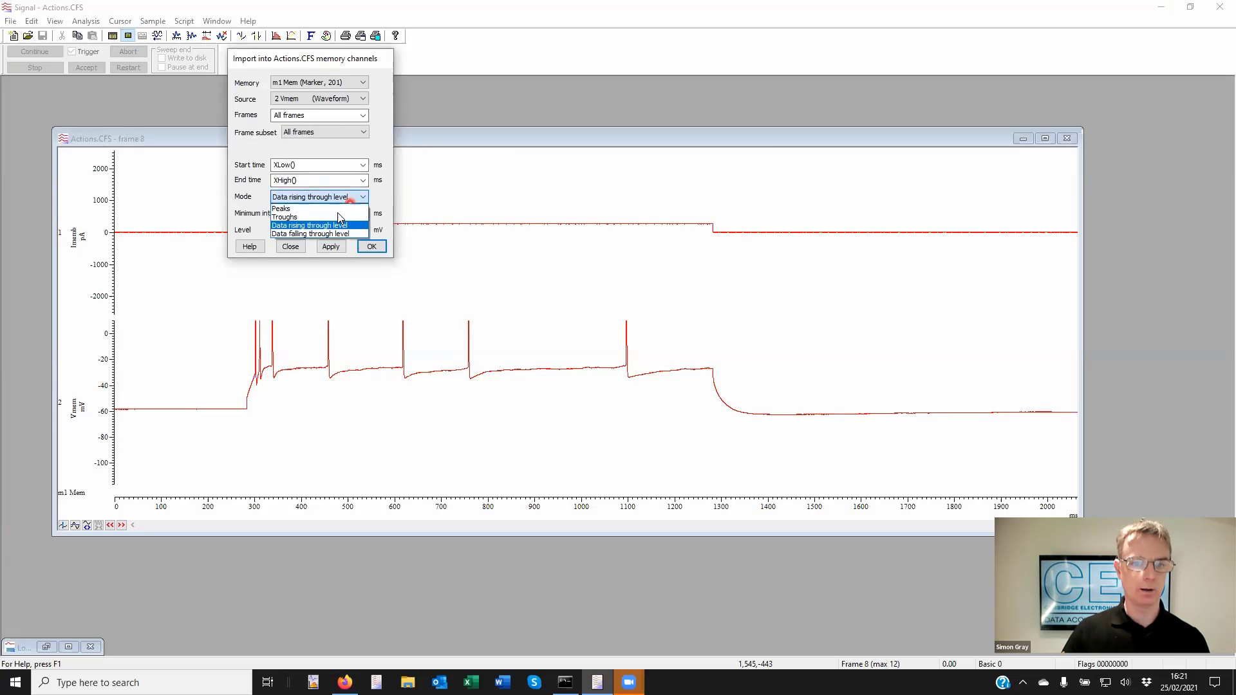
{"action": "left_click", "coordinate": [334, 209]}
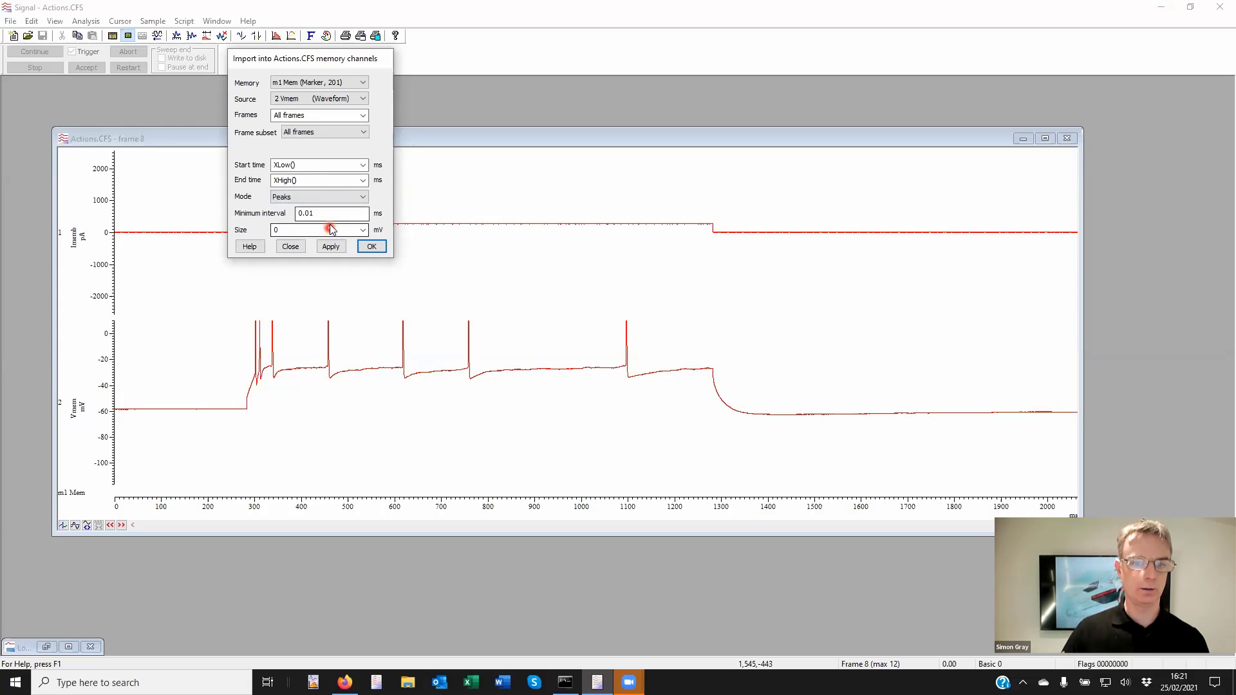
{"action": "double_click", "coordinate": [303, 230]}
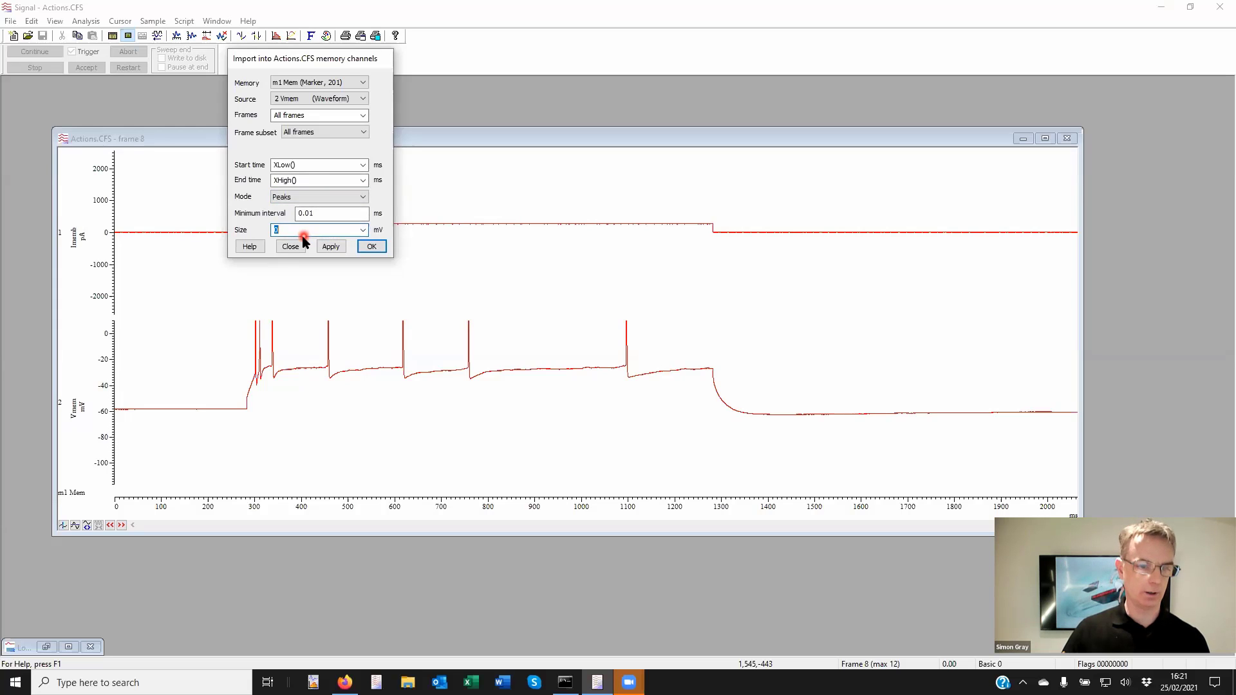
{"action": "type", "text": "2"}
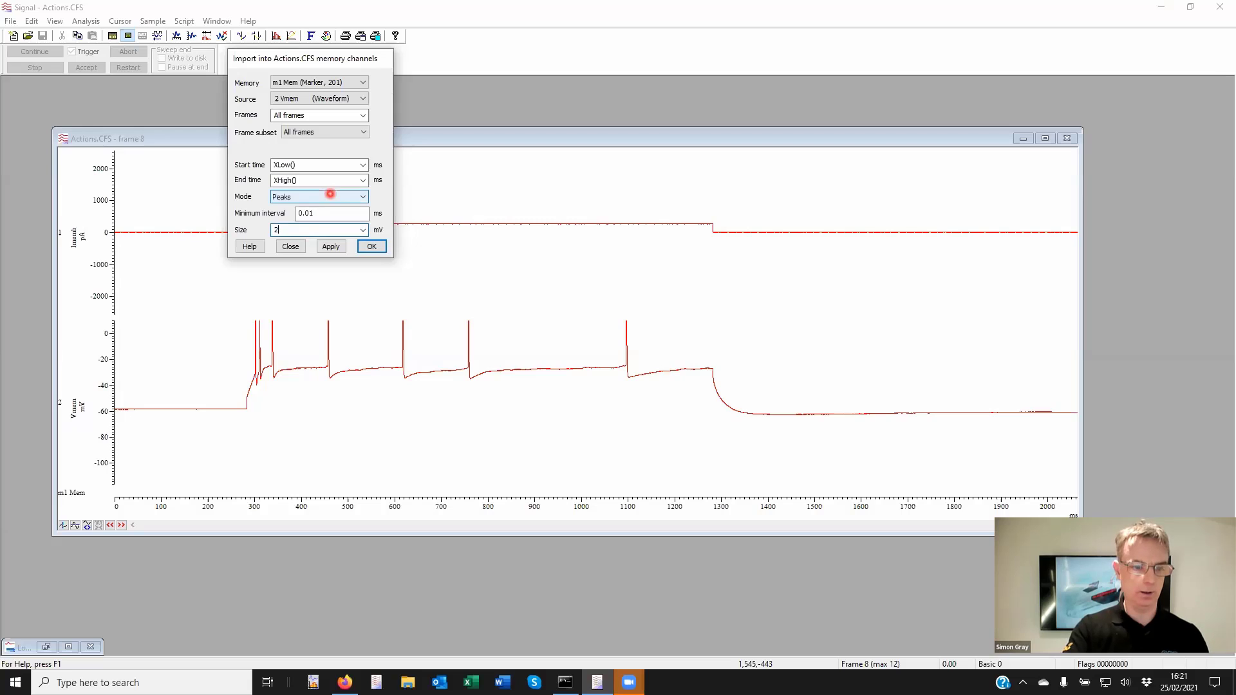
{"action": "left_click", "coordinate": [372, 247]}
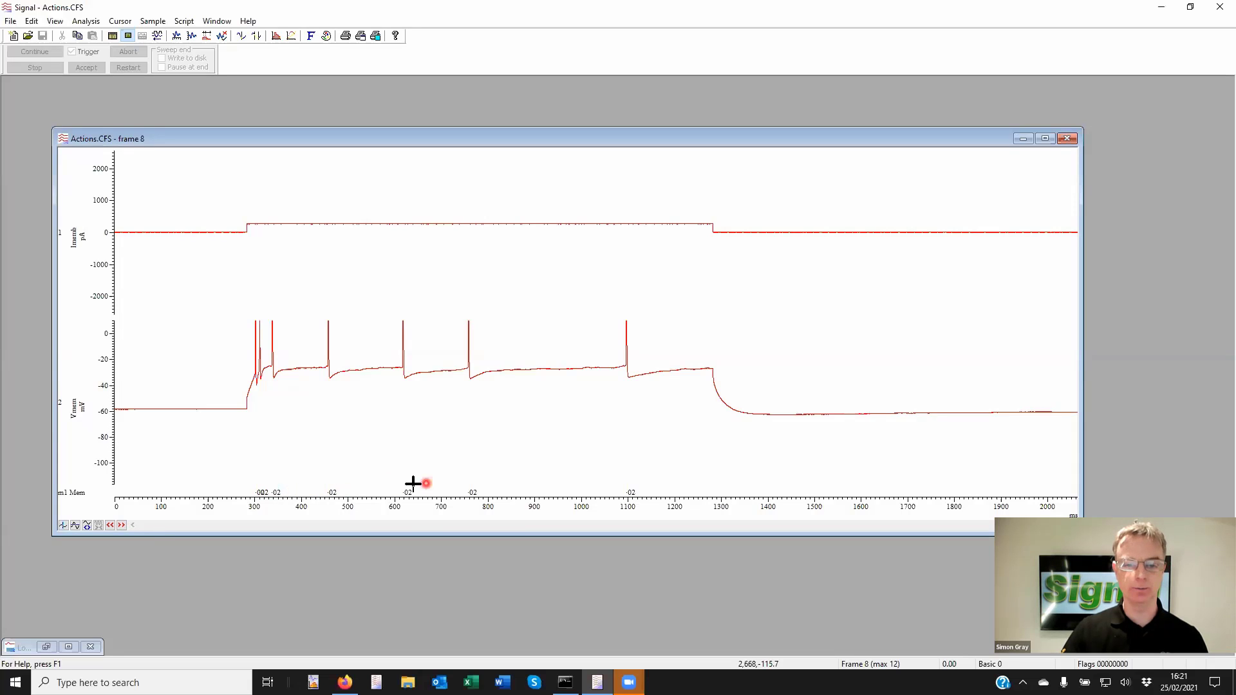
Go back to frame 6 and create a new interval histogram memory view using the m1 Mem channel.
{"action": "left_click", "coordinate": [111, 525]}
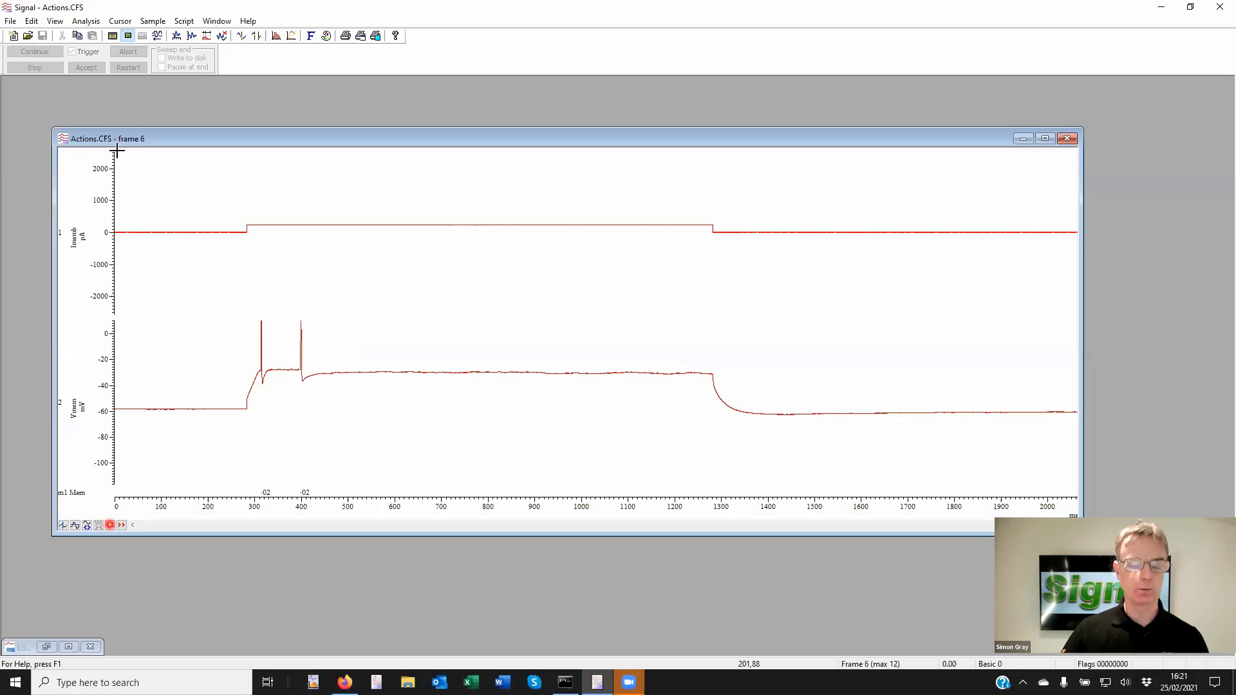
{"action": "left_click", "coordinate": [92, 23]}
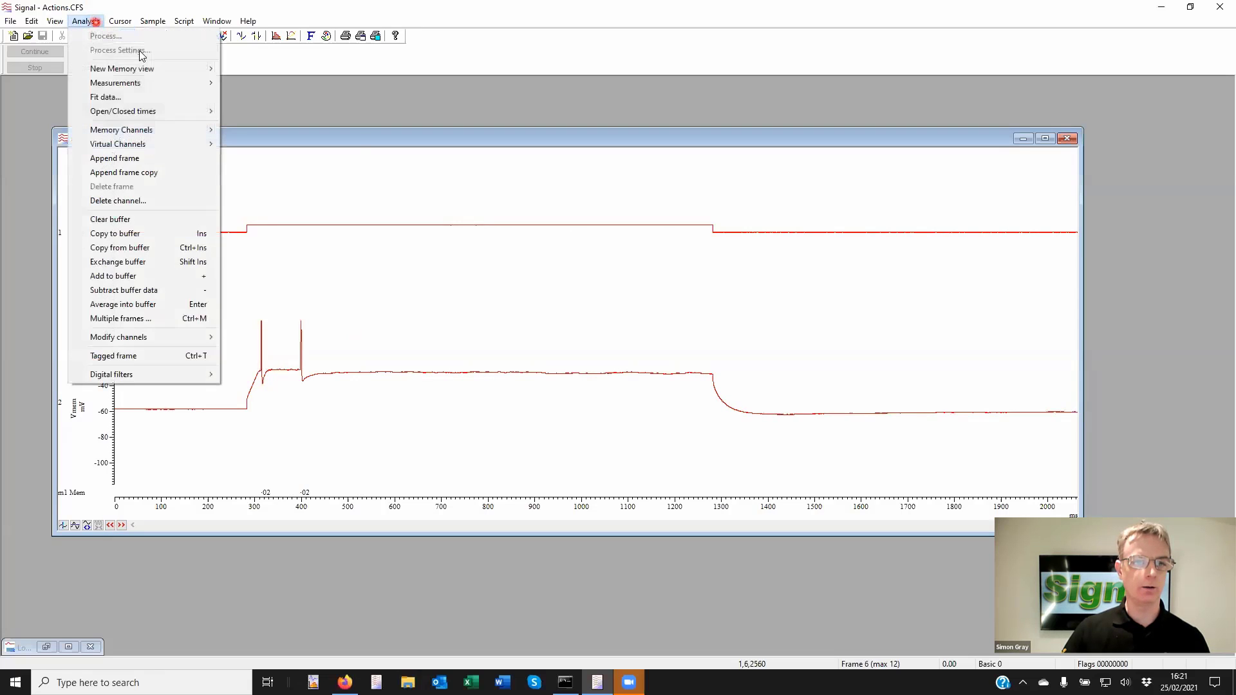
{"action": "mouse_move", "coordinate": [130, 68]}
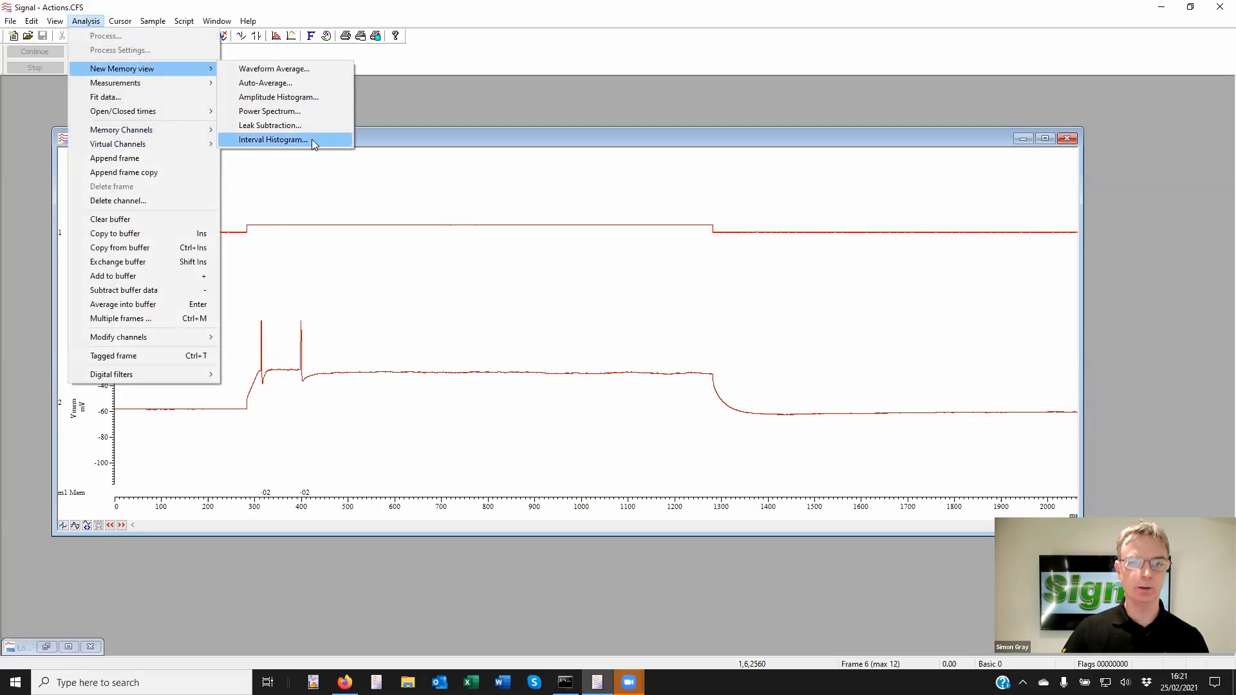
{"action": "left_click", "coordinate": [312, 139]}
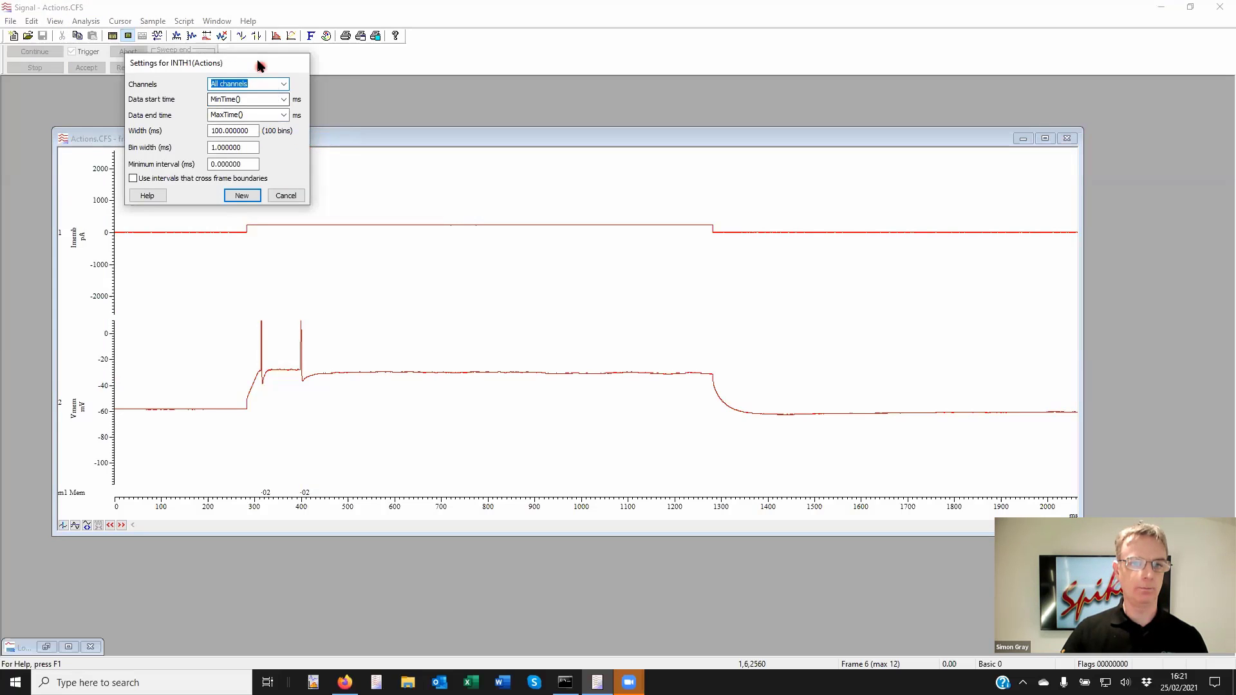
{"action": "left_click_drag", "start_coordinate": [386, 100], "coordinate": [389, 91]}
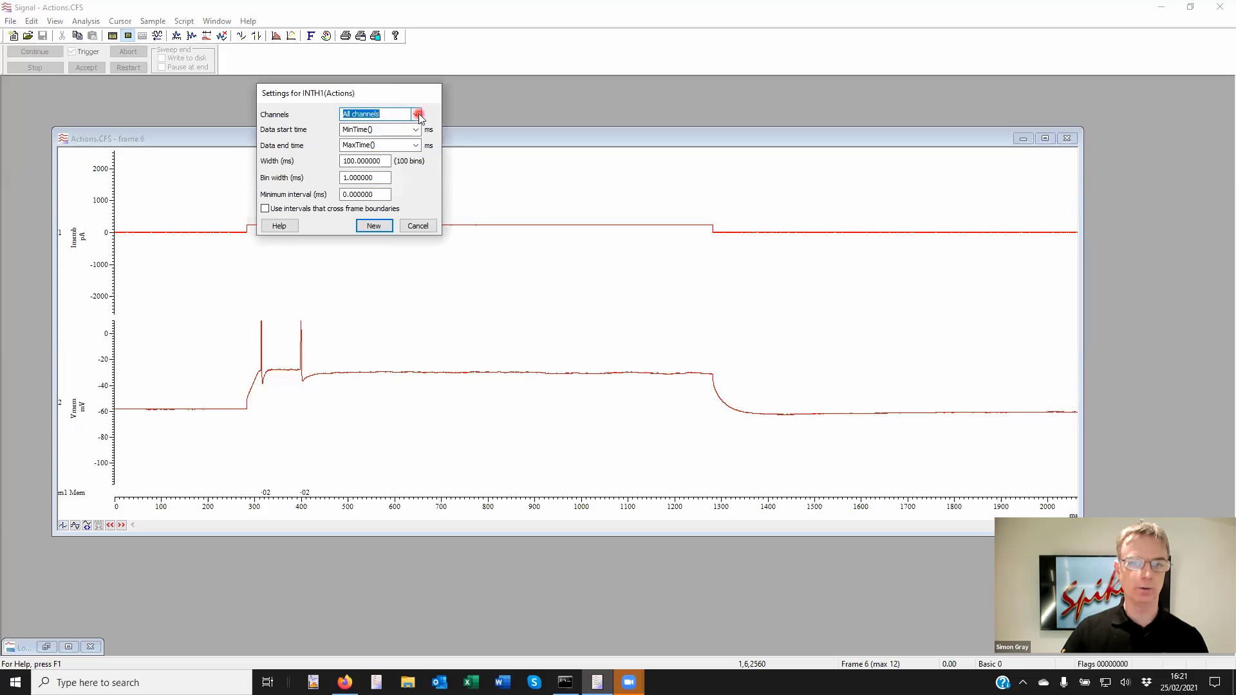
{"action": "left_click", "coordinate": [415, 114]}
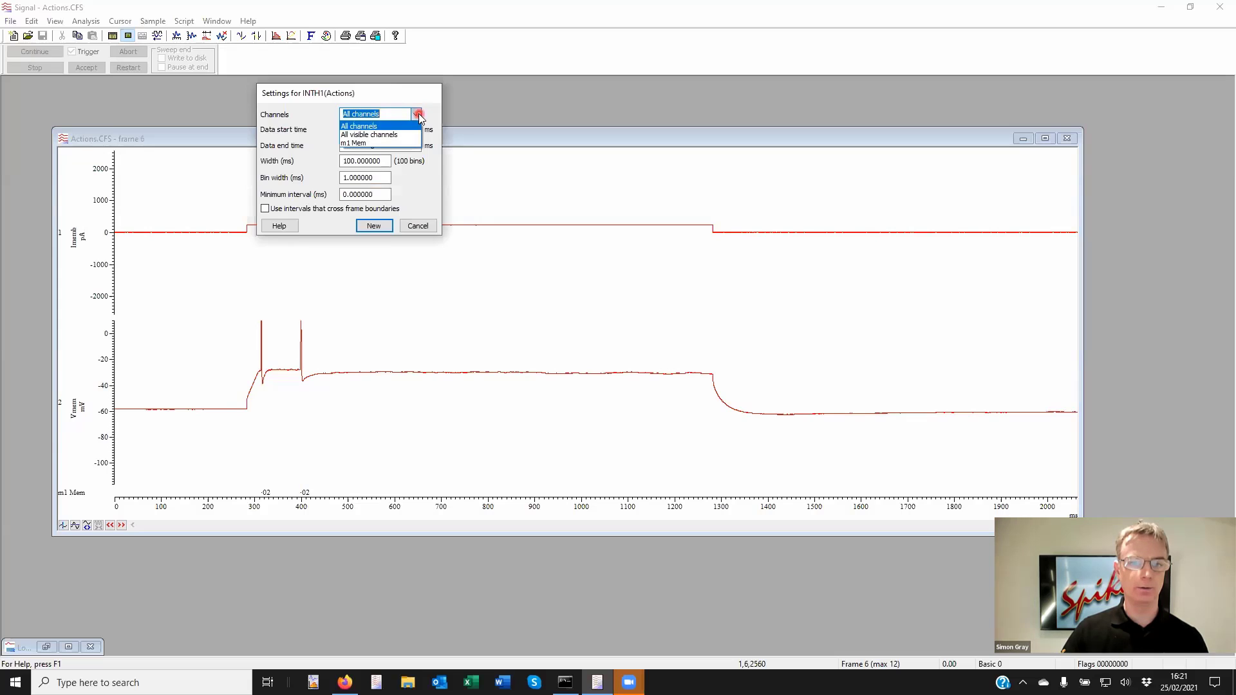
{"action": "left_click", "coordinate": [397, 143]}
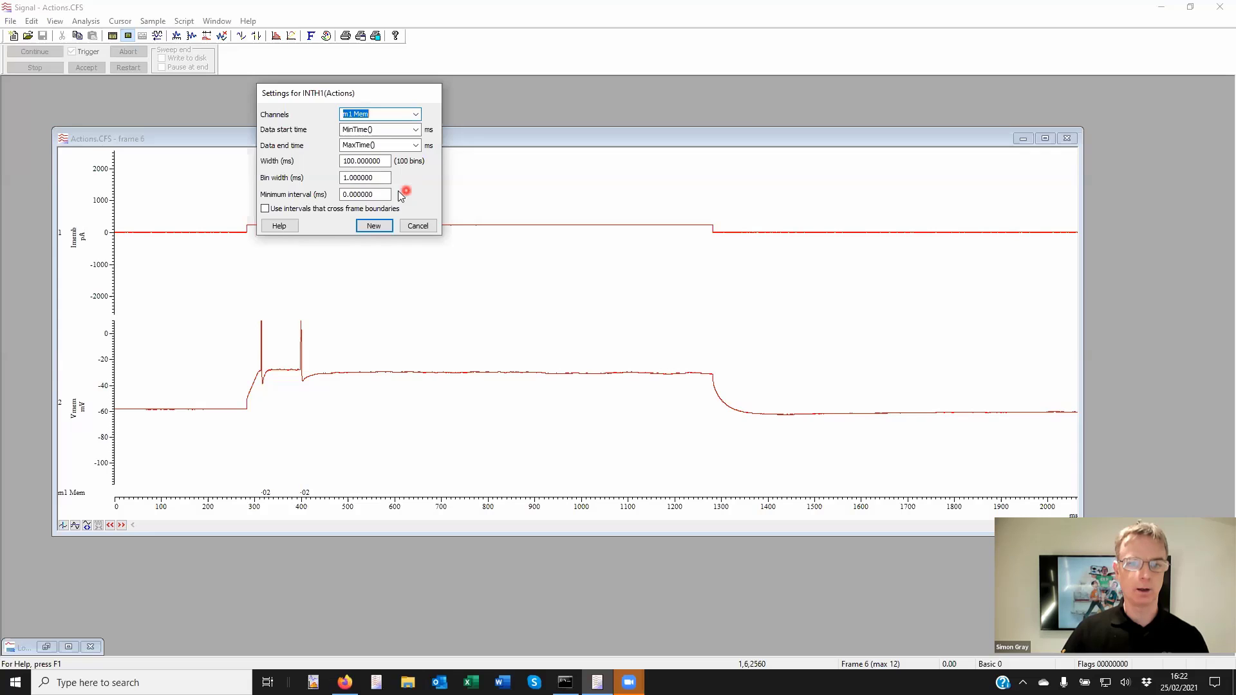
{"action": "left_click", "coordinate": [378, 180]}
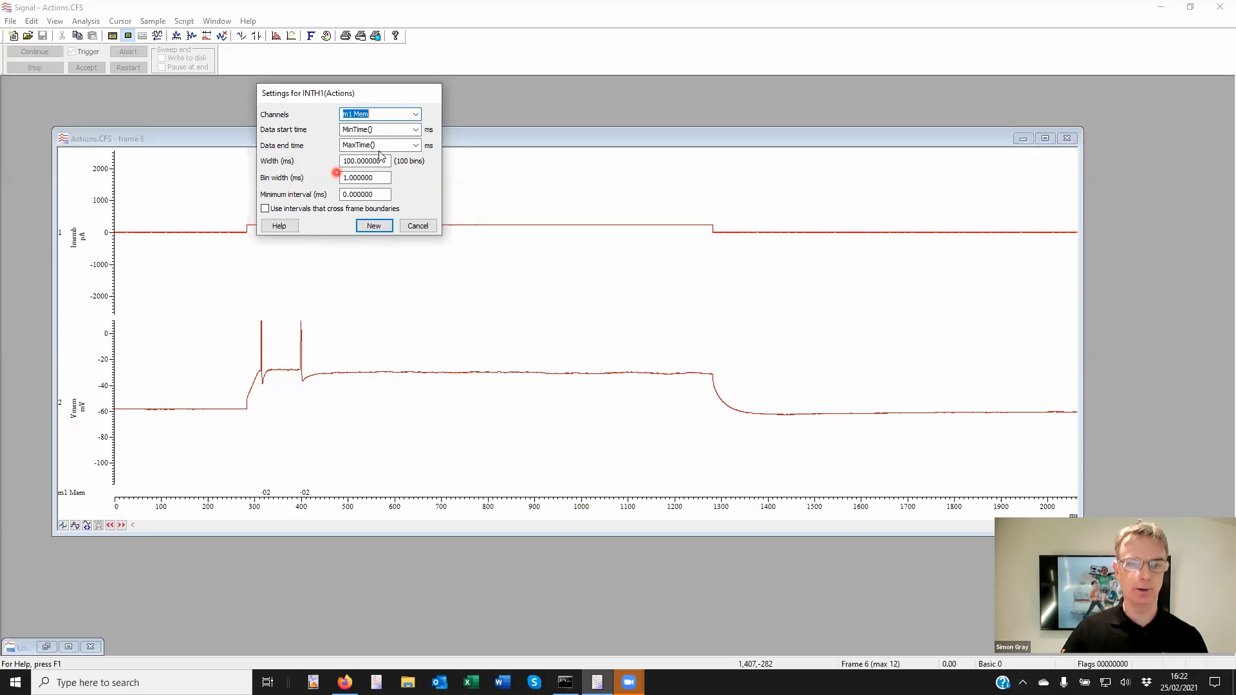
{"action": "left_click", "coordinate": [374, 226]}
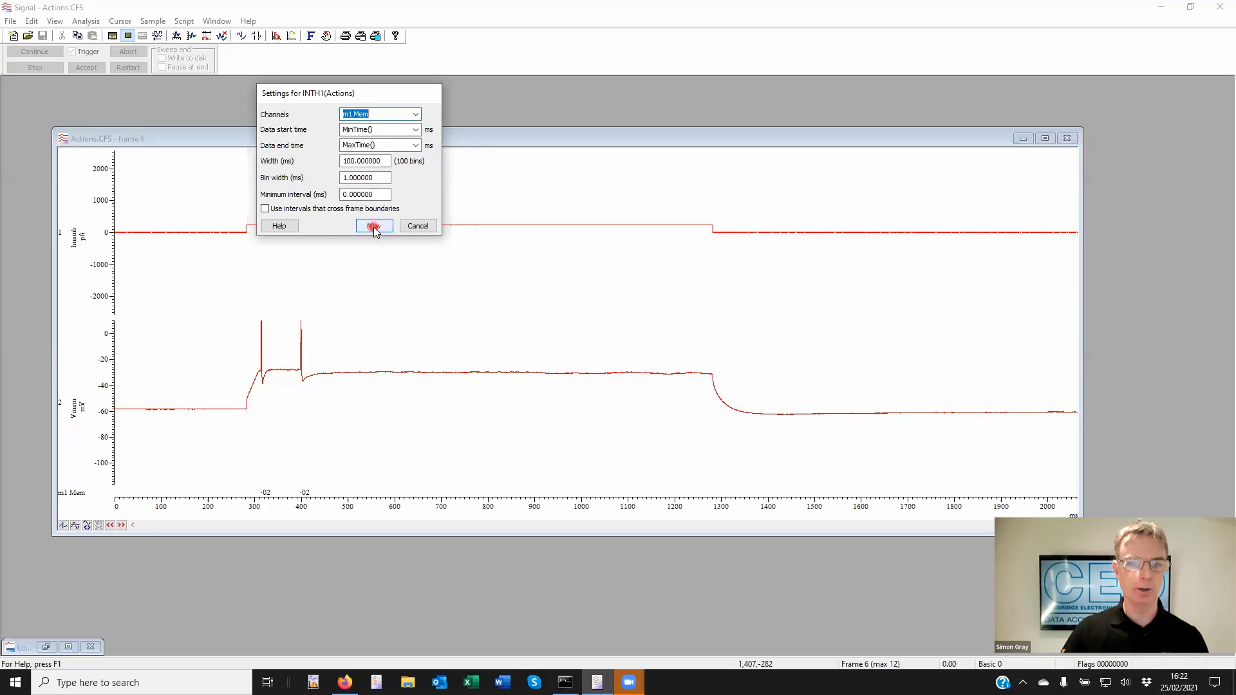
Generate the interval histogram of the m1 Mem channel with a 100 ms width and 1 ms bins.
{"action": "left_click", "coordinate": [404, 171]}
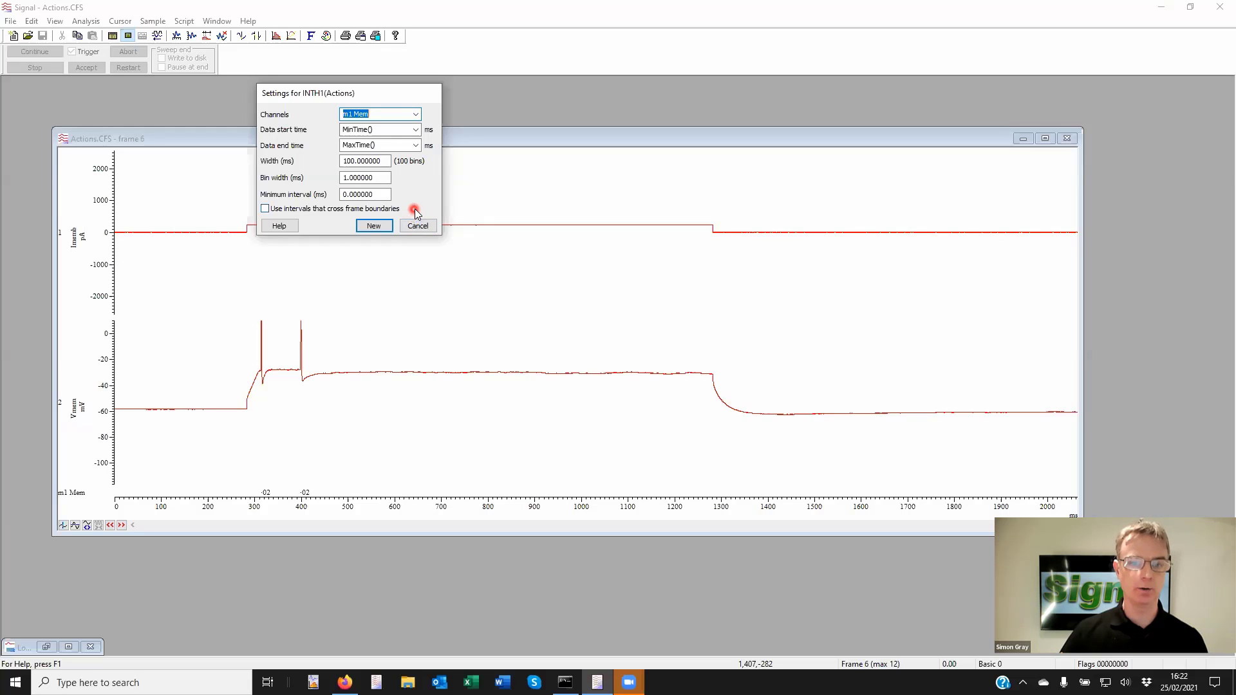
{"action": "left_click", "coordinate": [376, 228]}
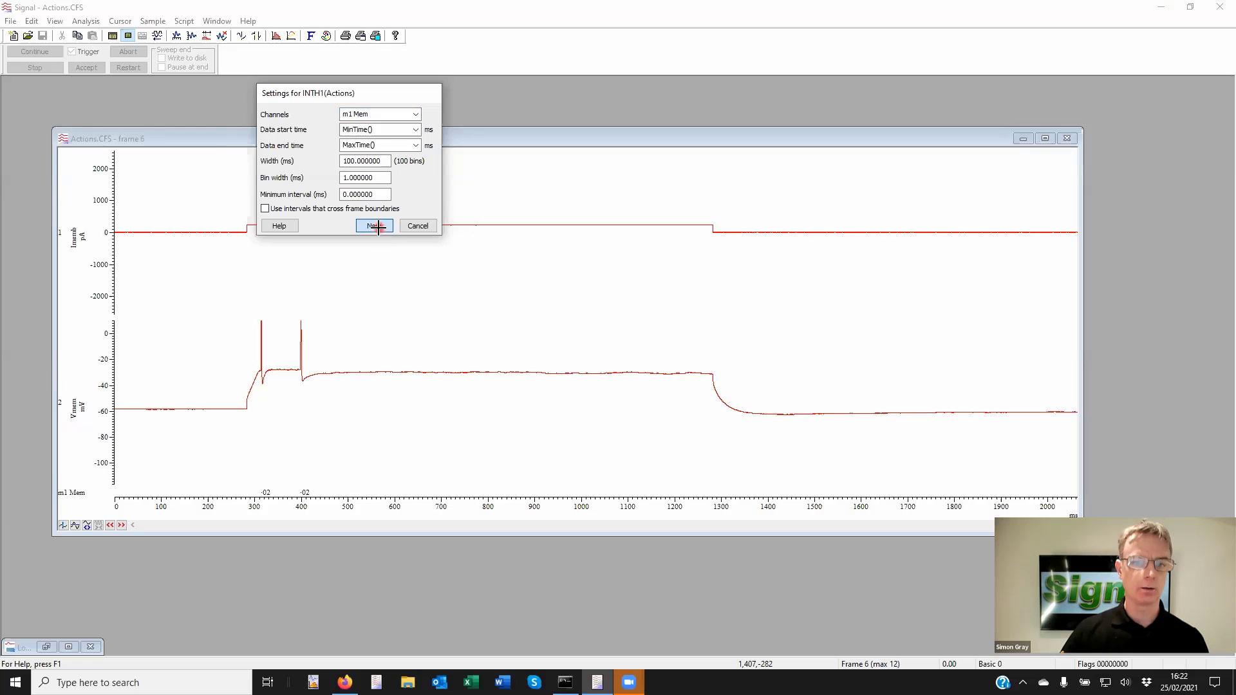
{"action": "left_click", "coordinate": [64, 218]}
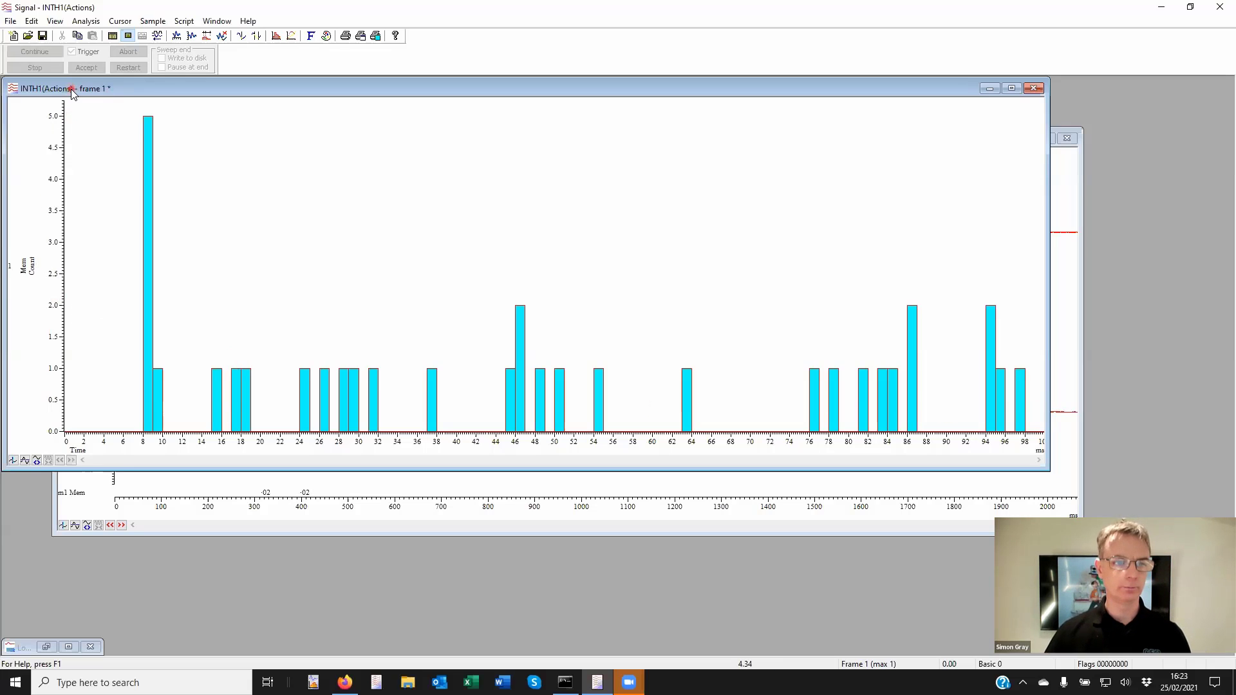
Close the interval histogram without saving it and move the Actions.CFS window up slightly.
{"action": "left_click_drag", "start_coordinate": [71, 89], "coordinate": [129, 115]}
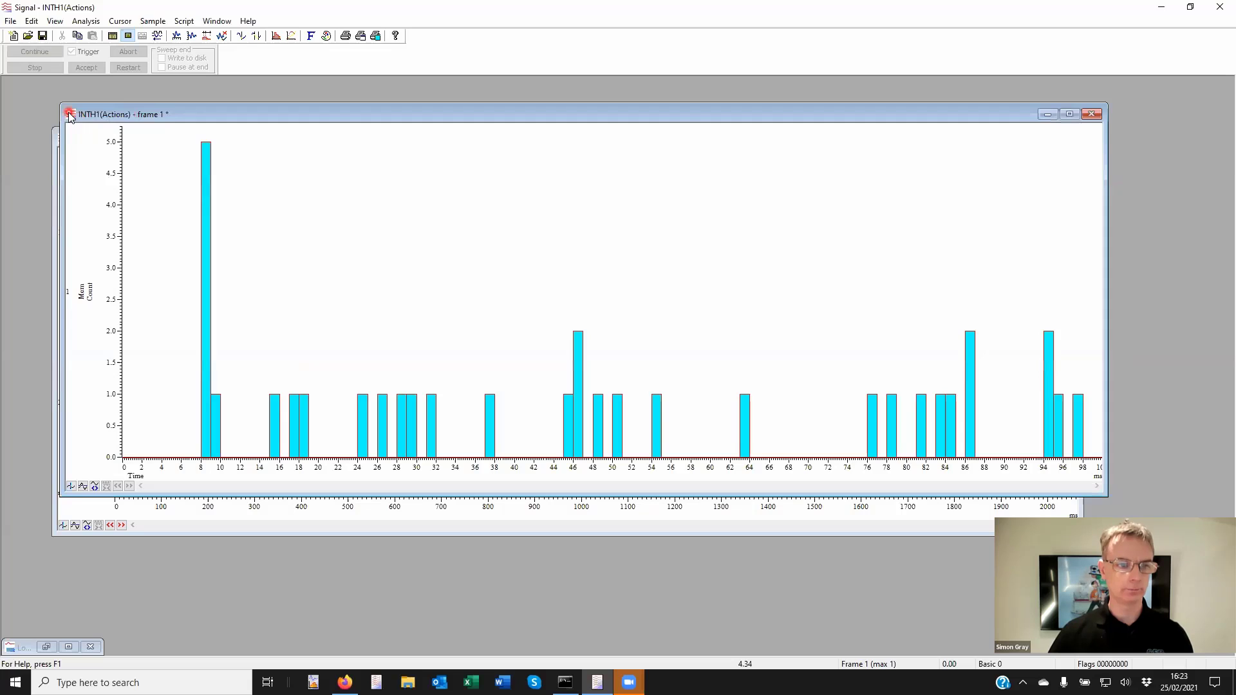
{"action": "double_click", "coordinate": [69, 116]}
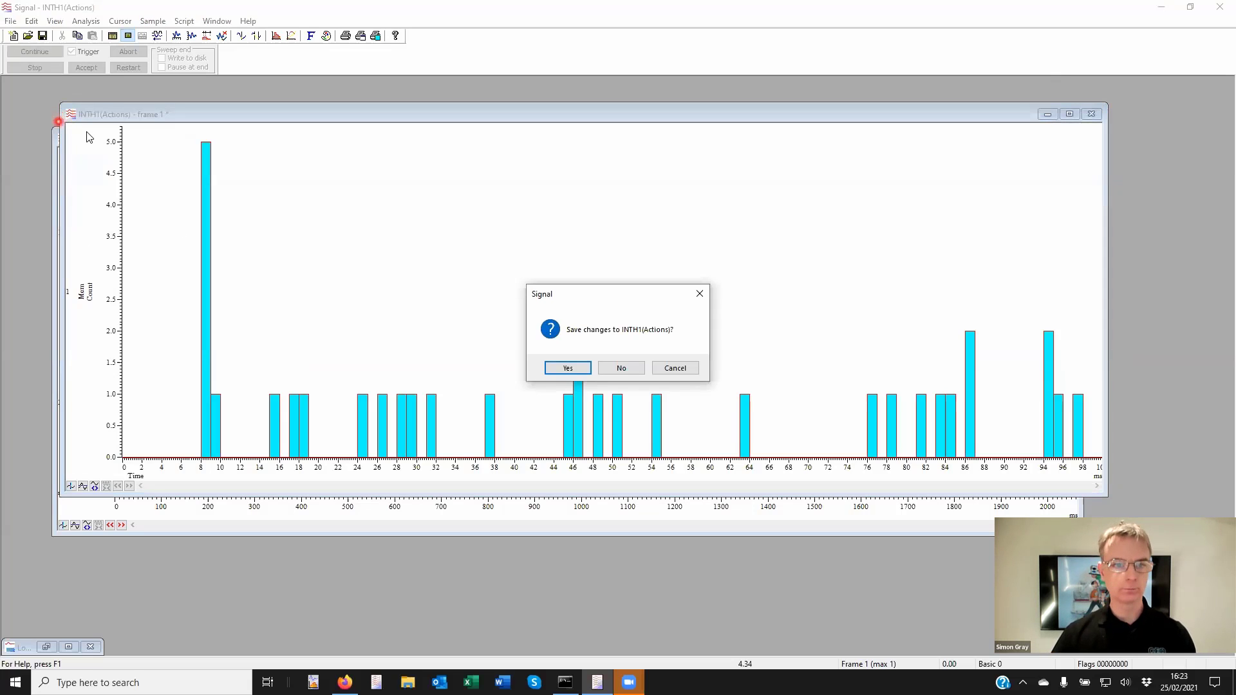
{"action": "left_click", "coordinate": [621, 368]}
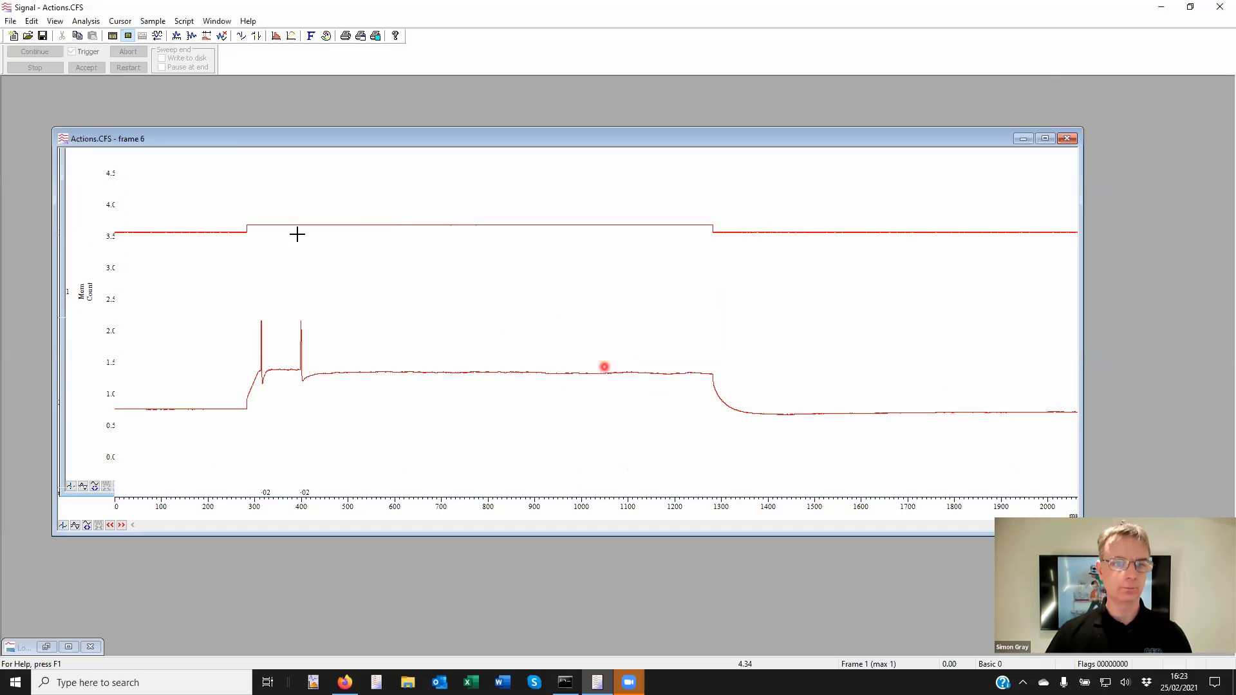
{"action": "left_click", "coordinate": [232, 142]}
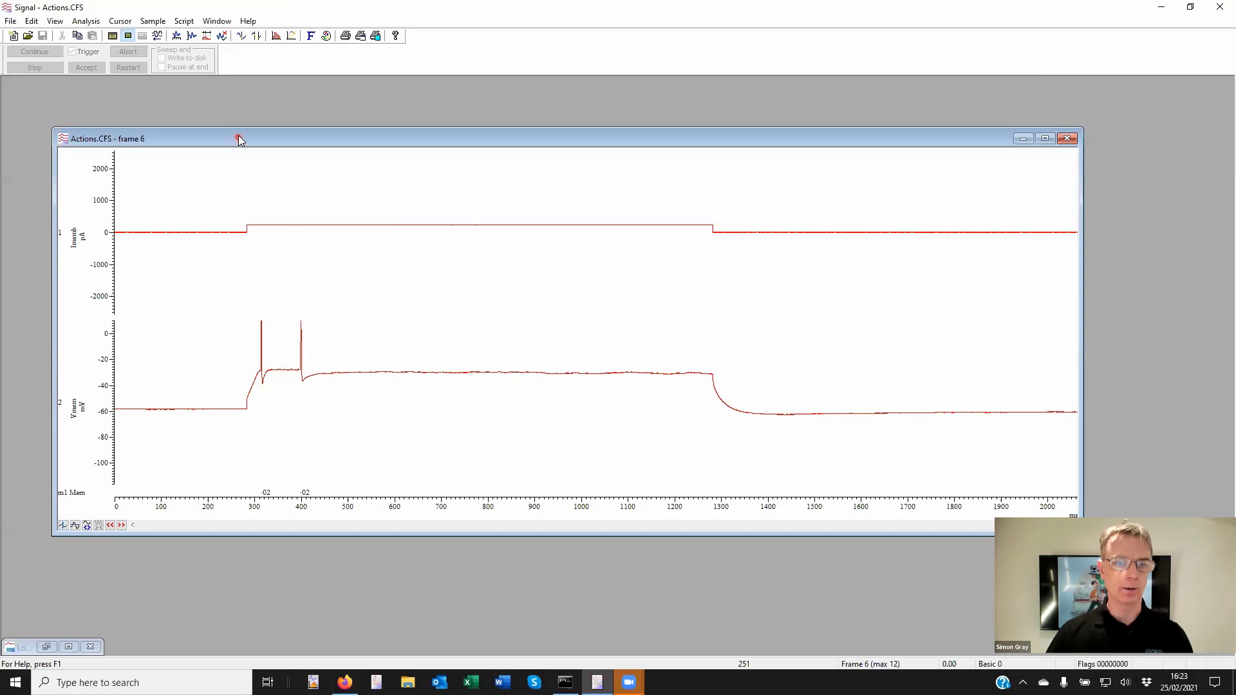
{"action": "left_click_drag", "start_coordinate": [238, 140], "coordinate": [238, 118]}
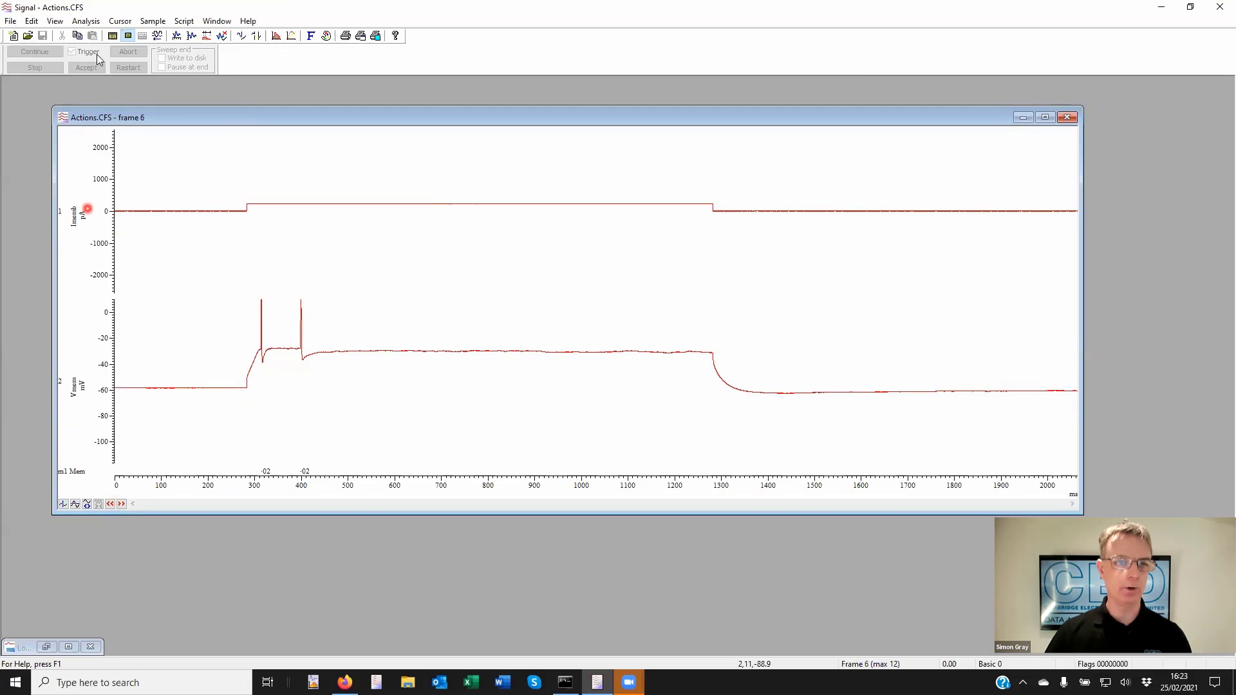
Exchange the data of frame 6 with the frame buffer, and exchange it a second time to swap it back.
{"action": "left_click", "coordinate": [88, 21]}
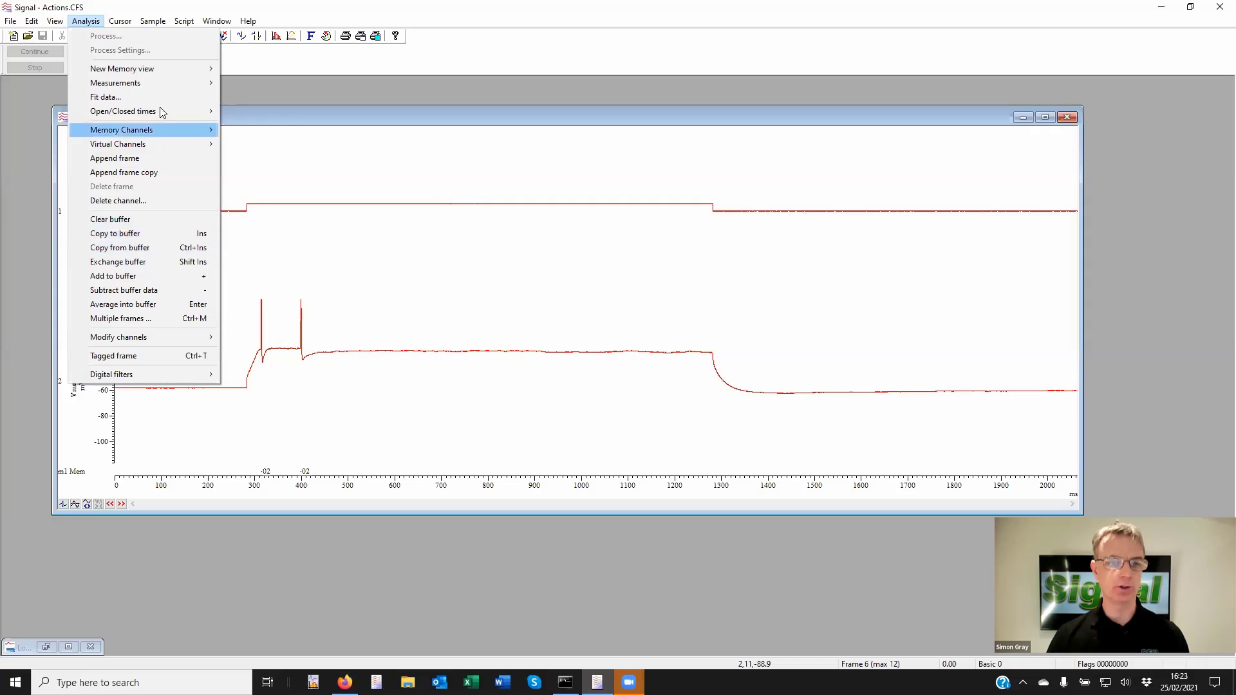
{"action": "left_click", "coordinate": [132, 265]}
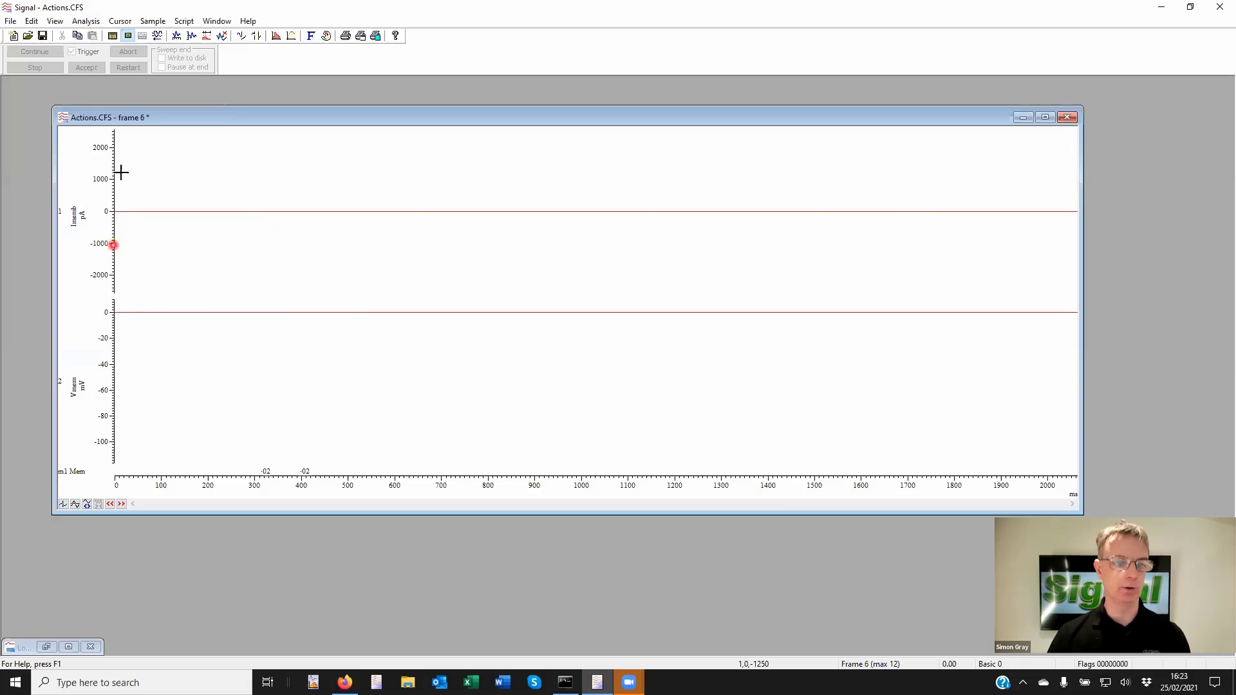
{"action": "left_click", "coordinate": [85, 23]}
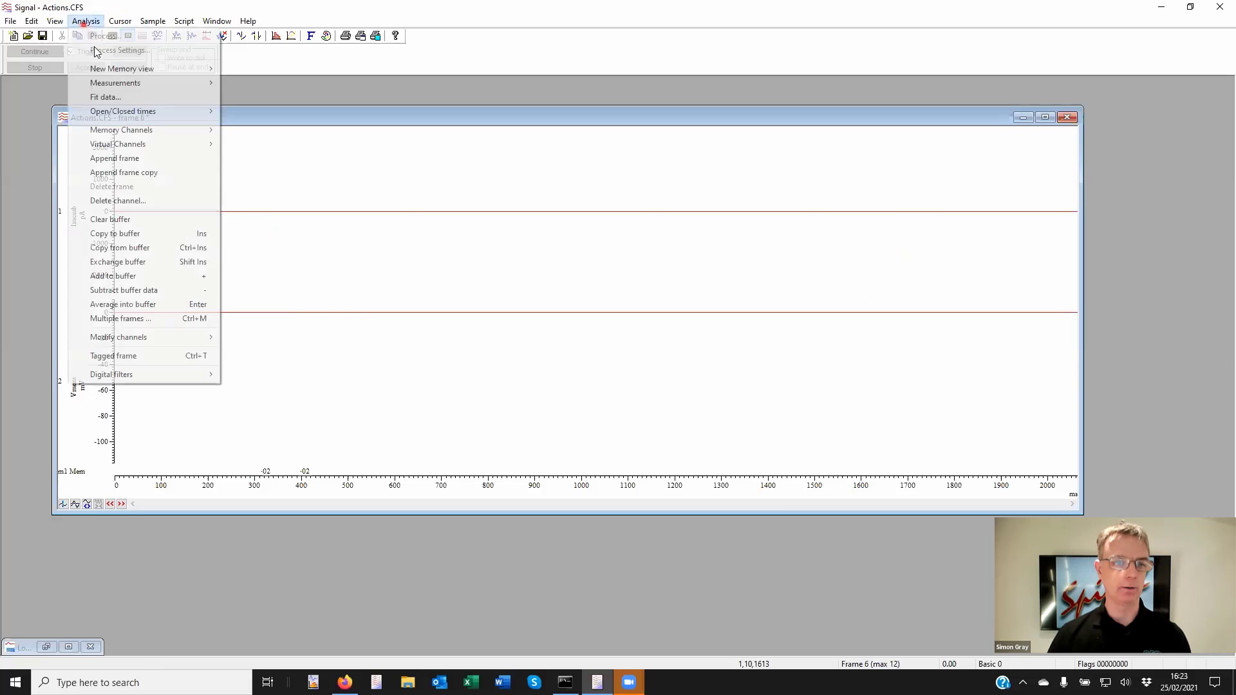
{"action": "left_click", "coordinate": [142, 261]}
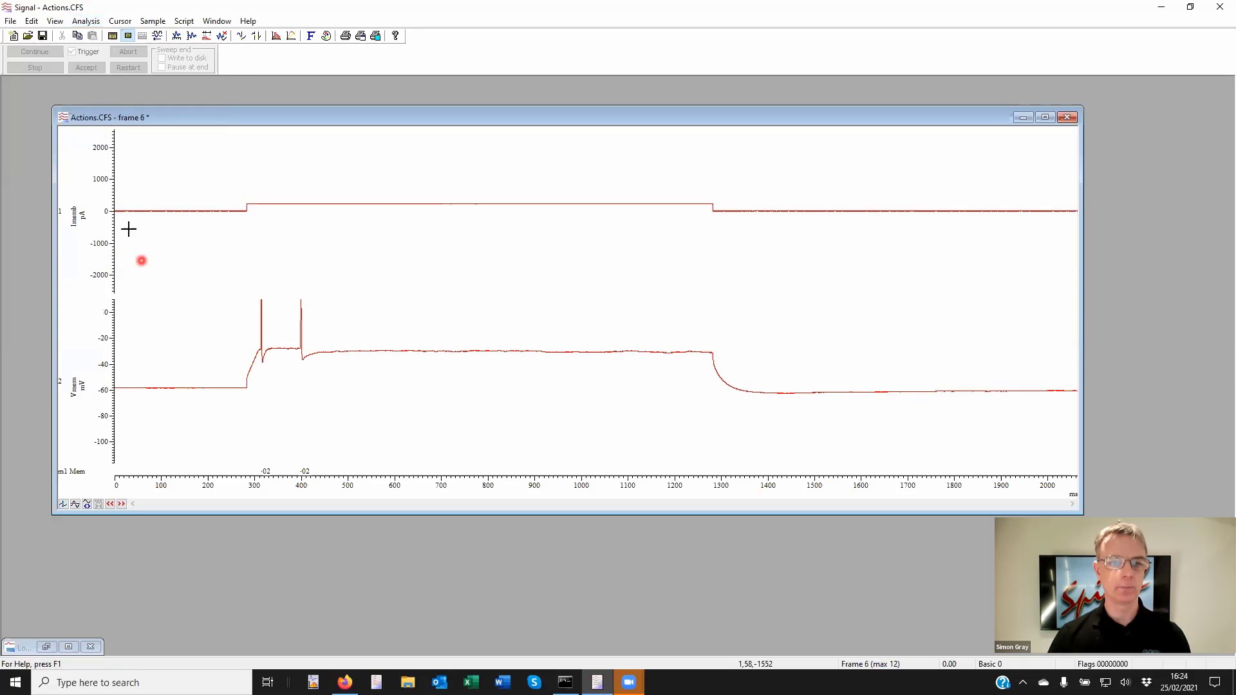
{"action": "left_click", "coordinate": [89, 21]}
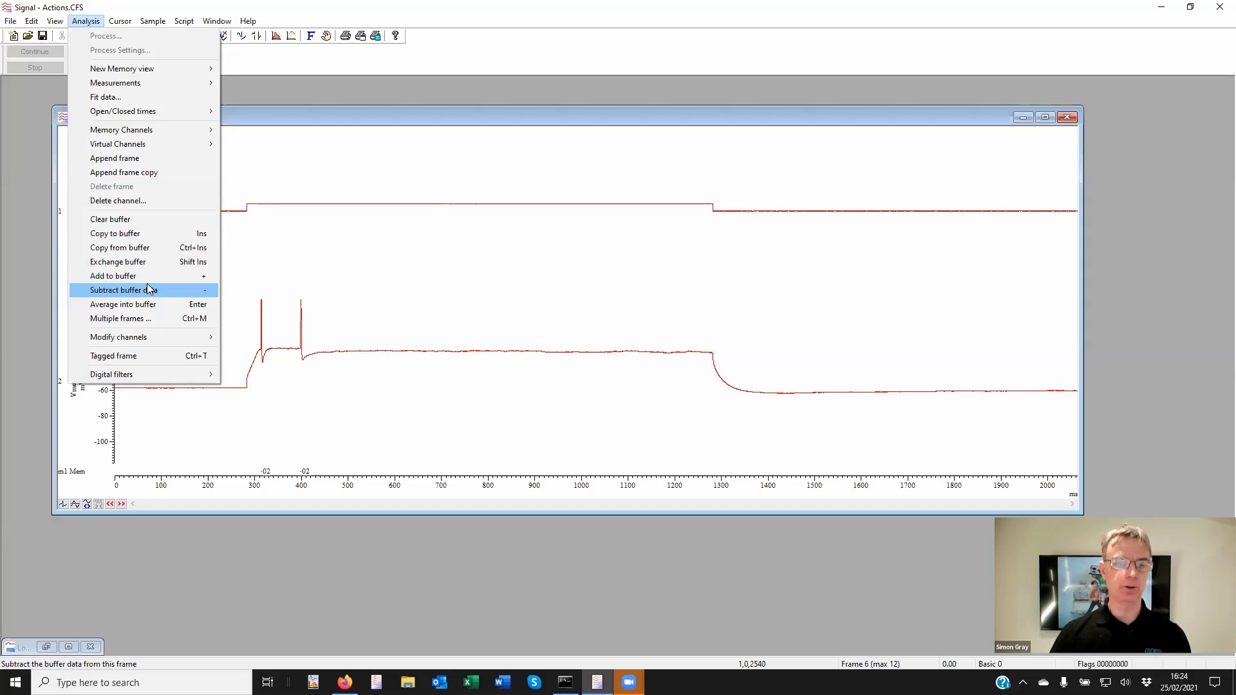
{"action": "left_click", "coordinate": [328, 300]}
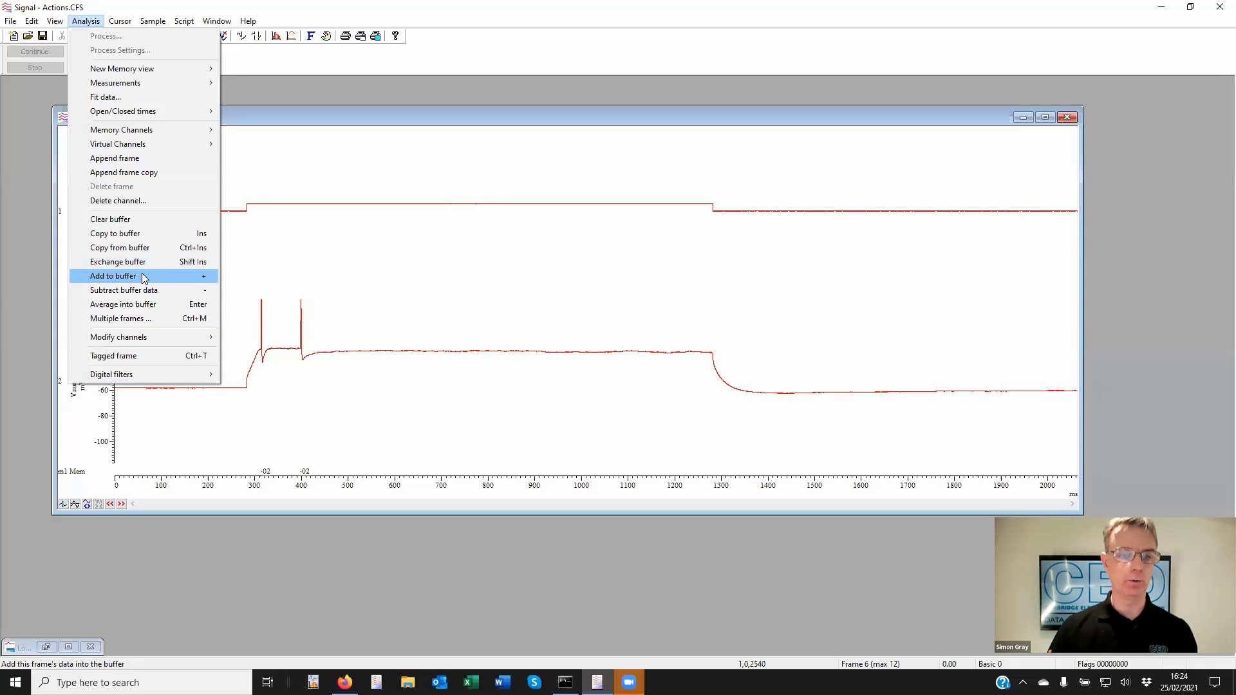
{"action": "left_click", "coordinate": [306, 287]}
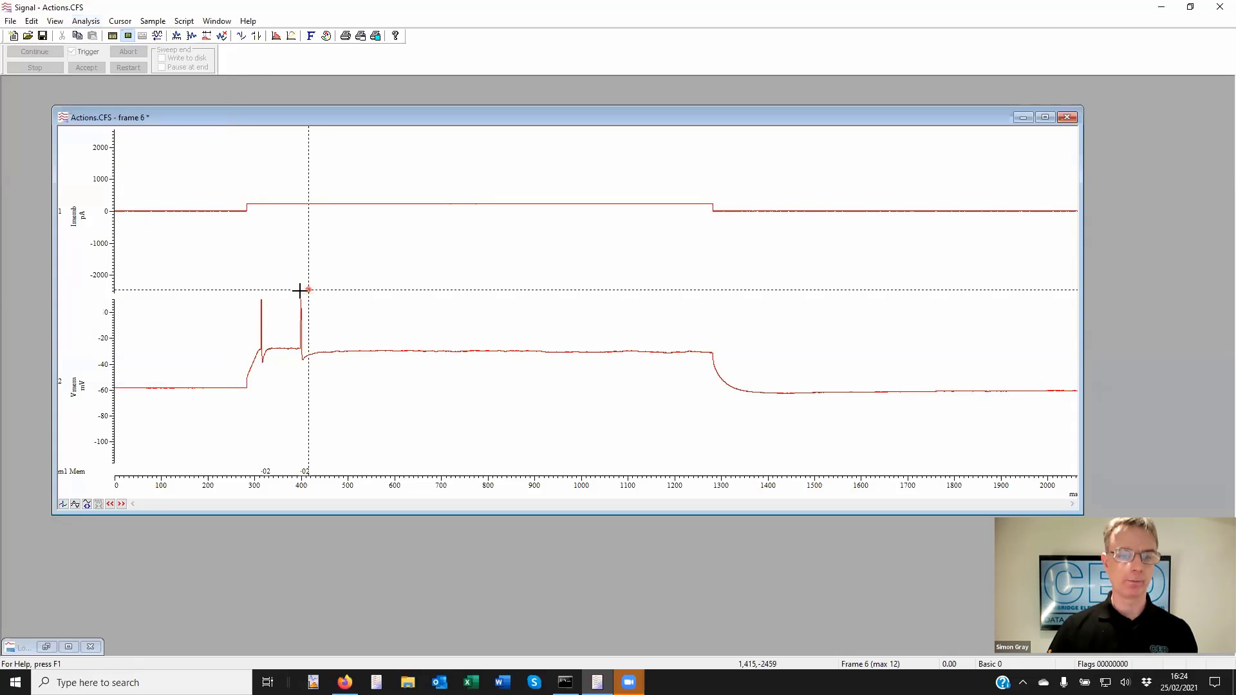
Go back to frame 2 of Actions.CFS, discarding the changes to frame 6, and add its data to the buffer.
{"action": "left_click", "coordinate": [110, 504]}
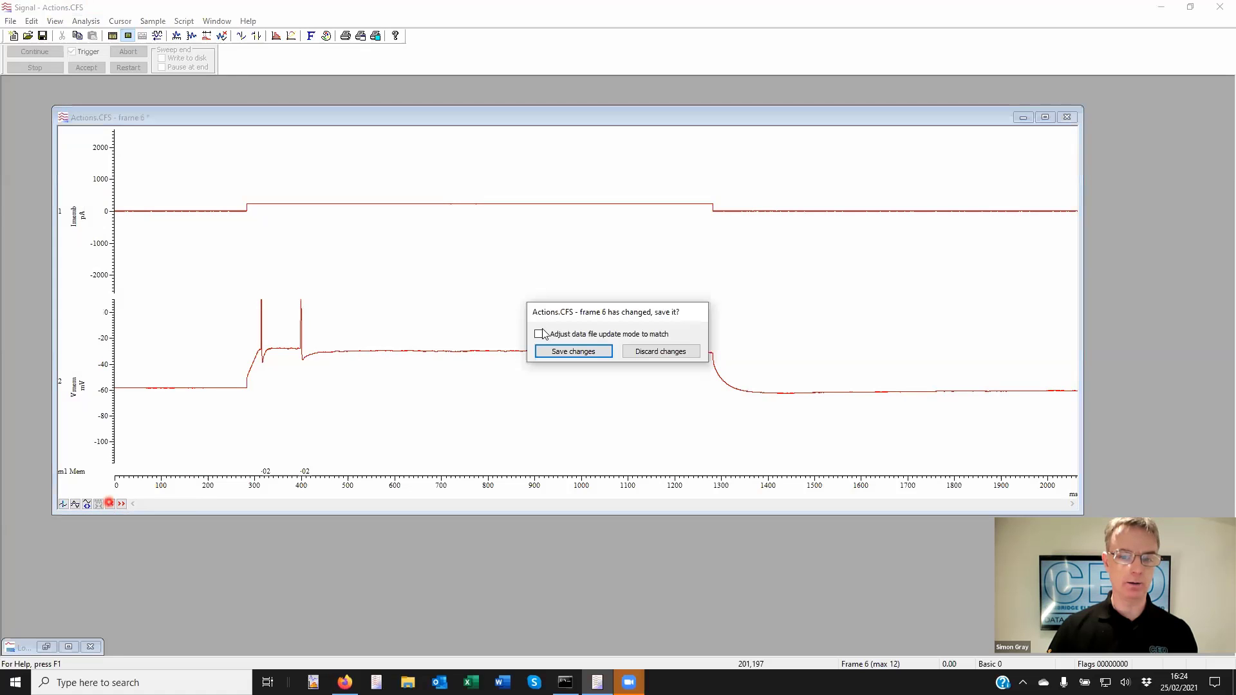
{"action": "left_click", "coordinate": [667, 358]}
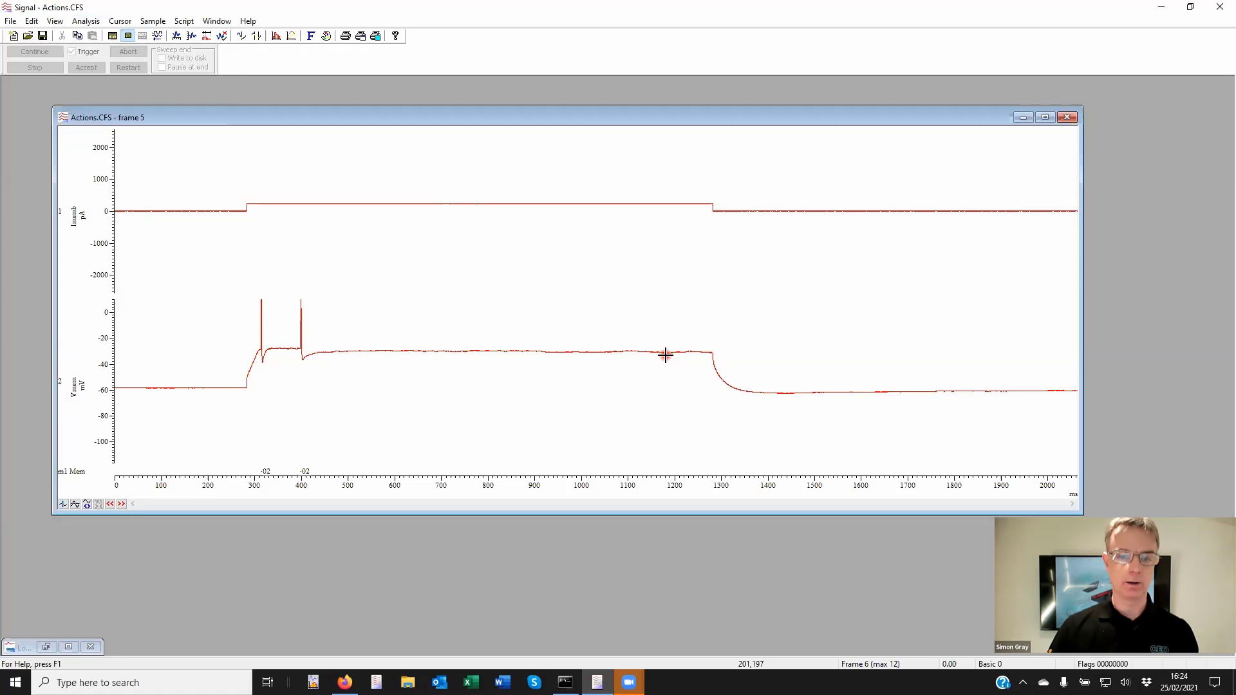
{"action": "left_click", "coordinate": [109, 505]}
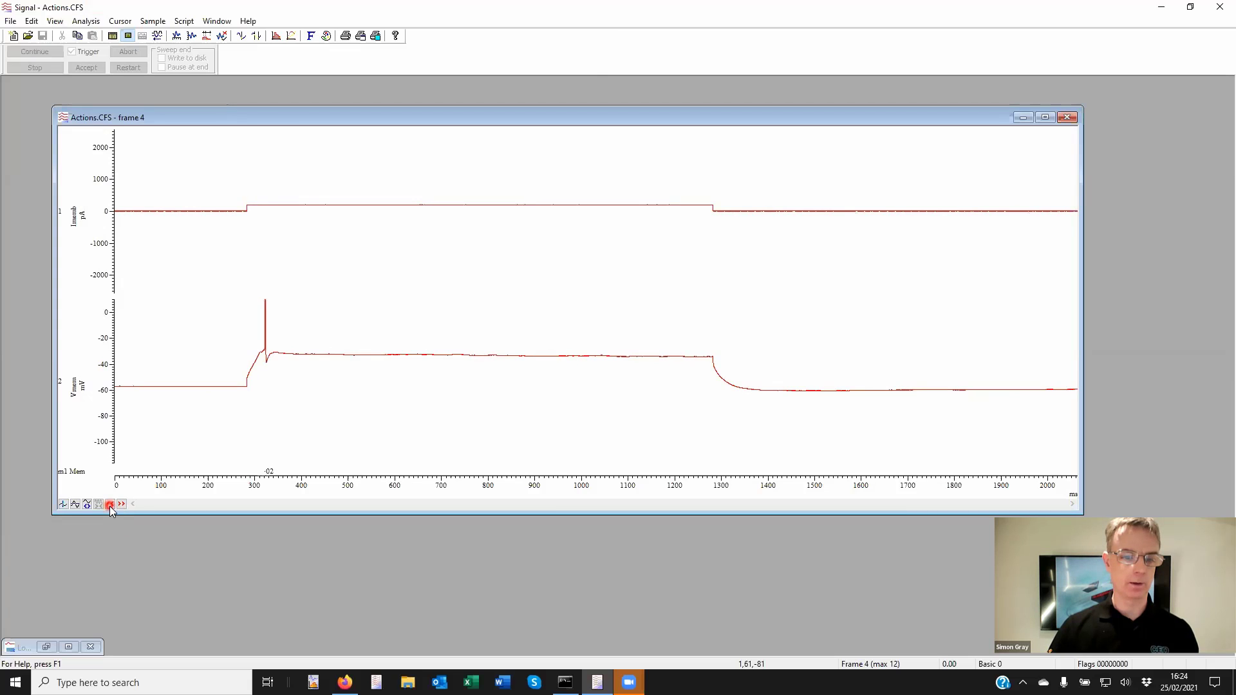
{"action": "left_click", "coordinate": [110, 505]}
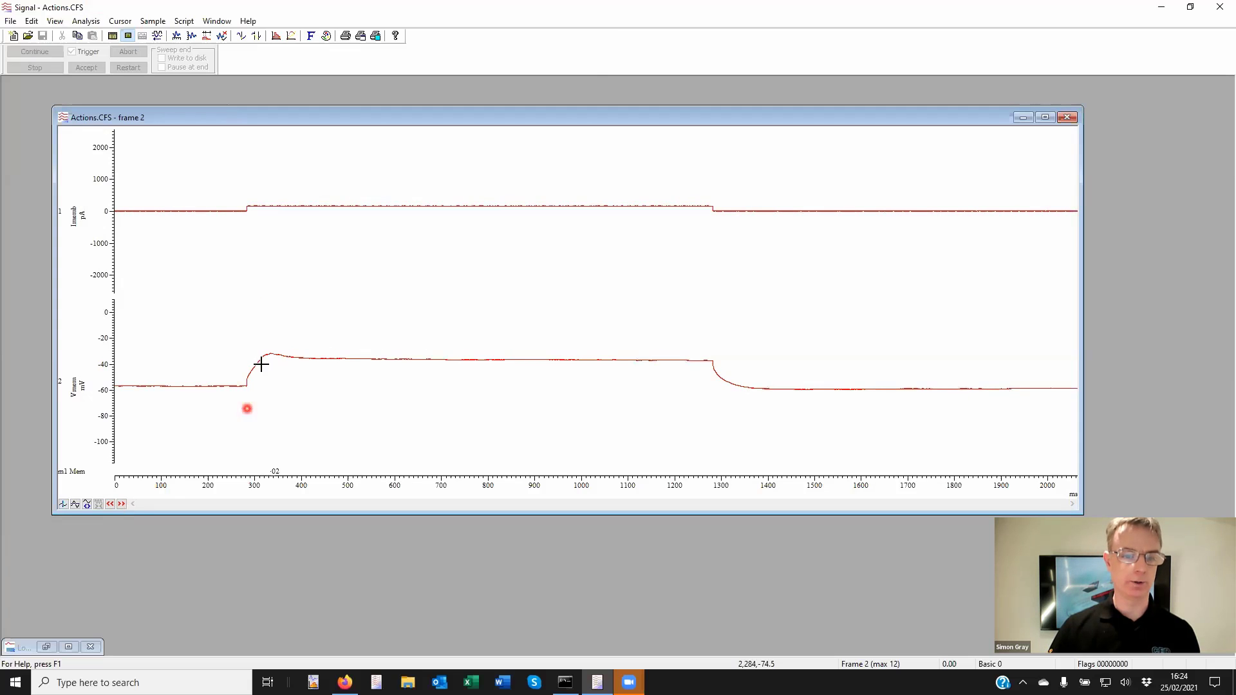
{"action": "left_click", "coordinate": [96, 21]}
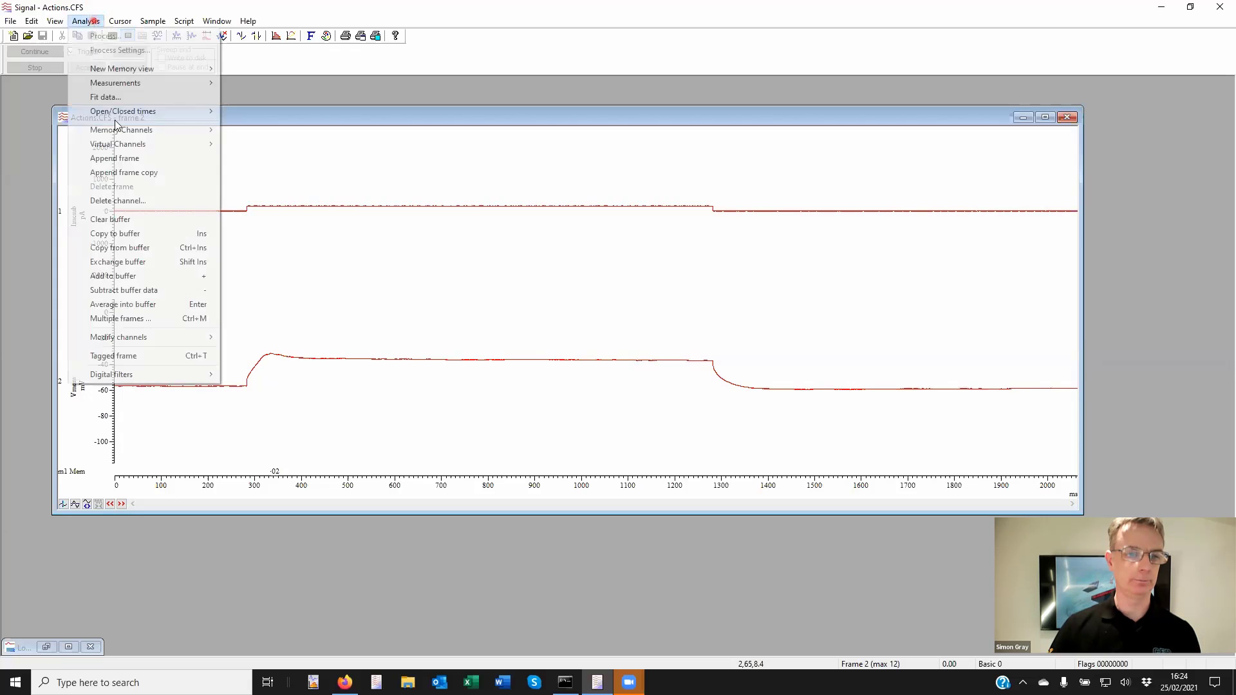
{"action": "left_click", "coordinate": [151, 282]}
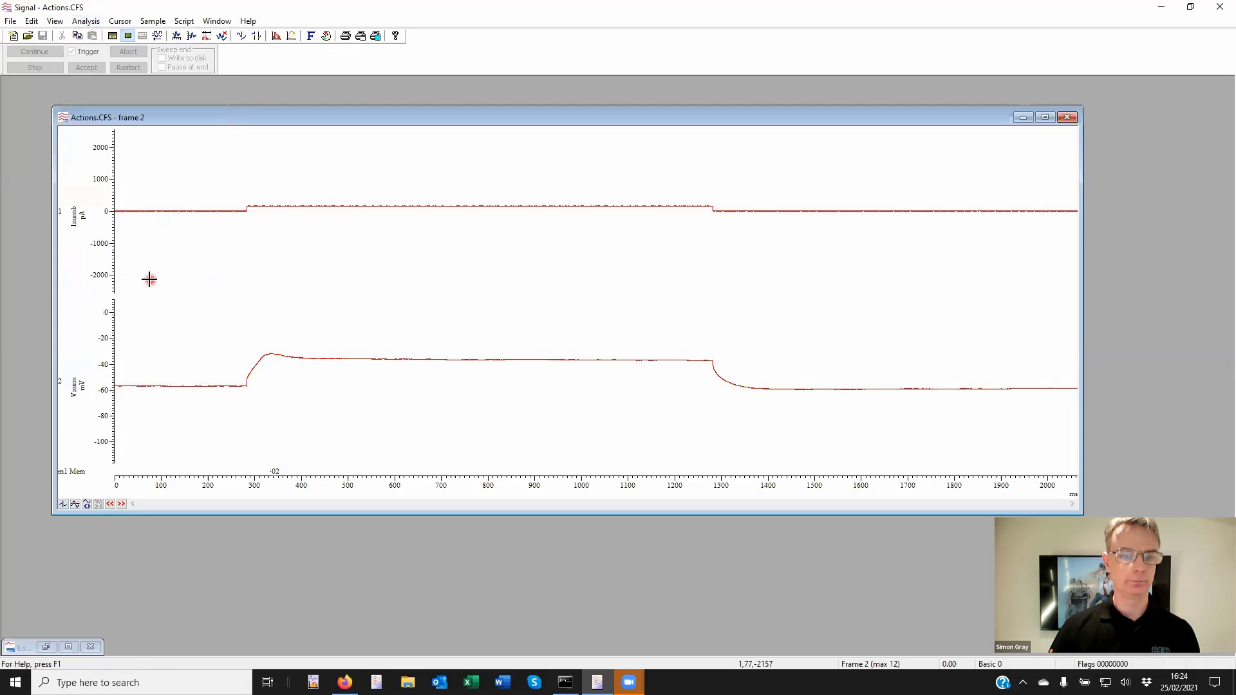
Subtract the buffer data from frame 3, and discard that change while advancing to frame 4.
{"action": "left_click", "coordinate": [121, 504]}
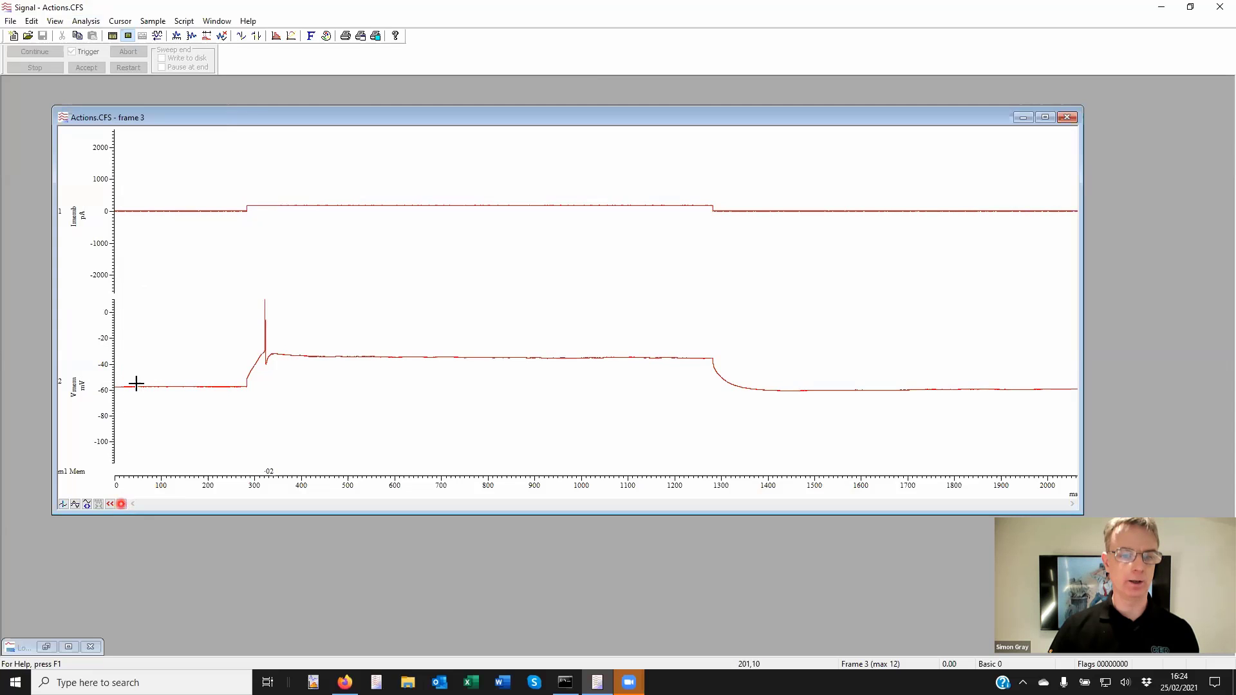
{"action": "left_click", "coordinate": [92, 22]}
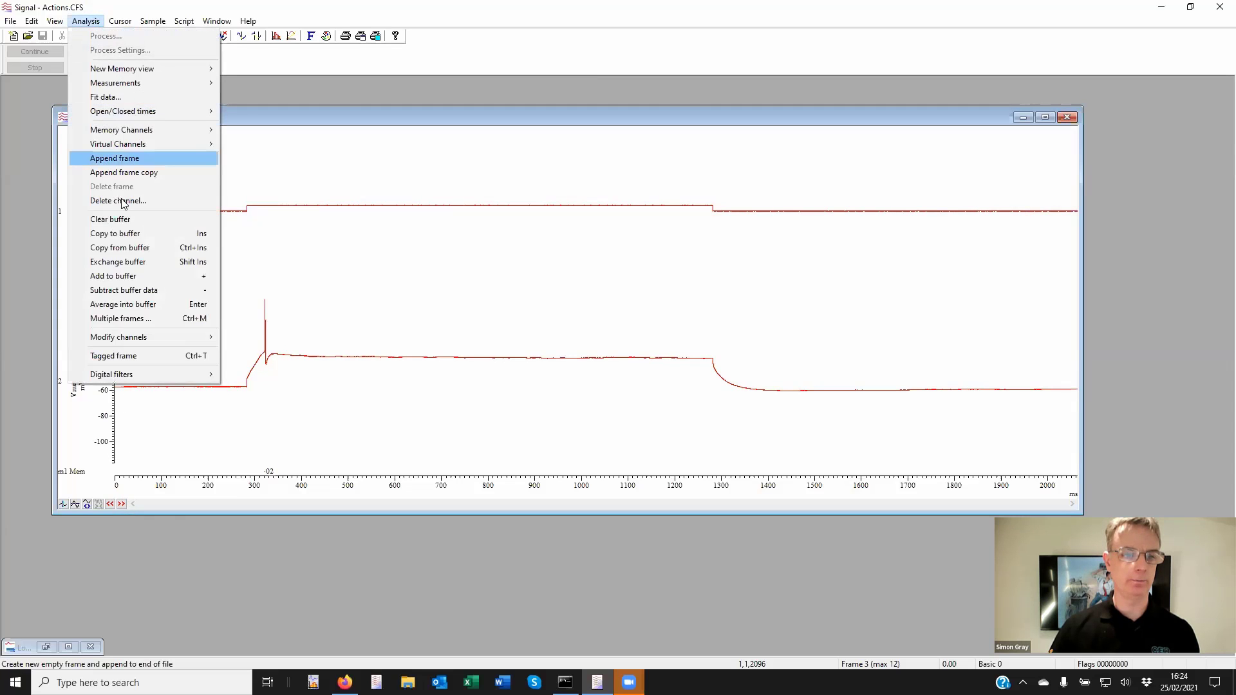
{"action": "left_click", "coordinate": [167, 291]}
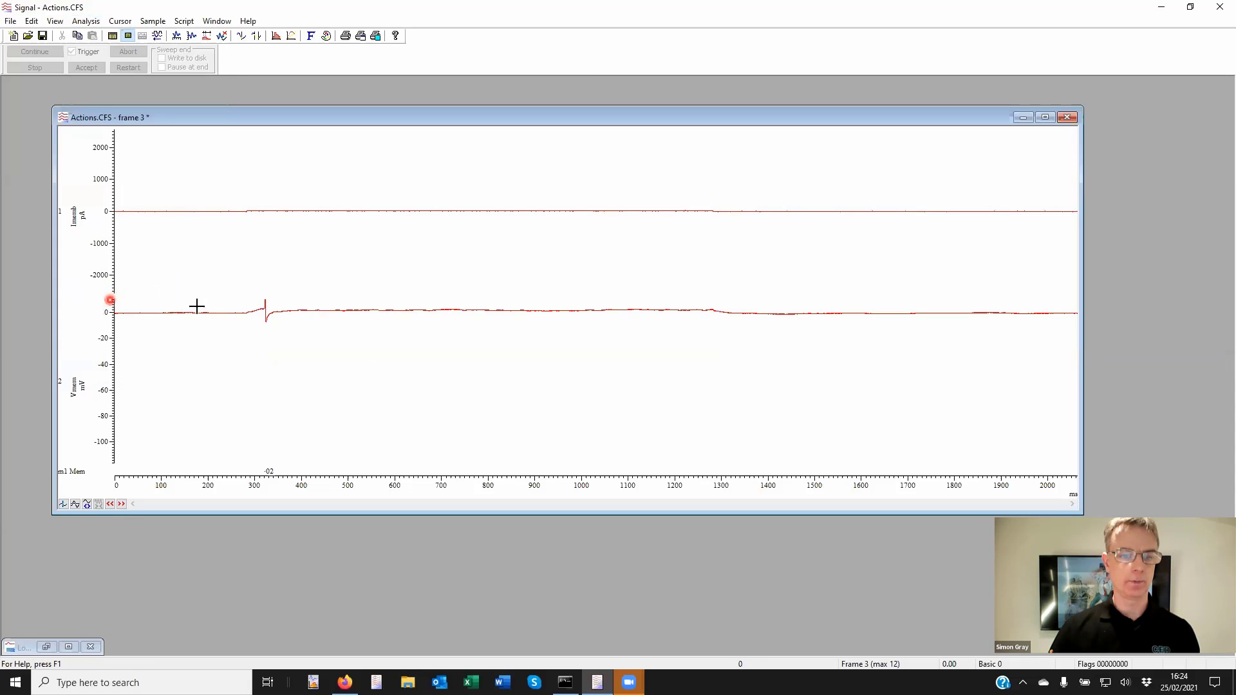
{"action": "left_click", "coordinate": [226, 334]}
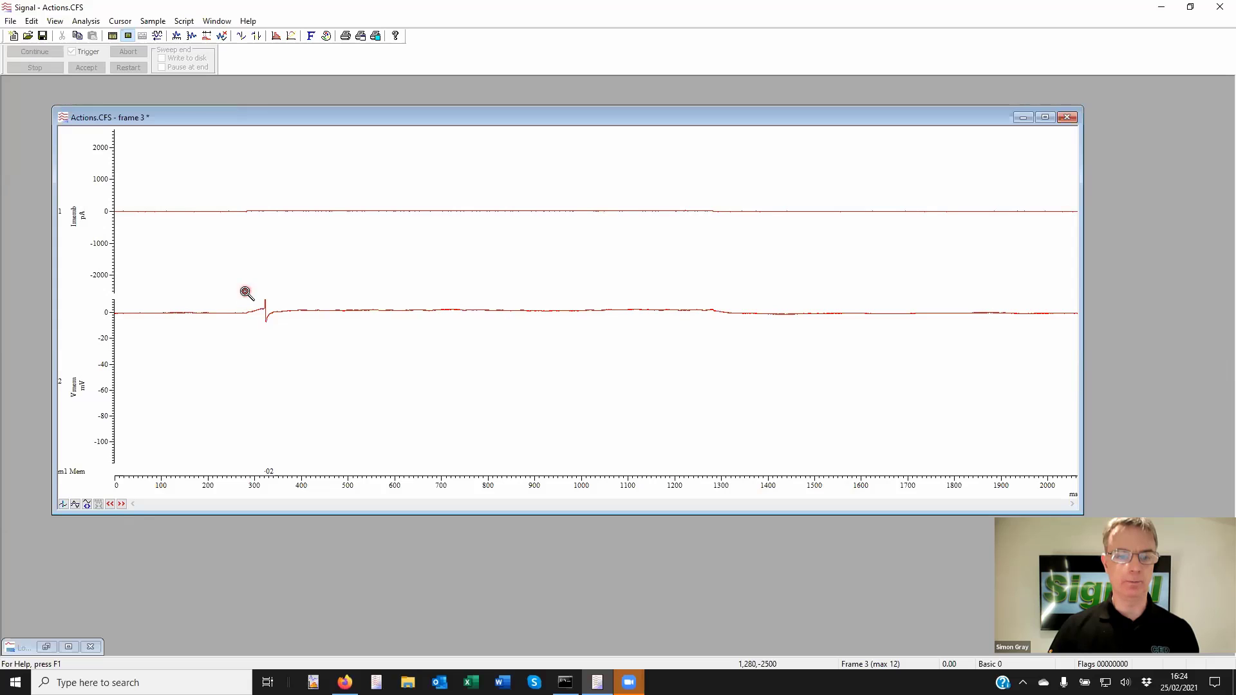
{"action": "mouse_move", "coordinate": [246, 293]}
{"action": "left_mouse_down"}
{"action": "mouse_move", "coordinate": [245, 322]}
{"action": "mouse_move", "coordinate": [248, 294]}
{"action": "mouse_move", "coordinate": [264, 325]}
{"action": "mouse_move", "coordinate": [267, 296]}
{"action": "left_mouse_up"}
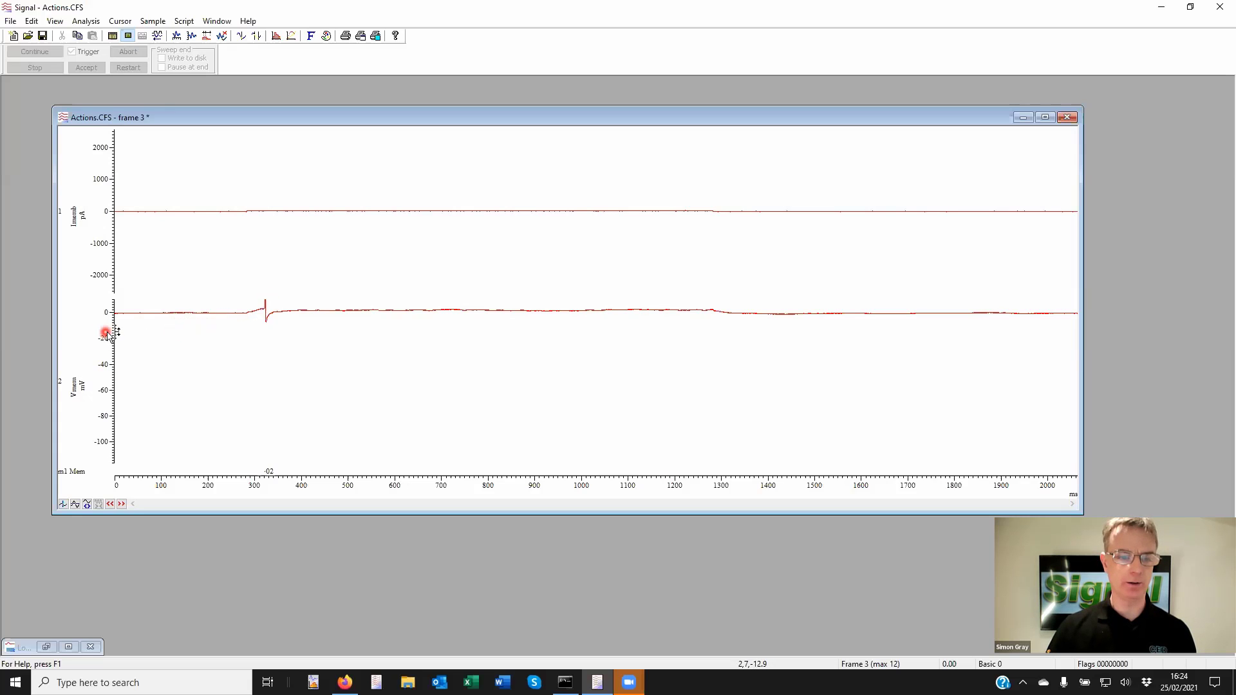
{"action": "left_click", "coordinate": [123, 503]}
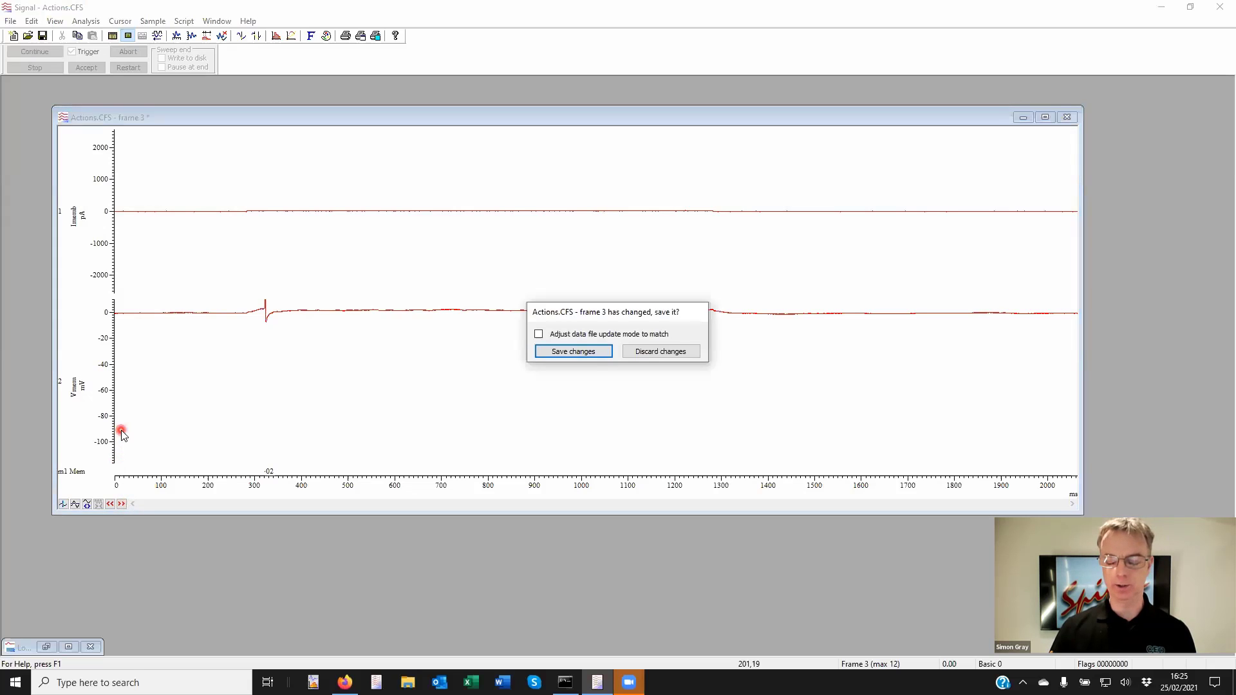
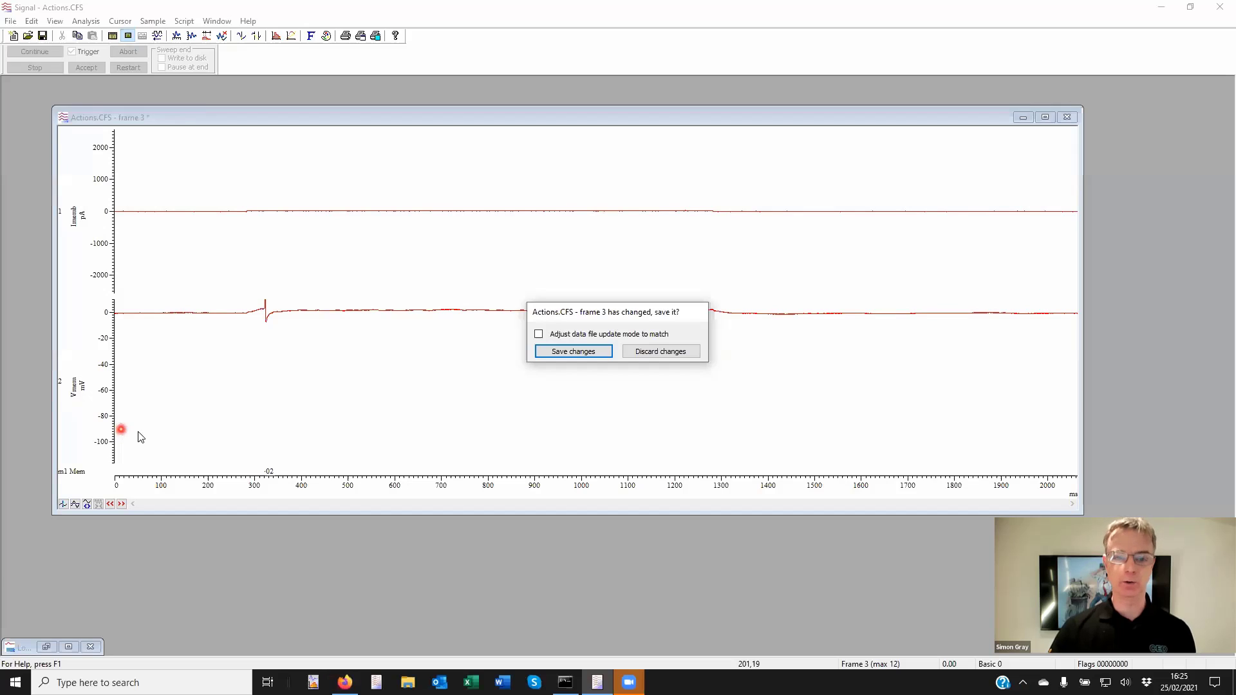
{"action": "left_click", "coordinate": [664, 352]}
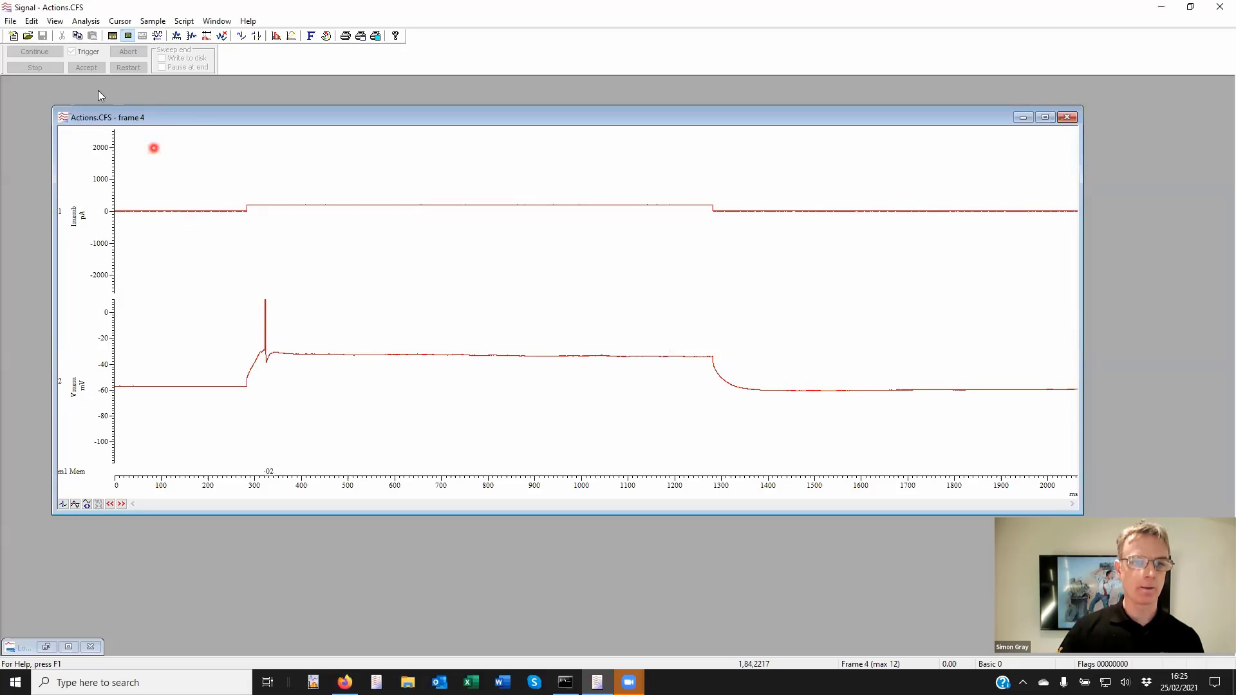
Average frames 4, 5 and 6 of Actions.CFS into the frame buffer one after another.
{"action": "left_click", "coordinate": [90, 21]}
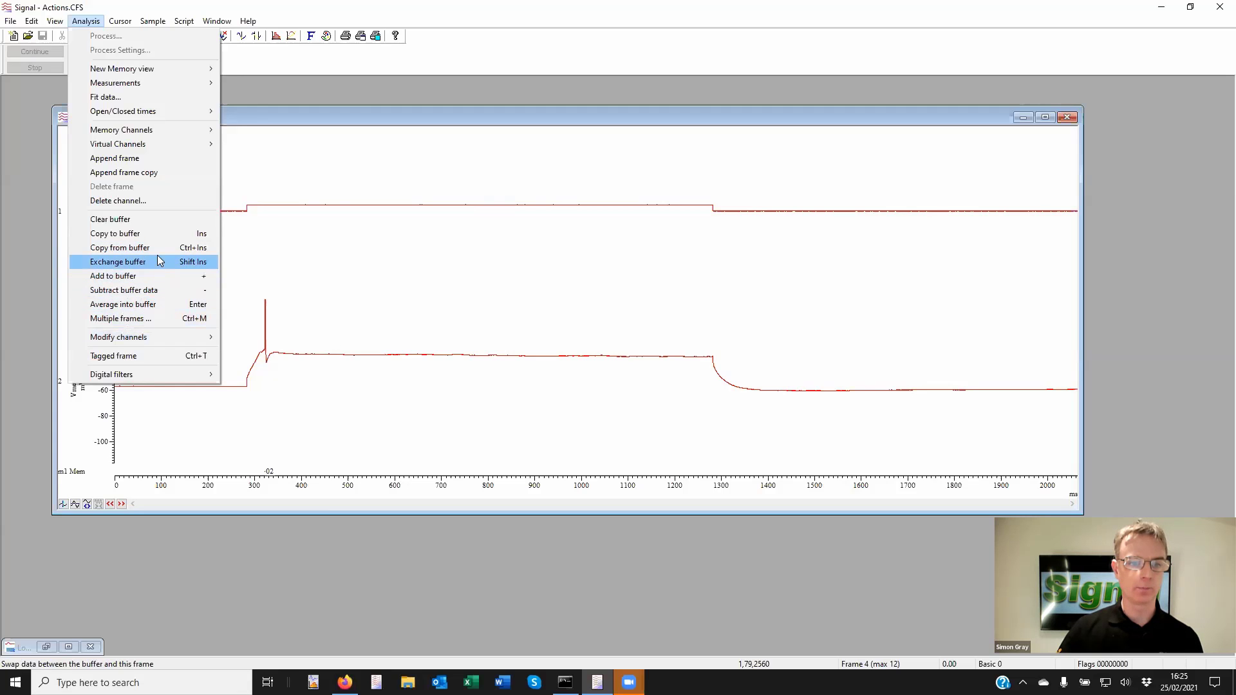
{"action": "left_click", "coordinate": [153, 303]}
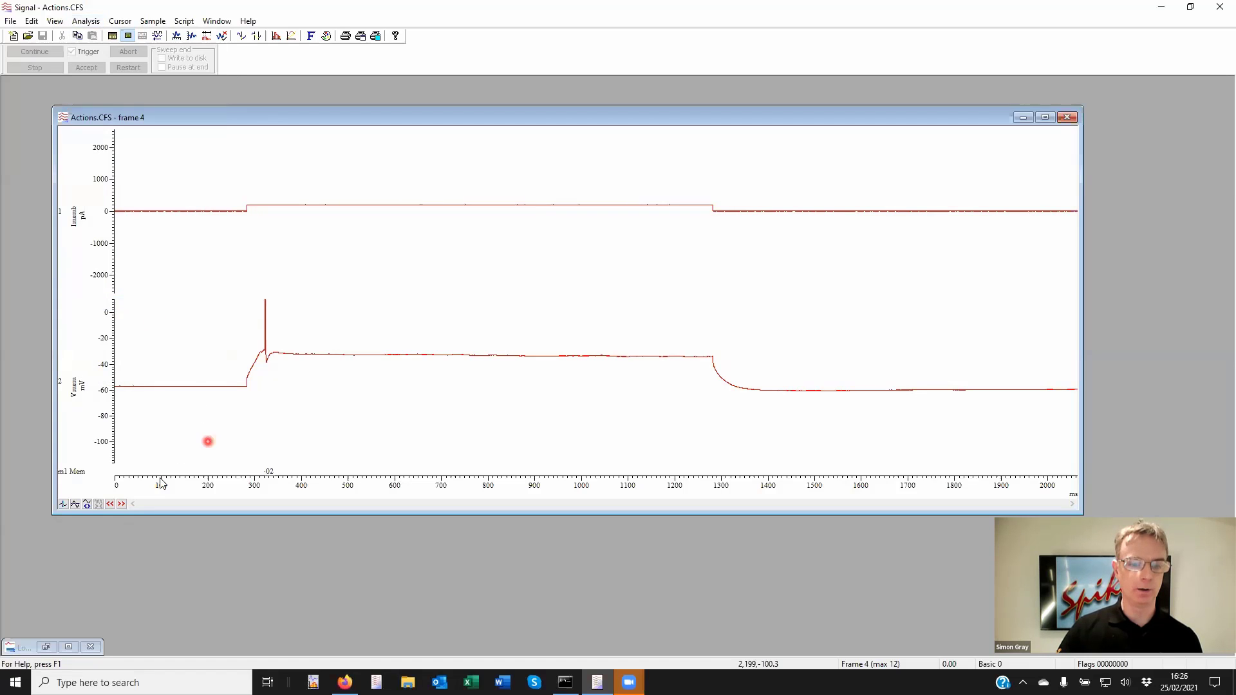
{"action": "left_click", "coordinate": [121, 505]}
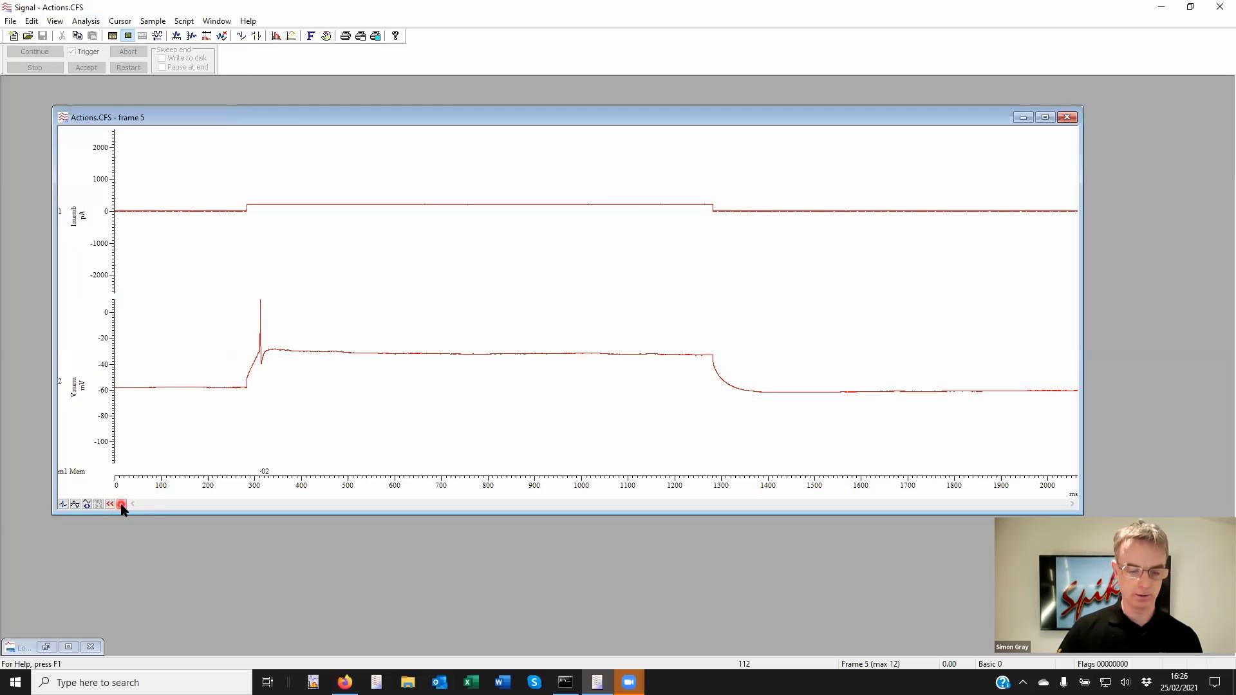
{"action": "left_click", "coordinate": [85, 22]}
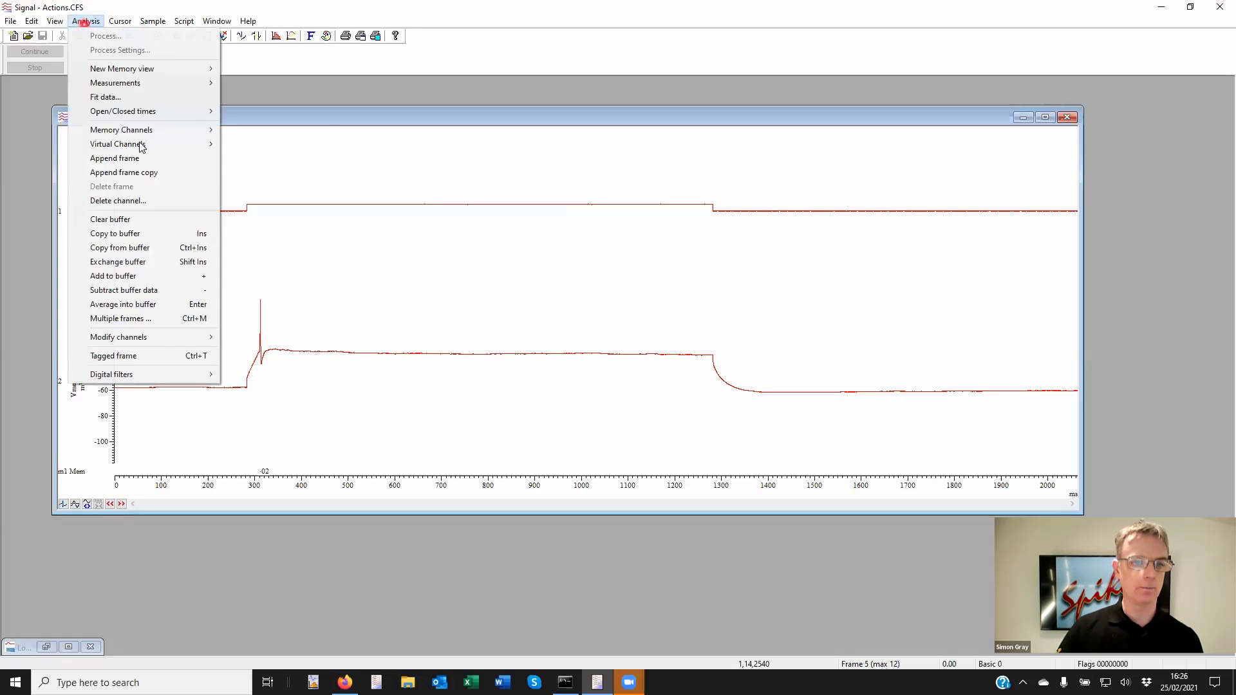
{"action": "left_click", "coordinate": [155, 303]}
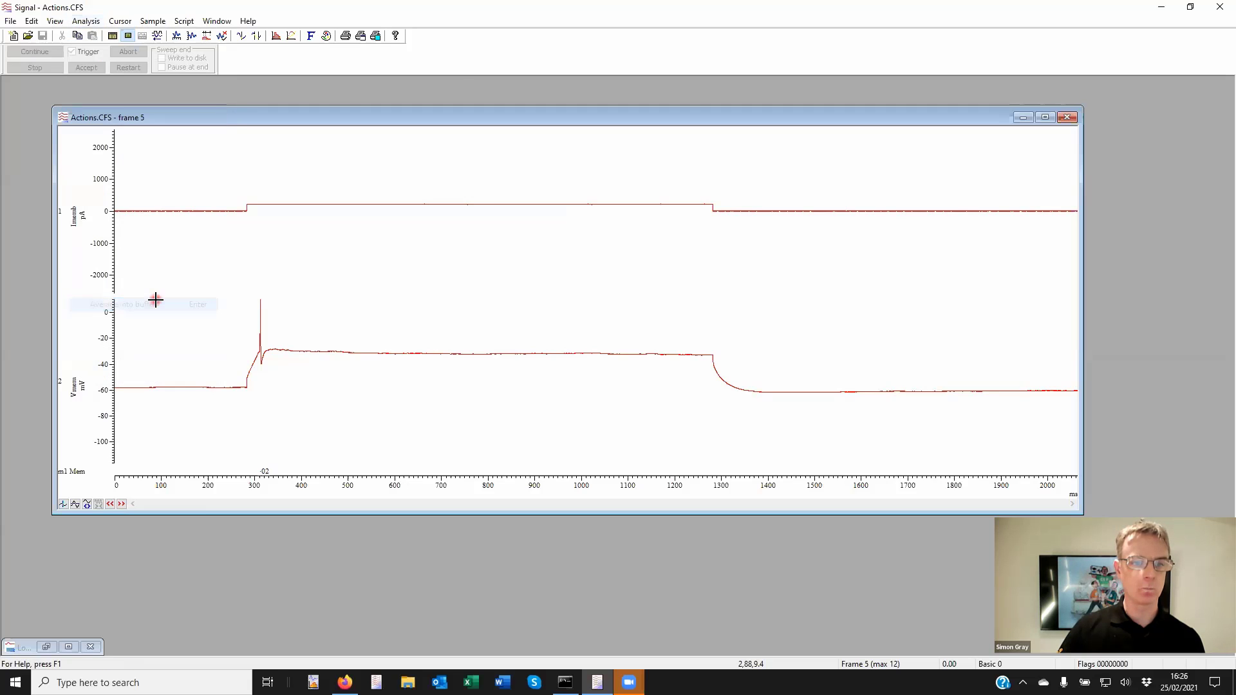
{"action": "left_click", "coordinate": [121, 503]}
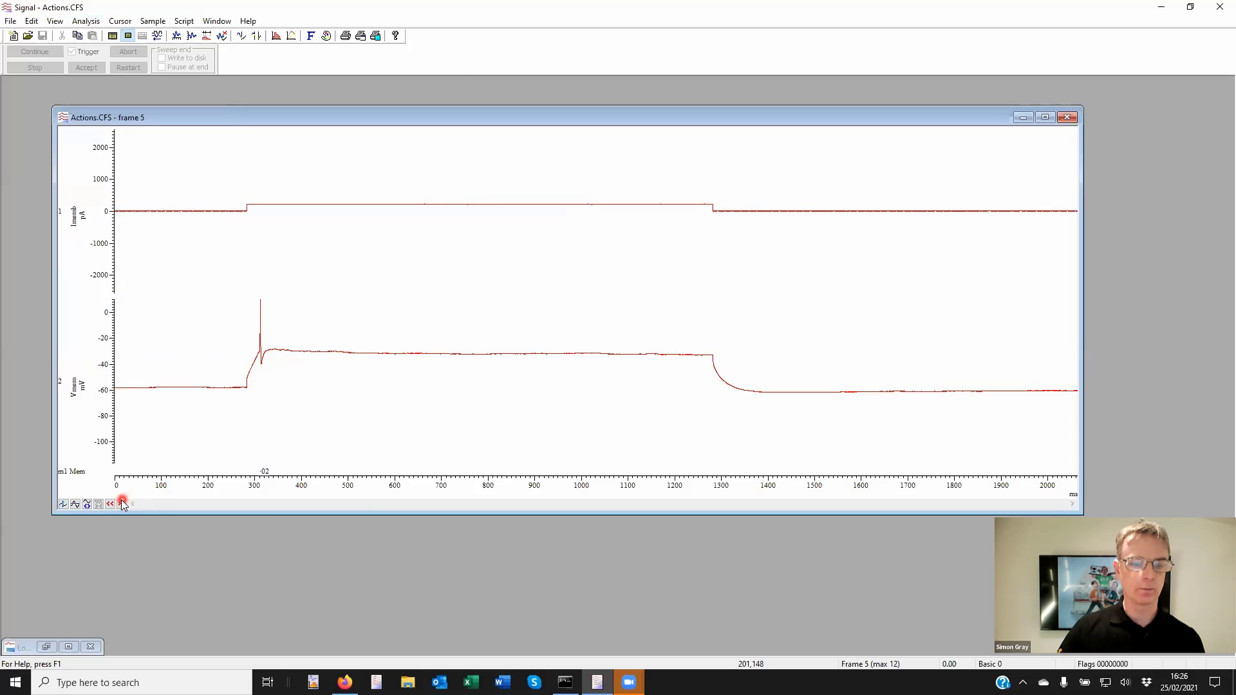
{"action": "left_click", "coordinate": [85, 21]}
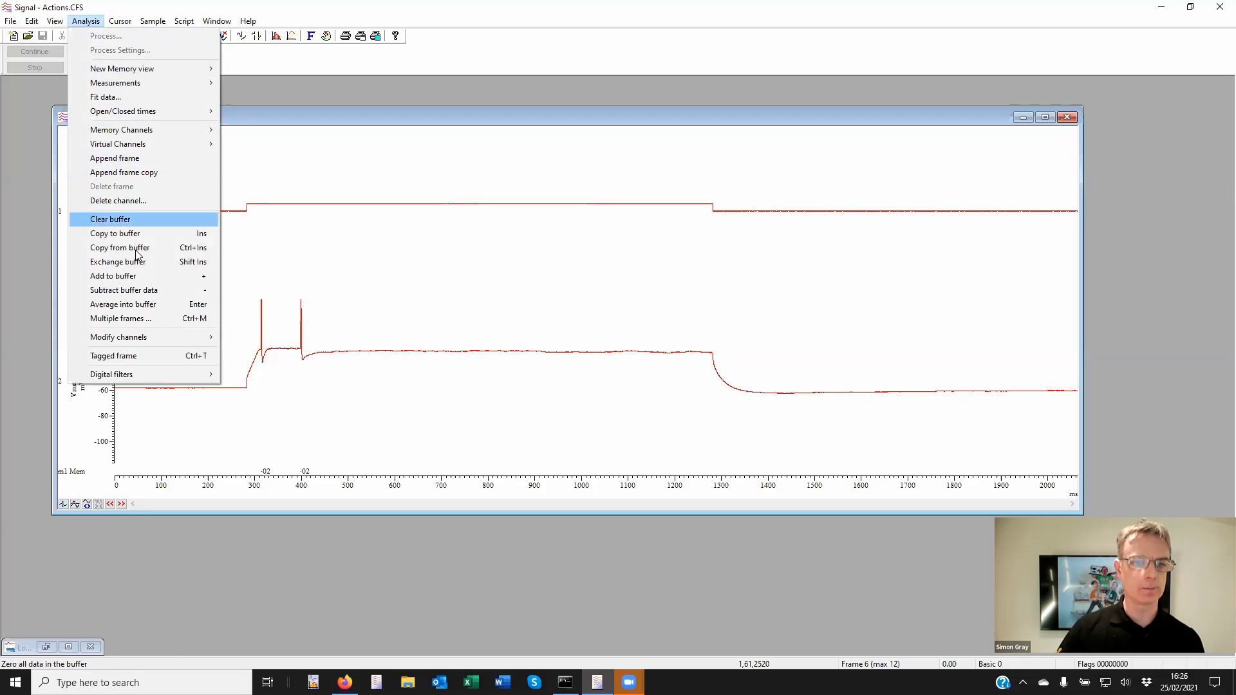
{"action": "left_click", "coordinate": [141, 303]}
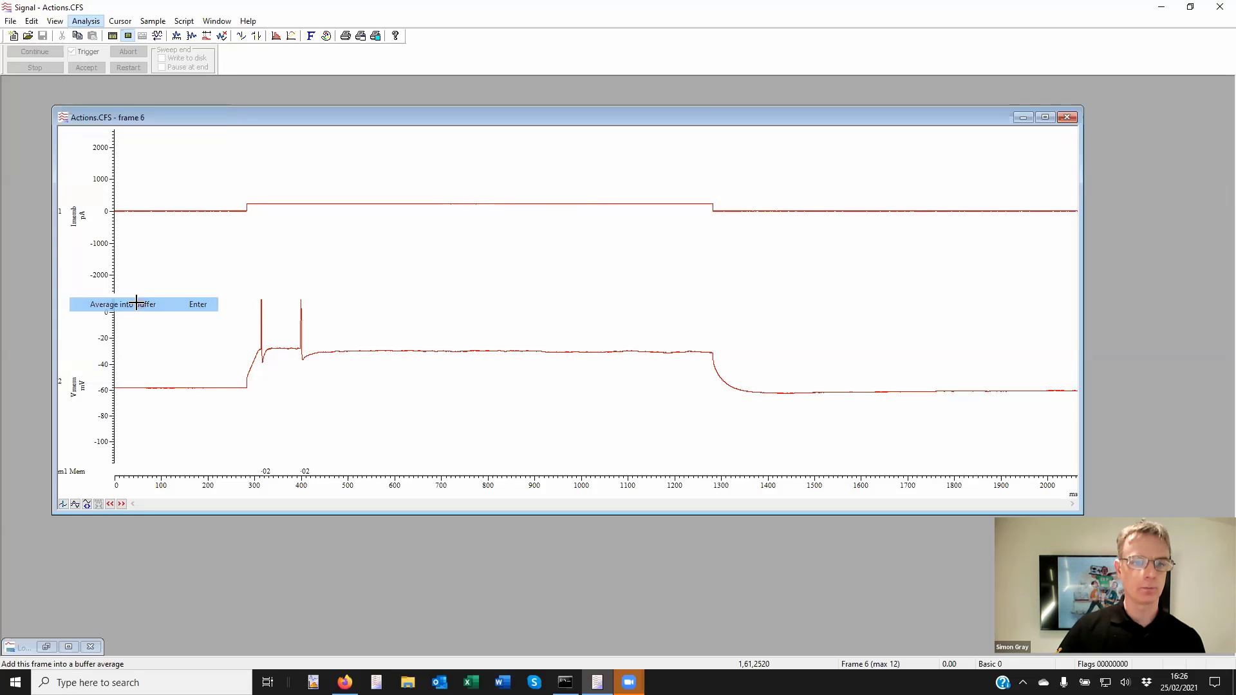
Exchange frame 6 with the averaged buffer data, and exchange it once more to restore the original trace.
{"action": "left_click", "coordinate": [85, 21]}
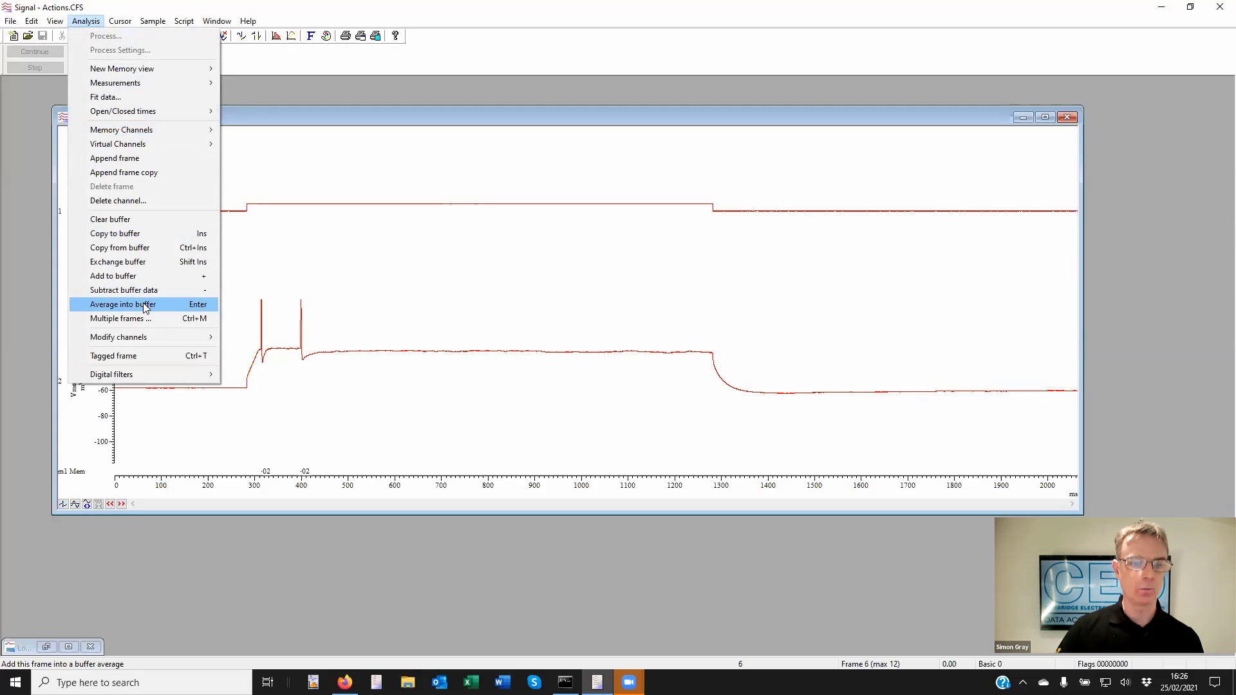
{"action": "left_click", "coordinate": [118, 262]}
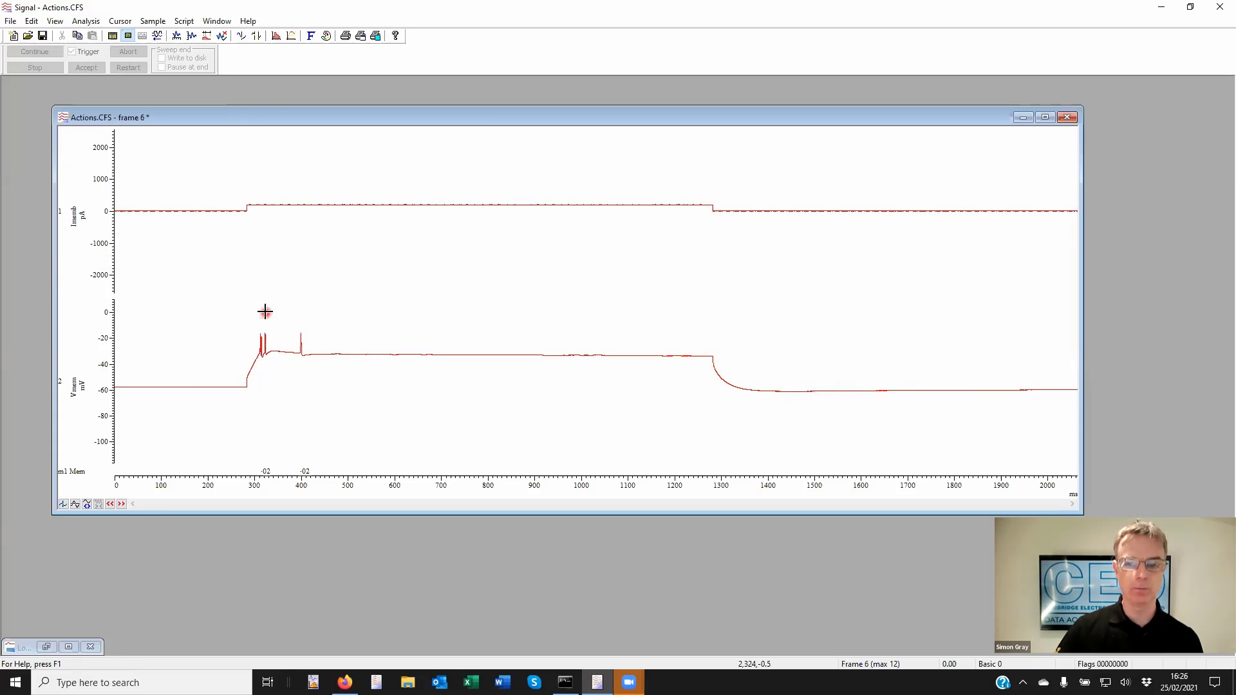
{"action": "left_click", "coordinate": [85, 24]}
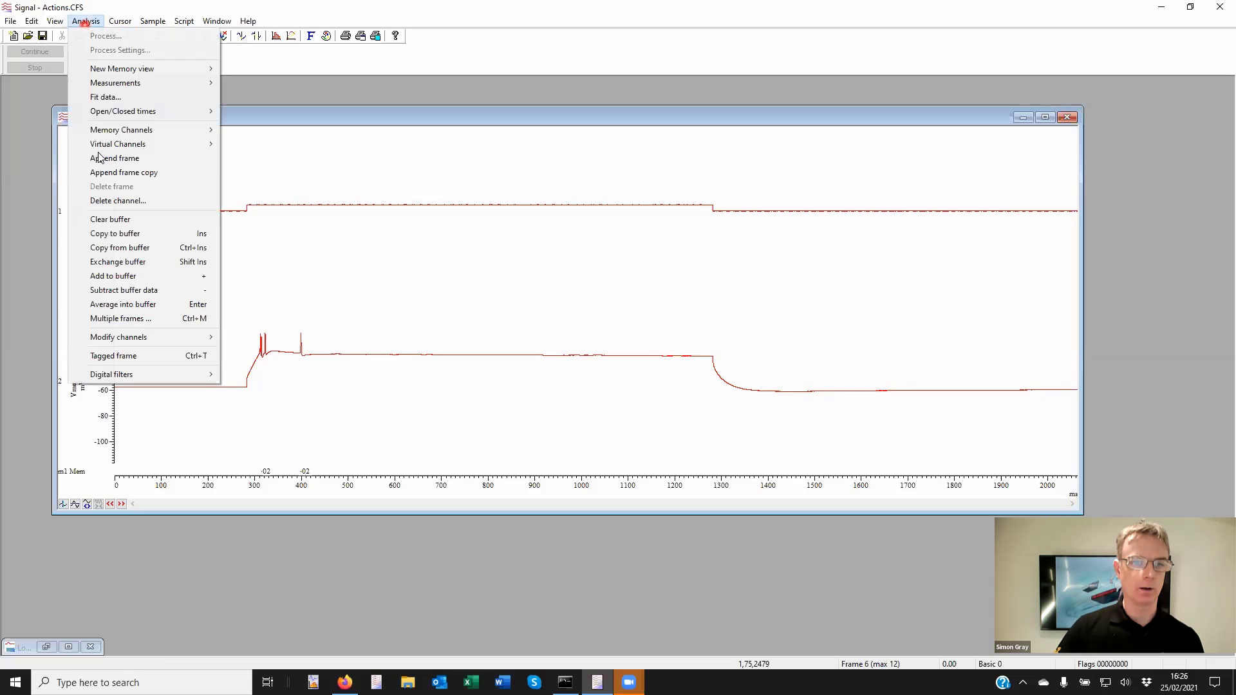
{"action": "left_click", "coordinate": [133, 262]}
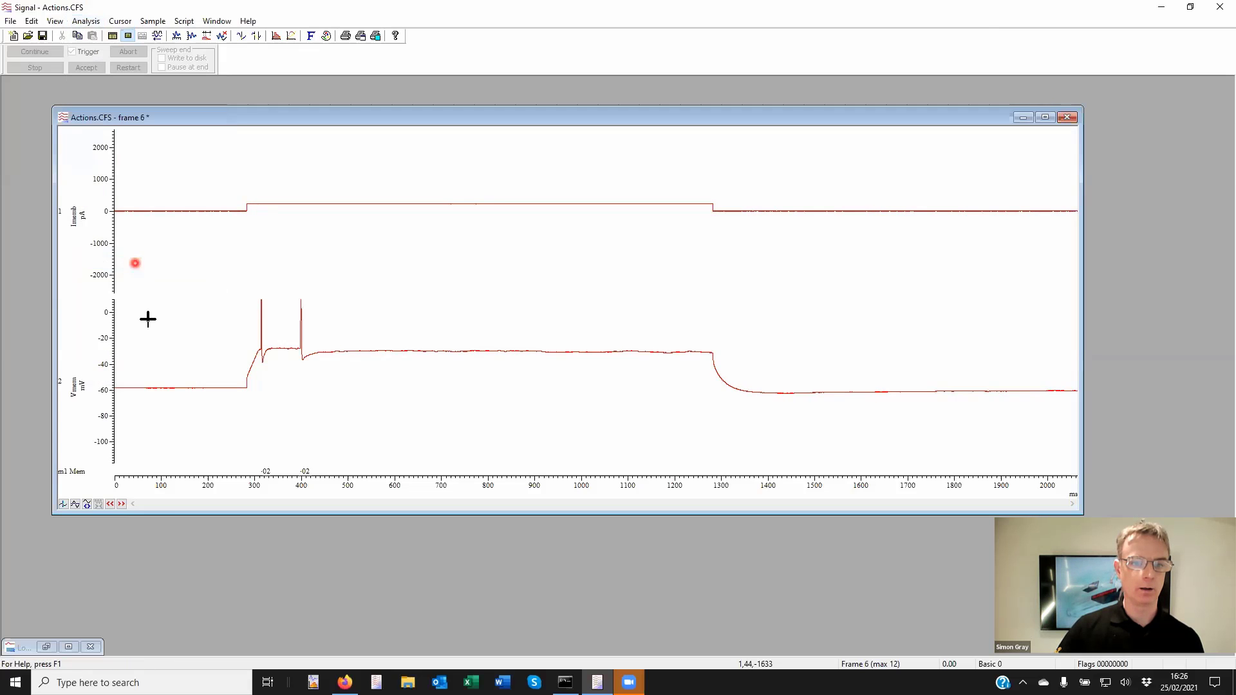
Append an empty frame to Actions.CFS and exchange its data with the frame buffer.
{"action": "left_click", "coordinate": [85, 22]}
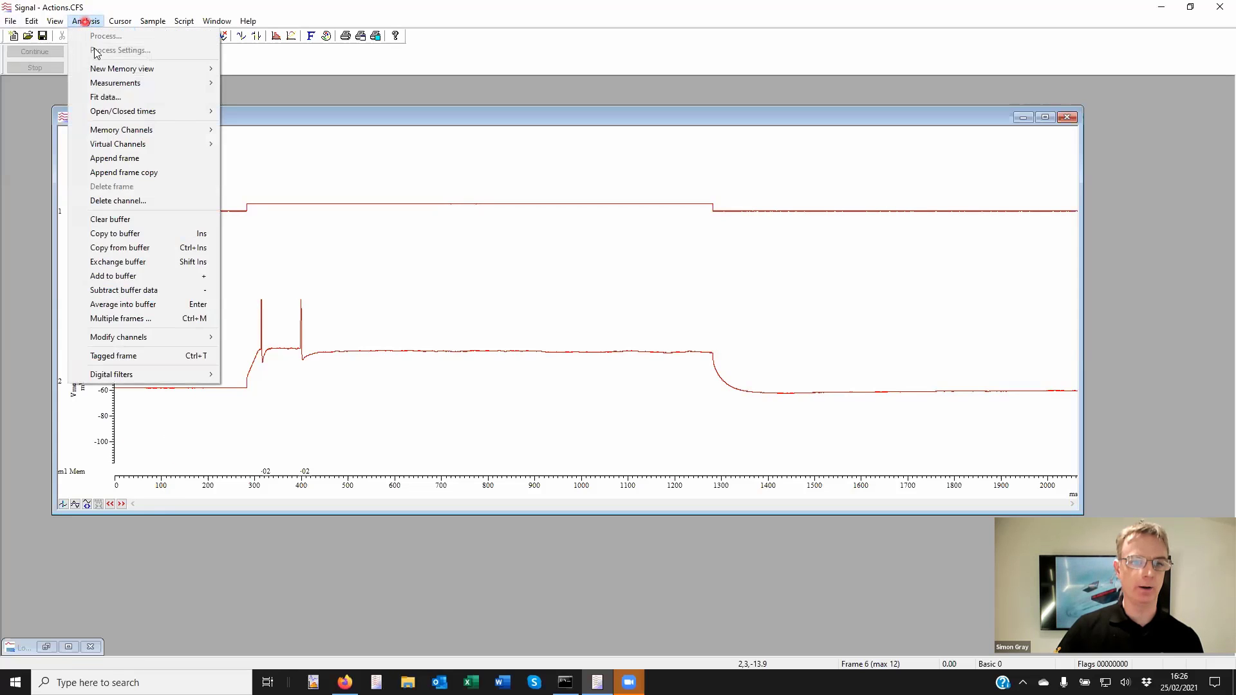
{"action": "left_click", "coordinate": [119, 159]}
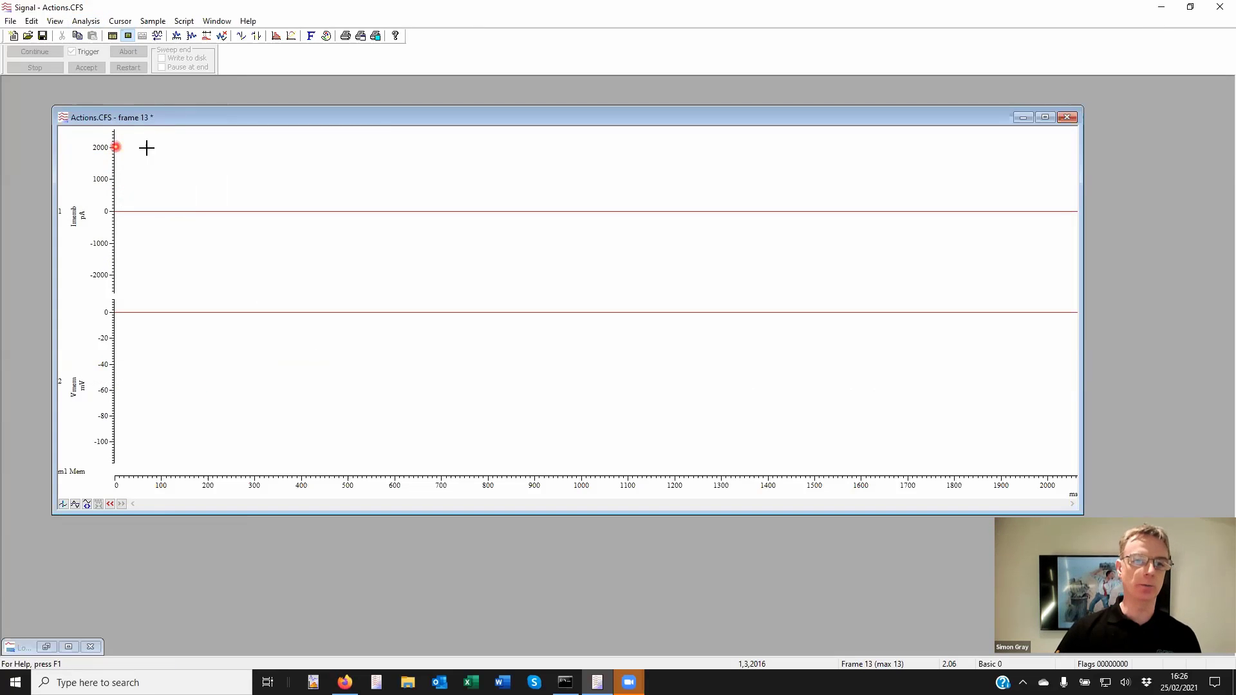
{"action": "left_click", "coordinate": [86, 21]}
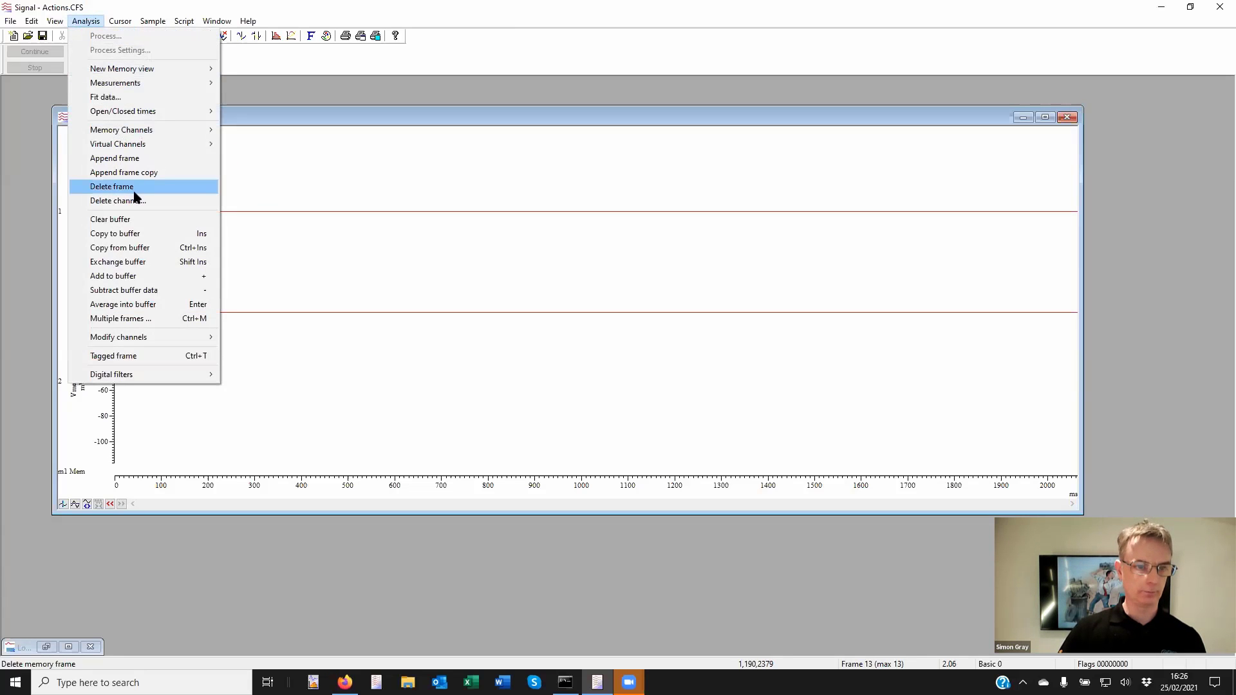
{"action": "left_click", "coordinate": [141, 264]}
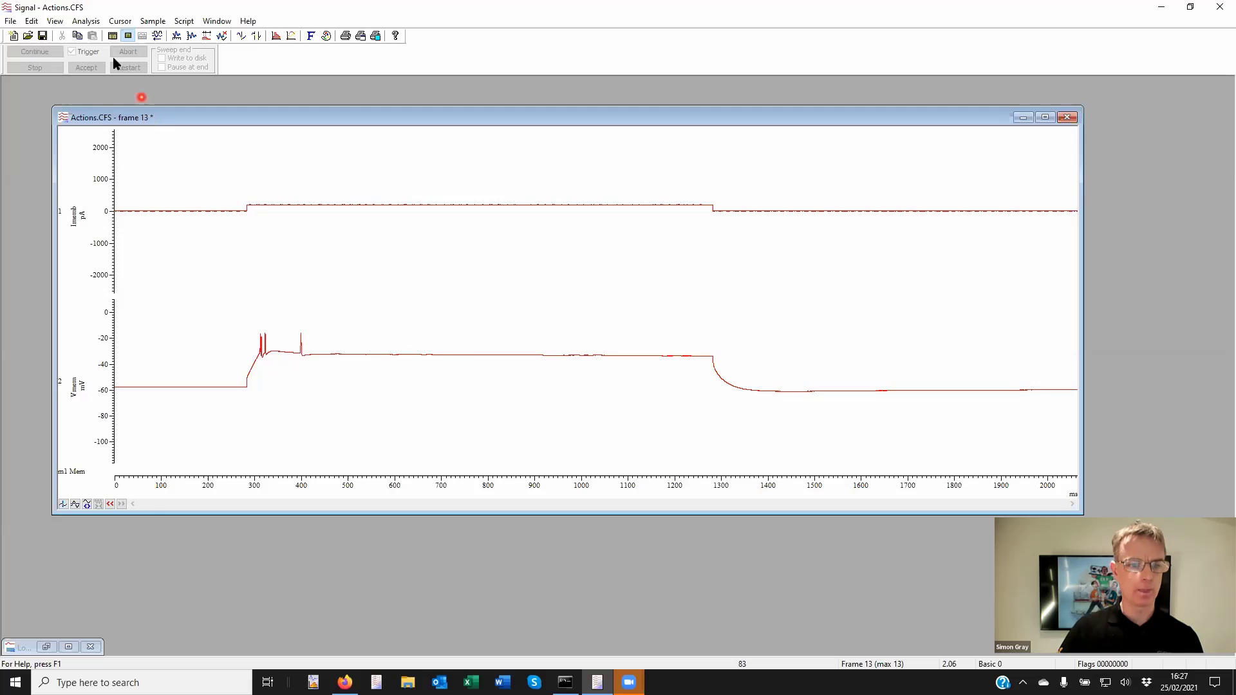
Delete the appended frame 13 from Actions.CFS.
{"action": "left_click", "coordinate": [93, 26]}
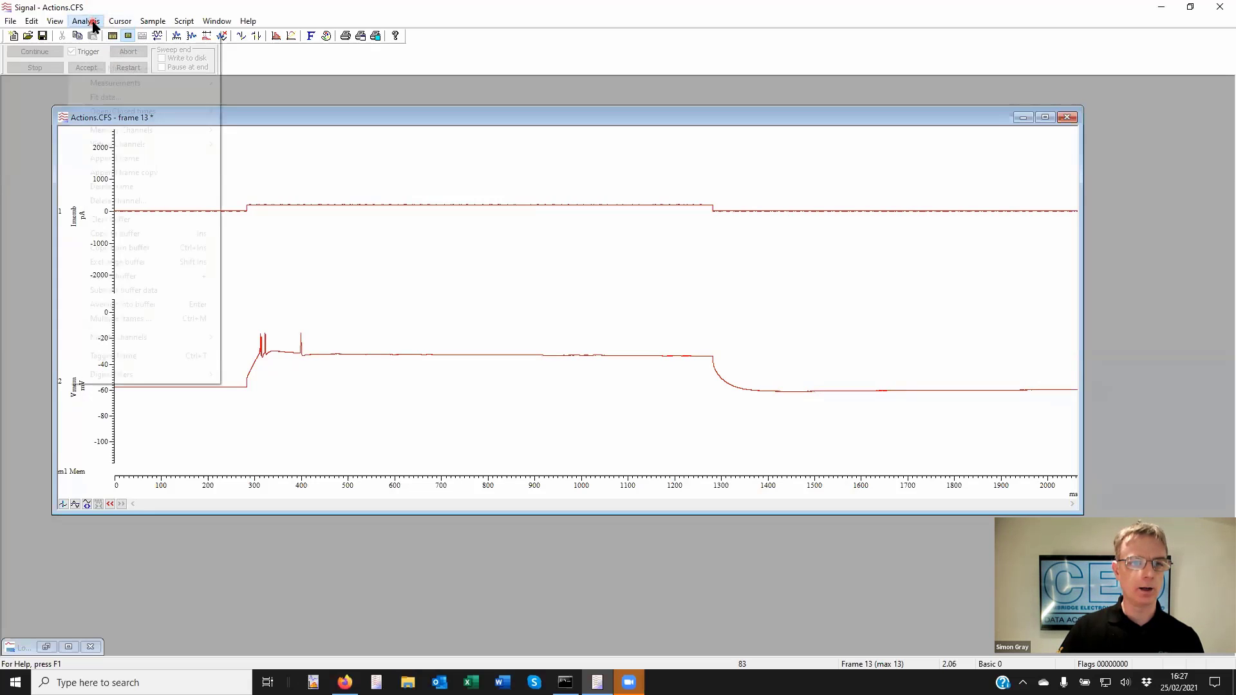
{"action": "left_click", "coordinate": [255, 115]}
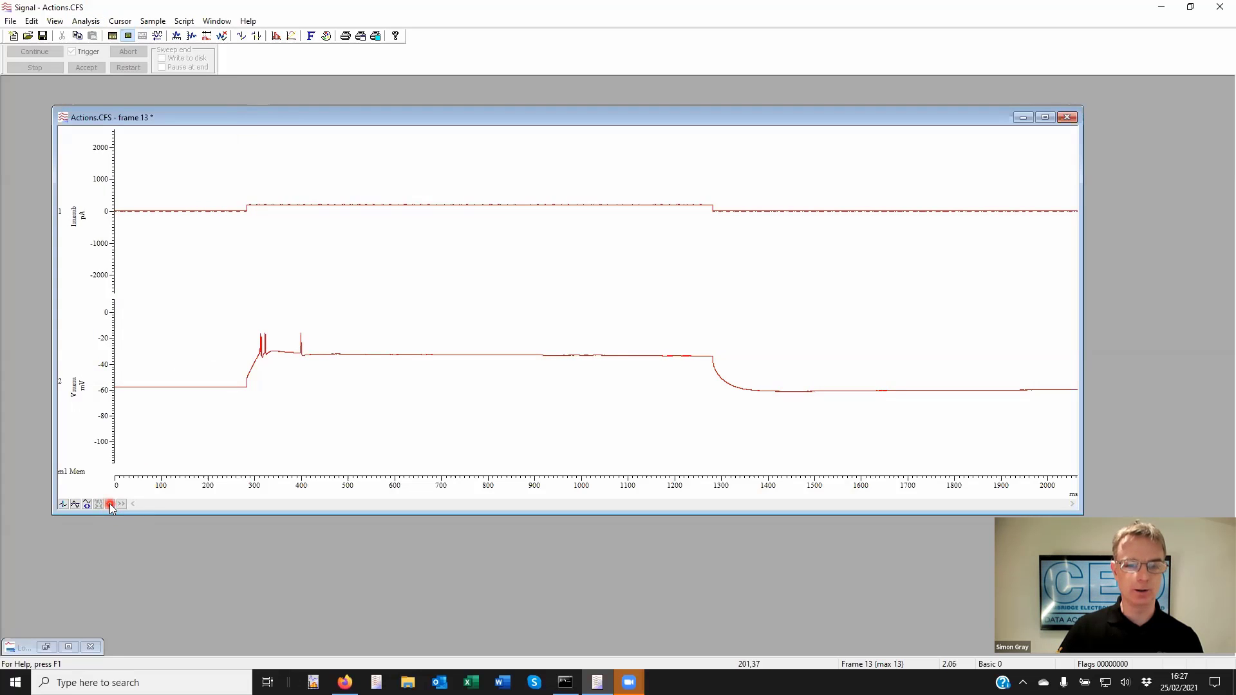
{"action": "left_click", "coordinate": [85, 20]}
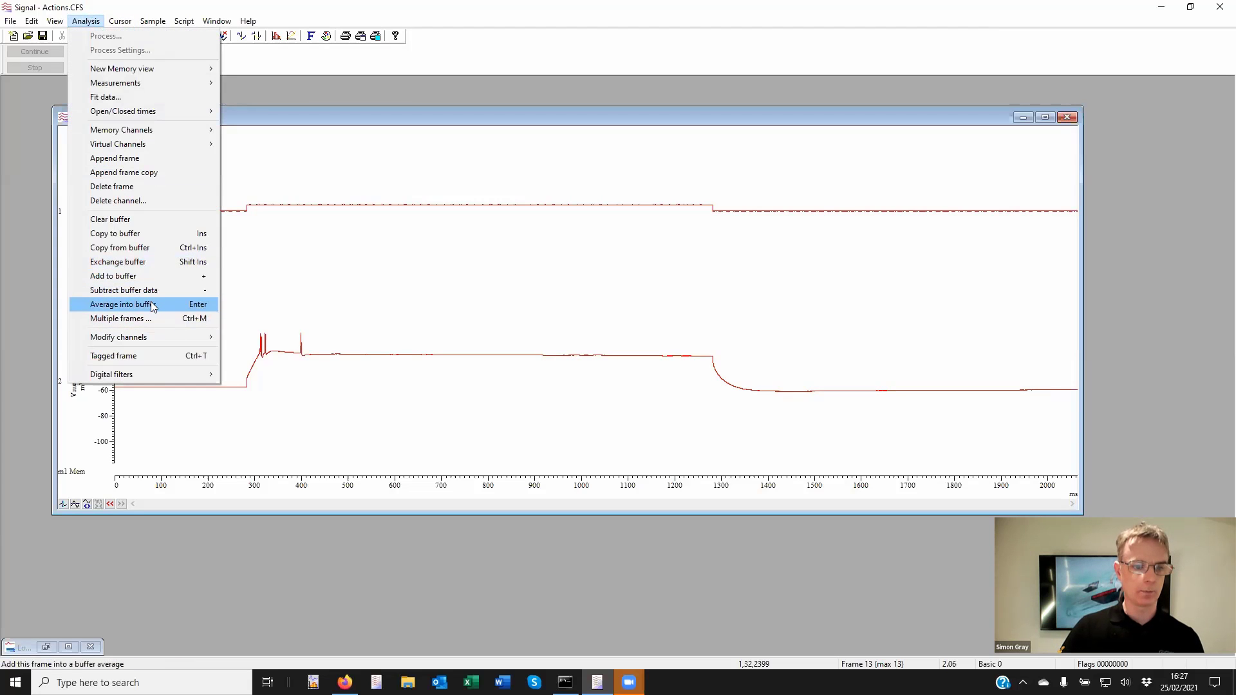
{"action": "left_click", "coordinate": [137, 187]}
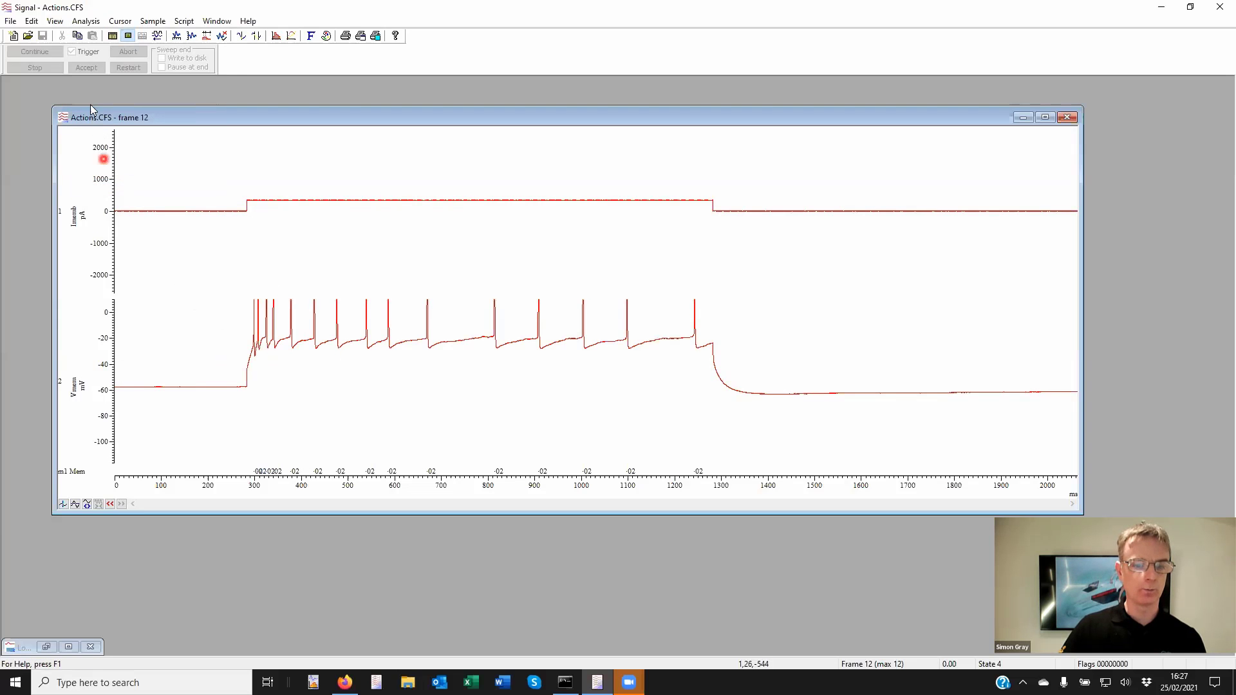
Create a 40 ms wide waveform average of all channels with start offset 0.0, and process all frames with Y axes optimised.
{"action": "left_click", "coordinate": [85, 21]}
{"action": "mouse_move", "coordinate": [135, 68]}
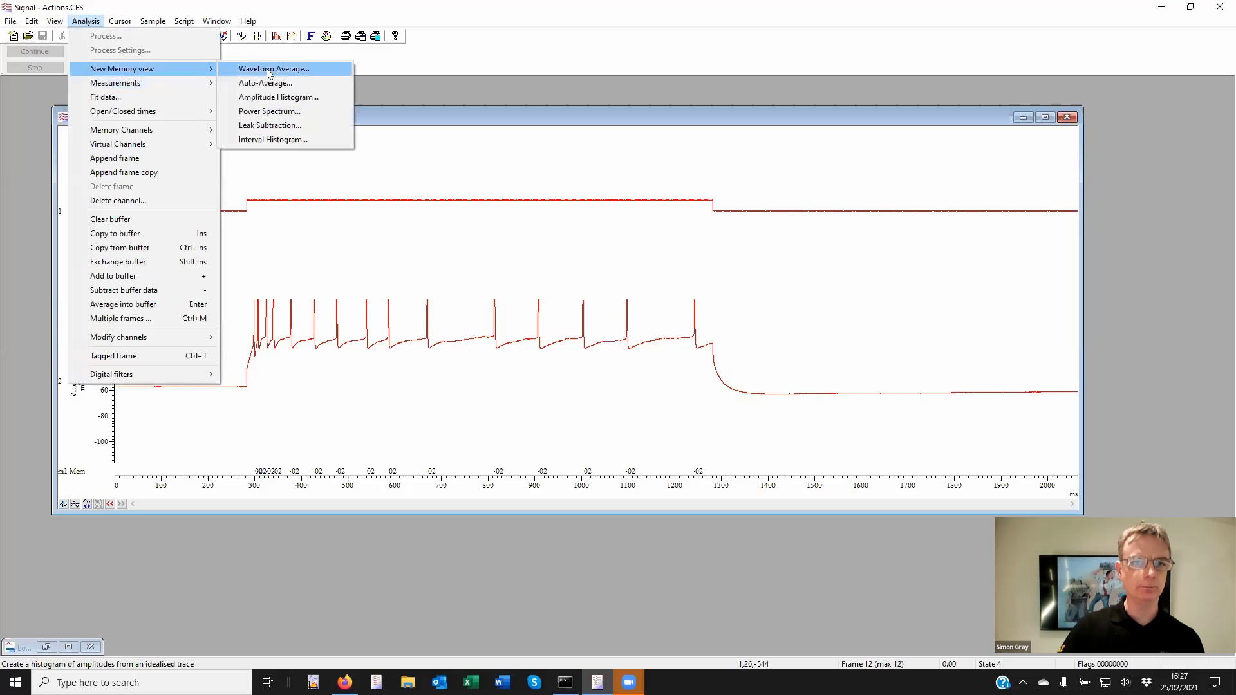
{"action": "left_click", "coordinate": [275, 68]}
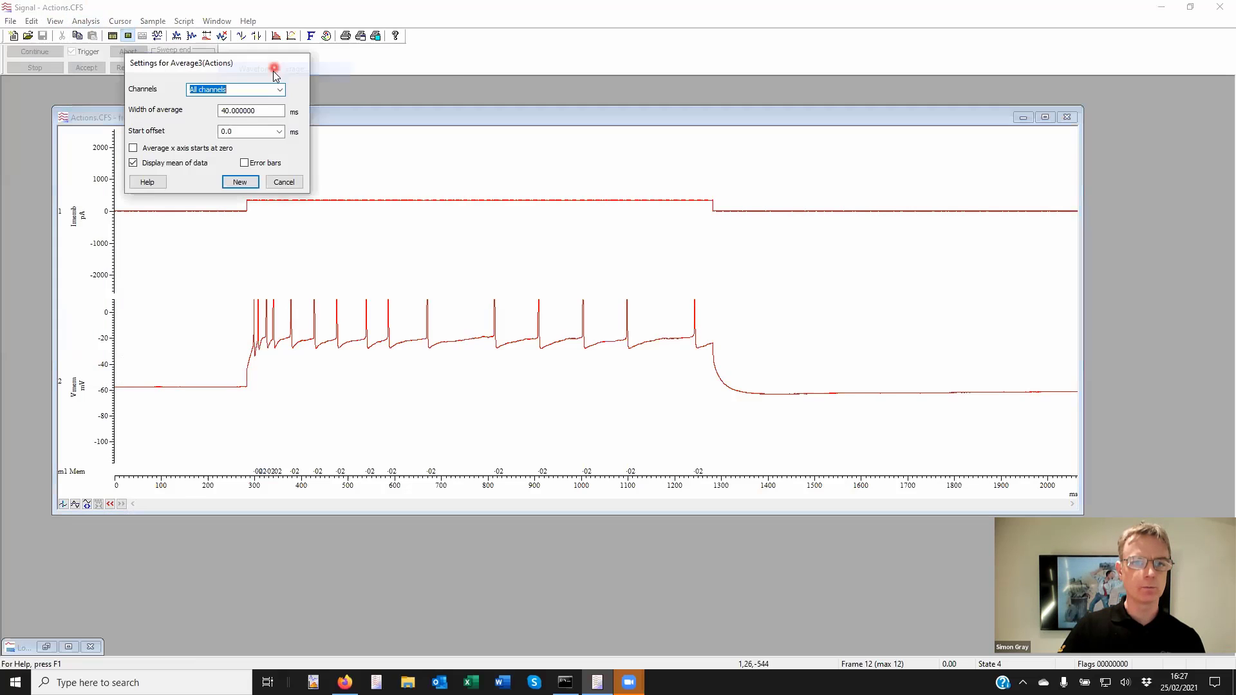
{"action": "left_click", "coordinate": [241, 183]}
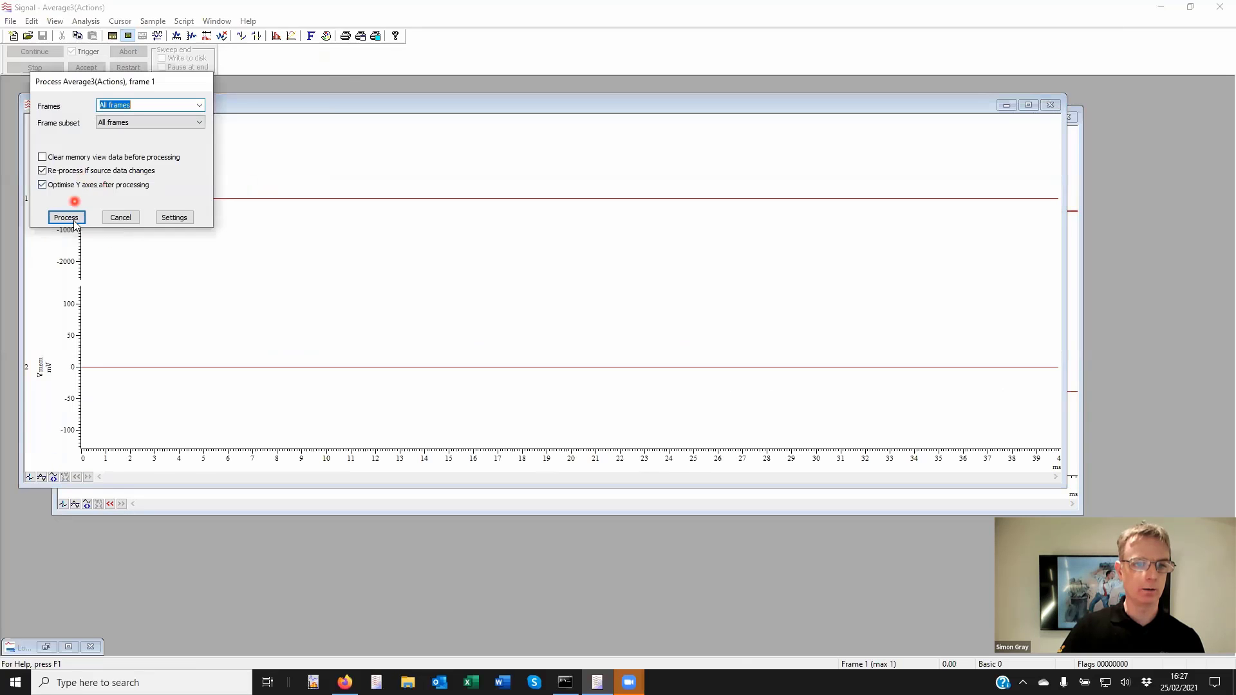
{"action": "left_click", "coordinate": [67, 217]}
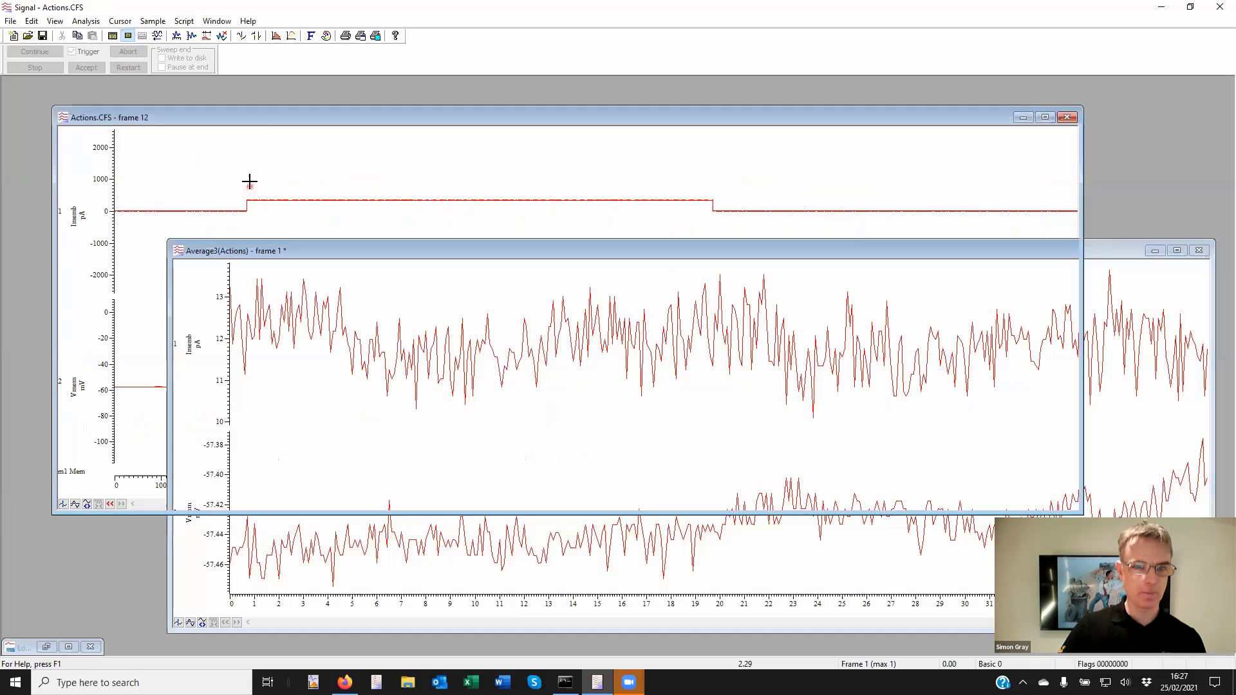
Move the Actions.CFS window up slightly beside the average view, and append an empty frame to the file.
{"action": "left_click", "coordinate": [266, 117]}
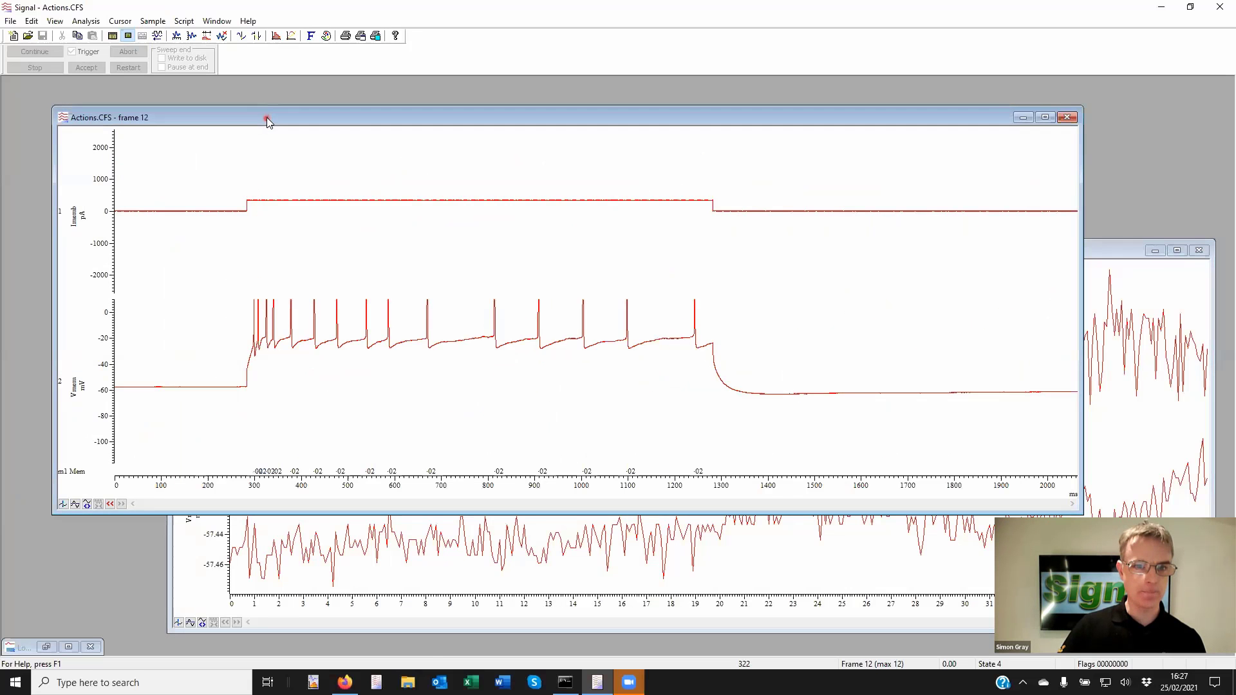
{"action": "left_click", "coordinate": [408, 555]}
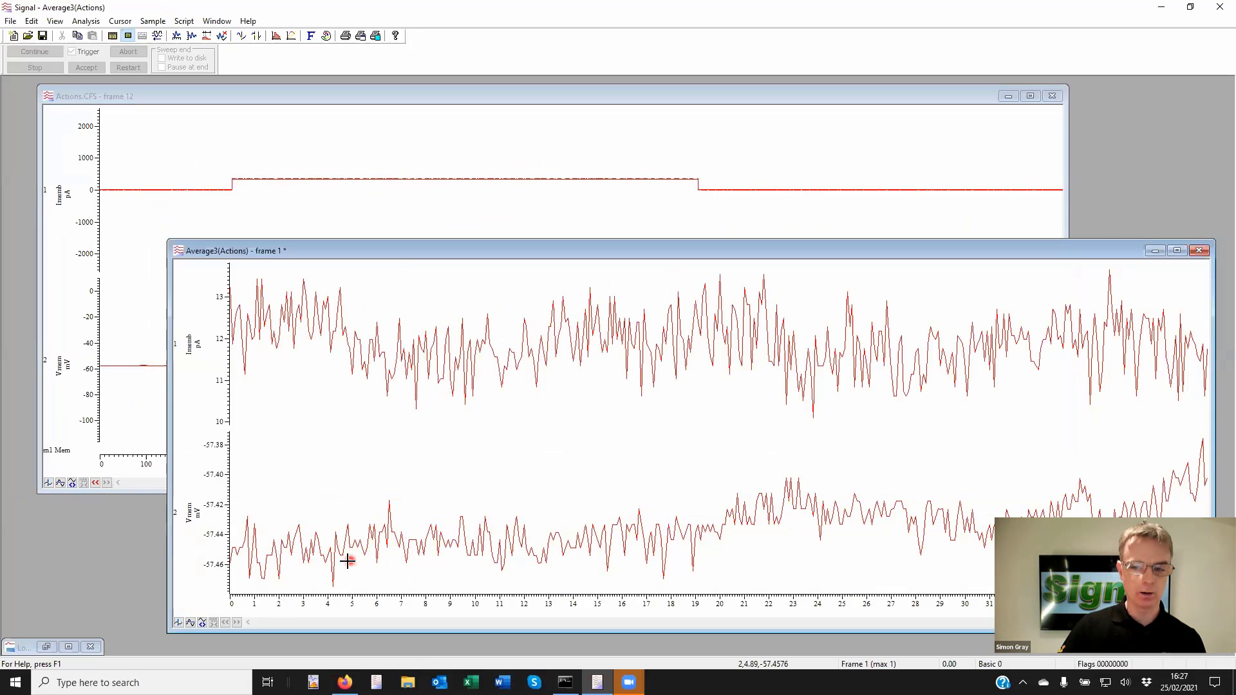
{"action": "left_click", "coordinate": [202, 219]}
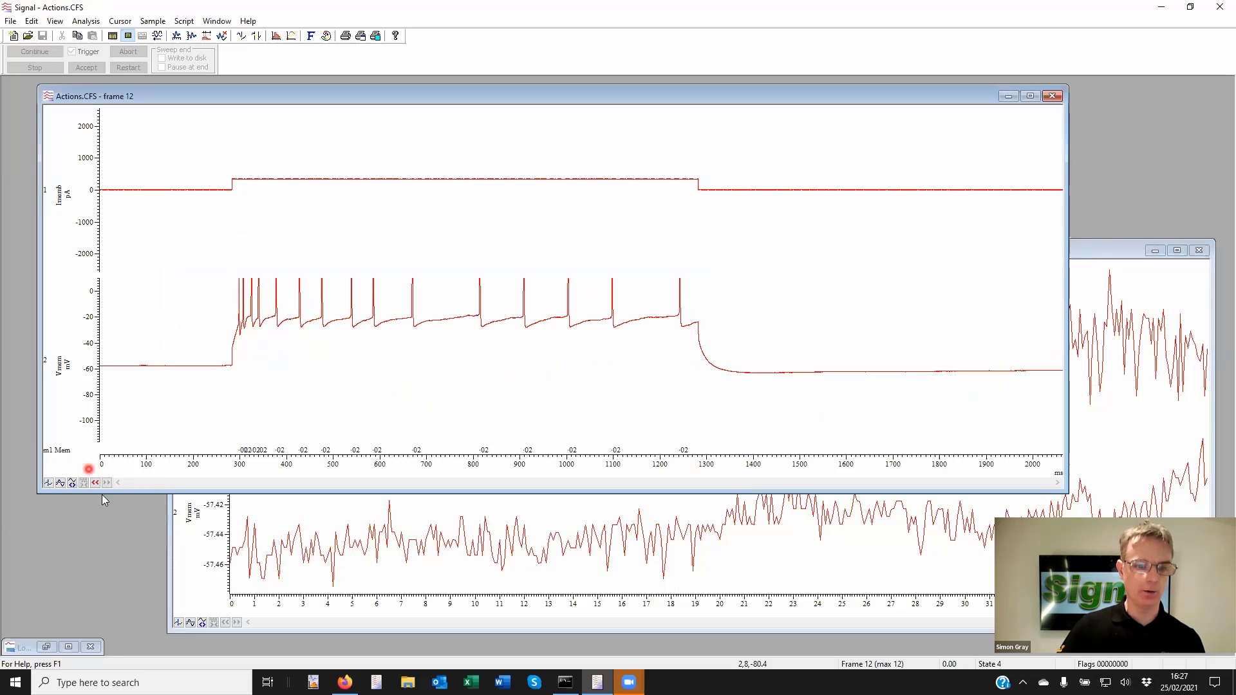
{"action": "left_click", "coordinate": [106, 483]}
{"action": "left_click", "coordinate": [87, 21]}
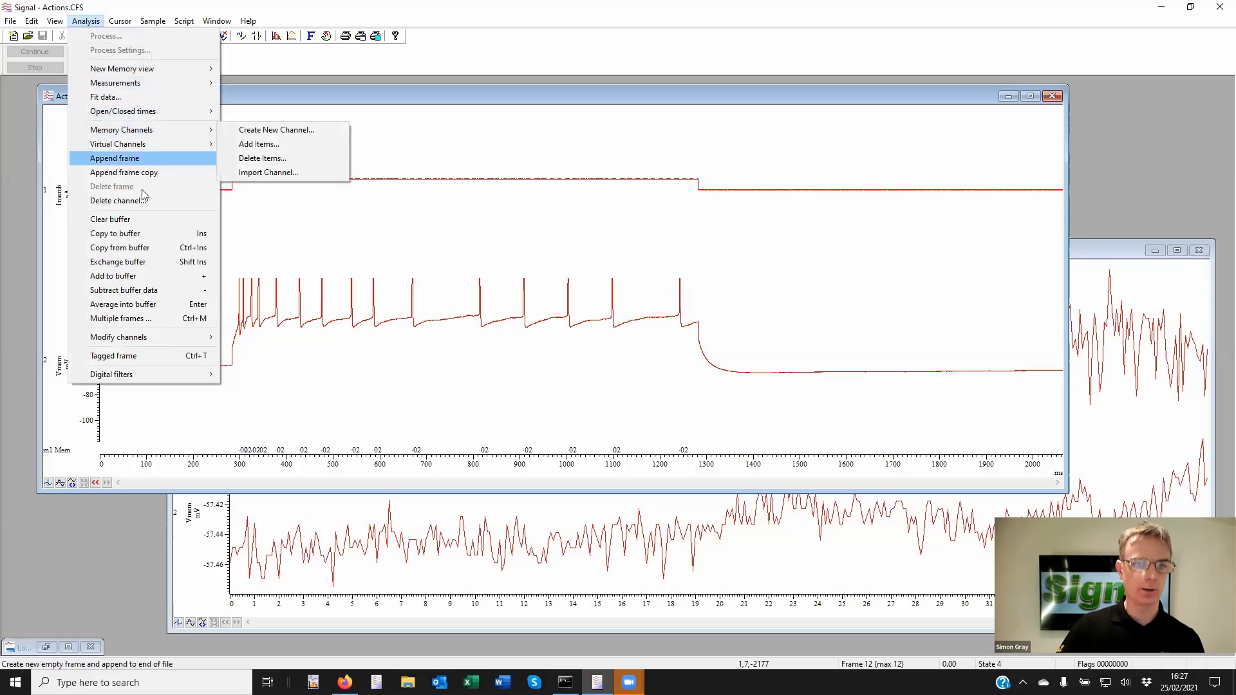
{"action": "left_click", "coordinate": [146, 159]}
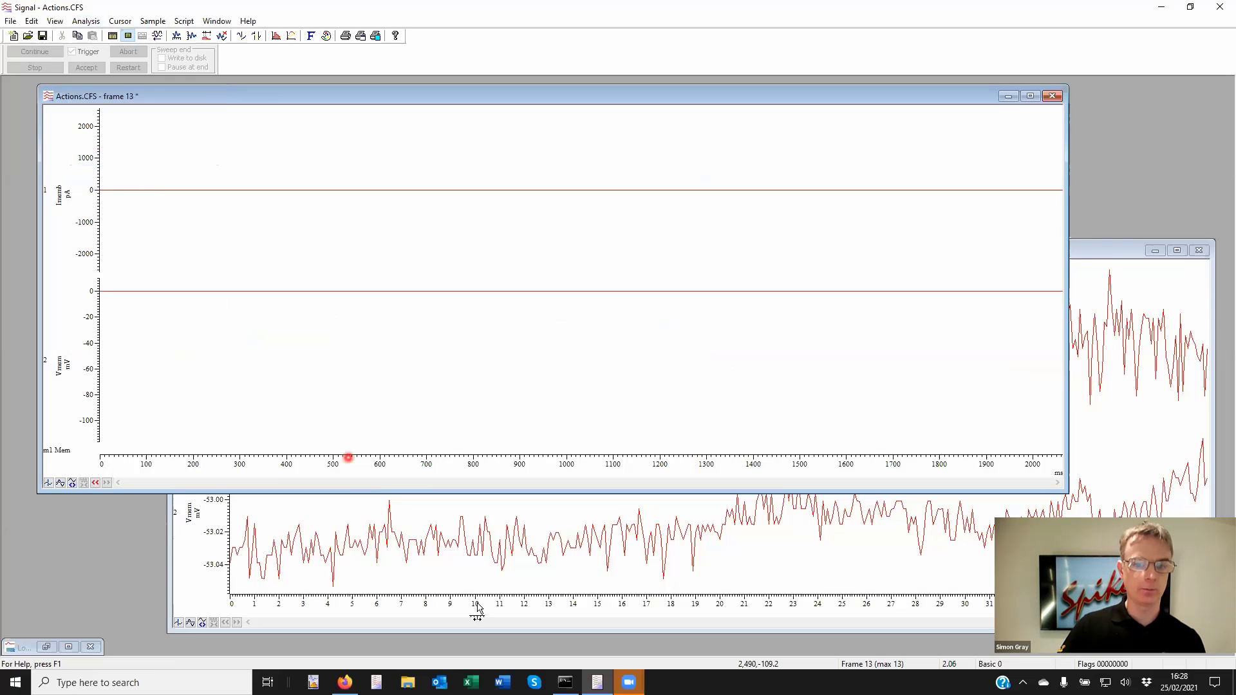
Copy the waveform average data from the Average3 view into the empty frame 13 of Actions.CFS.
{"action": "left_click", "coordinate": [476, 536]}
{"action": "left_click", "coordinate": [359, 379]}
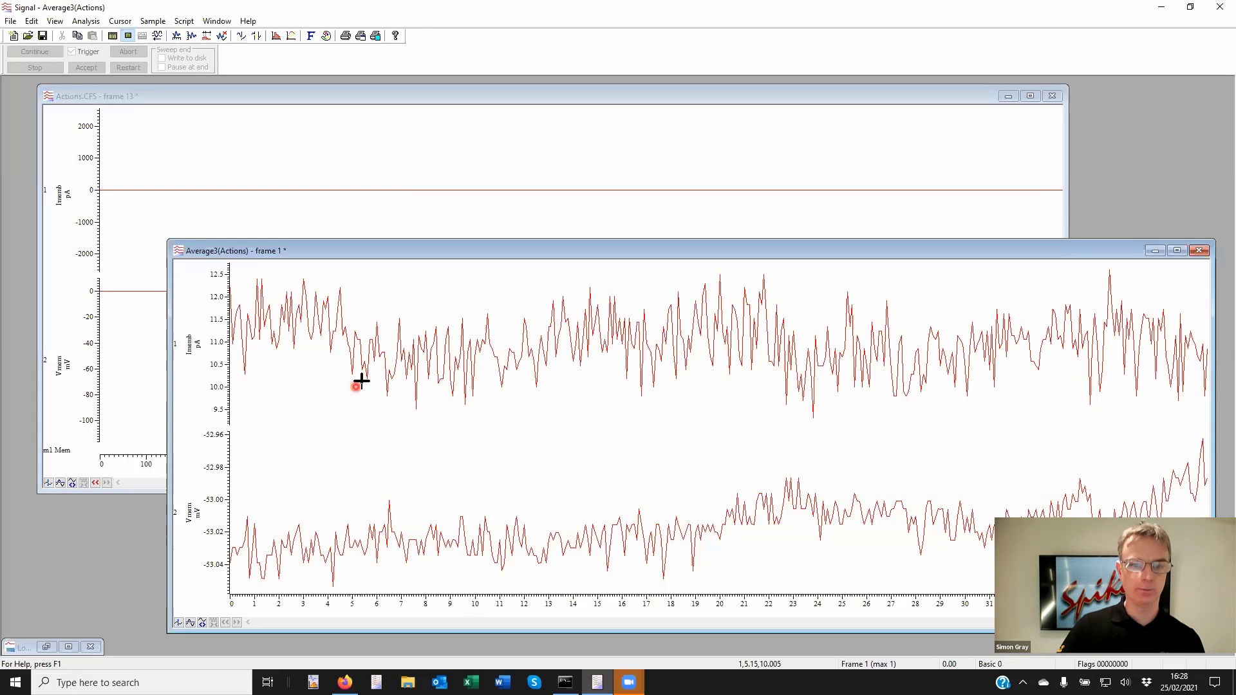
{"action": "left_click", "coordinate": [352, 397]}
{"action": "left_click", "coordinate": [226, 469]}
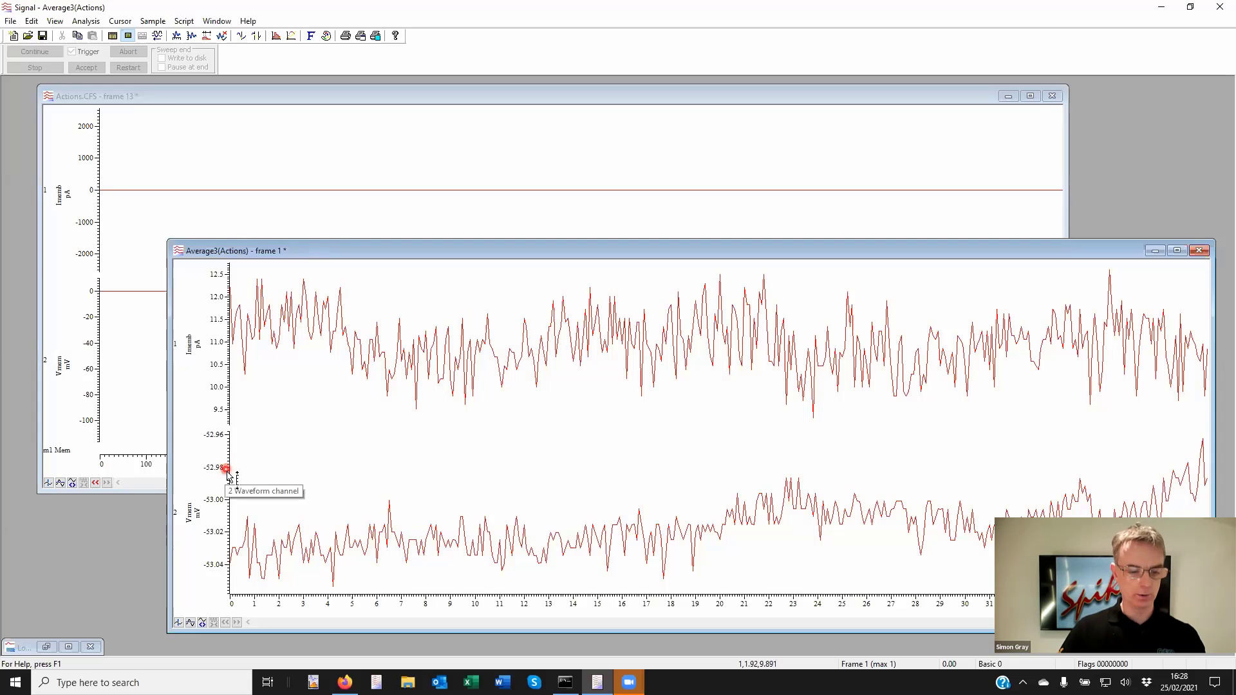
{"action": "left_click", "coordinate": [230, 405]}
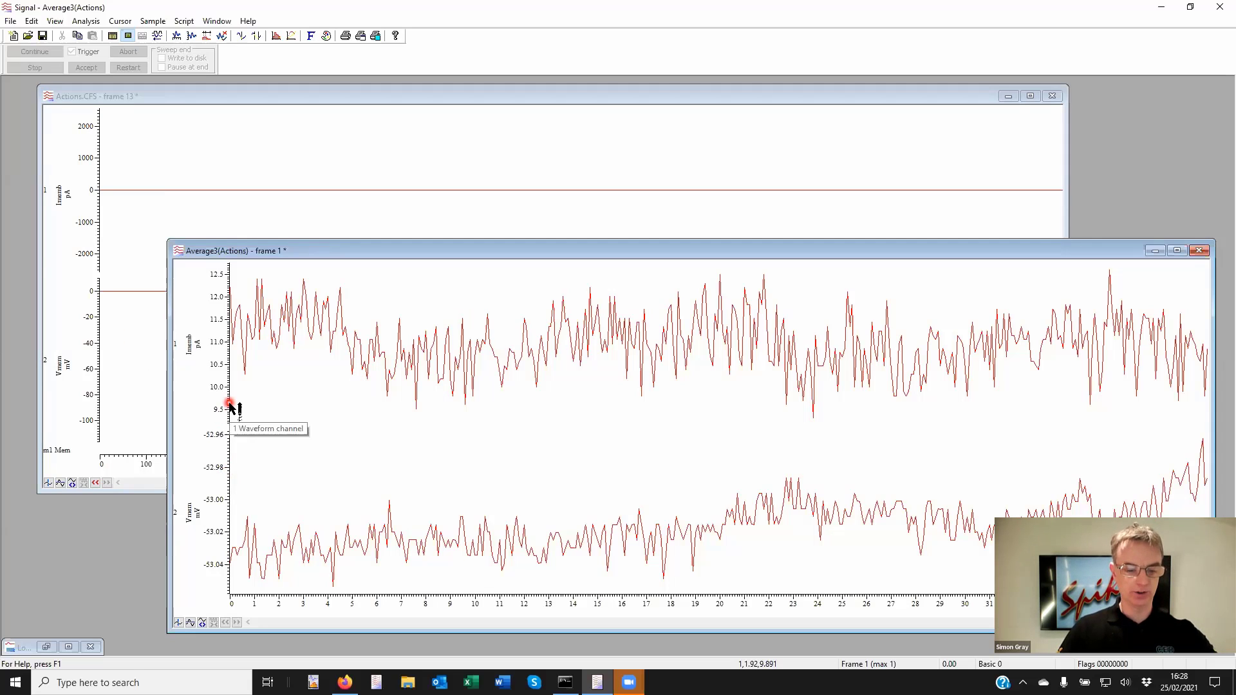
{"action": "left_click", "coordinate": [219, 203]}
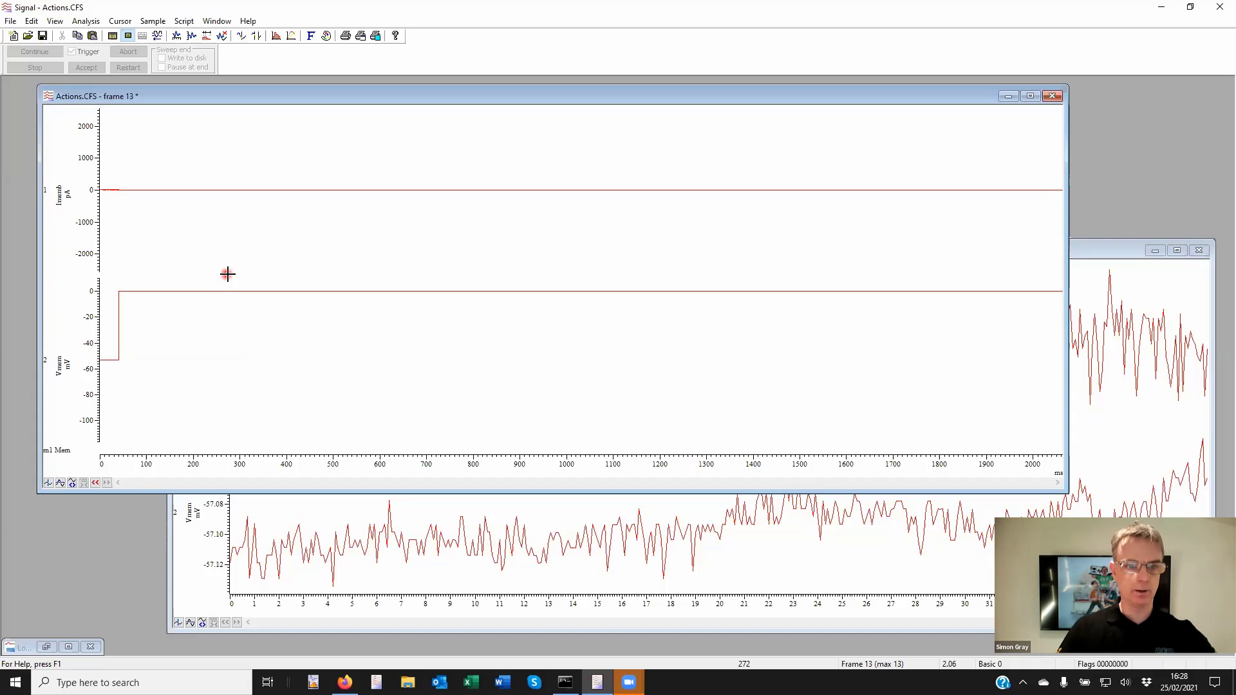
Enlarge the Imemb channel's vertical scale in frame 13 to roughly -300 to 300 pA.
{"action": "double_click", "coordinate": [162, 468]}
{"action": "left_click", "coordinate": [227, 171]}
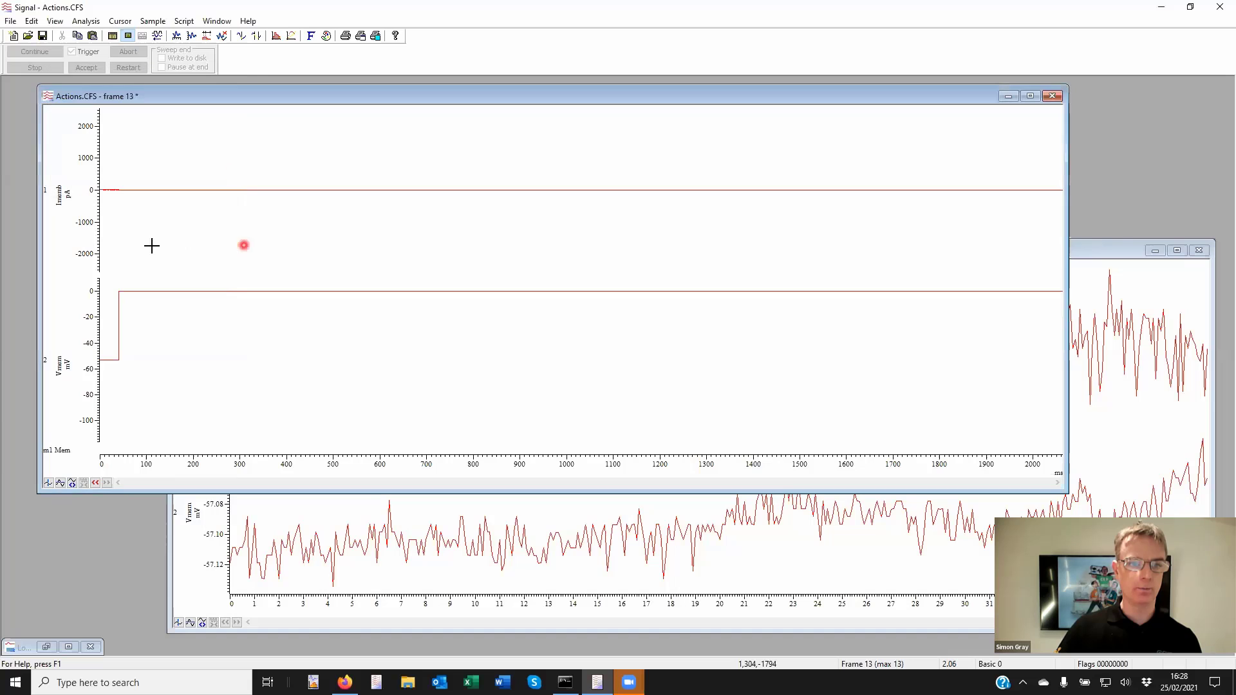
{"action": "left_click_drag", "start_coordinate": [133, 179], "coordinate": [136, 203]}
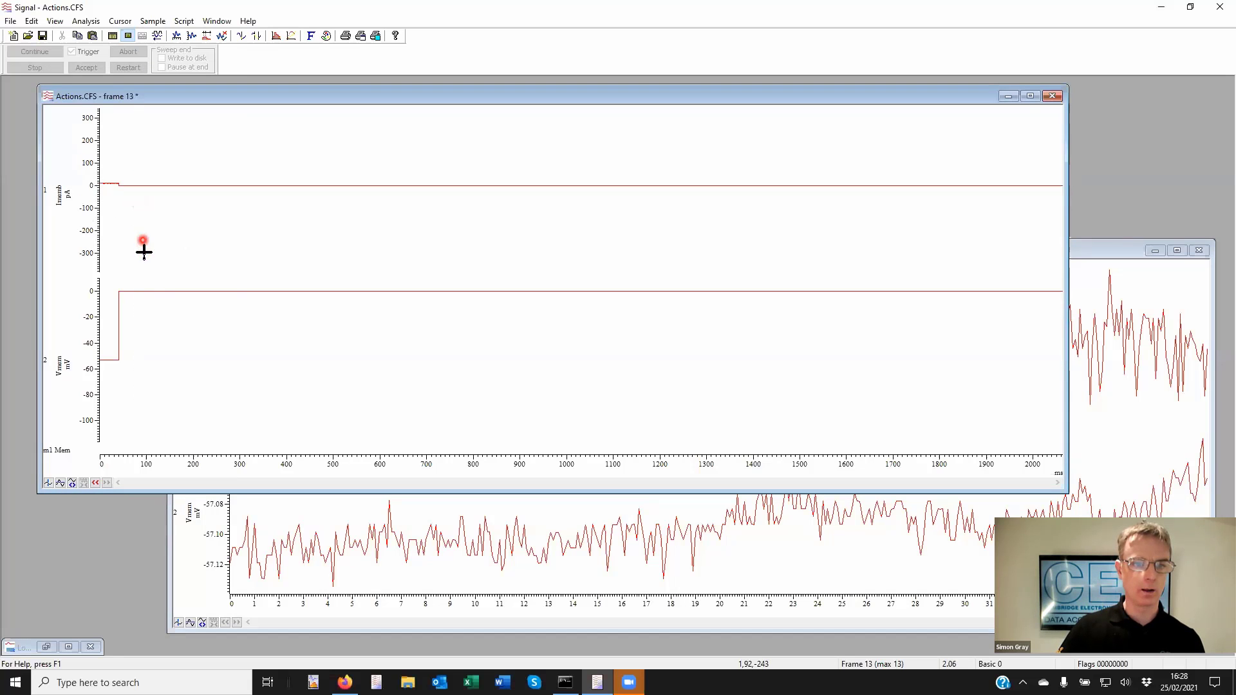
Close the Average3 view without saving its changes, and delete frame 13 from Actions.CFS.
{"action": "left_click", "coordinate": [307, 567]}
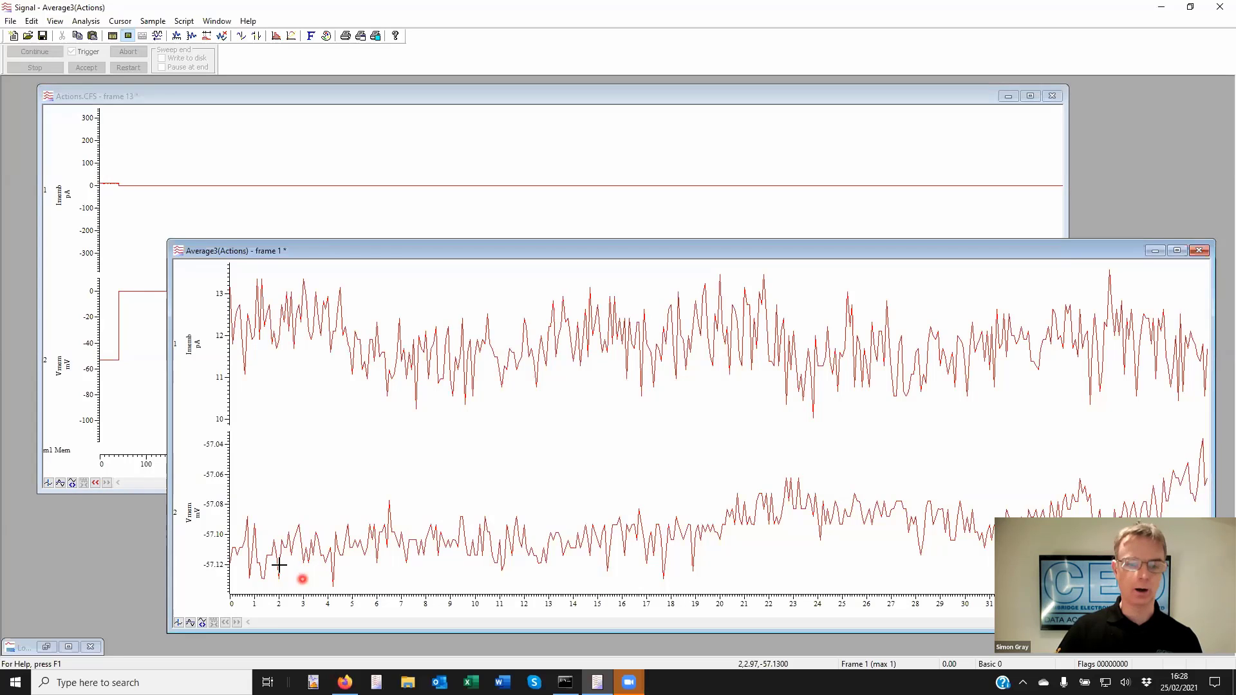
{"action": "left_click", "coordinate": [143, 349]}
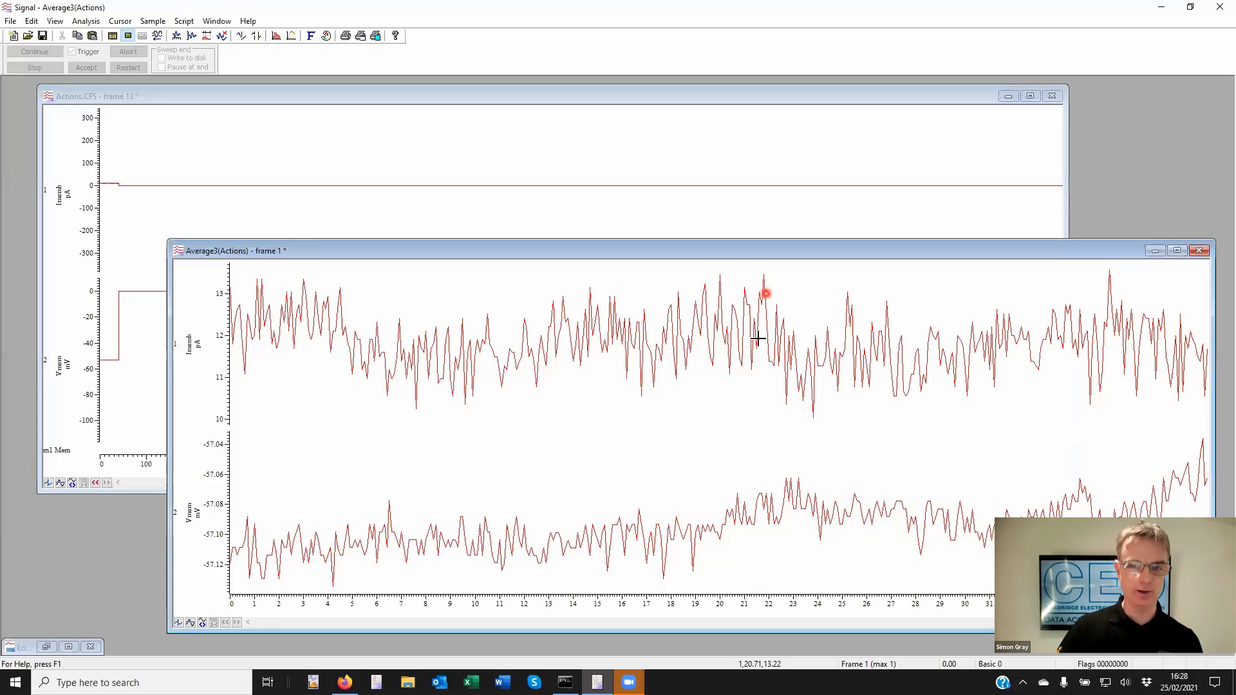
{"action": "left_click", "coordinate": [178, 255]}
{"action": "left_click", "coordinate": [206, 335]}
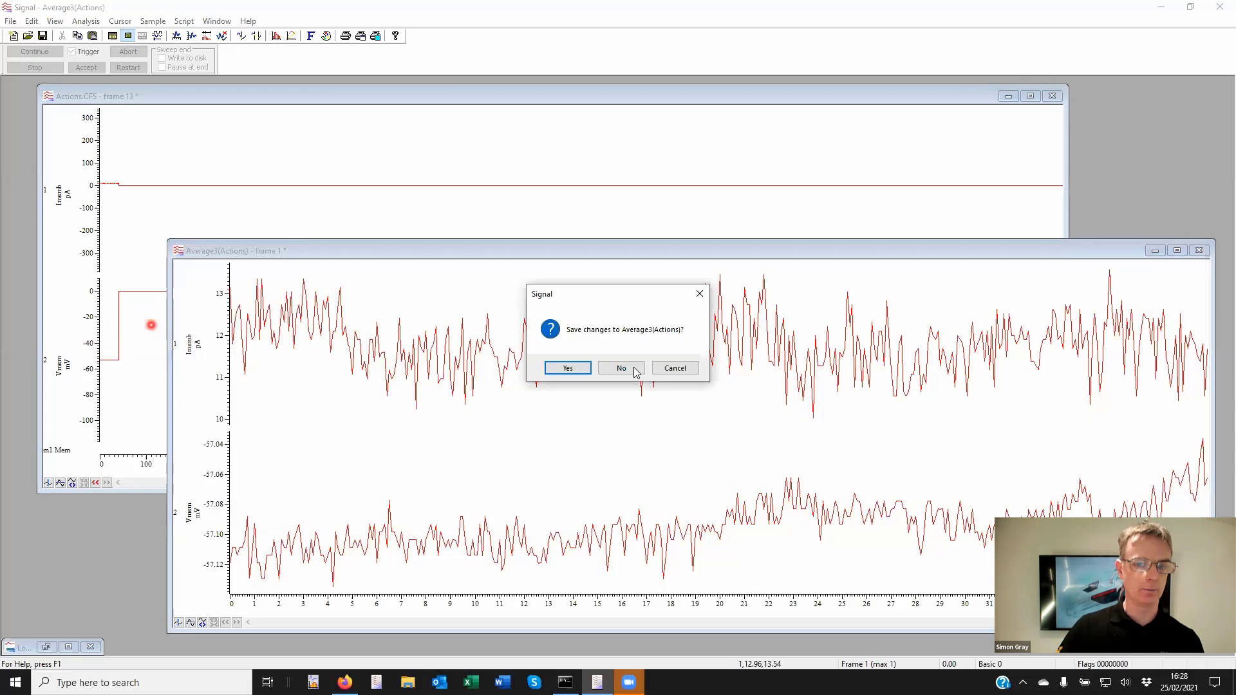
{"action": "left_click", "coordinate": [619, 368]}
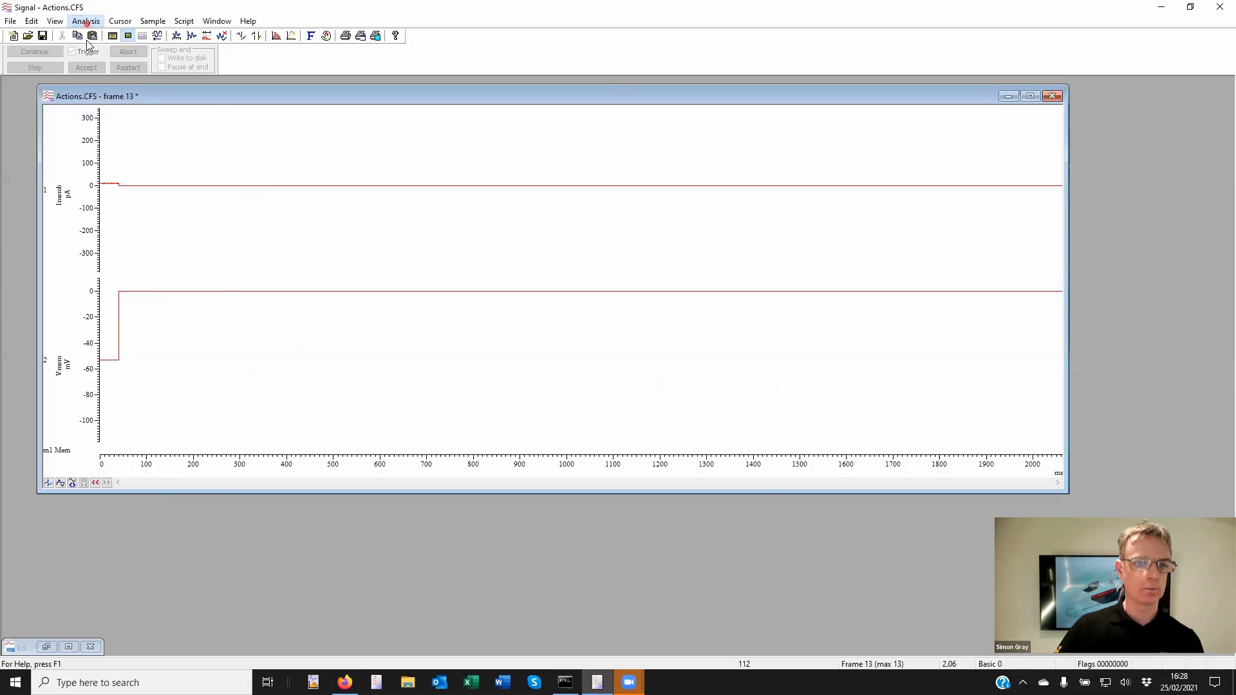
{"action": "left_click", "coordinate": [86, 21]}
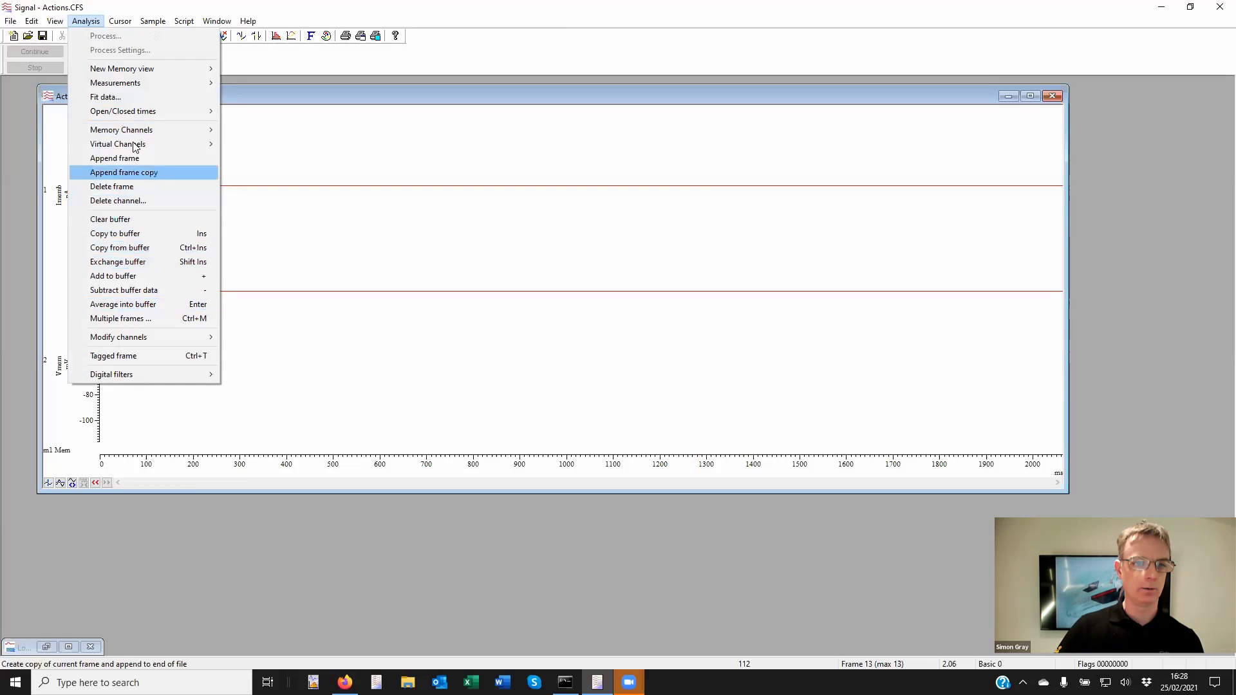
{"action": "left_click", "coordinate": [123, 186]}
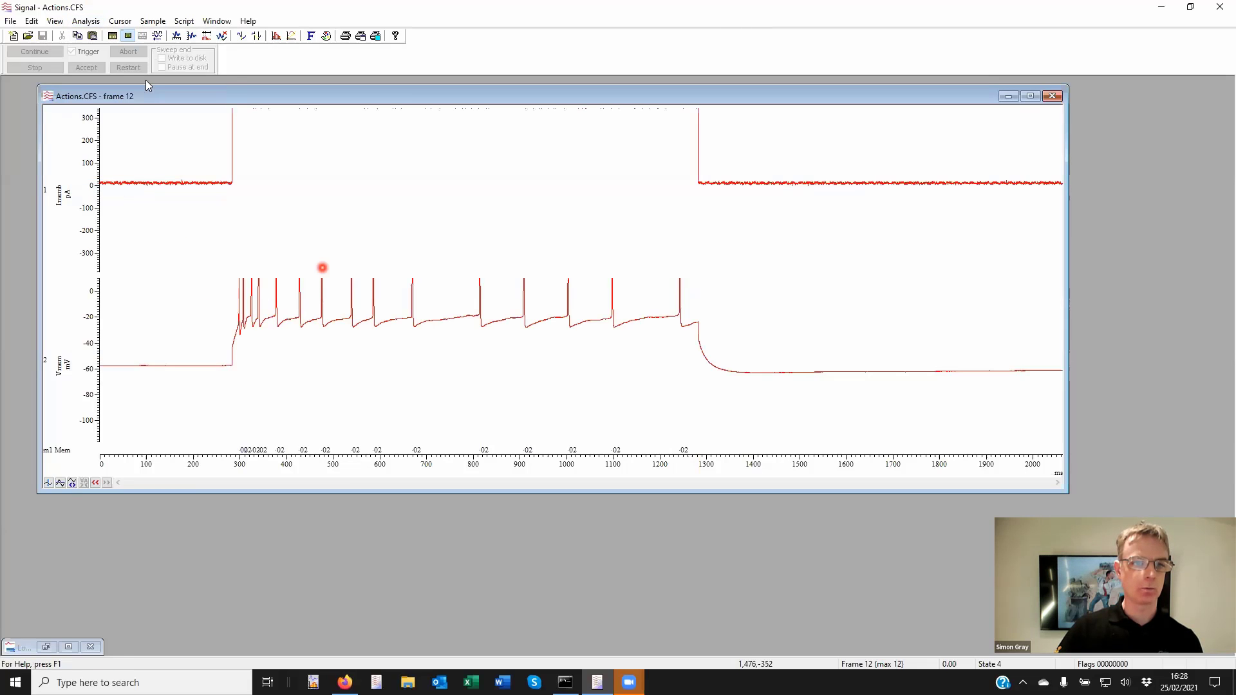
Create a 2000 ms wide waveform average of all channels with start offset 0.0, and process all frames with Y axes optimised.
{"action": "left_click", "coordinate": [86, 22]}
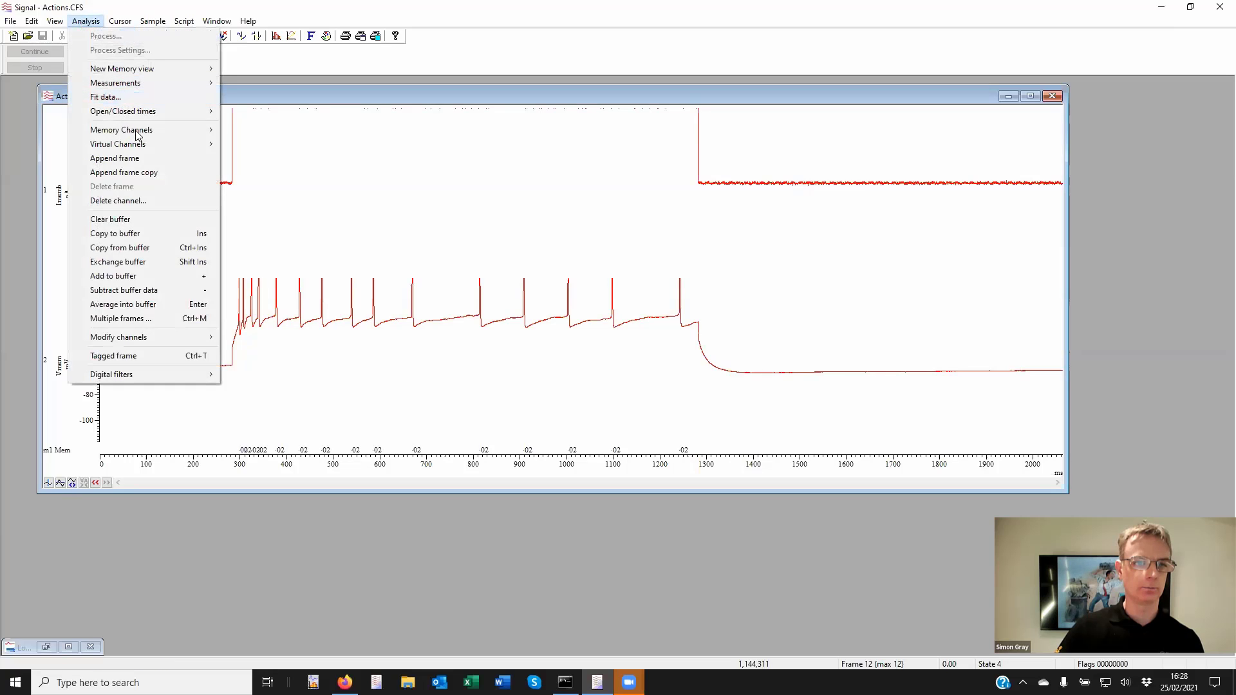
{"action": "mouse_move", "coordinate": [153, 69]}
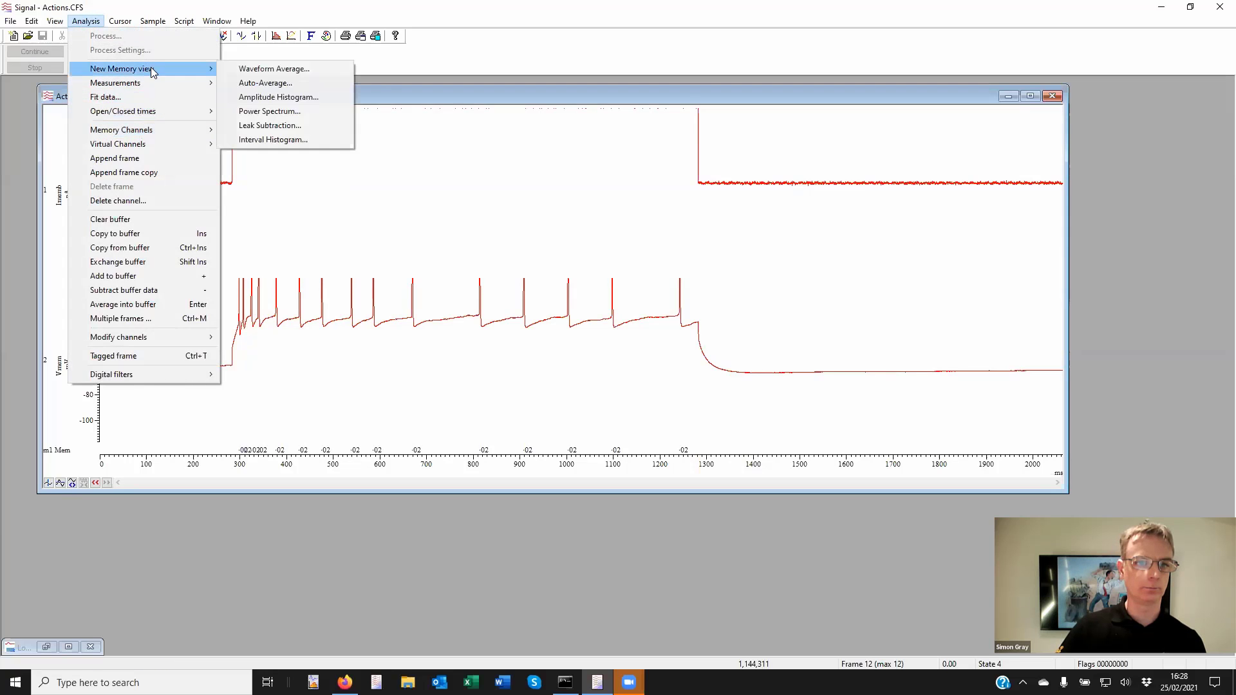
{"action": "left_click", "coordinate": [273, 69]}
{"action": "key", "text": "Tab"}
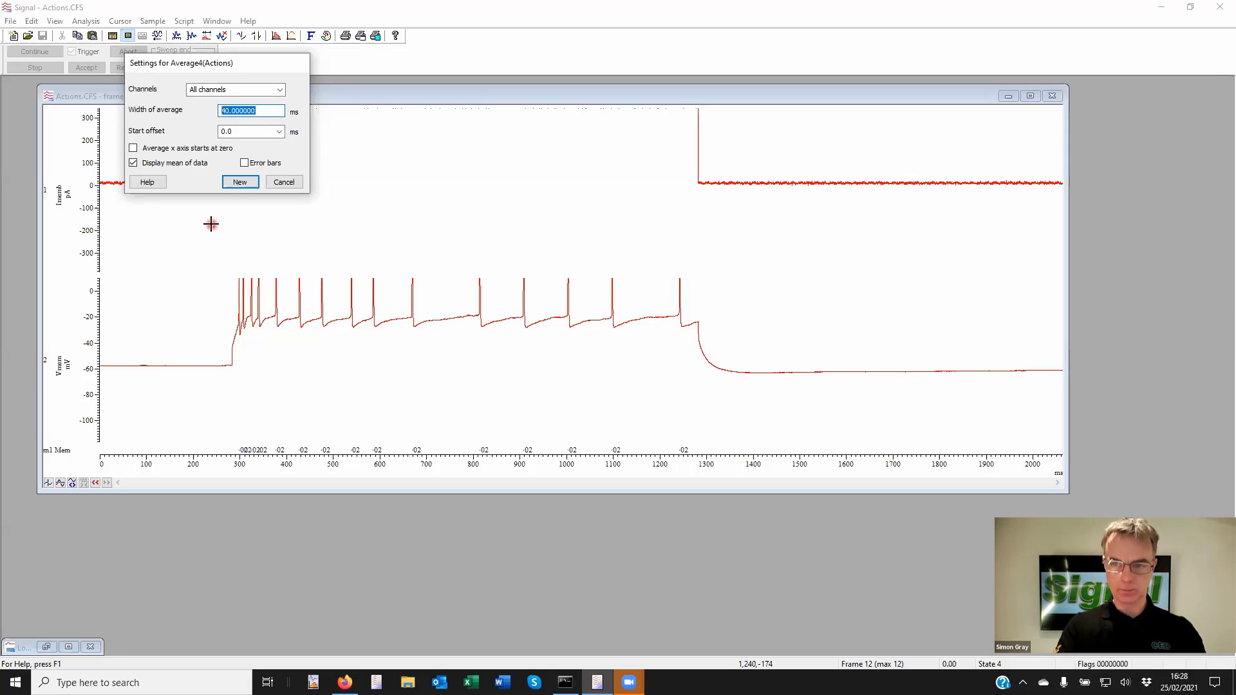
{"action": "type", "text": "2000"}
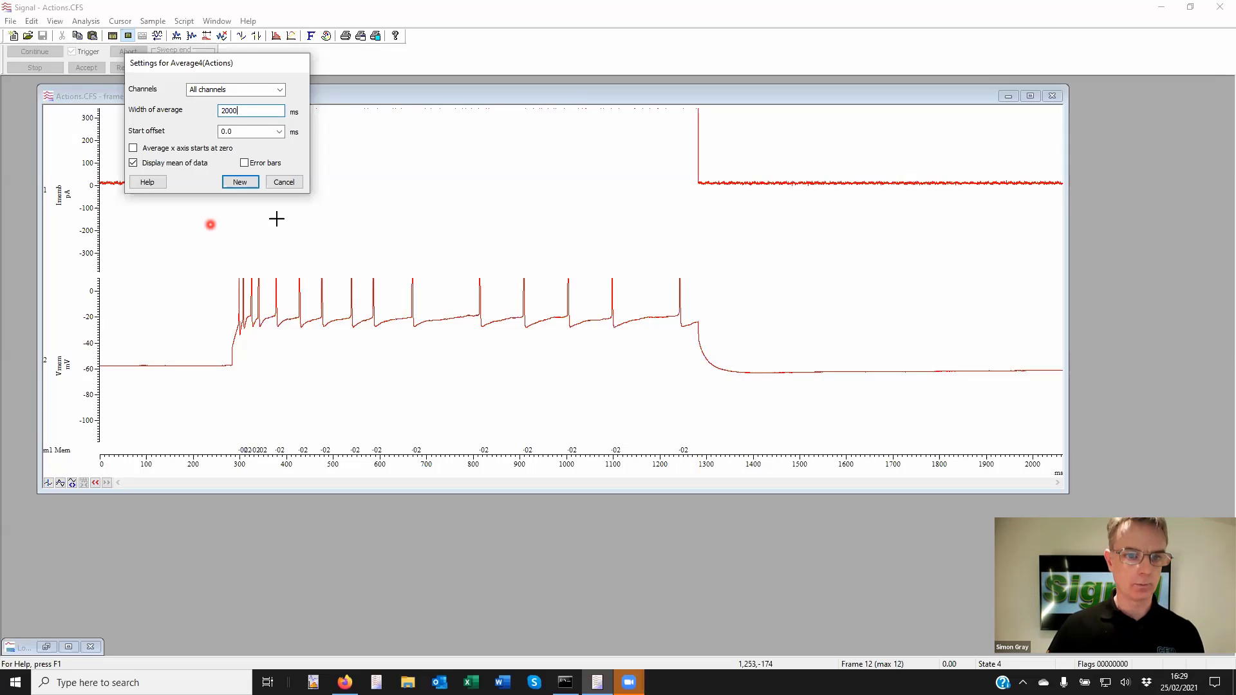
{"action": "left_click", "coordinate": [240, 182]}
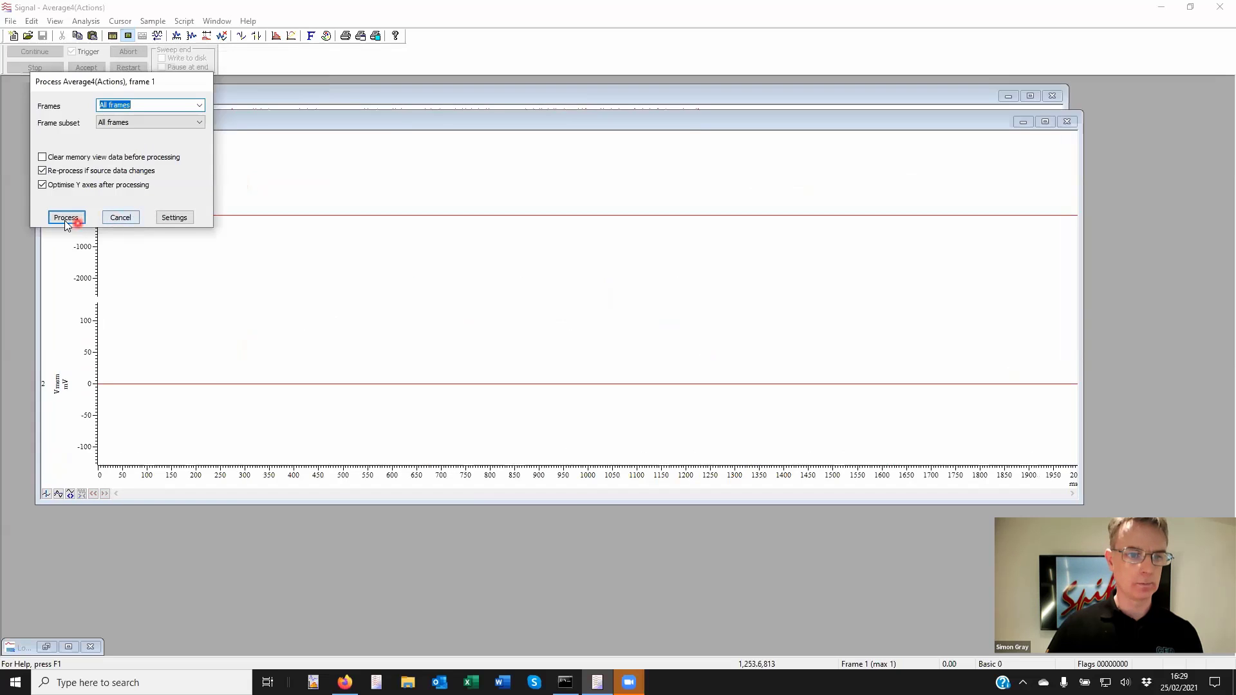
{"action": "left_click", "coordinate": [66, 218]}
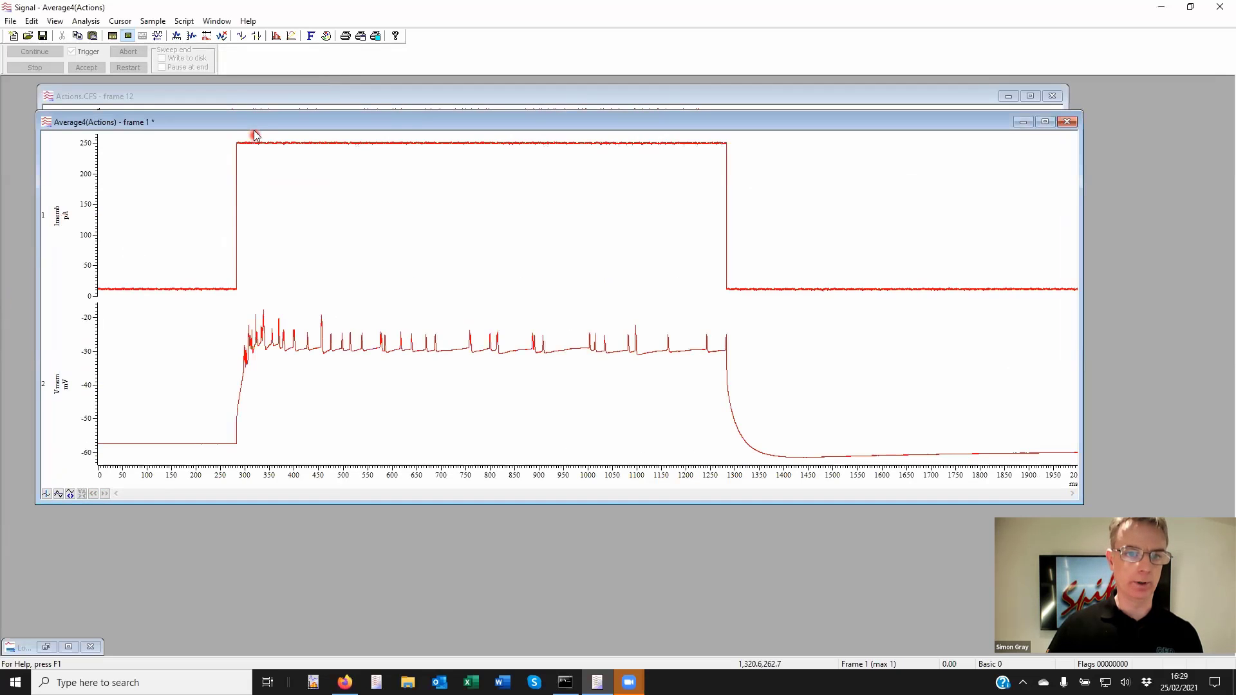
Move the Average4 view clear of the Actions.CFS window, and append an empty frame to Actions.CFS.
{"action": "left_click_drag", "start_coordinate": [255, 129], "coordinate": [390, 274]}
{"action": "left_click", "coordinate": [275, 190]}
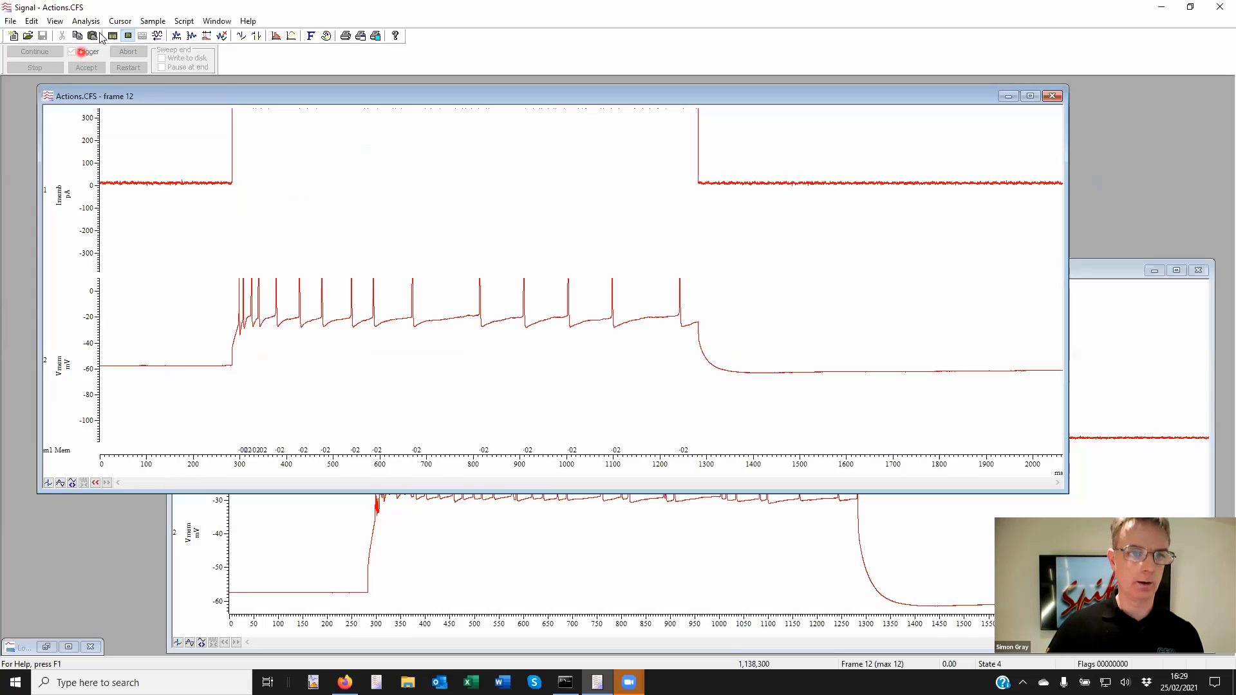
{"action": "left_click", "coordinate": [86, 21]}
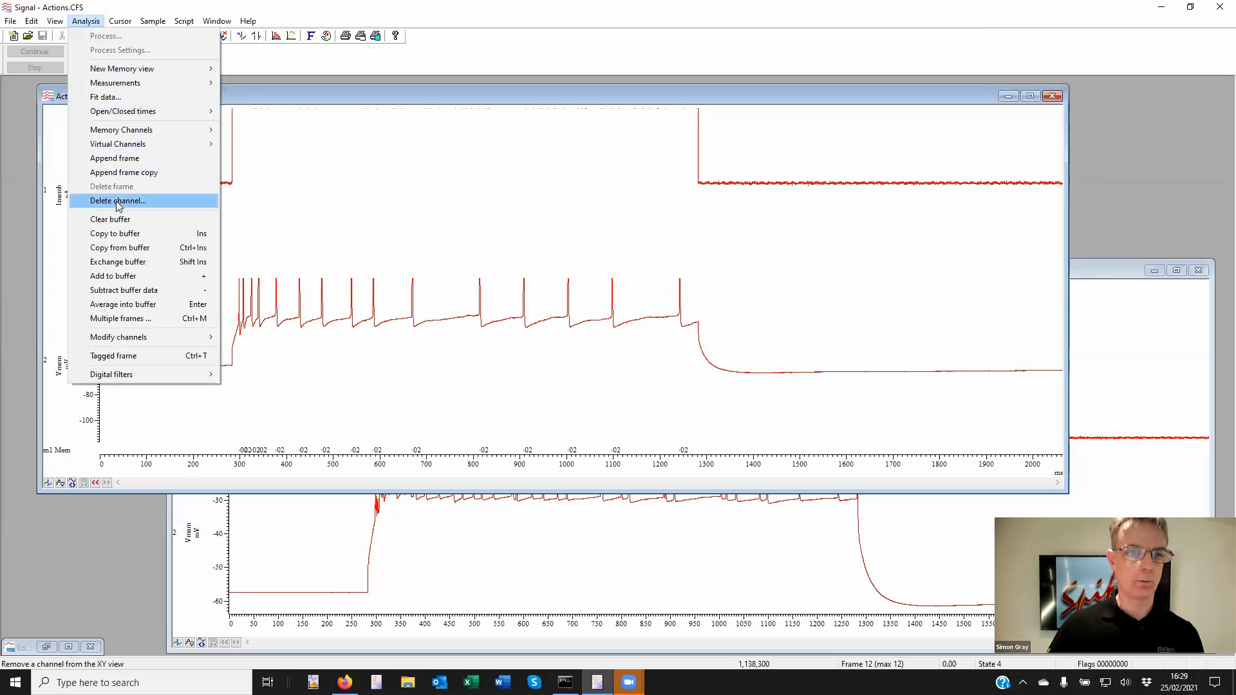
{"action": "left_click", "coordinate": [116, 158]}
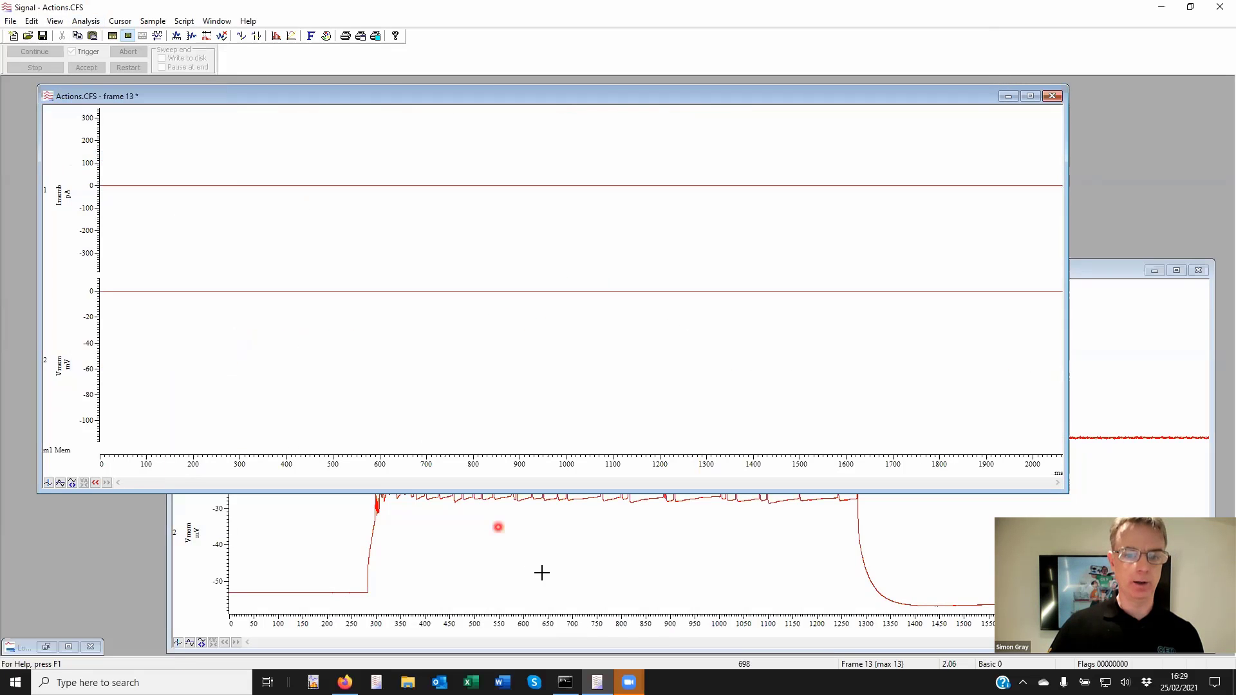
Copy the 2000 ms waveform average data from the Average4 view into the empty frame 13 of Actions.CFS.
{"action": "left_click", "coordinate": [535, 565]}
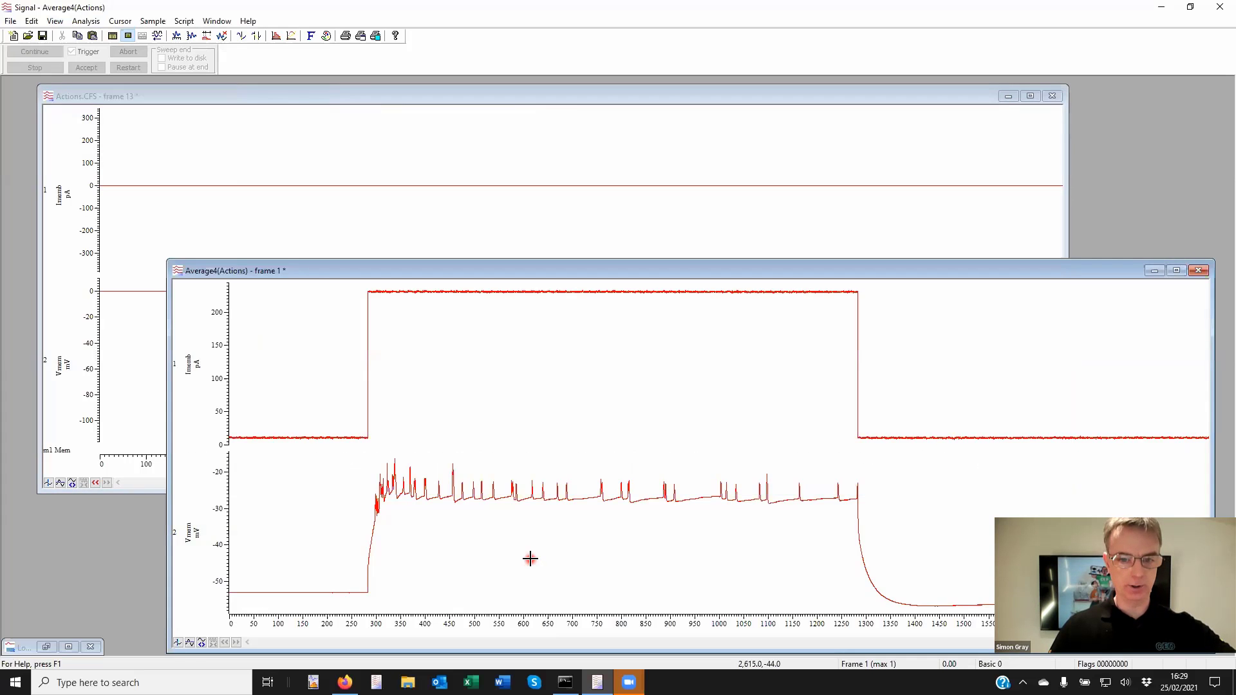
{"action": "left_click", "coordinate": [284, 168]}
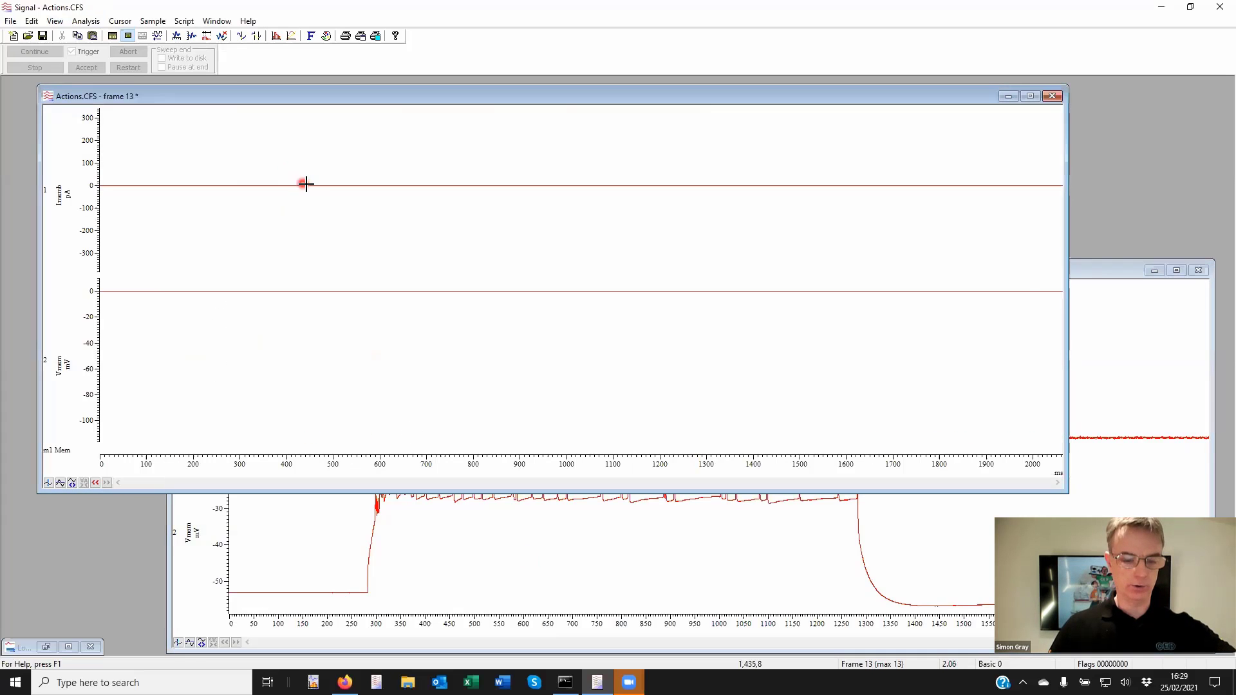
{"action": "key", "text": "ctrl+v"}
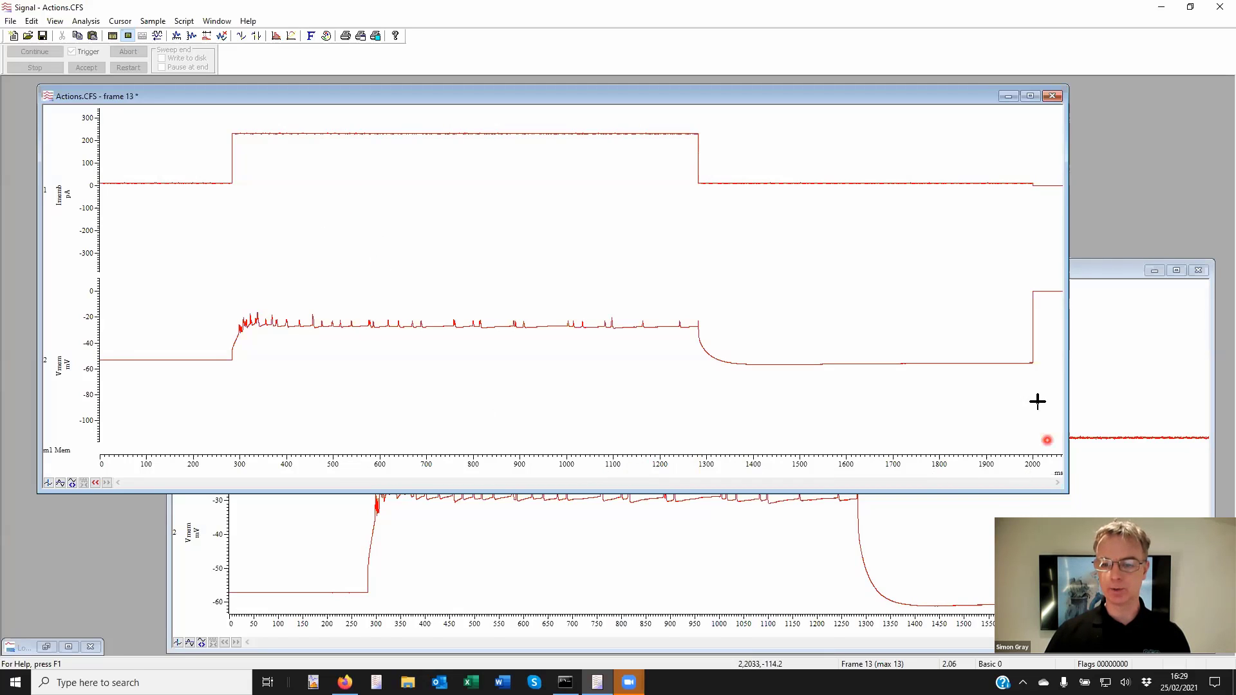
Check the X axis range of frame 13 and compare the frame with the Average4 view.
{"action": "double_click", "coordinate": [628, 468]}
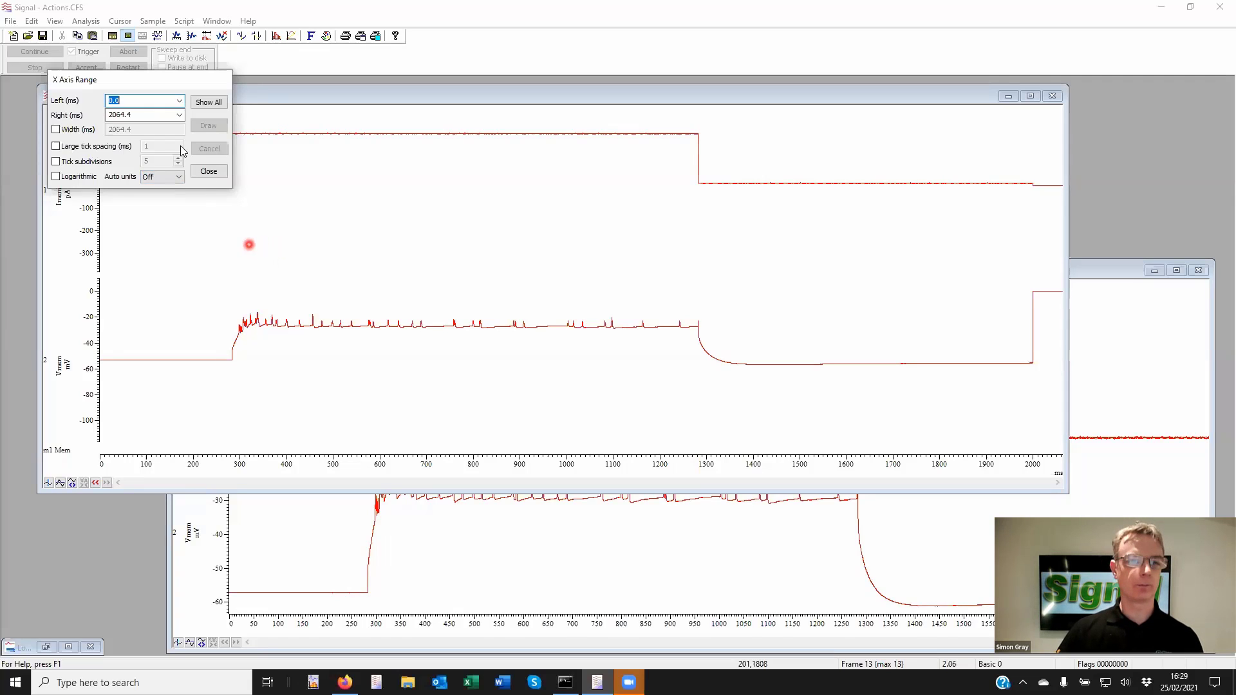
{"action": "left_click", "coordinate": [210, 173]}
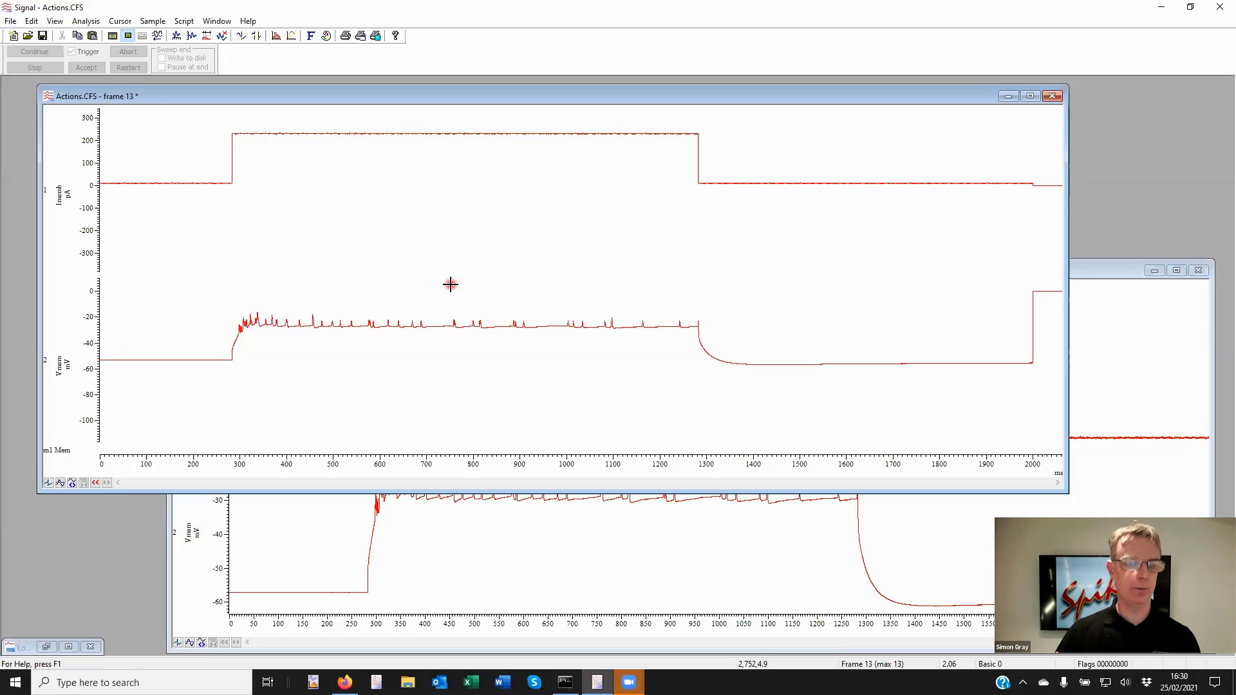
{"action": "left_click", "coordinate": [496, 565]}
{"action": "left_click", "coordinate": [358, 187]}
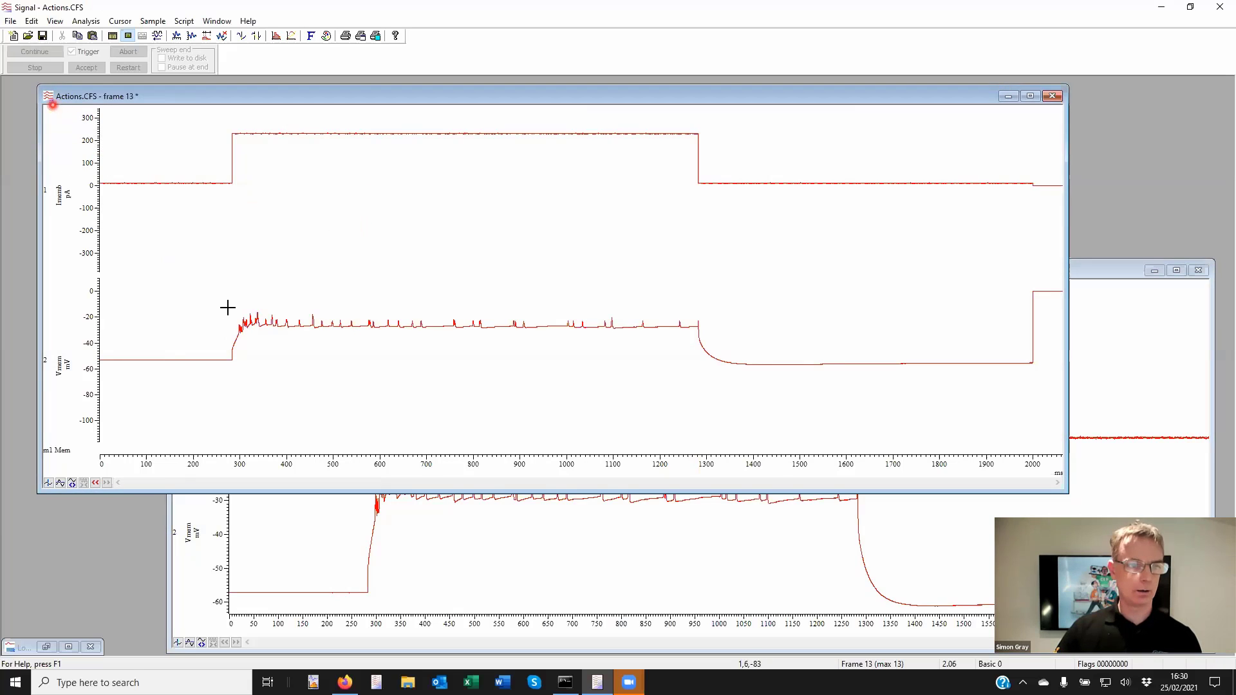
Close the Average4 view without saving its changes.
{"action": "left_click", "coordinate": [458, 545]}
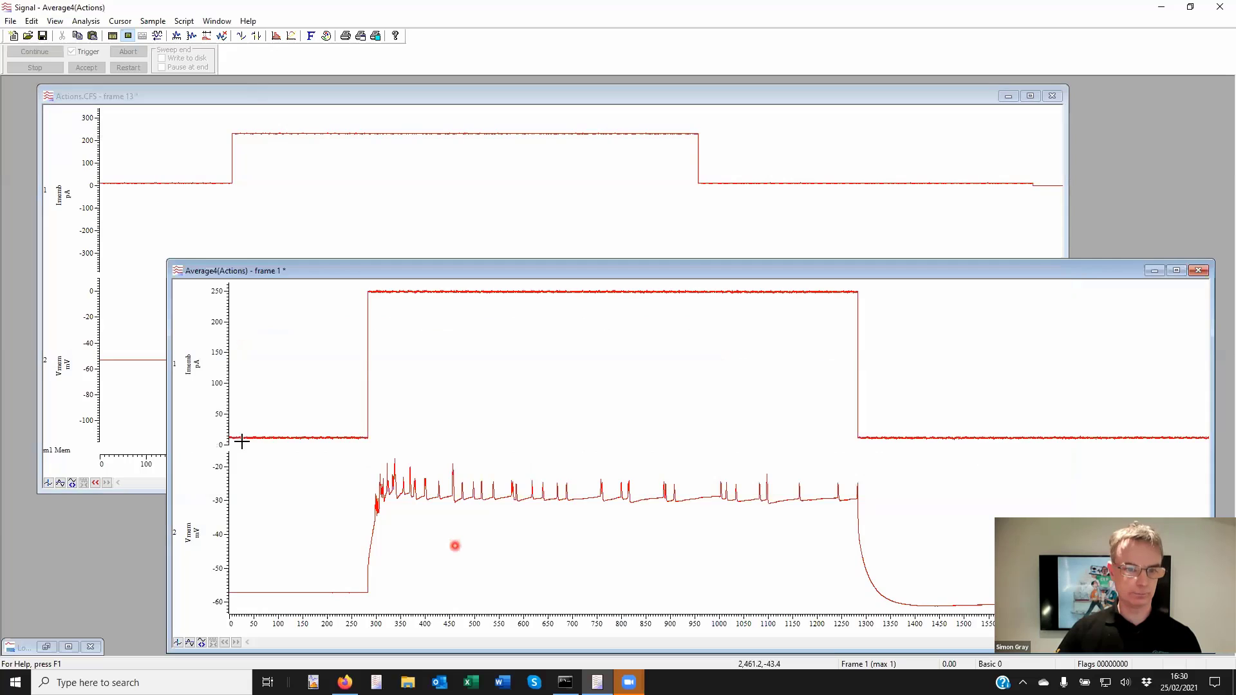
{"action": "double_click", "coordinate": [178, 273]}
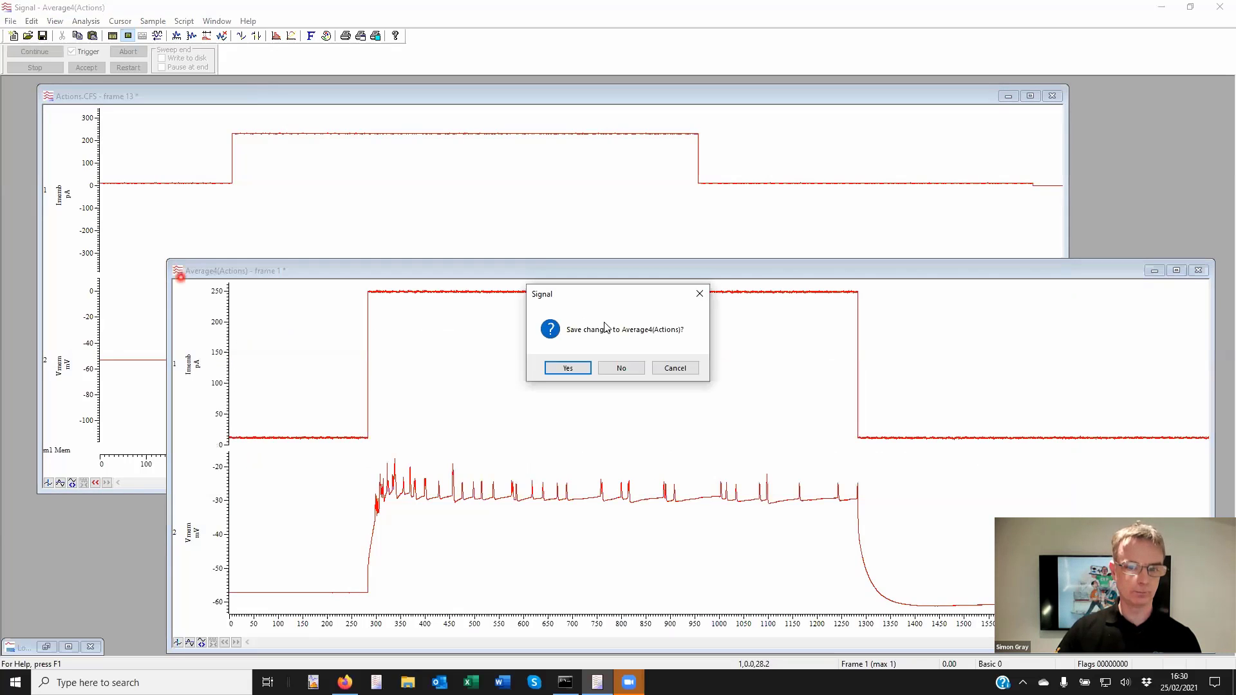
{"action": "left_click", "coordinate": [623, 364]}
Step back through the frames of Actions.CFS from frame 13 to frame 8.
{"action": "left_click", "coordinate": [86, 20]}
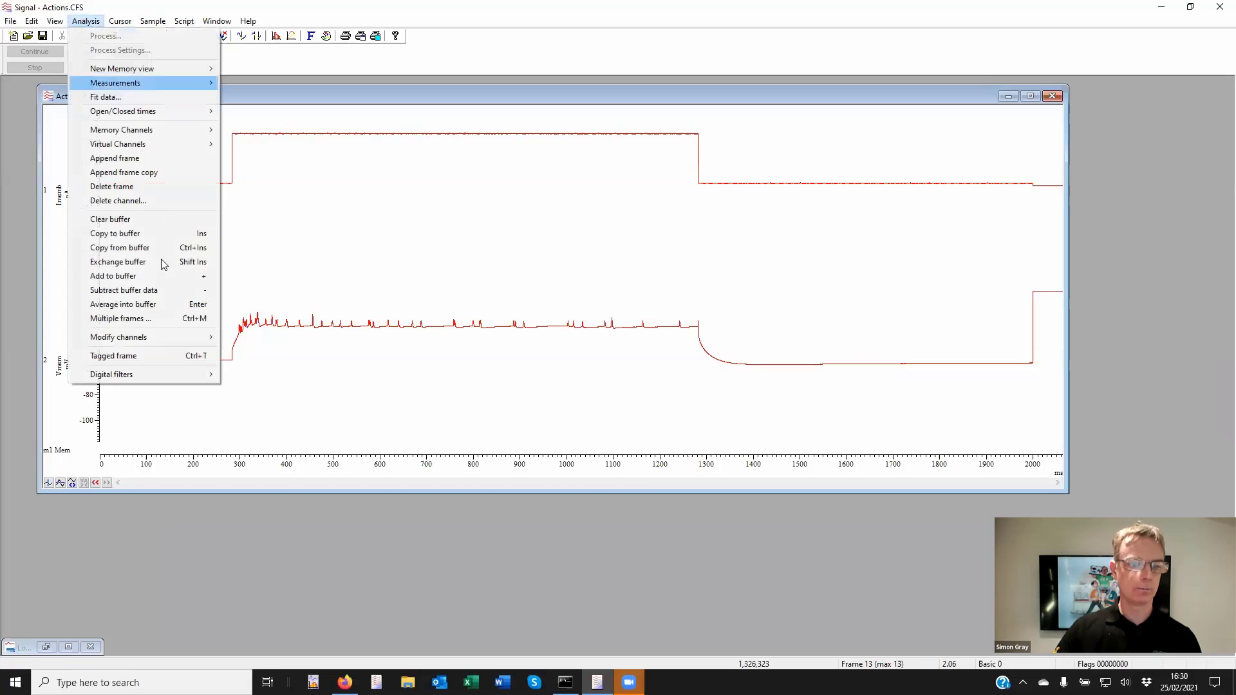
{"action": "left_click", "coordinate": [295, 240]}
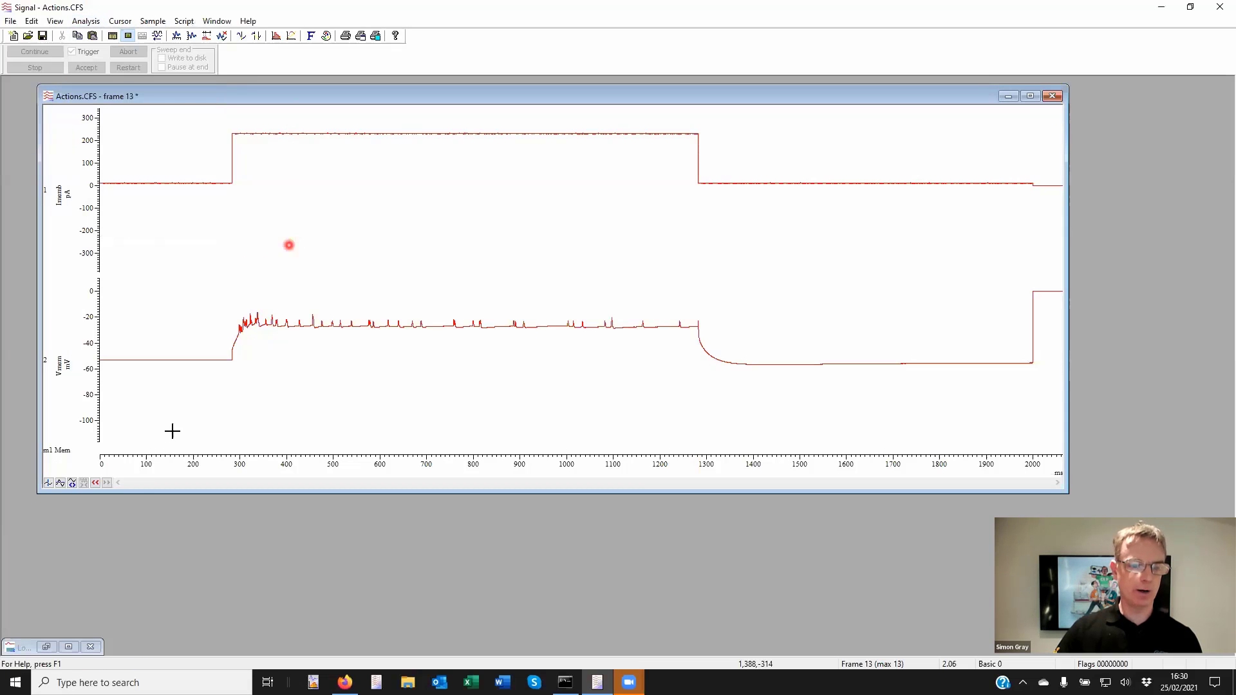
{"action": "left_click", "coordinate": [96, 483]}
{"action": "left_click", "coordinate": [95, 483]}
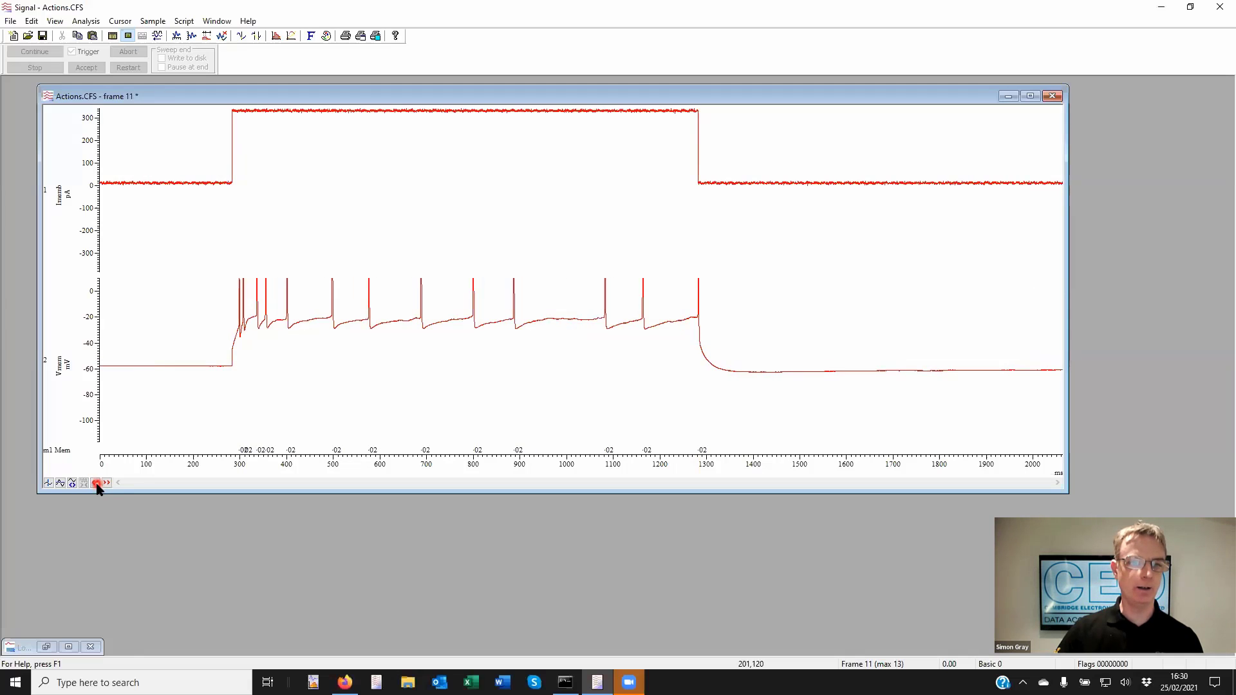
{"action": "left_click", "coordinate": [96, 483]}
{"action": "left_click", "coordinate": [96, 484]}
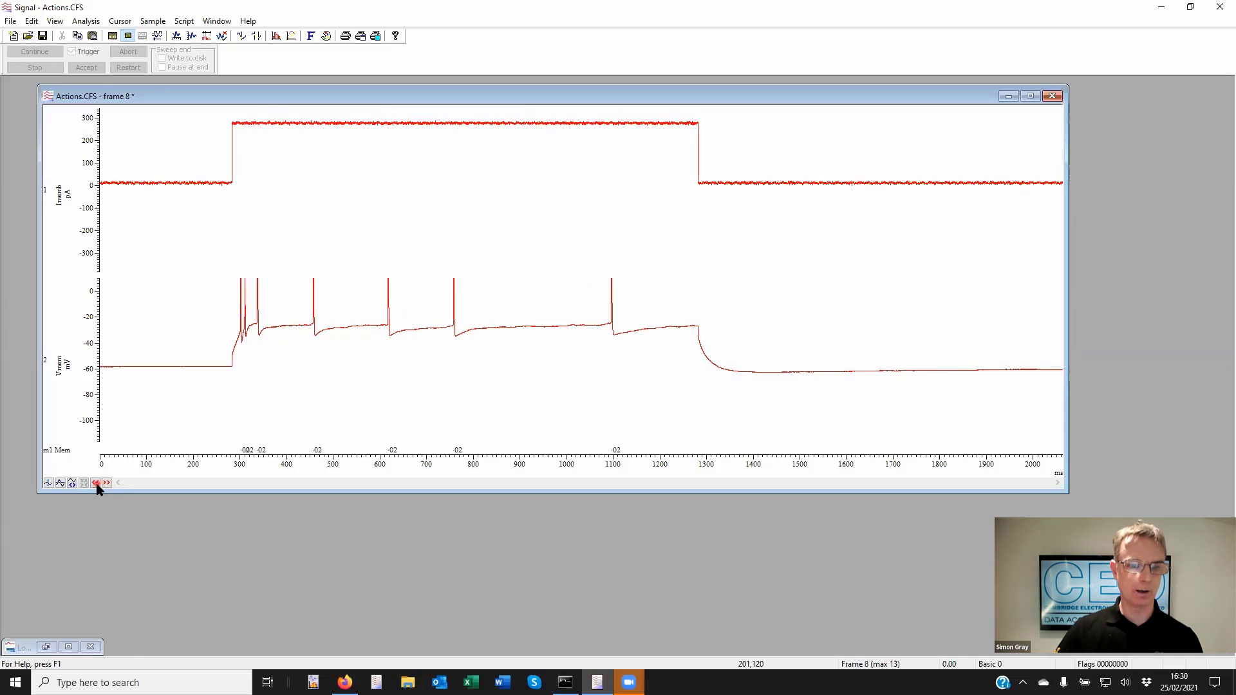
Go back to frame 6 and review the operations available for processing multiple frames.
{"action": "left_click", "coordinate": [96, 483]}
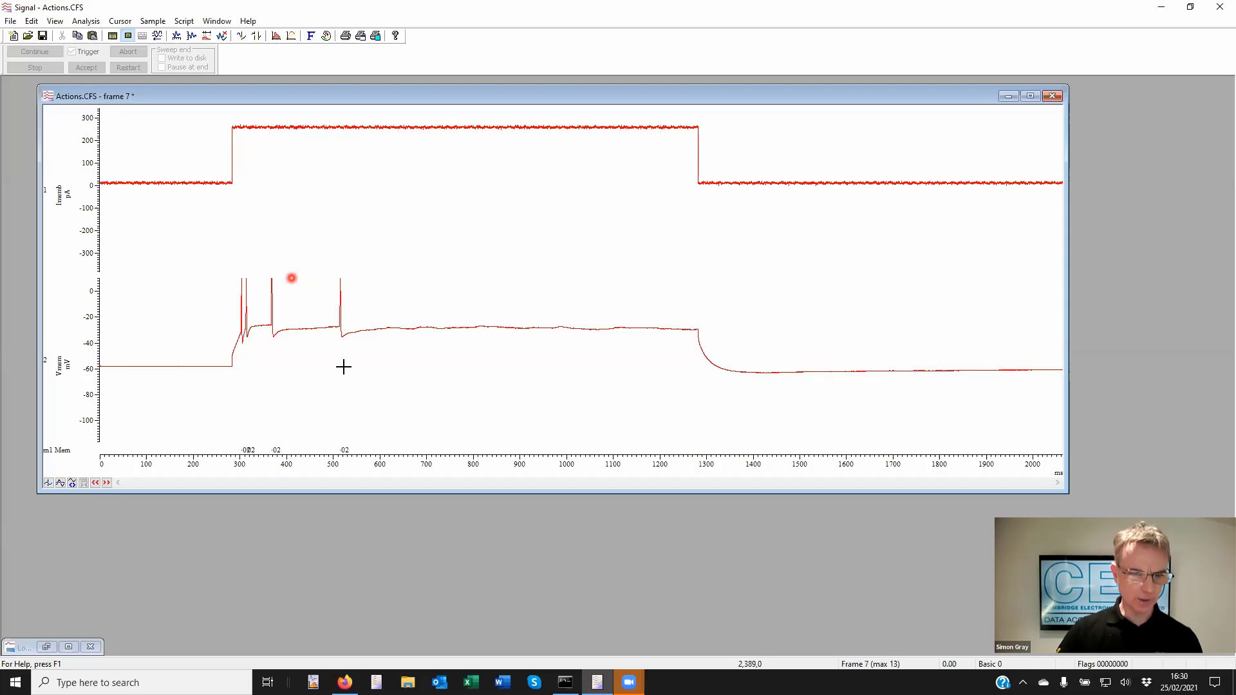
{"action": "left_click", "coordinate": [95, 484]}
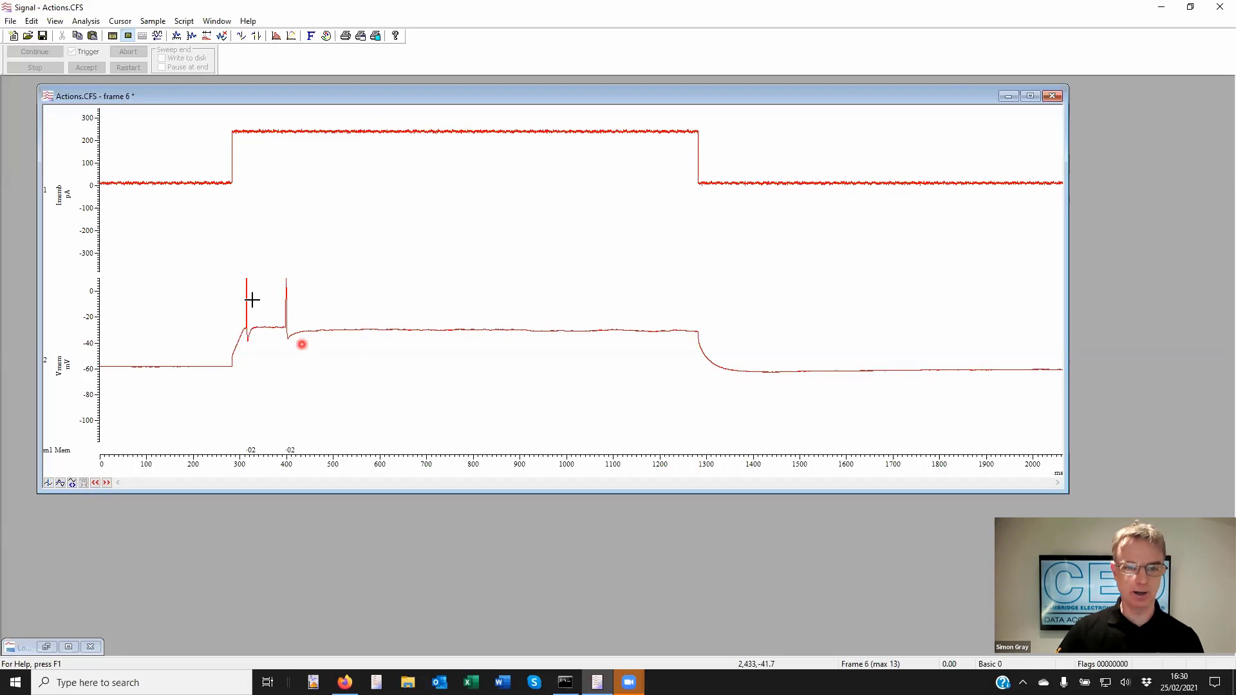
{"action": "left_click", "coordinate": [87, 22]}
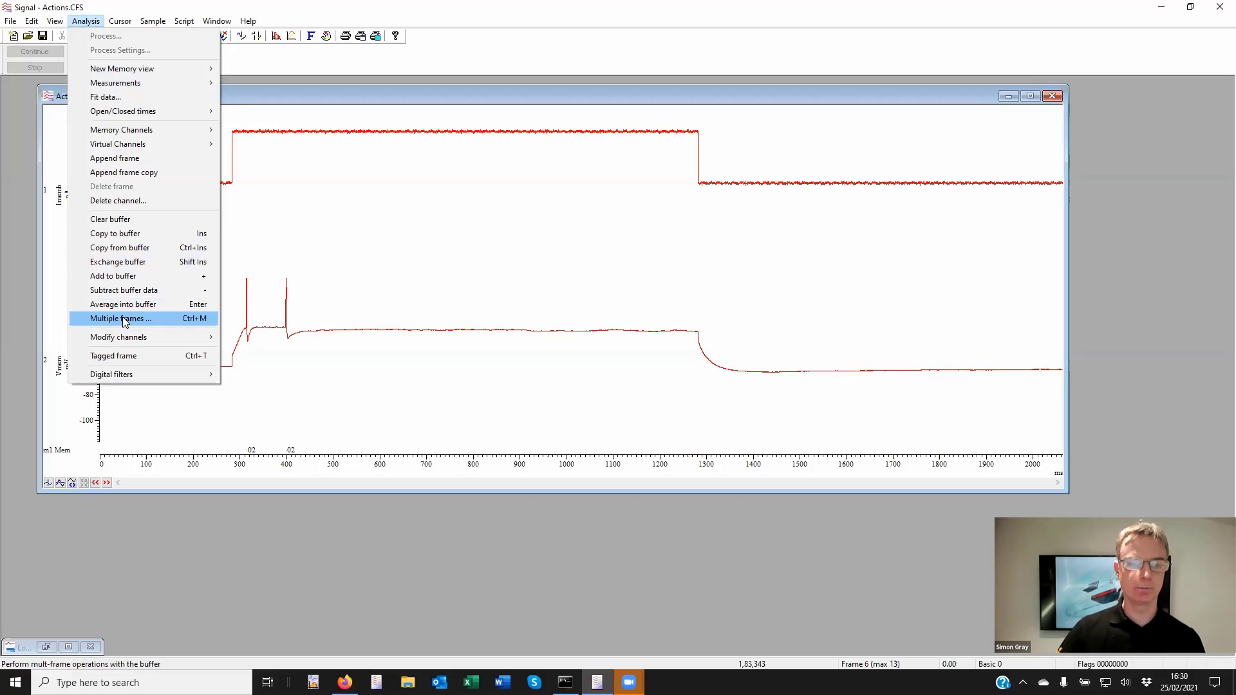
{"action": "left_click", "coordinate": [123, 319]}
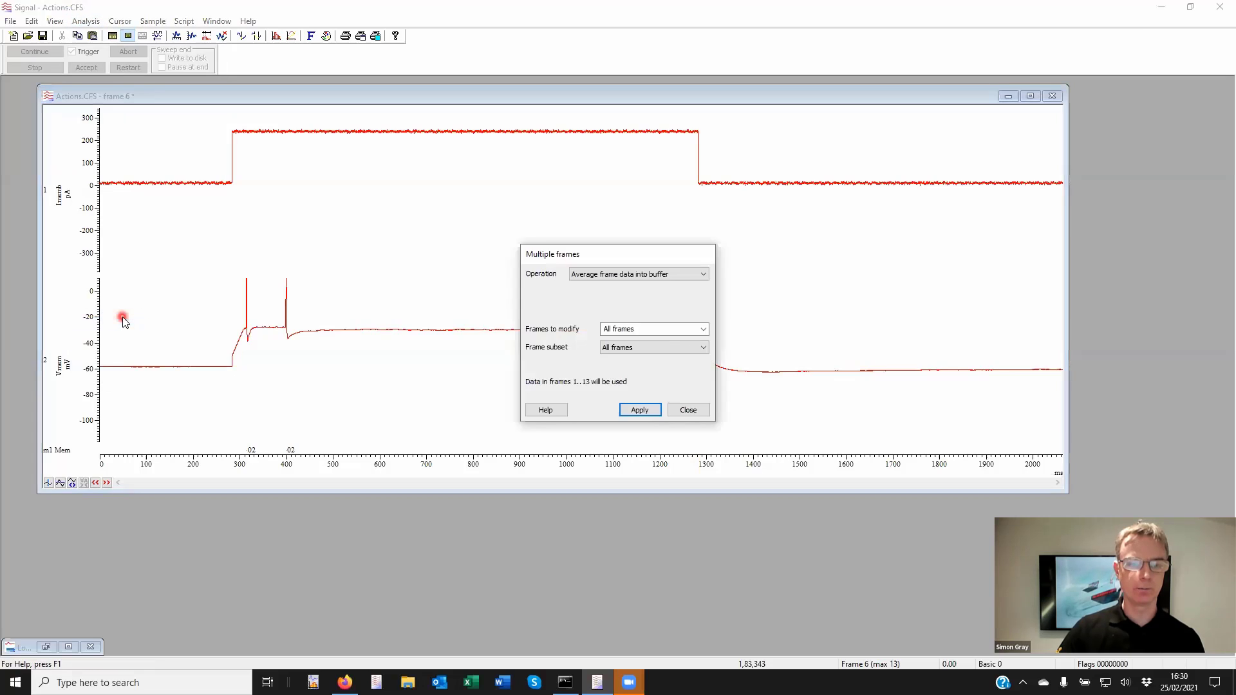
{"action": "left_click", "coordinate": [701, 276]}
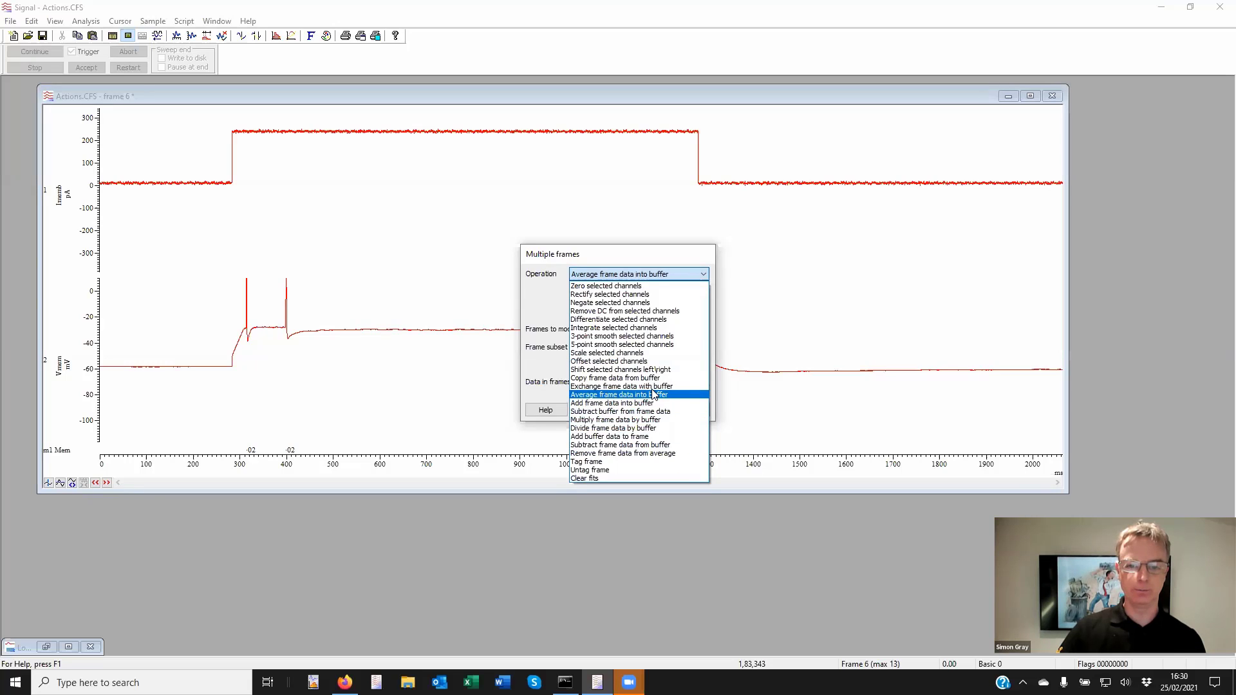
{"action": "left_click", "coordinate": [705, 277]}
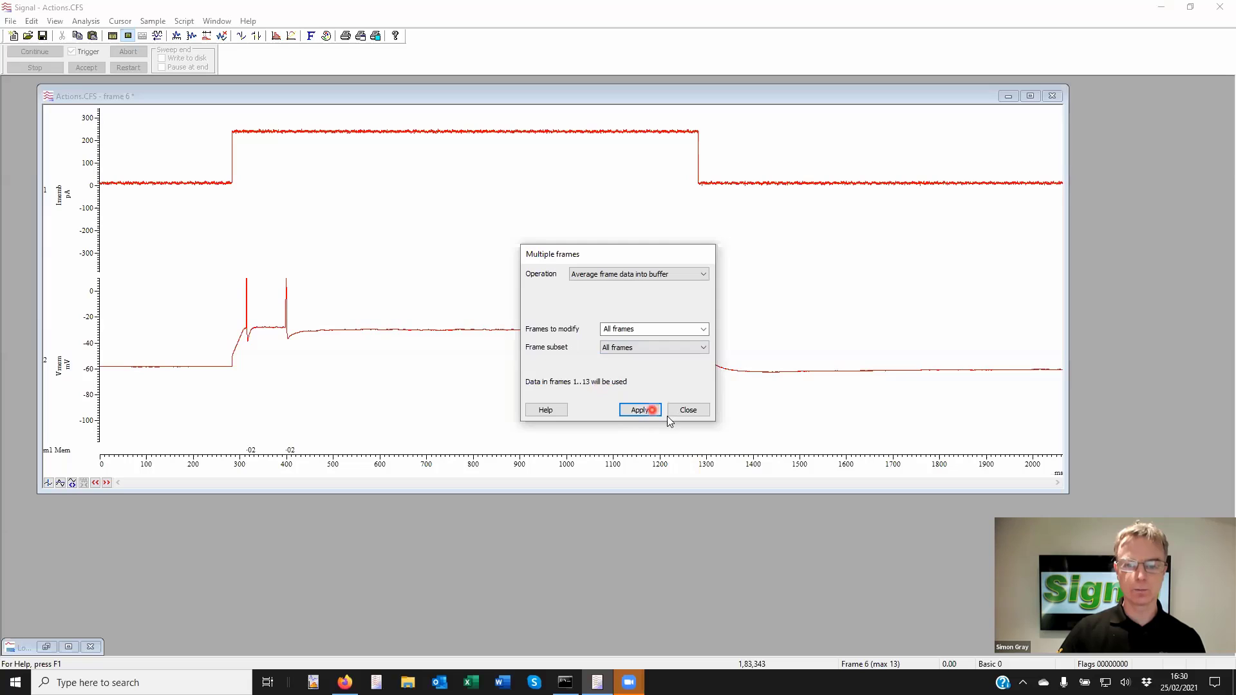
{"action": "left_click", "coordinate": [649, 414]}
{"action": "left_click", "coordinate": [688, 411]}
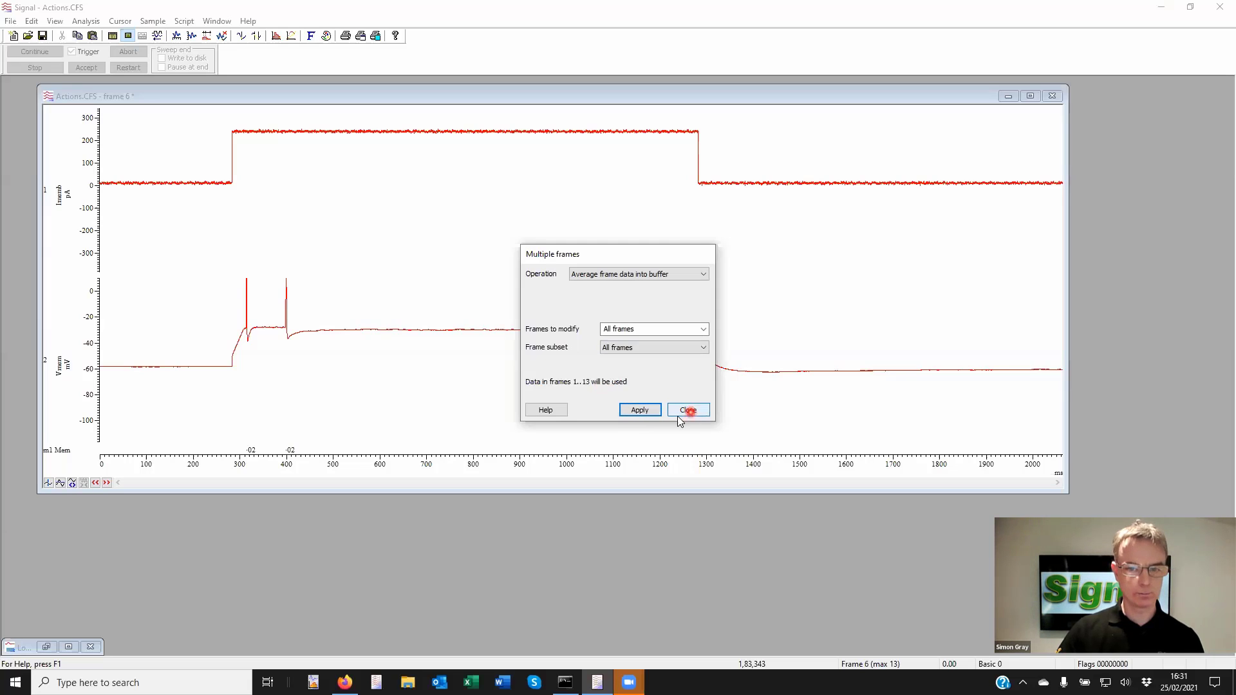
{"action": "left_click", "coordinate": [647, 416]}
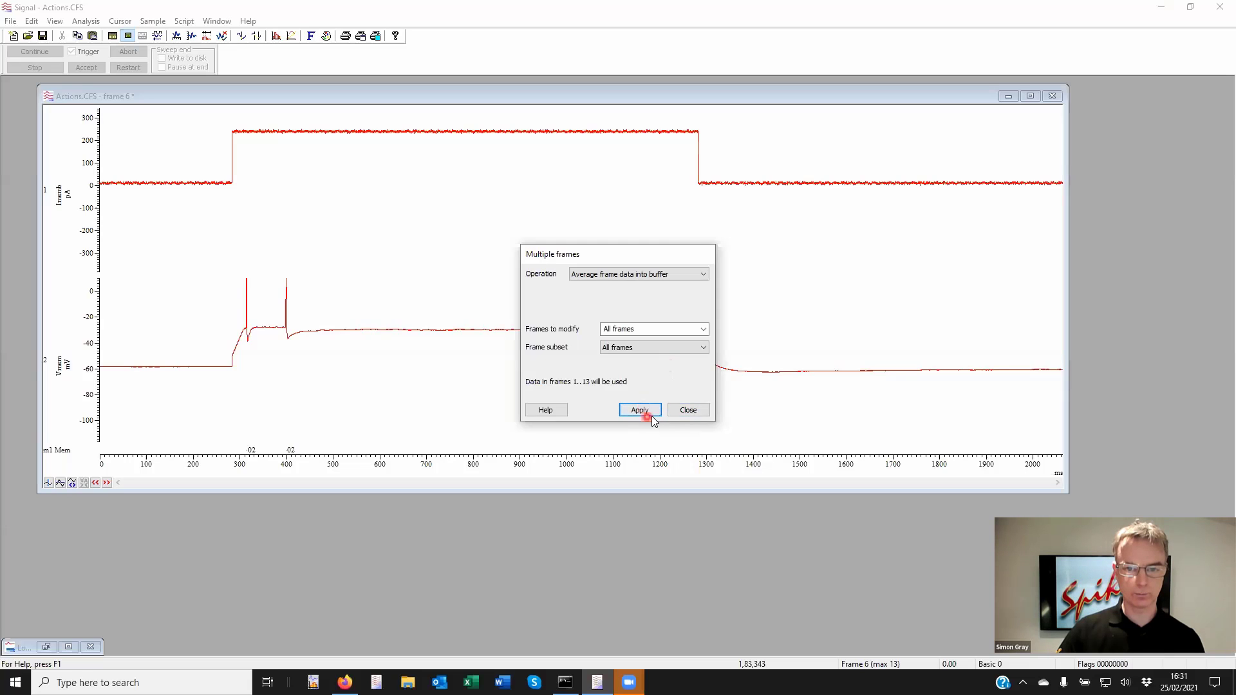
{"action": "left_click", "coordinate": [694, 412]}
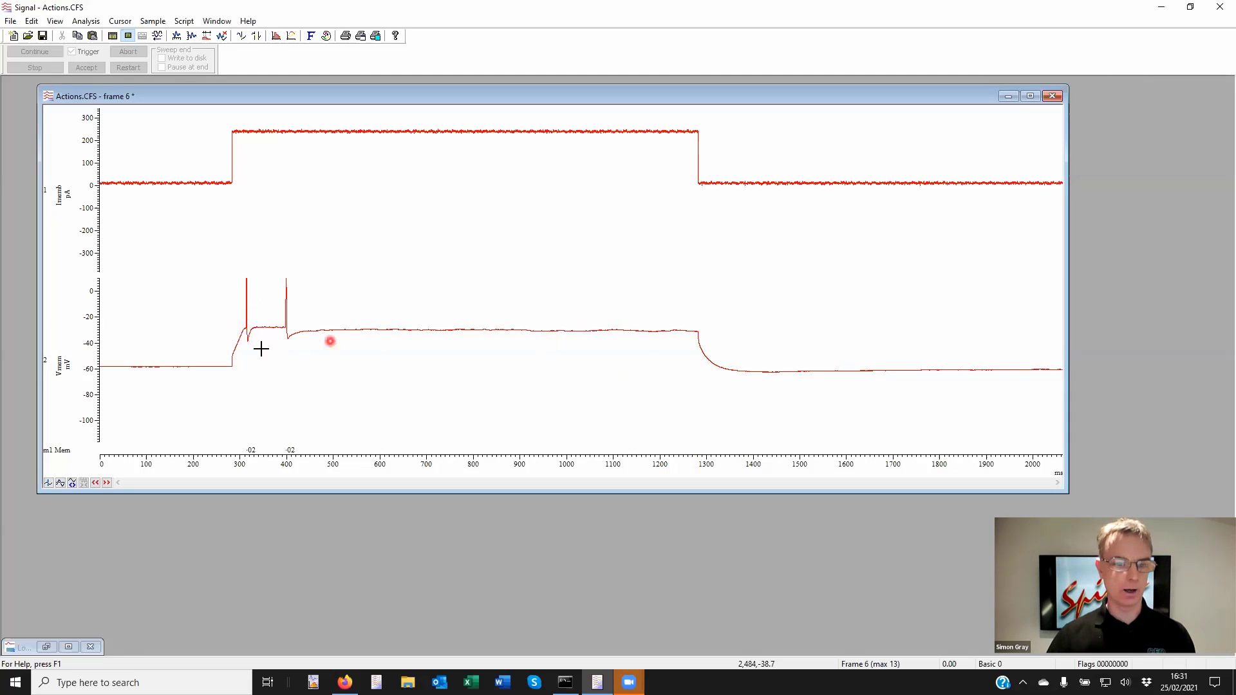
Tag frames 7 and 9 of the Actions.CFS recording.
{"action": "left_click", "coordinate": [107, 483]}
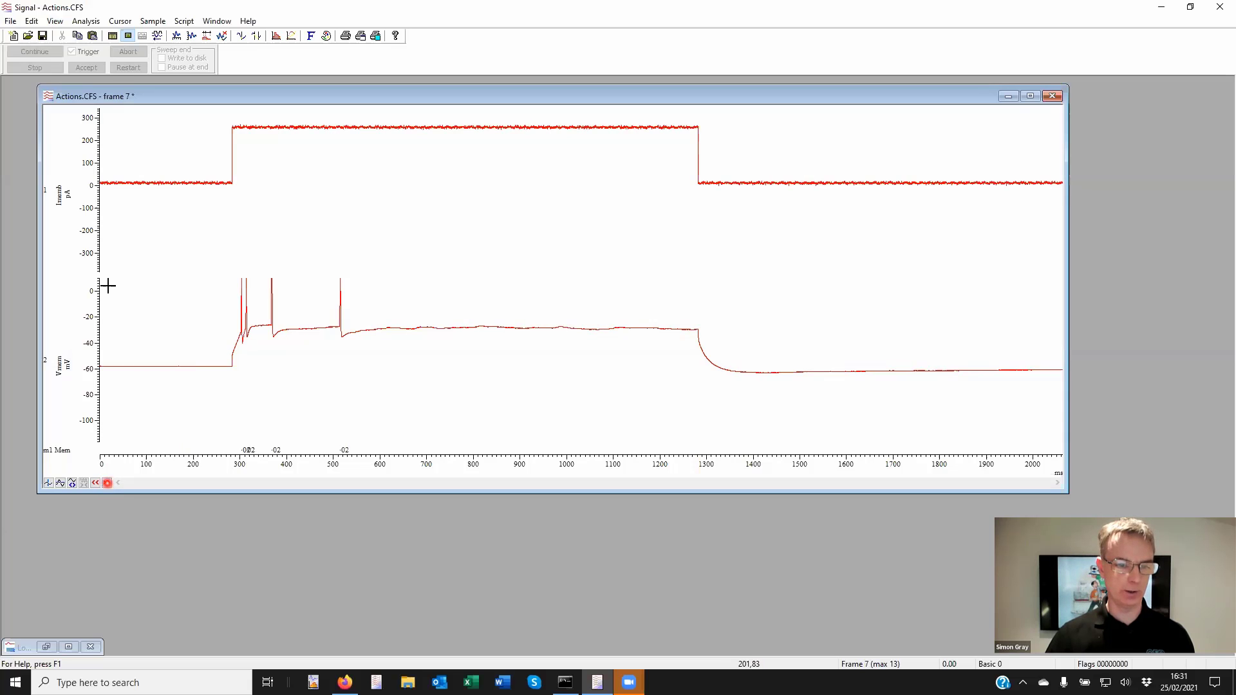
{"action": "left_click", "coordinate": [87, 21]}
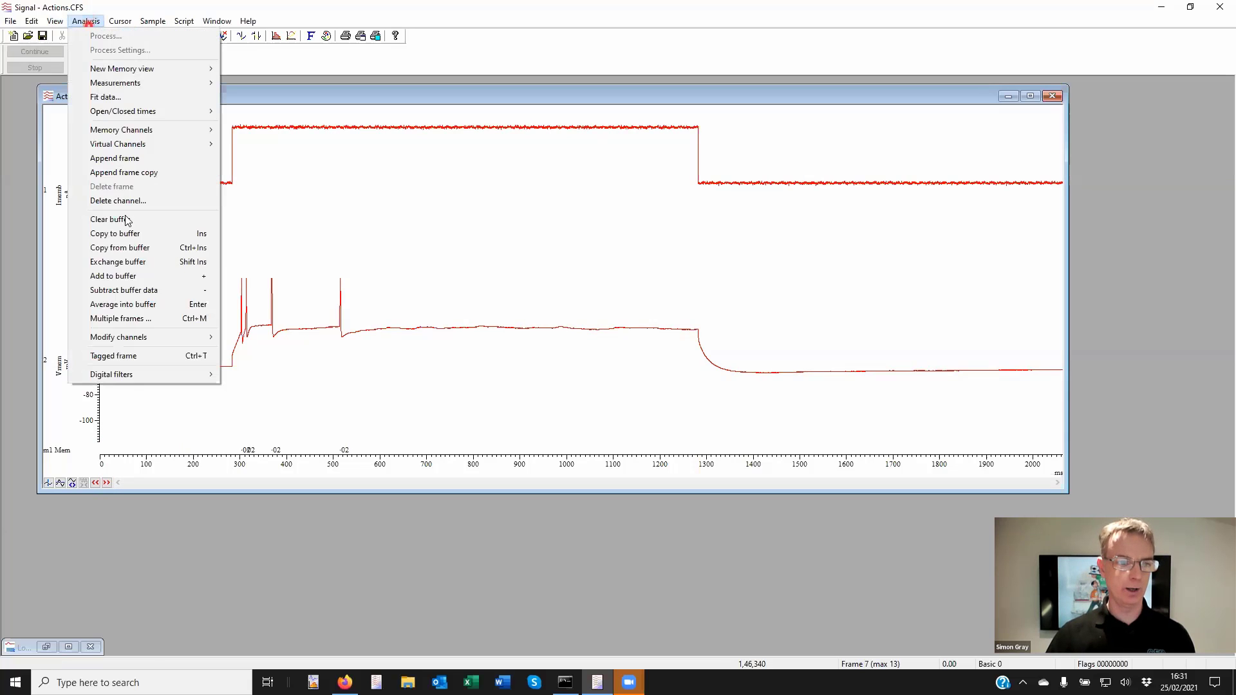
{"action": "left_click", "coordinate": [147, 357]}
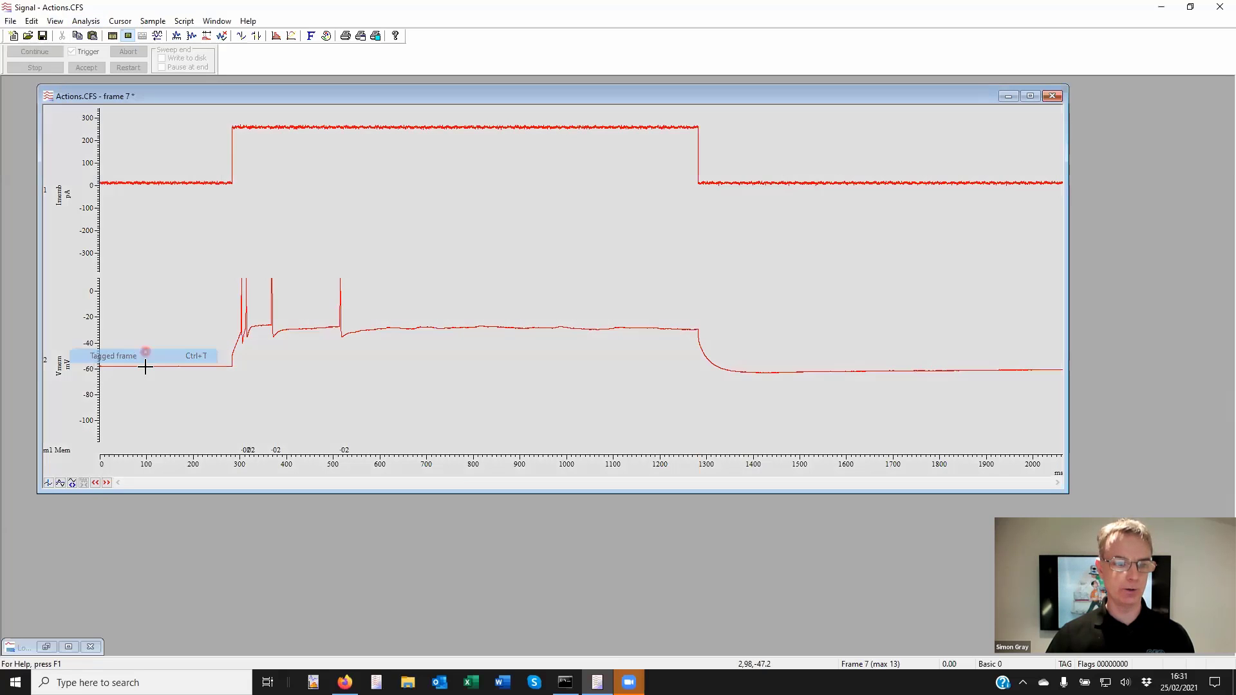
{"action": "left_click", "coordinate": [107, 484]}
{"action": "left_click", "coordinate": [108, 484]}
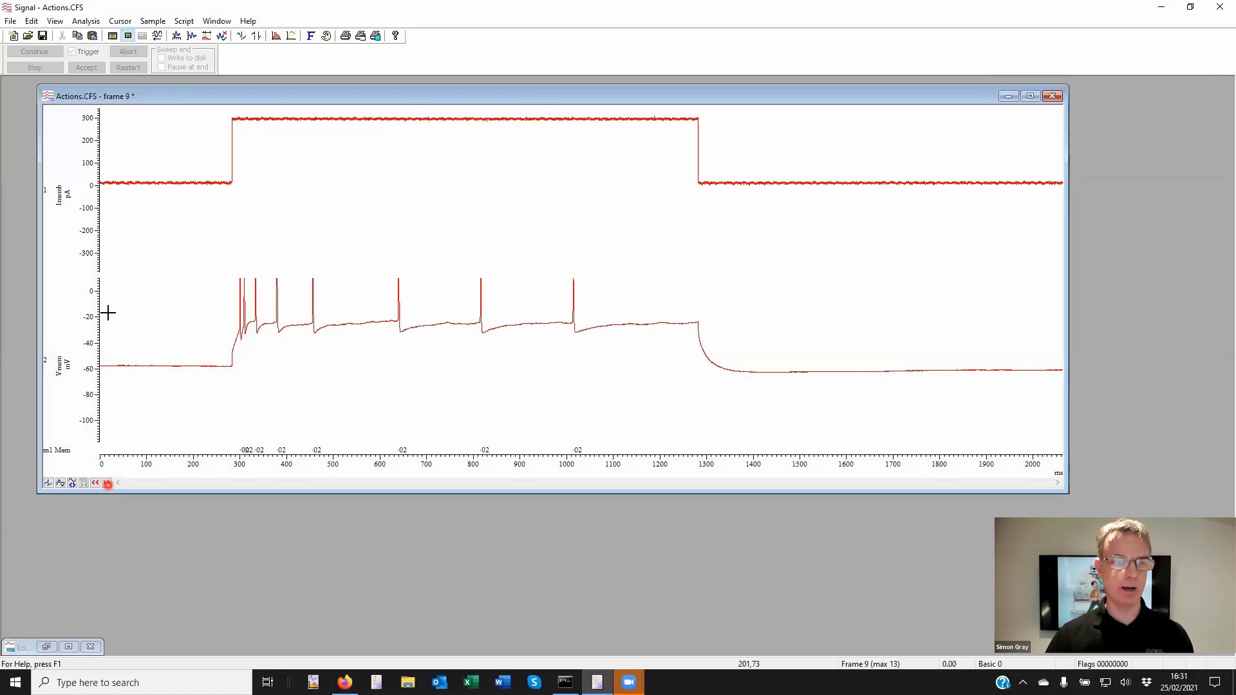
{"action": "left_click", "coordinate": [101, 26]}
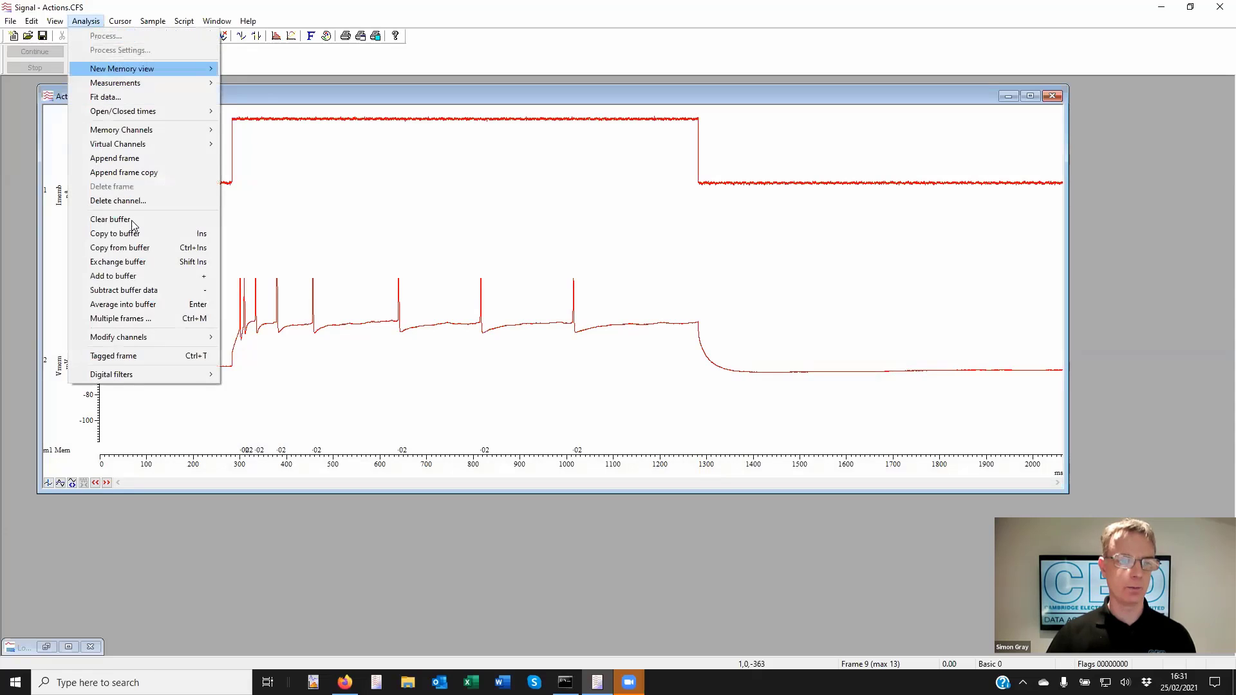
{"action": "left_click", "coordinate": [137, 355]}
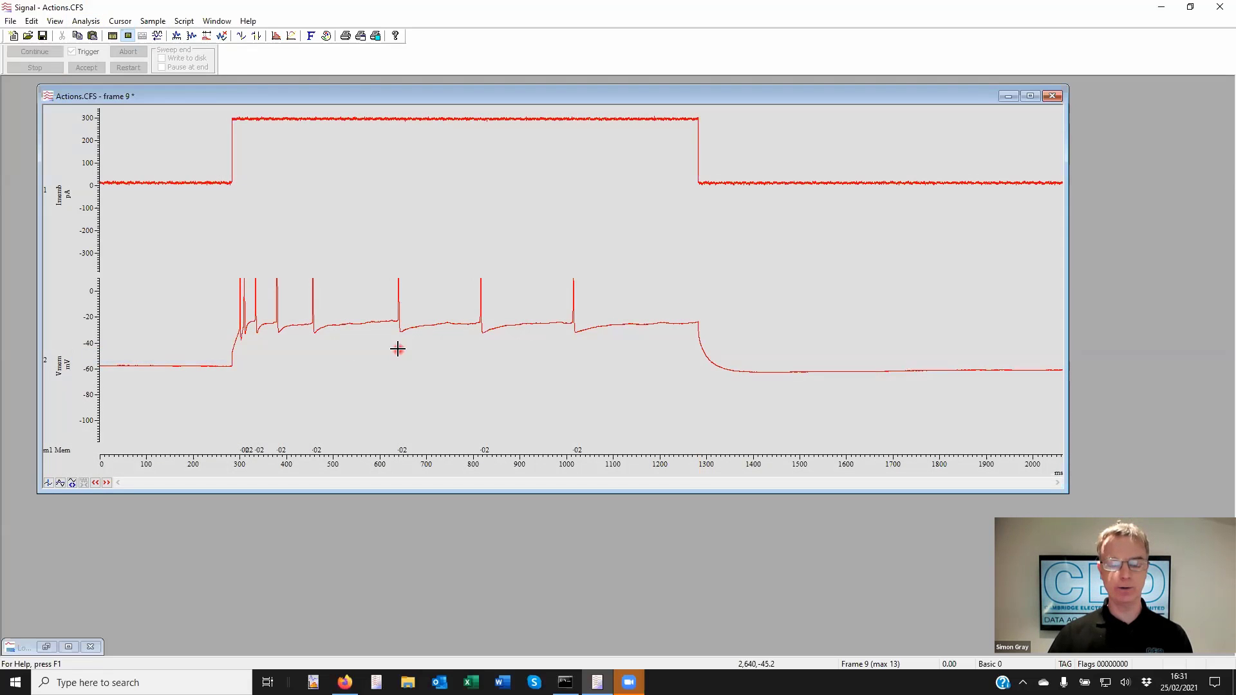
Step back and forth through the frames around 7 and 9 to compare how tagged and untagged frames are displayed.
{"action": "left_click", "coordinate": [95, 484]}
{"action": "left_click", "coordinate": [96, 483]}
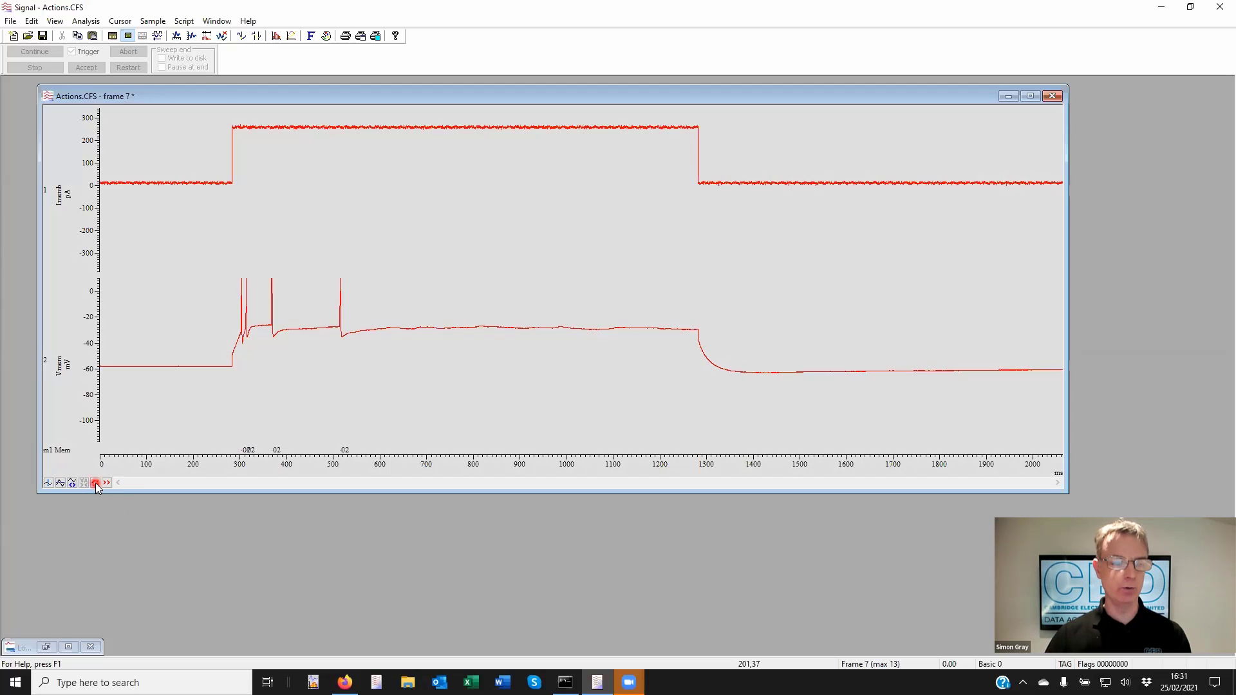
{"action": "left_click", "coordinate": [95, 484]}
{"action": "left_click", "coordinate": [107, 484]}
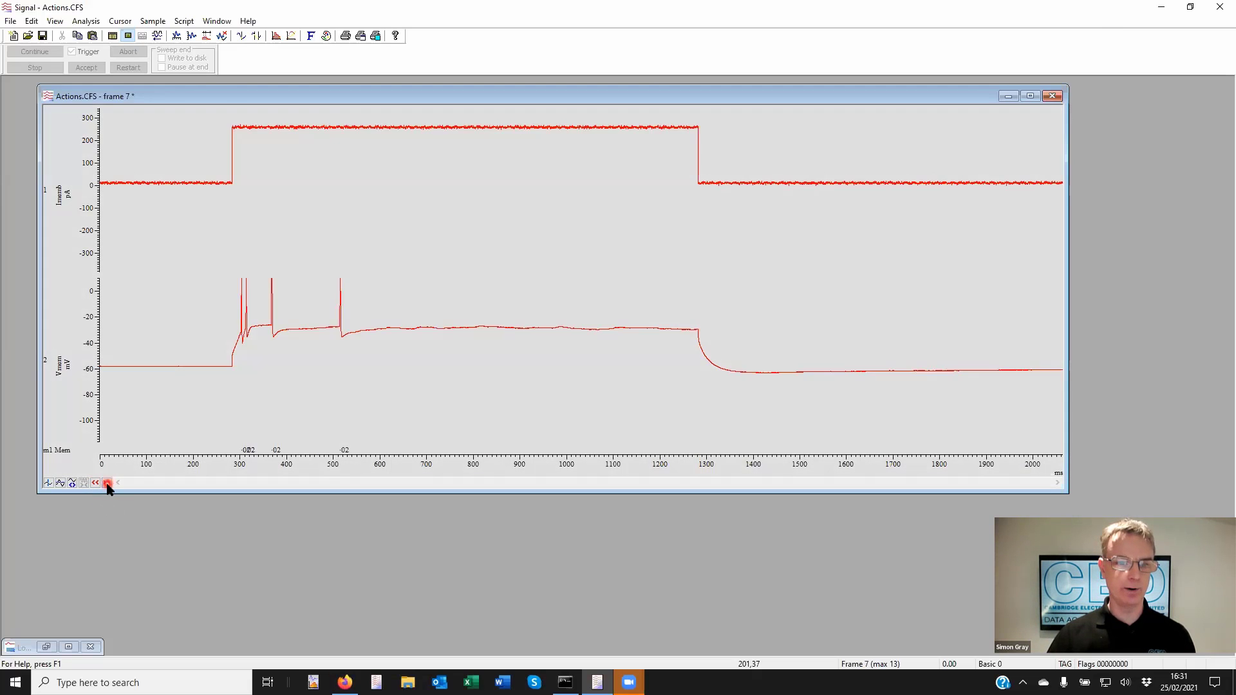
{"action": "left_click", "coordinate": [107, 483]}
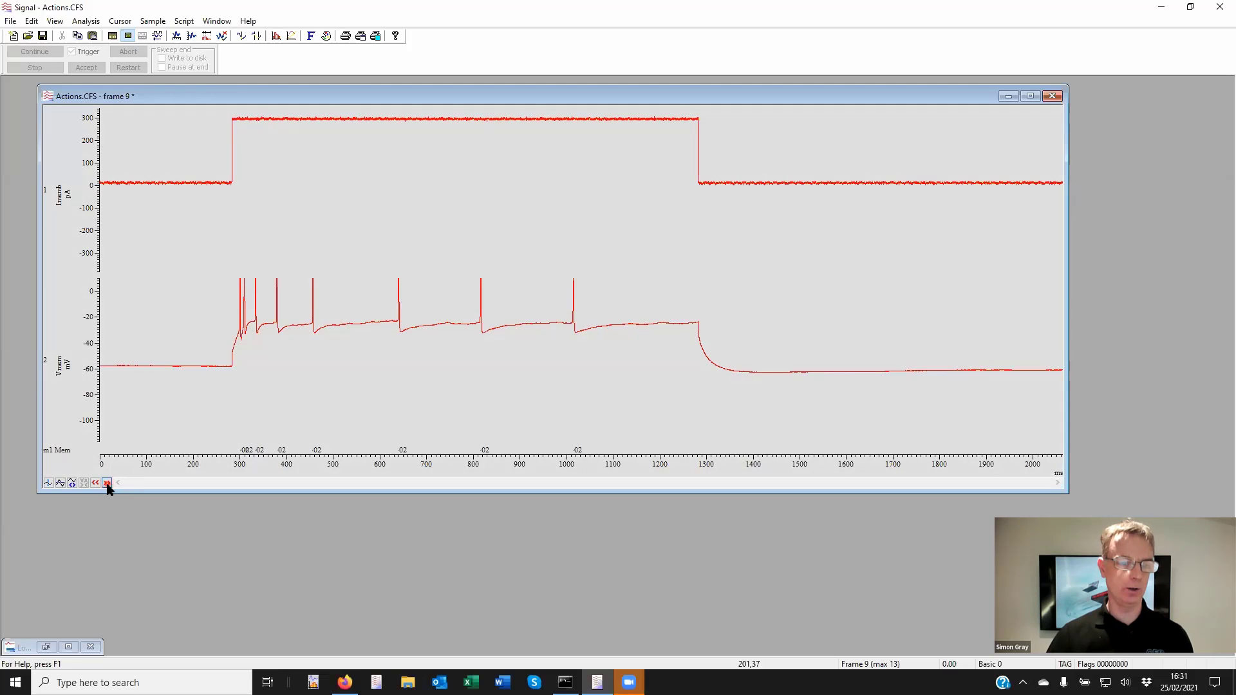
{"action": "left_click", "coordinate": [106, 484]}
{"action": "left_click", "coordinate": [96, 483]}
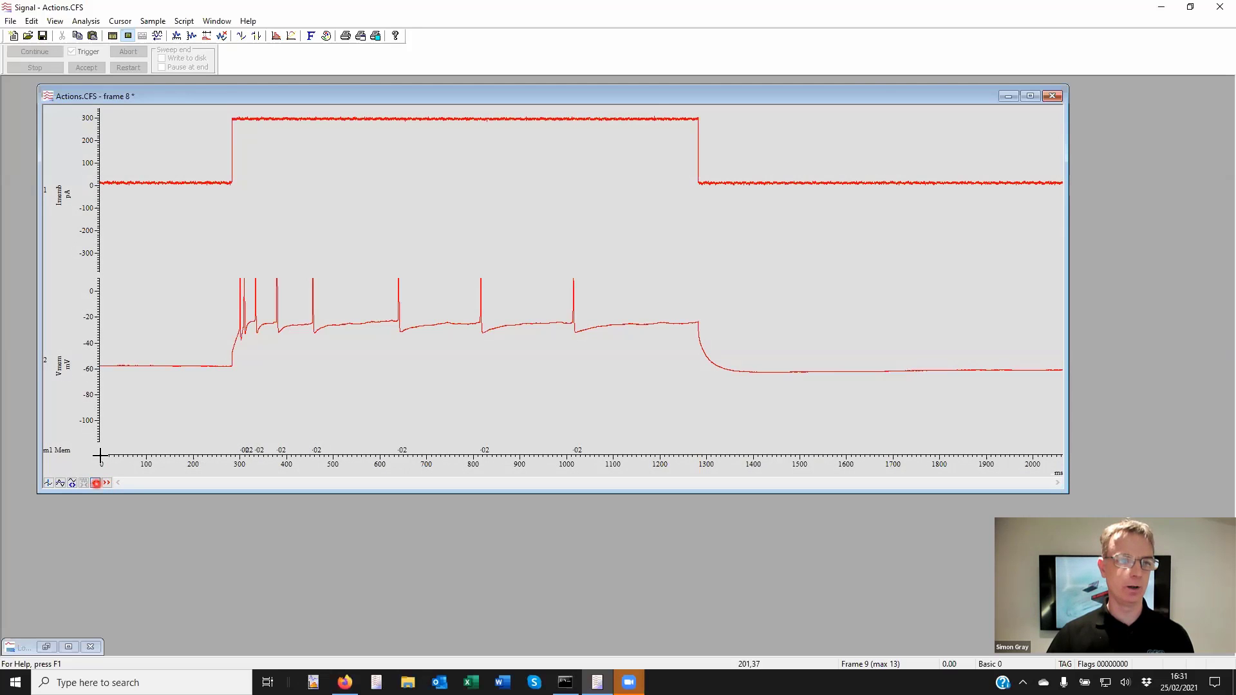
{"action": "left_click", "coordinate": [95, 483]}
Untag all frames using the Multiple frames operation.
{"action": "left_click", "coordinate": [85, 20]}
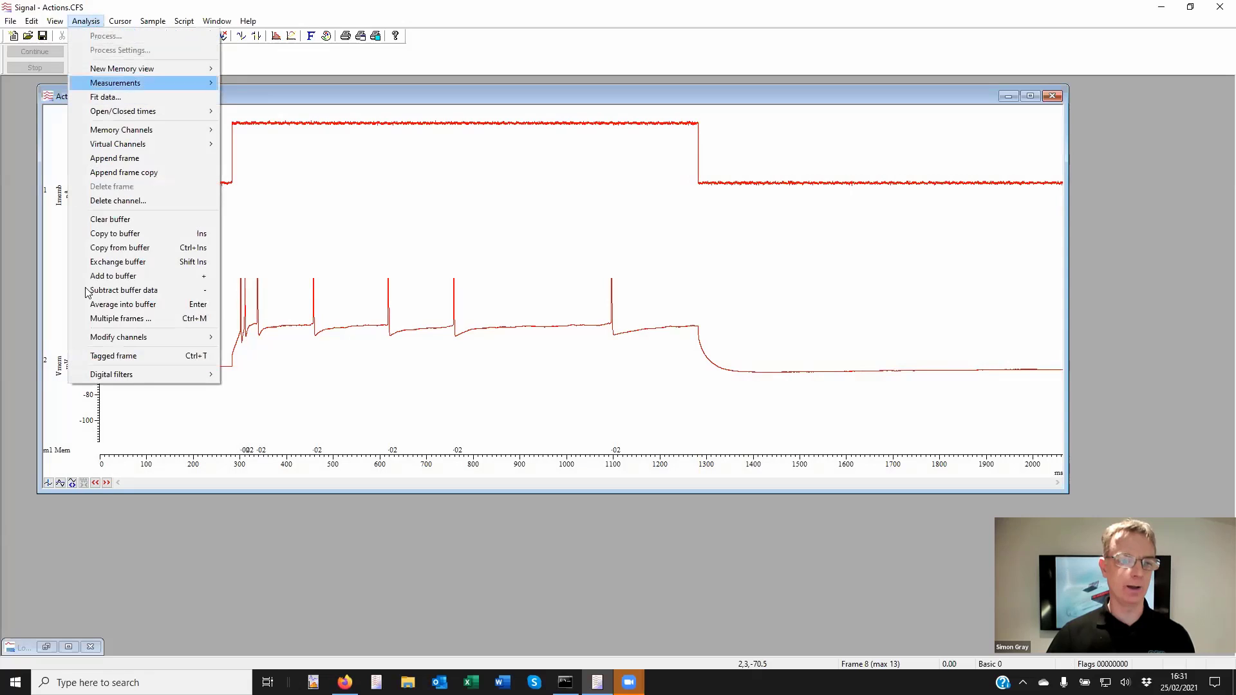
{"action": "left_click", "coordinate": [141, 319]}
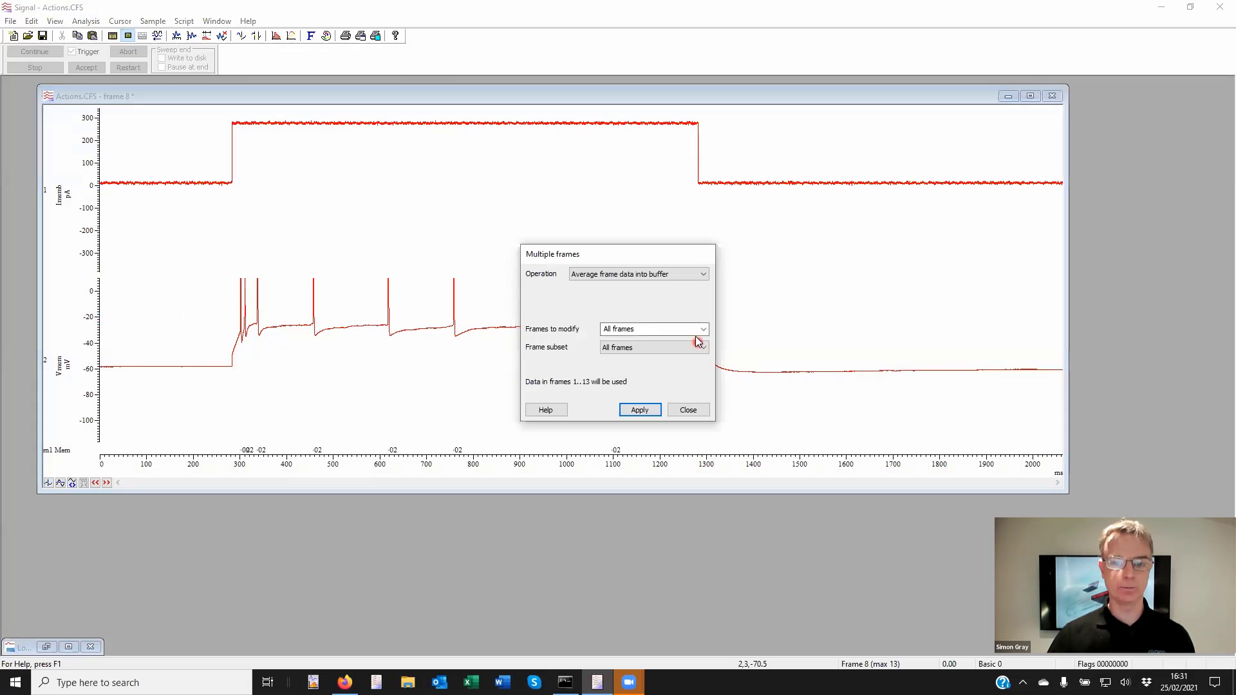
{"action": "left_click", "coordinate": [686, 275]}
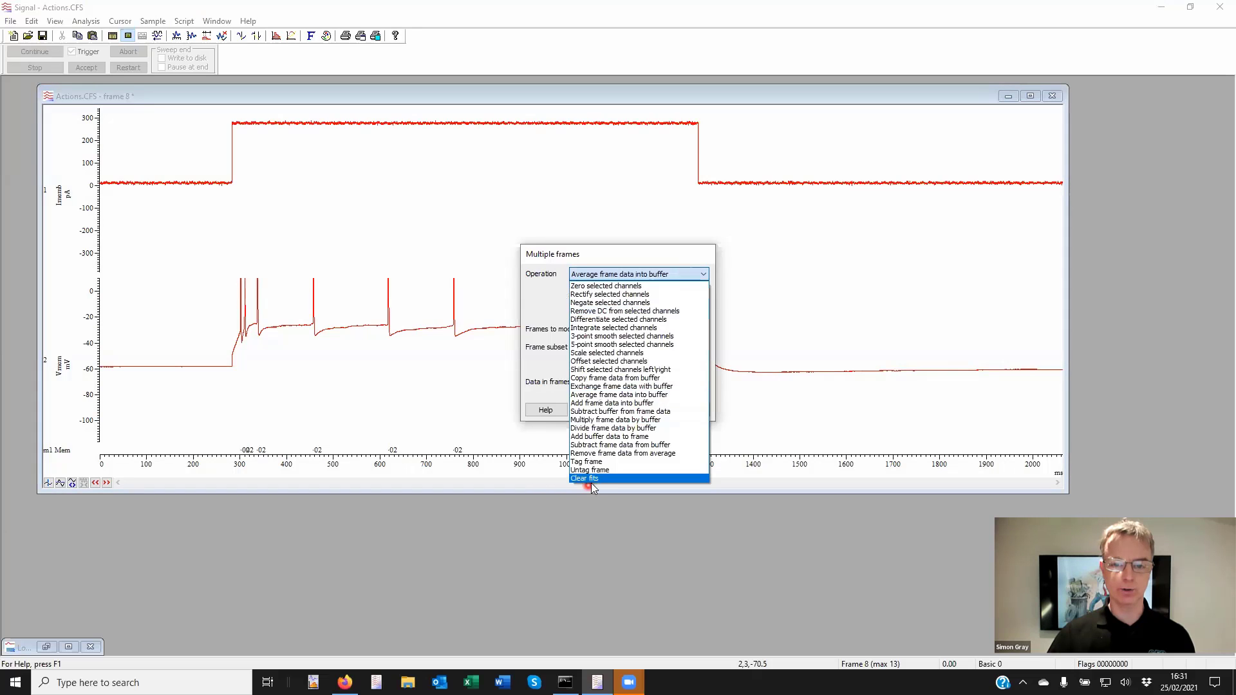
{"action": "left_click", "coordinate": [600, 475]}
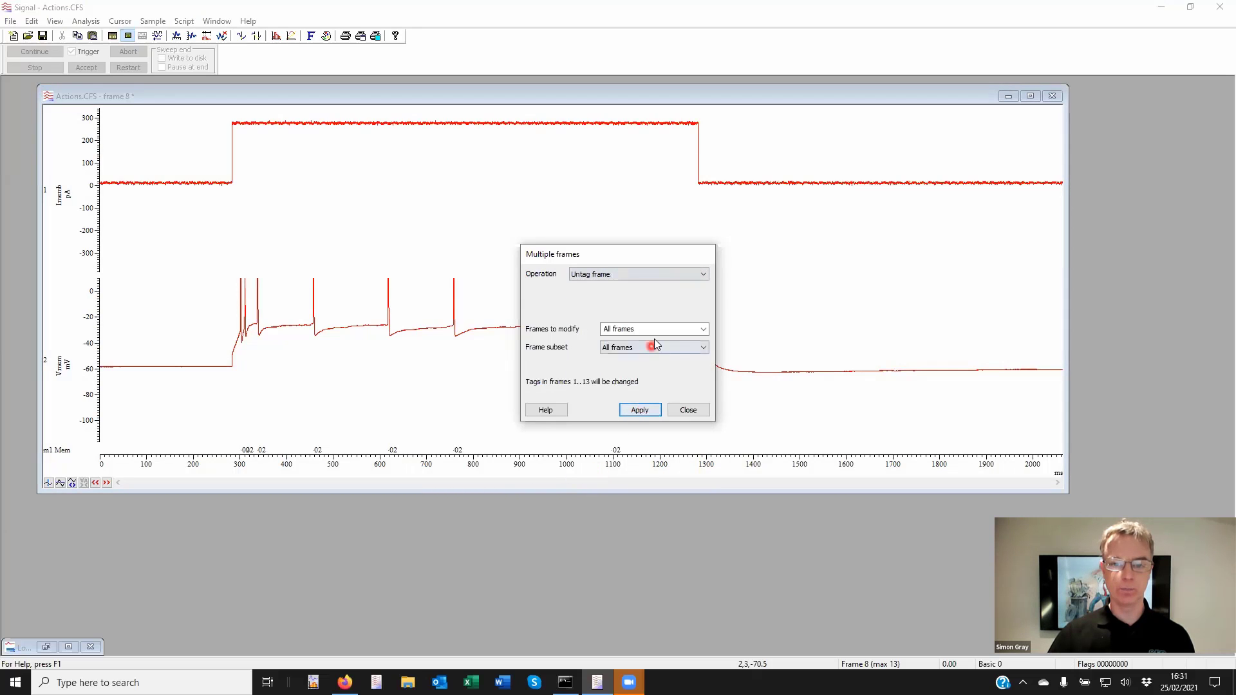
{"action": "left_click", "coordinate": [648, 410]}
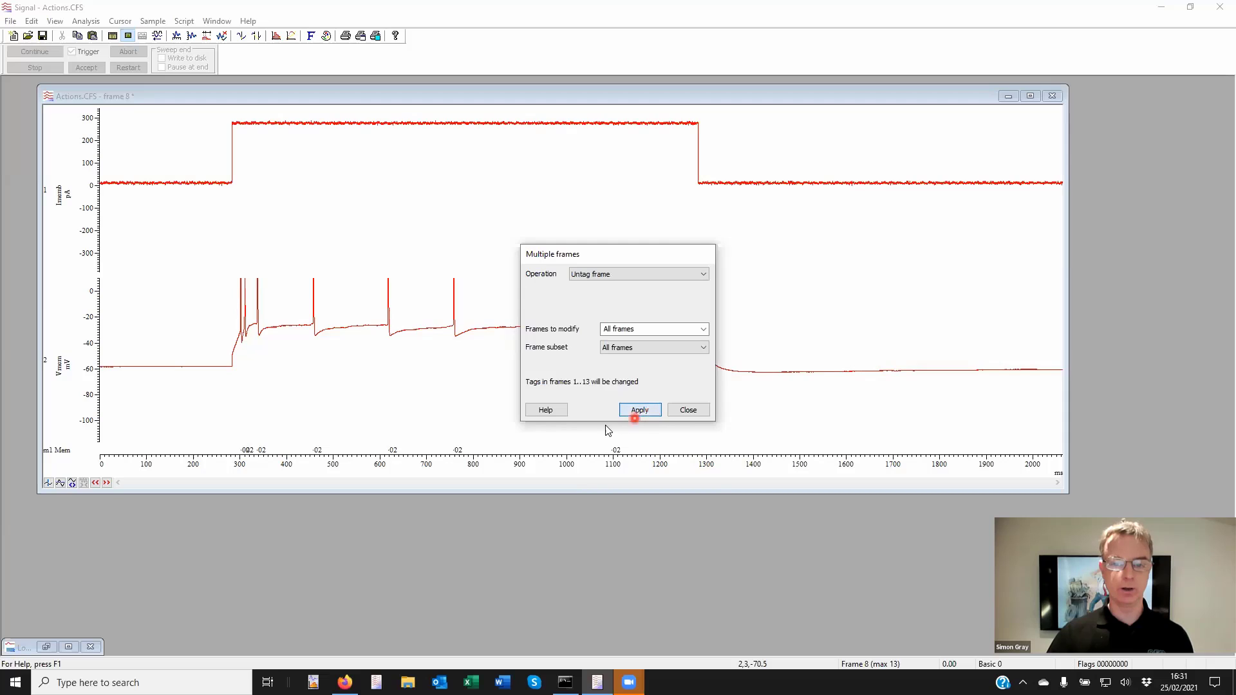
{"action": "left_click", "coordinate": [687, 410]}
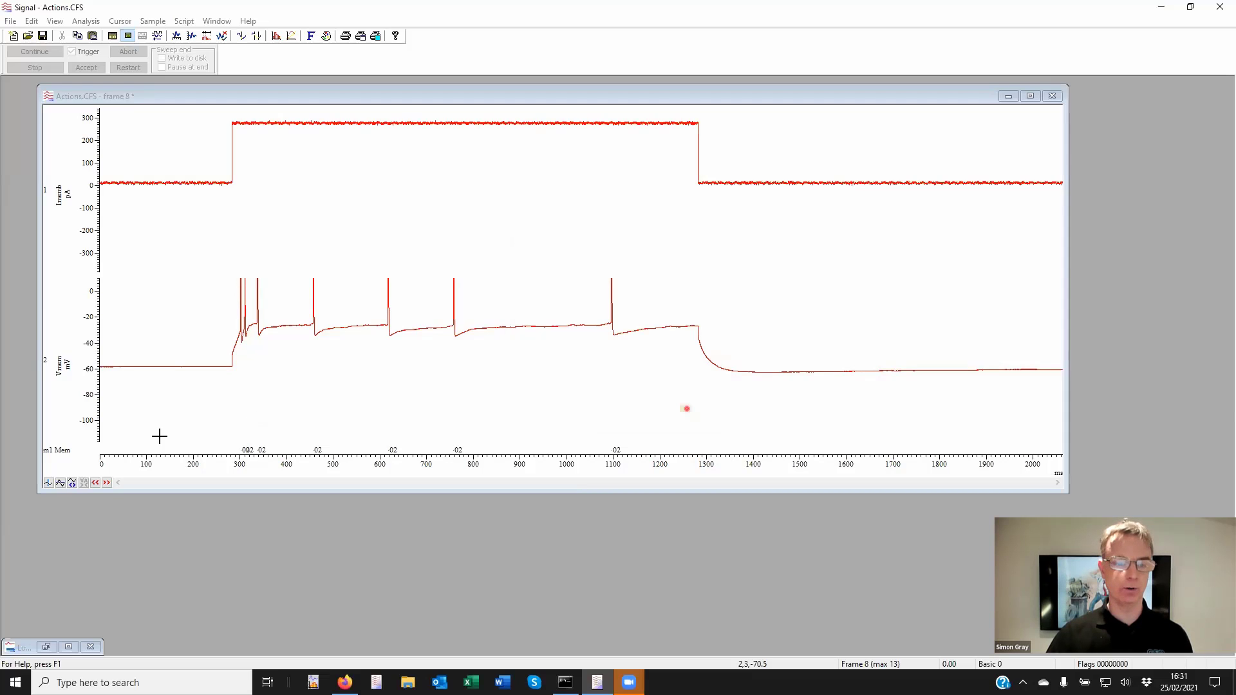
Add two vertical cursors to frame 7 around the decay after the current pulse, at about 1286 and 1419 ms.
{"action": "left_click", "coordinate": [95, 483]}
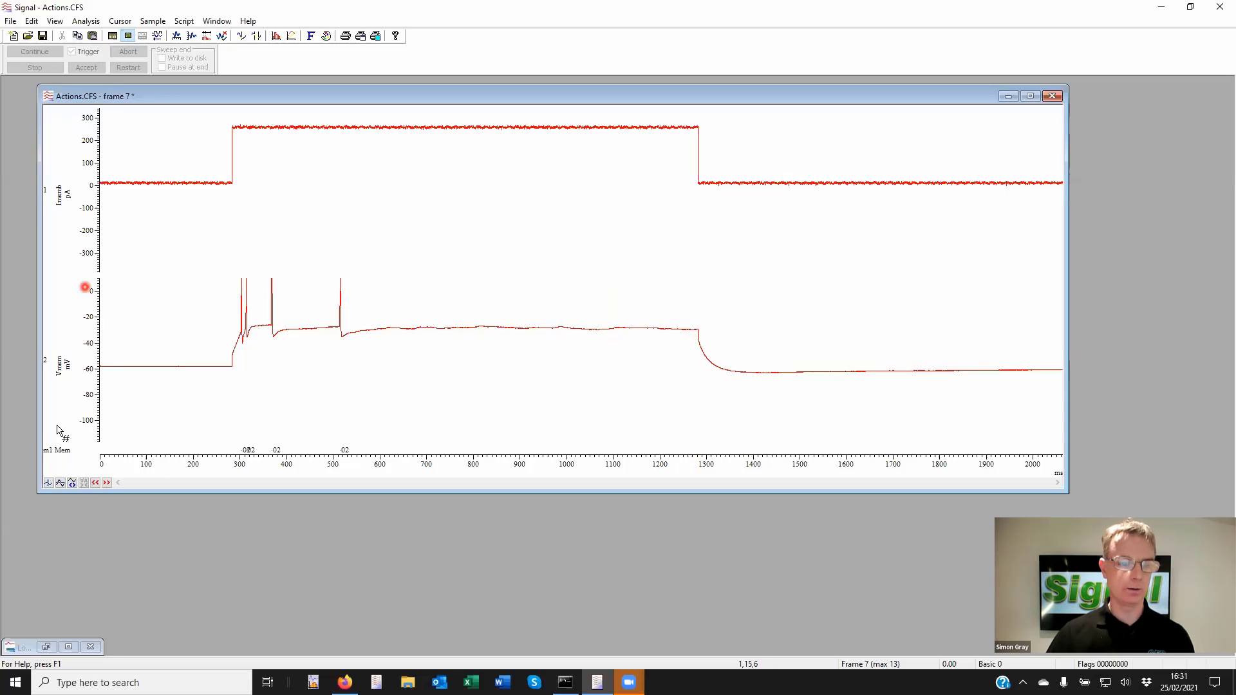
{"action": "left_click", "coordinate": [49, 483]}
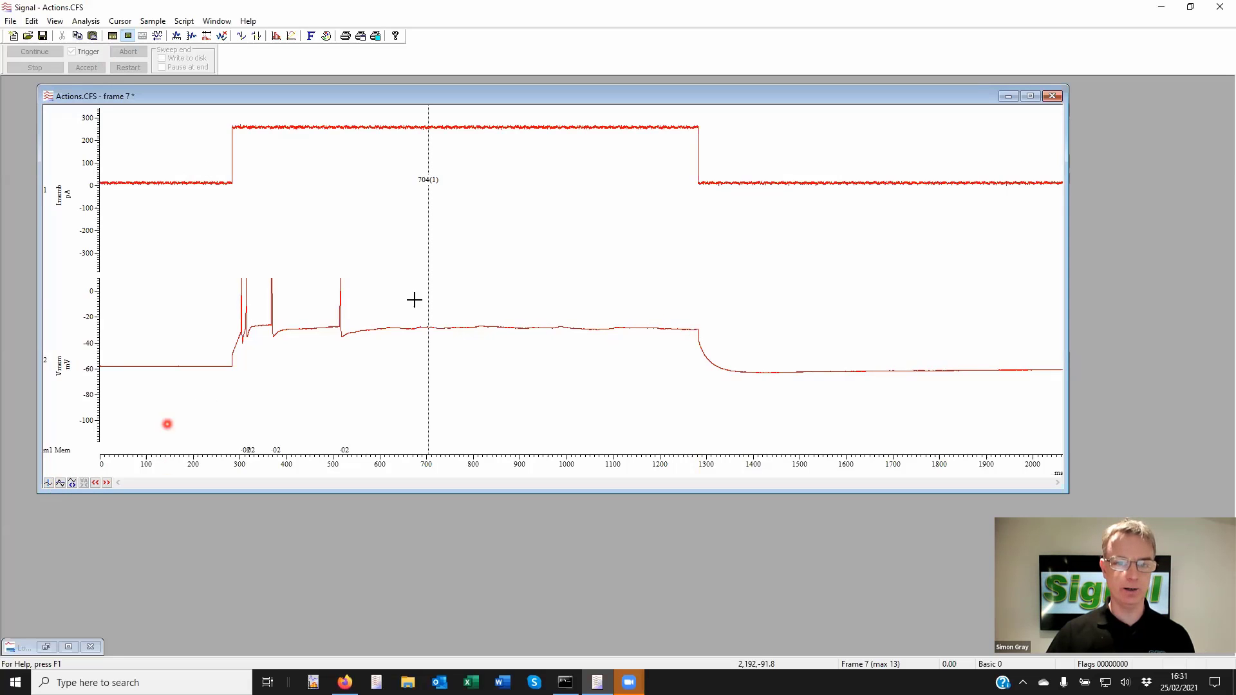
{"action": "left_click_drag", "start_coordinate": [428, 365], "coordinate": [700, 418]}
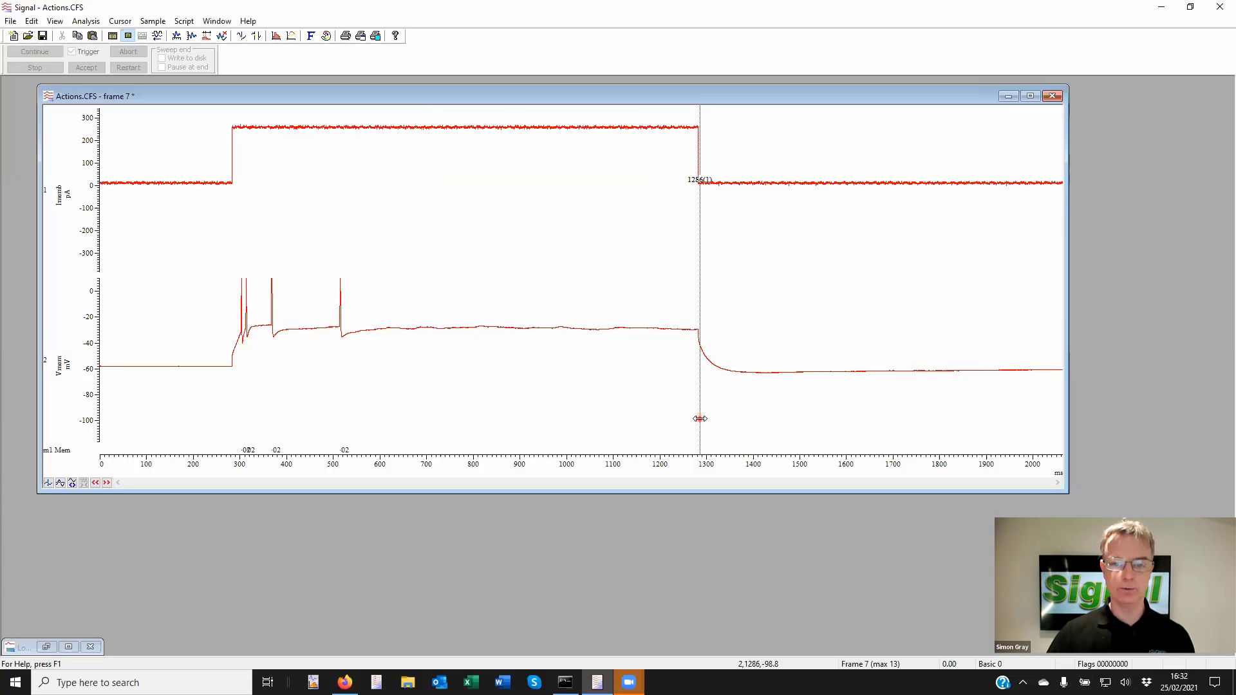
{"action": "left_click", "coordinate": [57, 483]}
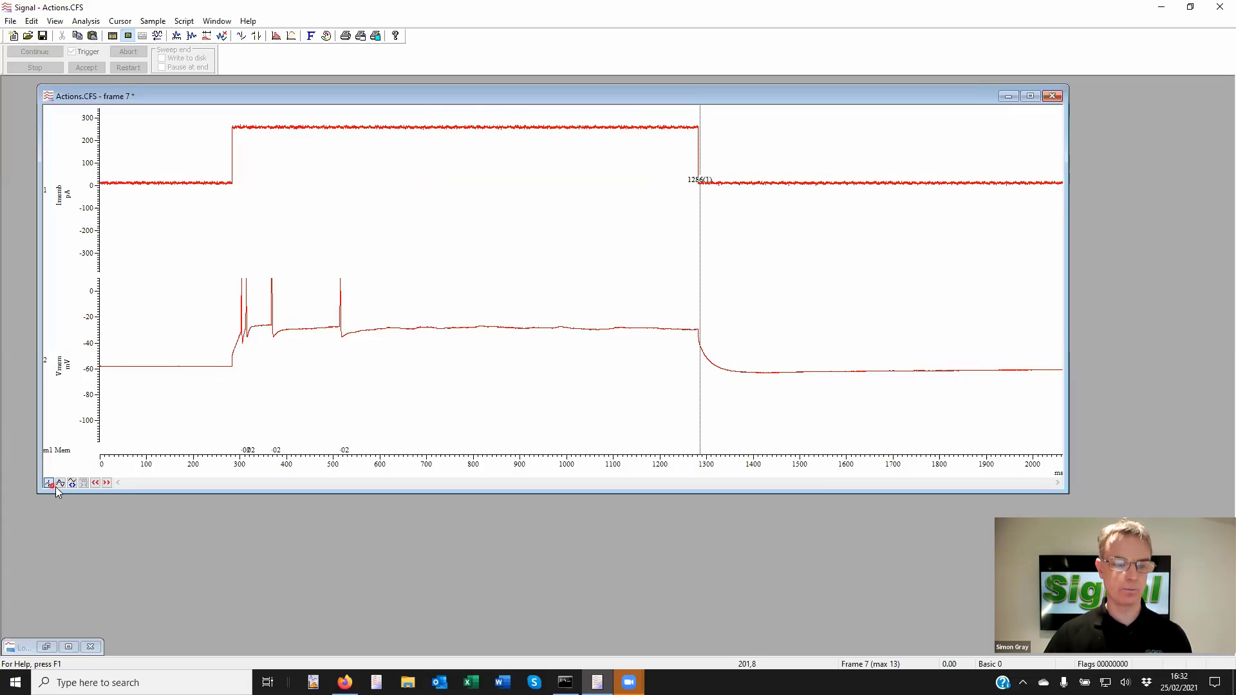
{"action": "left_click_drag", "start_coordinate": [529, 413], "coordinate": [762, 425]}
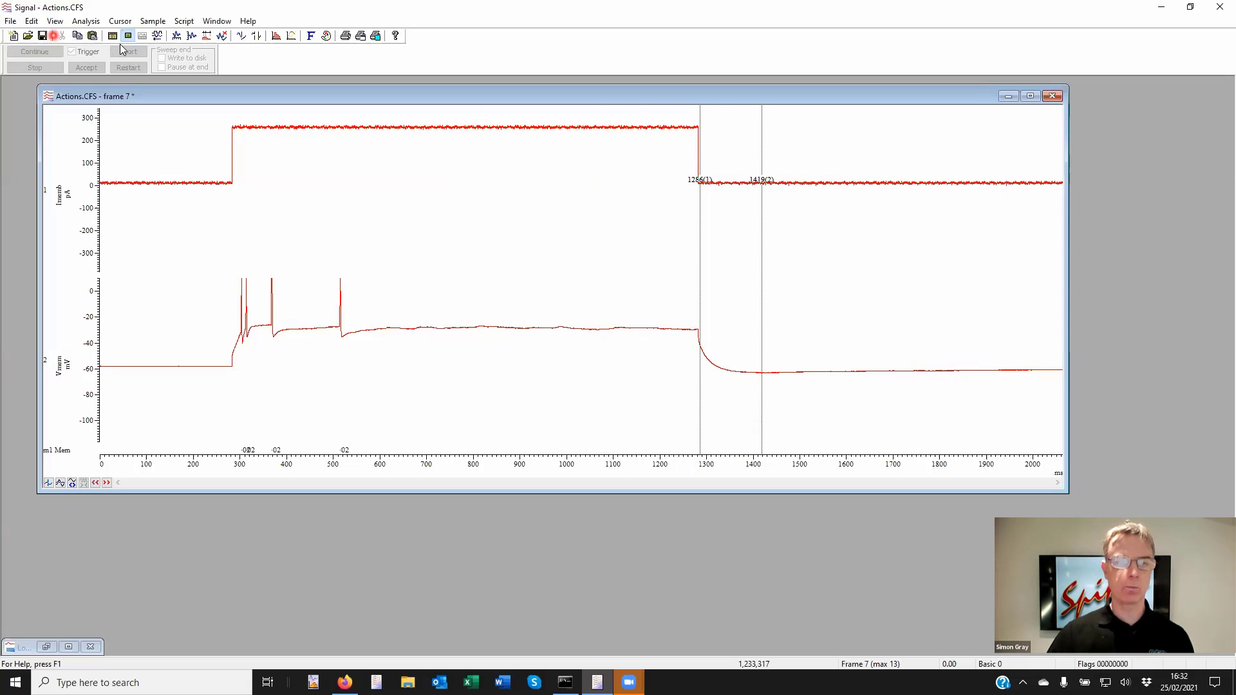
Fit a single exponential to the Vmem channel from Cursor(1) to Cursor(2) for all frames.
{"action": "left_click", "coordinate": [120, 20]}
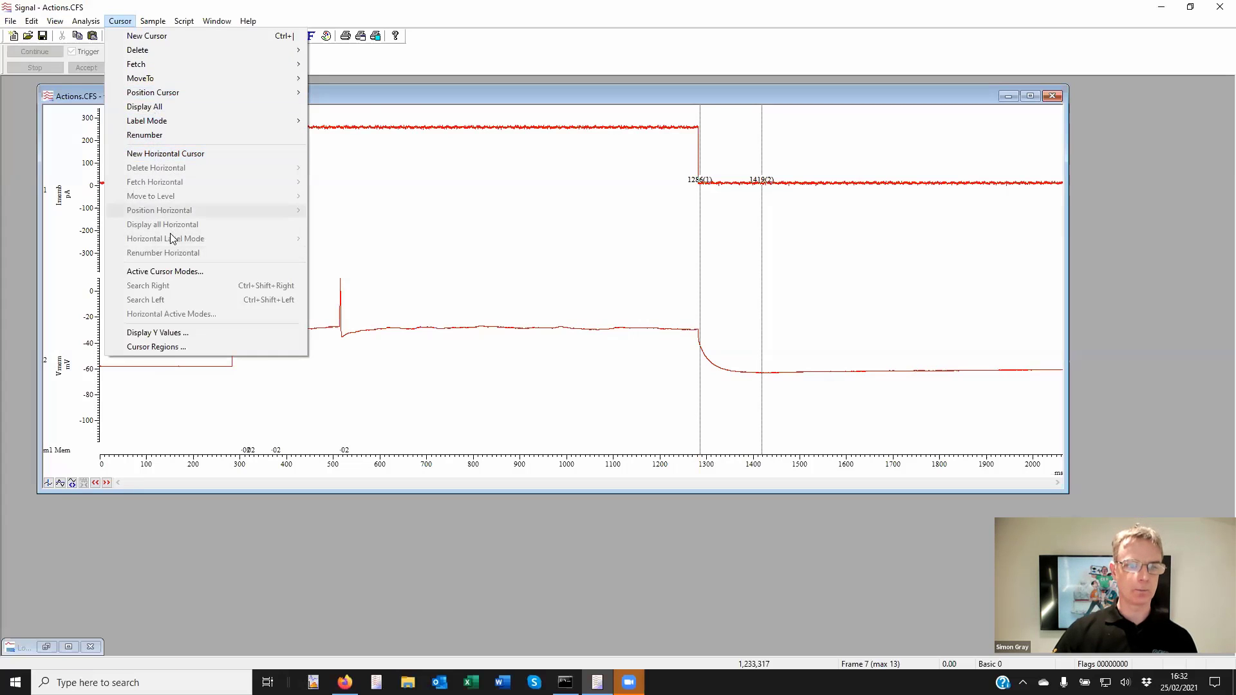
{"action": "mouse_move", "coordinate": [91, 23]}
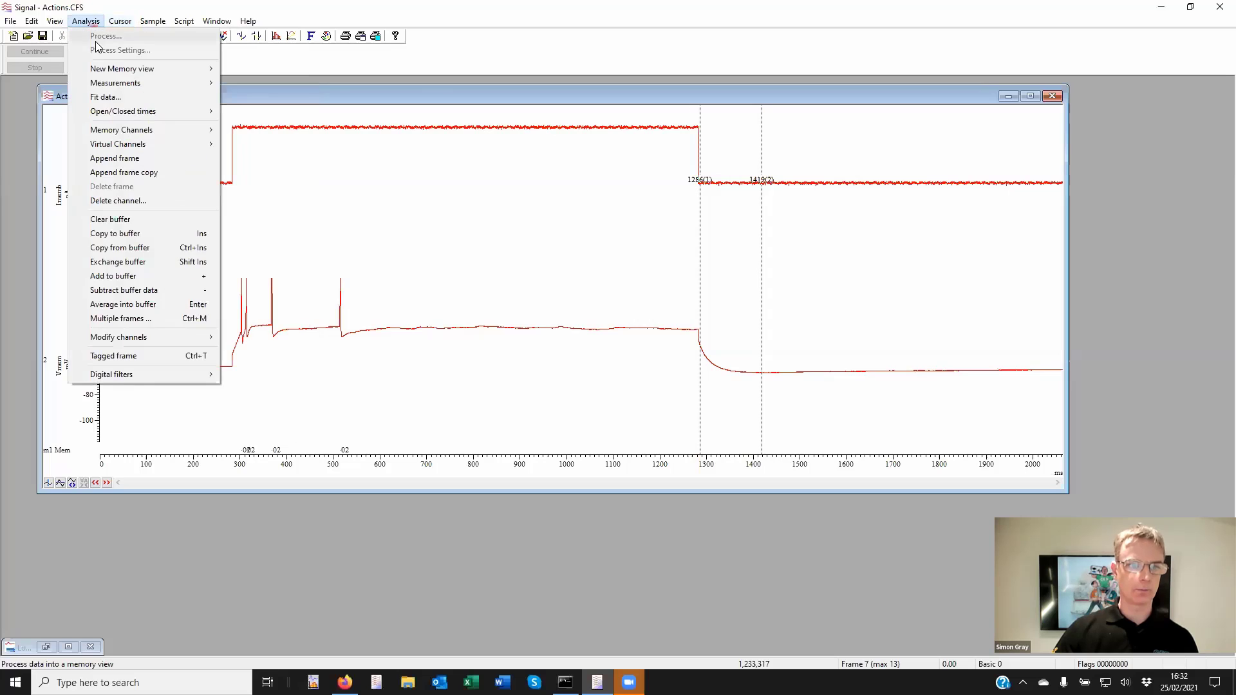
{"action": "left_click", "coordinate": [119, 103]}
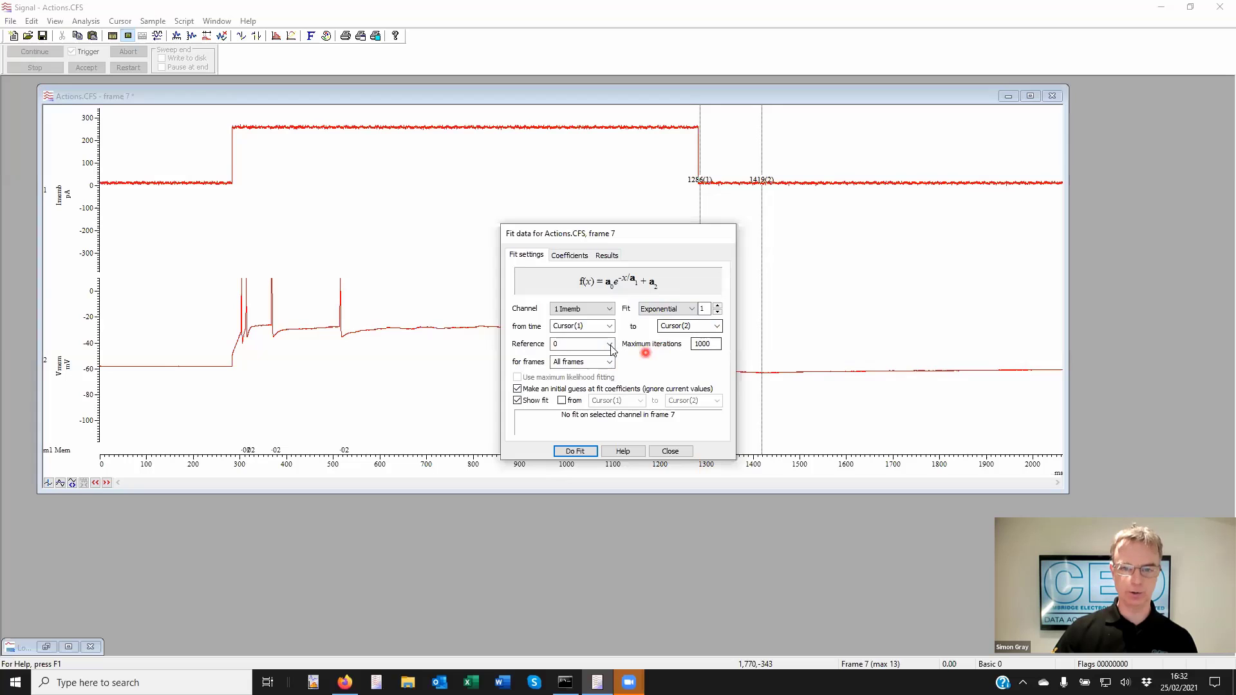
{"action": "left_click", "coordinate": [605, 309]}
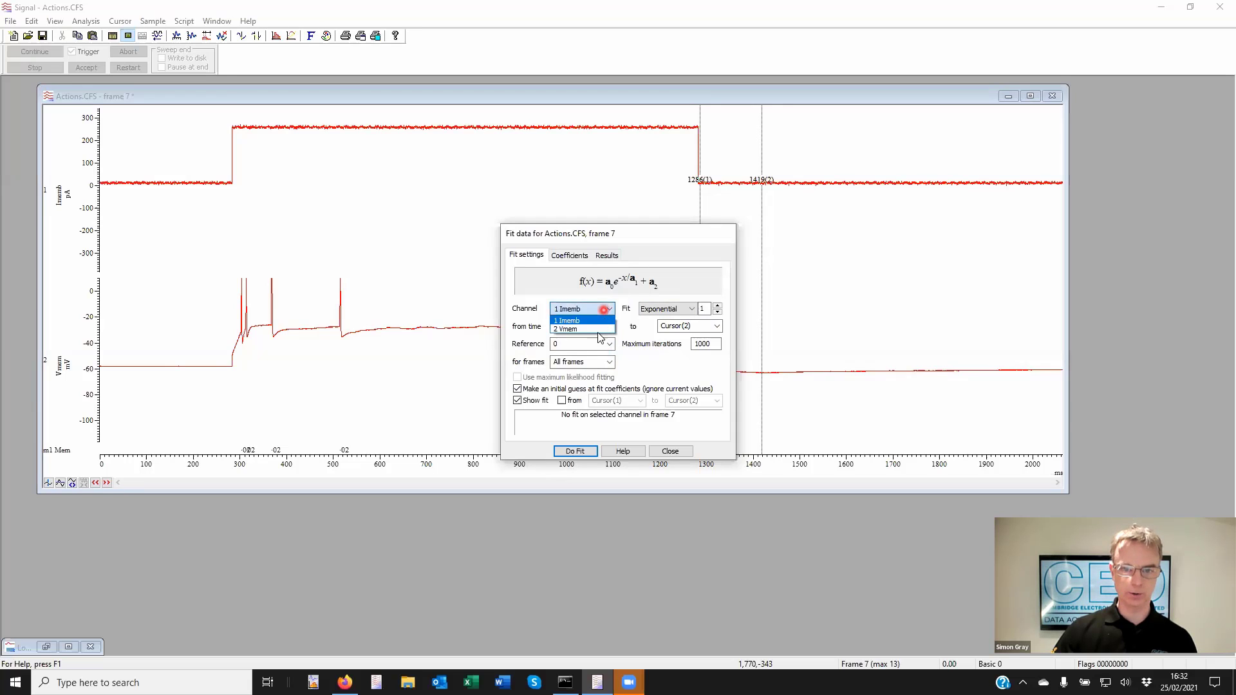
{"action": "left_click", "coordinate": [598, 329]}
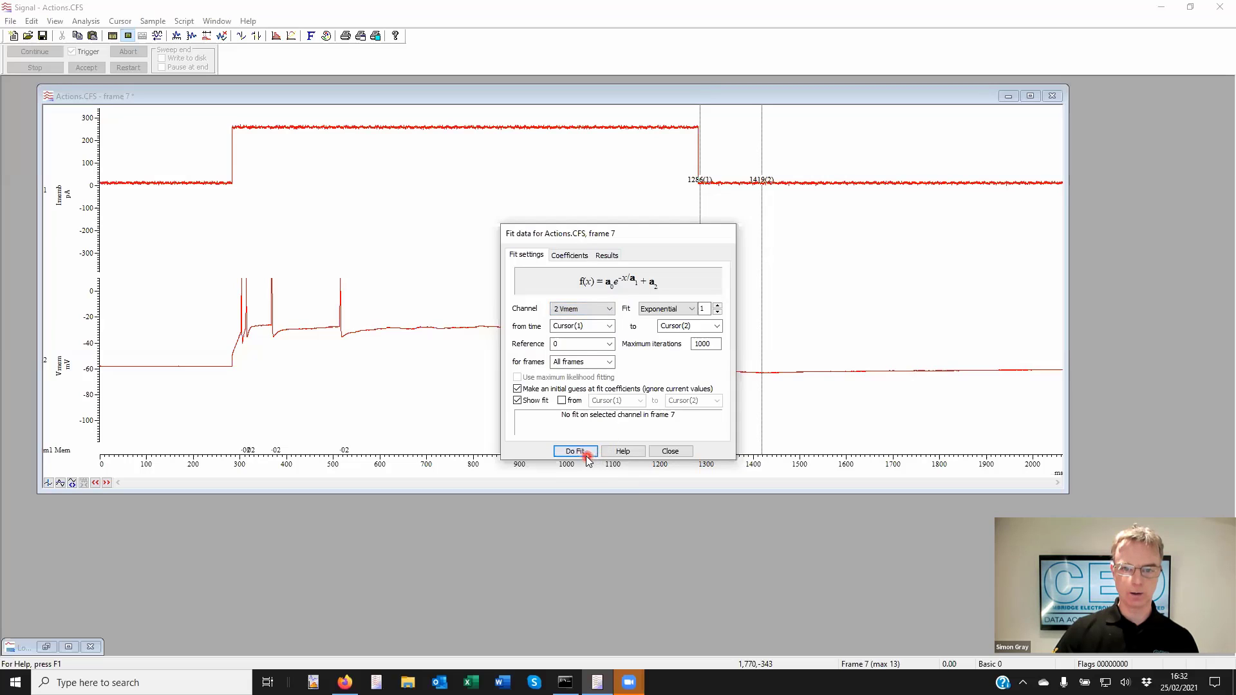
{"action": "left_click", "coordinate": [588, 452]}
{"action": "left_click", "coordinate": [582, 455]}
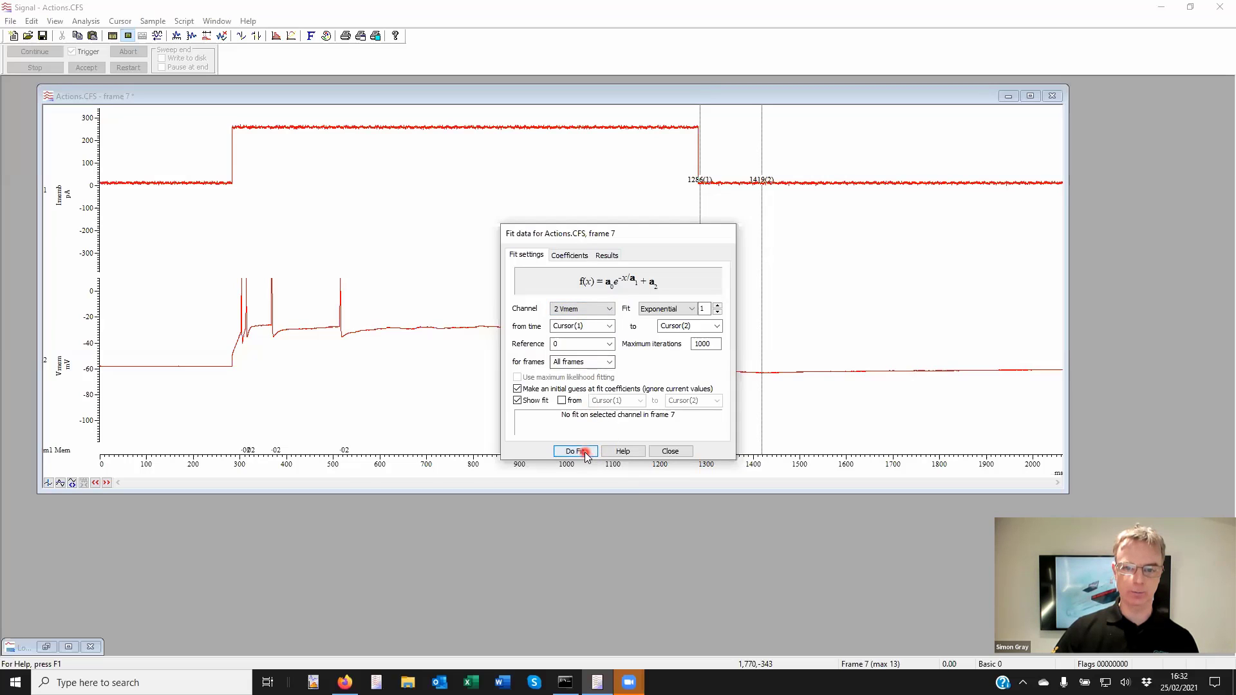
{"action": "left_click", "coordinate": [578, 453]}
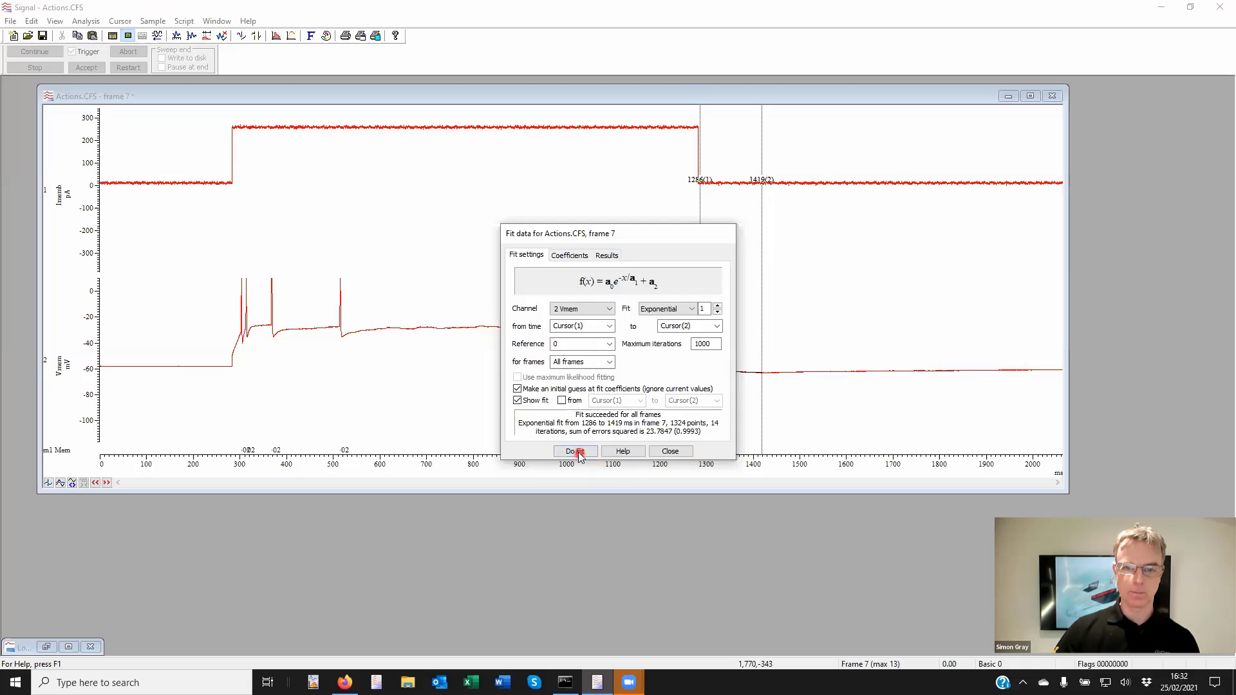
{"action": "left_click", "coordinate": [672, 451]}
{"action": "left_click", "coordinate": [540, 441]}
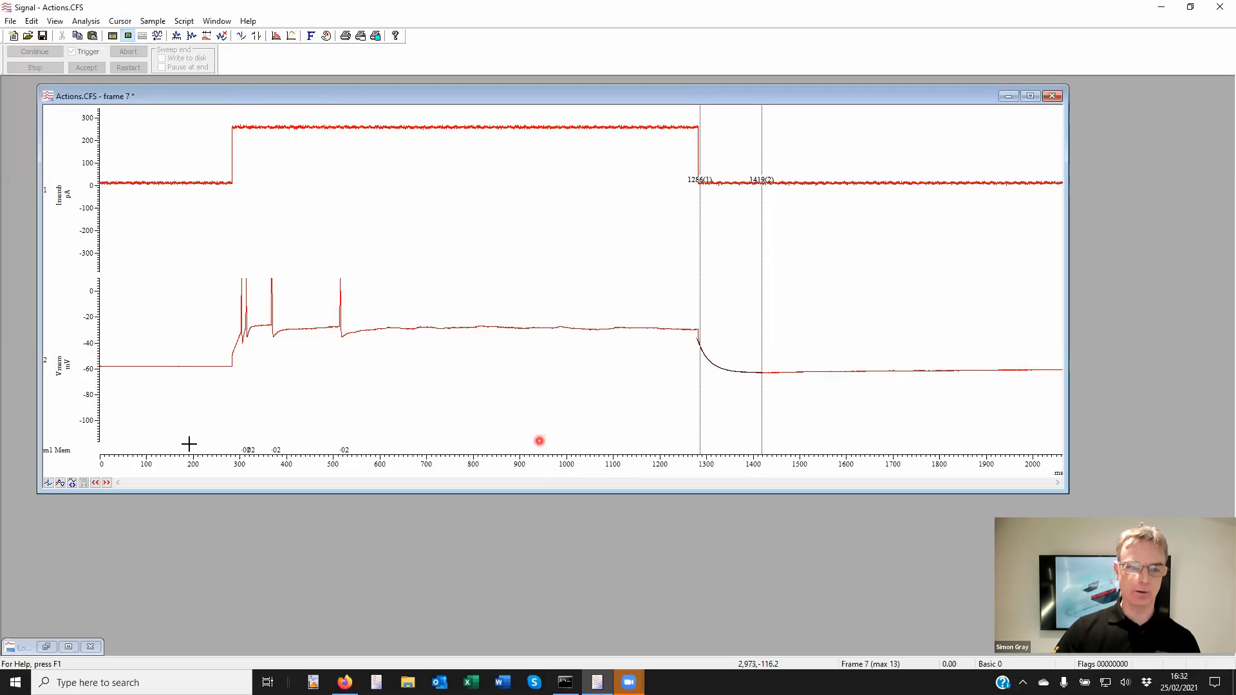
Go back to frame 5 to inspect its fitted decay curve and the fit options available for the Vmem channel.
{"action": "left_click", "coordinate": [68, 514]}
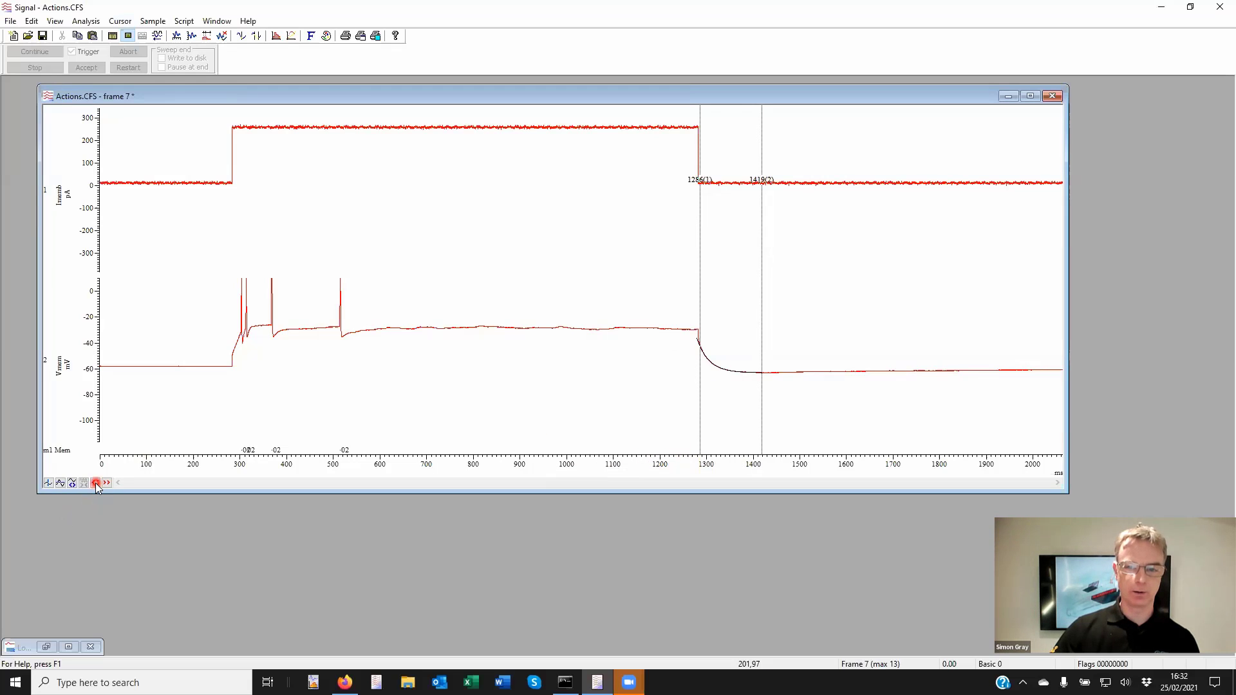
{"action": "left_click", "coordinate": [96, 483]}
{"action": "left_click", "coordinate": [96, 483]}
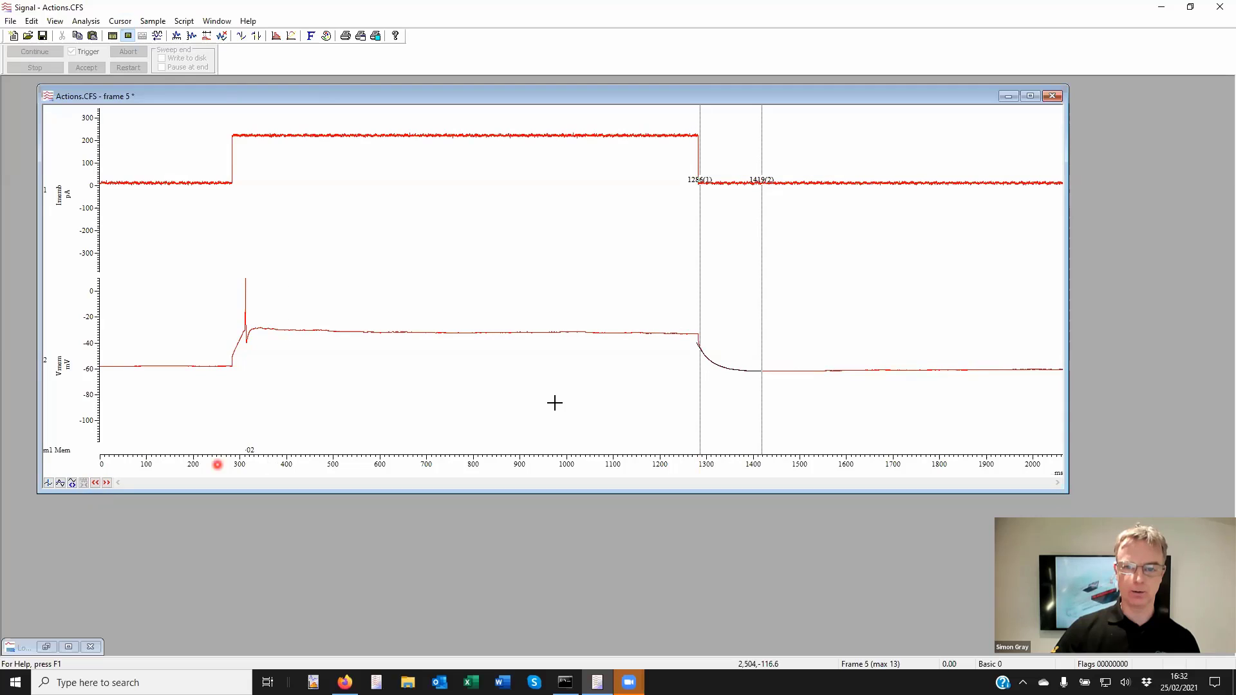
{"action": "right_click", "coordinate": [719, 365]}
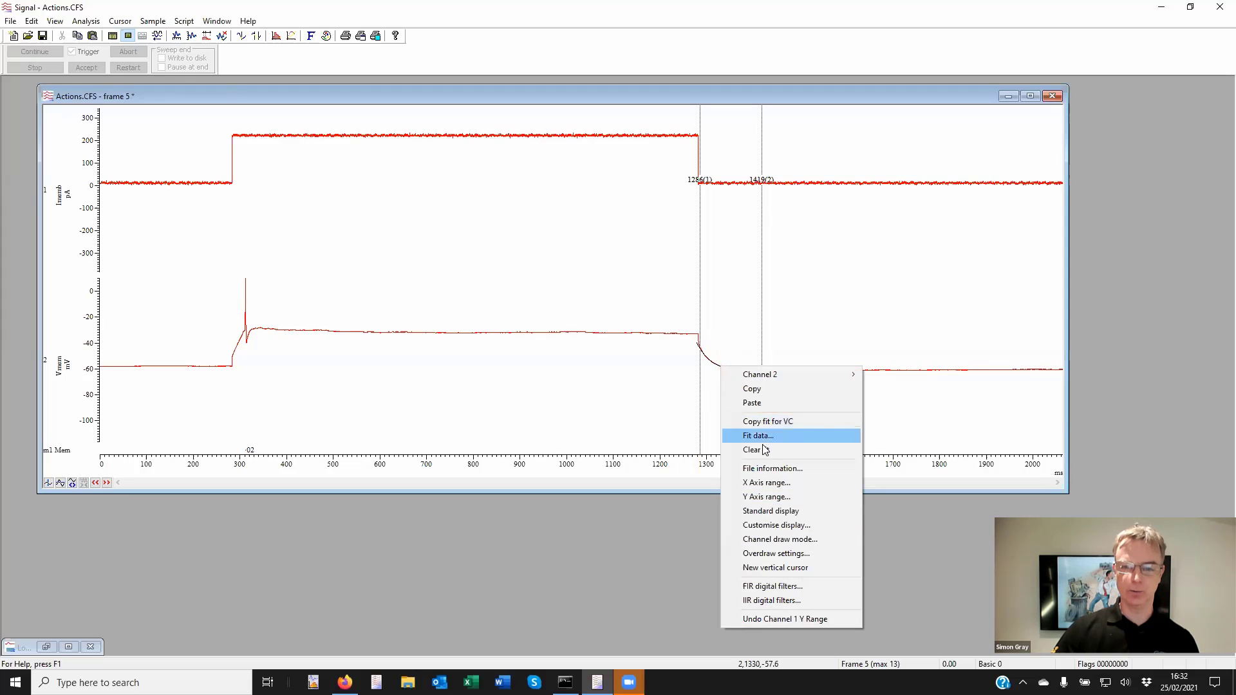
{"action": "left_click", "coordinate": [655, 410]}
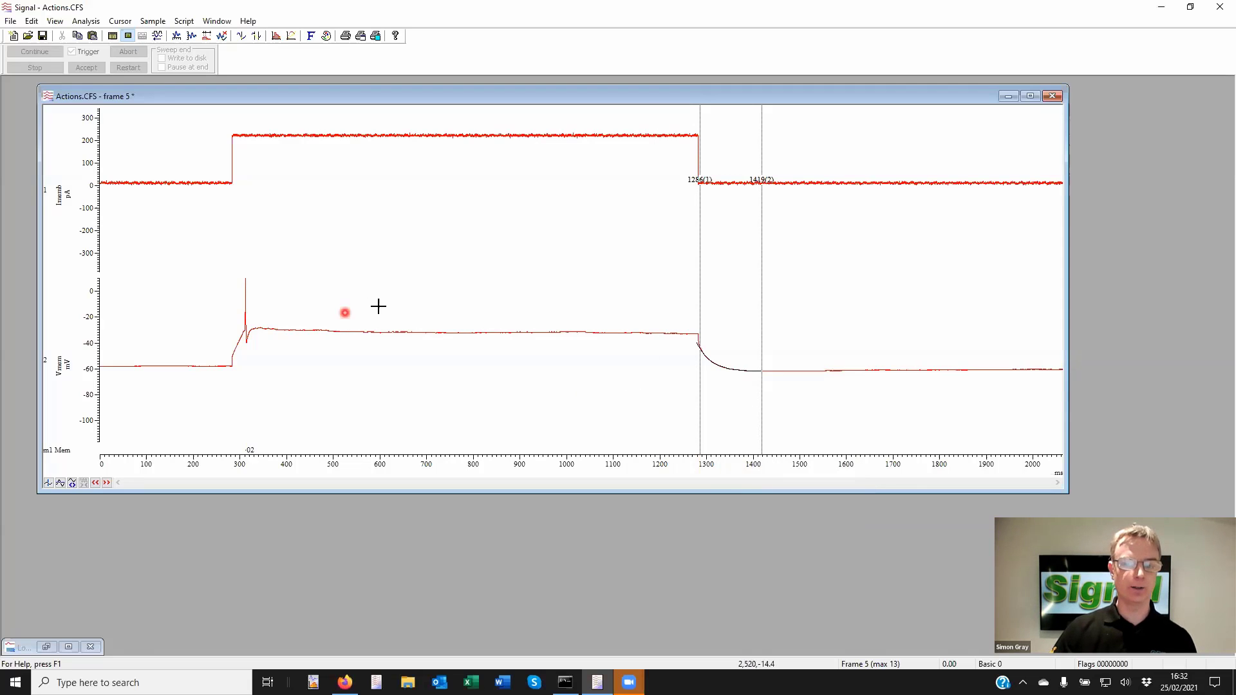
Clear the fits in all frames using the Multiple frames operation.
{"action": "left_click", "coordinate": [75, 23]}
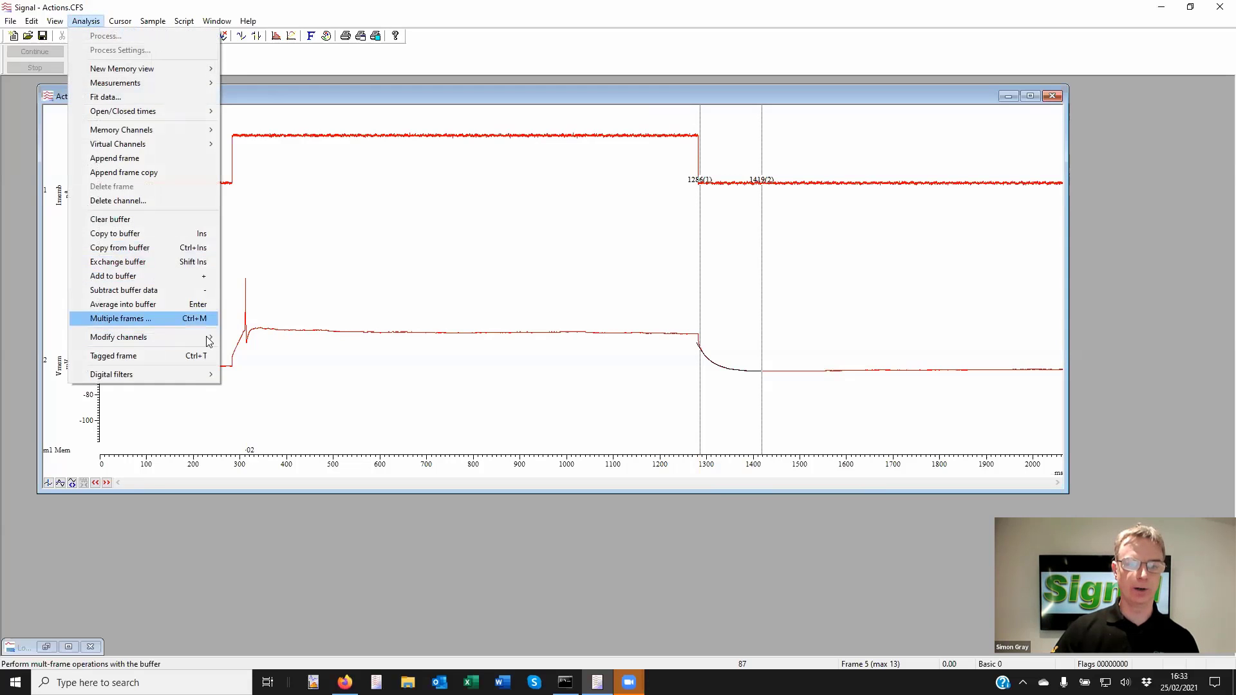
{"action": "left_click", "coordinate": [148, 320]}
{"action": "left_click", "coordinate": [691, 349]}
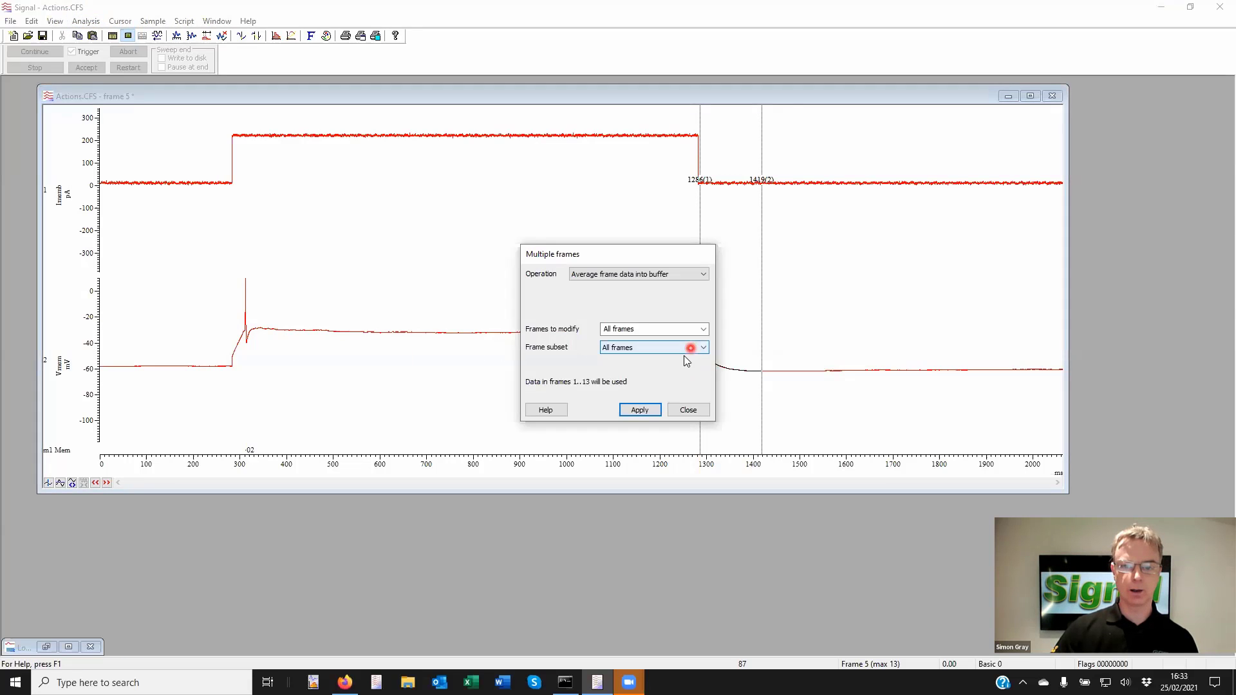
{"action": "left_click", "coordinate": [639, 411]}
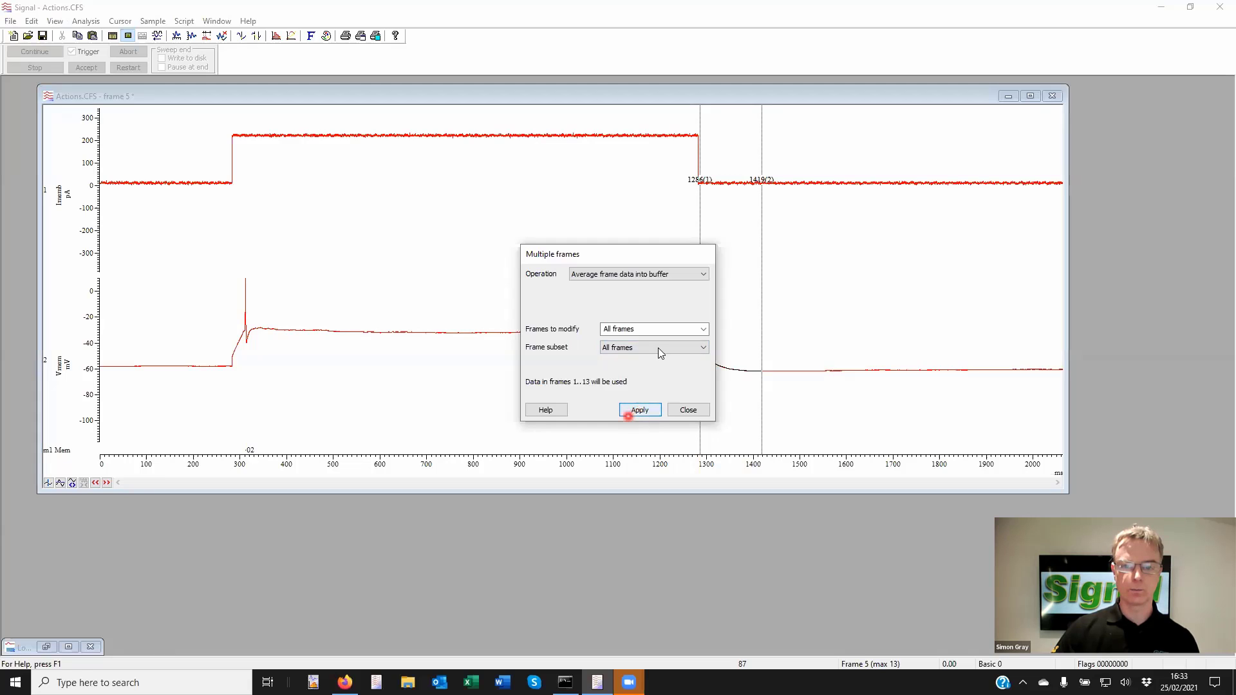
{"action": "left_click", "coordinate": [687, 276]}
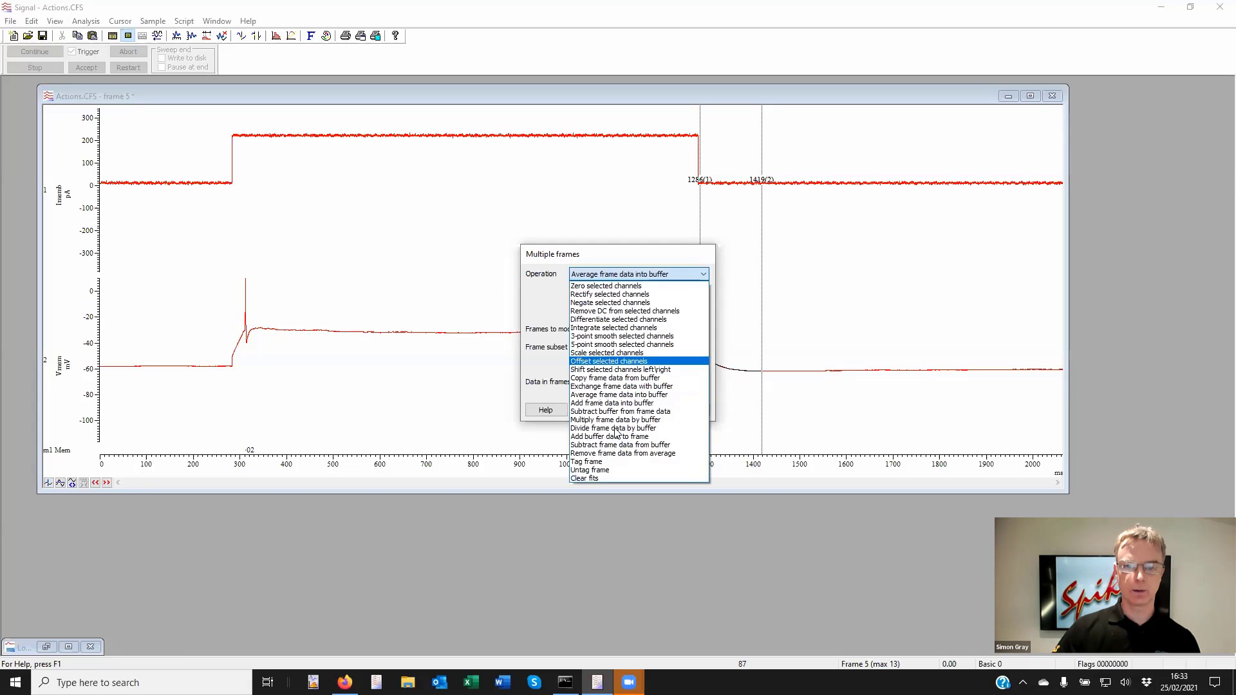
{"action": "left_click", "coordinate": [663, 478]}
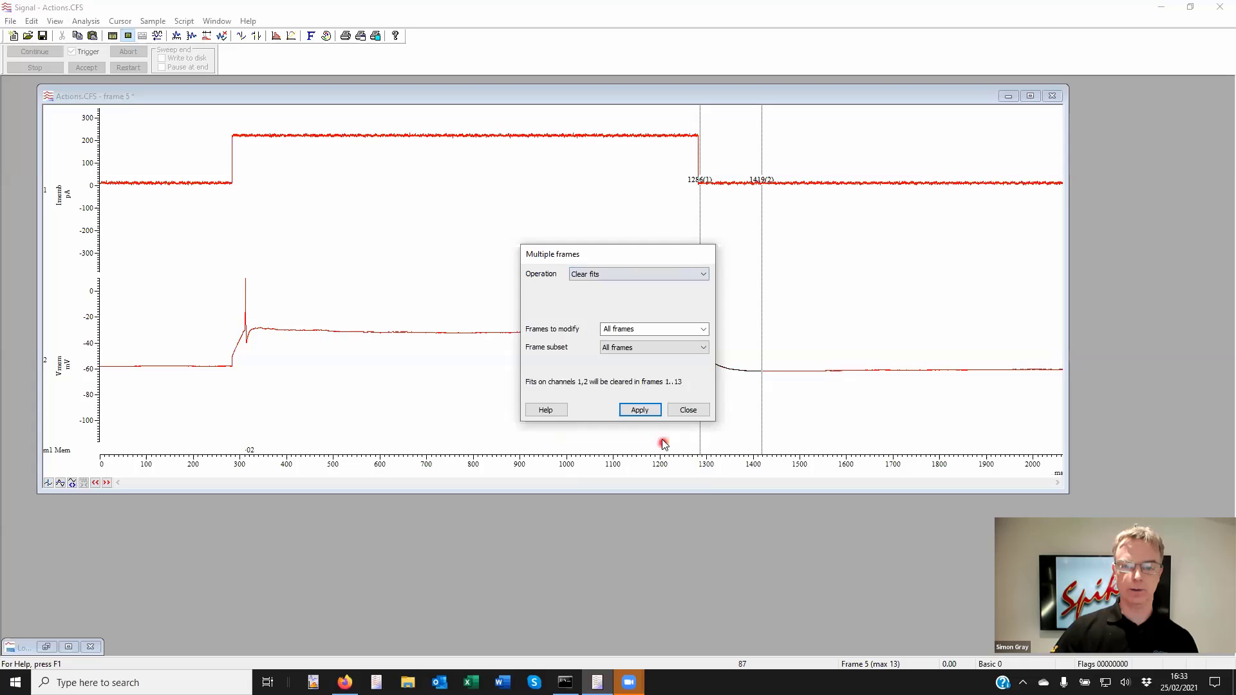
{"action": "left_click", "coordinate": [644, 411]}
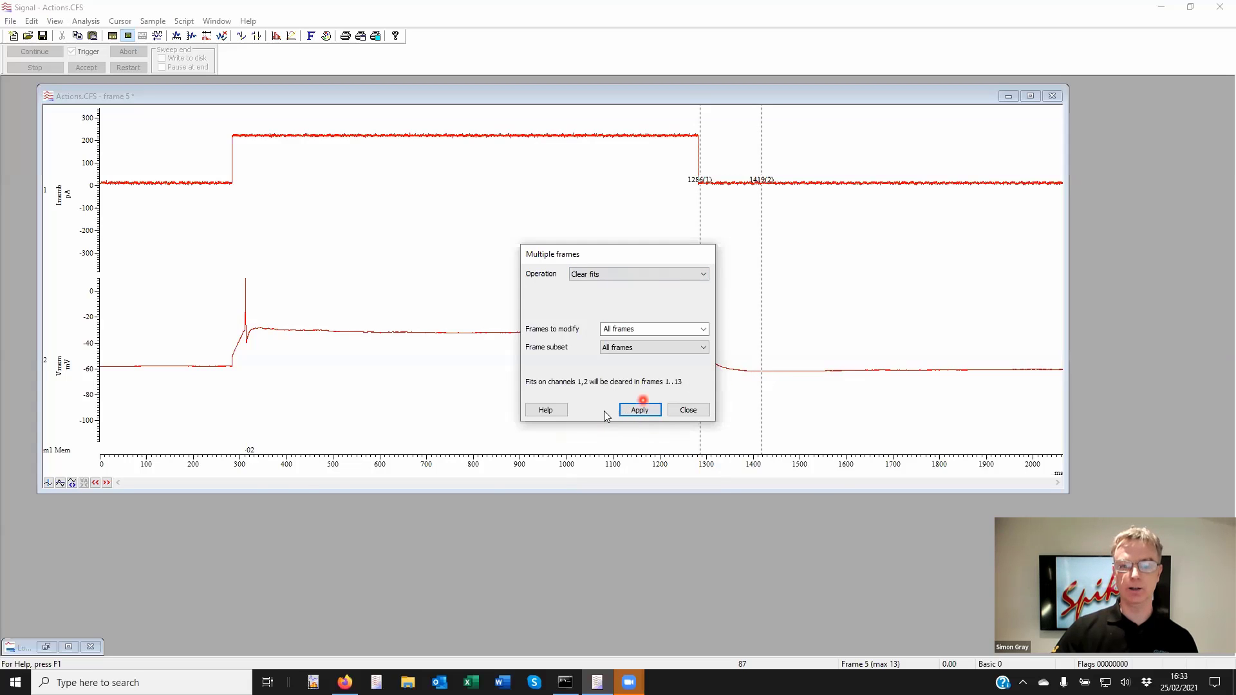
{"action": "left_click", "coordinate": [688, 410]}
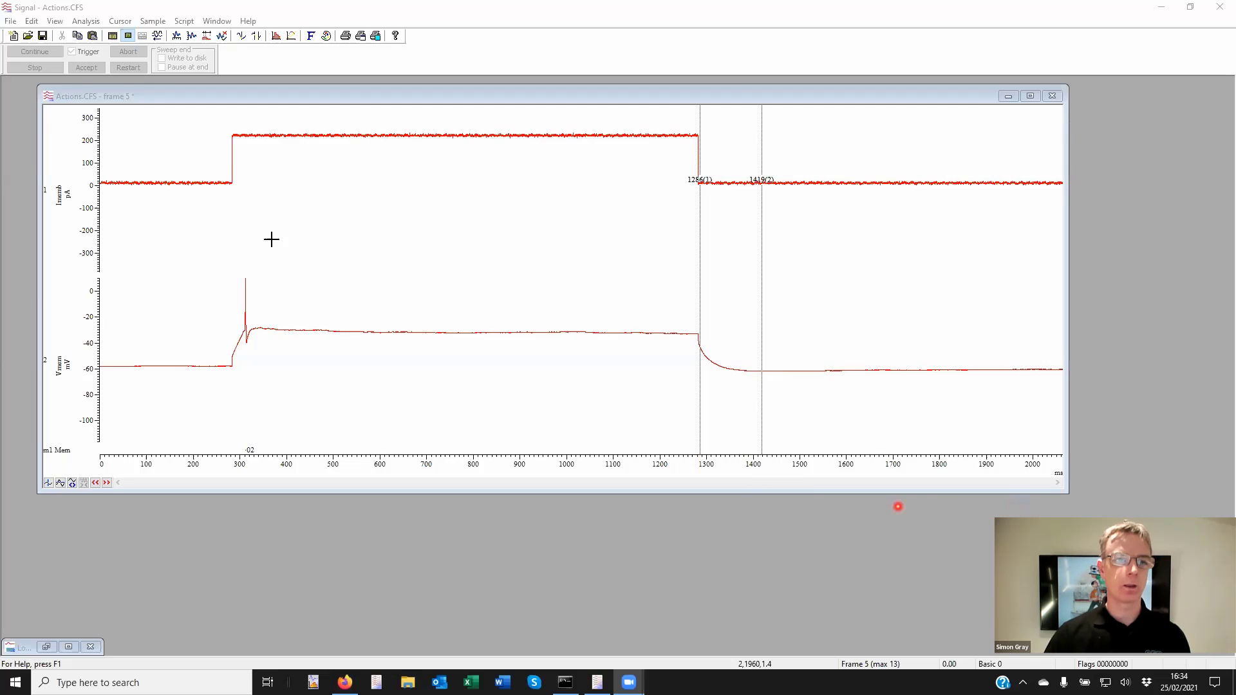
Review the Waveform Average settings and its channel choices without creating an average.
{"action": "left_click", "coordinate": [85, 20]}
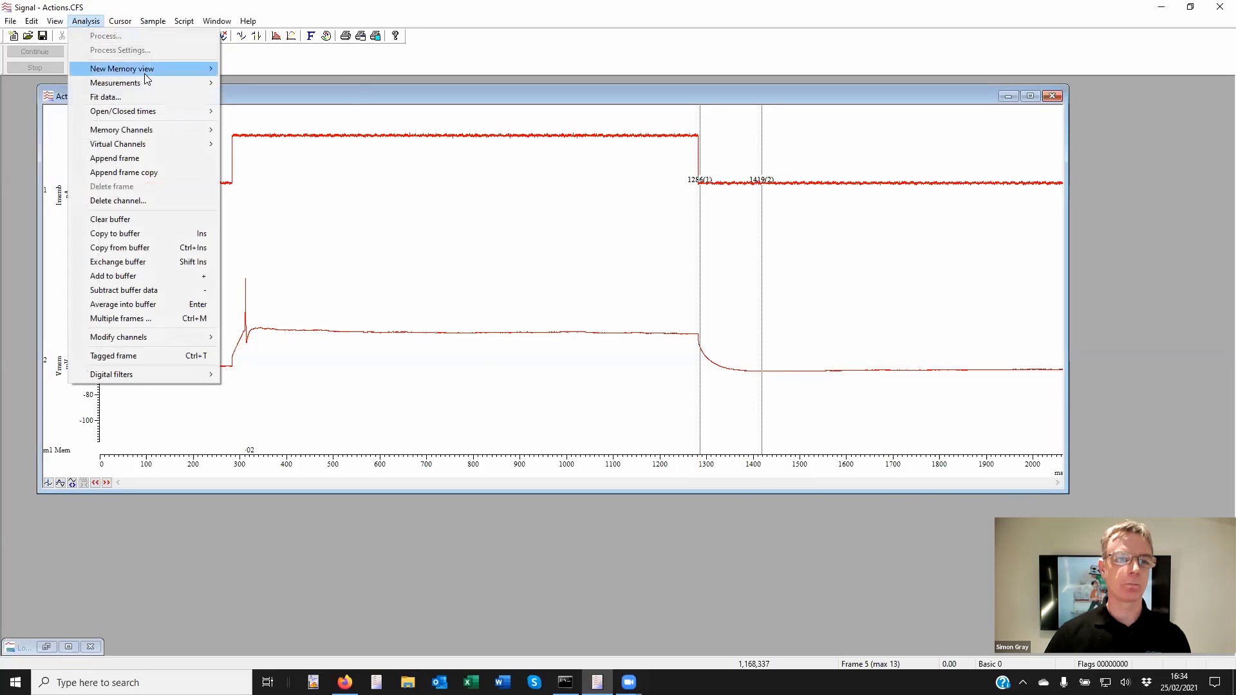
{"action": "mouse_move", "coordinate": [144, 71]}
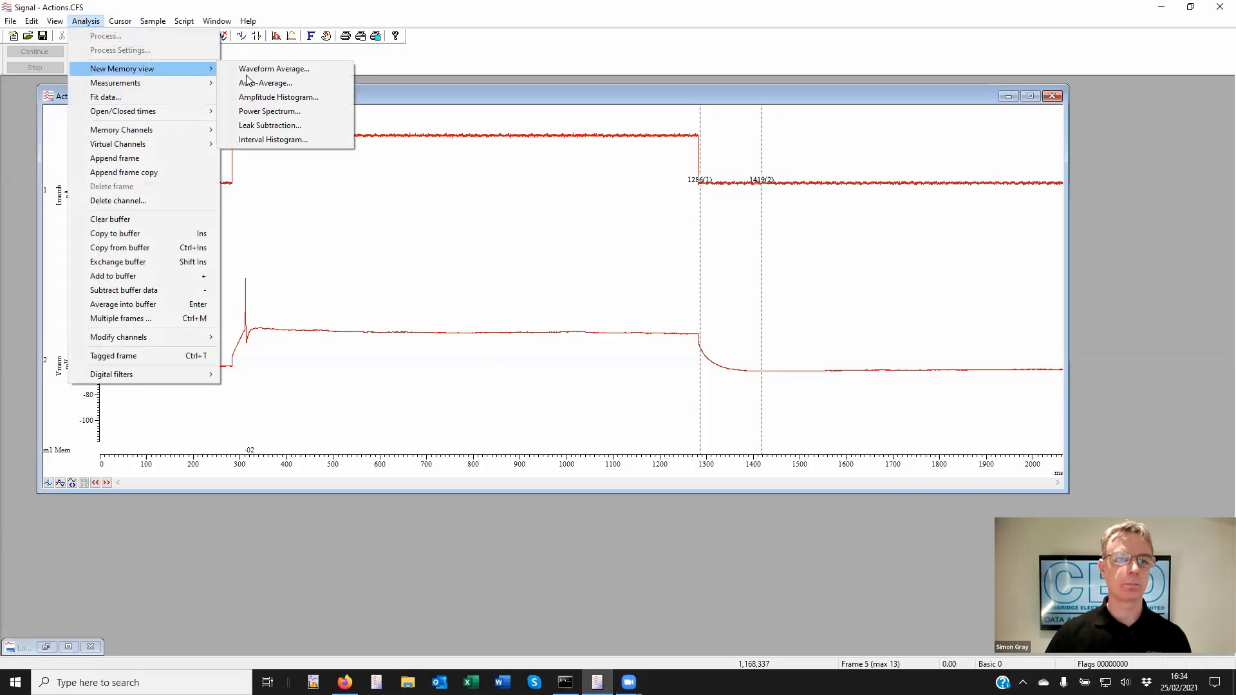
{"action": "left_click", "coordinate": [282, 70]}
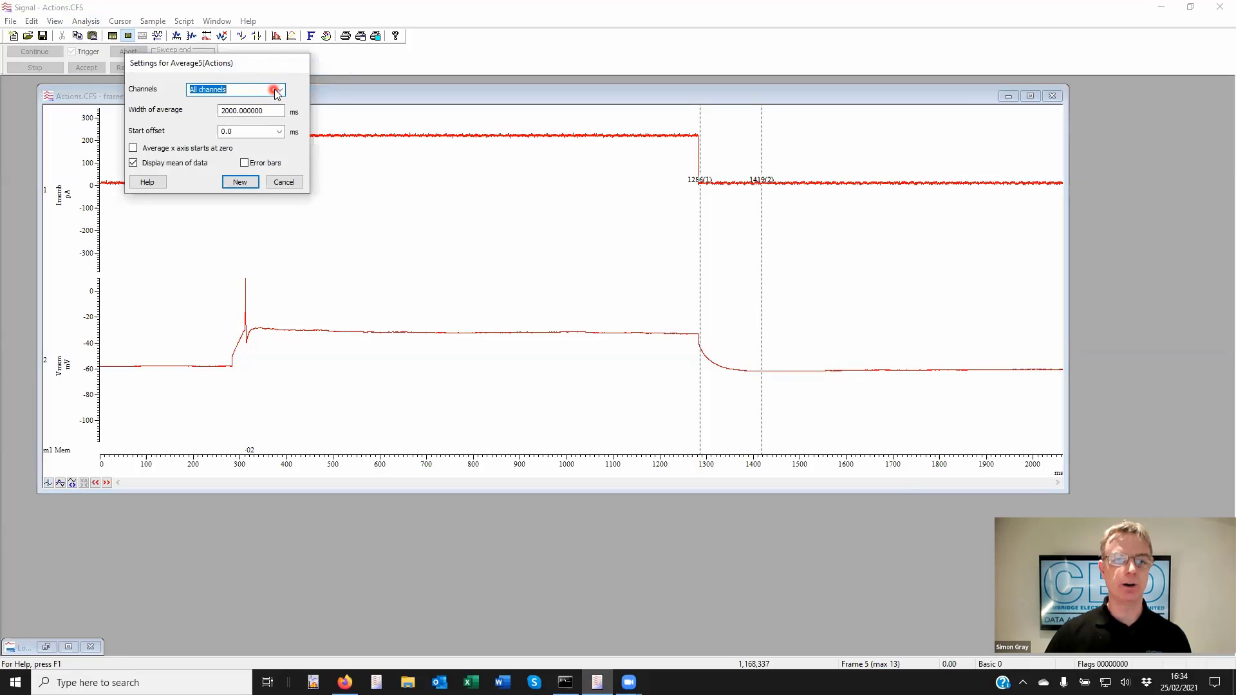
{"action": "left_click", "coordinate": [277, 91]}
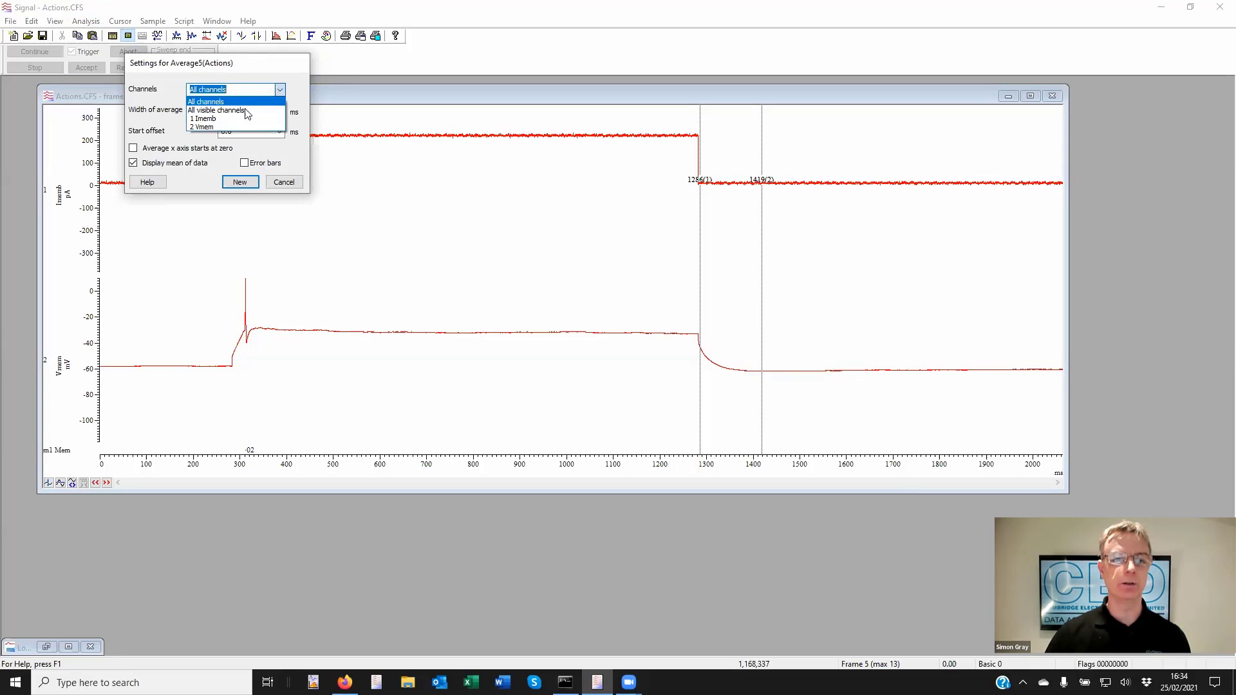
{"action": "left_click", "coordinate": [284, 90]}
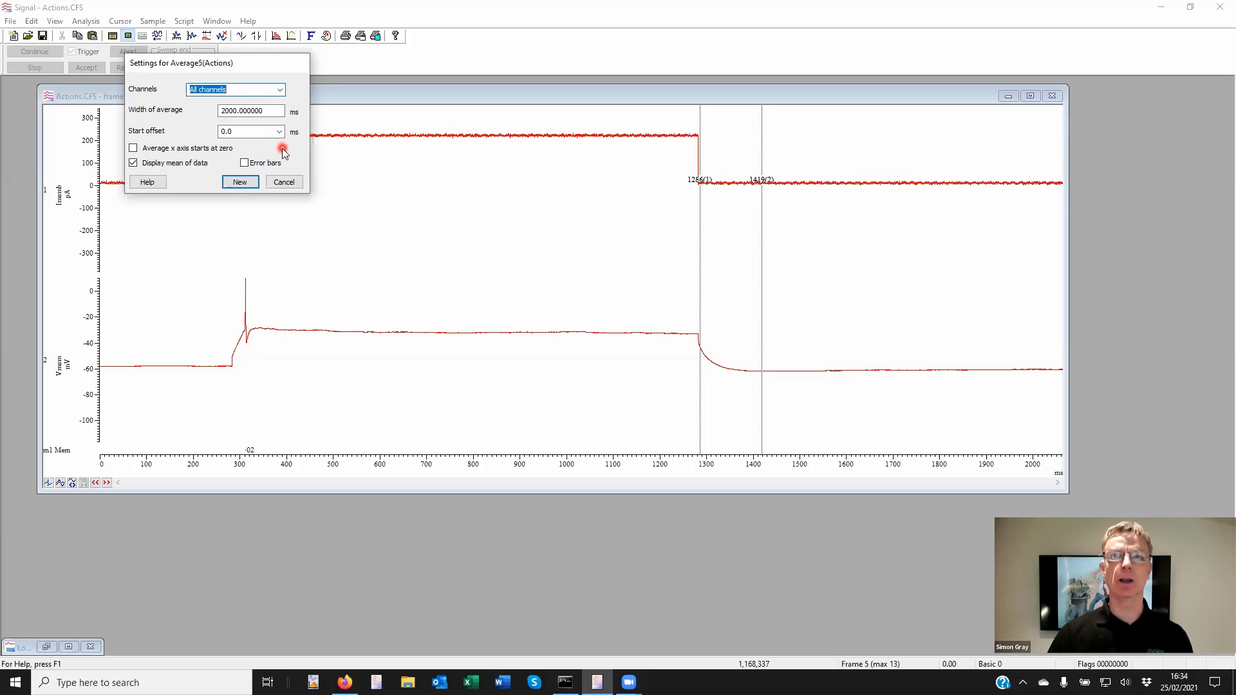
{"action": "left_click", "coordinate": [284, 182]}
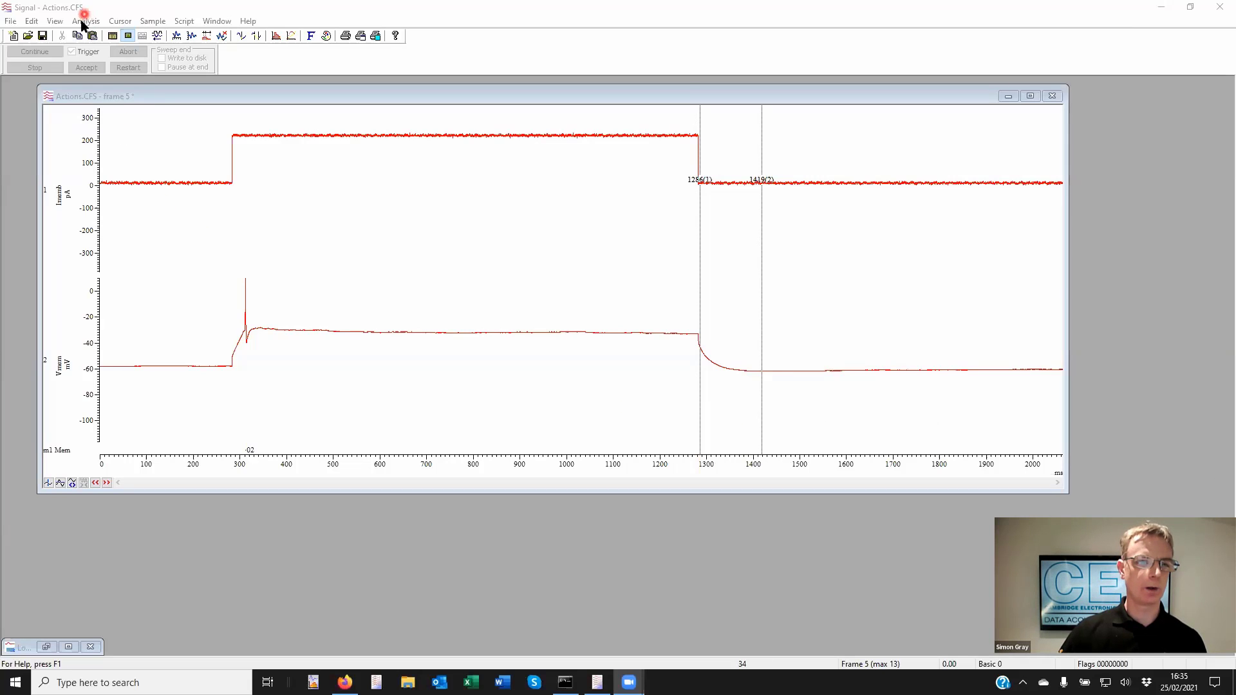
Enable overdrawing of all frames with frame state 0 in the overdraw settings.
{"action": "left_click", "coordinate": [55, 21]}
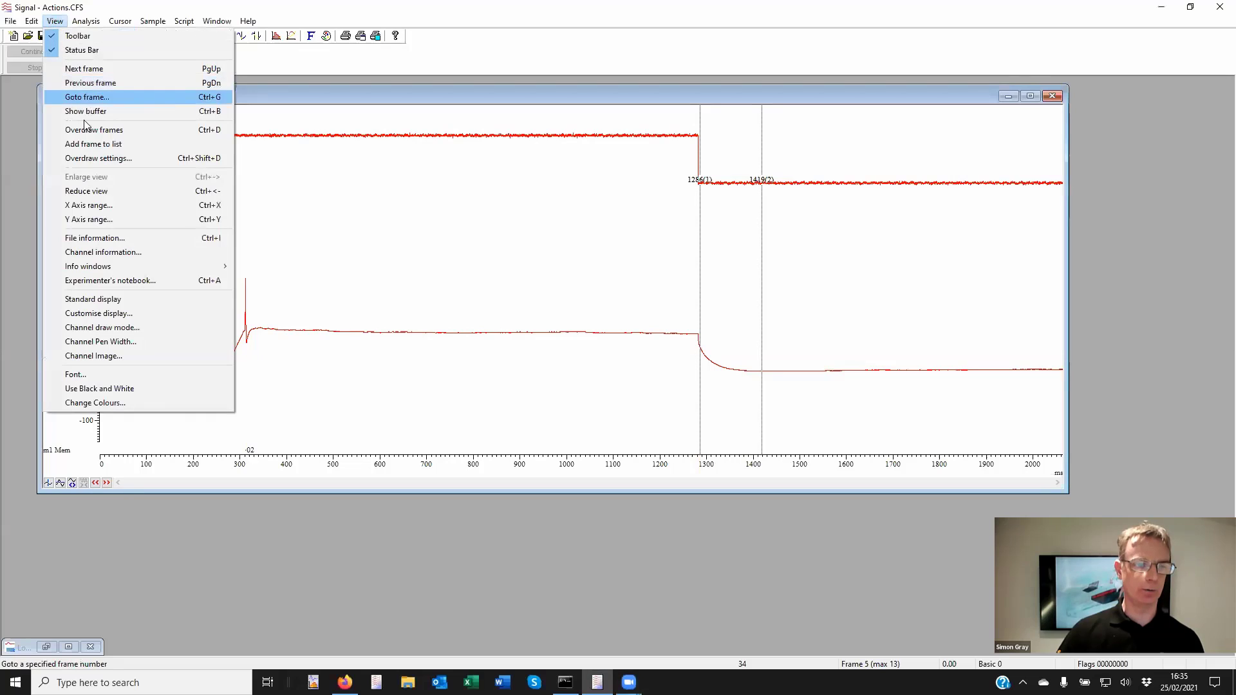
{"action": "left_click", "coordinate": [128, 158]}
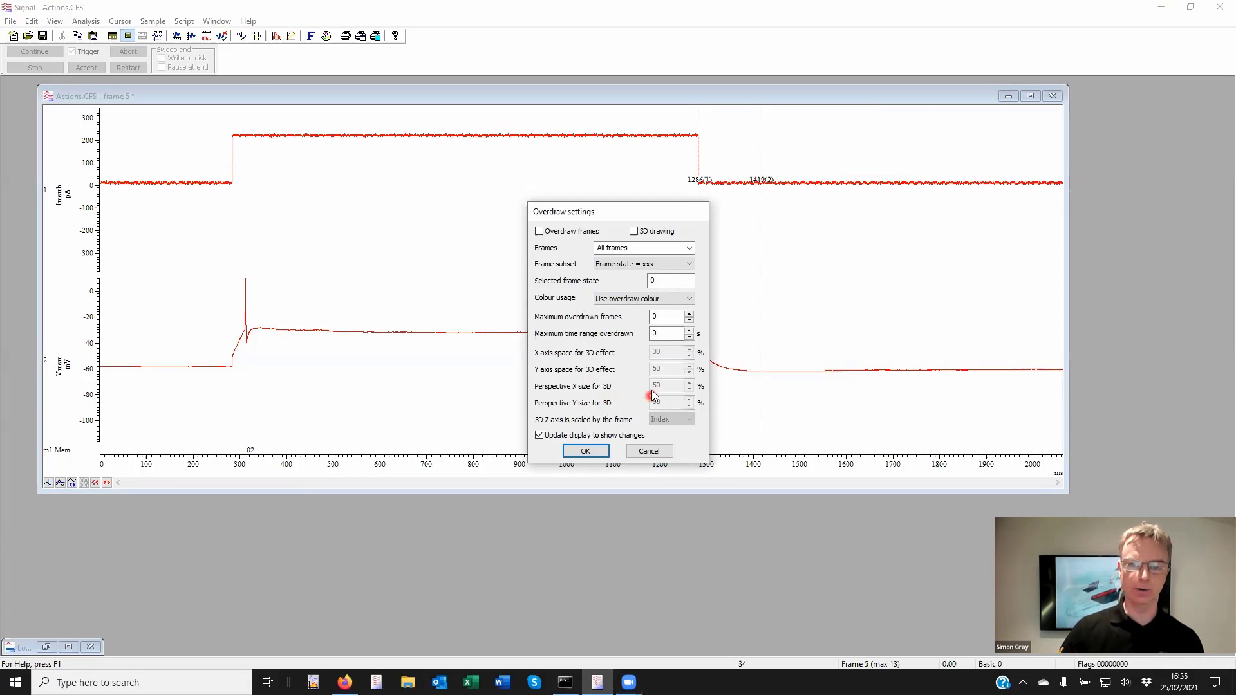
{"action": "left_click", "coordinate": [540, 231]}
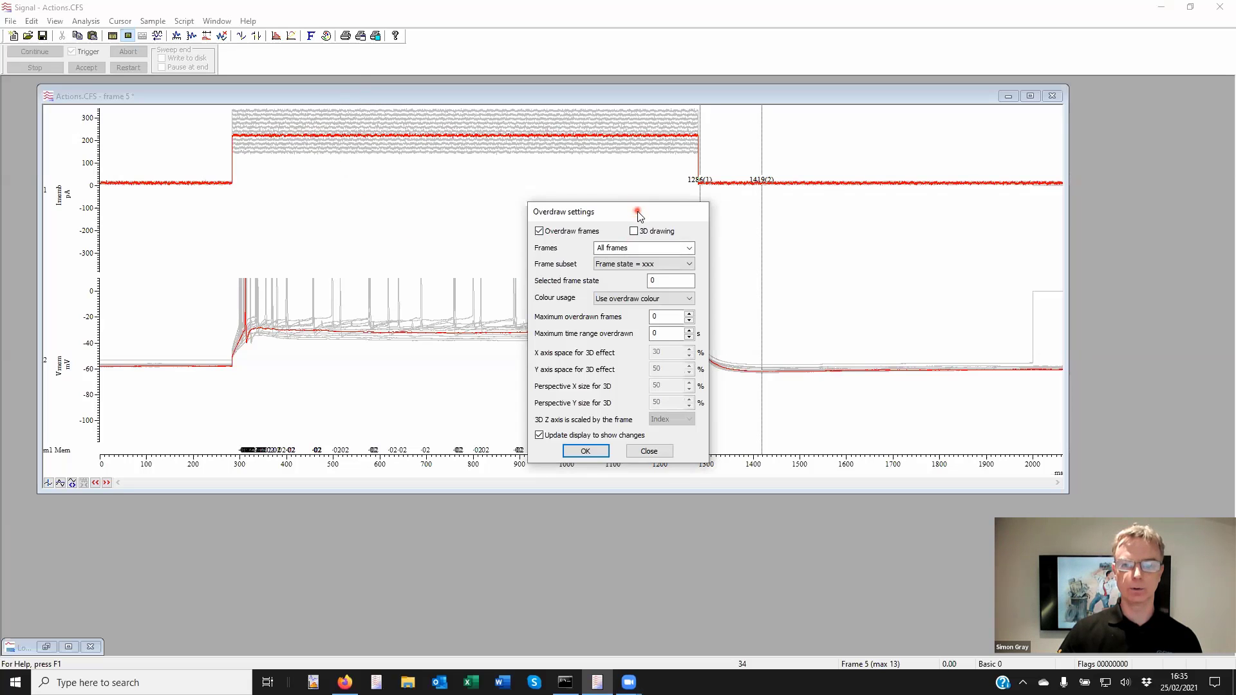
{"action": "left_click_drag", "start_coordinate": [637, 213], "coordinate": [1036, 303]}
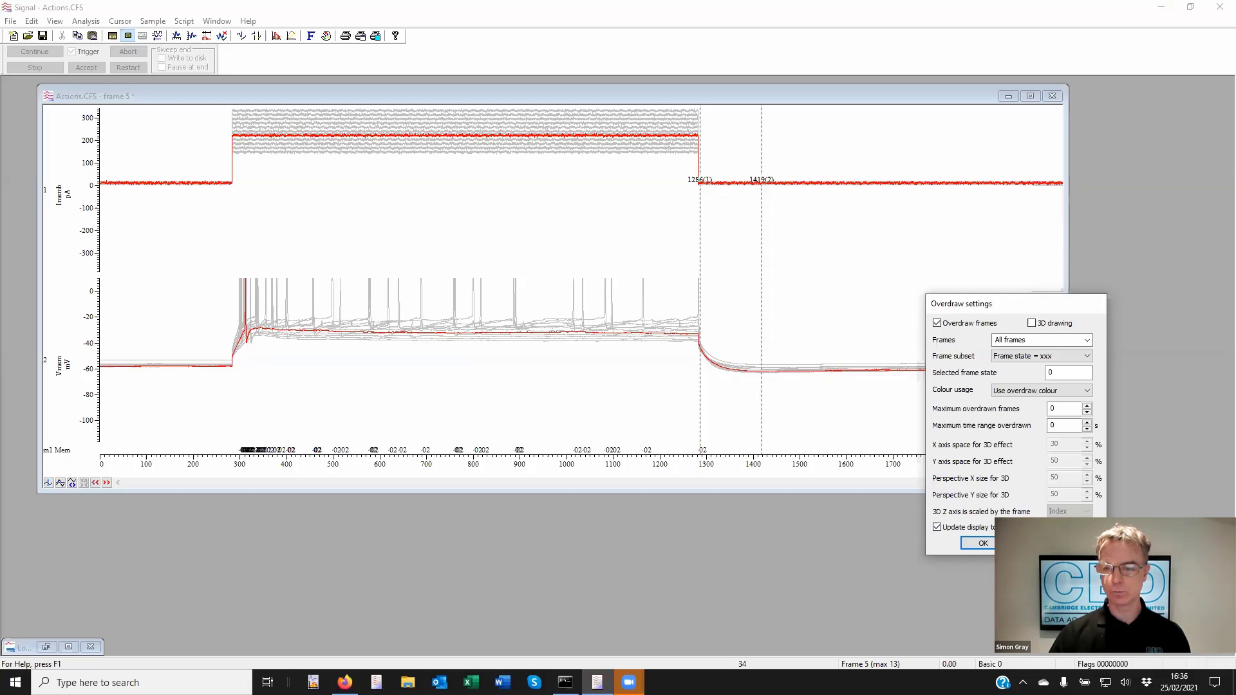
{"action": "left_click", "coordinate": [977, 542]}
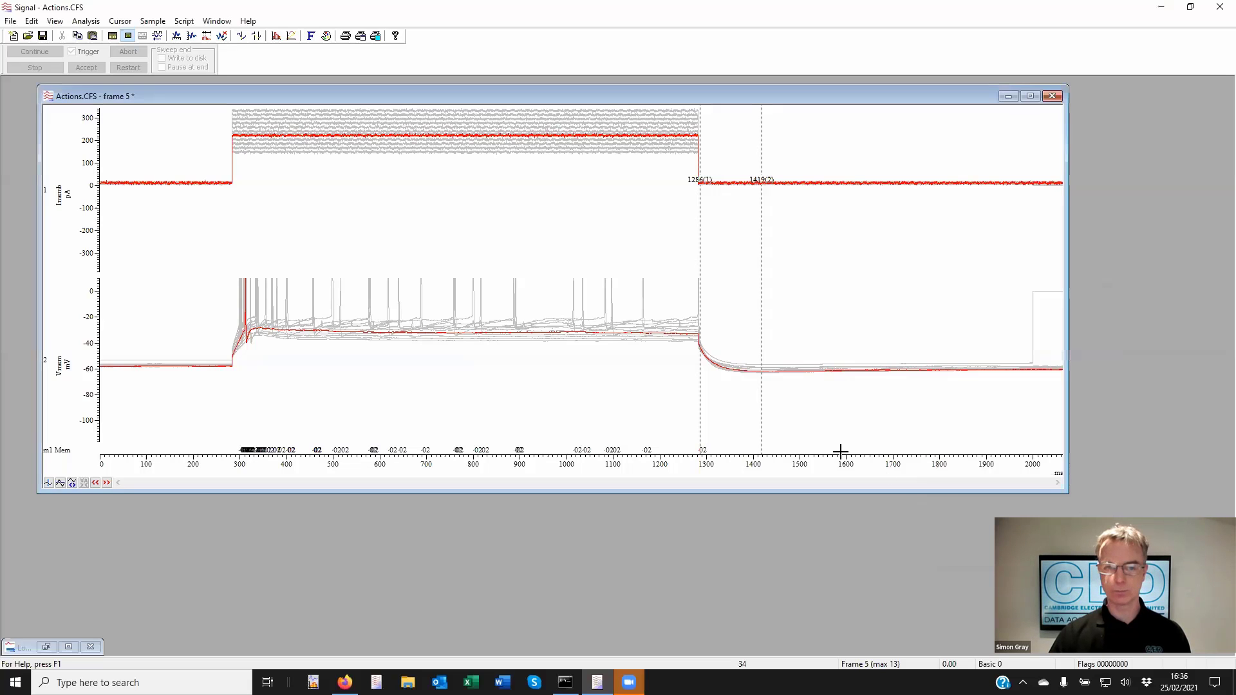
{"action": "left_click", "coordinate": [86, 21]}
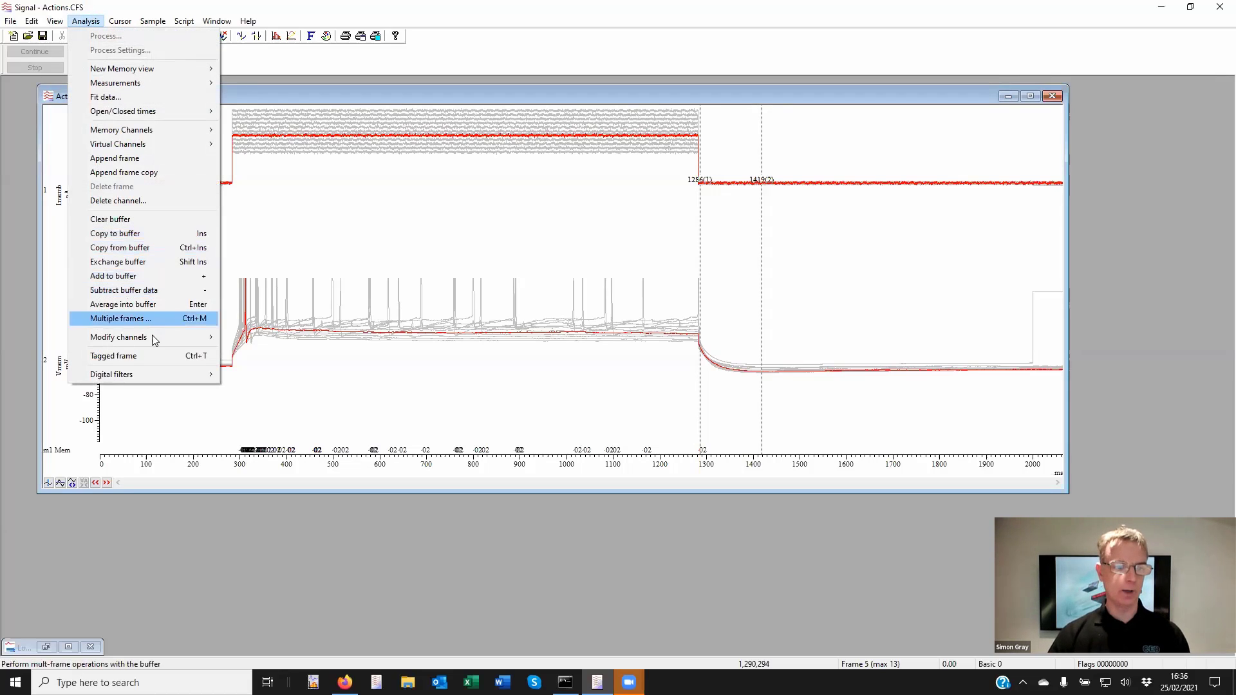
{"action": "mouse_move", "coordinate": [154, 339]}
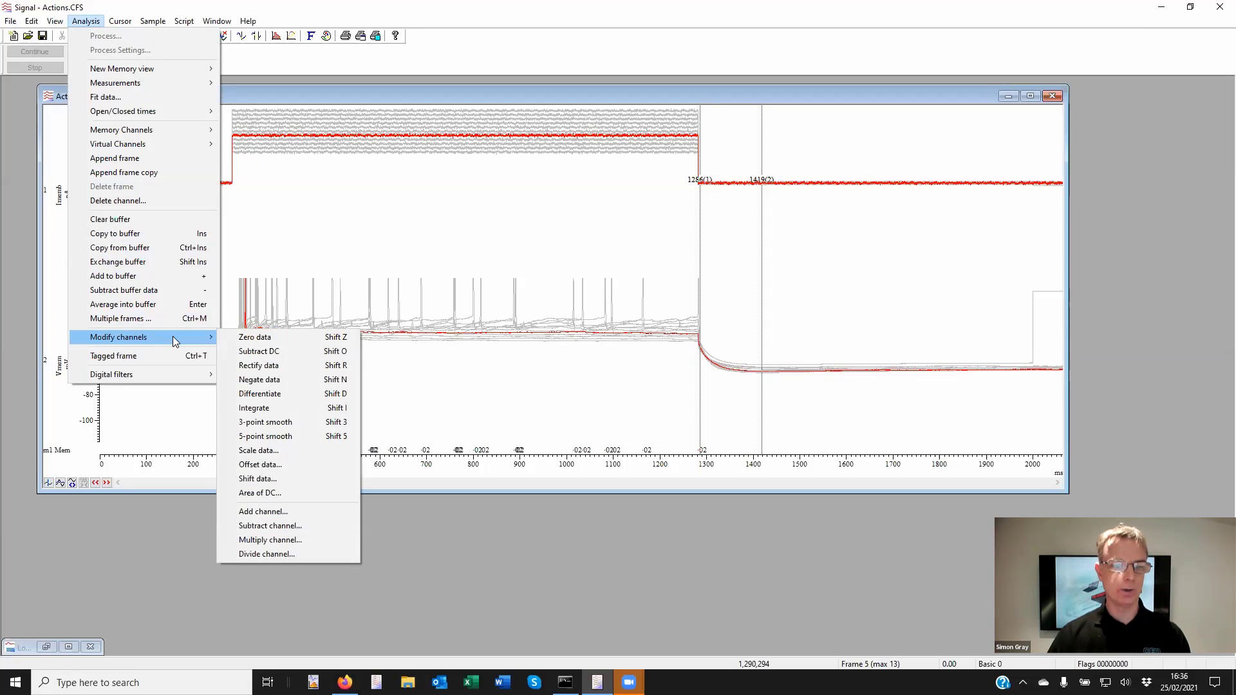
{"action": "left_click", "coordinate": [251, 338]}
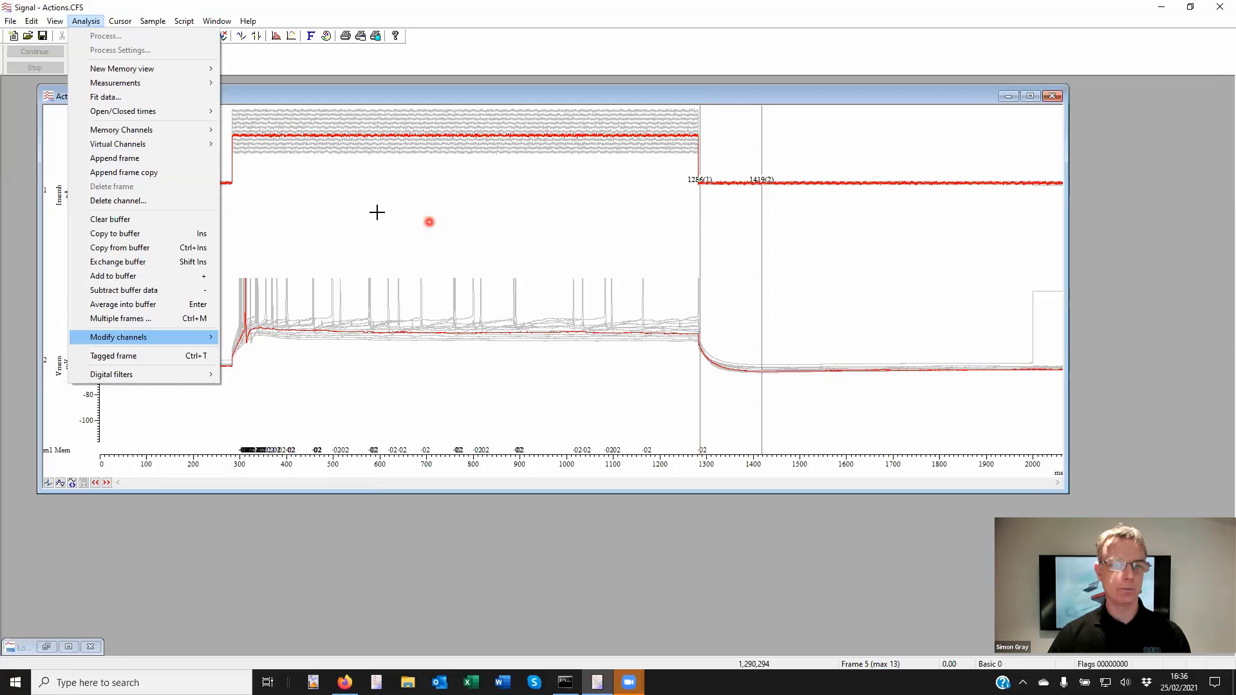
Turn off frame overdrawing so only frame 5 is drawn.
{"action": "left_click", "coordinate": [56, 22]}
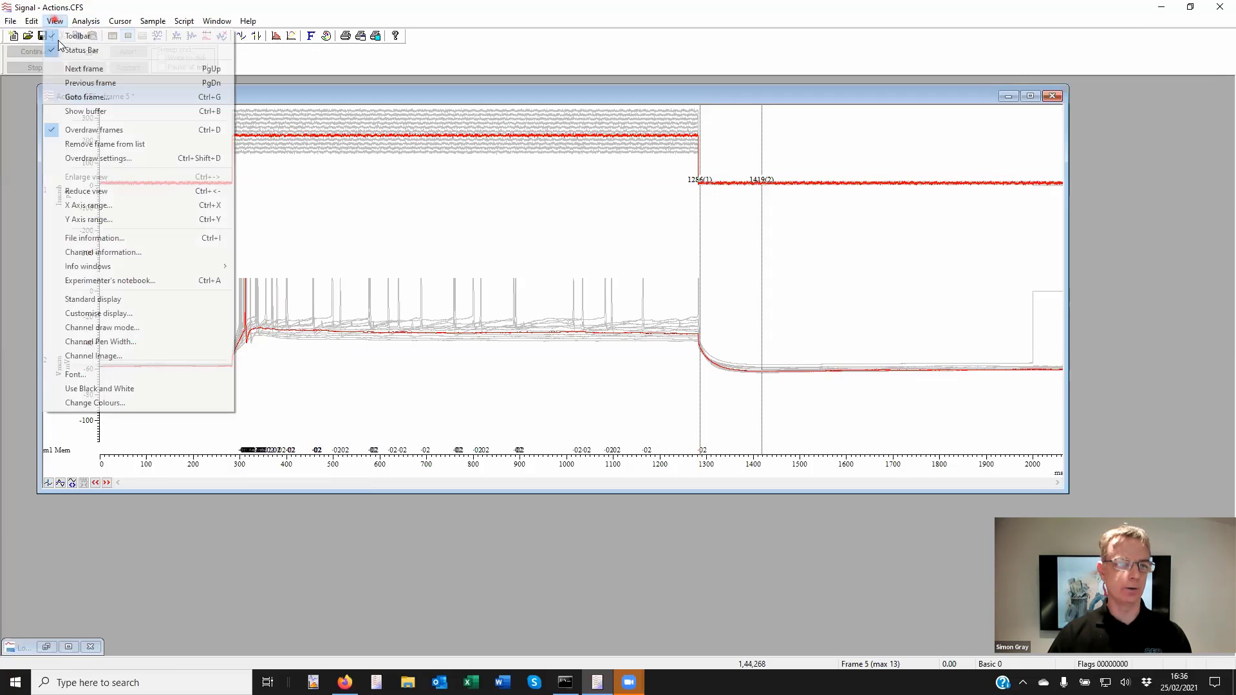
{"action": "left_click", "coordinate": [87, 130]}
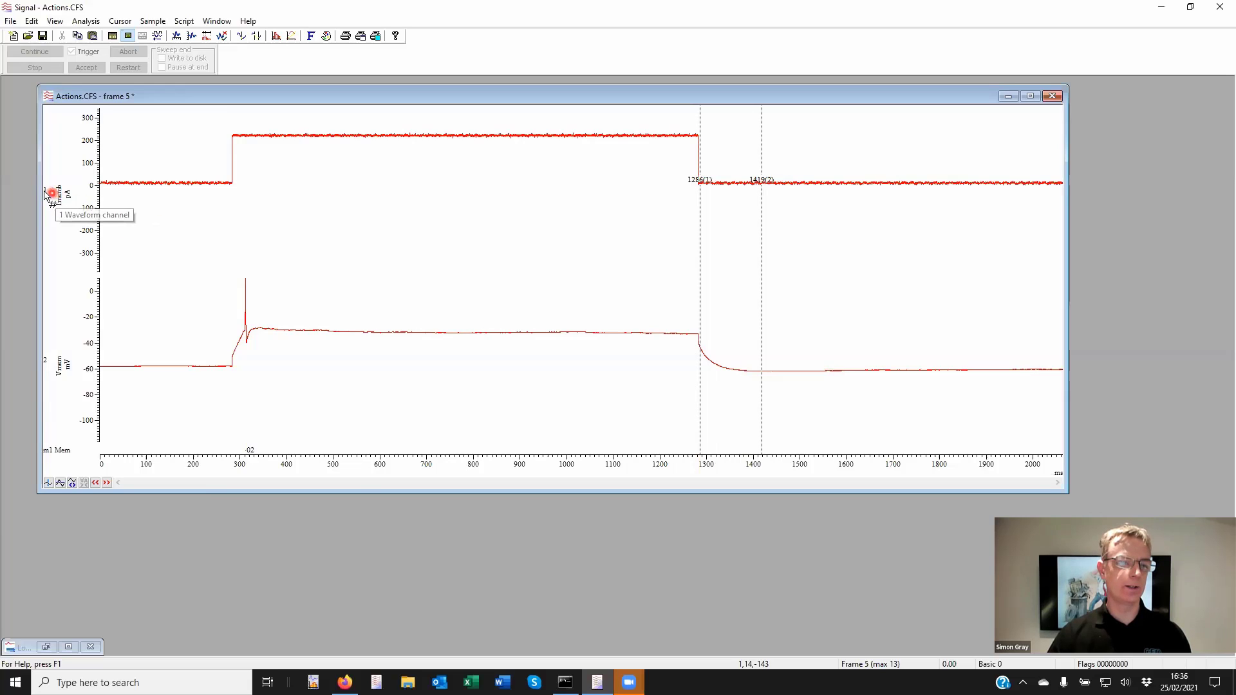
Set the data of channel 1 (Imemb) in frame 5 to zero with the Zero data modification.
{"action": "left_click", "coordinate": [77, 216]}
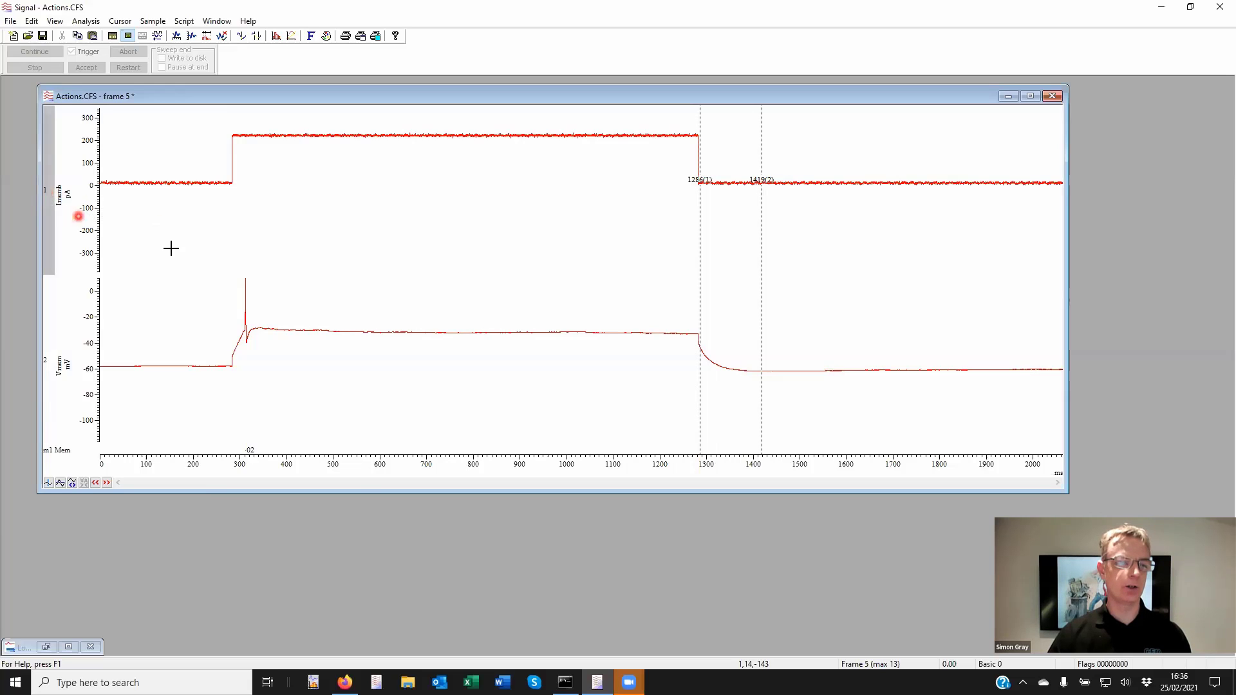
{"action": "left_click", "coordinate": [62, 21]}
{"action": "left_click", "coordinate": [84, 21]}
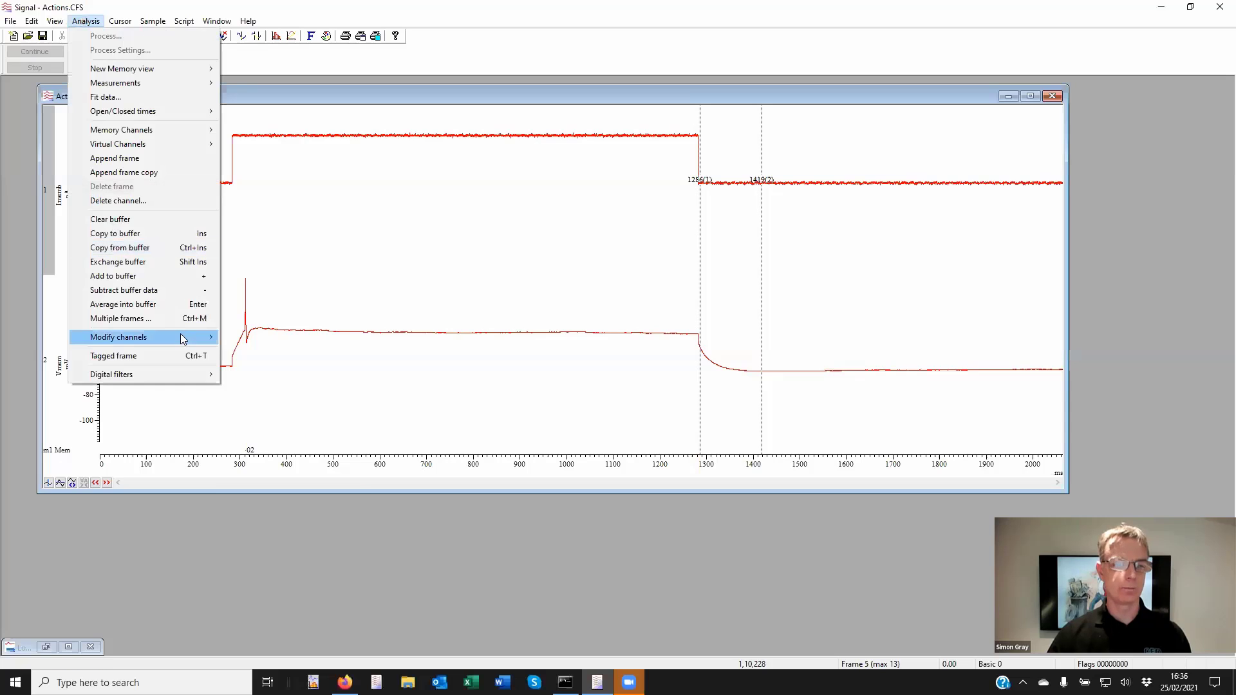
{"action": "mouse_move", "coordinate": [198, 340]}
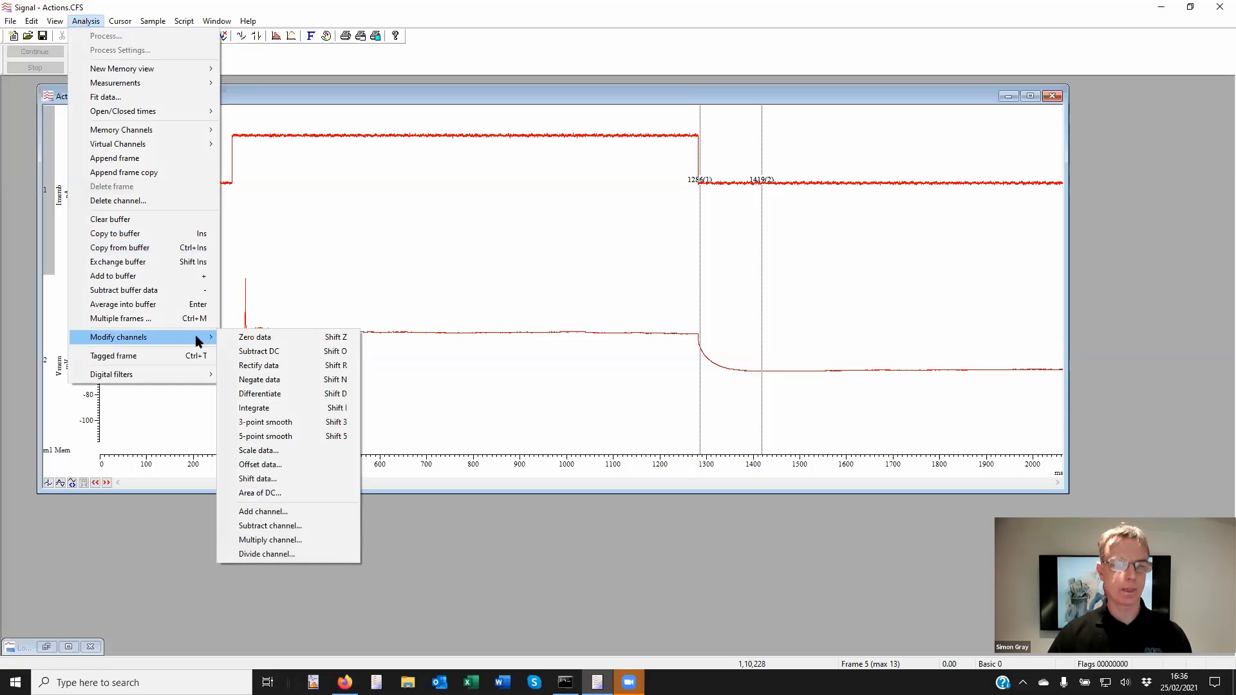
{"action": "left_click", "coordinate": [287, 338]}
{"action": "left_click", "coordinate": [102, 182]}
{"action": "left_click", "coordinate": [756, 233]}
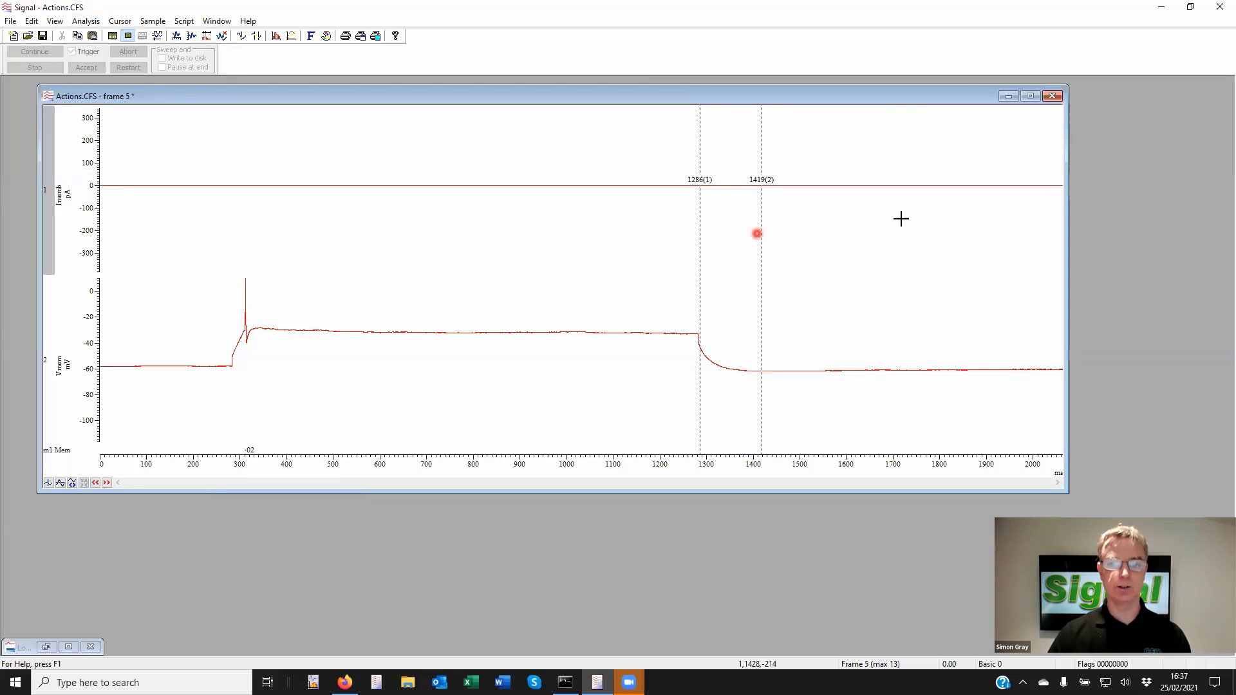
{"action": "left_click", "coordinate": [554, 262]}
{"action": "left_click", "coordinate": [262, 375]}
Move on to frame 6, discarding the changes made to frame 5, and return to frame 5.
{"action": "left_click", "coordinate": [107, 483]}
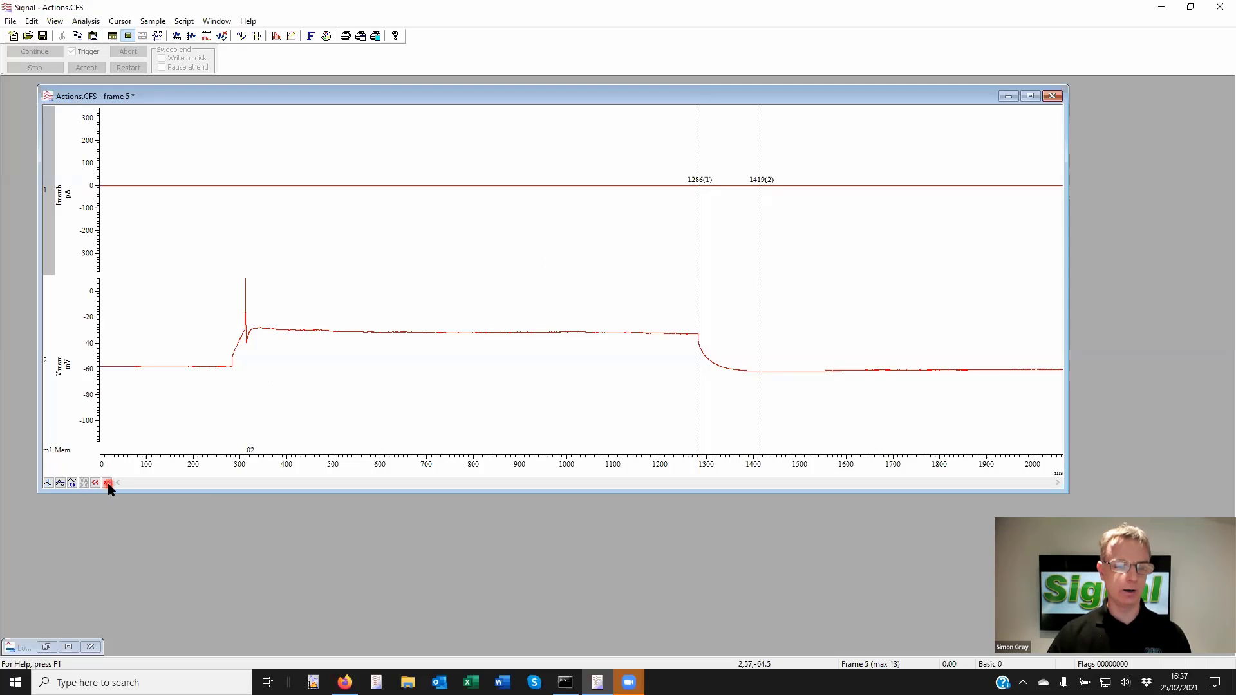
{"action": "left_click", "coordinate": [110, 442]}
{"action": "left_click", "coordinate": [225, 193]}
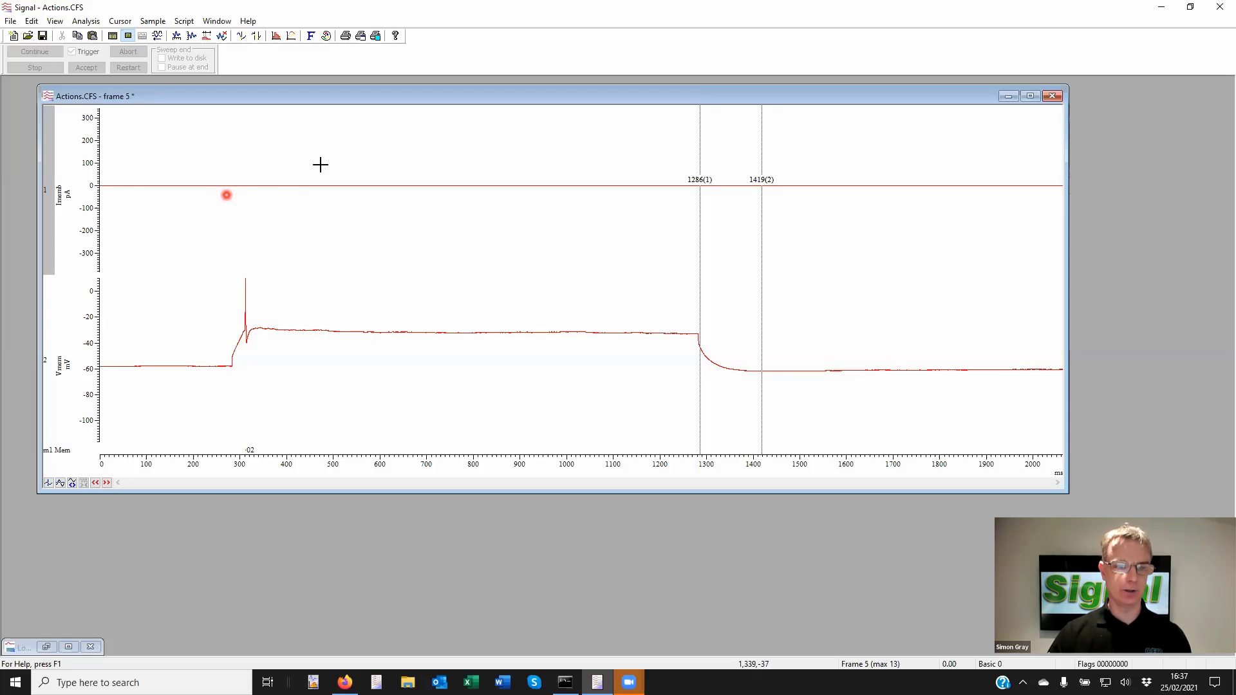
{"action": "left_click", "coordinate": [300, 154]}
{"action": "left_click", "coordinate": [255, 187]}
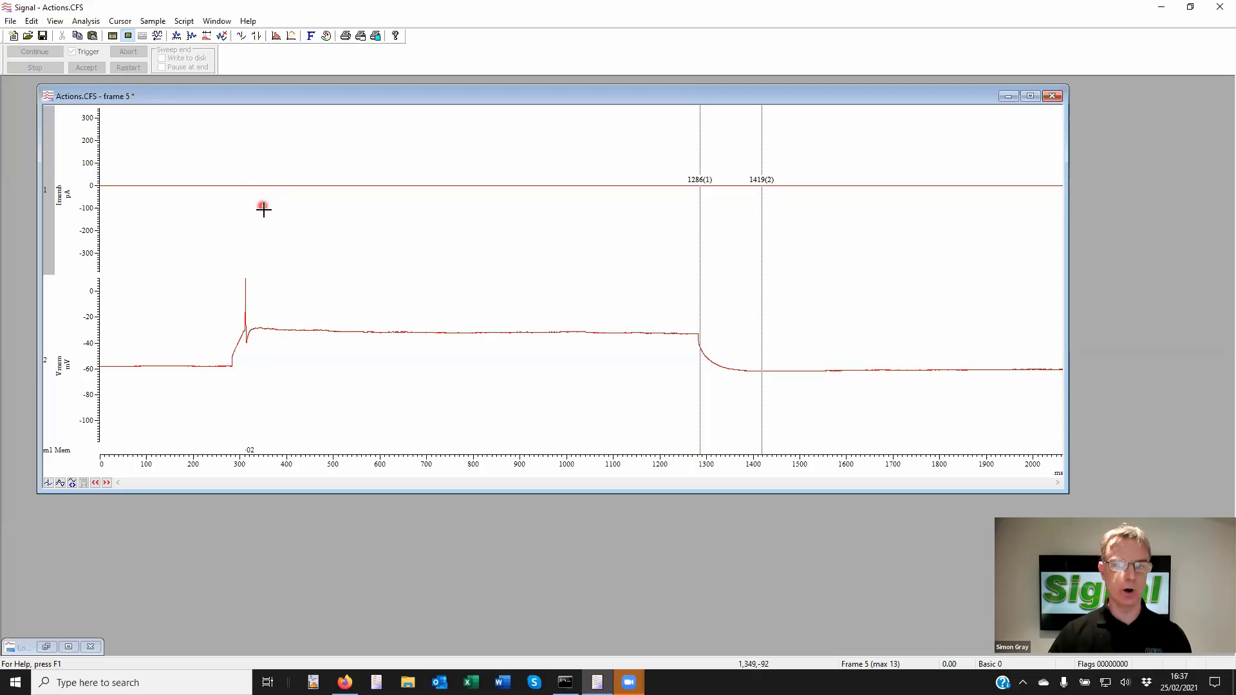
{"action": "left_click", "coordinate": [180, 365]}
{"action": "left_click", "coordinate": [130, 458]}
{"action": "left_click", "coordinate": [105, 483]}
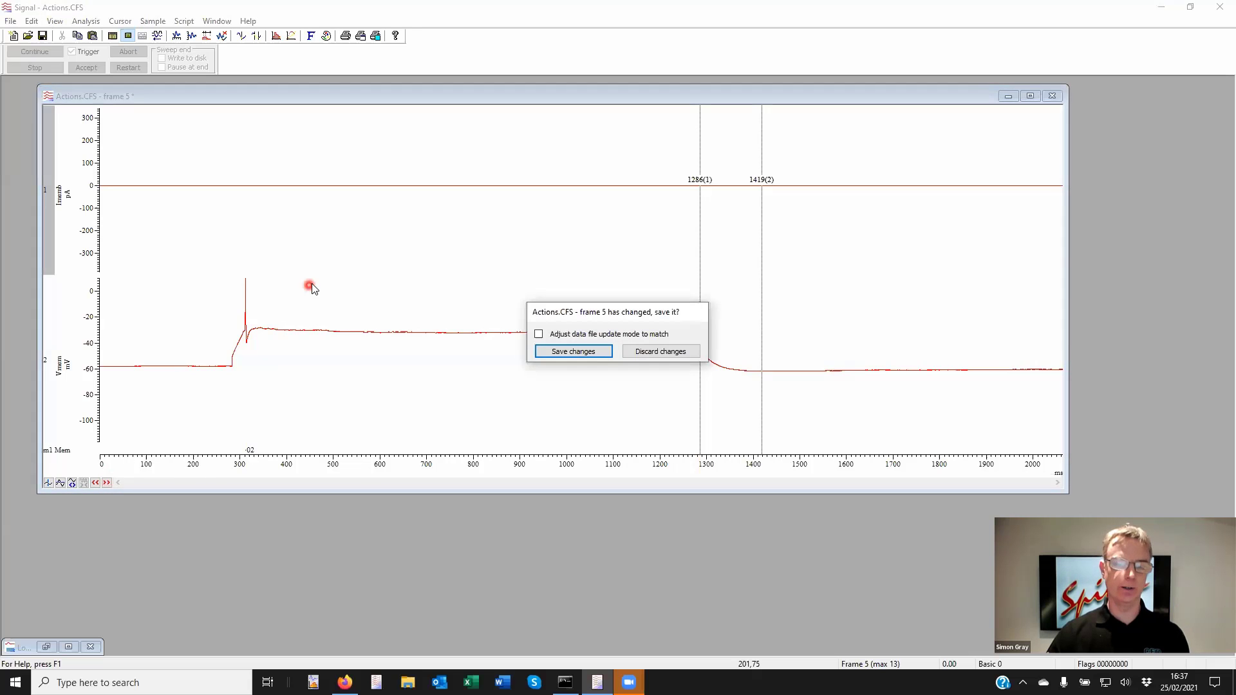
{"action": "left_click", "coordinate": [676, 352]}
{"action": "left_click", "coordinate": [97, 484]}
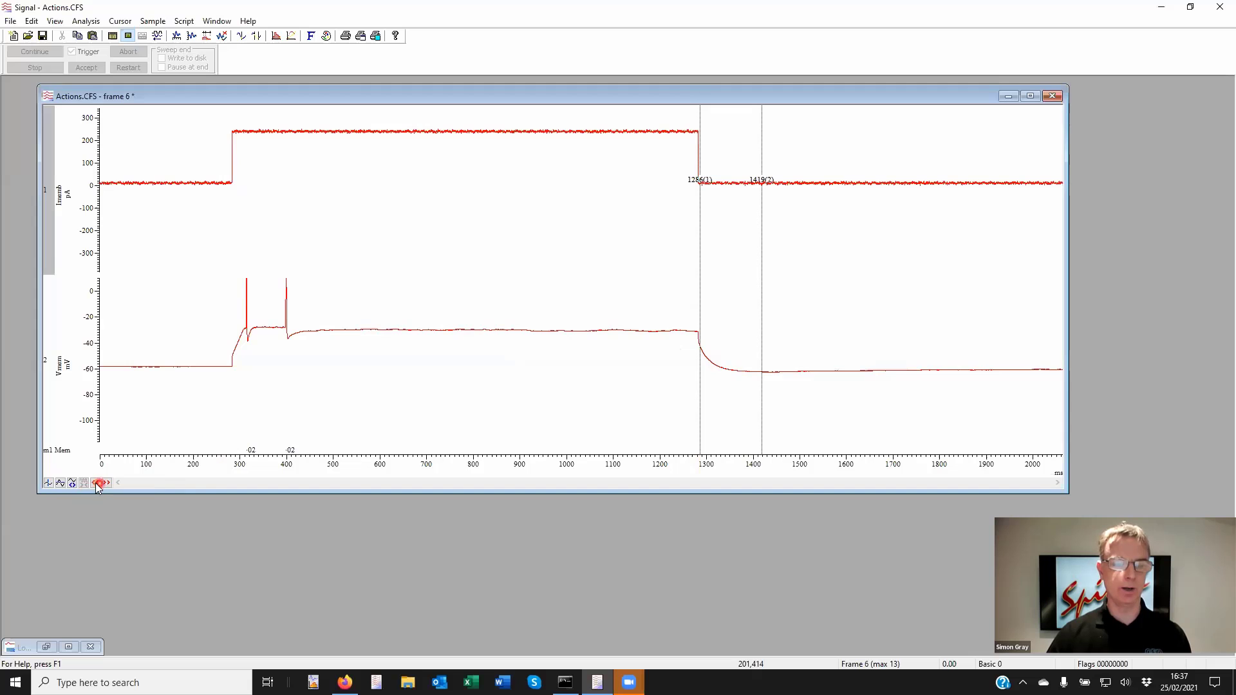
{"action": "left_click", "coordinate": [96, 483]}
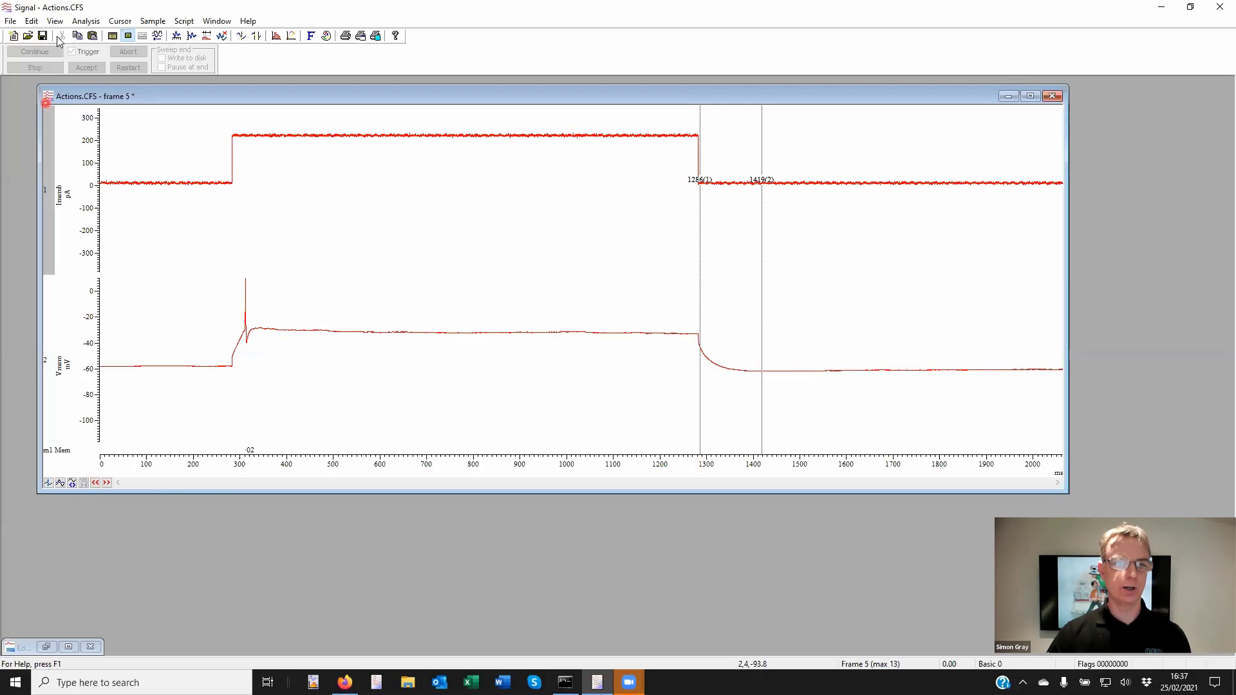
Review the available channel modification operations for channel 1, from Subtract DC and Scale data to Divide channel, without applying any.
{"action": "left_click", "coordinate": [98, 22]}
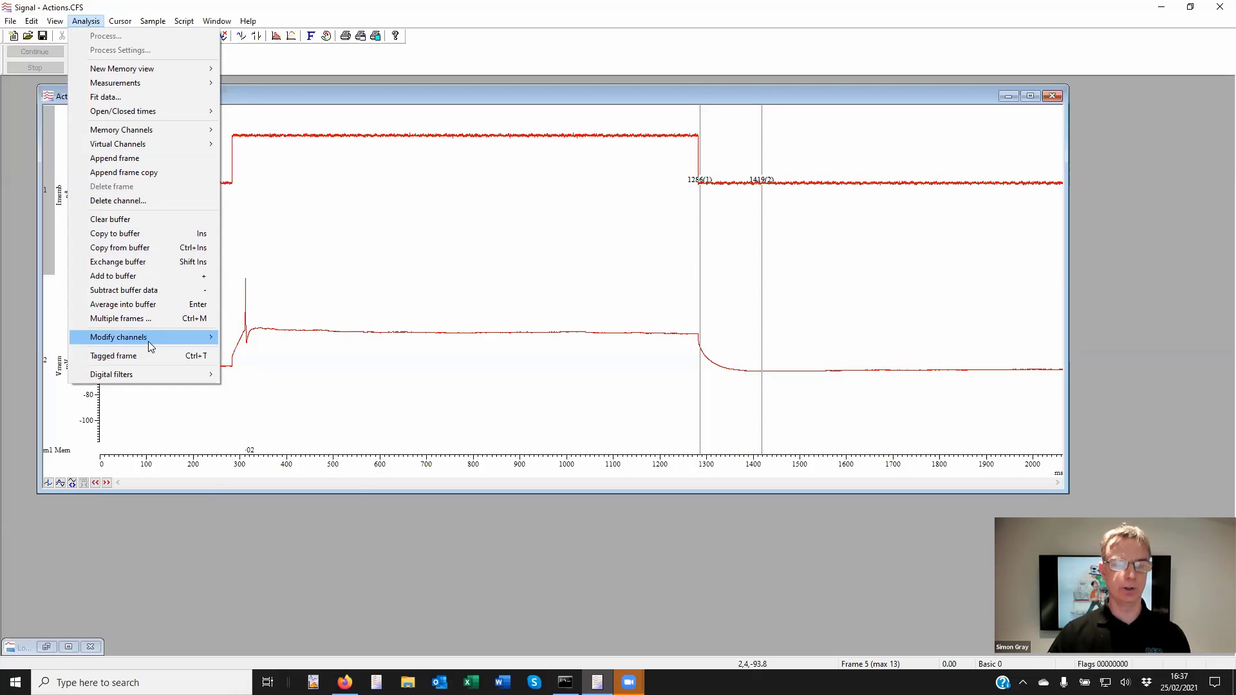
{"action": "mouse_move", "coordinate": [149, 342]}
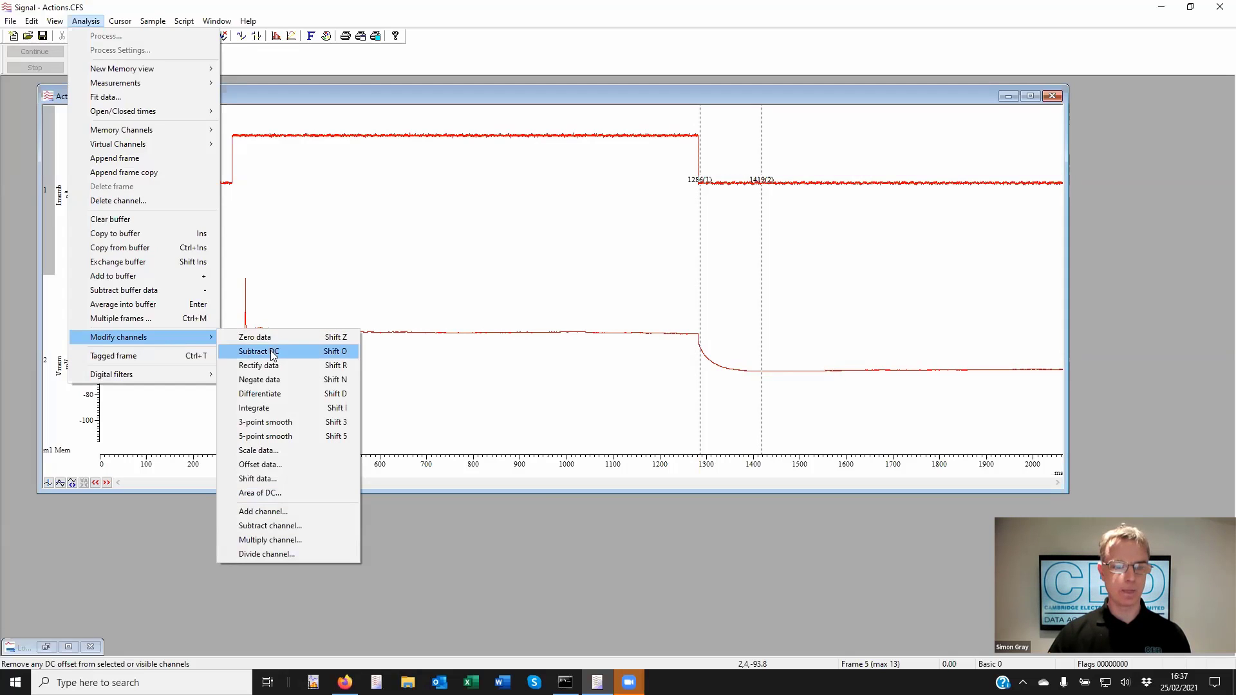
{"action": "left_click", "coordinate": [278, 291]}
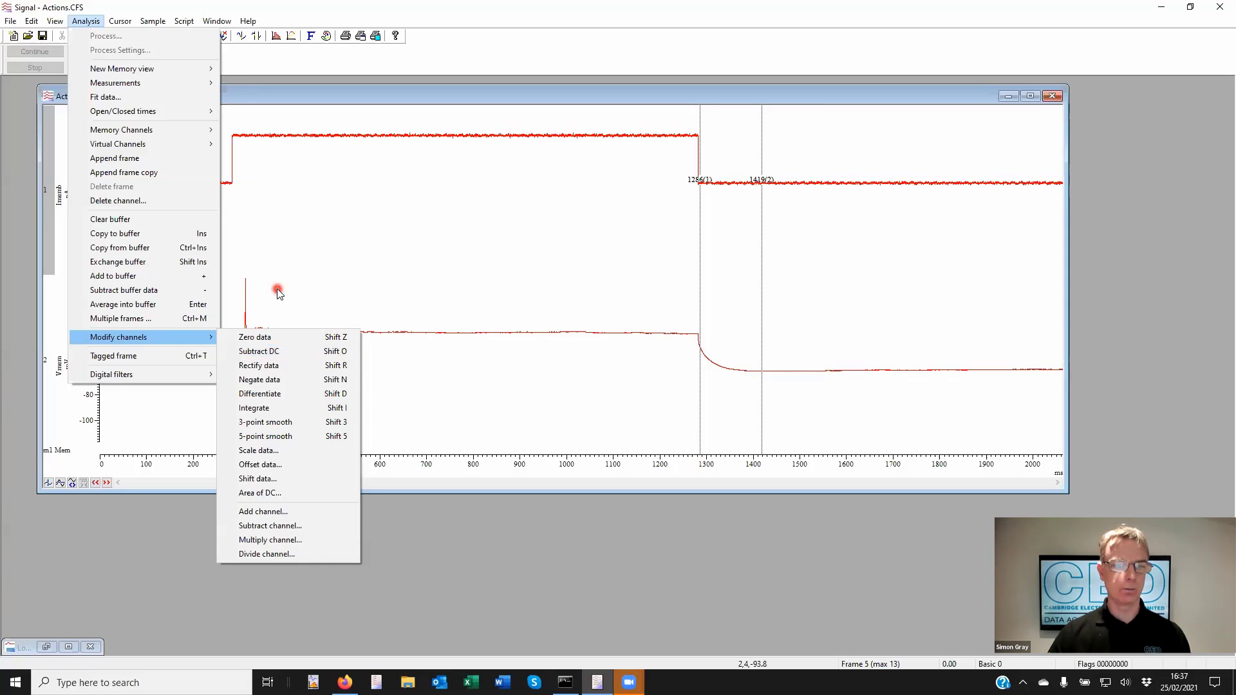
{"action": "left_click", "coordinate": [52, 191]}
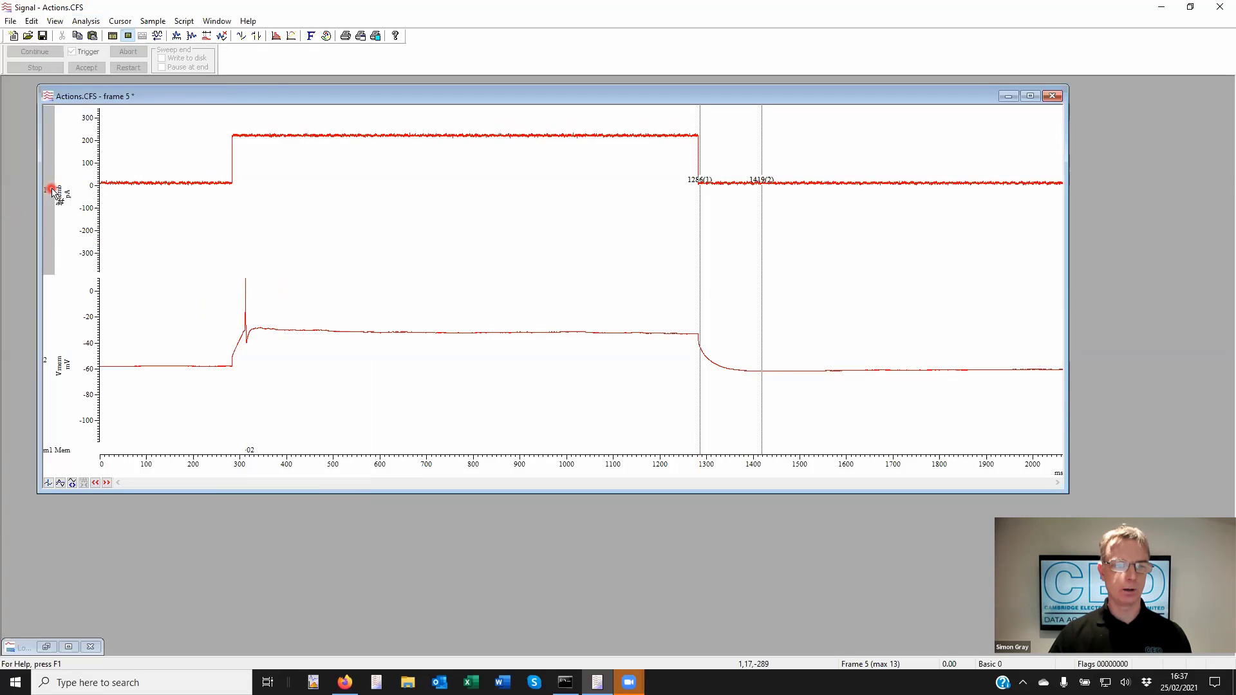
{"action": "mouse_move", "coordinate": [52, 192]}
{"action": "left_mouse_down"}
{"action": "mouse_move", "coordinate": [50, 202]}
{"action": "mouse_move", "coordinate": [115, 199]}
{"action": "left_mouse_up"}
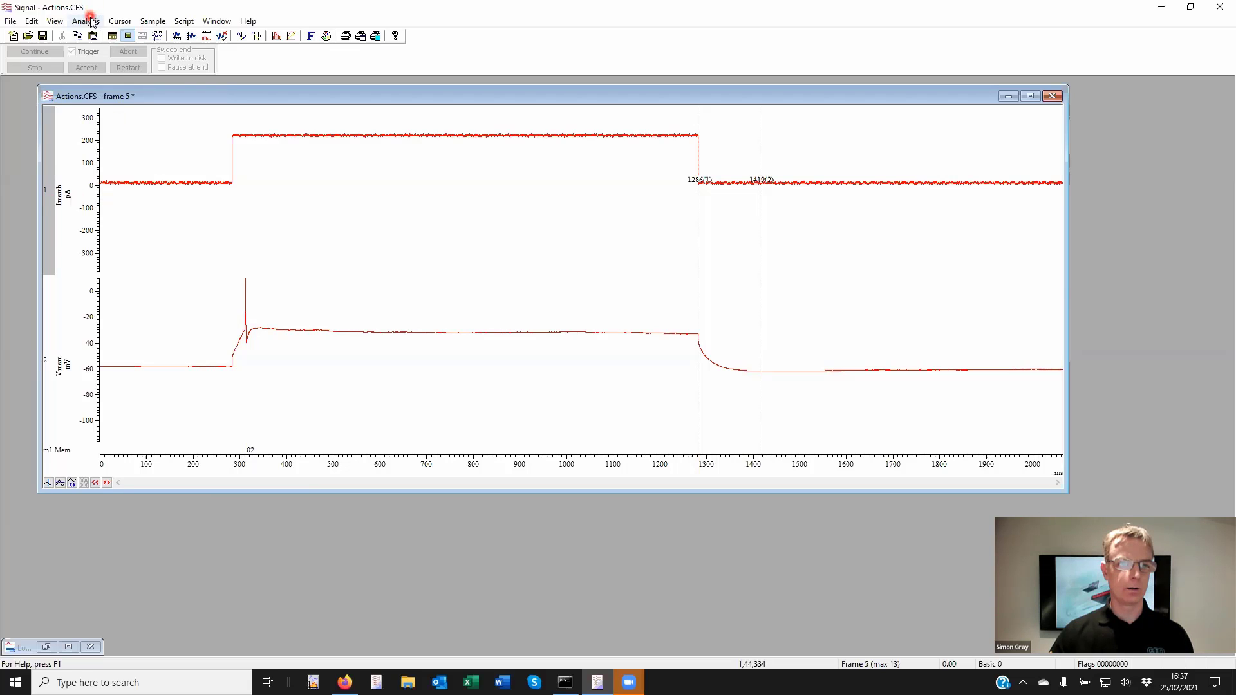
{"action": "left_click", "coordinate": [86, 20]}
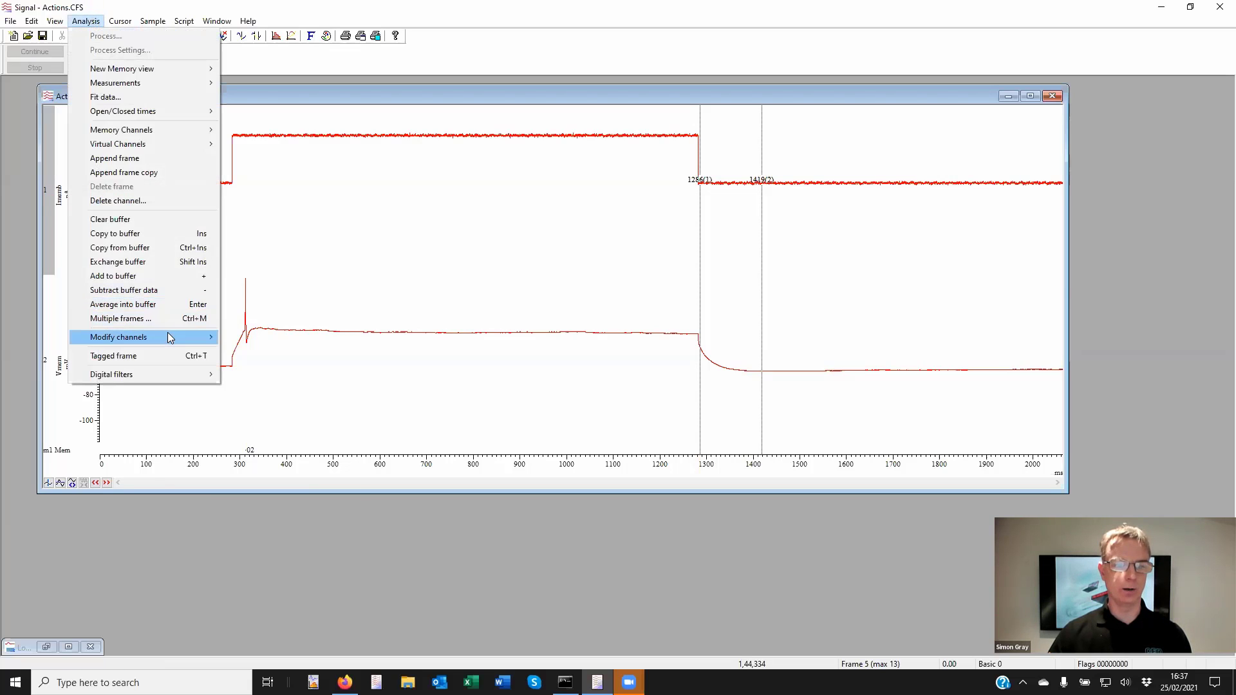
{"action": "mouse_move", "coordinate": [168, 334]}
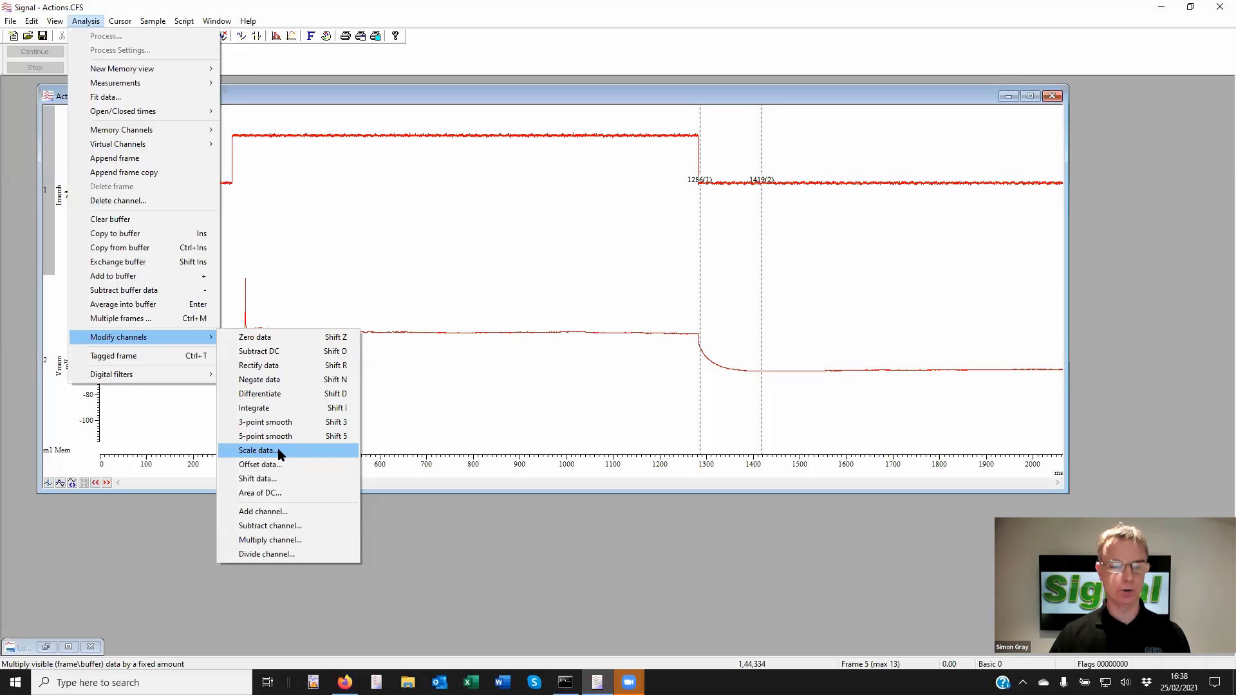
{"action": "left_click", "coordinate": [274, 225]}
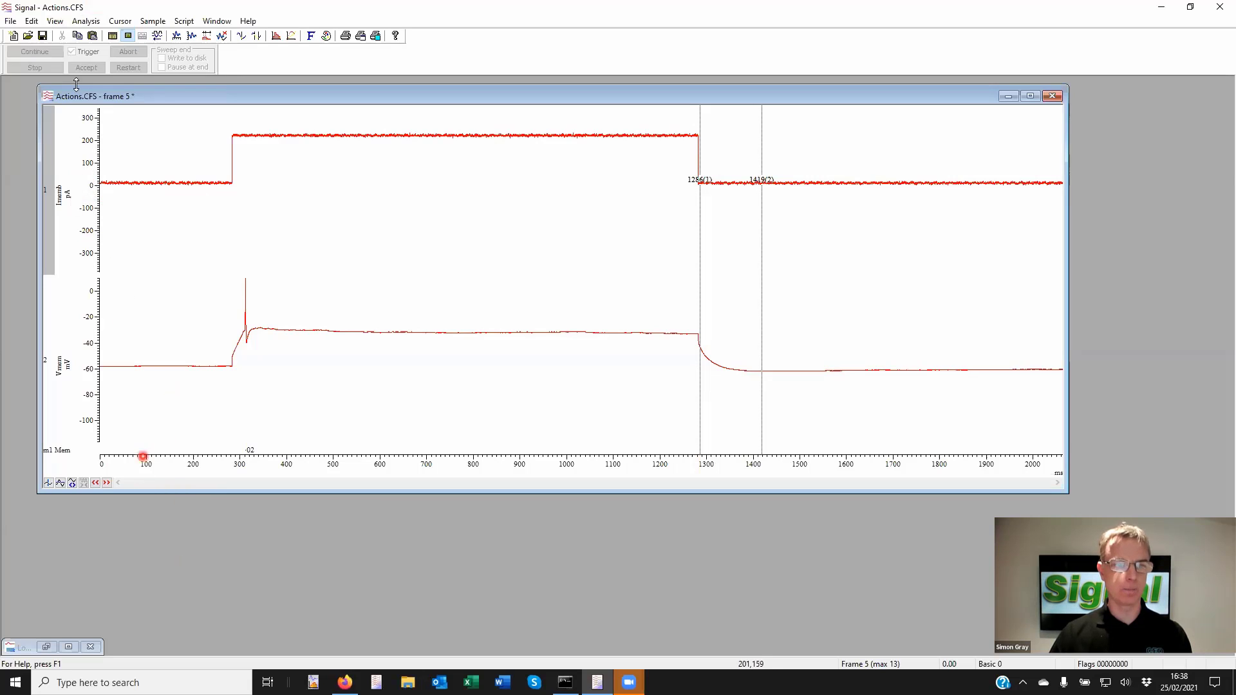
{"action": "left_click", "coordinate": [56, 21]}
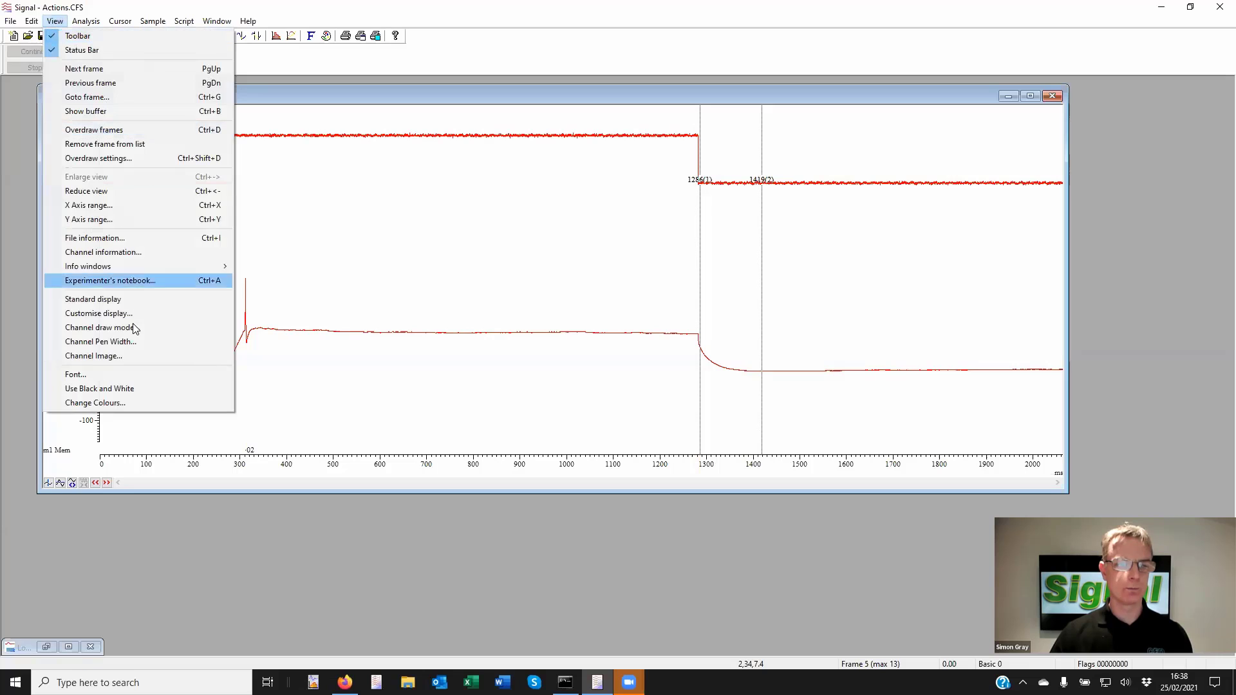
{"action": "left_click", "coordinate": [85, 21]}
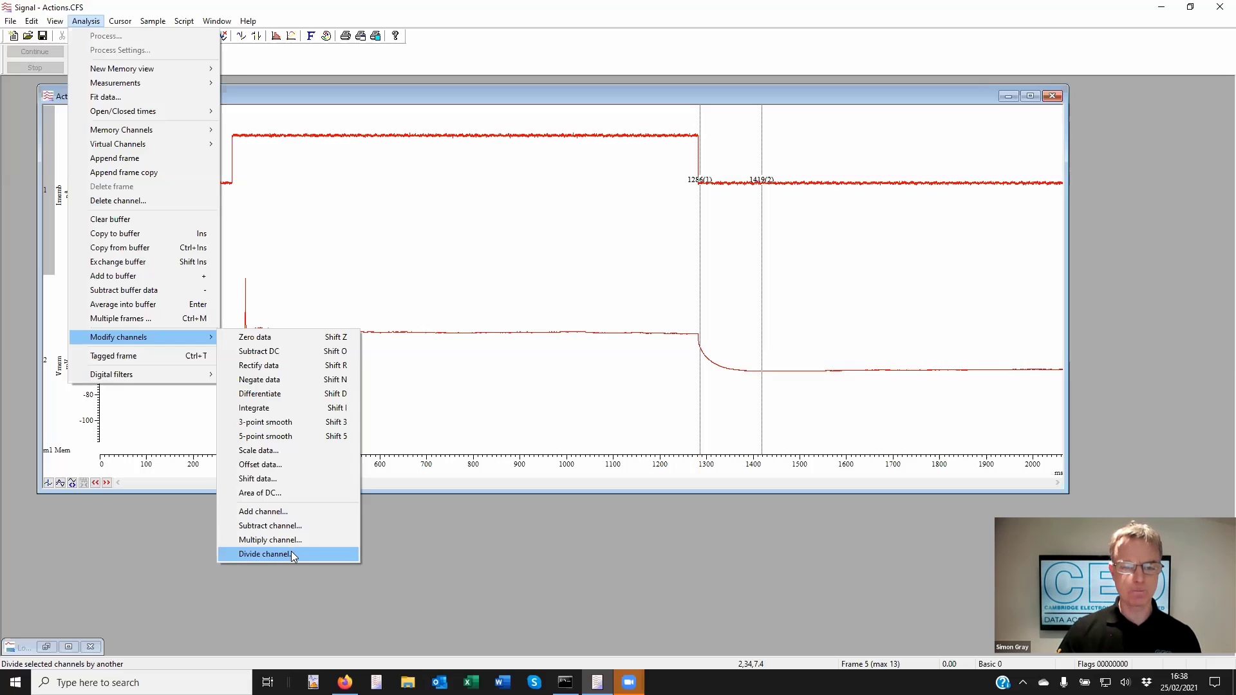
{"action": "left_click", "coordinate": [412, 564]}
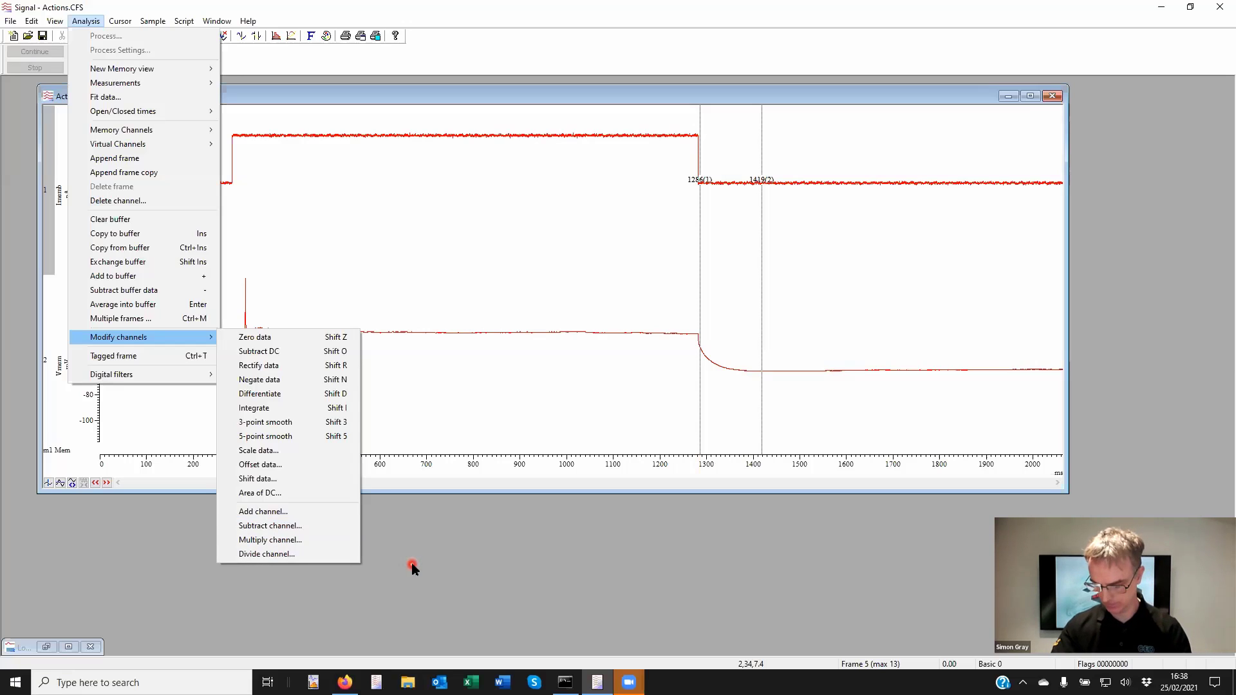
{"action": "left_click", "coordinate": [413, 565]}
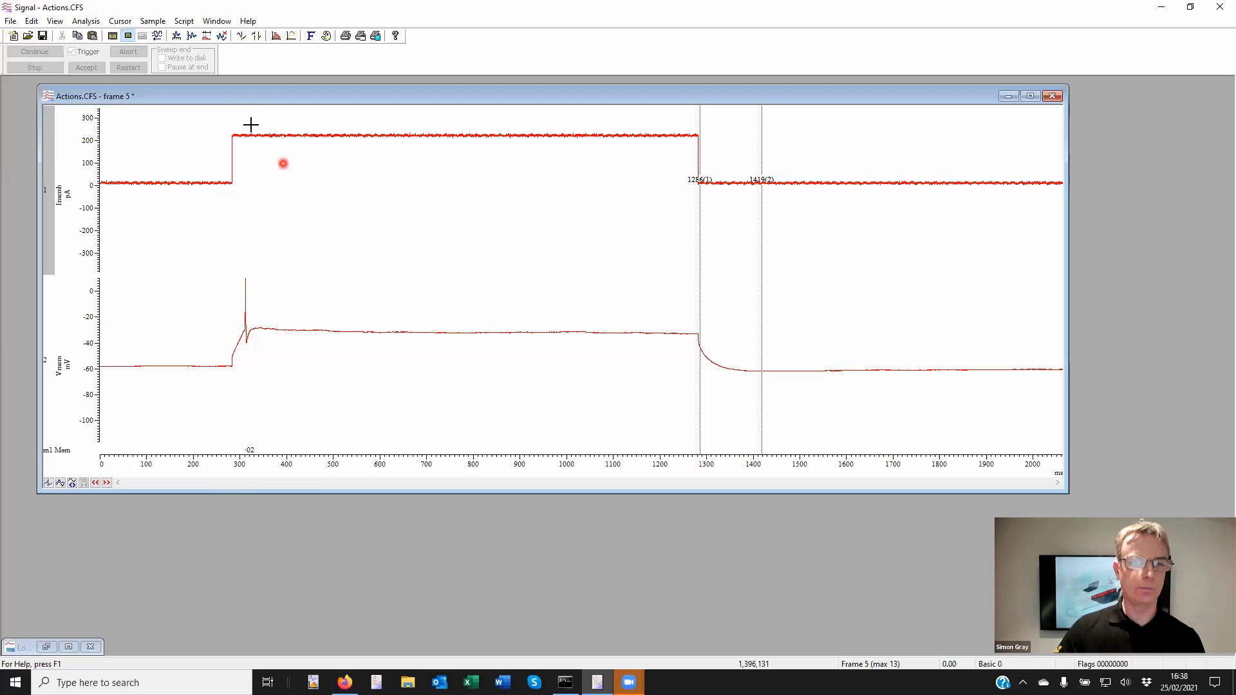
Smooth the noisy current plateau of channel 1 (Imemb) in frame 5 using the point-smoothing channel modification.
{"action": "left_click_drag", "start_coordinate": [247, 124], "coordinate": [681, 122]}
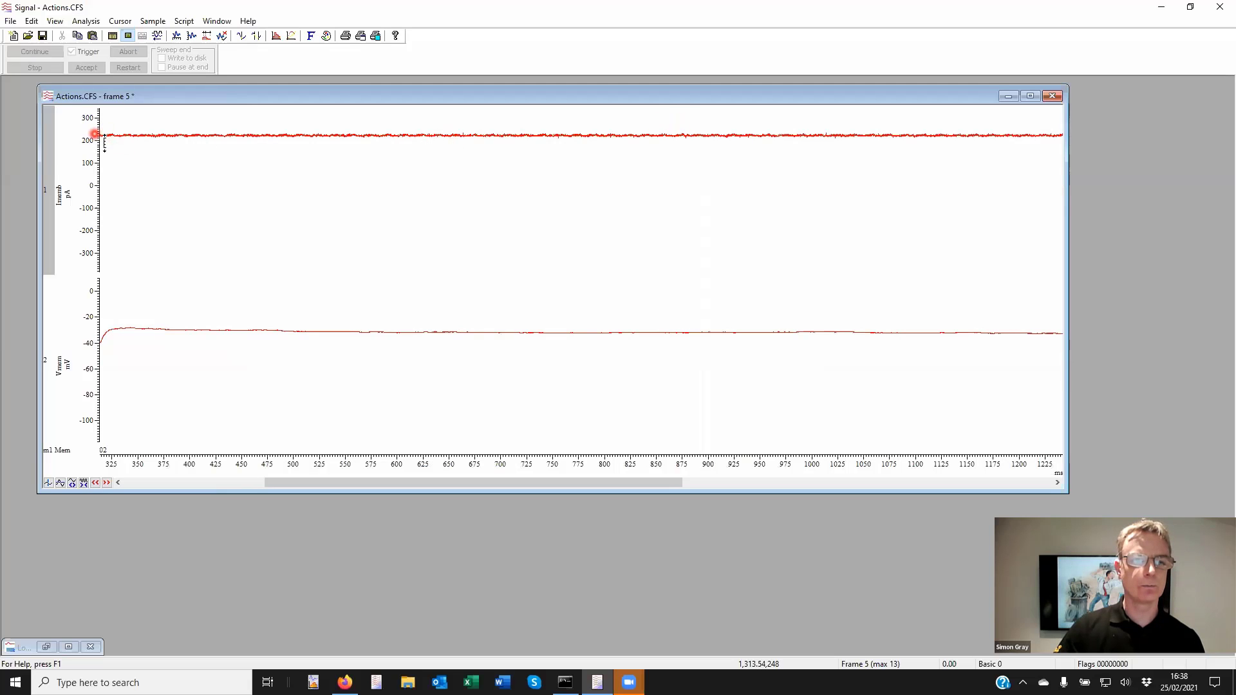
{"action": "left_click_drag", "start_coordinate": [104, 138], "coordinate": [102, 206]}
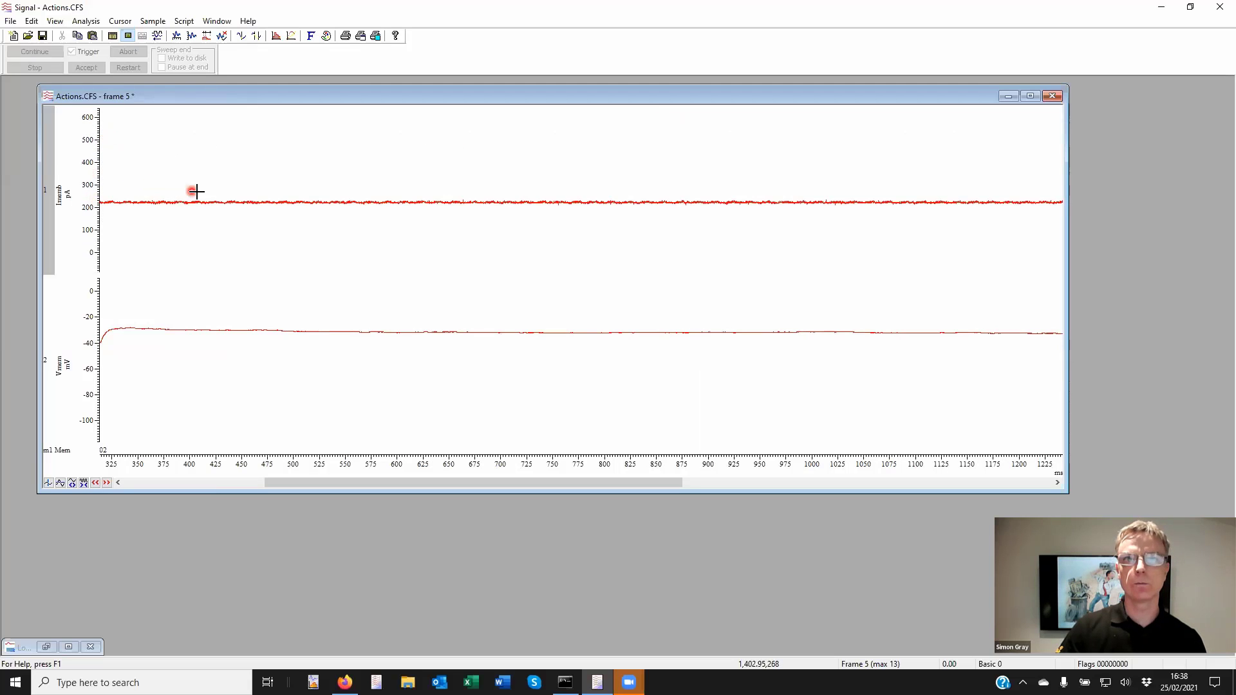
{"action": "left_click_drag", "start_coordinate": [206, 191], "coordinate": [208, 220]}
{"action": "left_click_drag", "start_coordinate": [226, 166], "coordinate": [223, 210]}
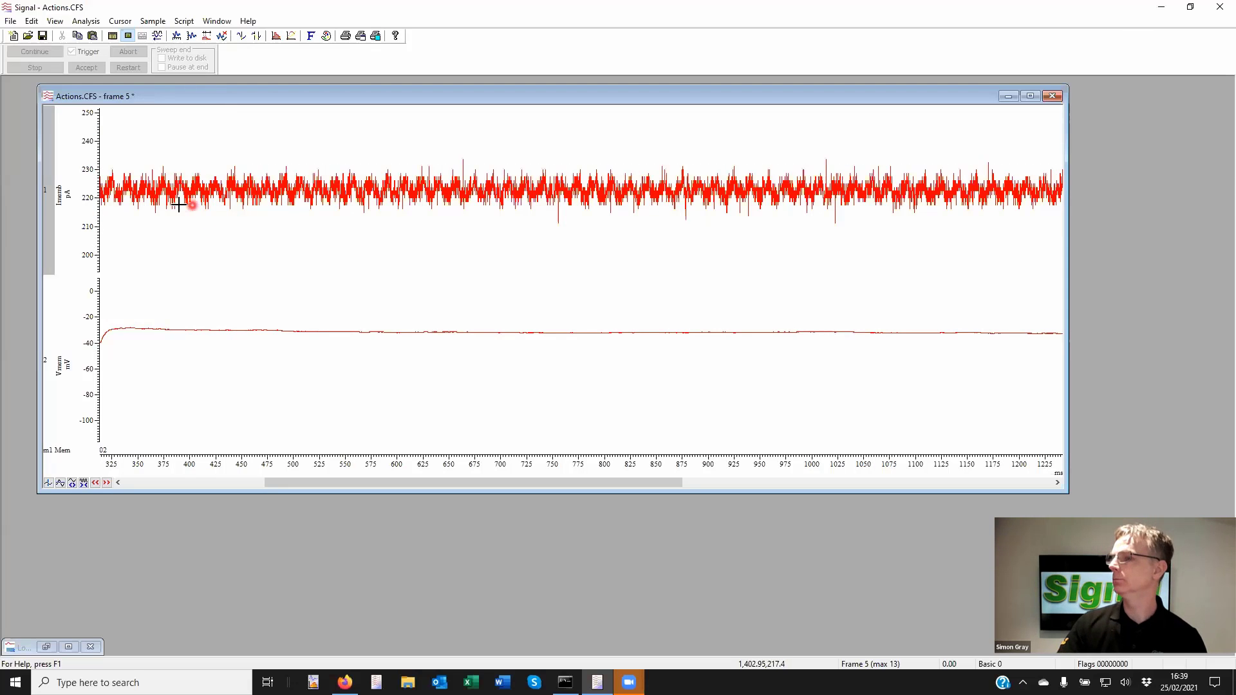
{"action": "left_click", "coordinate": [192, 184]}
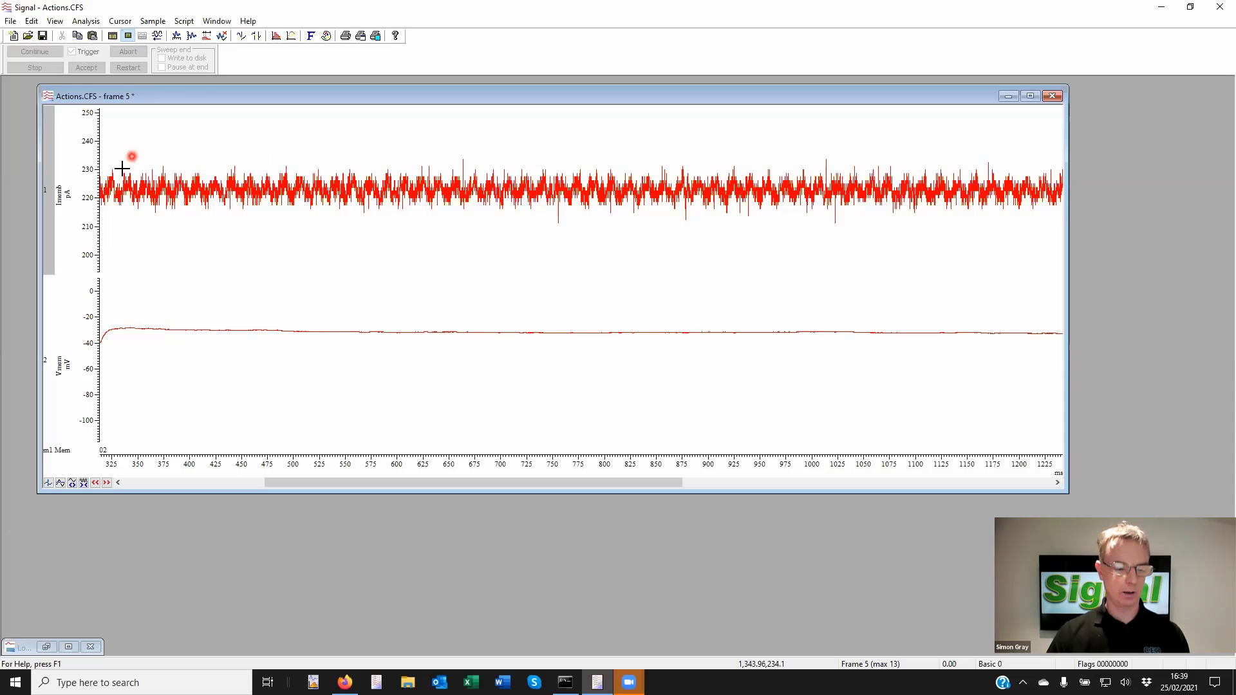
{"action": "left_click", "coordinate": [91, 22]}
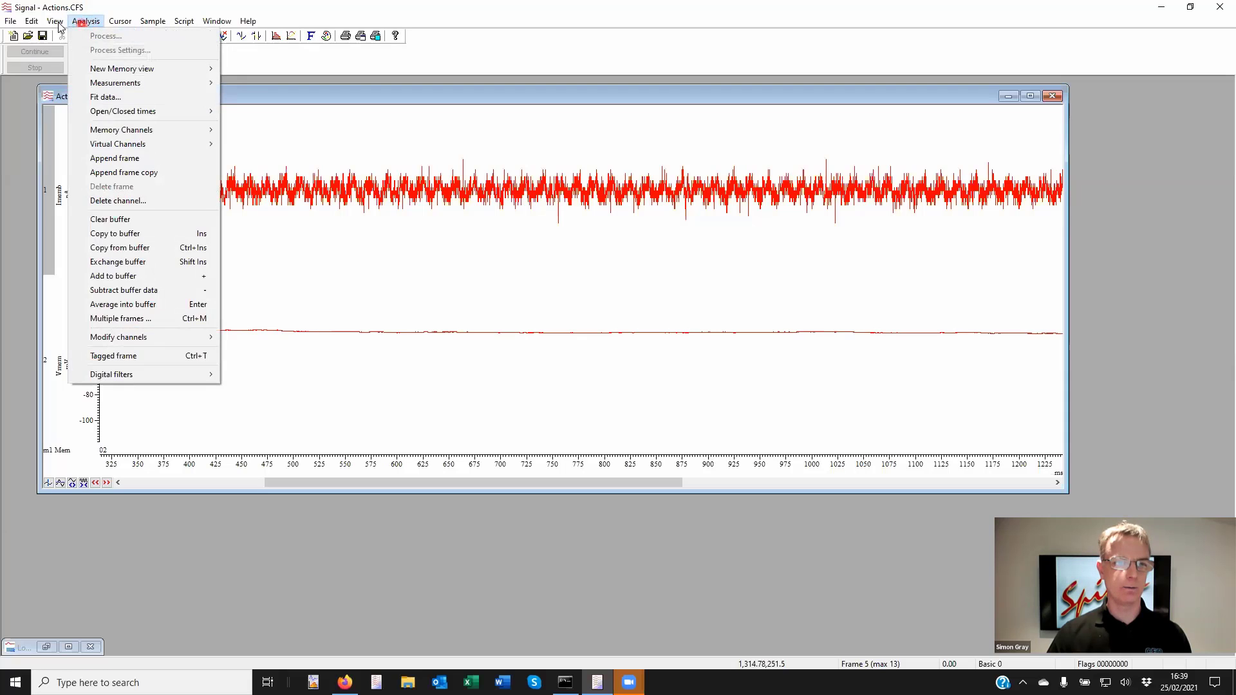
{"action": "left_click", "coordinate": [90, 22]}
{"action": "left_click", "coordinate": [94, 23]}
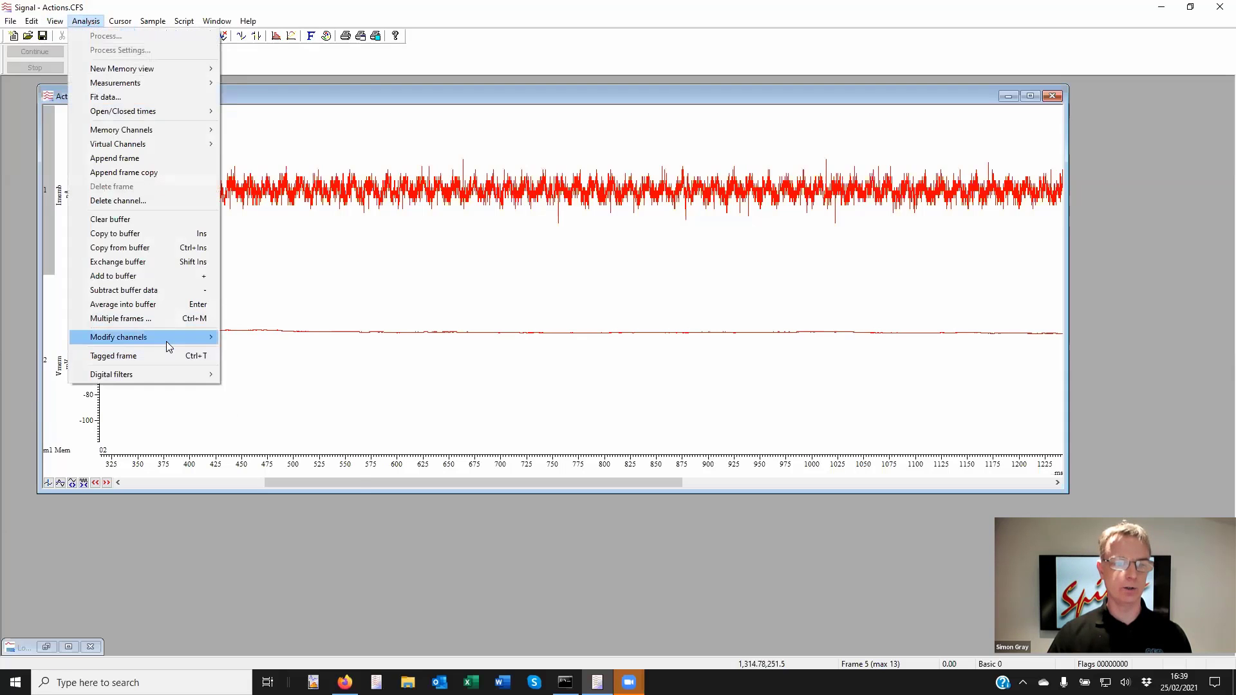
{"action": "mouse_move", "coordinate": [167, 342]}
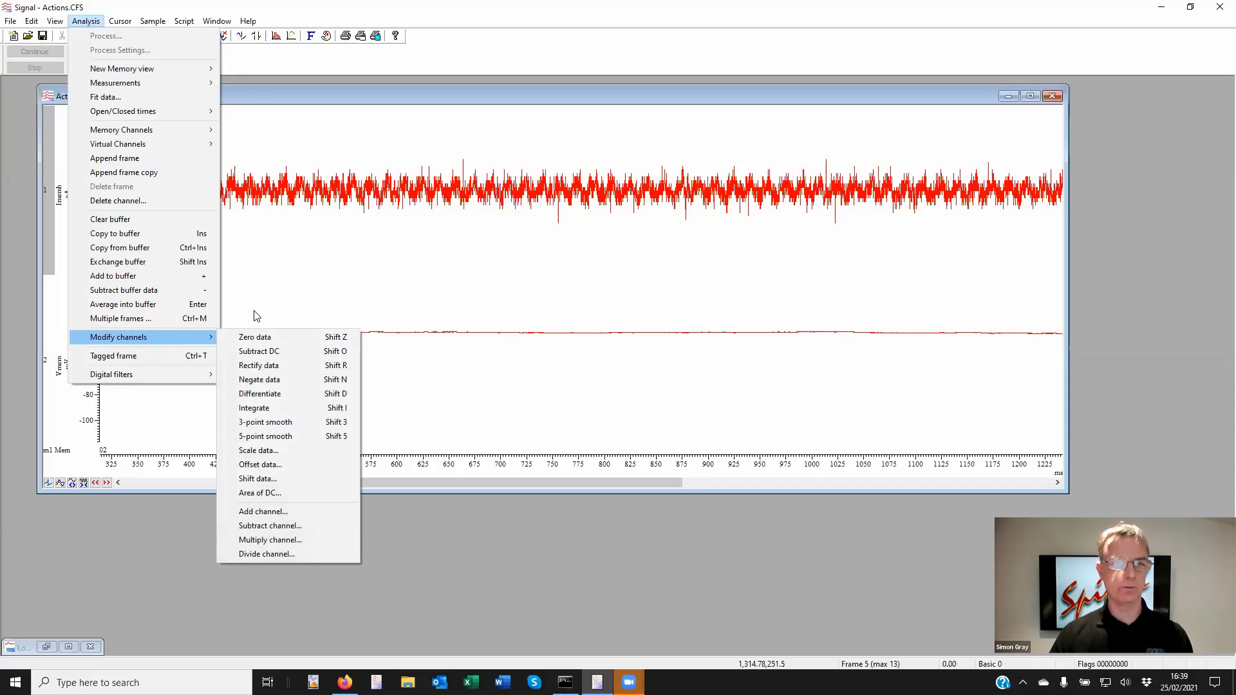
{"action": "left_click", "coordinate": [359, 247]}
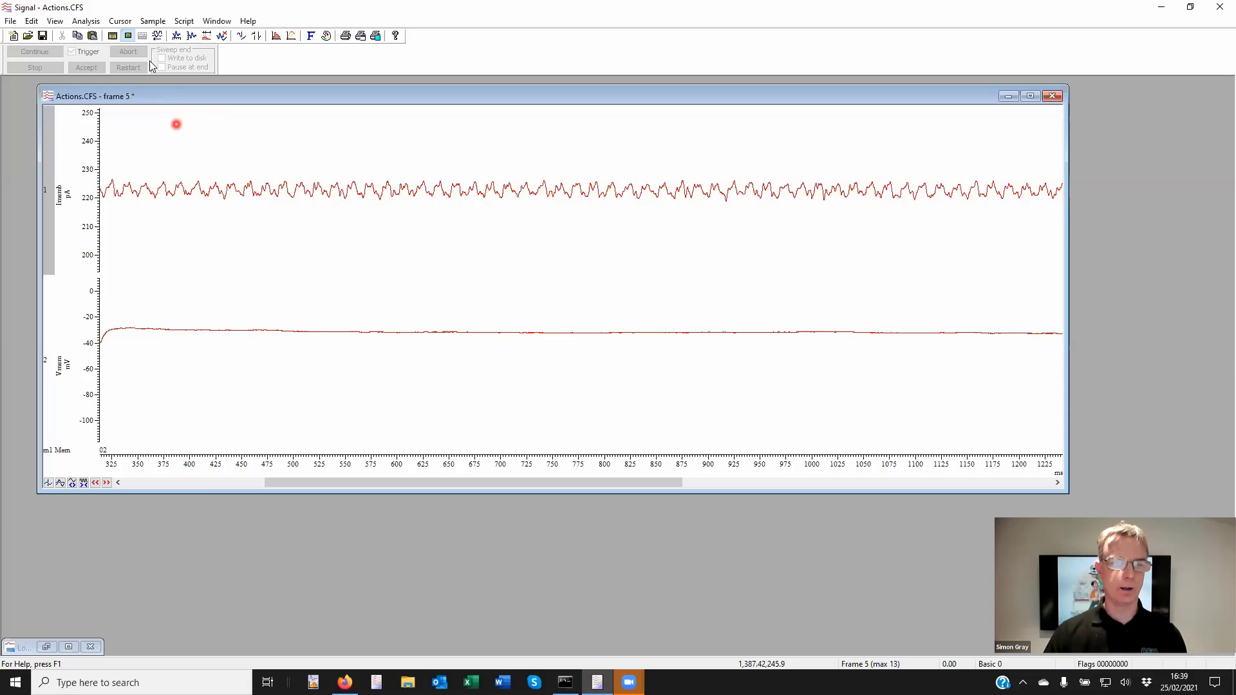
Open the IIR digital filter setup for channel 2 (Vmem) and show its detailed filter parameters.
{"action": "left_click", "coordinate": [85, 21]}
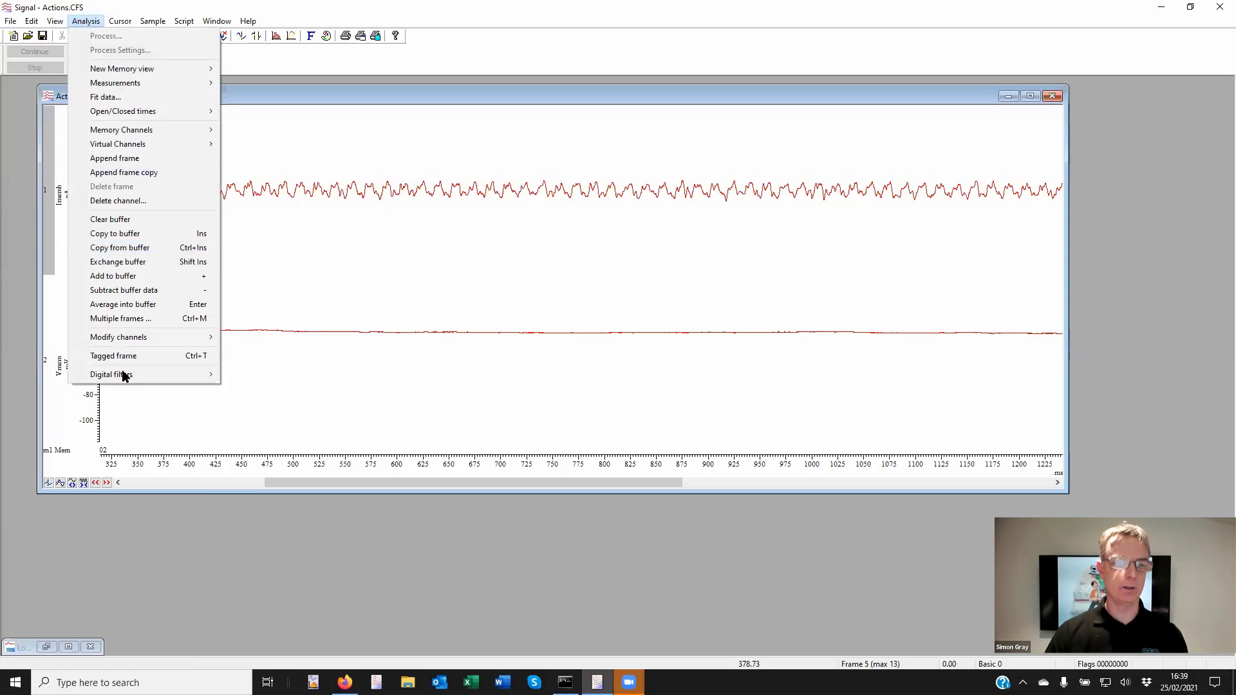
{"action": "mouse_move", "coordinate": [126, 375]}
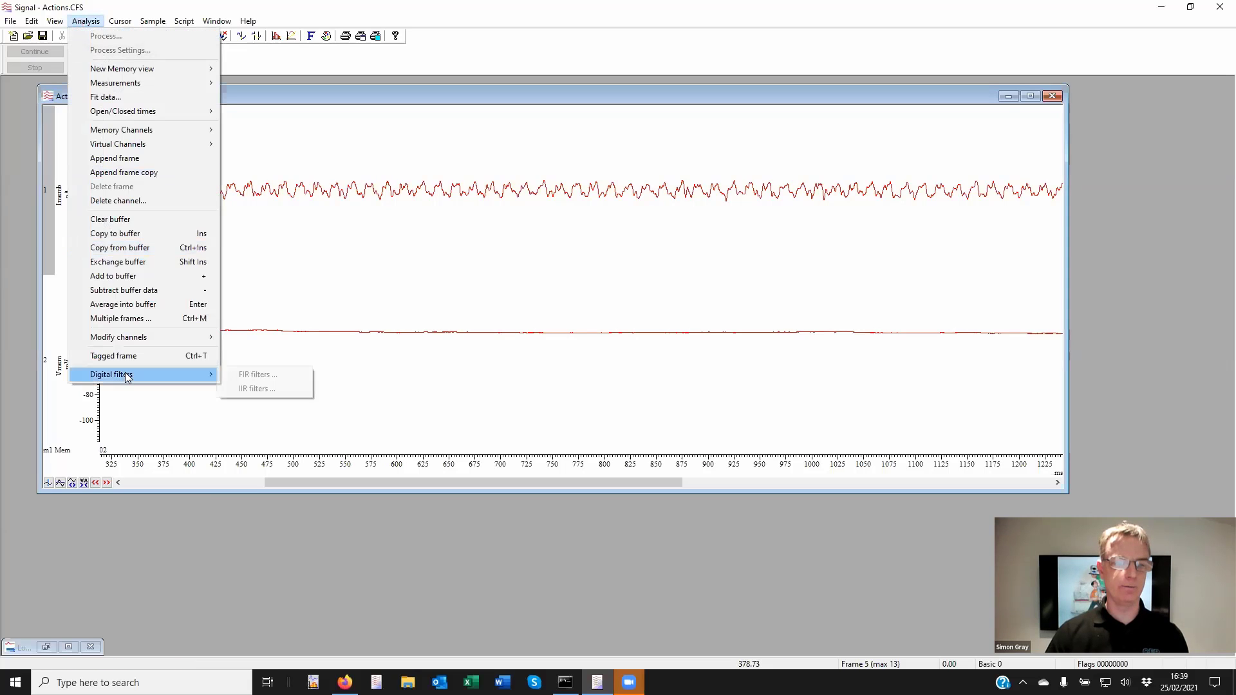
{"action": "left_click", "coordinate": [251, 390]}
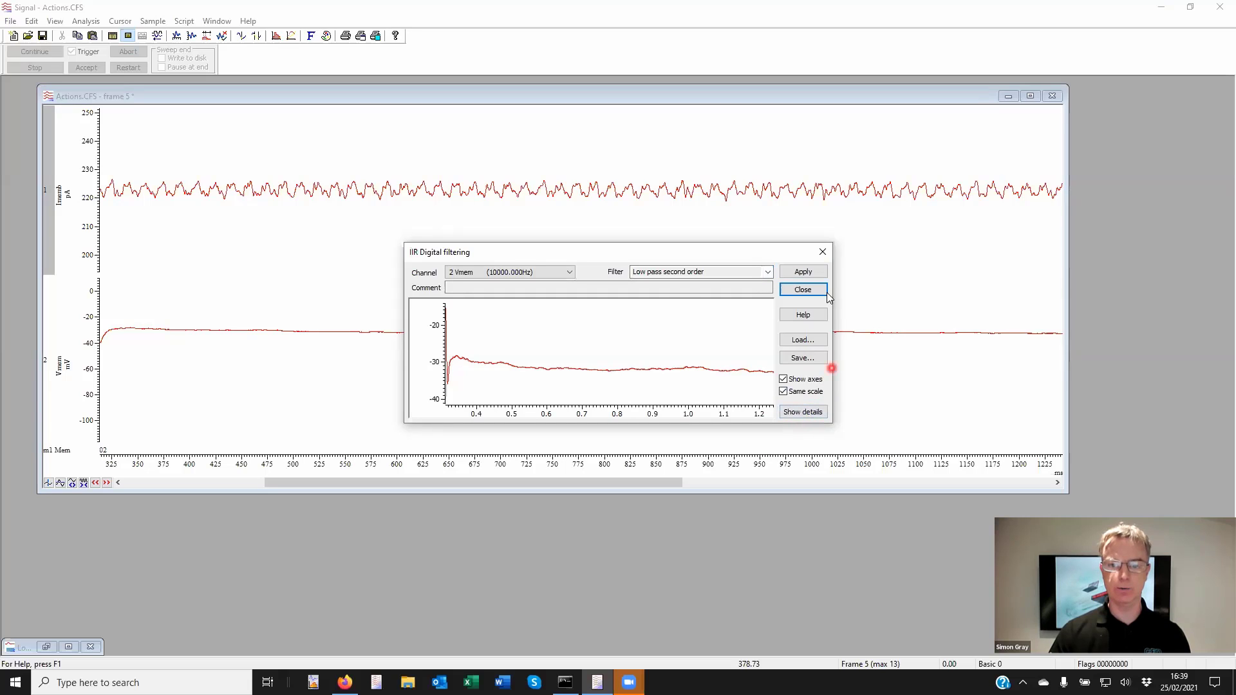
{"action": "left_click", "coordinate": [807, 413]}
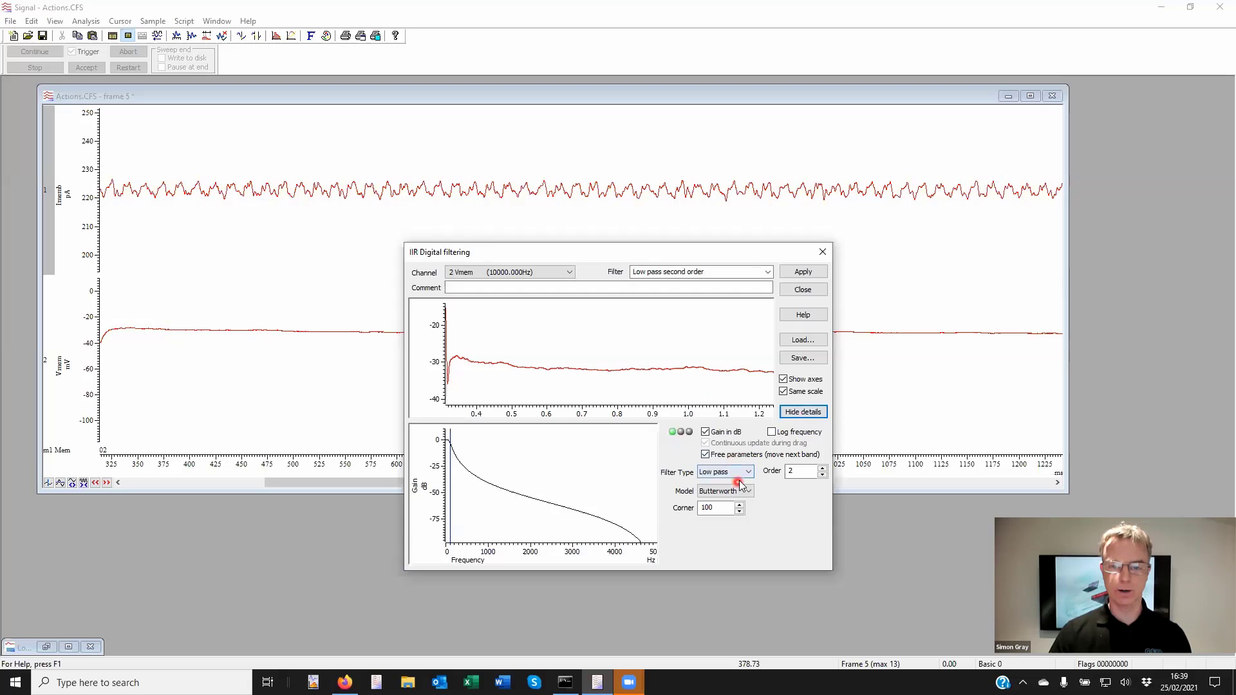
{"action": "left_click", "coordinate": [766, 273]}
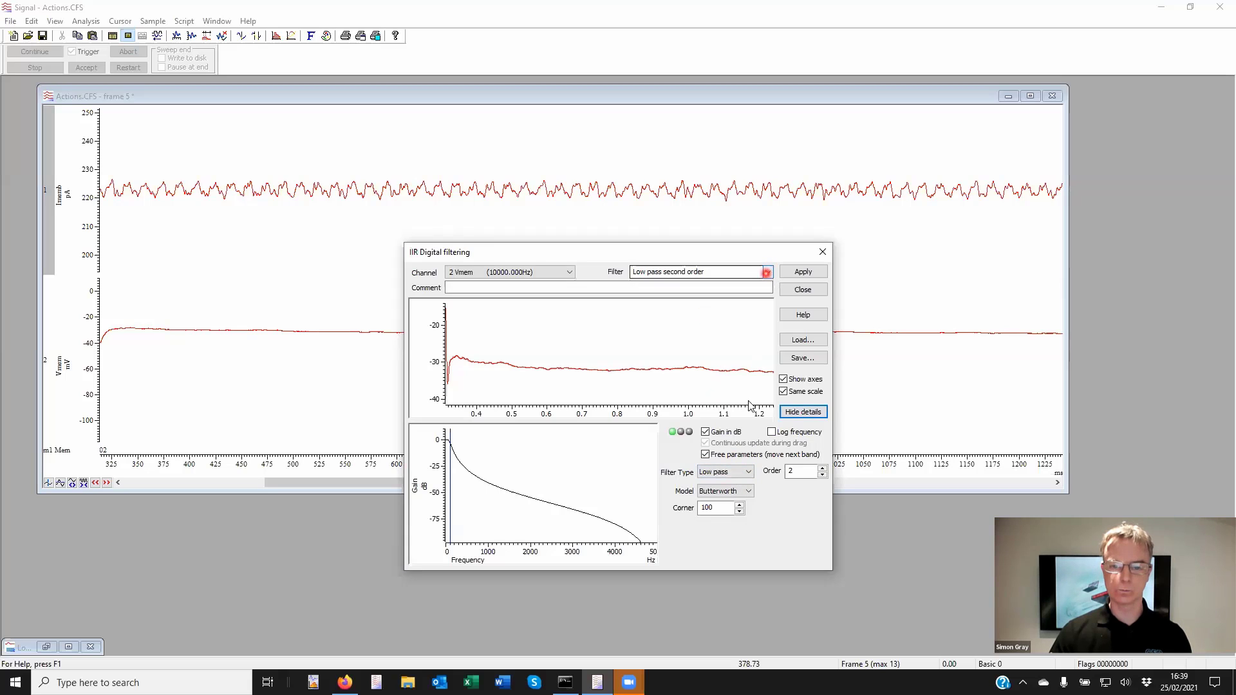
Change the filter to a Band stop type using the Resonator model.
{"action": "left_click", "coordinate": [739, 473]}
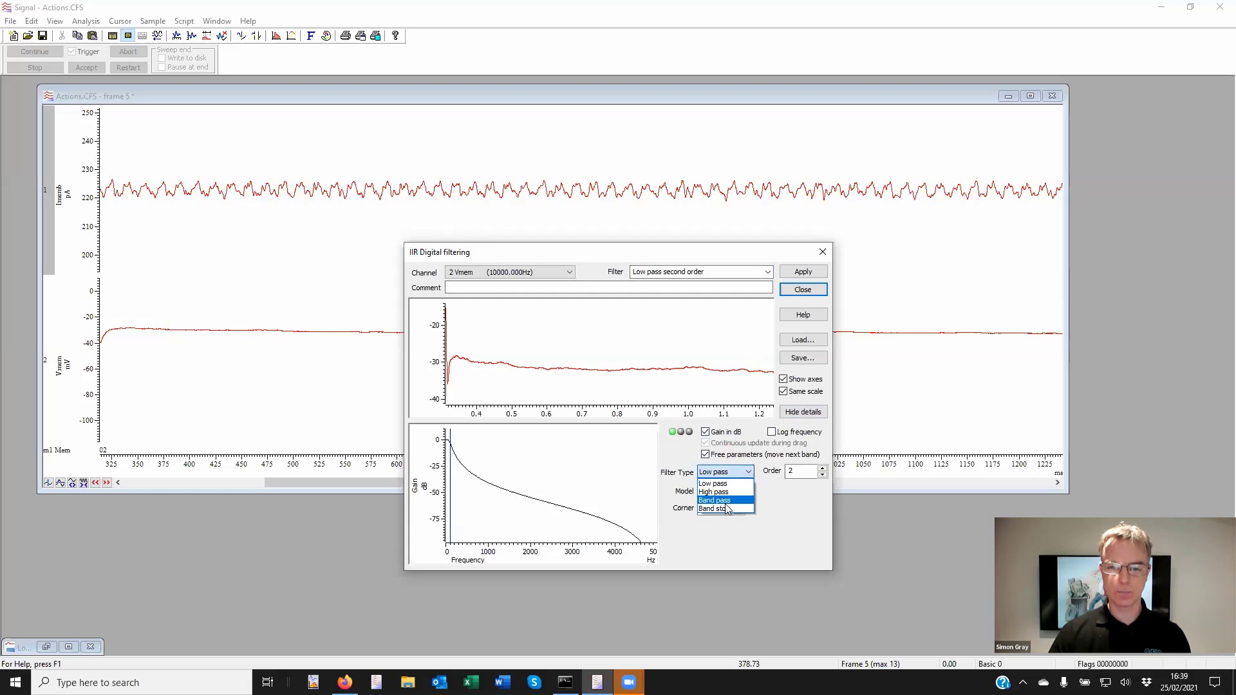
{"action": "left_click", "coordinate": [750, 472]}
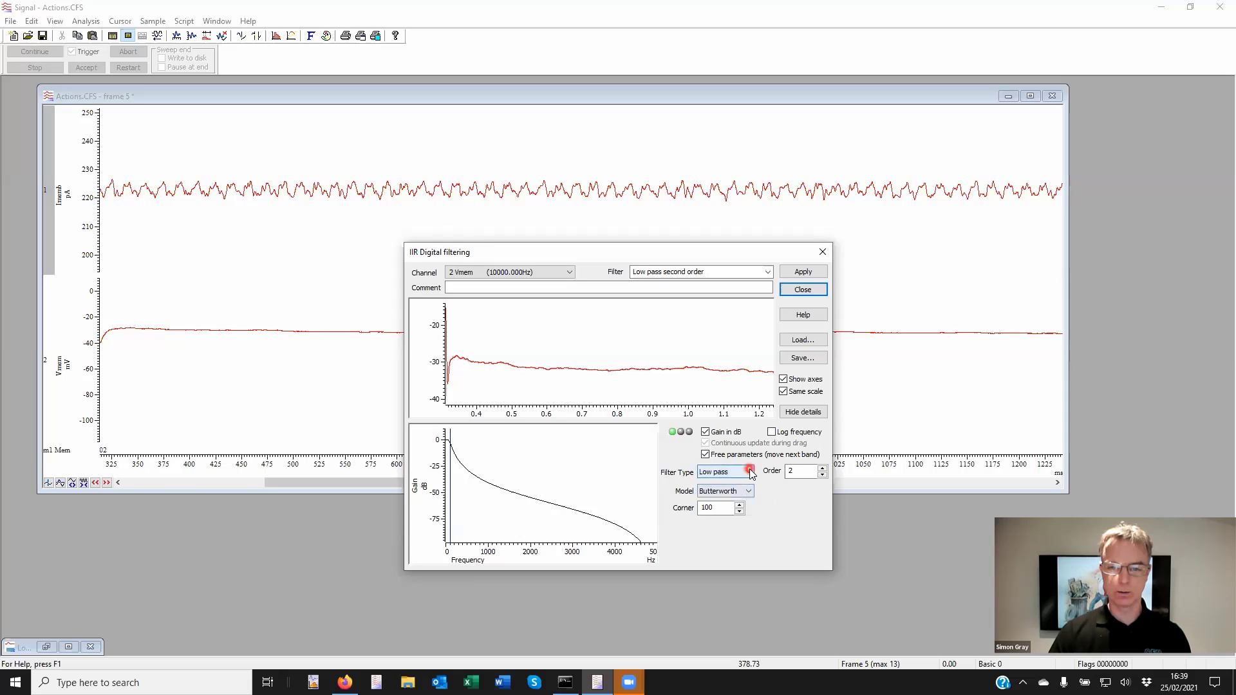
{"action": "left_click", "coordinate": [750, 473]}
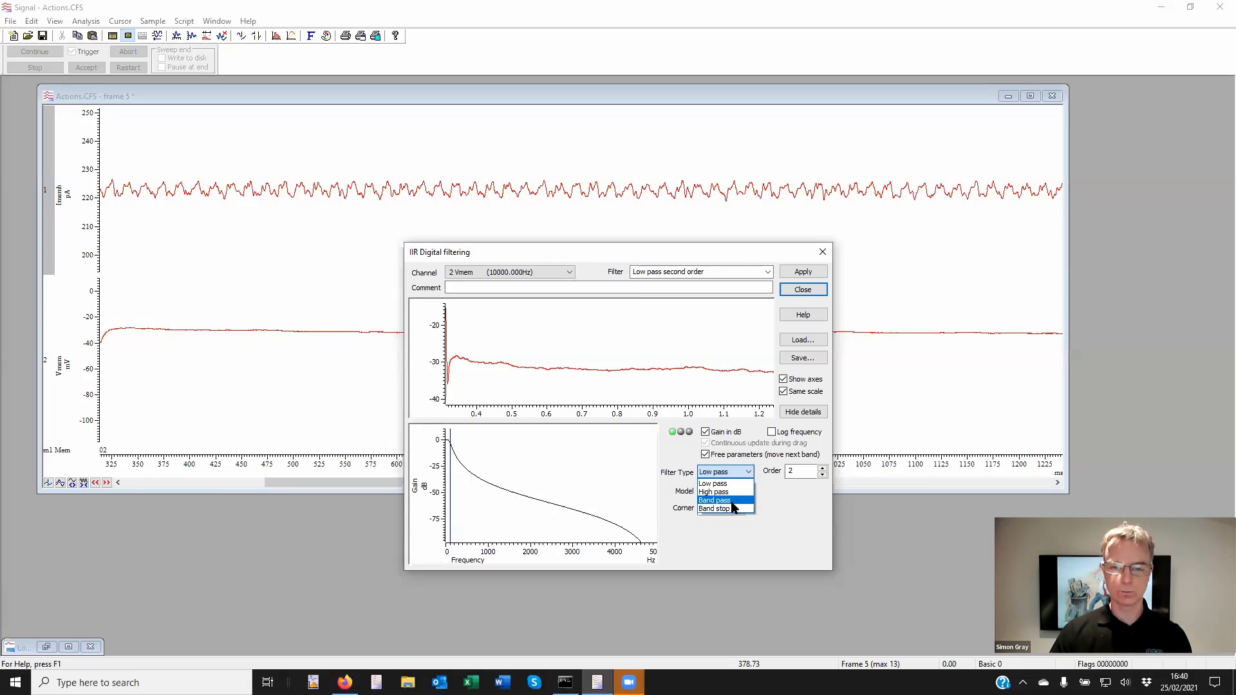
{"action": "left_click", "coordinate": [732, 510]}
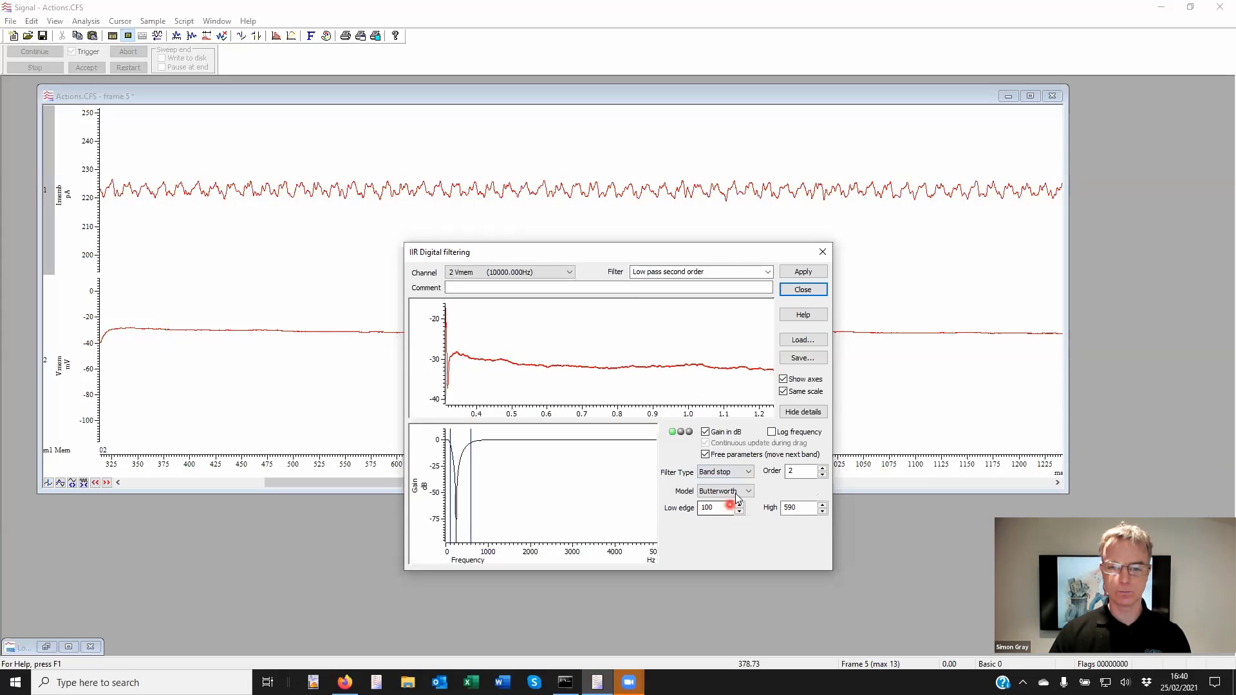
{"action": "left_click", "coordinate": [746, 490]}
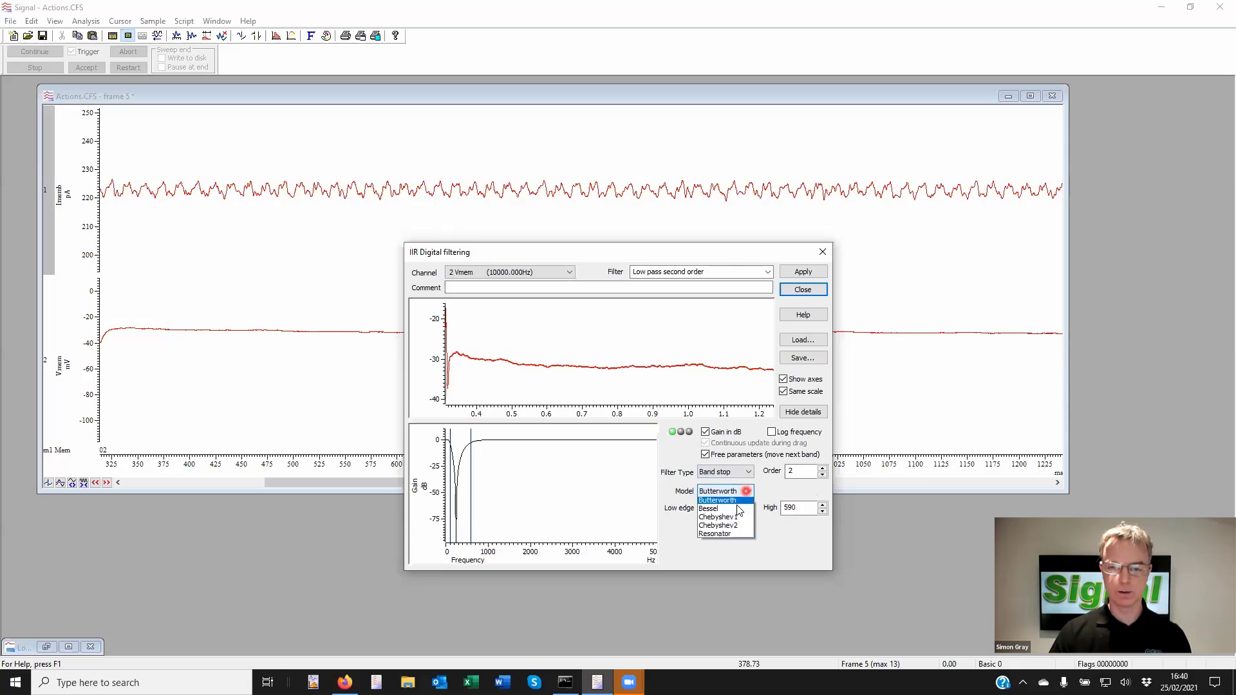
{"action": "left_click", "coordinate": [723, 534]}
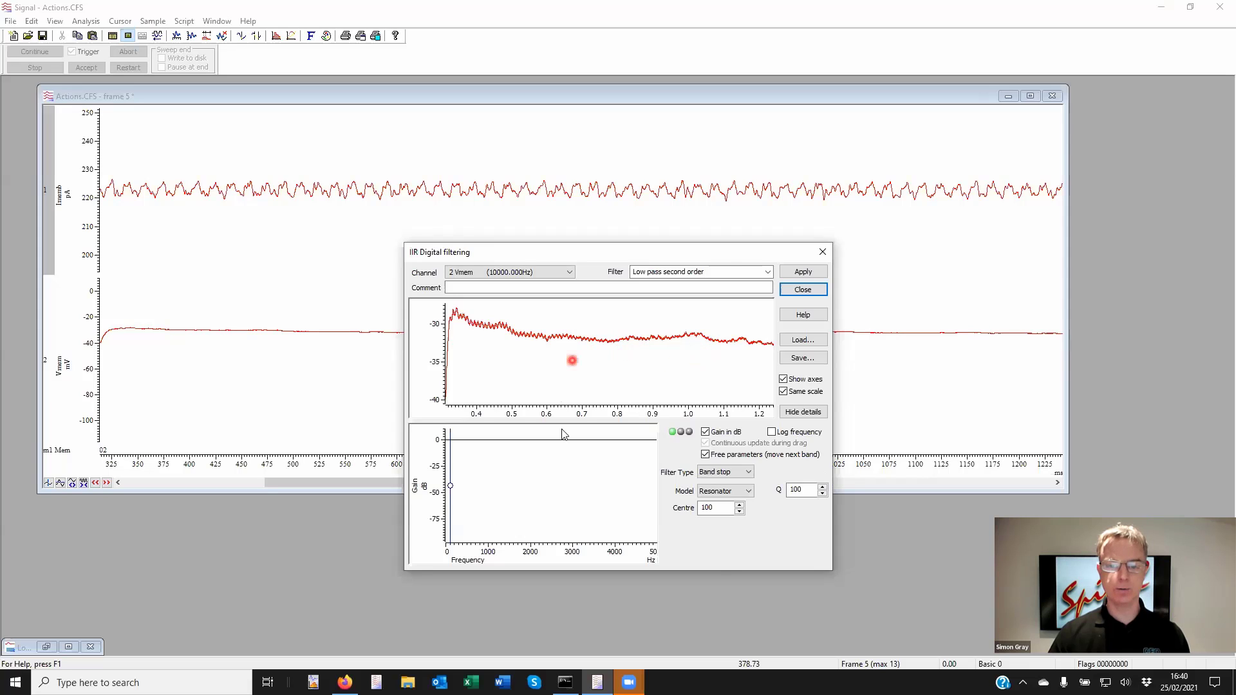
Set the band stop filter's centre frequency to 60 Hz and reduce its Q to 71.
{"action": "double_click", "coordinate": [720, 508]}
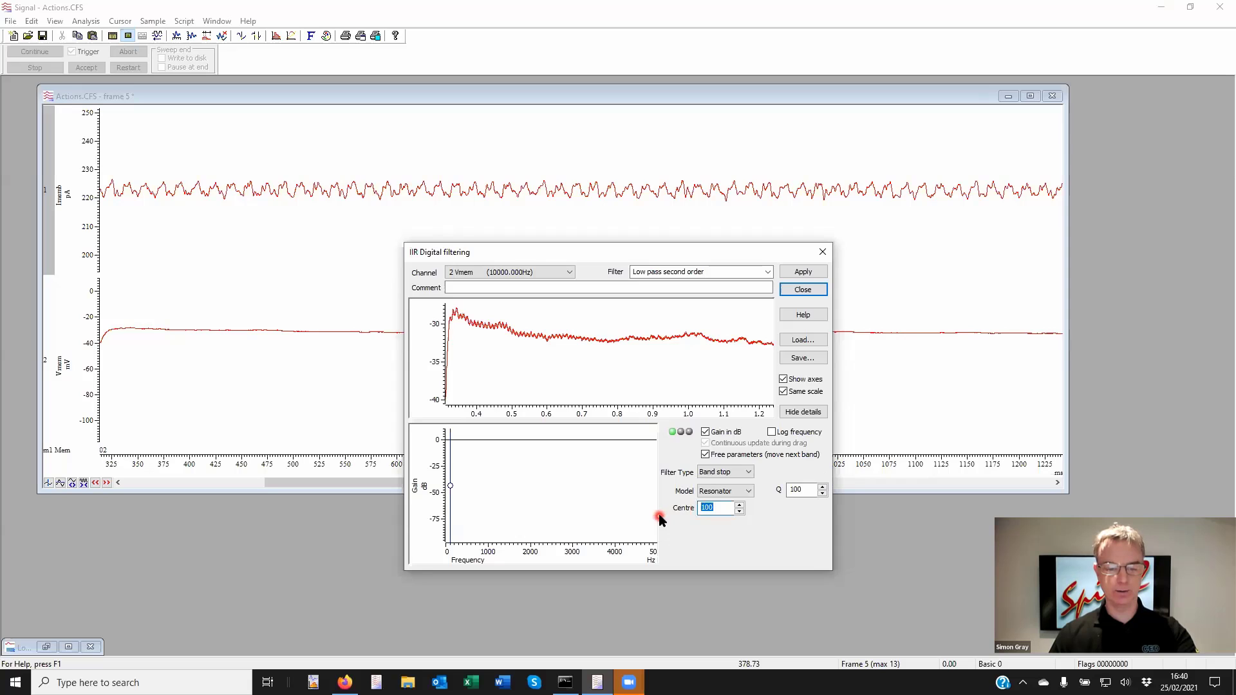
{"action": "type", "text": "6"}
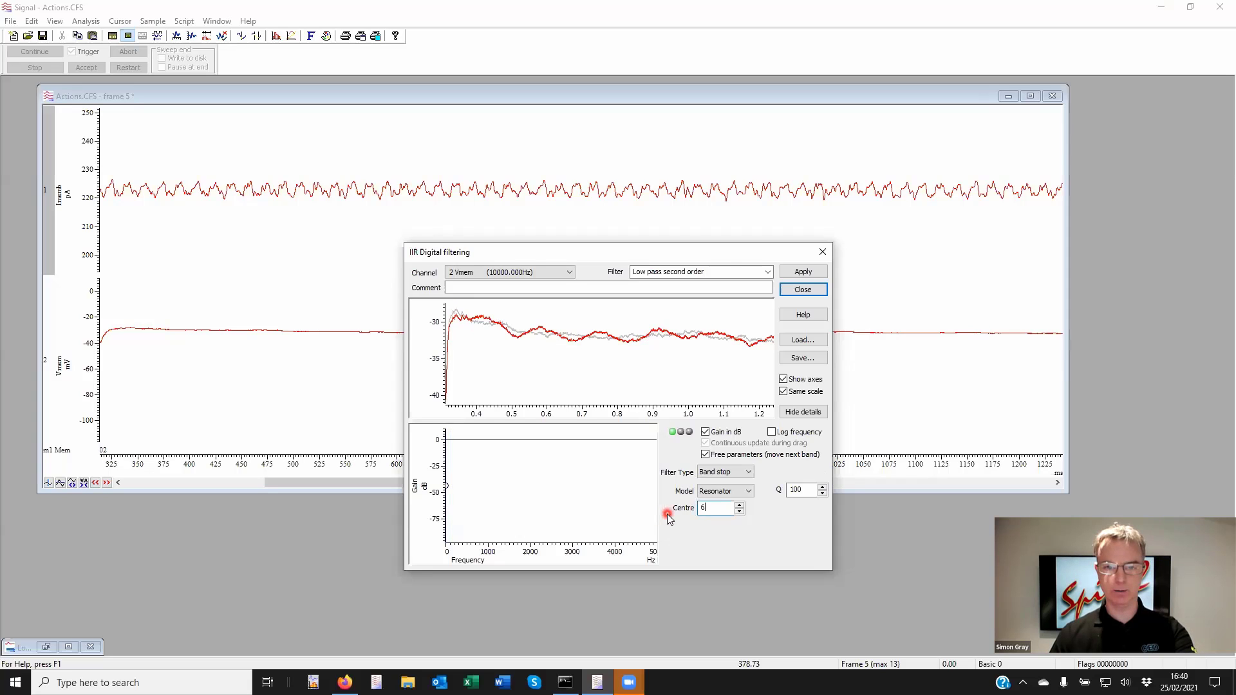
{"action": "type", "text": "0"}
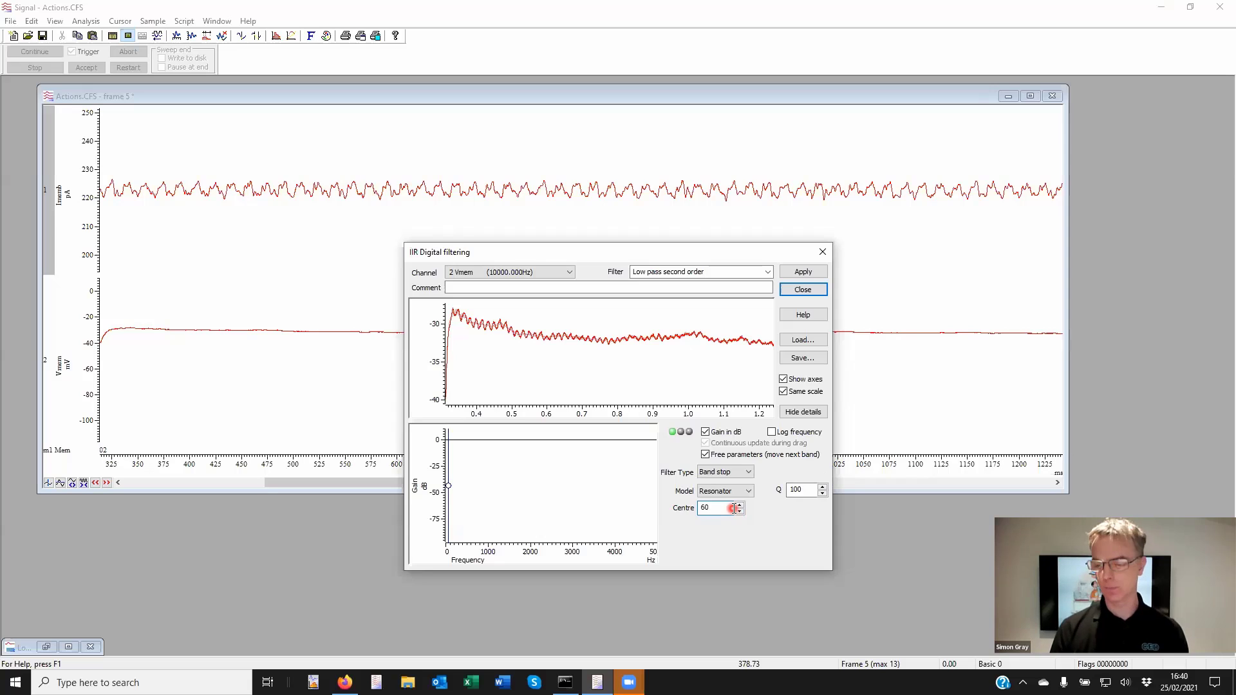
{"action": "left_click", "coordinate": [823, 494]}
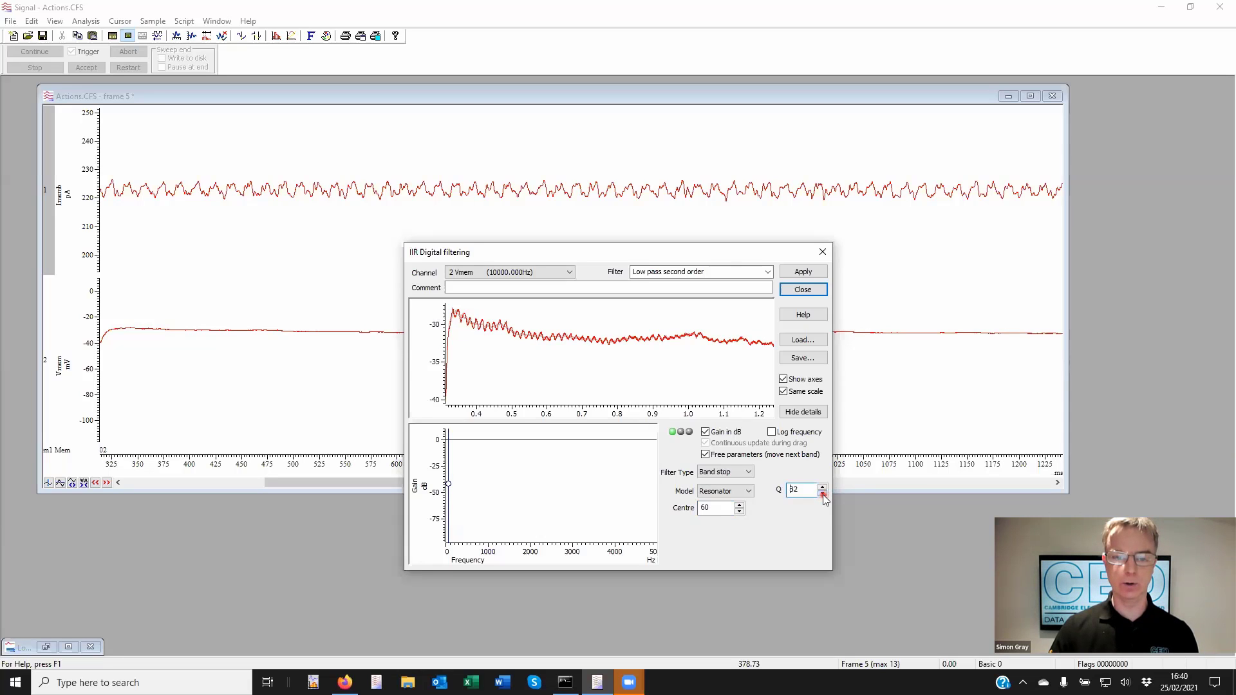
{"action": "left_click", "coordinate": [822, 494]}
{"action": "double_click", "coordinate": [796, 490]}
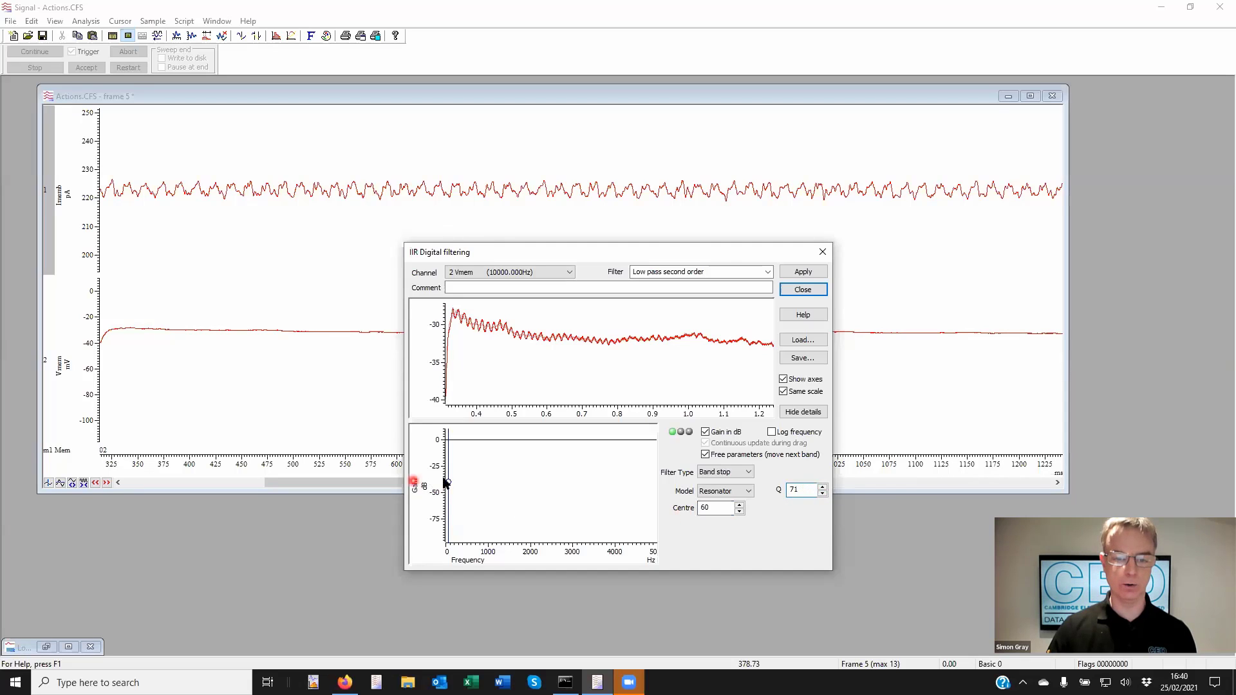
Widen the notch on the frequency response graph to a Q of about 5.4 and set its centre frequency to 60 Hz.
{"action": "mouse_move", "coordinate": [448, 477]}
{"action": "left_mouse_down"}
{"action": "mouse_move", "coordinate": [448, 457]}
{"action": "mouse_move", "coordinate": [452, 523]}
{"action": "mouse_move", "coordinate": [453, 451]}
{"action": "left_mouse_up"}
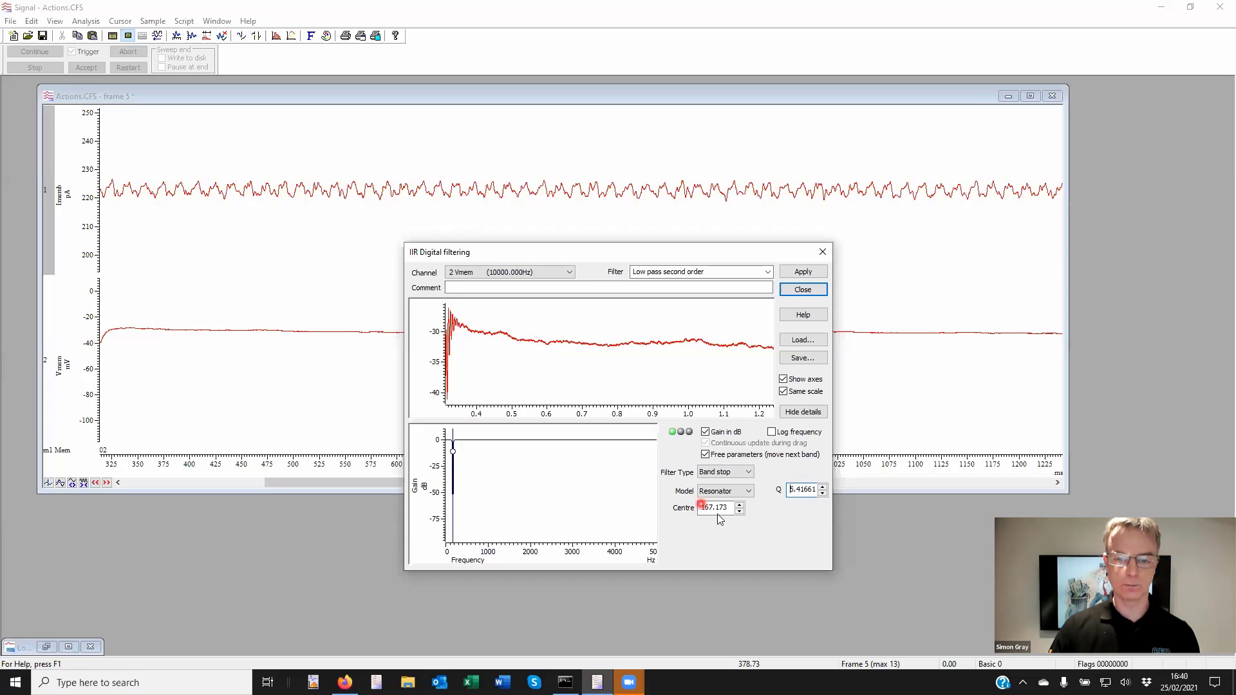
{"action": "left_click_drag", "start_coordinate": [704, 507], "coordinate": [730, 507]}
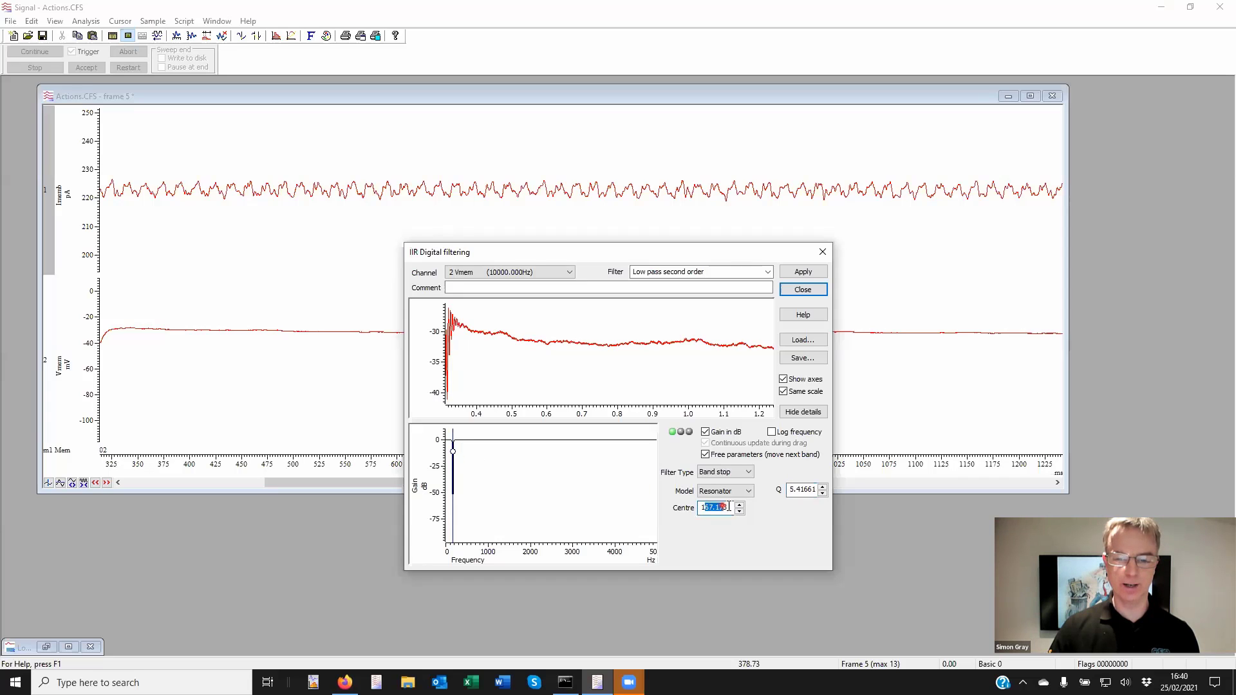
{"action": "key", "text": "BackSpace"}
{"action": "key", "text": "BackSpace"}
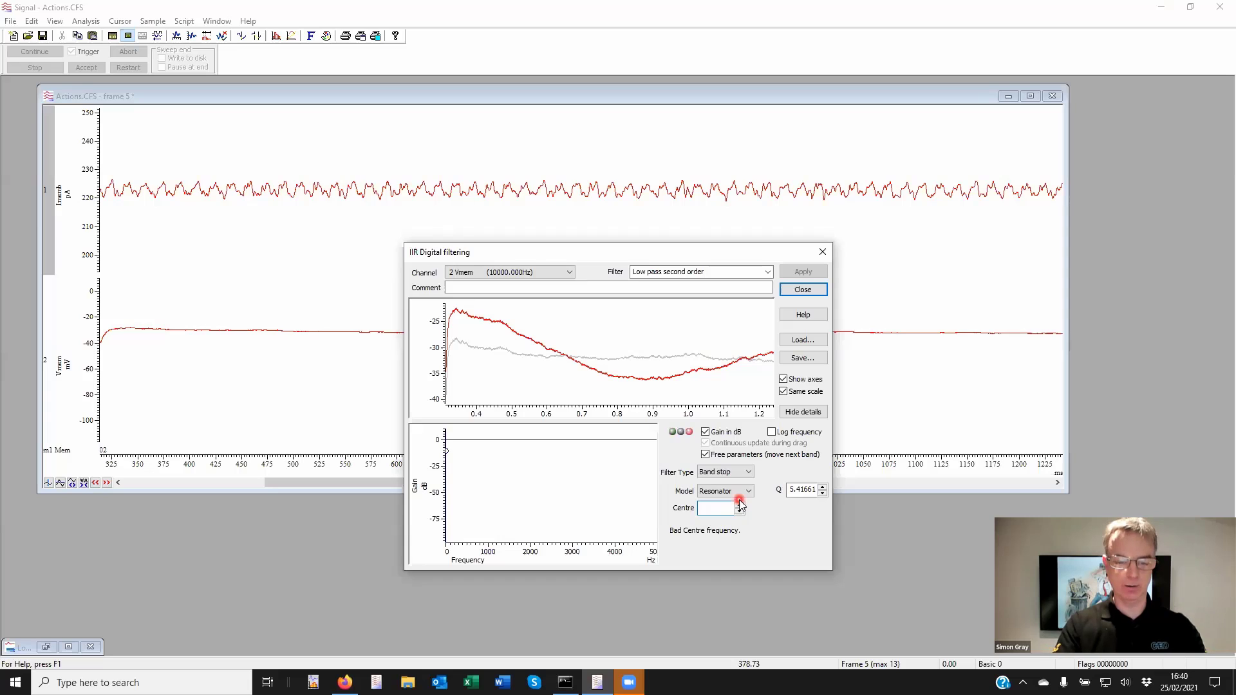
{"action": "type", "text": "60"}
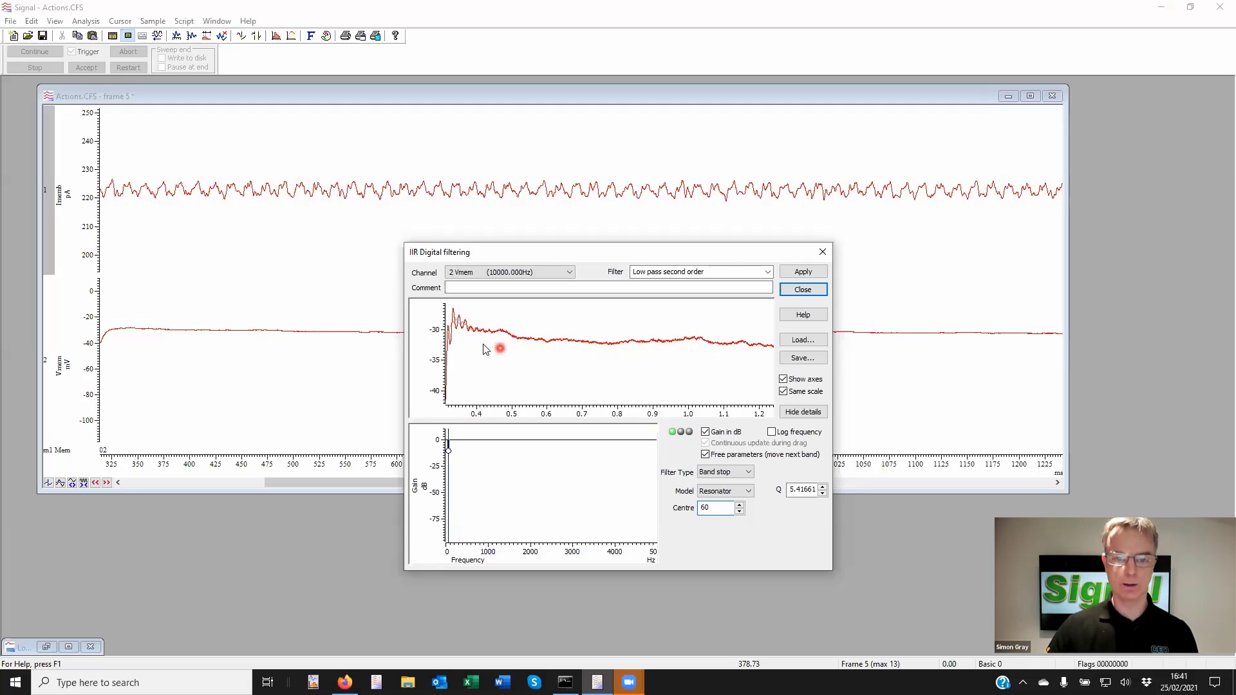
Apply the 60 Hz band stop filter to channel 2 (Vmem) in the current frame, then discard the changes to frame 5.
{"action": "left_click", "coordinate": [805, 276]}
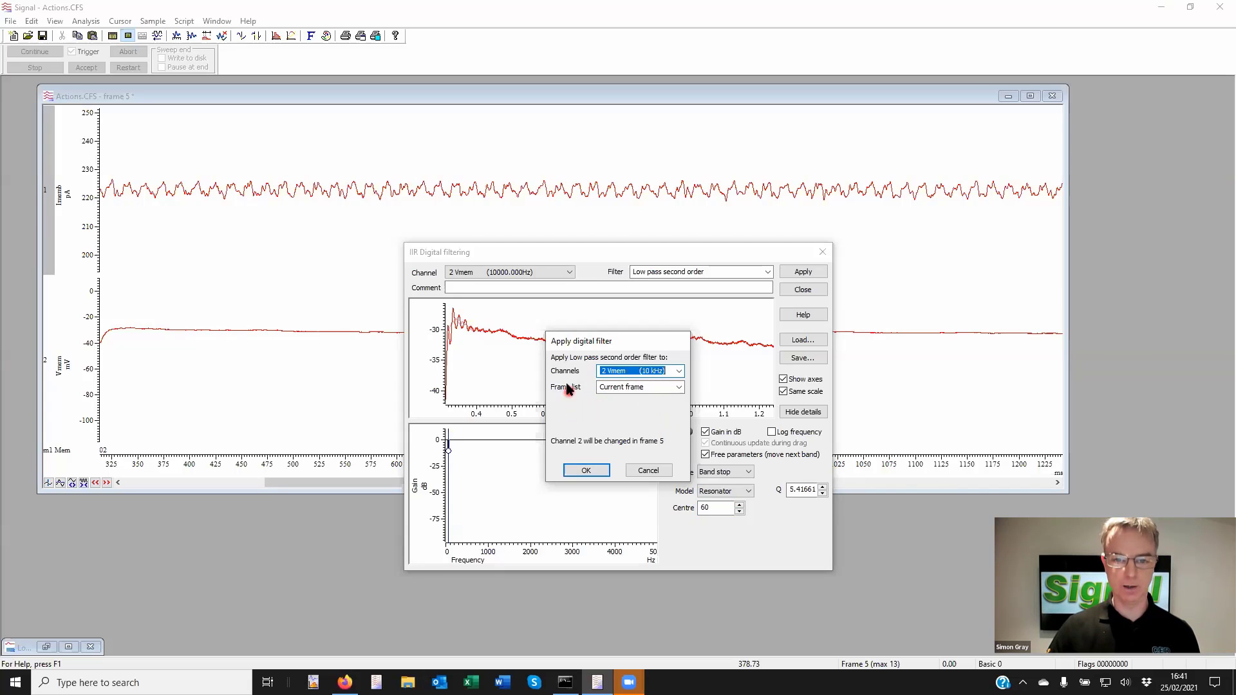
{"action": "left_click", "coordinate": [654, 471]}
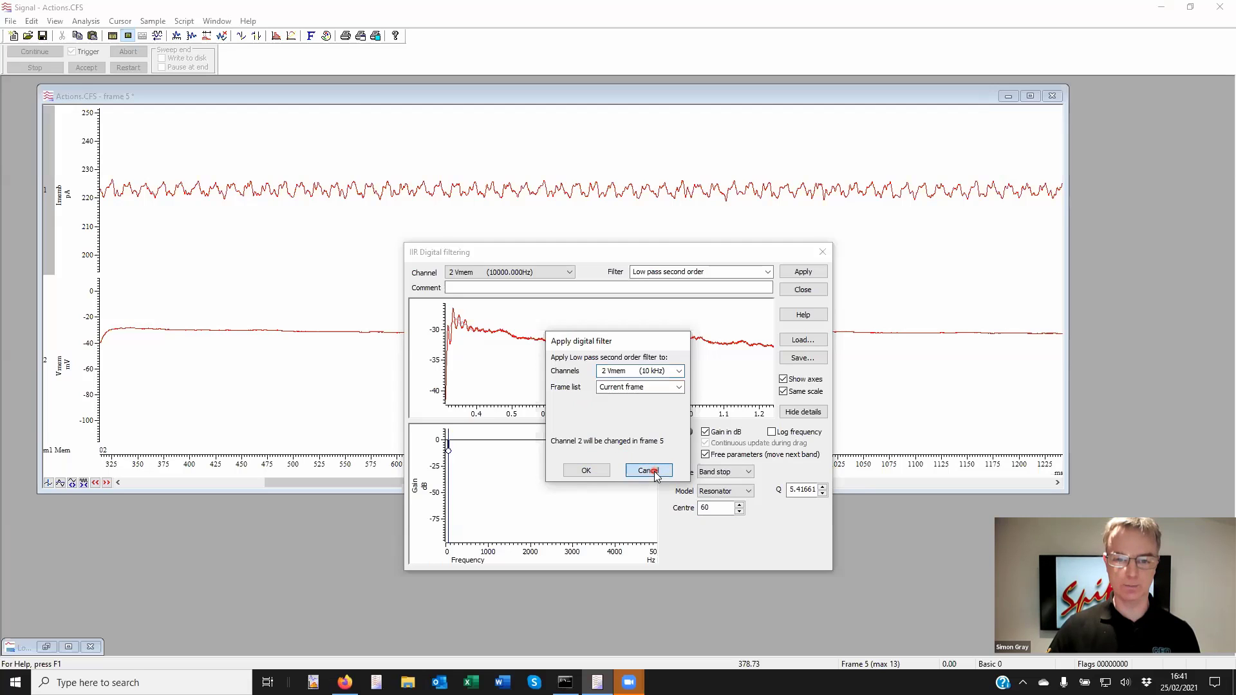
{"action": "left_click", "coordinate": [579, 472]}
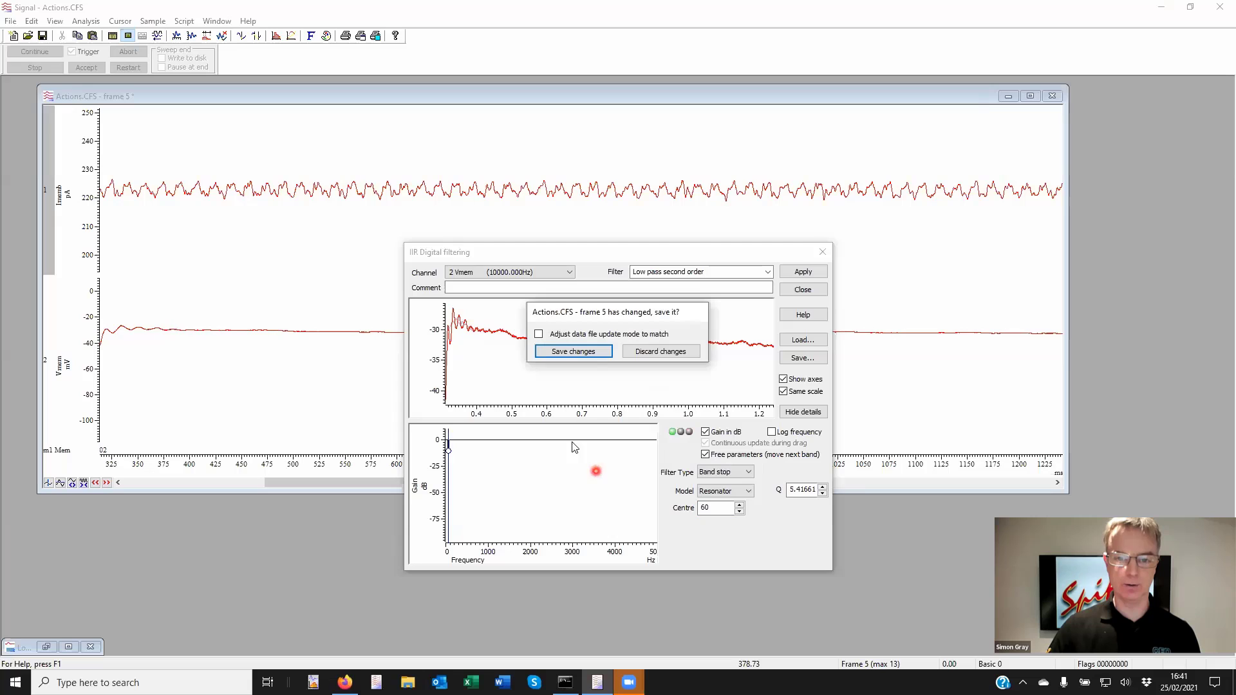
{"action": "left_click", "coordinate": [674, 353]}
Move the filter window aside to inspect the frame 5 traces, then close it without saving the filter bank as standard settings.
{"action": "left_click", "coordinate": [349, 172]}
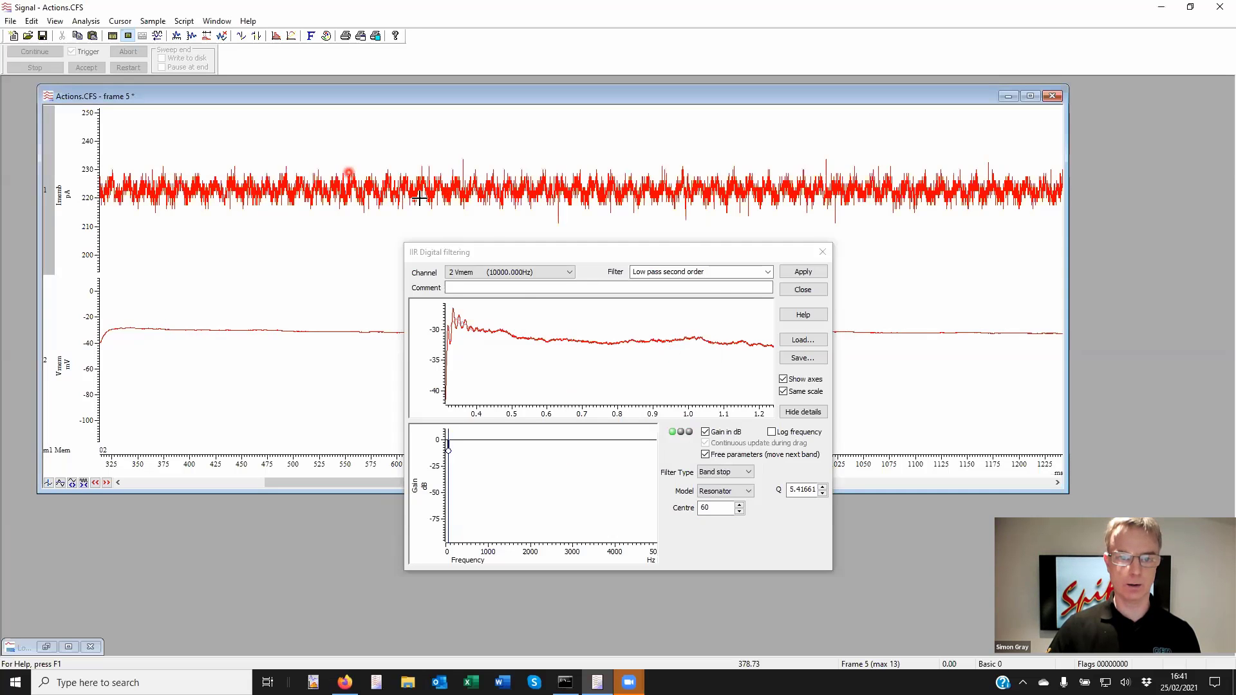
{"action": "left_click", "coordinate": [593, 253]}
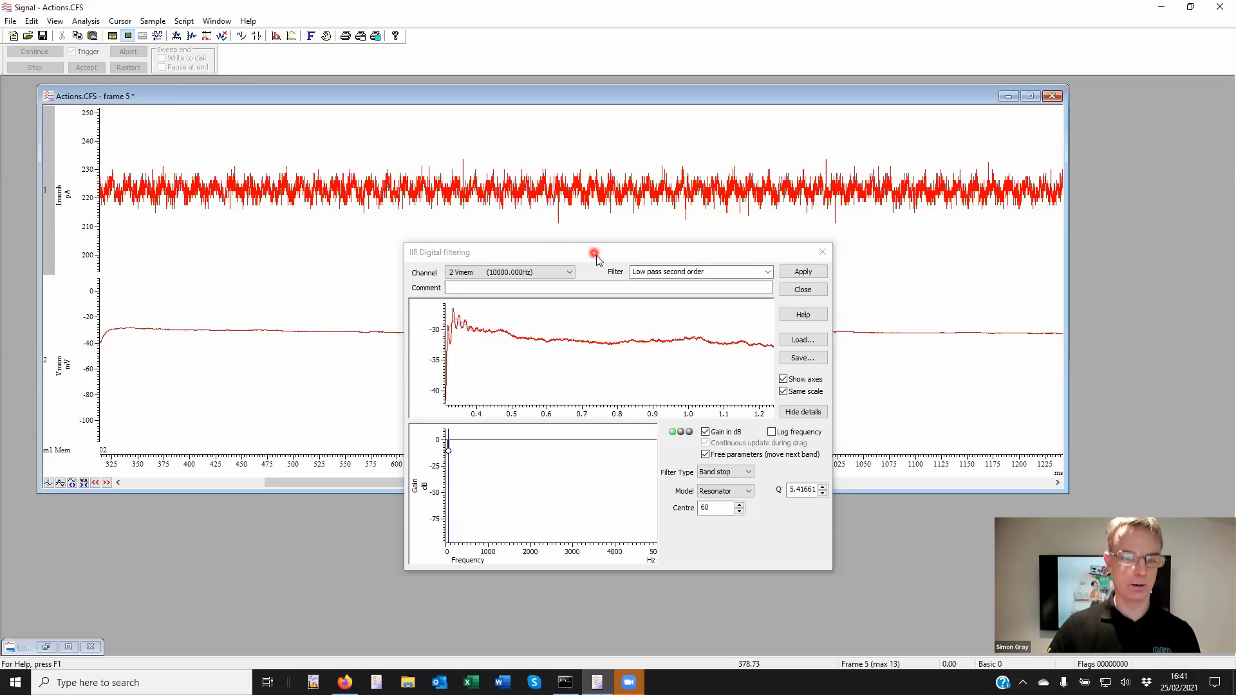
{"action": "left_click_drag", "start_coordinate": [510, 484], "coordinate": [549, 498]}
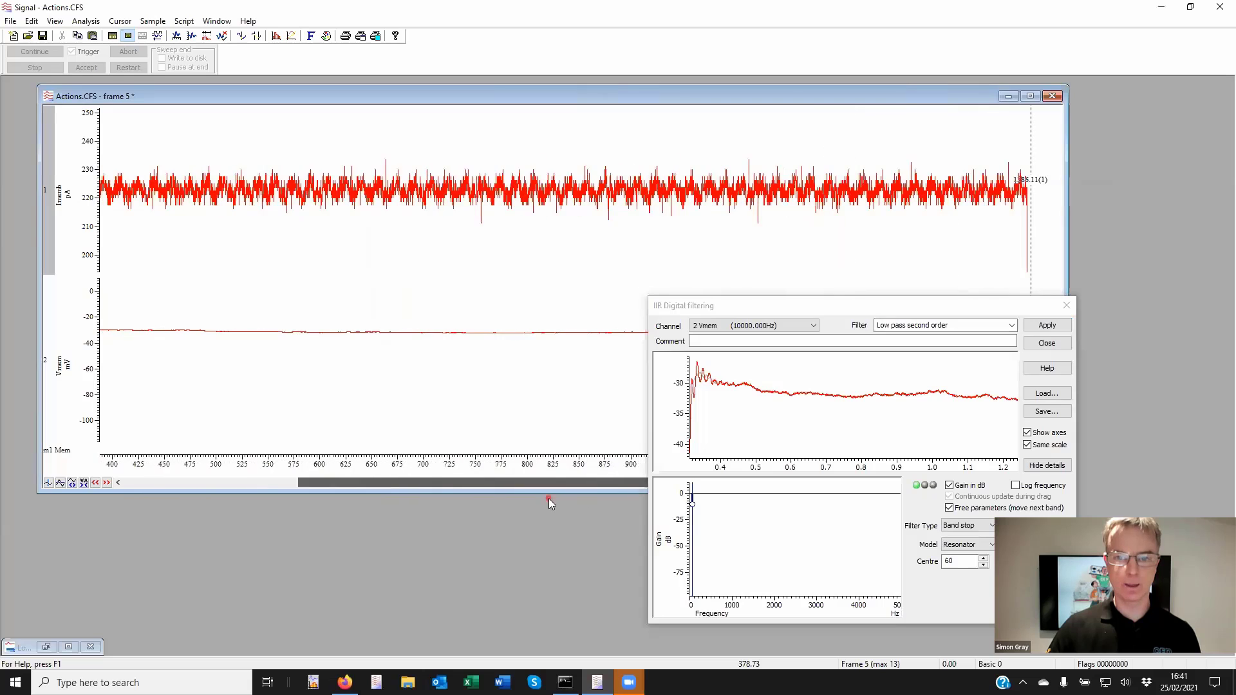
{"action": "left_click", "coordinate": [1006, 307]}
{"action": "left_click_drag", "start_coordinate": [1006, 305], "coordinate": [854, 214]}
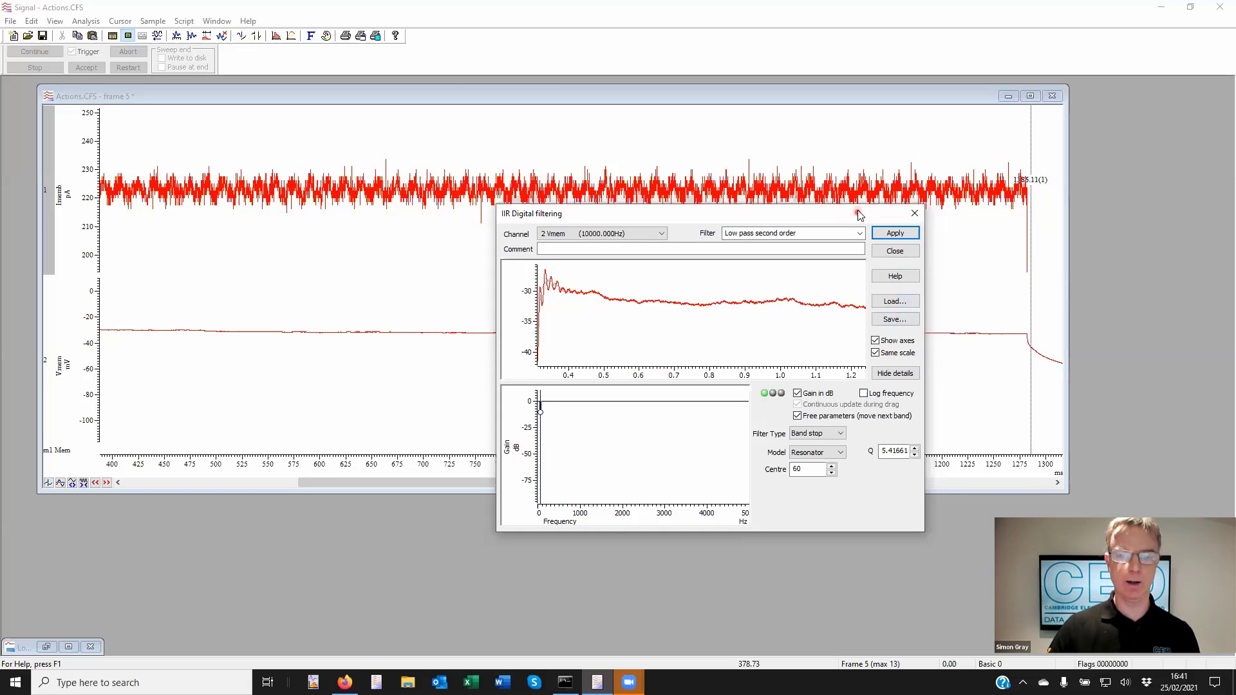
{"action": "left_click_drag", "start_coordinate": [860, 214], "coordinate": [844, 236]}
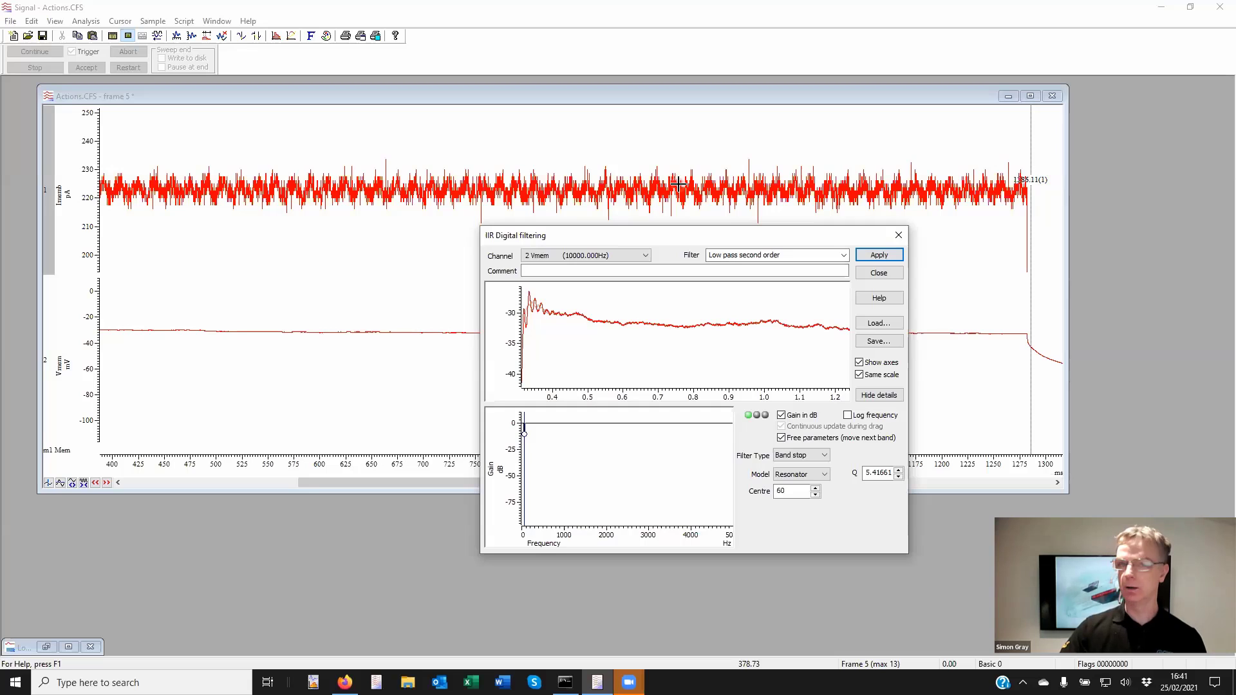
{"action": "left_click", "coordinate": [891, 275]}
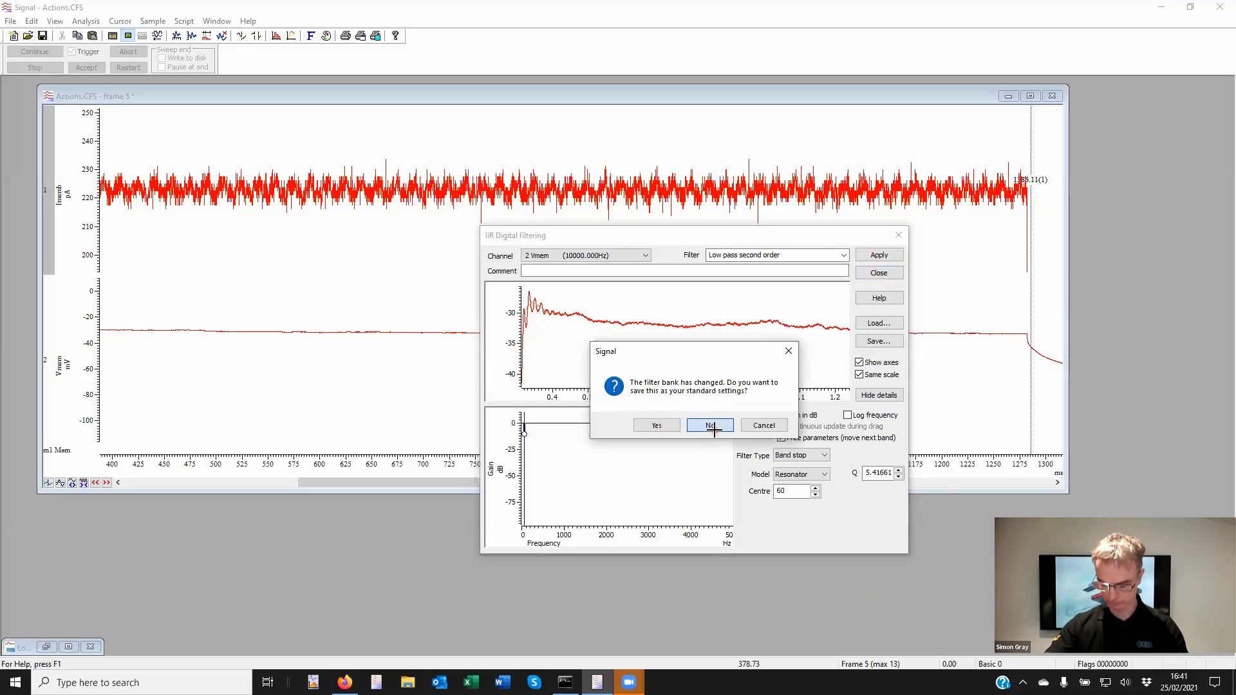
{"action": "left_click", "coordinate": [710, 426]}
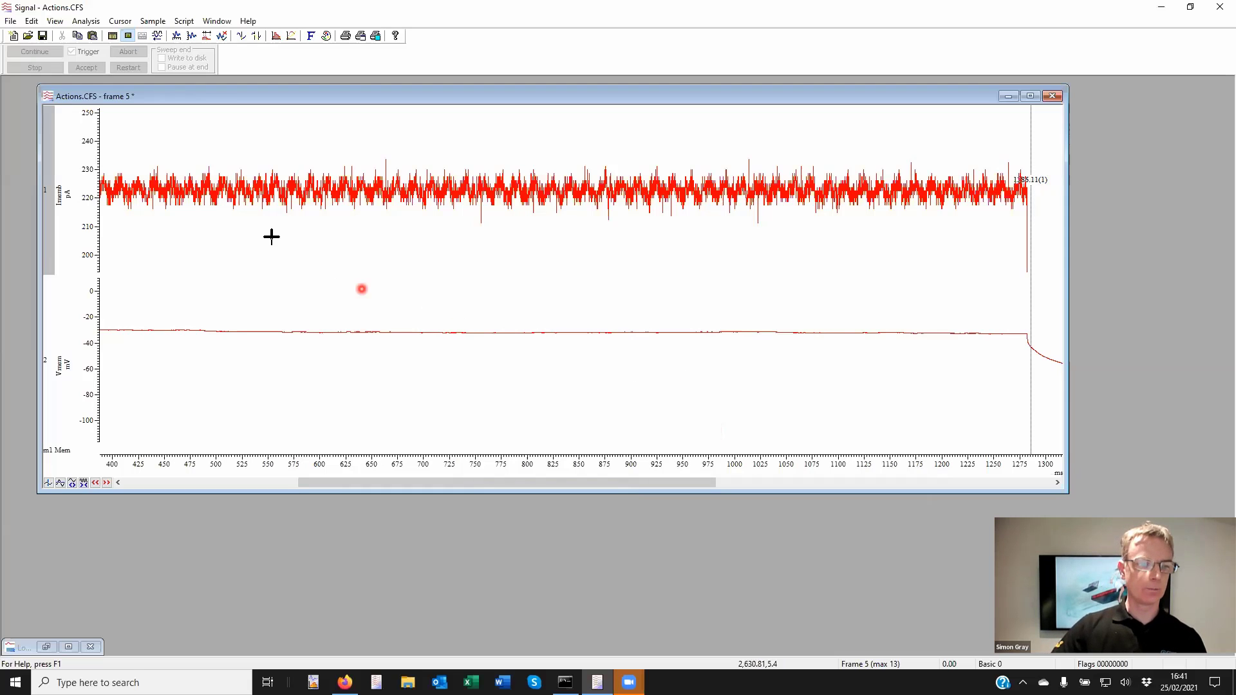
Show the full time range of frame 5 and create a virtual channel with the expression ch(2), matched to channel 1 Imemb.
{"action": "double_click", "coordinate": [252, 468]}
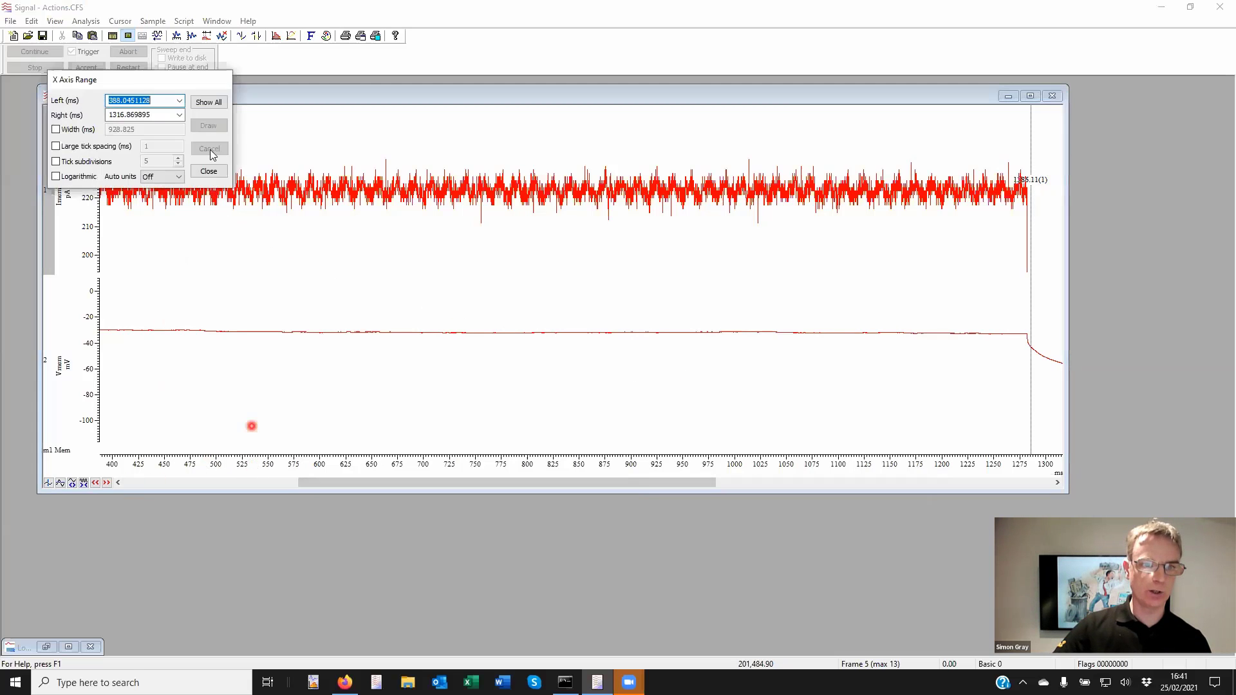
{"action": "left_click", "coordinate": [213, 102]}
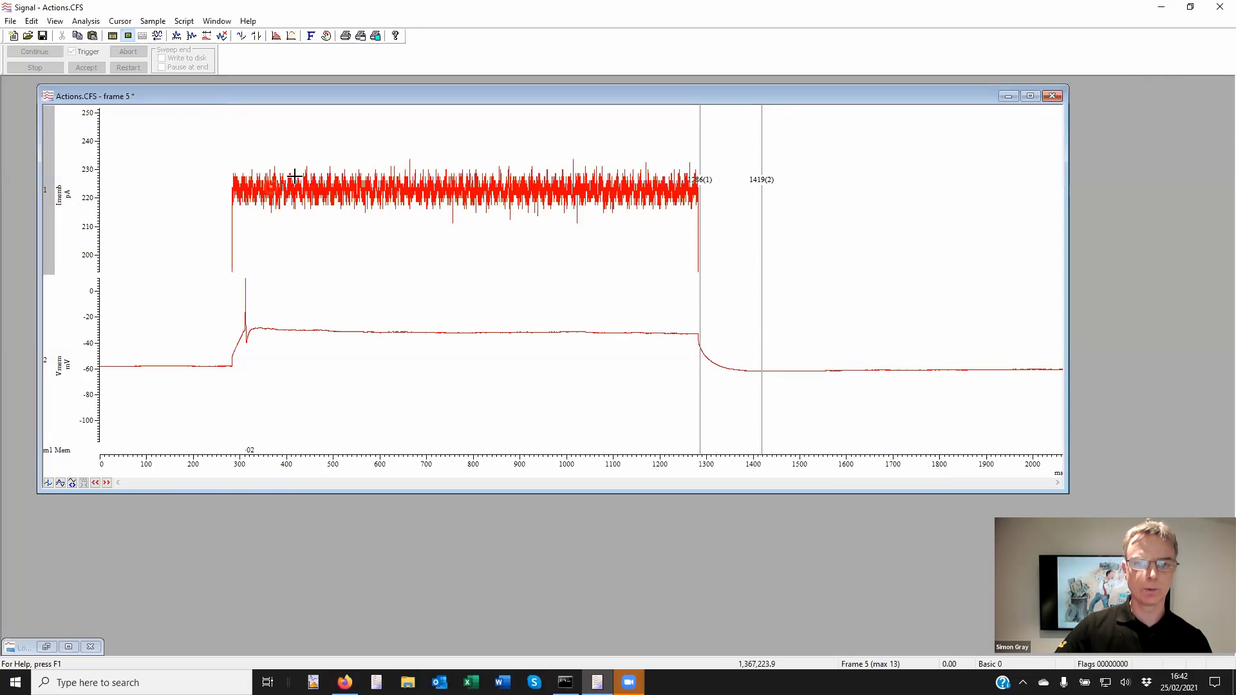
{"action": "left_click", "coordinate": [90, 21]}
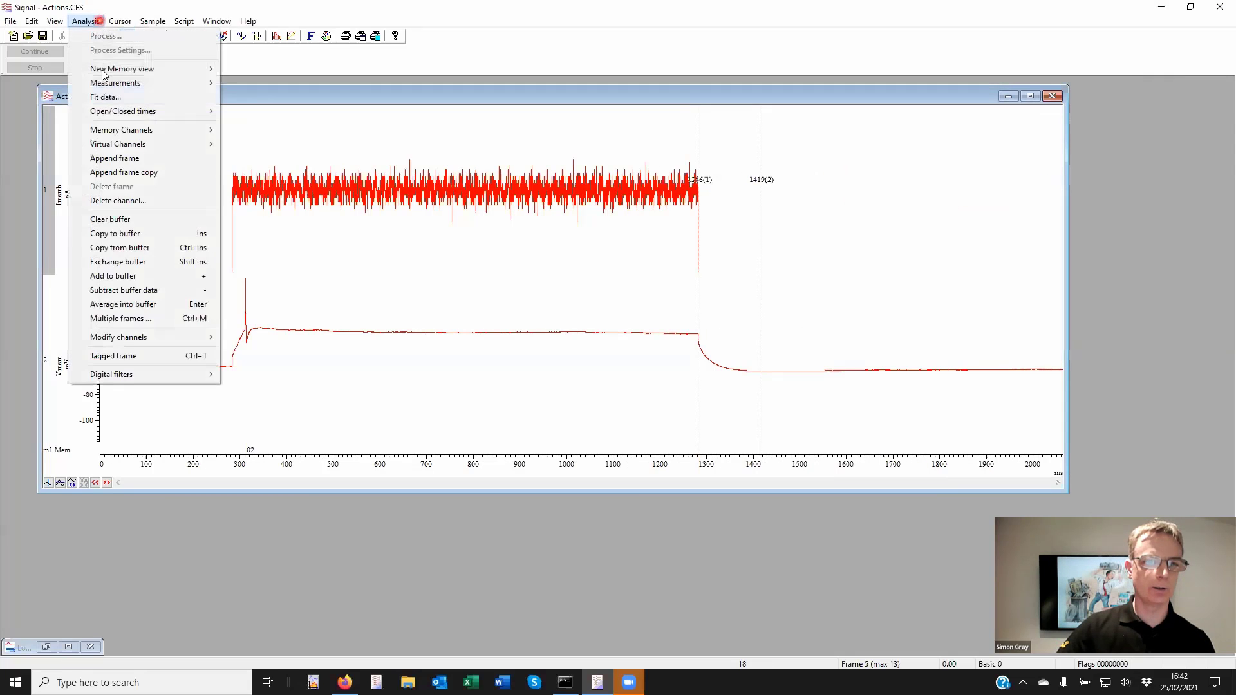
{"action": "mouse_move", "coordinate": [115, 144]}
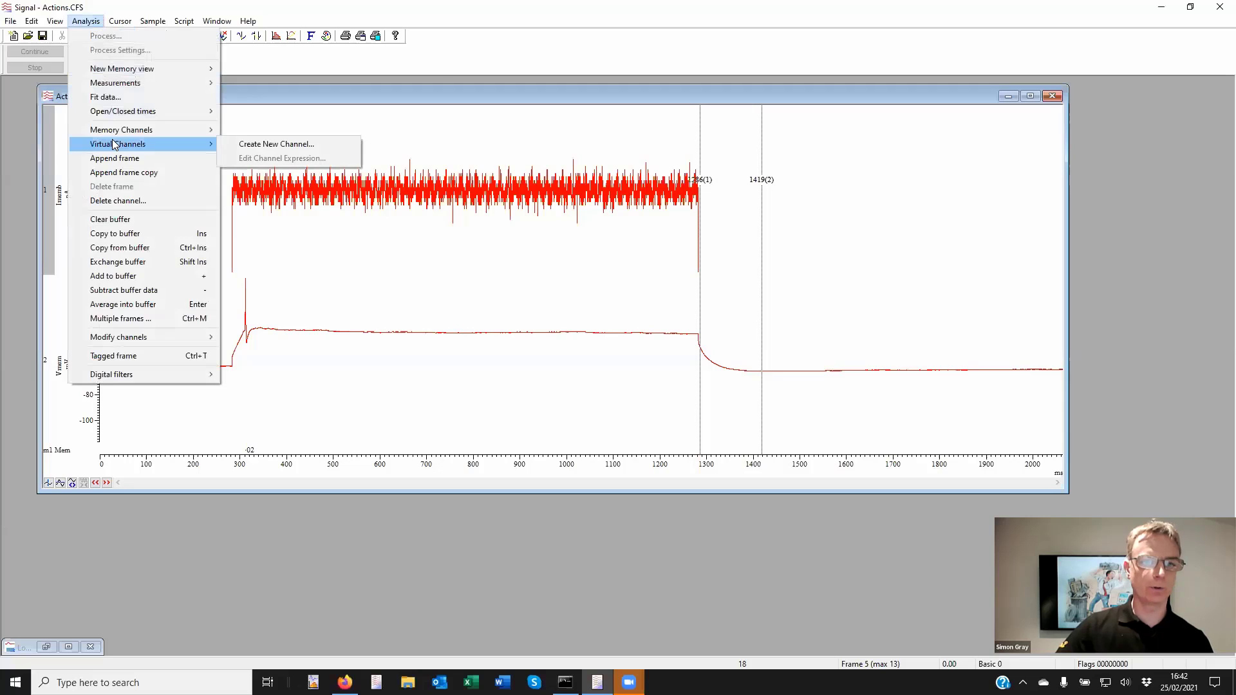
{"action": "left_click", "coordinate": [275, 145]}
{"action": "left_click", "coordinate": [193, 200]}
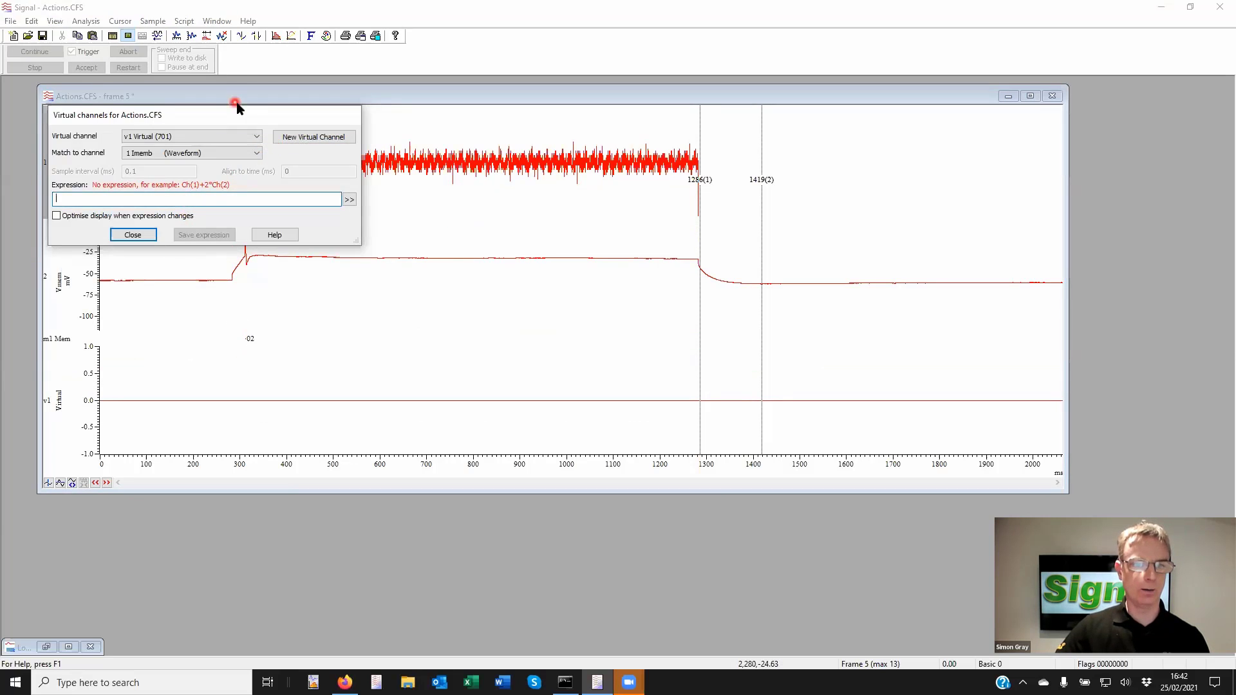
{"action": "left_click_drag", "start_coordinate": [253, 116], "coordinate": [462, 320]}
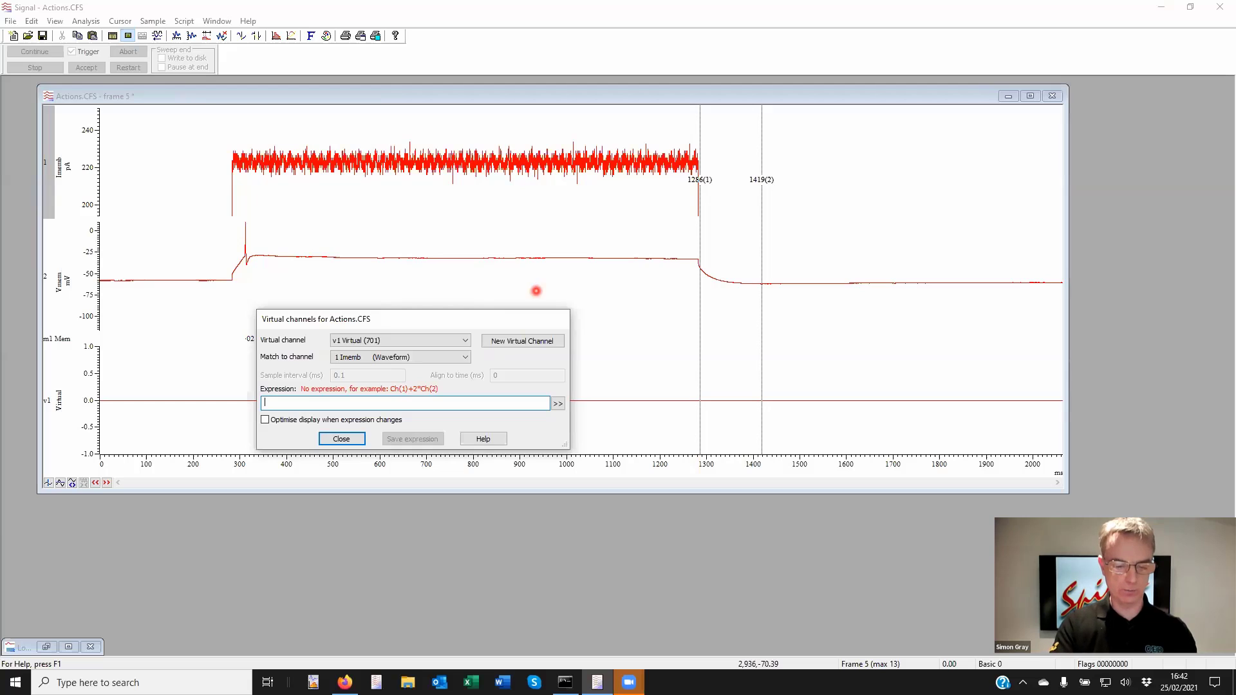
{"action": "type", "text": "ch(2"}
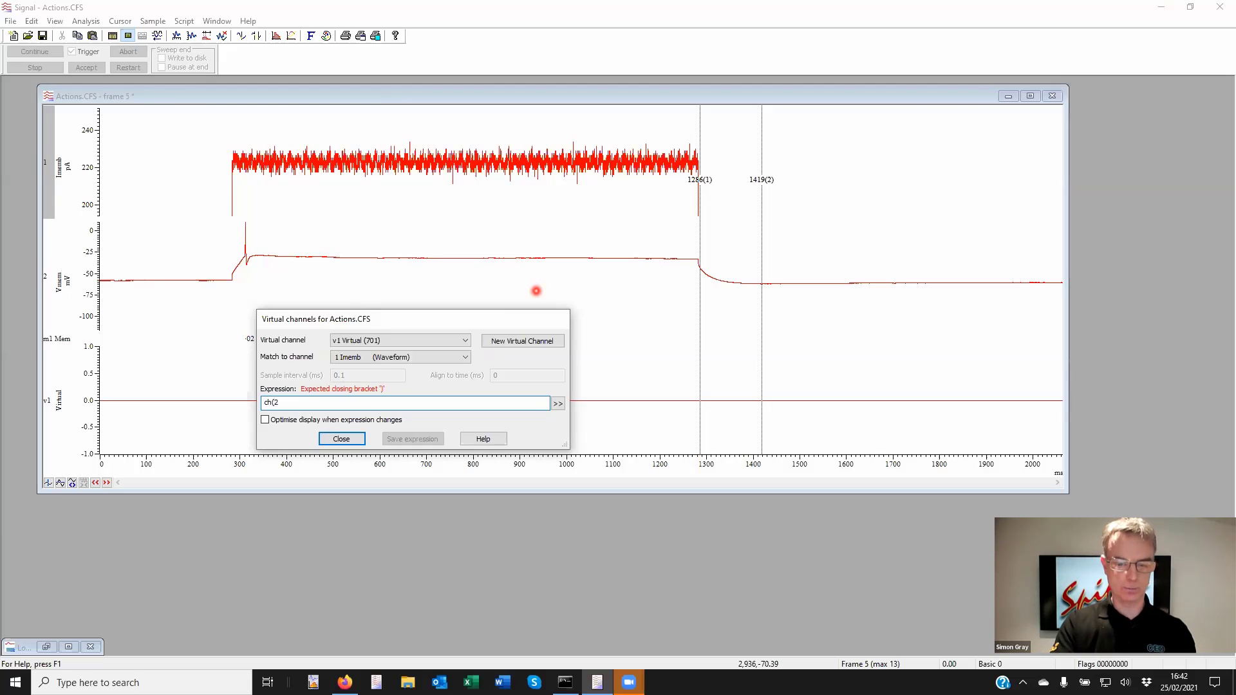
{"action": "type", "text": ")"}
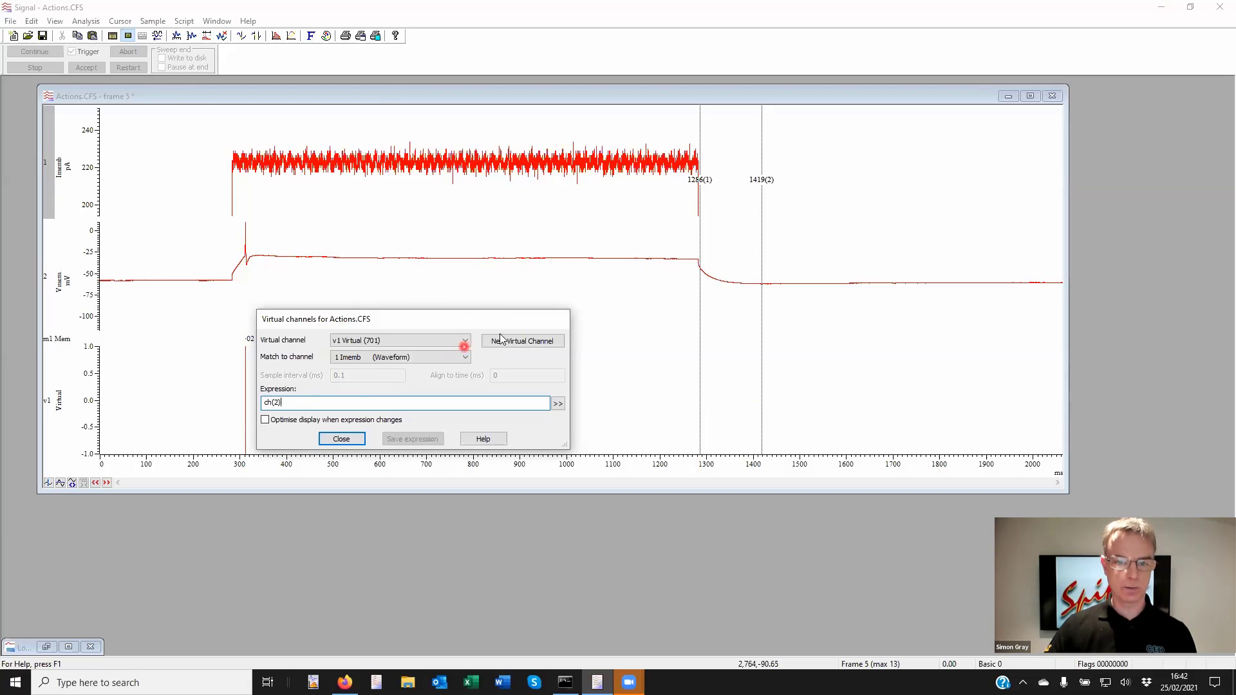
Turn on display optimisation for expression changes and optimise the Y range of virtual channel v1.
{"action": "left_click_drag", "start_coordinate": [508, 320], "coordinate": [872, 484]}
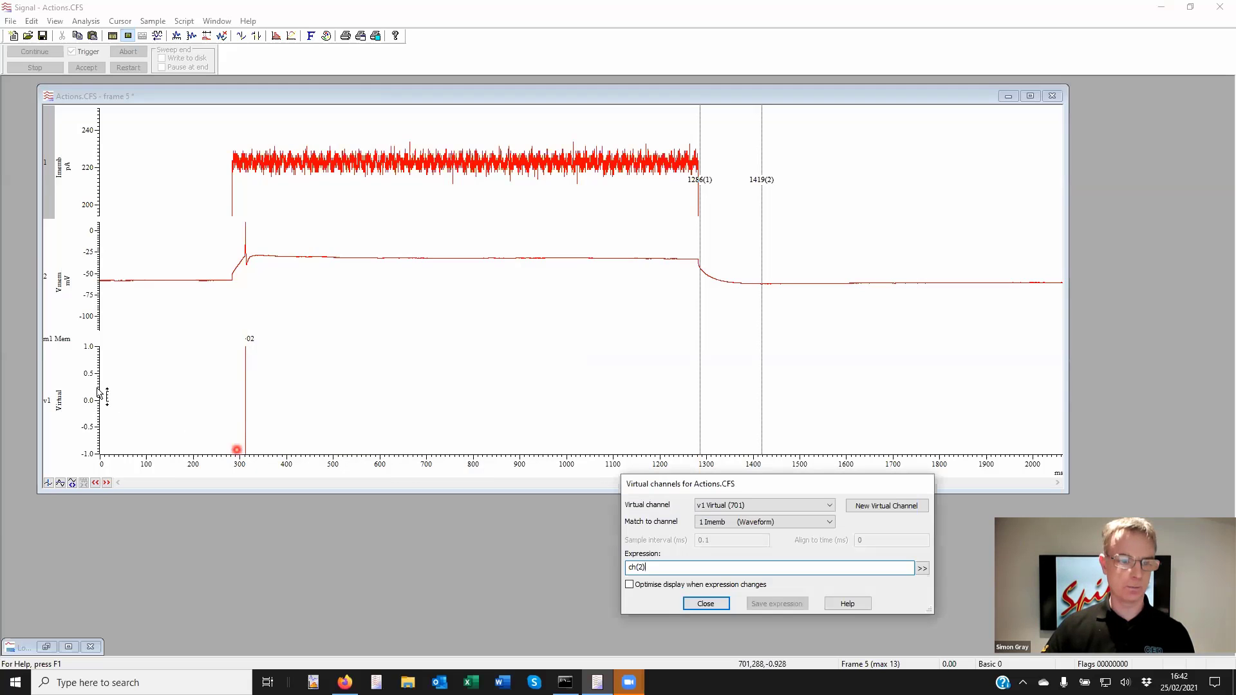
{"action": "left_click", "coordinate": [629, 586]}
{"action": "left_click", "coordinate": [94, 364]}
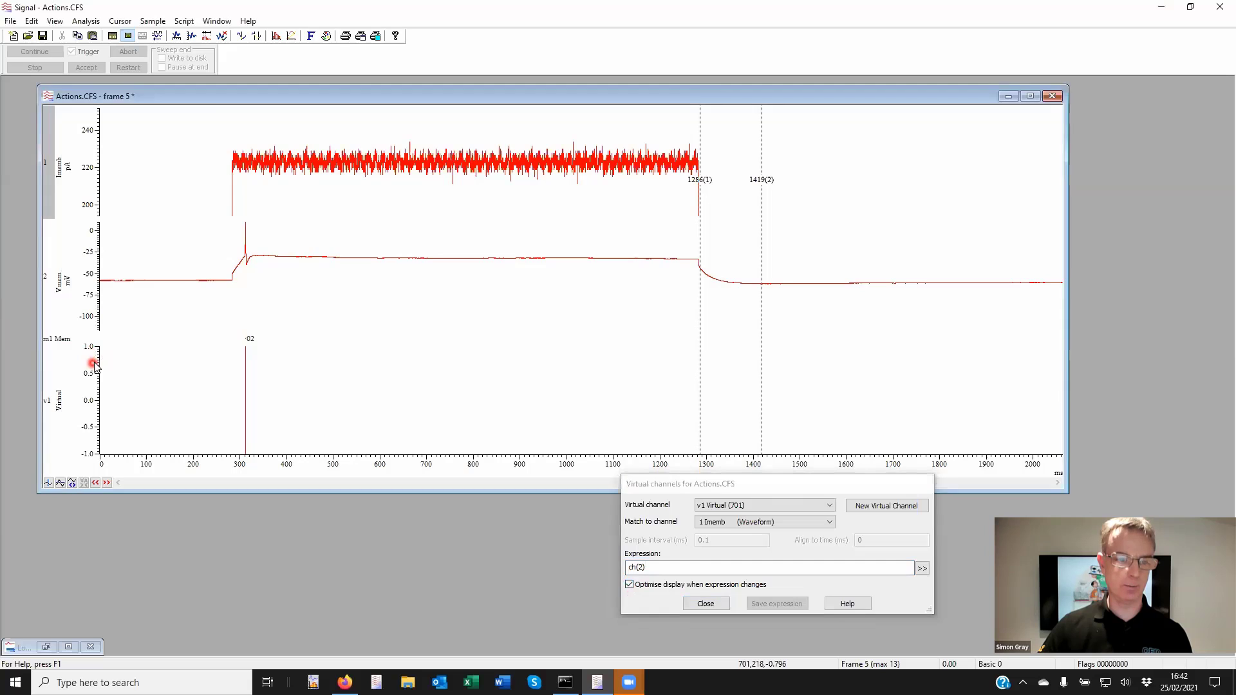
{"action": "double_click", "coordinate": [94, 365]}
{"action": "left_click", "coordinate": [352, 192]}
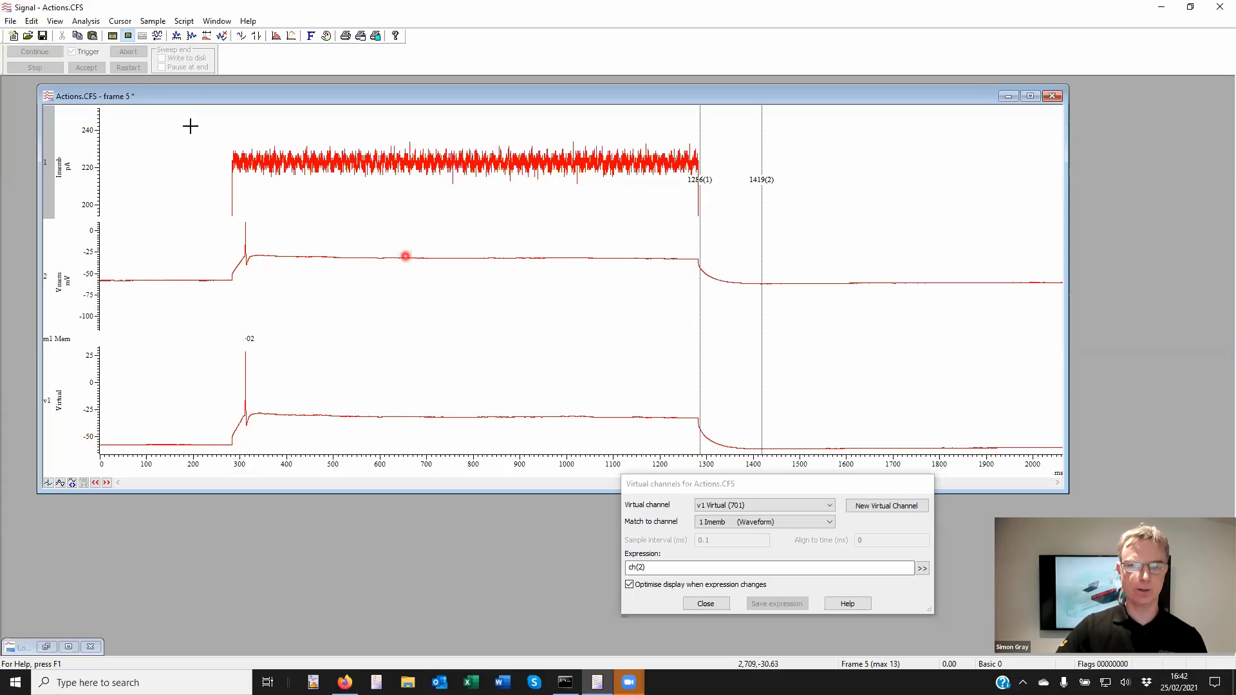
Fit a single exponential to channel 2 Vmem from Cursor(1) to Cursor(2) for all frames.
{"action": "left_click", "coordinate": [93, 26]}
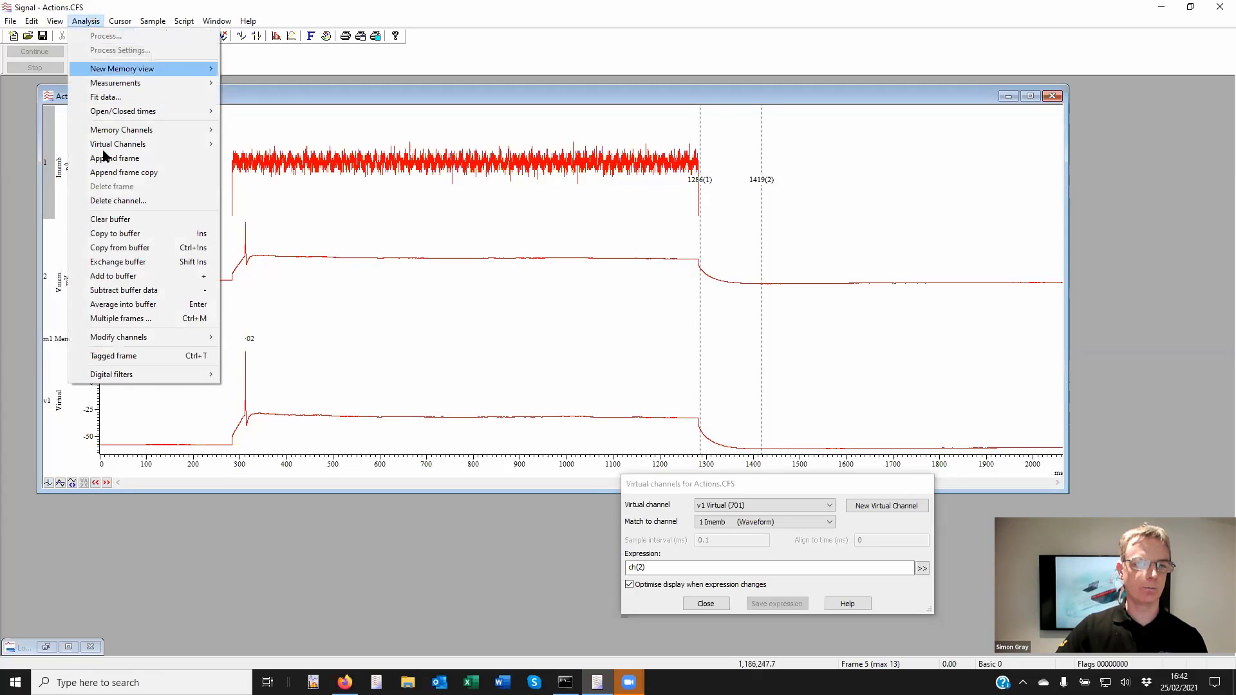
{"action": "left_click", "coordinate": [130, 98]}
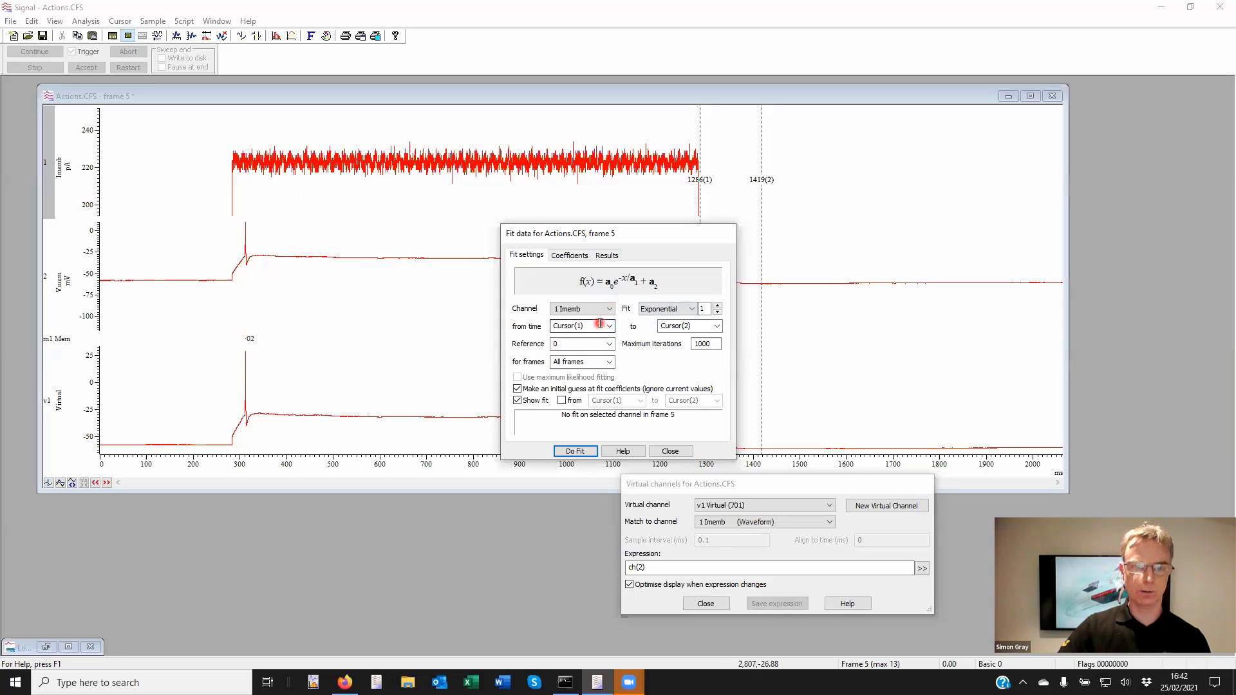
{"action": "left_click", "coordinate": [599, 318]}
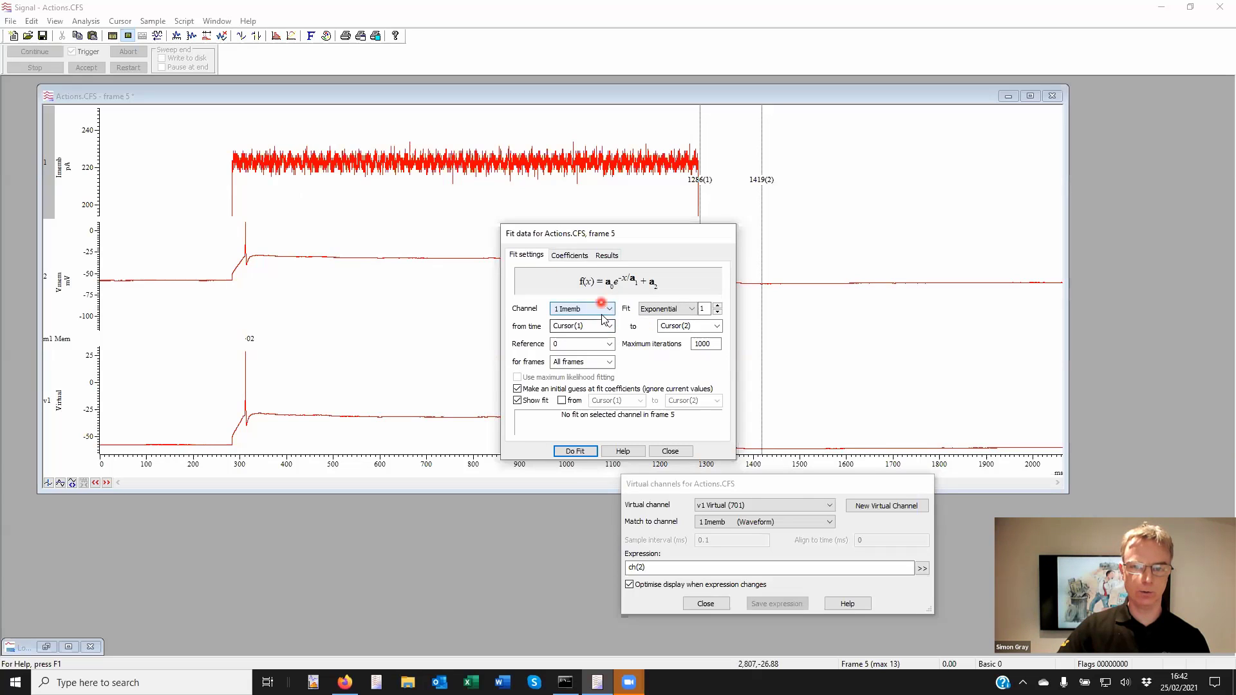
{"action": "left_click", "coordinate": [585, 329]}
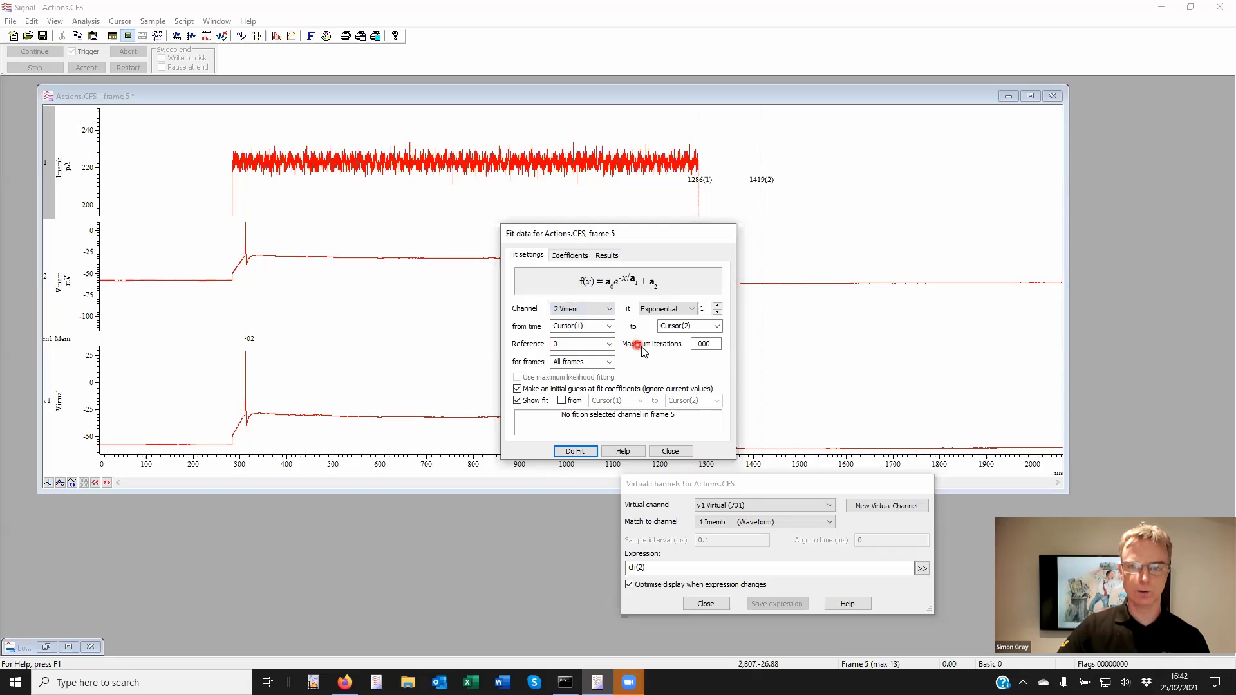
{"action": "left_click_drag", "start_coordinate": [540, 224], "coordinate": [436, 207]}
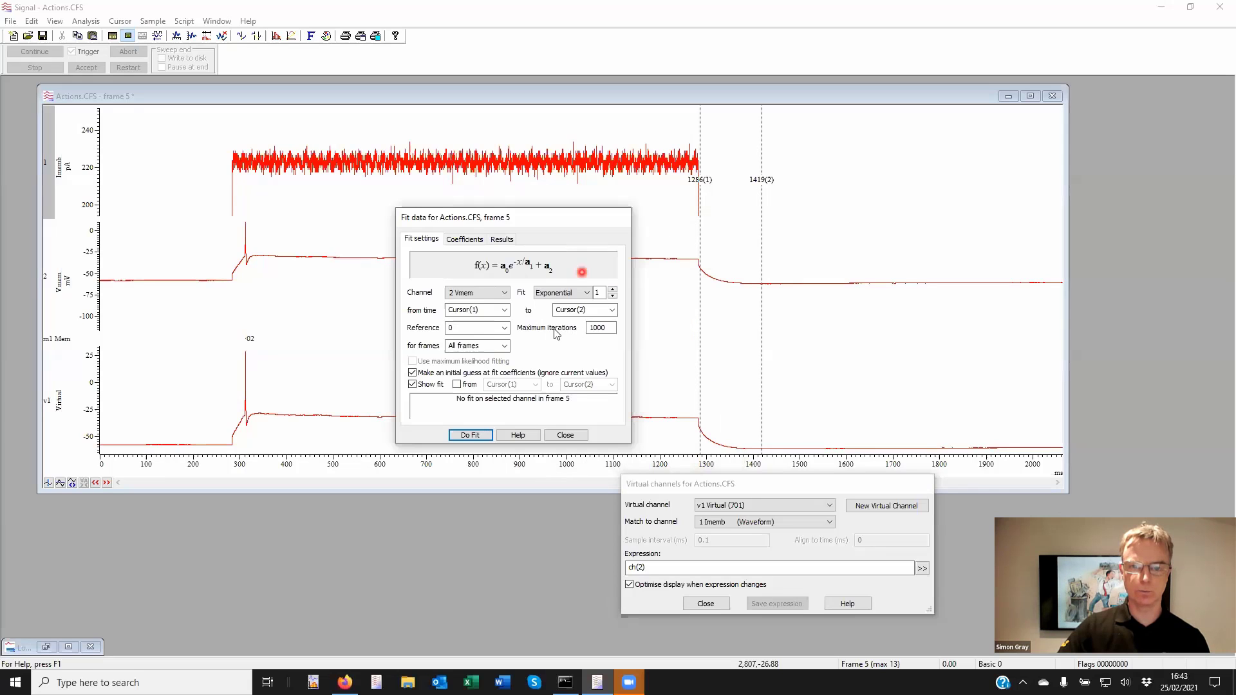
{"action": "left_click", "coordinate": [477, 437]}
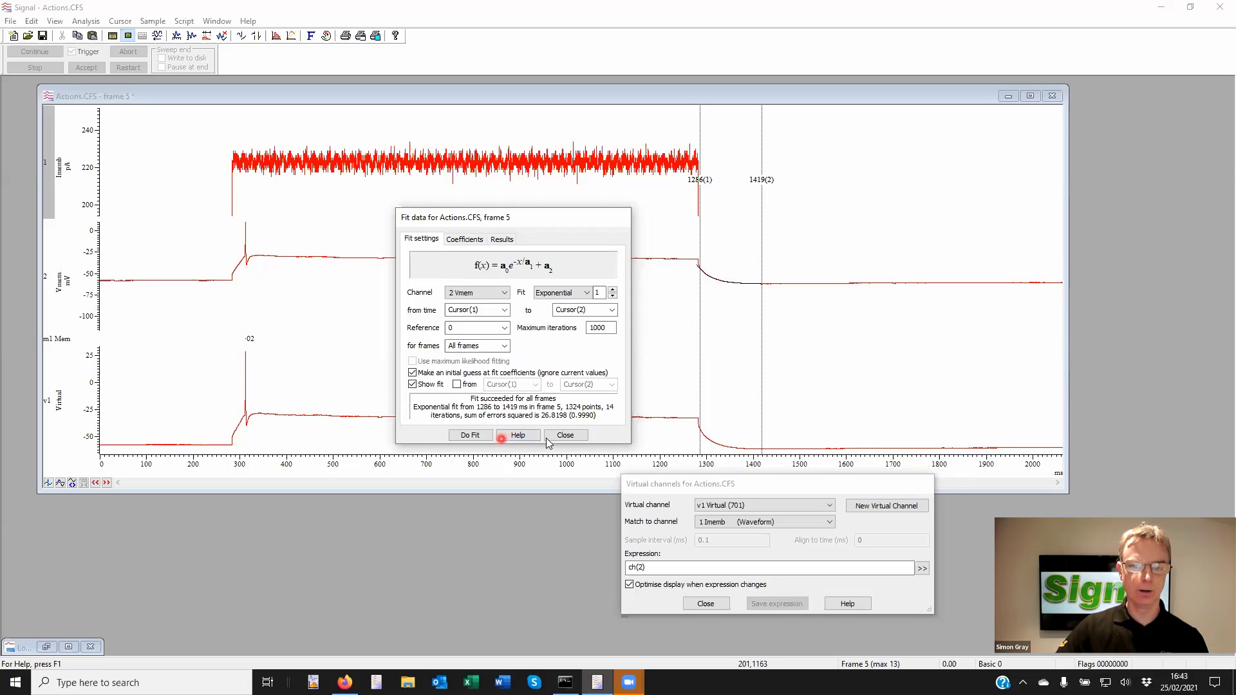
{"action": "left_click", "coordinate": [567, 436]}
{"action": "left_click", "coordinate": [476, 435]}
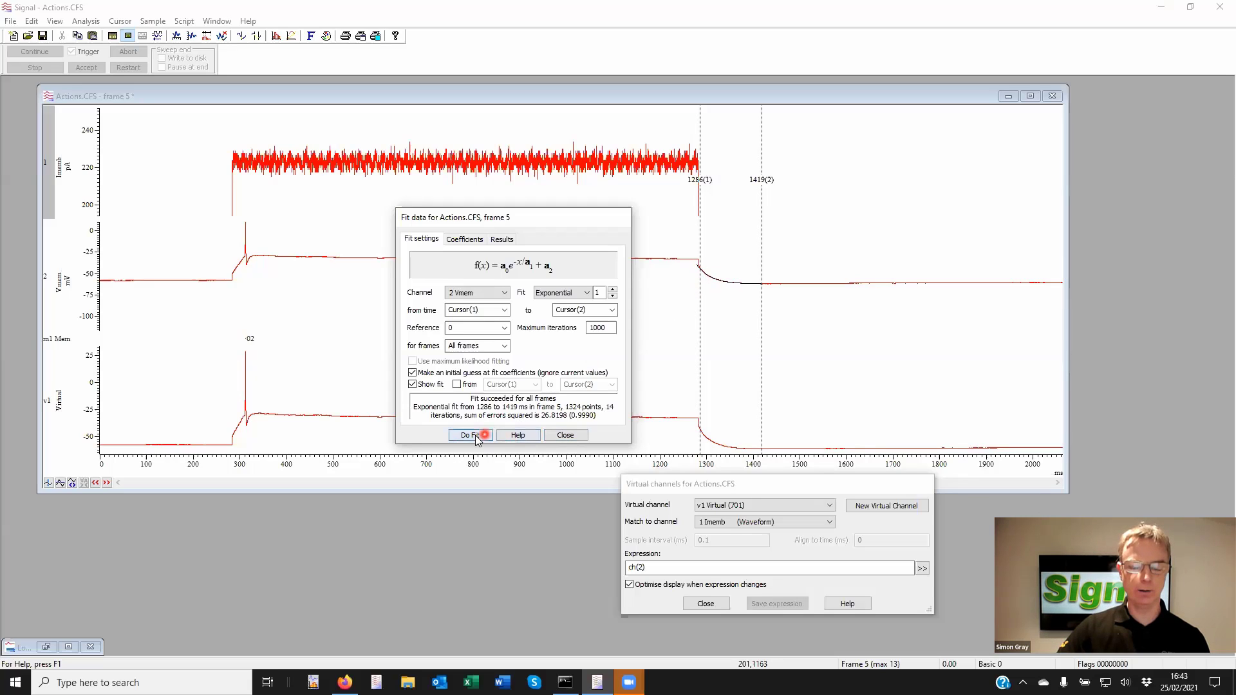
{"action": "left_click", "coordinate": [565, 437]}
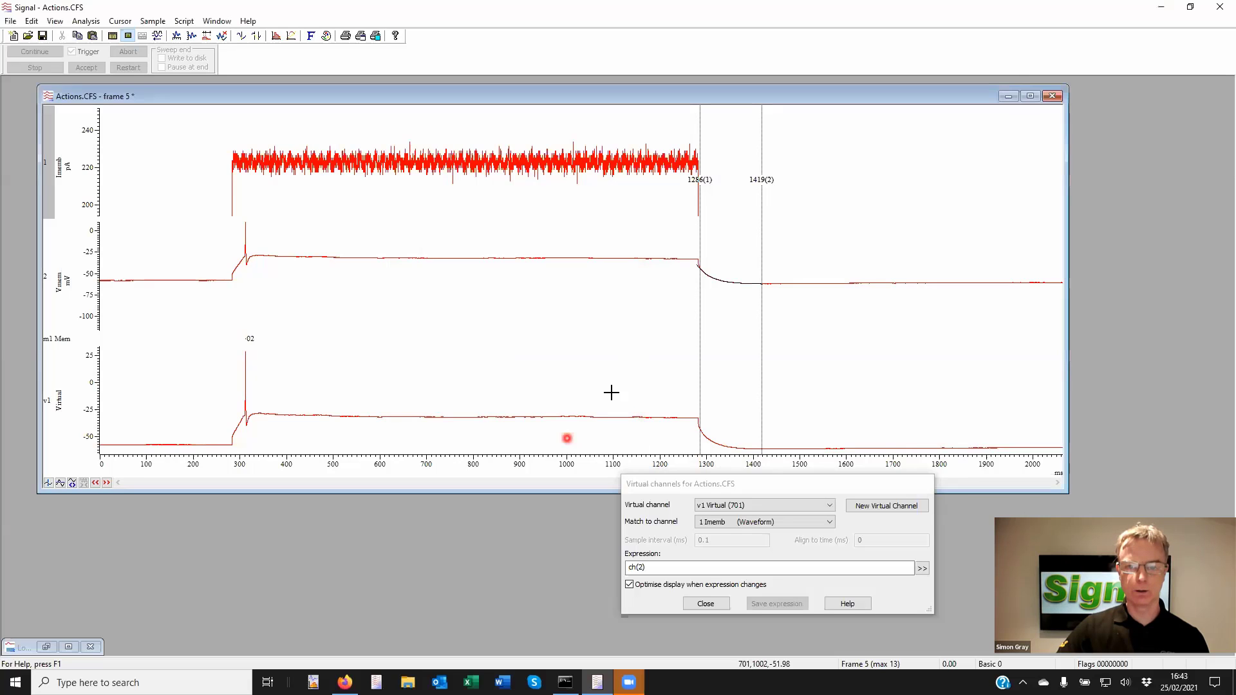
Copy the channel 2 fit for virtual channel use and subtract it from ch(2) in the v1 expression.
{"action": "right_click", "coordinate": [714, 276]}
{"action": "mouse_move", "coordinate": [761, 291]}
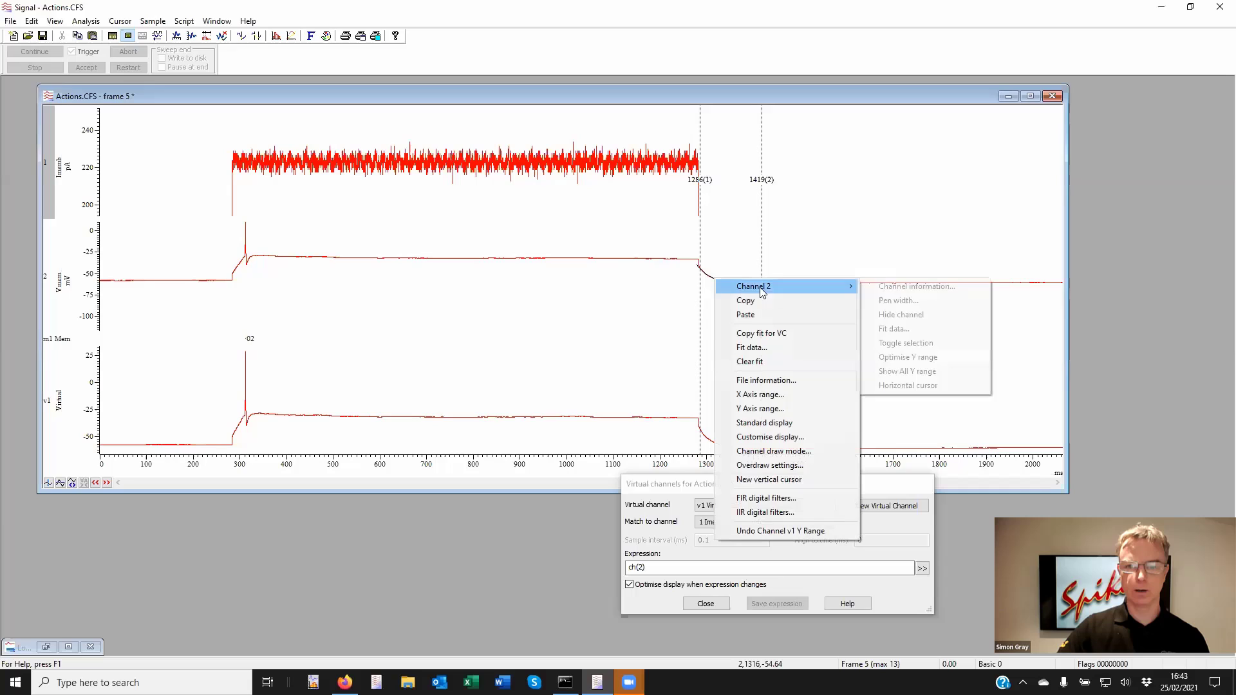
{"action": "left_click", "coordinate": [775, 331]}
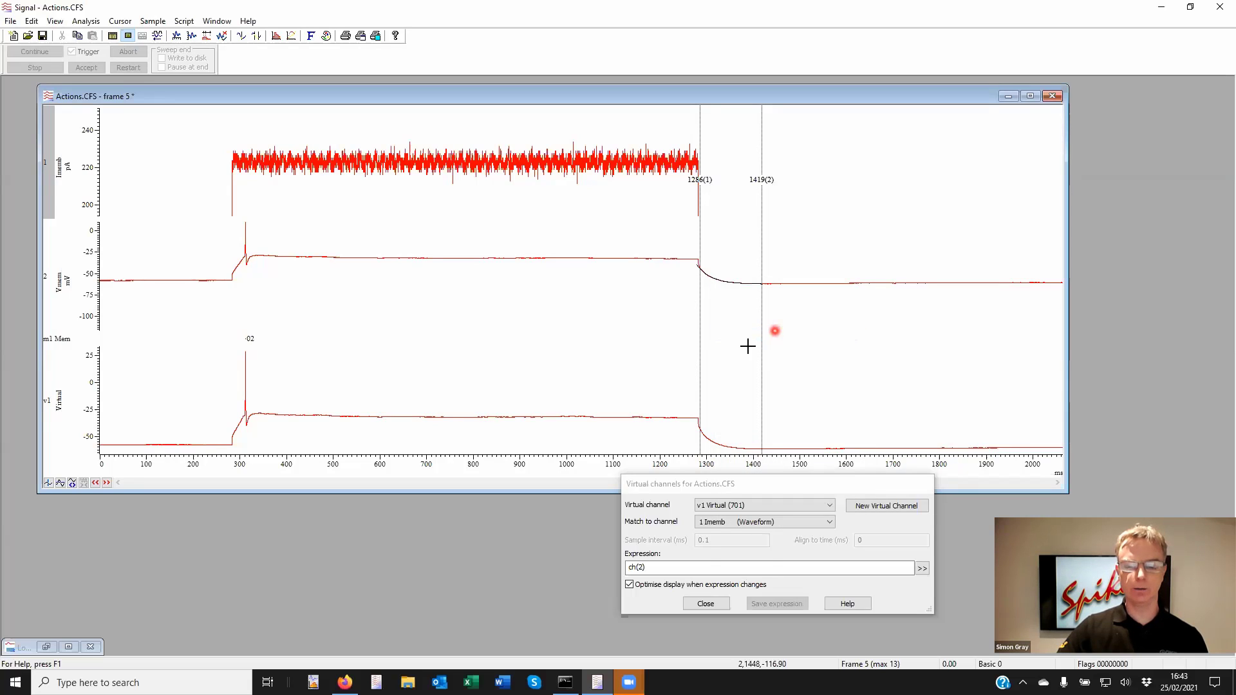
{"action": "left_click", "coordinate": [693, 521]}
{"action": "left_click", "coordinate": [670, 567]}
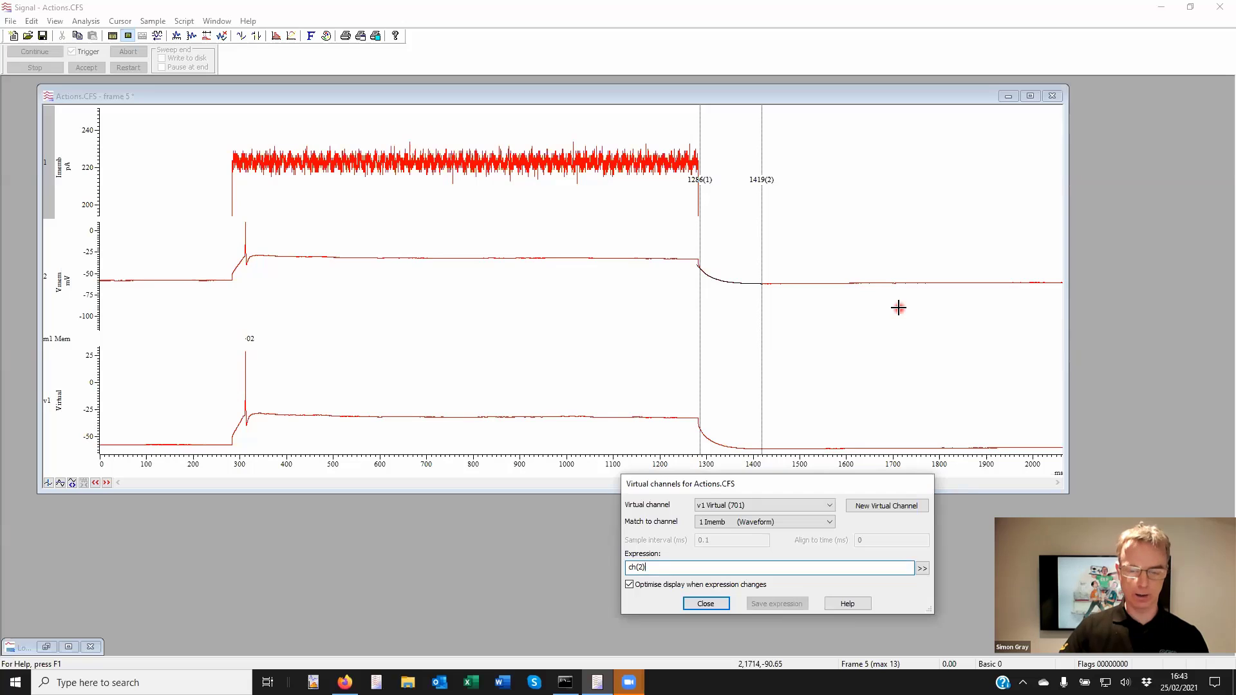
{"action": "type", "text": "-("}
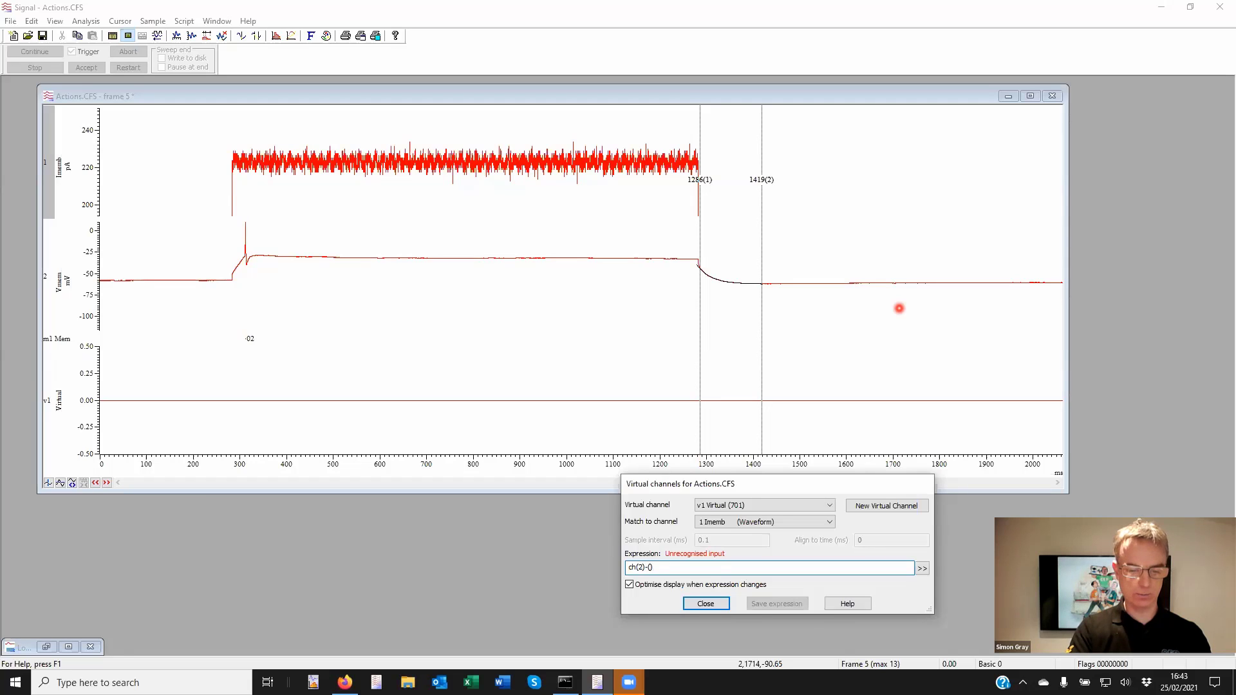
{"action": "key", "text": "ctrl+v"}
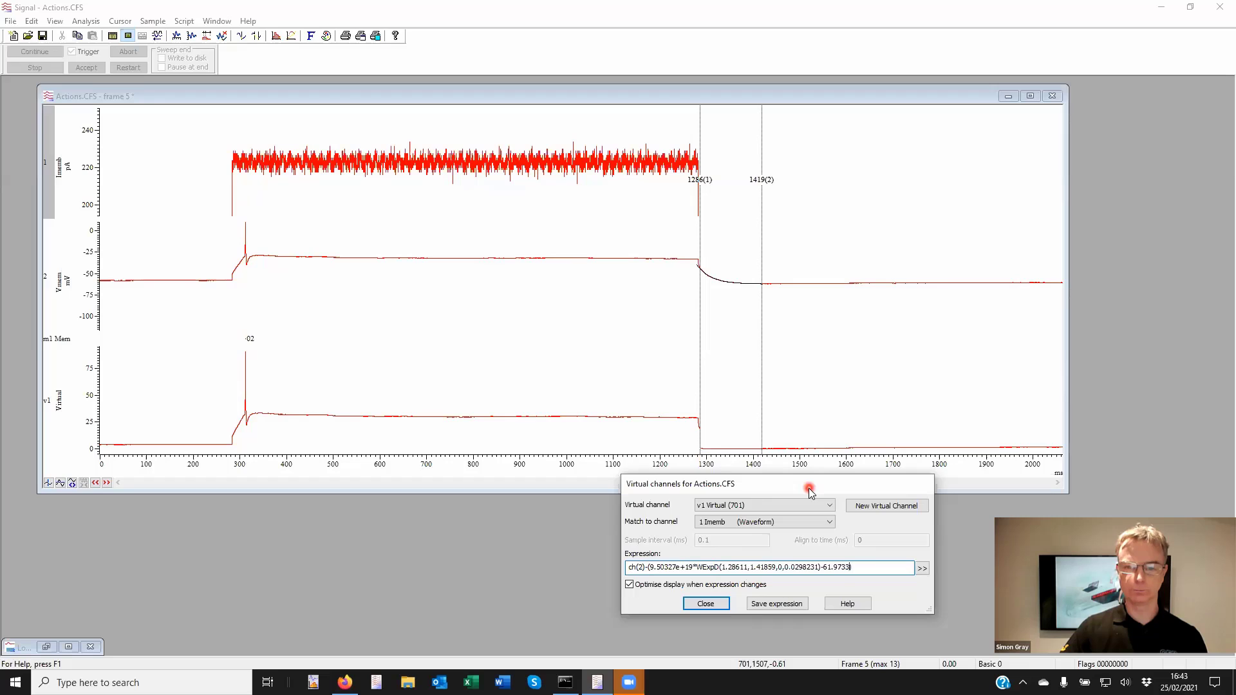
Move the virtual channels window over the traces and clear the whole v1 expression.
{"action": "left_click_drag", "start_coordinate": [810, 493], "coordinate": [905, 516]}
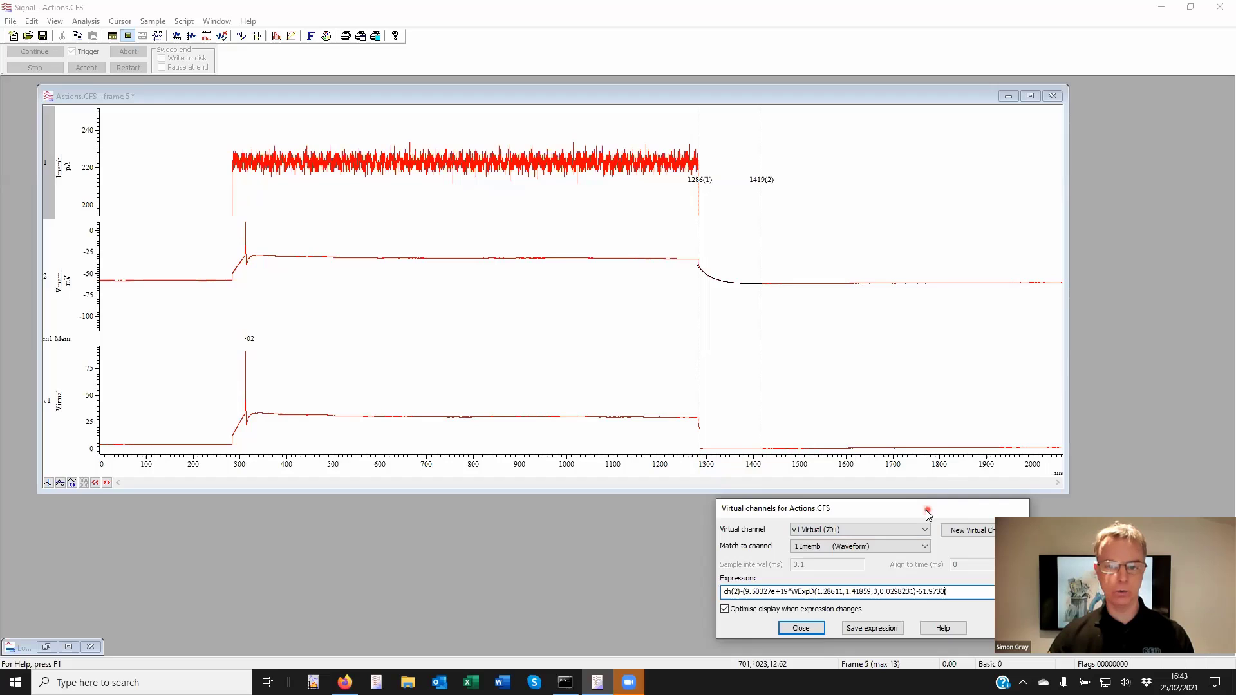
{"action": "left_click_drag", "start_coordinate": [927, 514], "coordinate": [818, 204]}
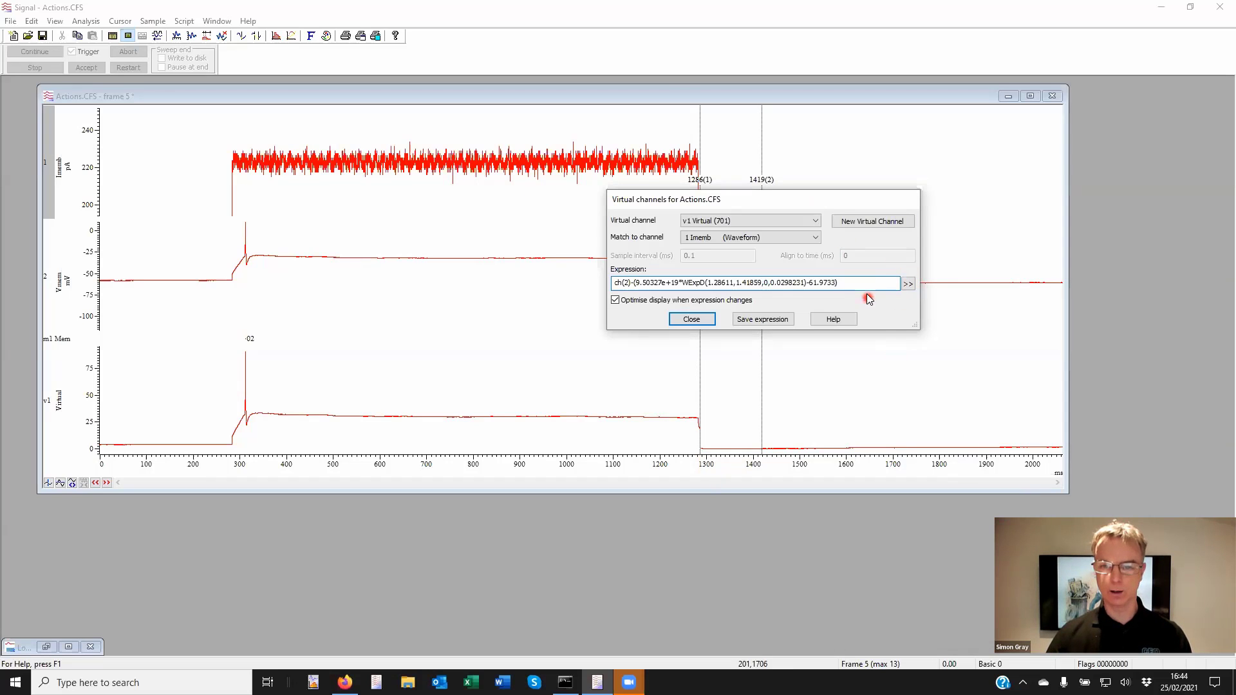
{"action": "left_click_drag", "start_coordinate": [861, 283], "coordinate": [526, 291]}
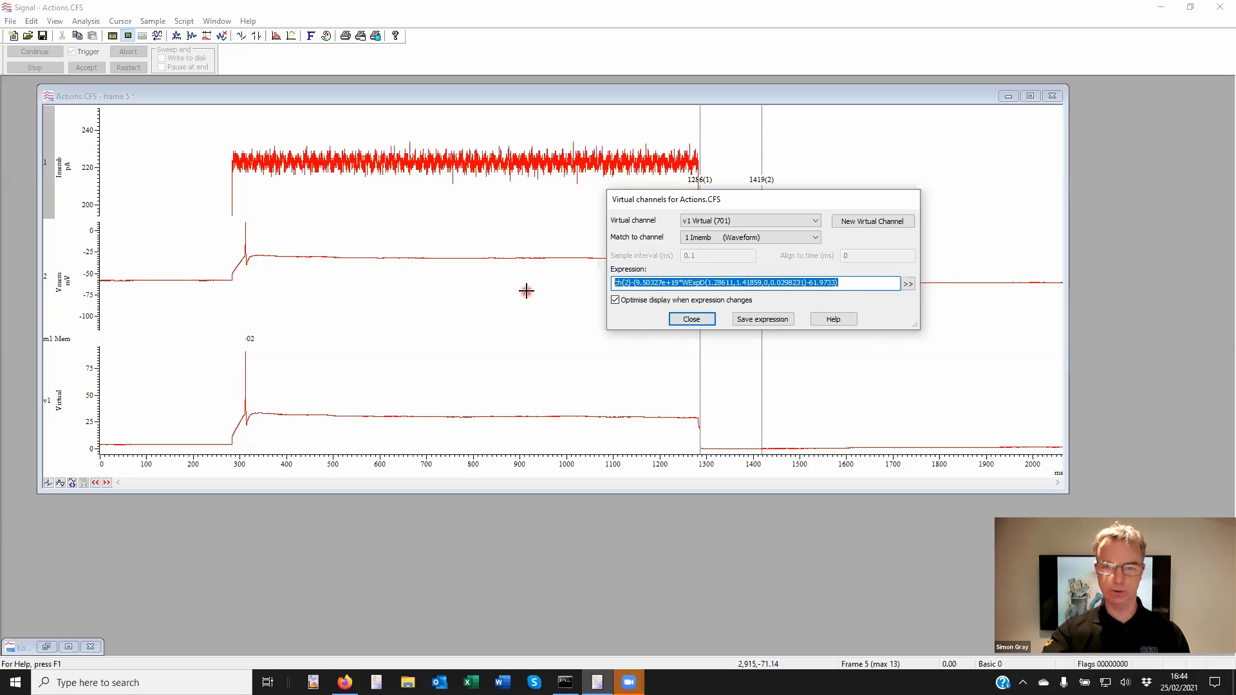
{"action": "key", "text": "Delete"}
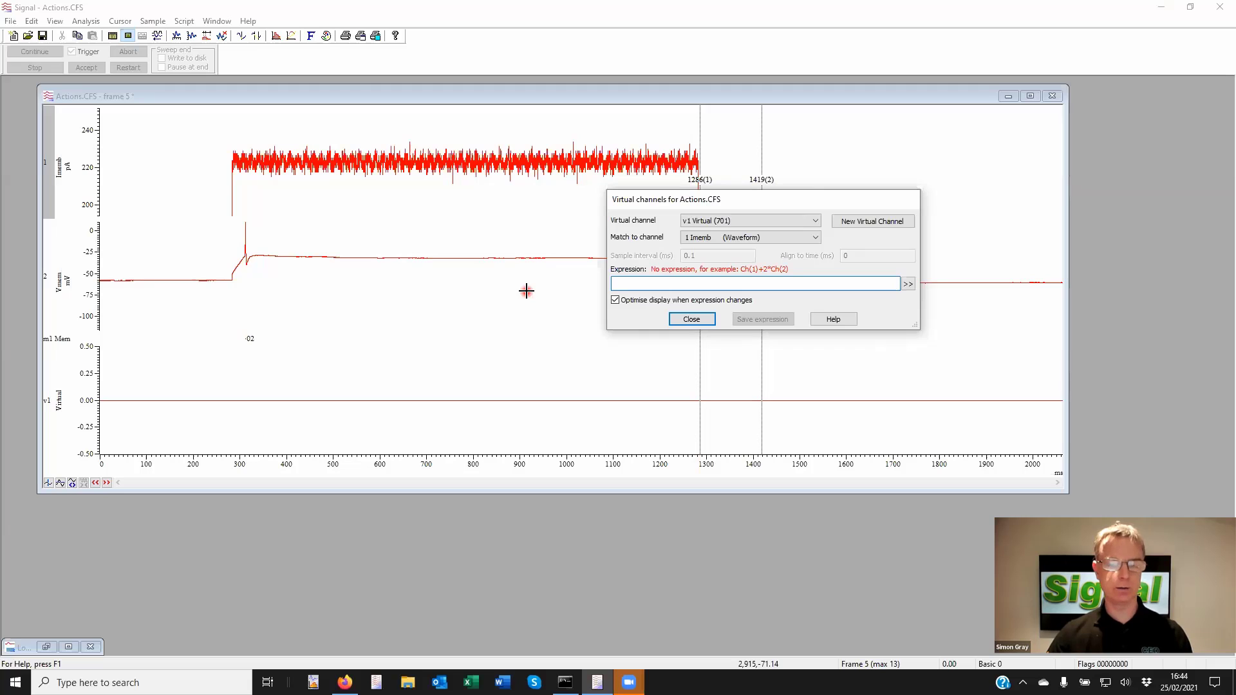
Generate a sinusoid waveform for v1 at 20 cycles per second, rising through zero at 0.0 ms.
{"action": "left_click", "coordinate": [907, 284]}
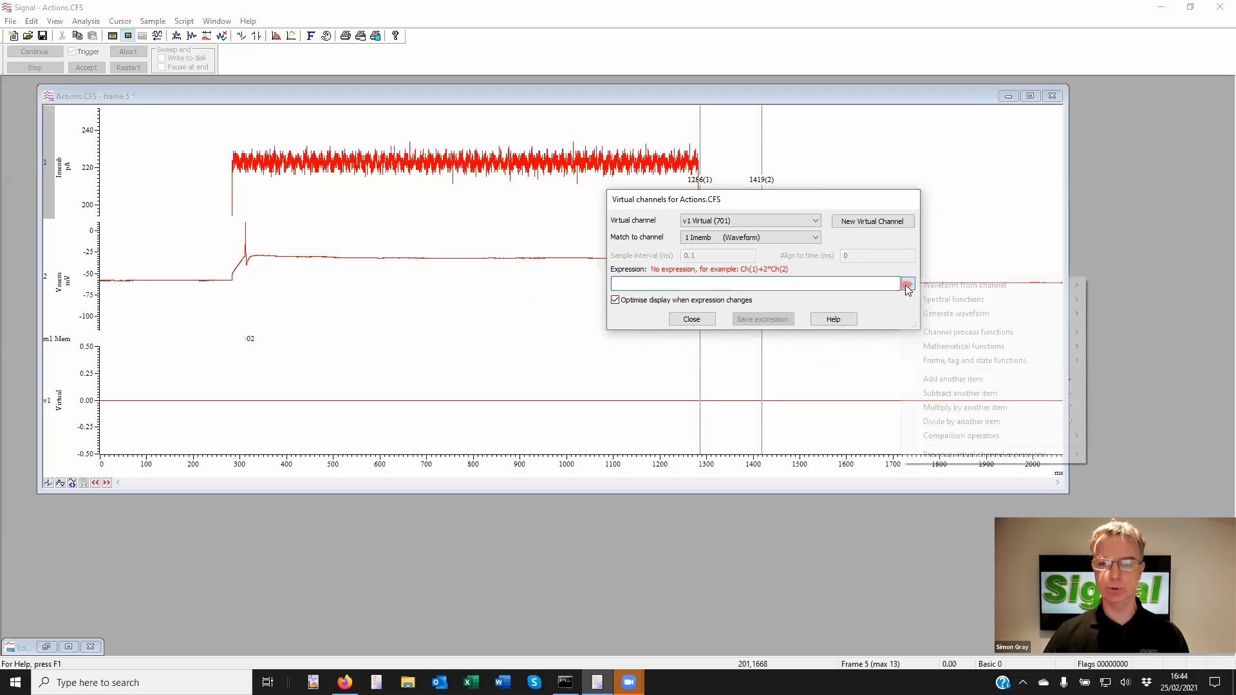
{"action": "mouse_move", "coordinate": [908, 291]}
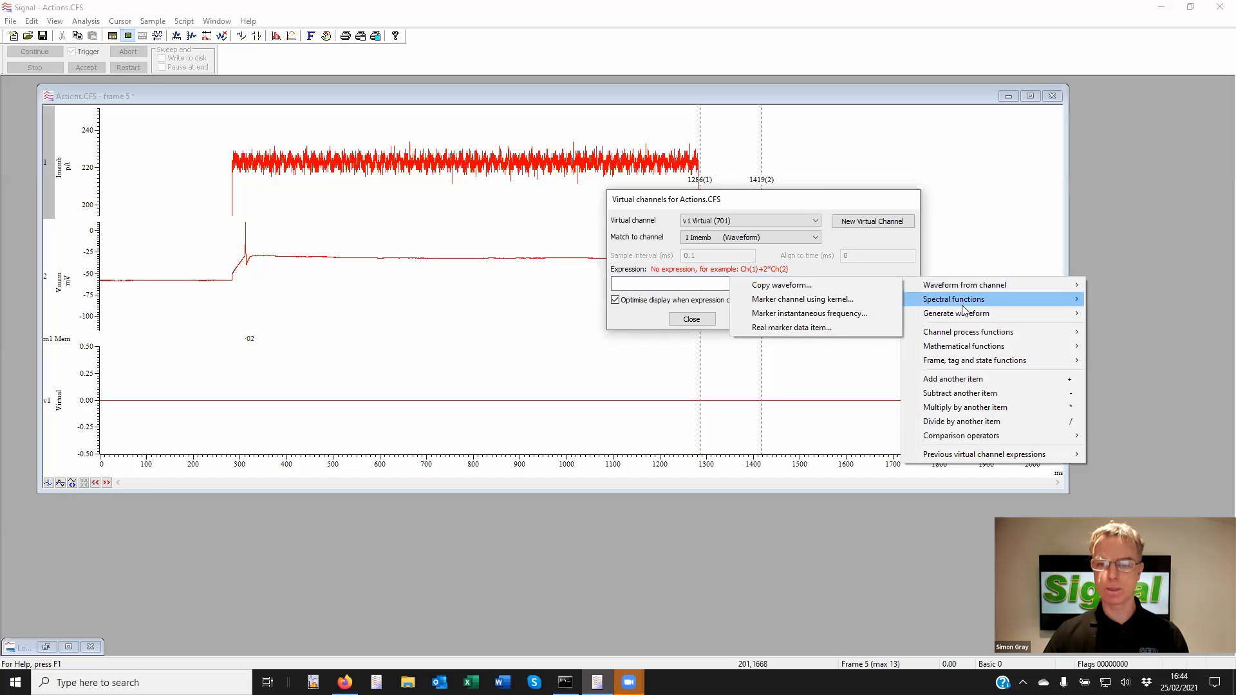
{"action": "mouse_move", "coordinate": [968, 319]}
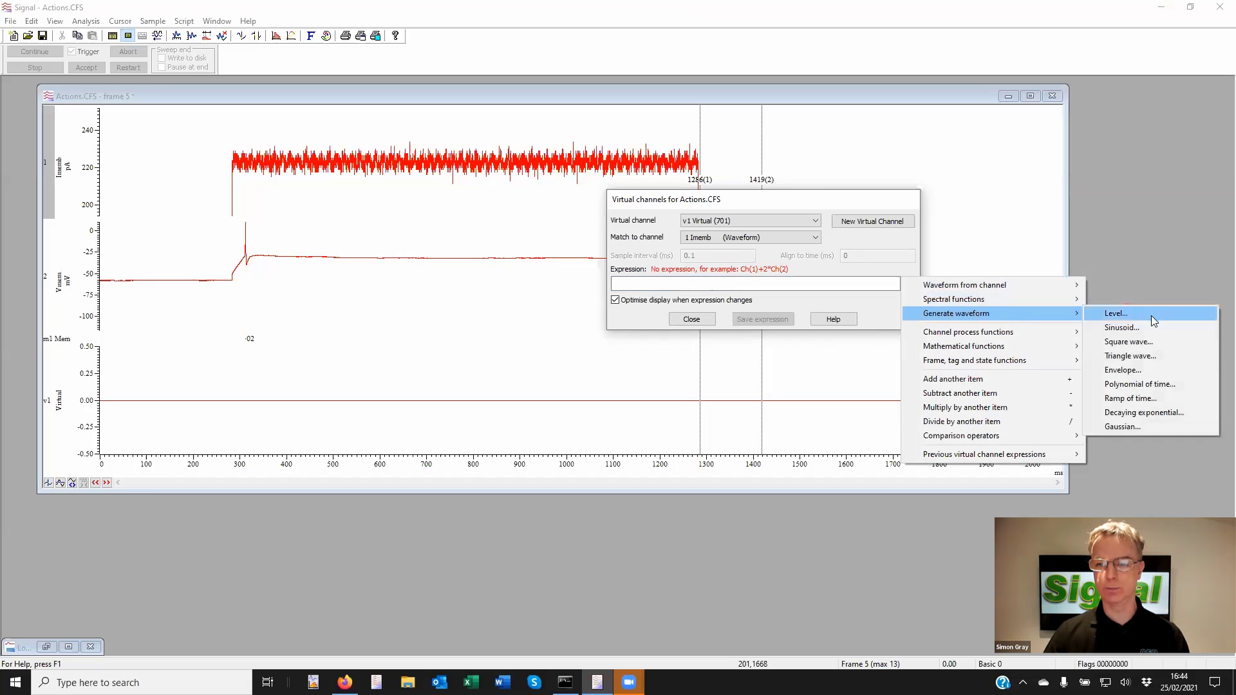
{"action": "left_click", "coordinate": [1120, 328]}
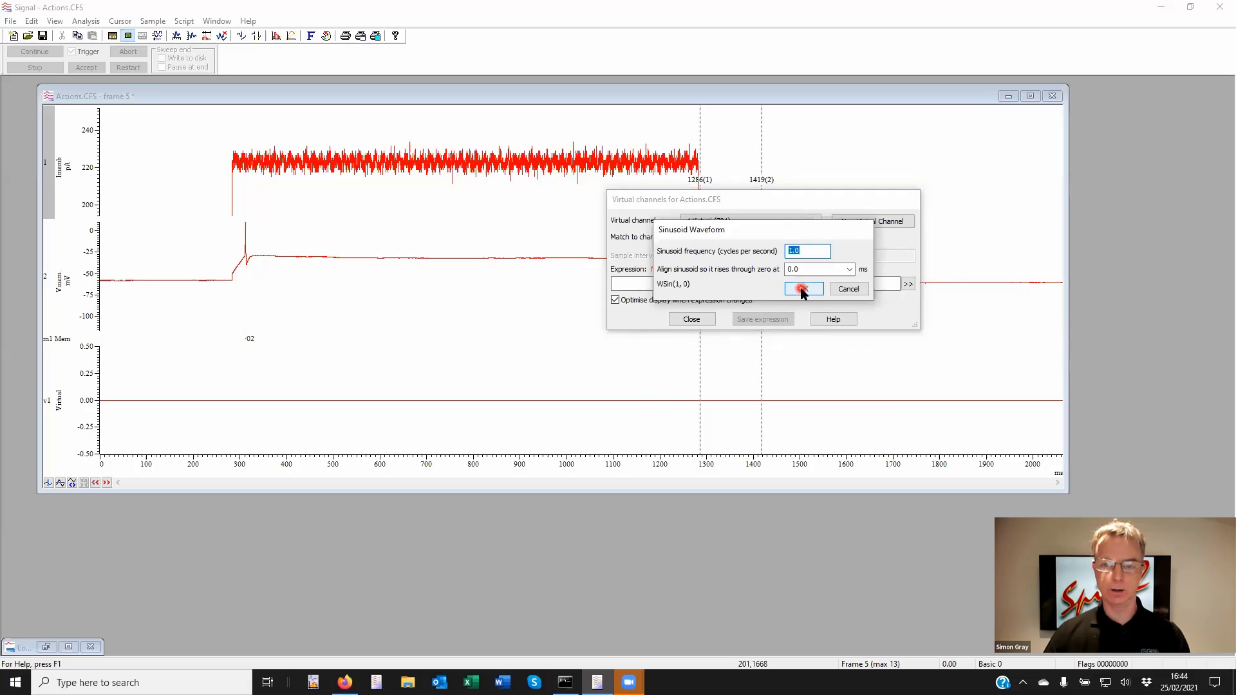
{"action": "left_click_drag", "start_coordinate": [805, 286], "coordinate": [805, 251]}
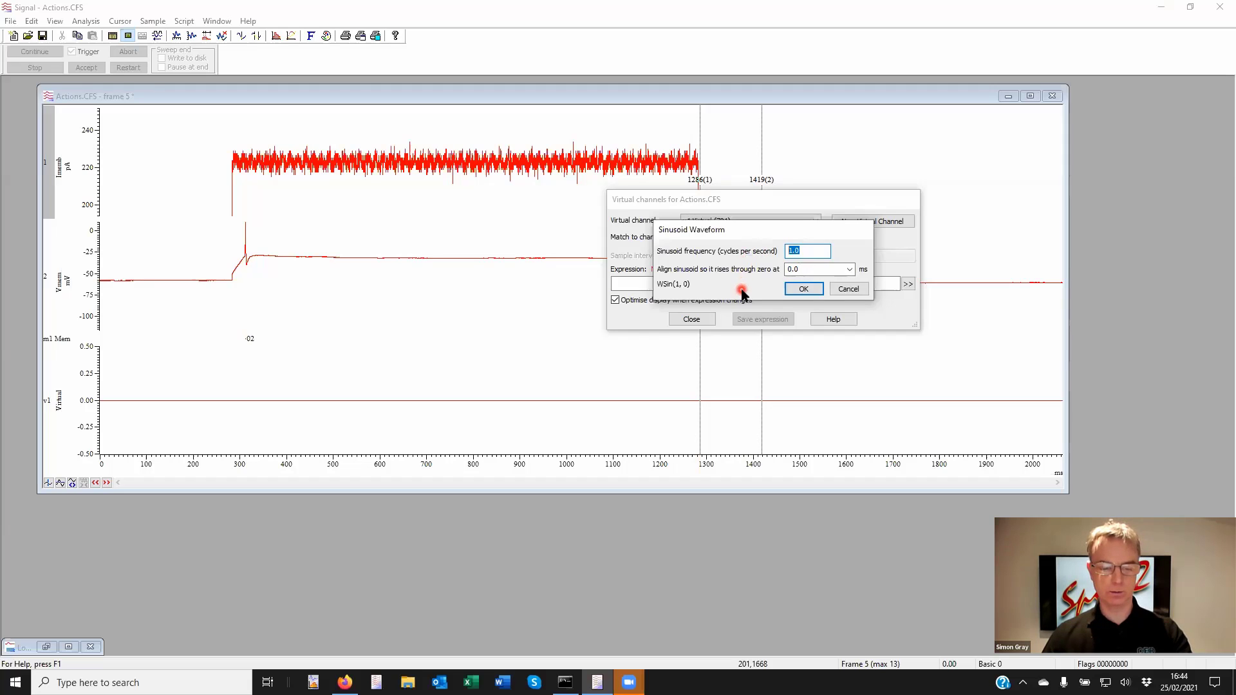
{"action": "type", "text": "20"}
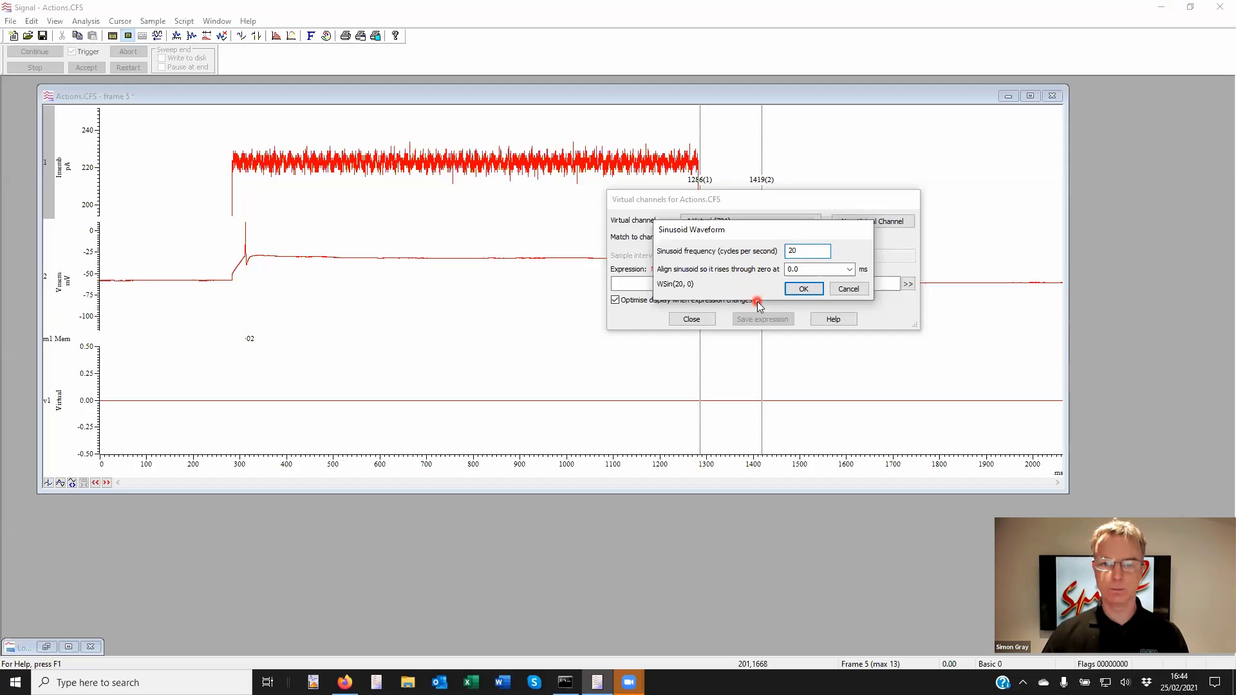
{"action": "left_click", "coordinate": [804, 288]}
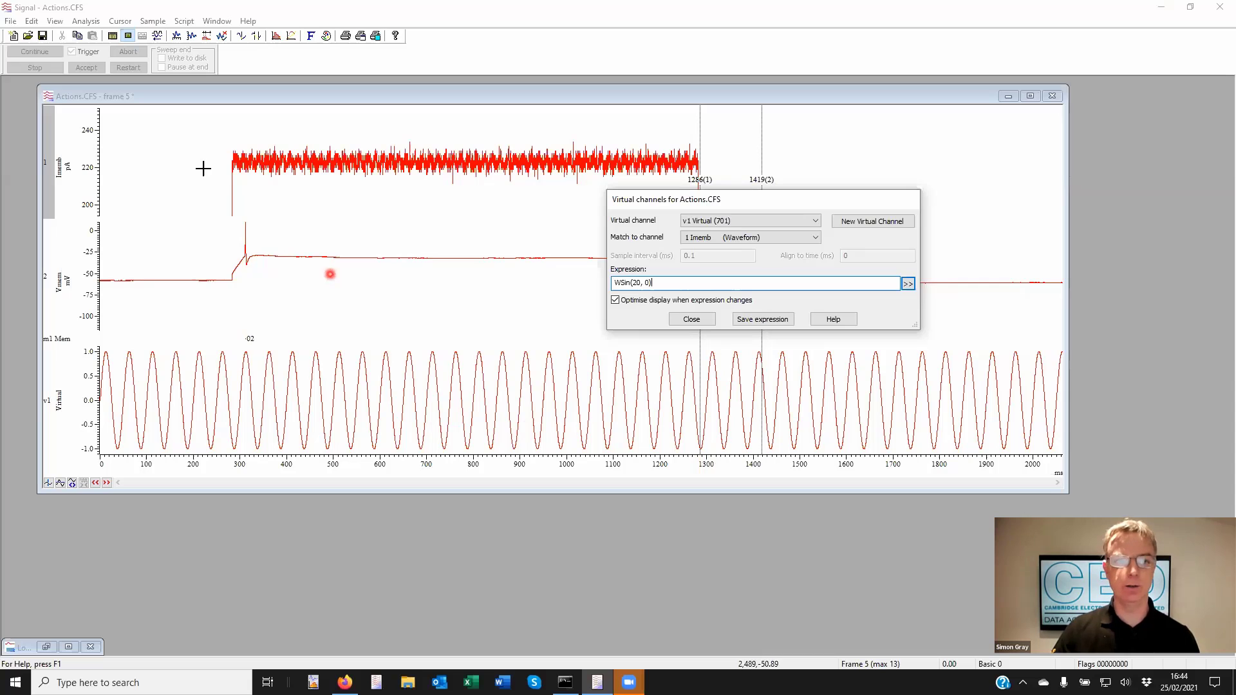
Multiply the v1 sinusoid by a generated envelope with rise time 100, hold time 1000 and fall time 1.0 ms, starting at 0.0.
{"action": "left_click", "coordinate": [655, 283]}
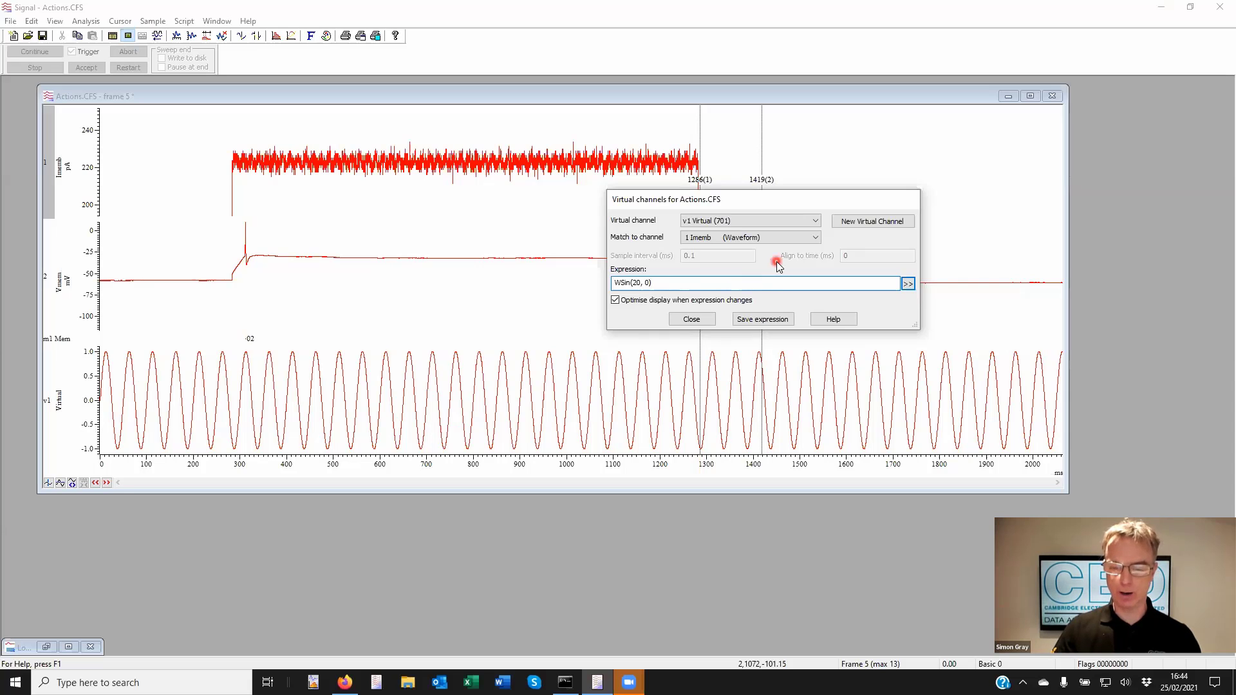
{"action": "type", "text": "*"}
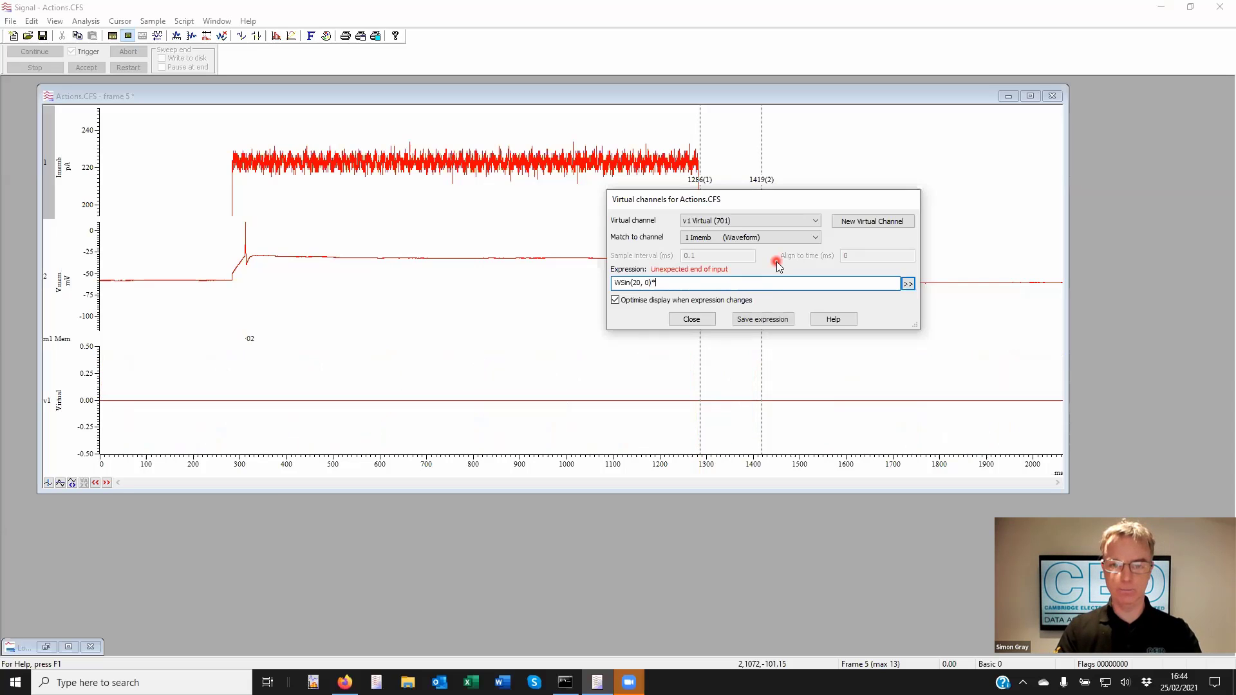
{"action": "left_click", "coordinate": [911, 284]}
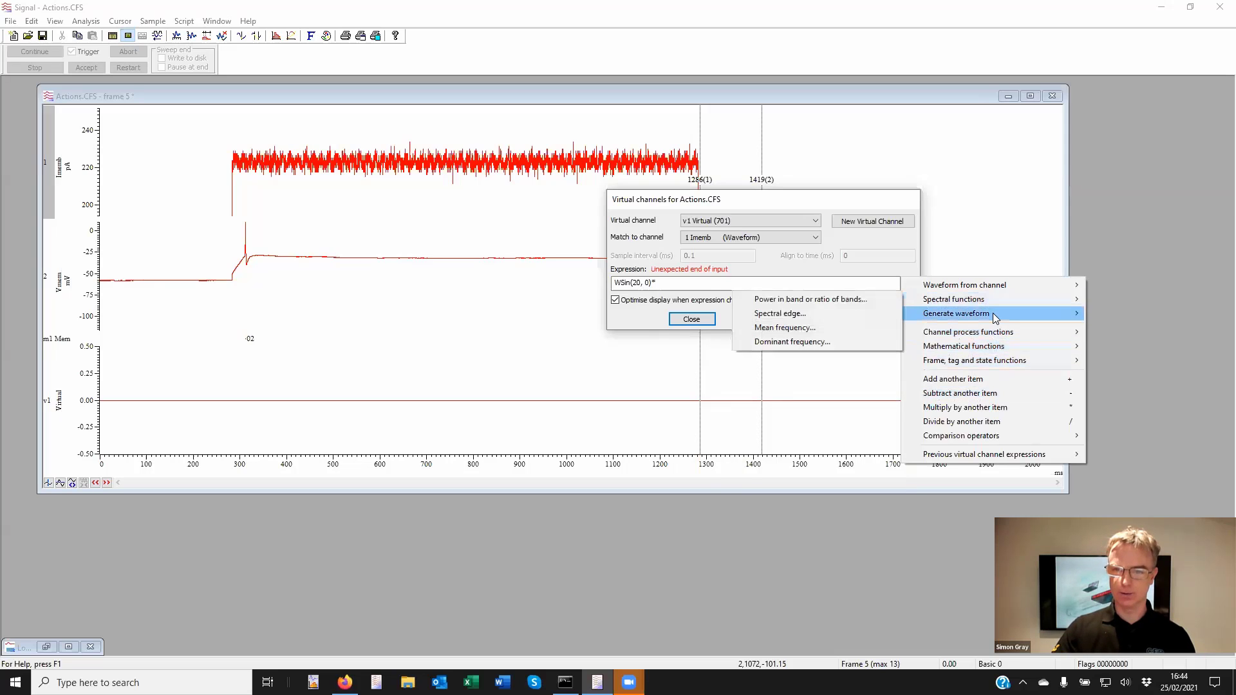
{"action": "mouse_move", "coordinate": [995, 318]}
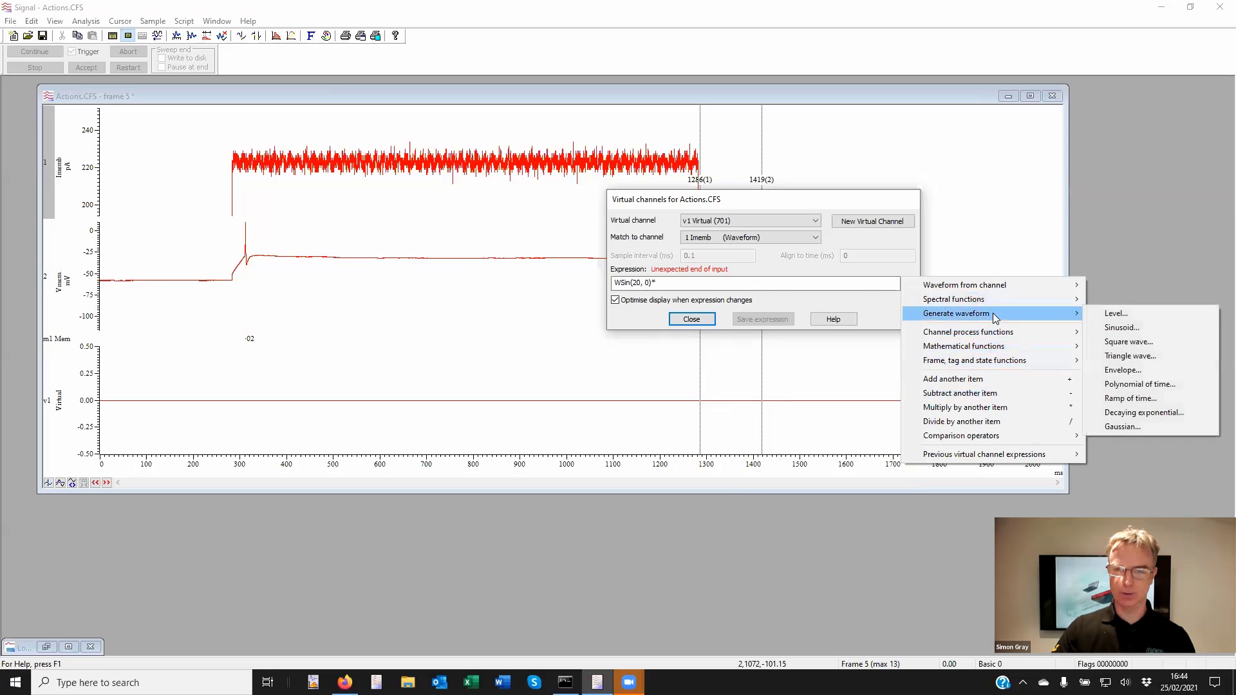
{"action": "left_click", "coordinate": [1124, 372]}
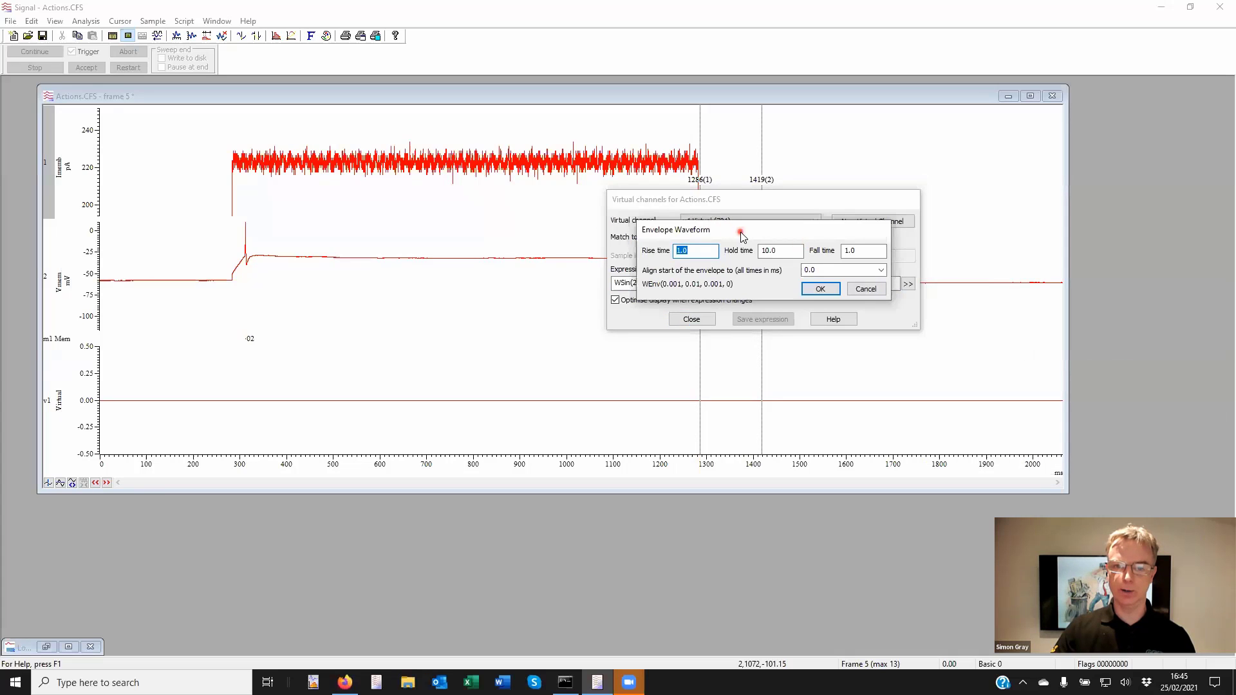
{"action": "left_click_drag", "start_coordinate": [741, 237], "coordinate": [785, 335]}
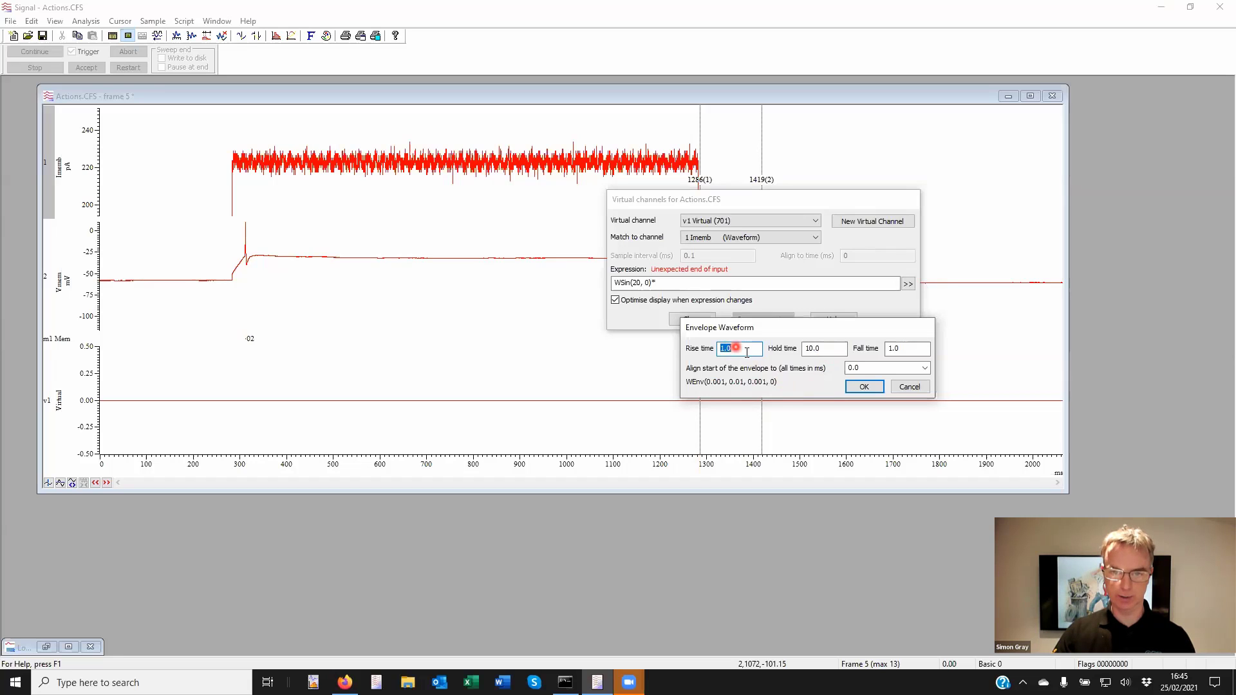
{"action": "left_click_drag", "start_coordinate": [727, 349], "coordinate": [739, 352]}
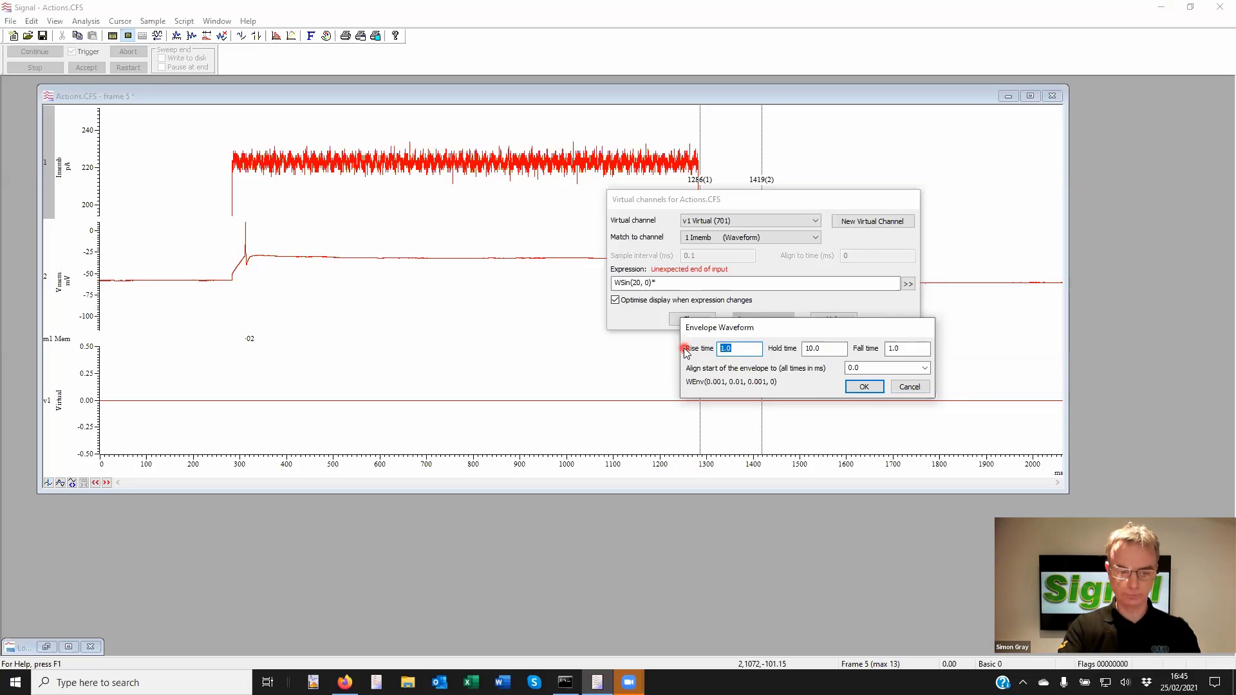
{"action": "type", "text": "100"}
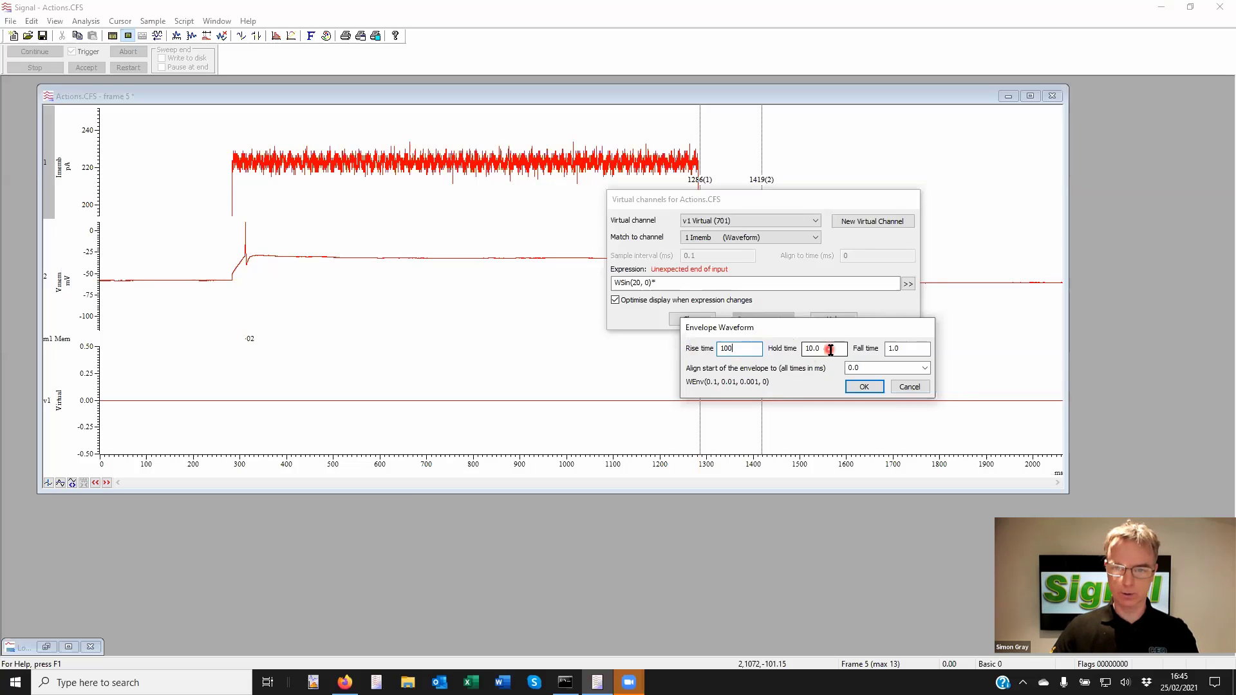
{"action": "left_click_drag", "start_coordinate": [831, 349], "coordinate": [813, 354]}
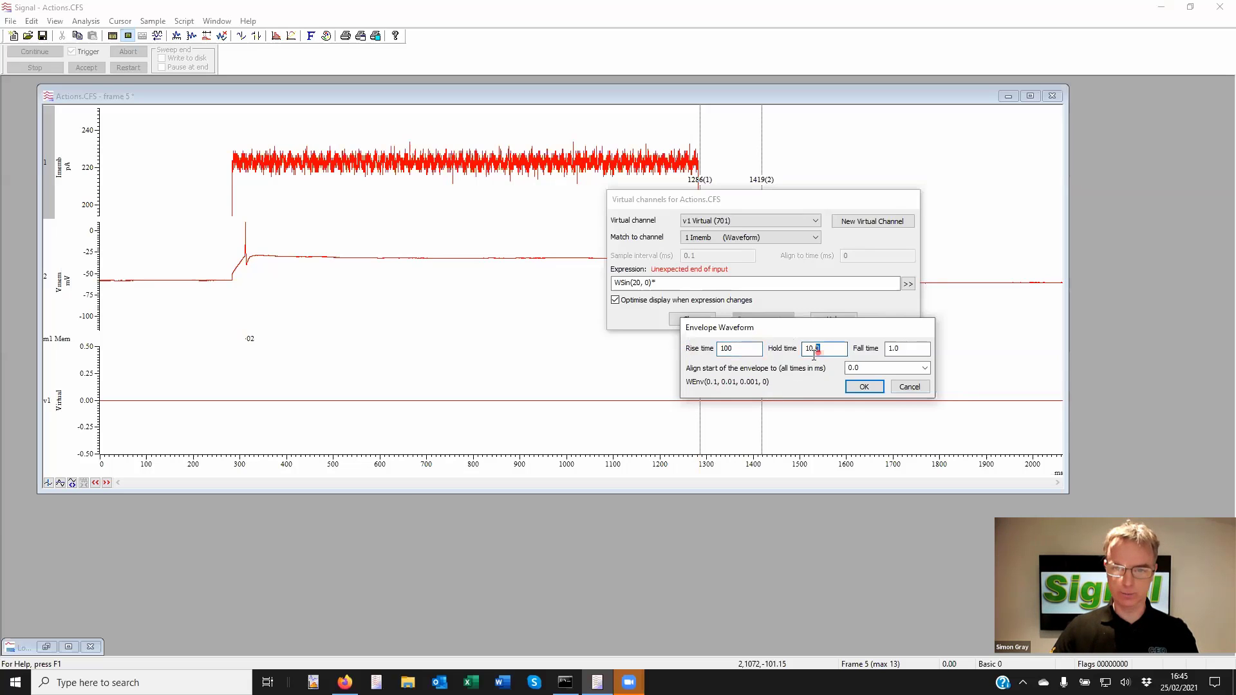
{"action": "type", "text": "0"}
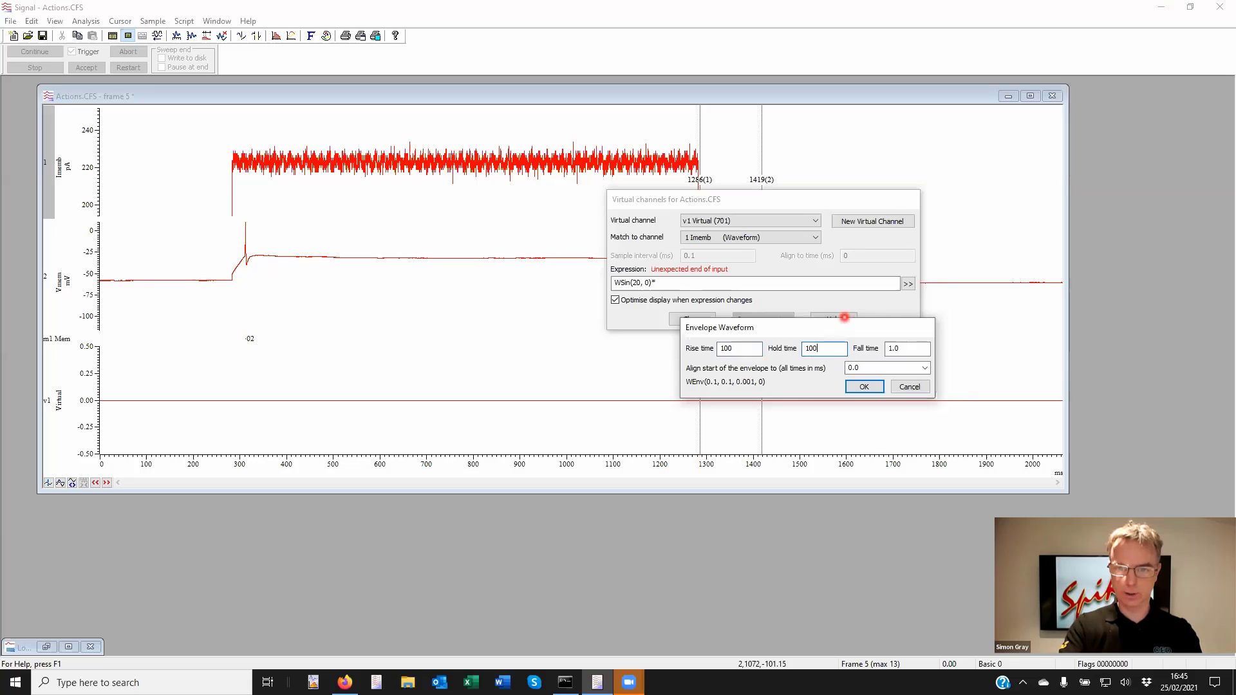
{"action": "type", "text": "0"}
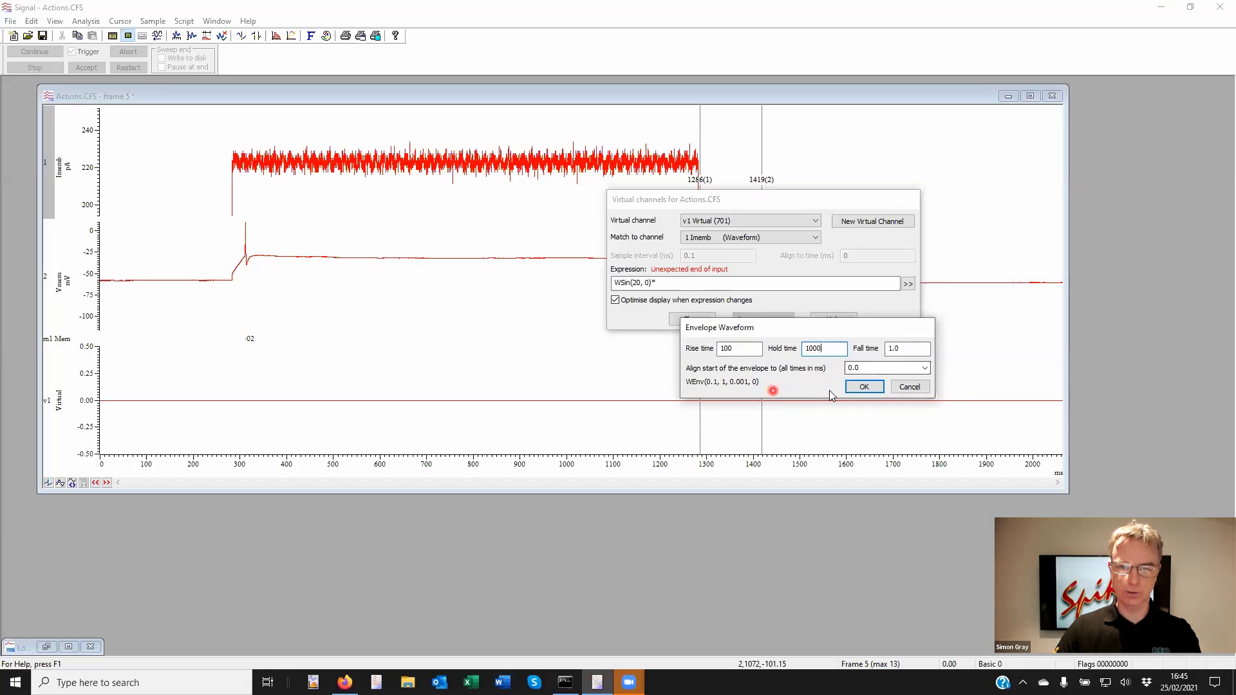
{"action": "left_click", "coordinate": [865, 387]}
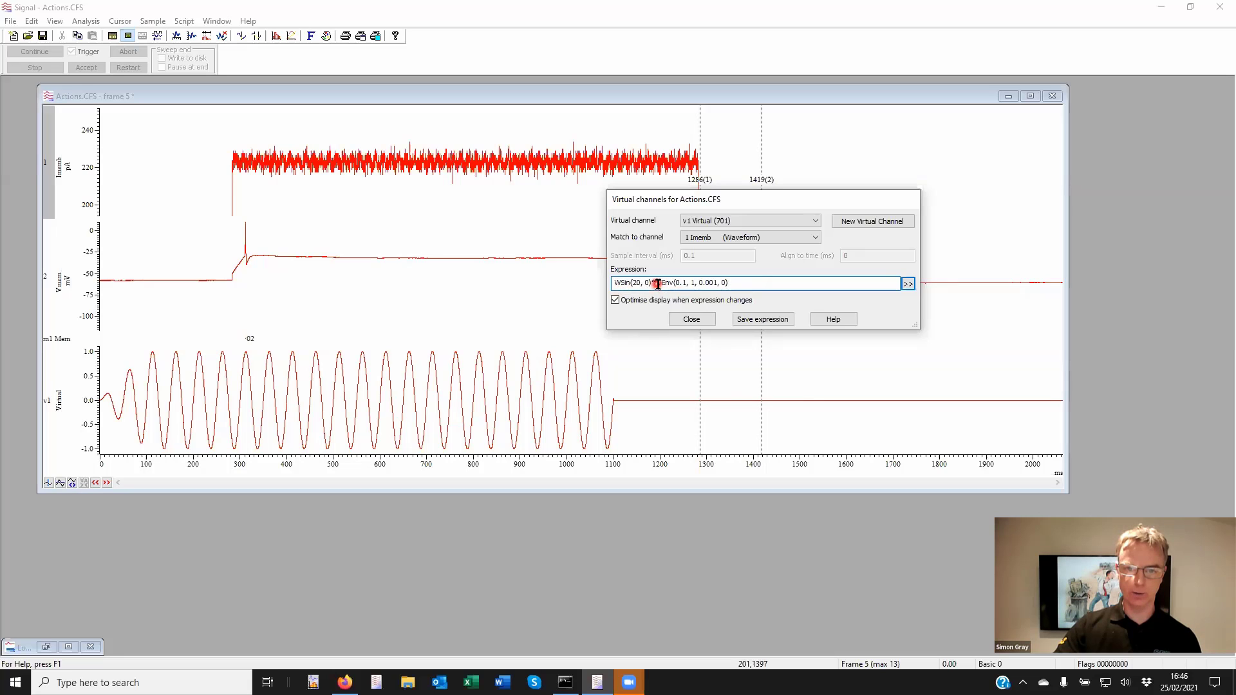
Replace the envelope factor in the v1 expression with (1-tag()), giving WSin(20, 0)*(1-tag()).
{"action": "left_click_drag", "start_coordinate": [656, 284], "coordinate": [743, 287]}
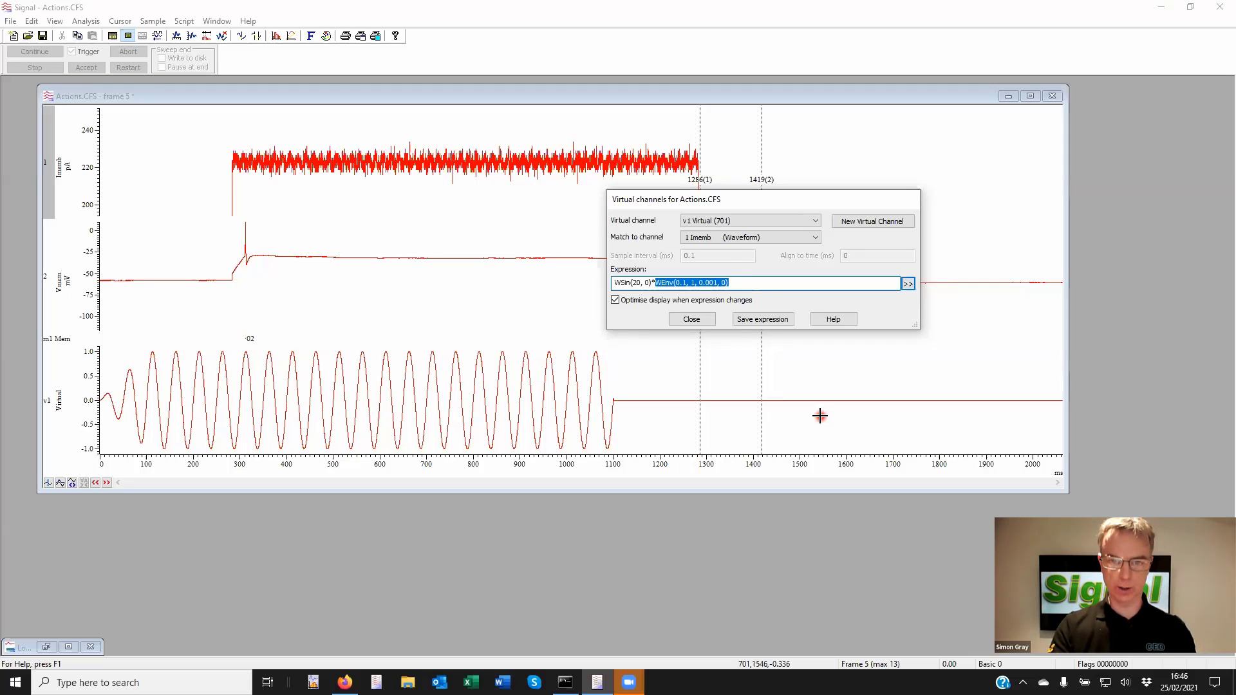
{"action": "key", "text": "Delete"}
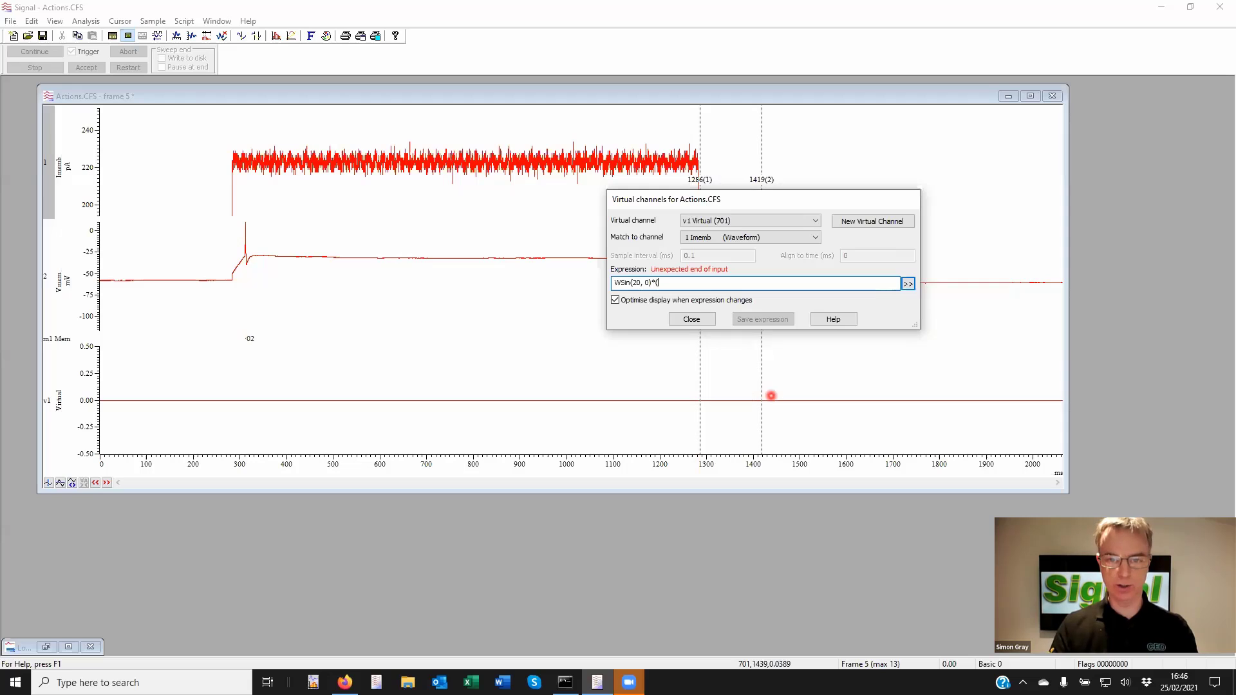
{"action": "type", "text": "1-"}
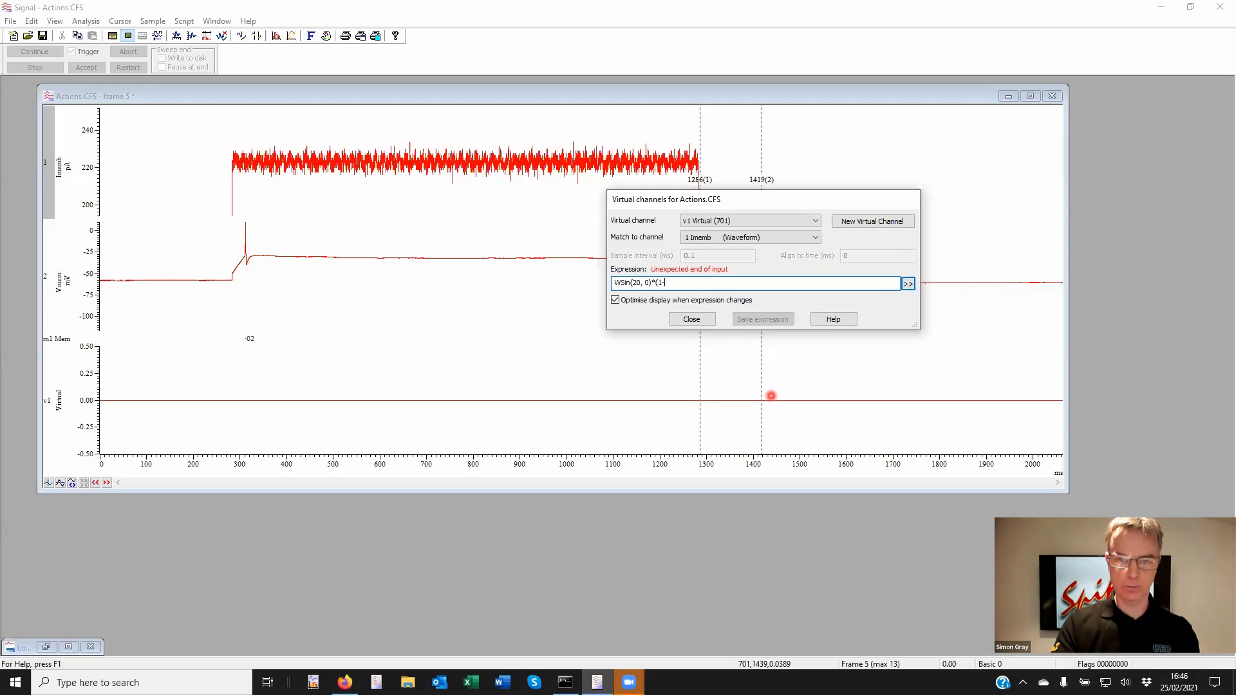
{"action": "type", "text": "ta"}
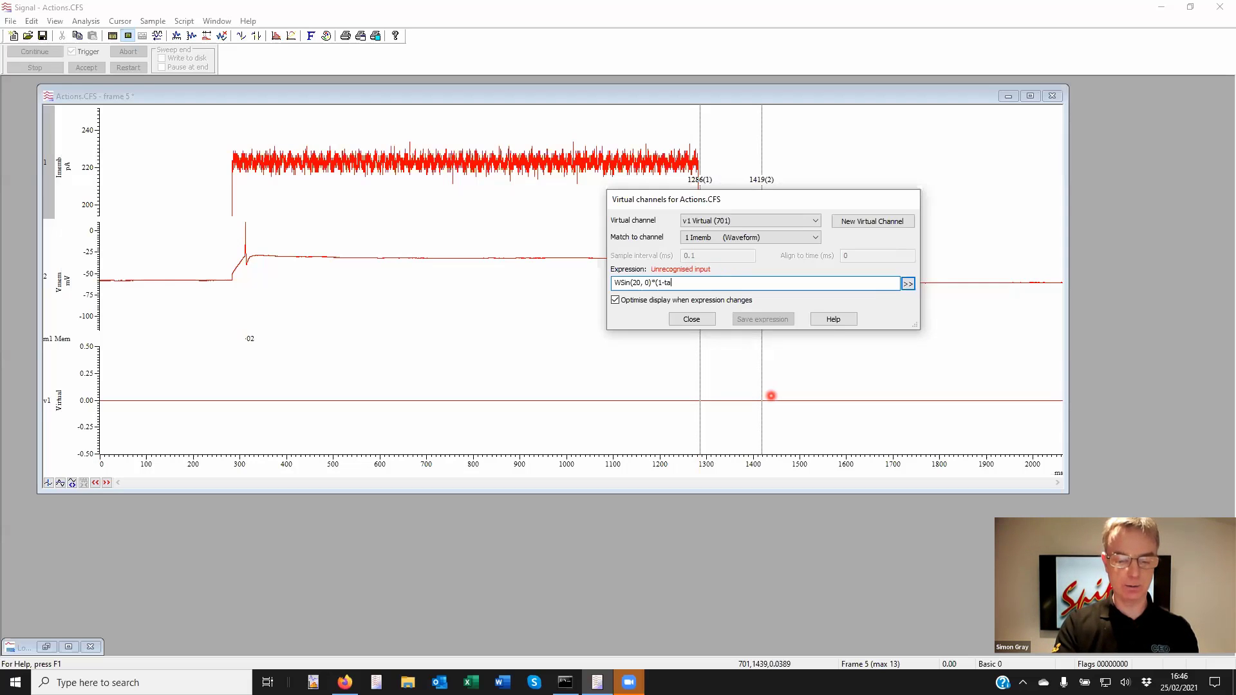
{"action": "type", "text": "g()"}
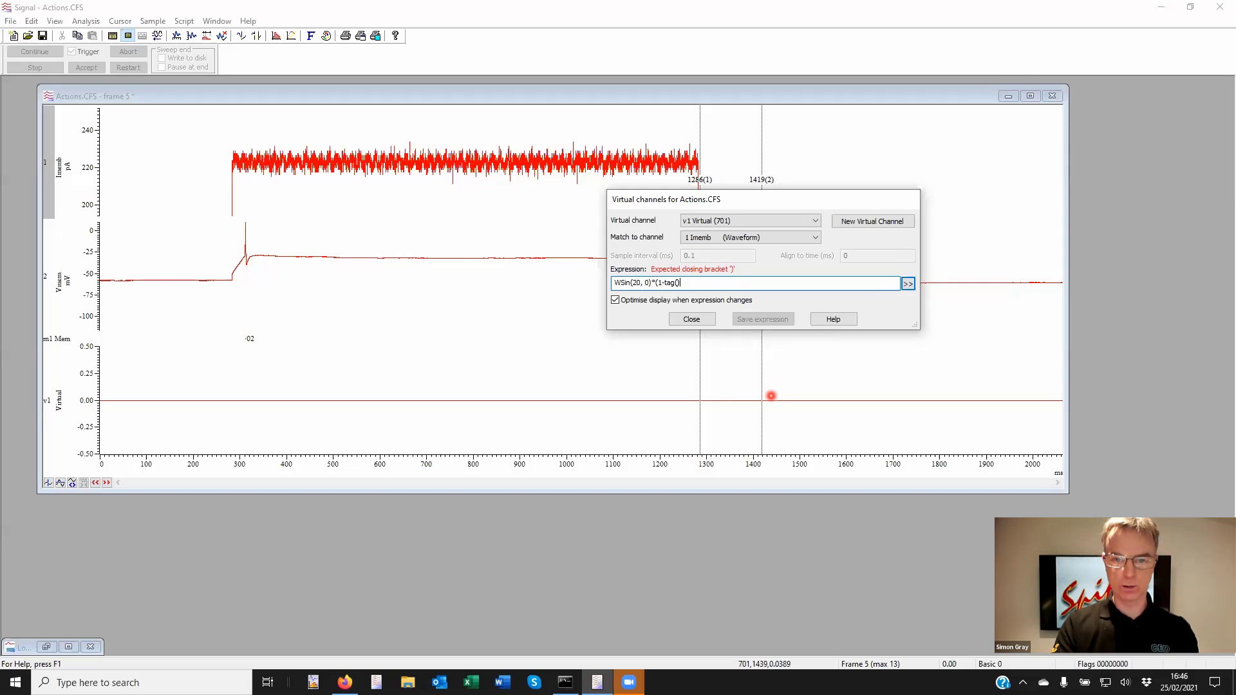
{"action": "type", "text": ")"}
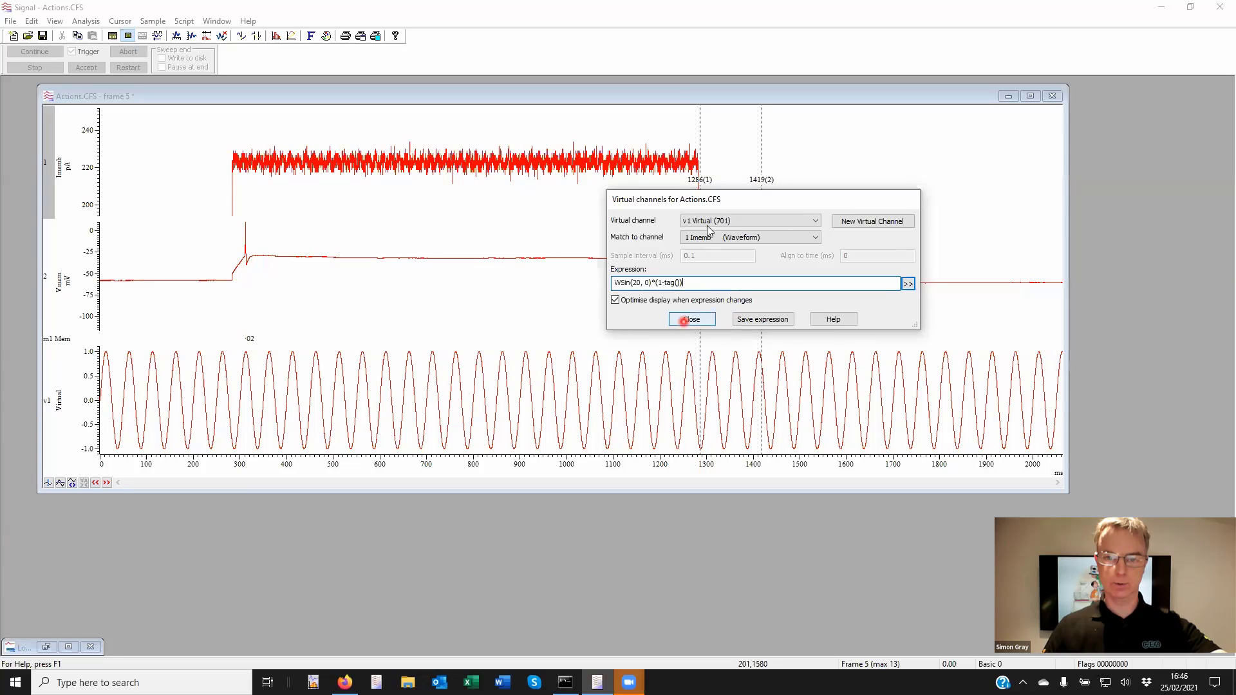
Move the virtual channels window off the traces and toggle frame 5's tag on and off twice to check v1's response.
{"action": "left_click_drag", "start_coordinate": [713, 200], "coordinate": [919, 262]}
{"action": "left_click", "coordinate": [585, 407]}
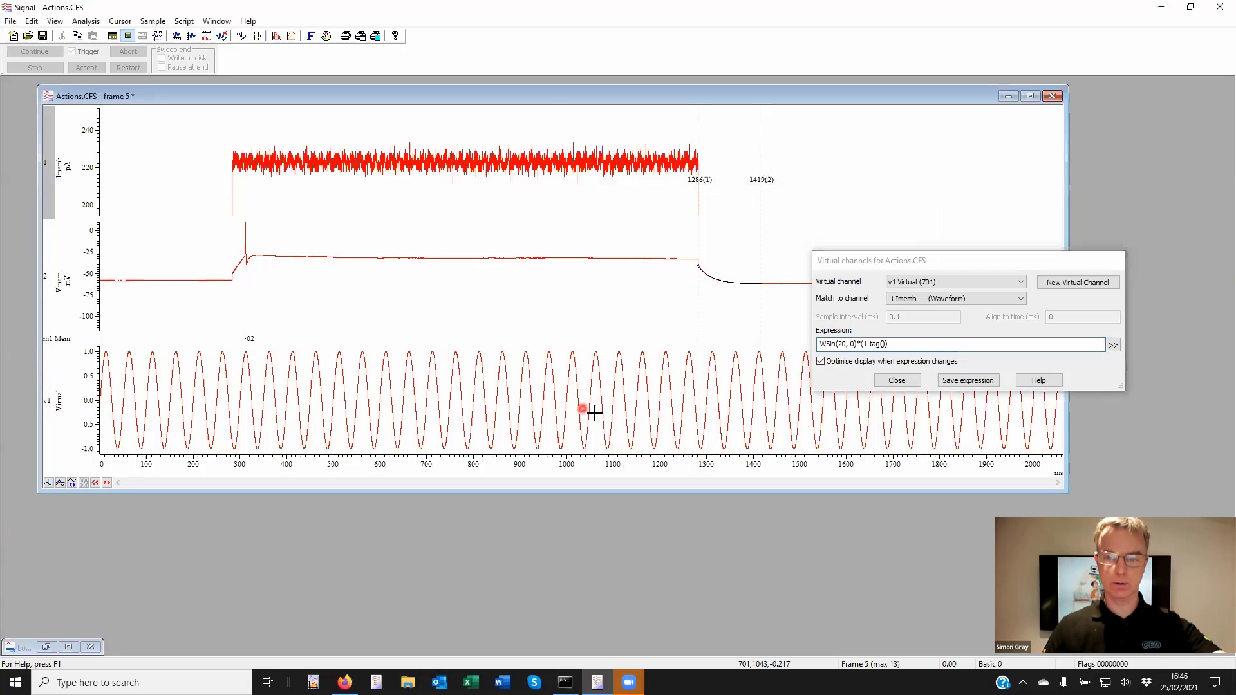
{"action": "key", "text": "ctrl+t"}
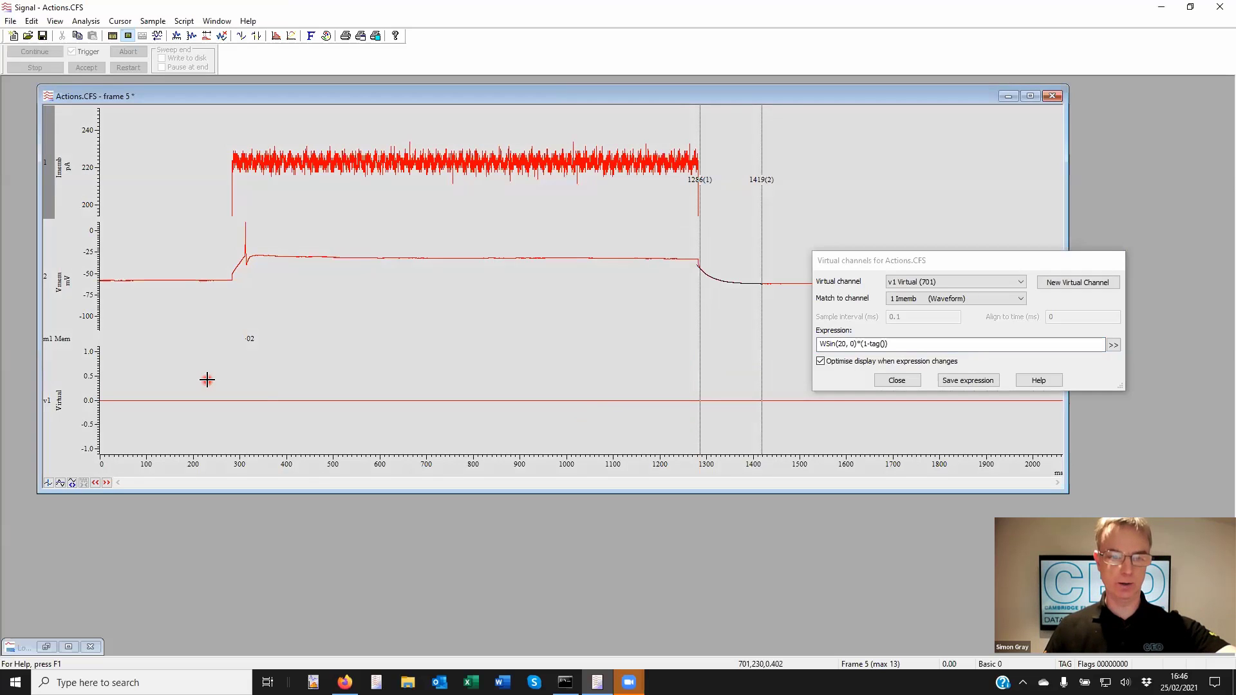
{"action": "key", "text": "ctrl+t"}
{"action": "key", "text": "ctrl+t"}
{"action": "key", "text": "ctrl+t"}
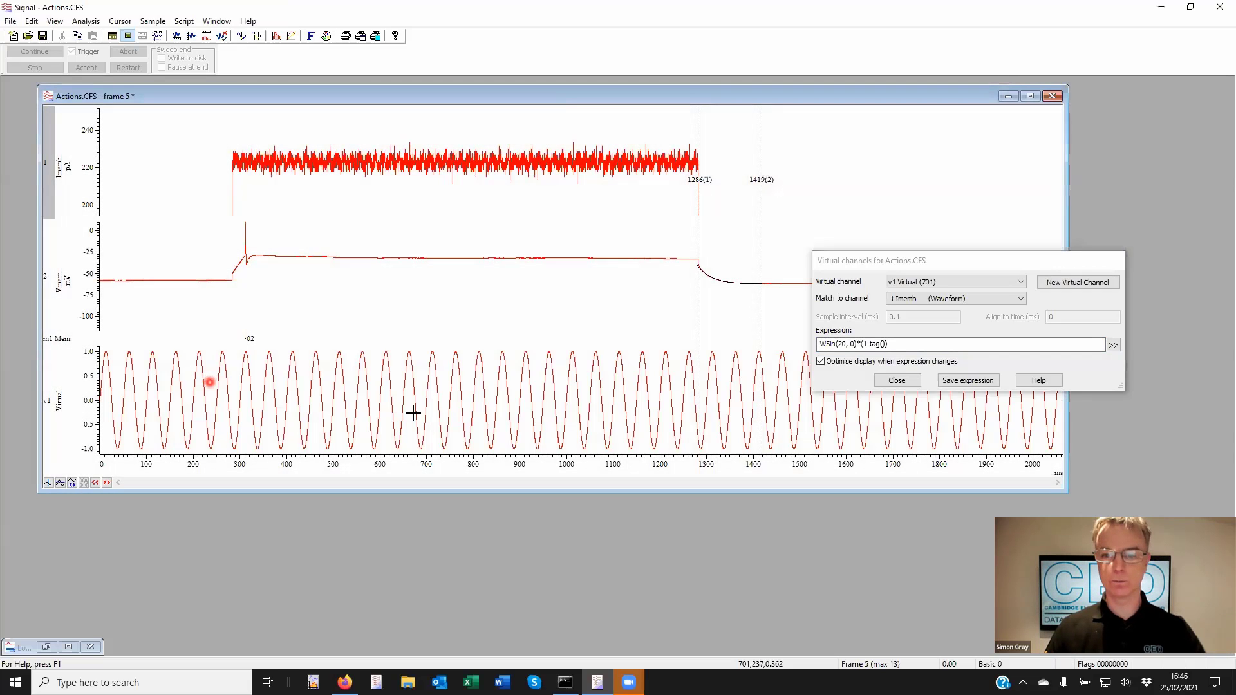
Replace the tag factor with a channel 2 threshold comparison, making the v1 expression WSin(20, 0)*(ch(2)>-10).
{"action": "left_click", "coordinate": [882, 346]}
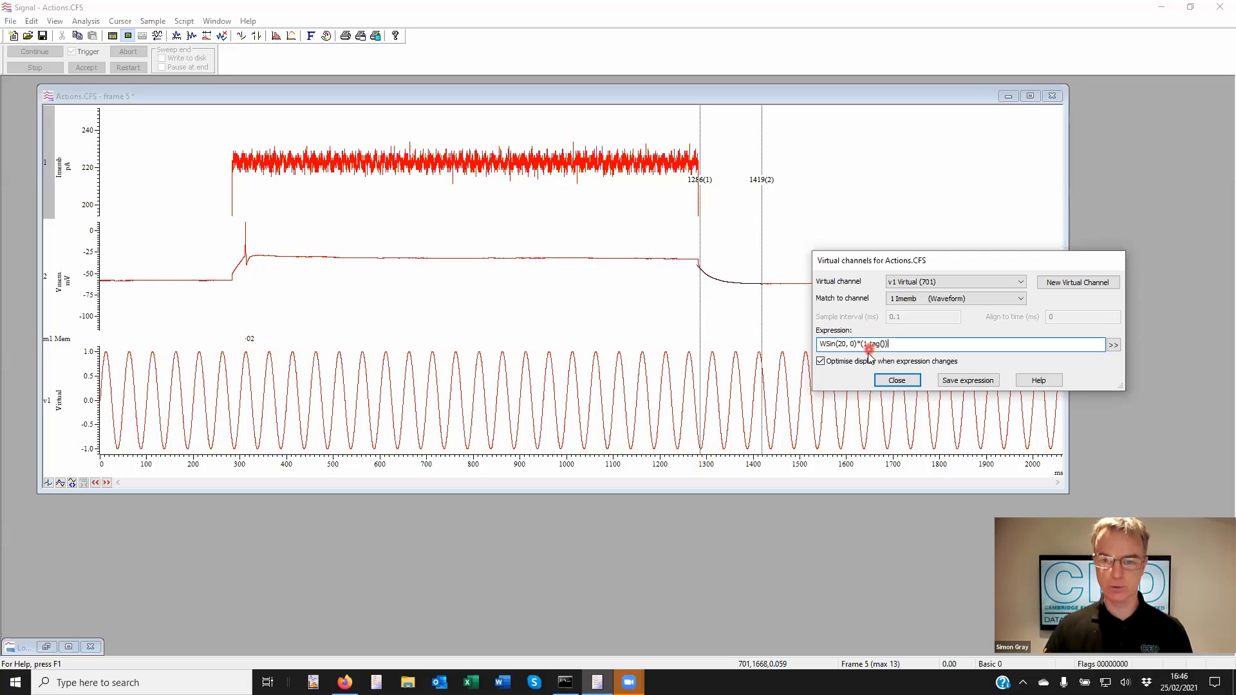
{"action": "left_click_drag", "start_coordinate": [863, 346], "coordinate": [1037, 347]}
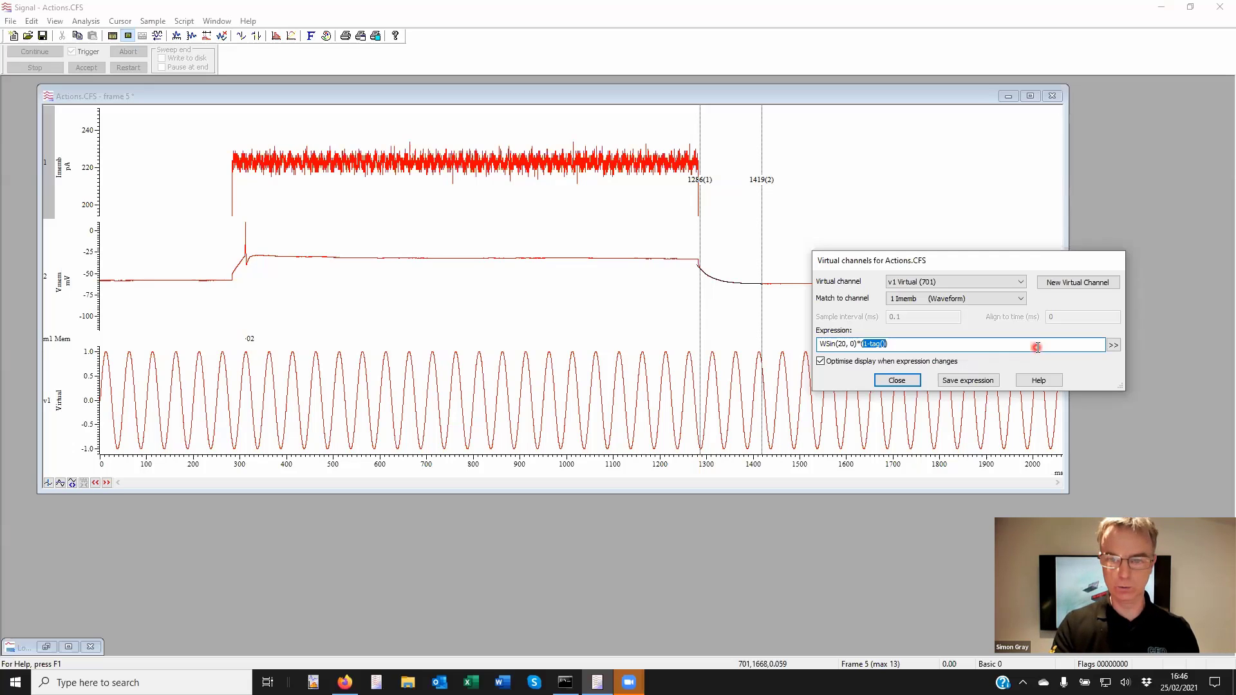
{"action": "type", "text": "ch"}
{"action": "type", "text": "(2"}
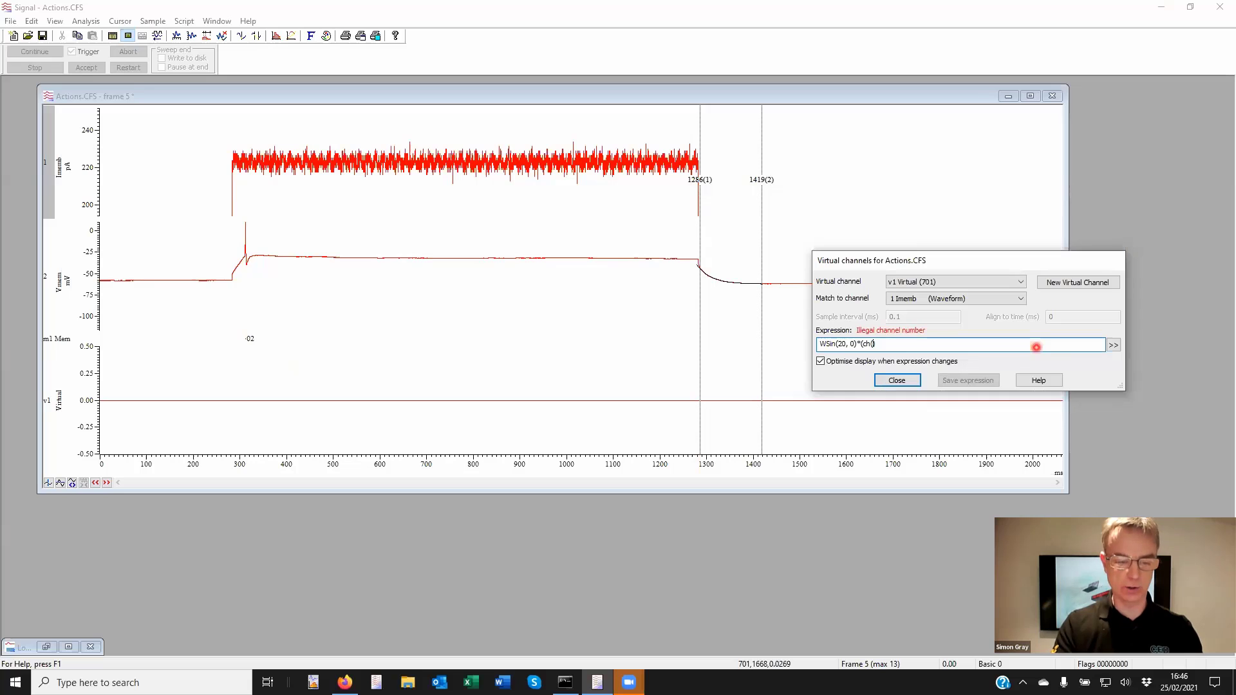
{"action": "type", "text": ")"}
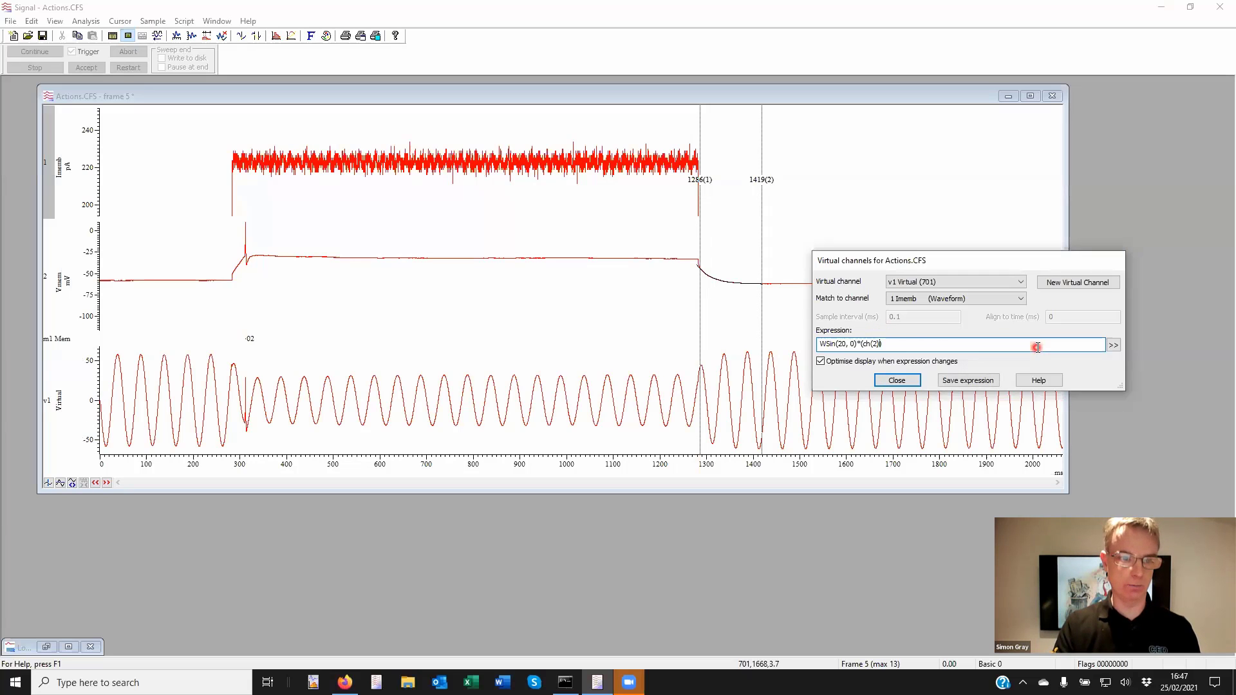
{"action": "type", "text": ">"}
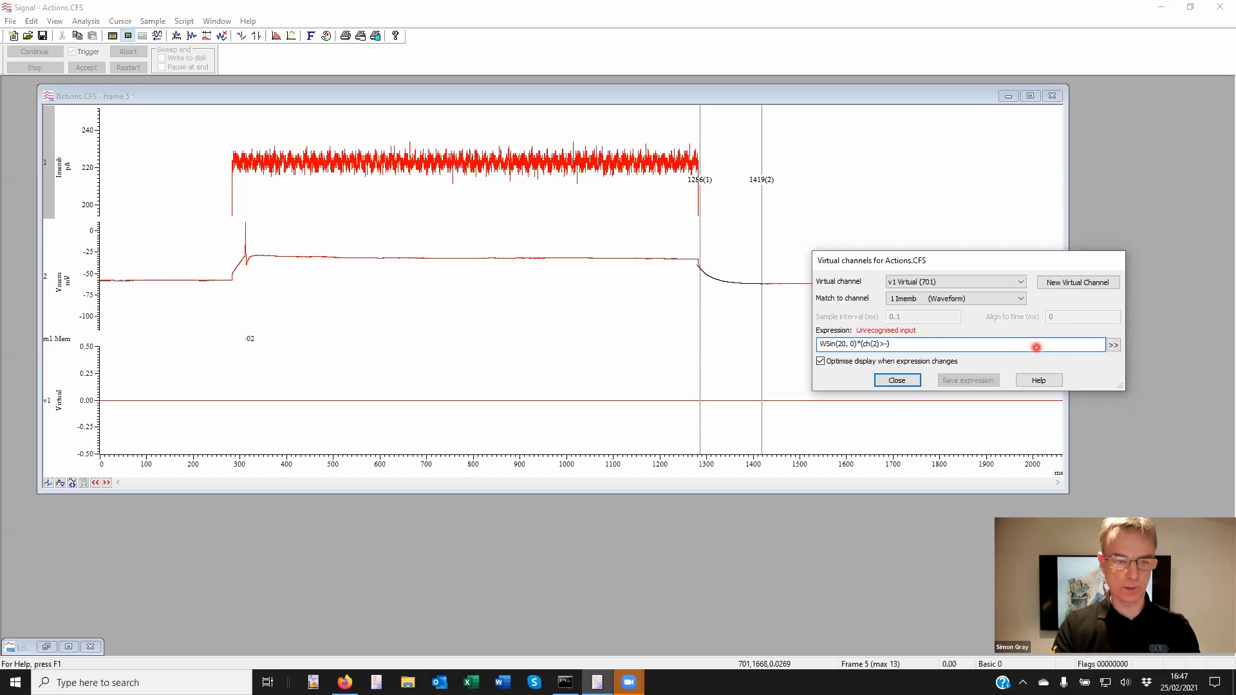
{"action": "type", "text": "-10"}
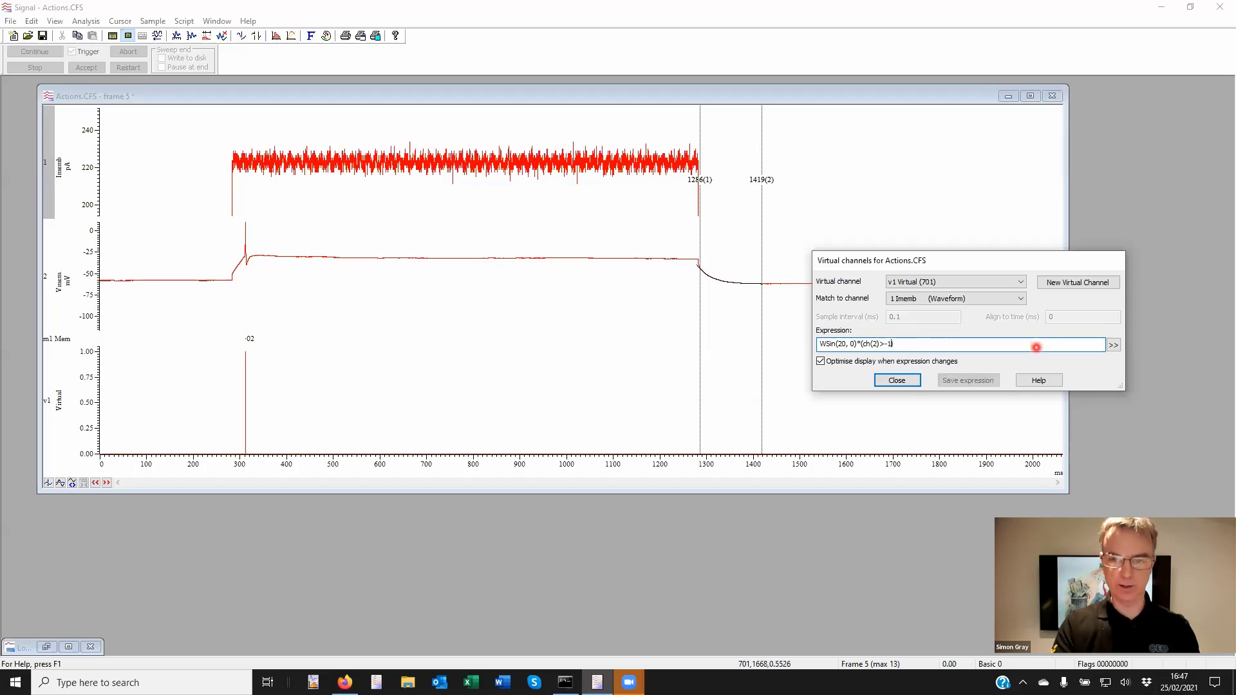
{"action": "type", "text": ")"}
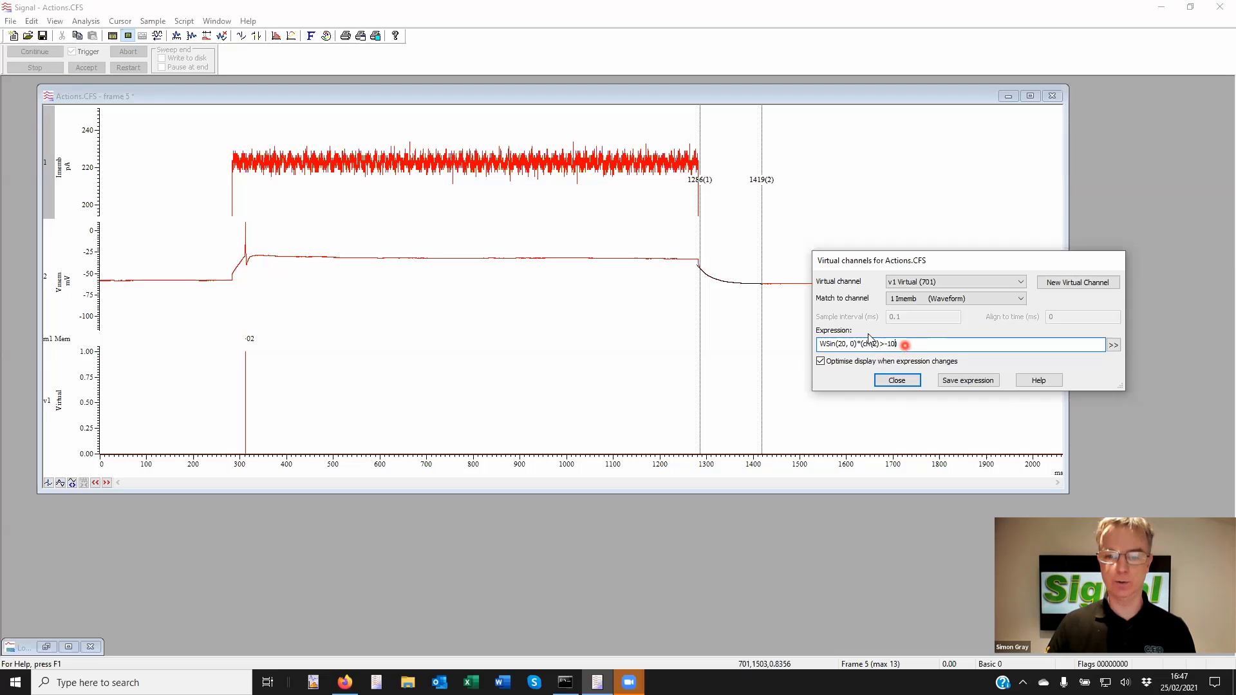
Set the channel 2 threshold in the v1 expression to -50.
{"action": "left_click", "coordinate": [90, 400]}
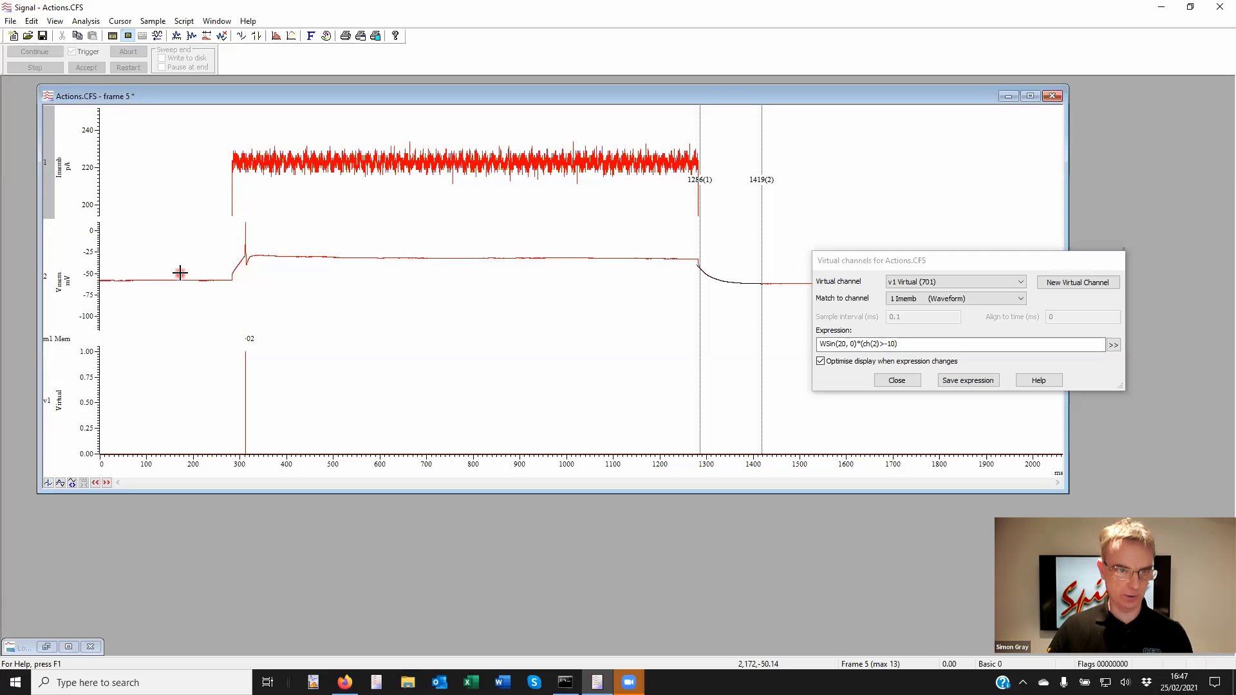
{"action": "left_click", "coordinate": [893, 345]}
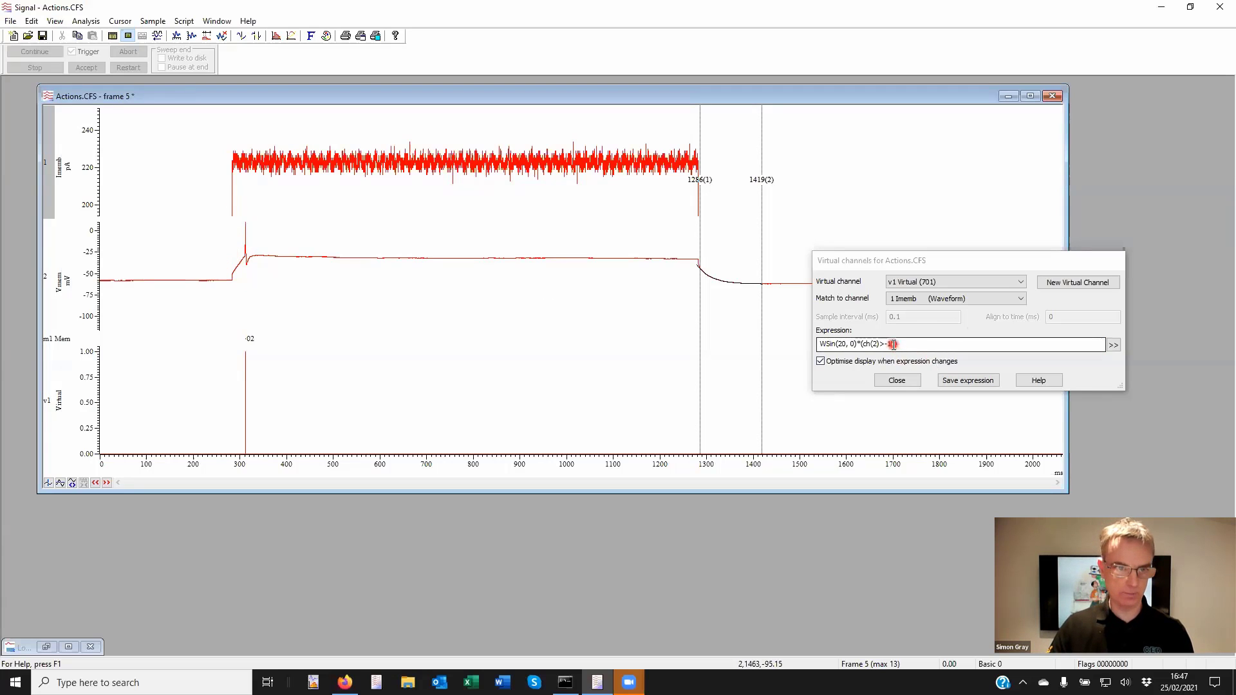
{"action": "left_click", "coordinate": [1122, 313]}
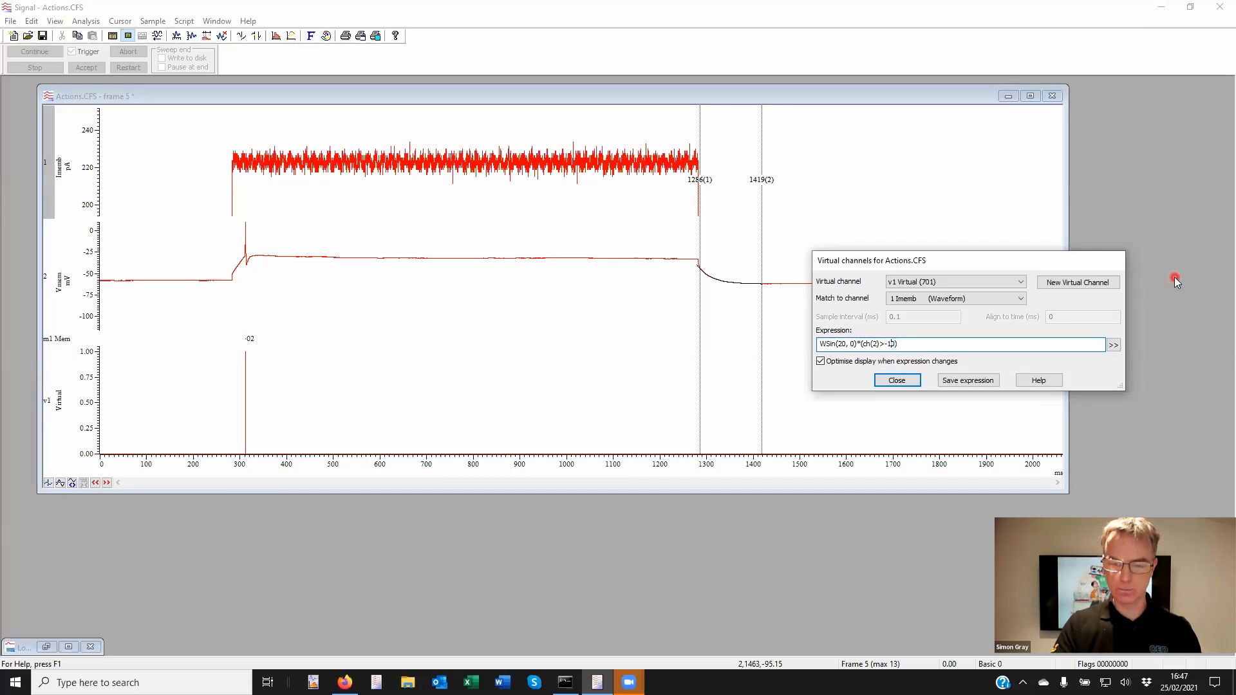
{"action": "type", "text": "5"}
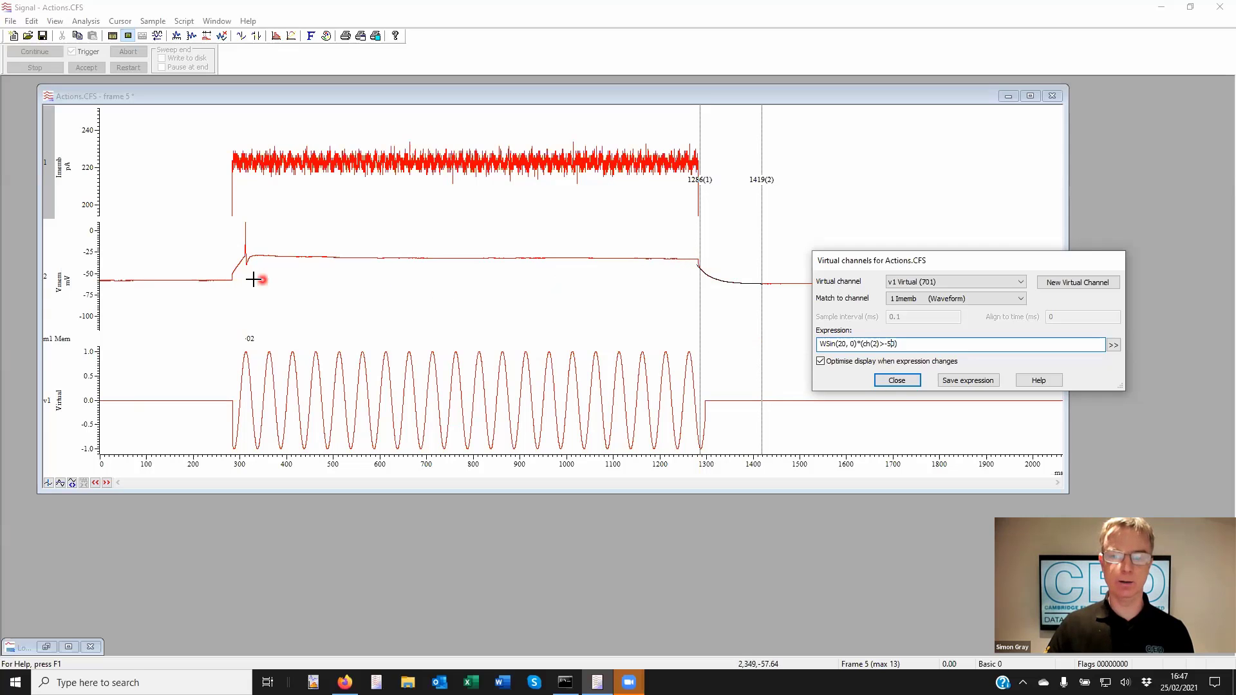
Examine the function categories available for extending the v1 expression, including the frame, tag and state functions.
{"action": "left_click", "coordinate": [913, 349]}
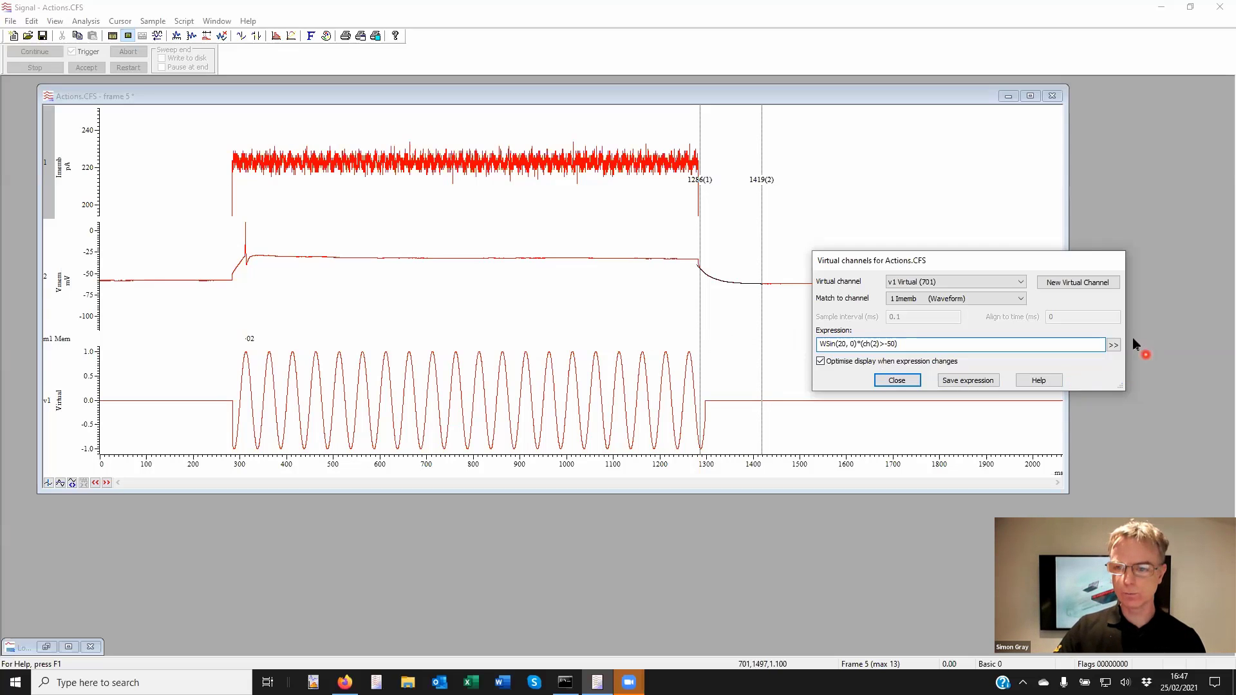
{"action": "left_click", "coordinate": [1113, 344]}
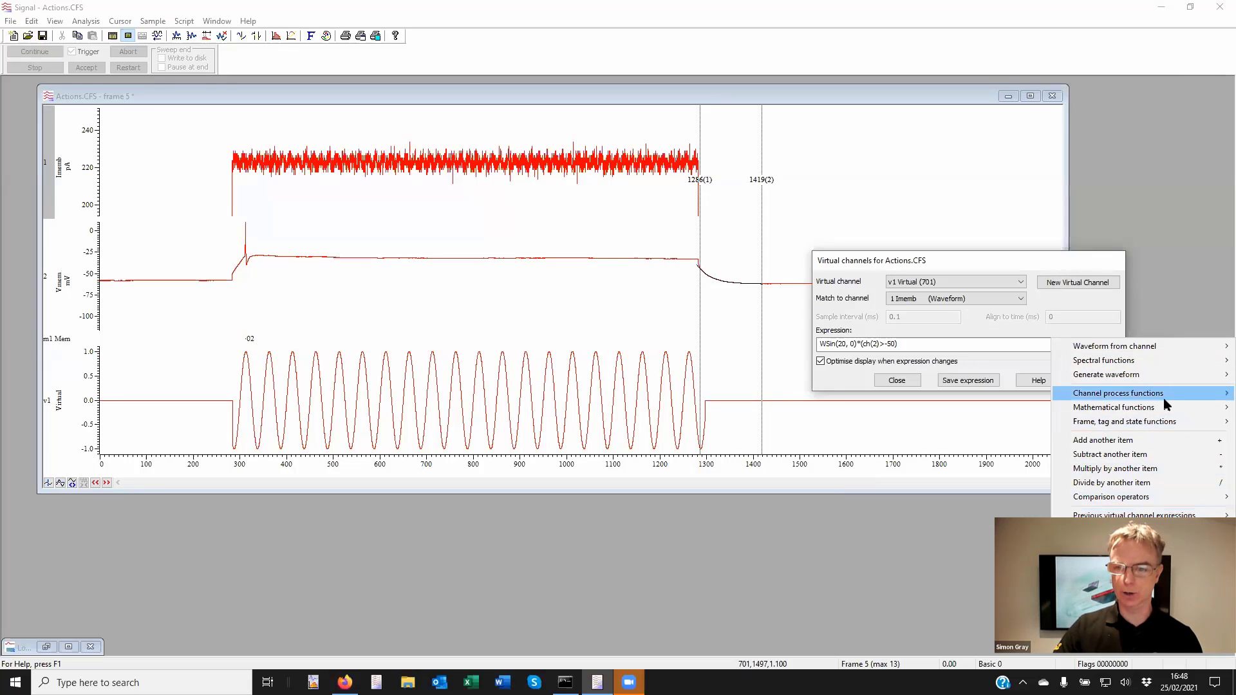
{"action": "mouse_move", "coordinate": [1169, 407]}
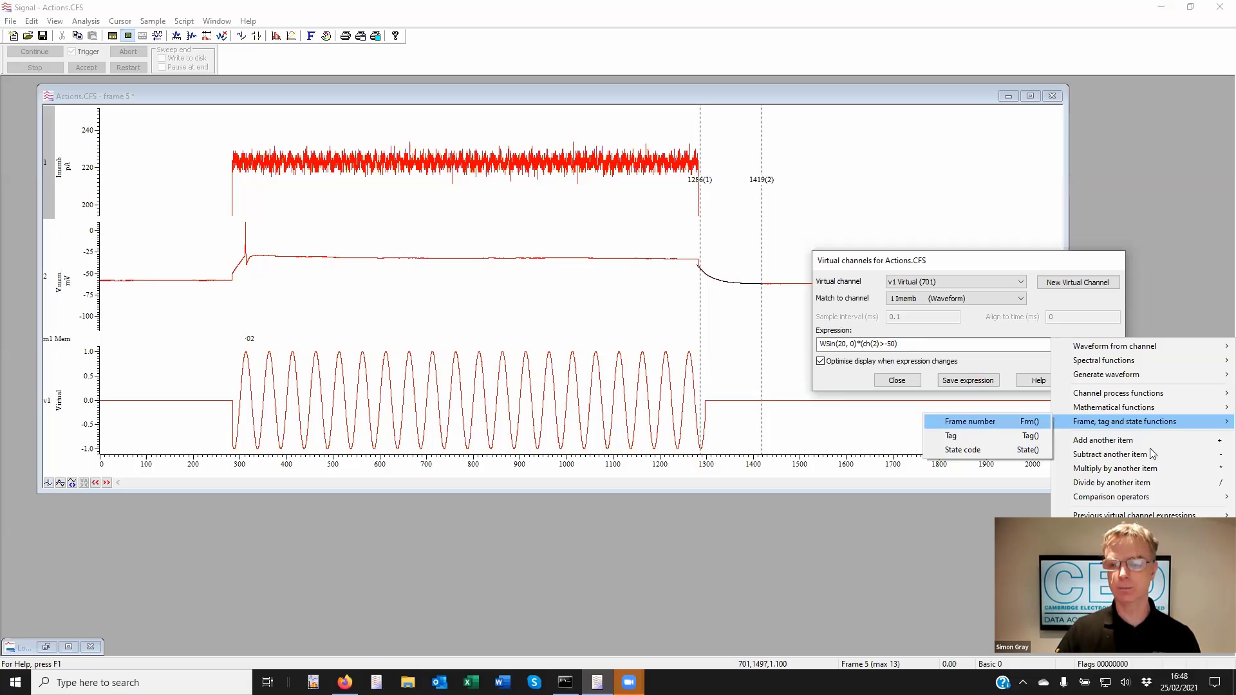
Close the virtual channels settings and close Actions.CFS without saving its changes.
{"action": "left_click", "coordinate": [1164, 312]}
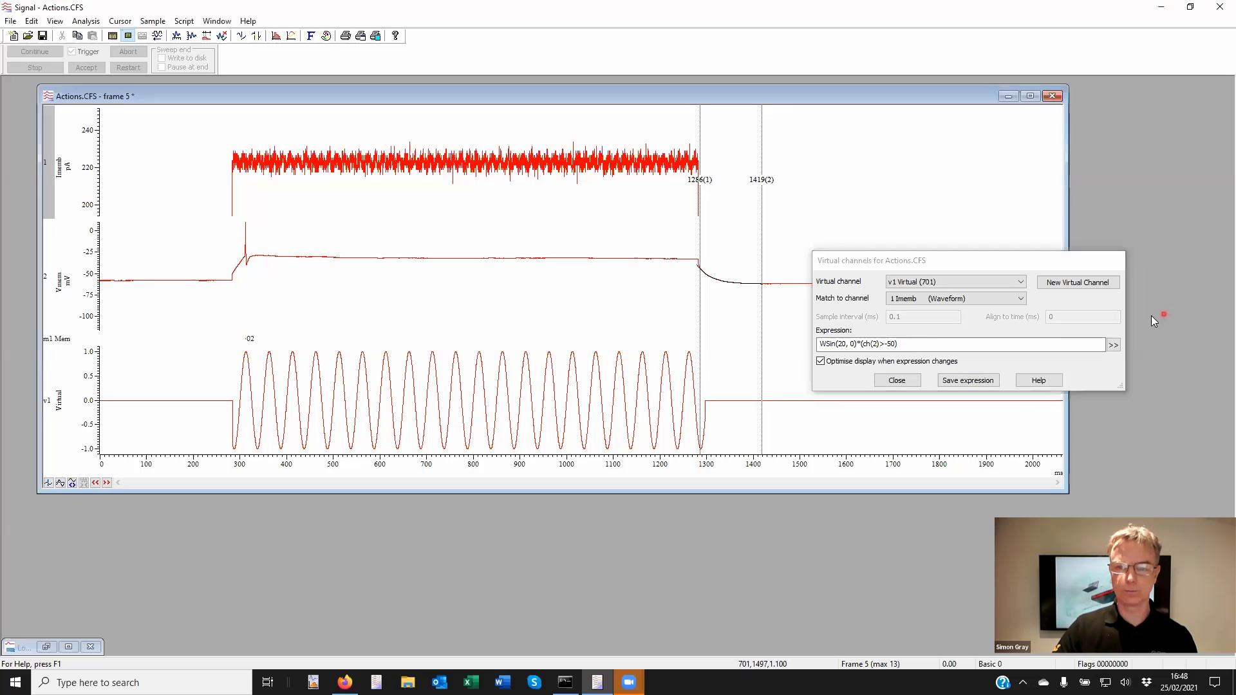
{"action": "left_click", "coordinate": [905, 380]}
{"action": "double_click", "coordinate": [49, 95]}
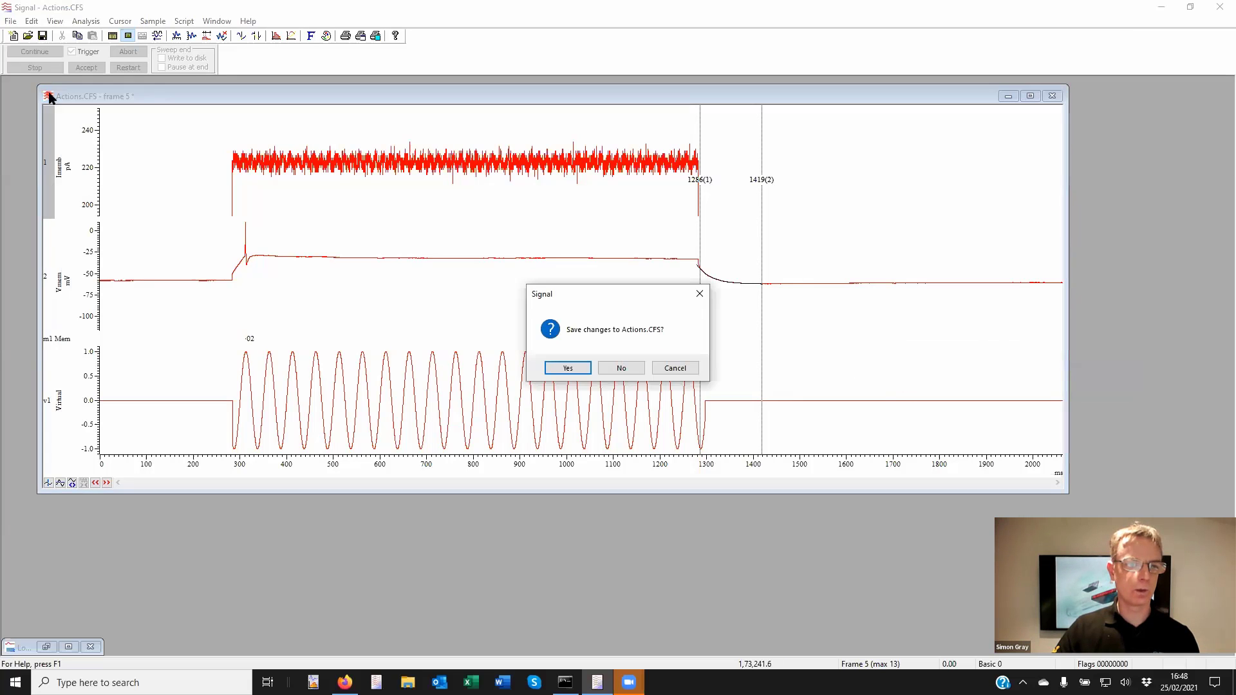
{"action": "left_click", "coordinate": [631, 367]}
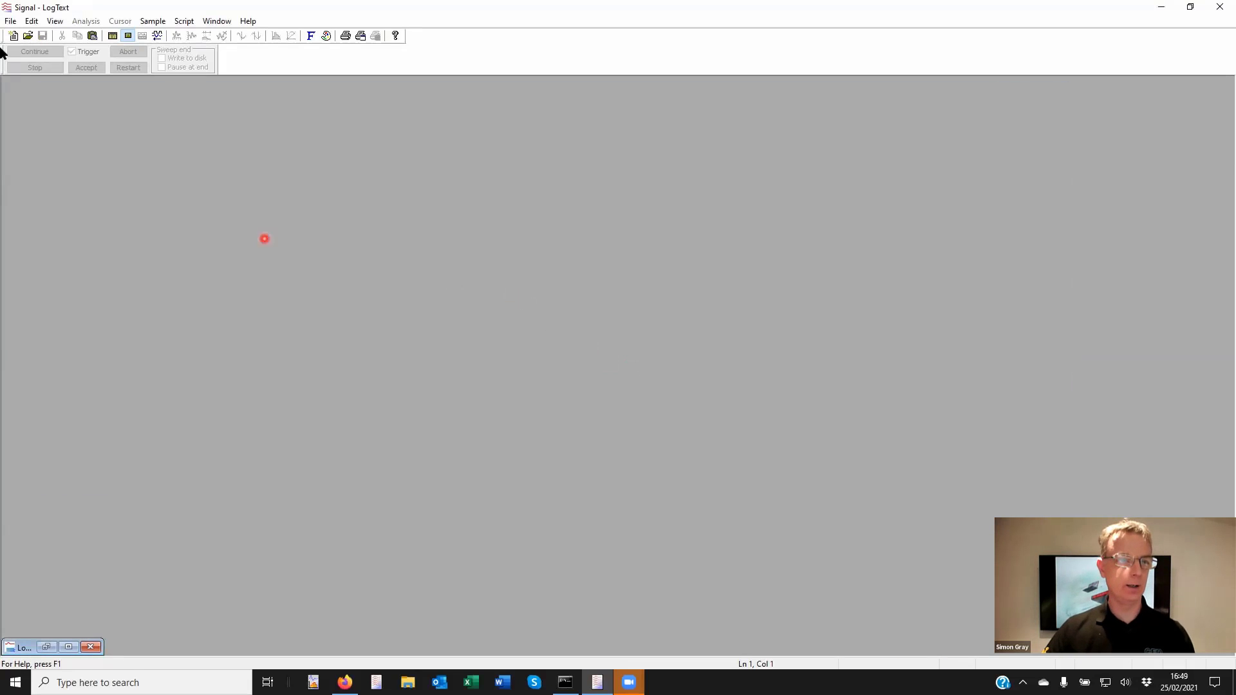
{"action": "left_click", "coordinate": [10, 20]}
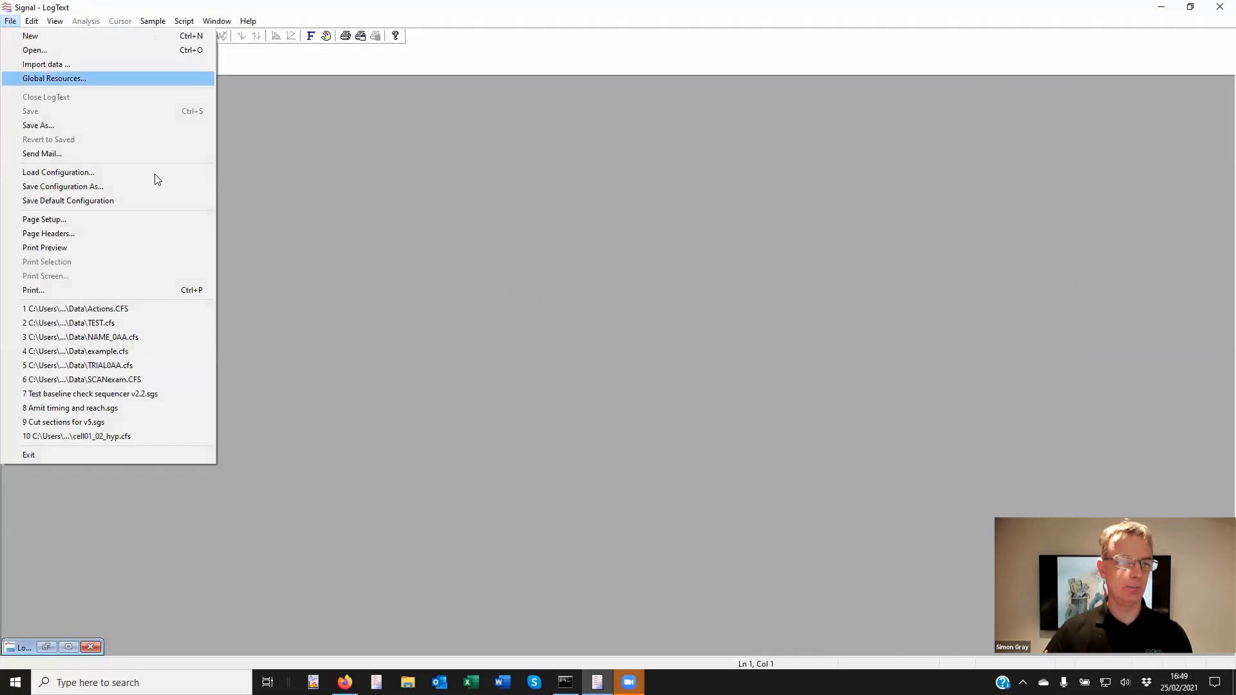
{"action": "left_click", "coordinate": [265, 205]}
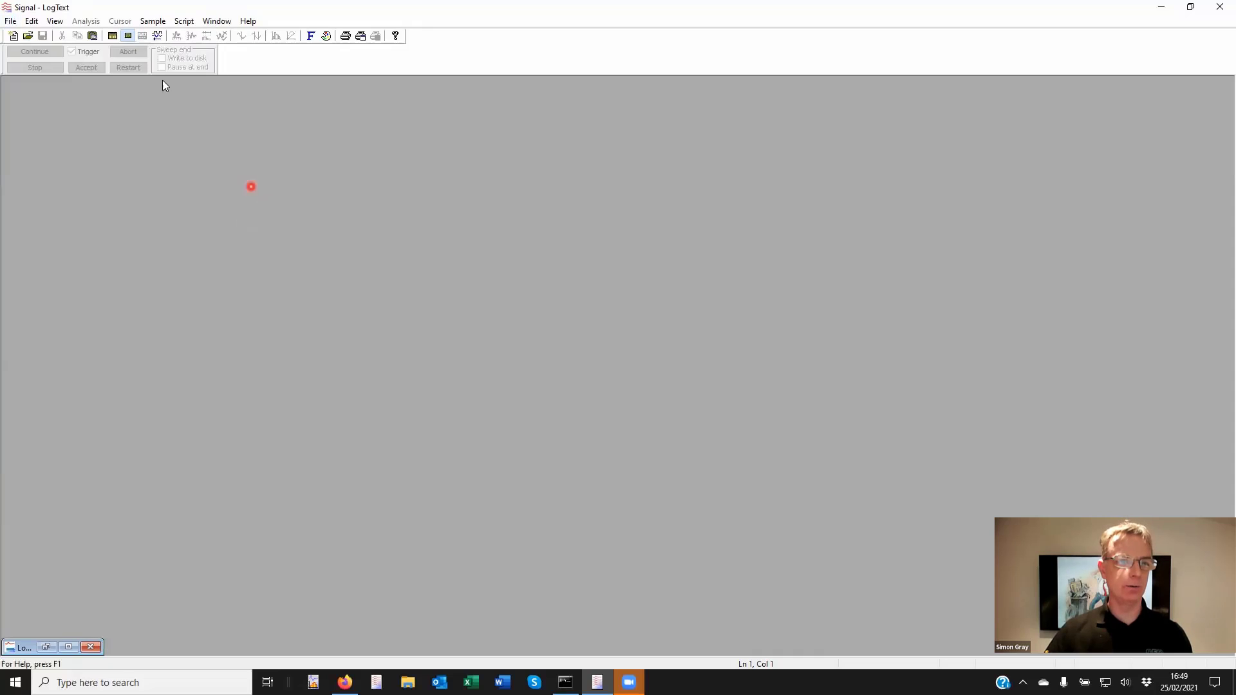
{"action": "left_click", "coordinate": [130, 38]}
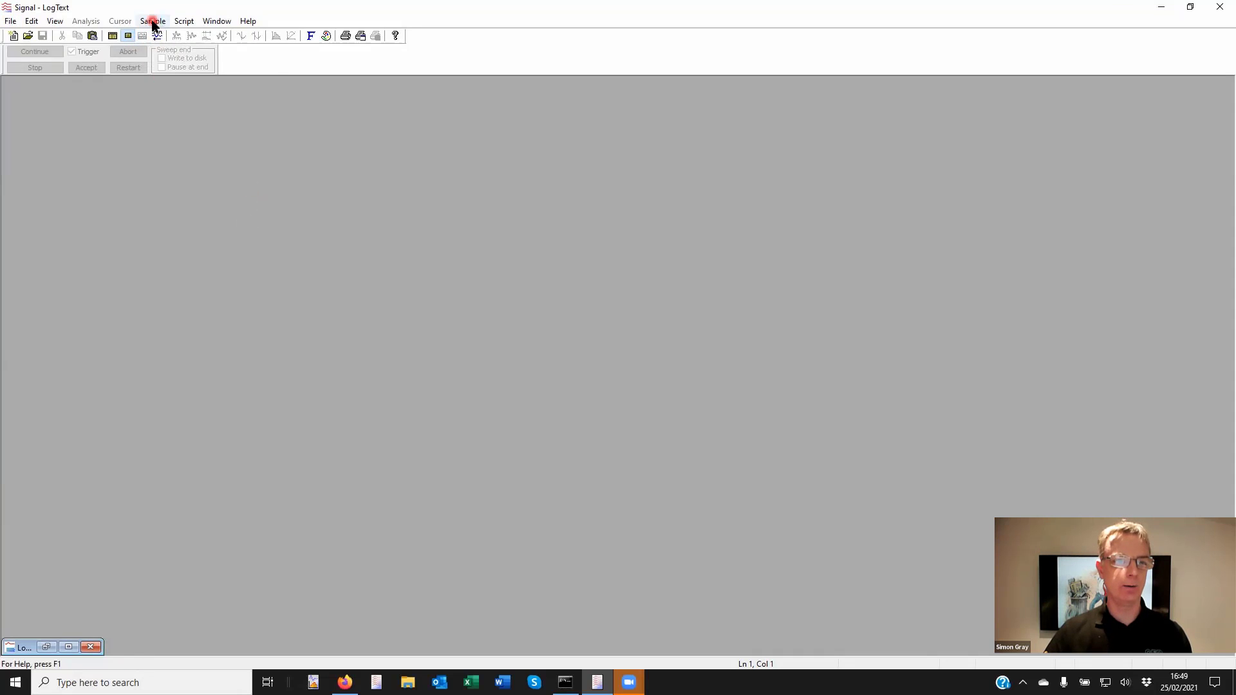
Open the sampling configuration and review the clamp types available for clamp set 1, keeping whole cell voltage clamp.
{"action": "left_click", "coordinate": [153, 22]}
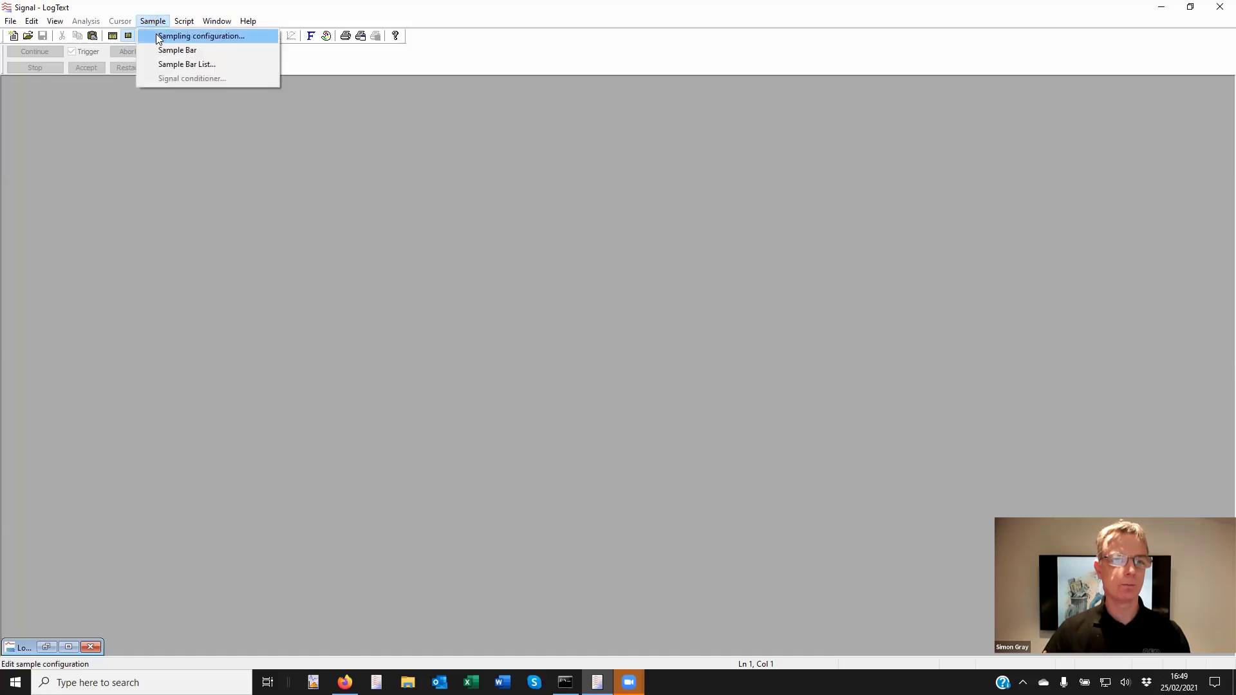
{"action": "left_click", "coordinate": [157, 36]}
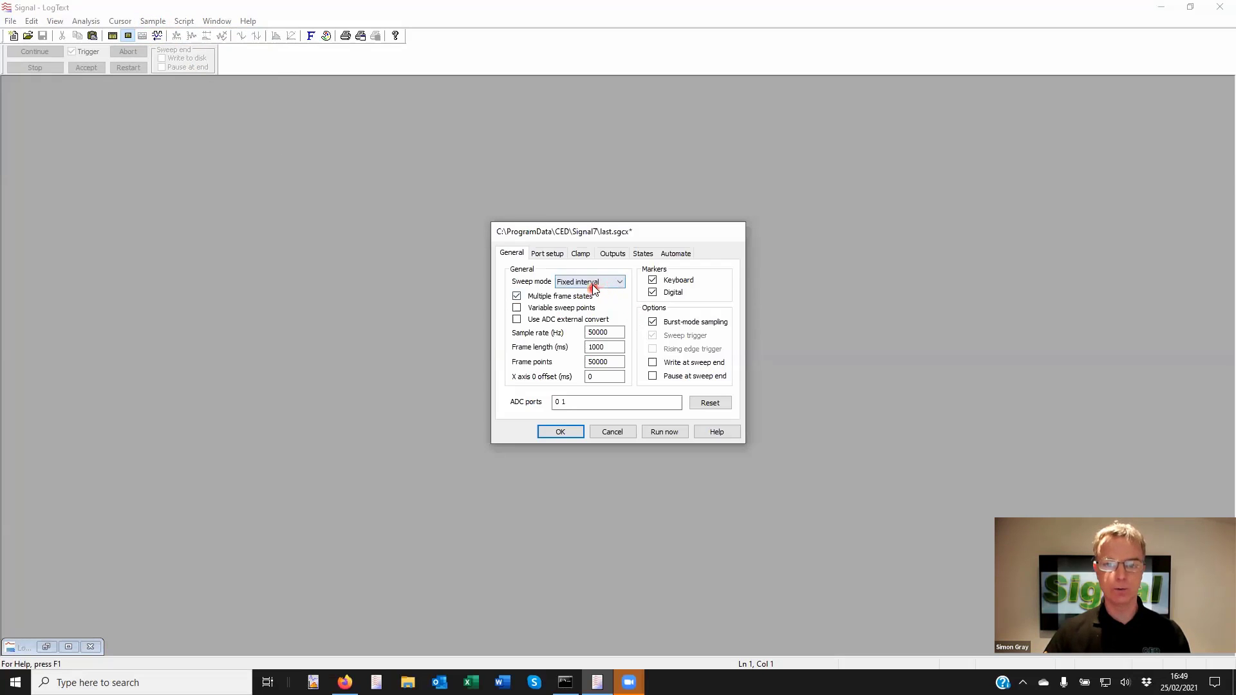
{"action": "left_click", "coordinate": [581, 254]}
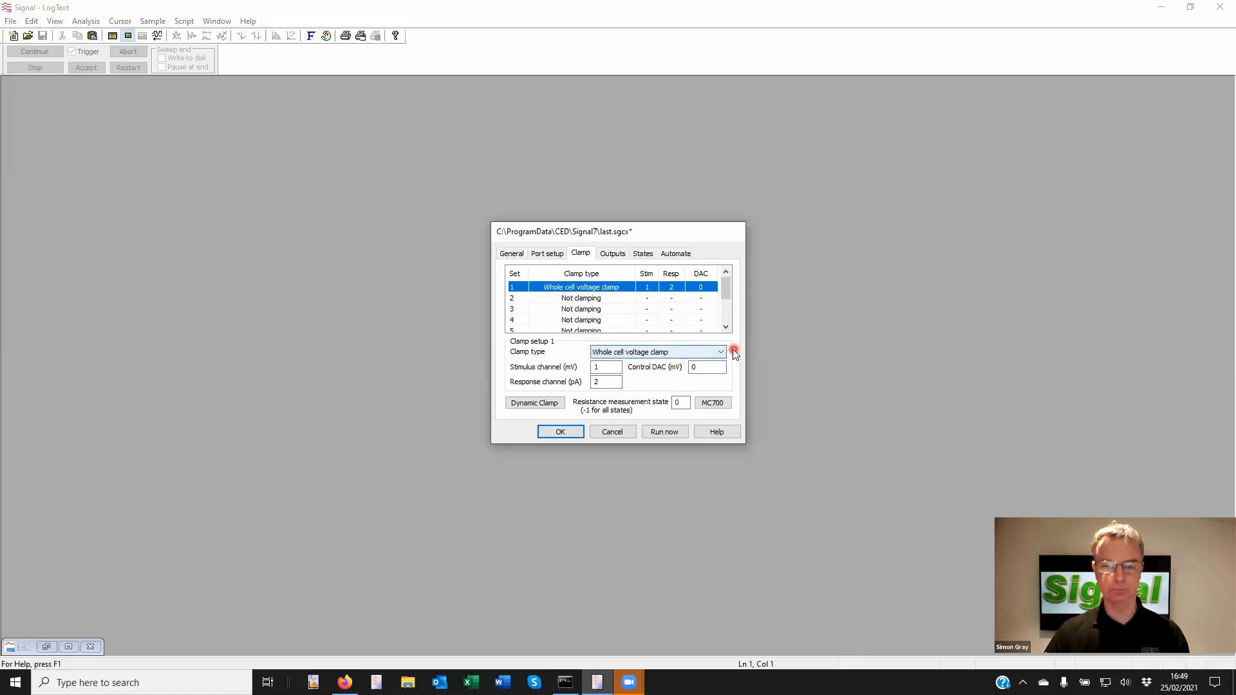
{"action": "left_click", "coordinate": [712, 352]}
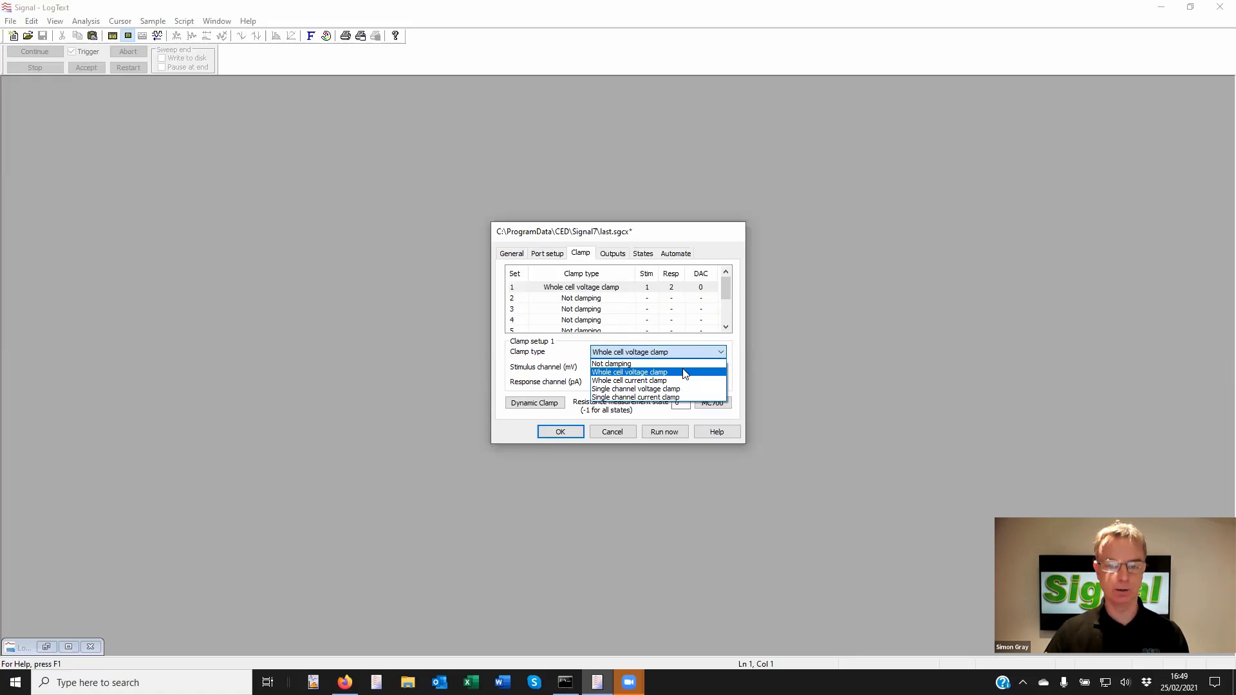
{"action": "left_click", "coordinate": [689, 353]}
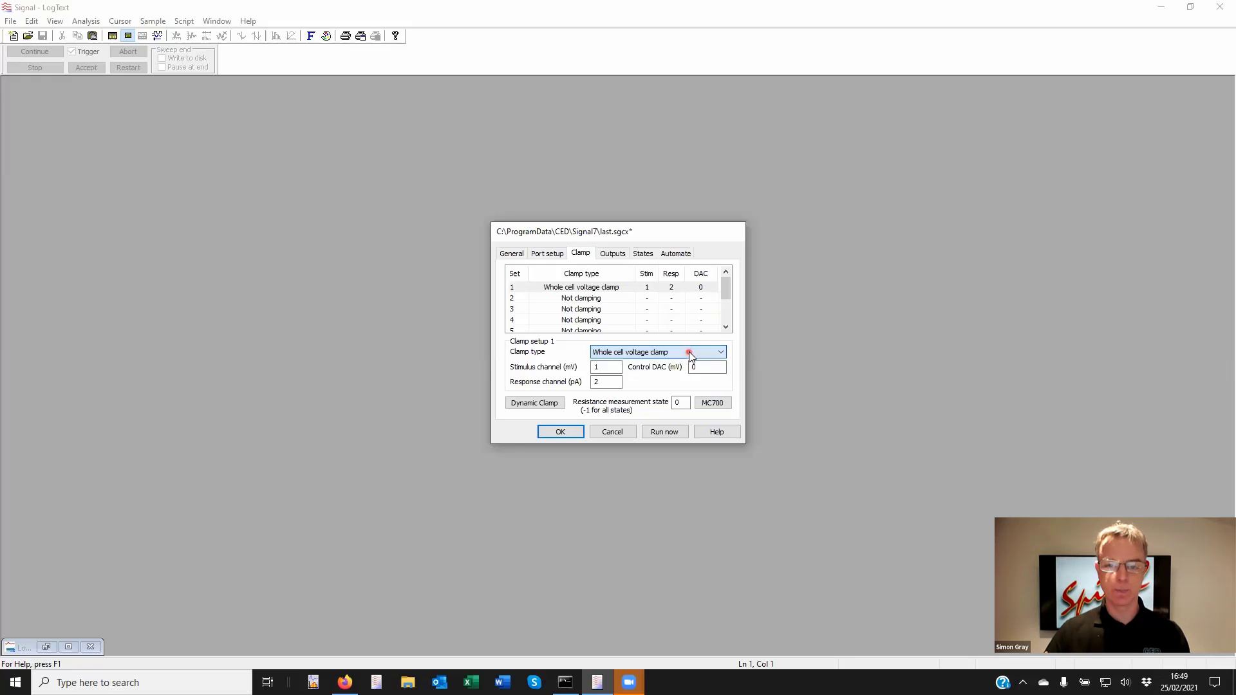
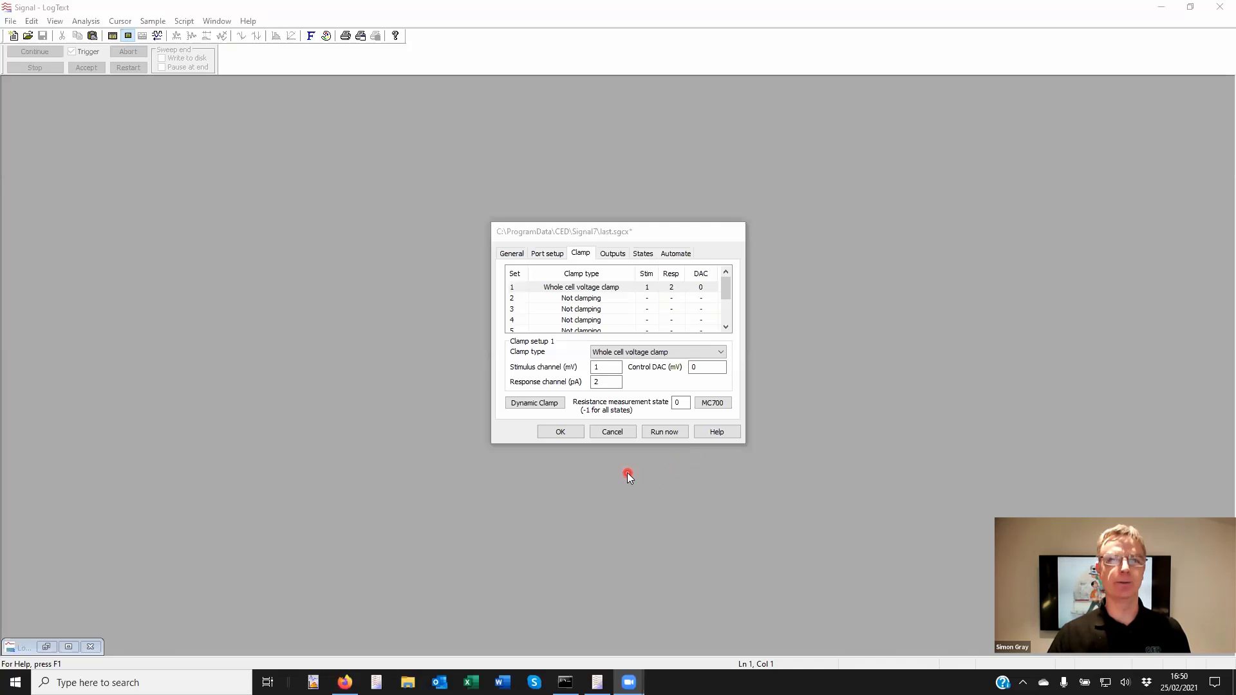
Start sampling with the voltage clamp configuration and switch the clamp resistance readout to total resistance.
{"action": "left_click", "coordinate": [664, 430]}
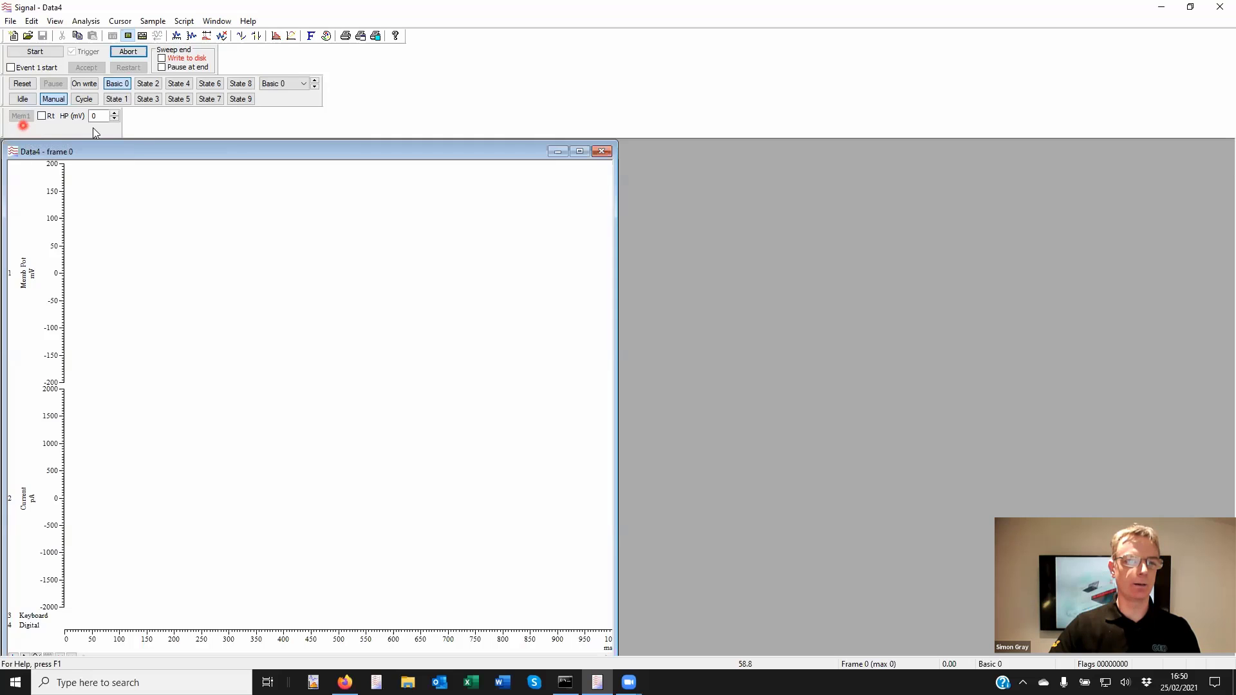
{"action": "left_click", "coordinate": [36, 52]}
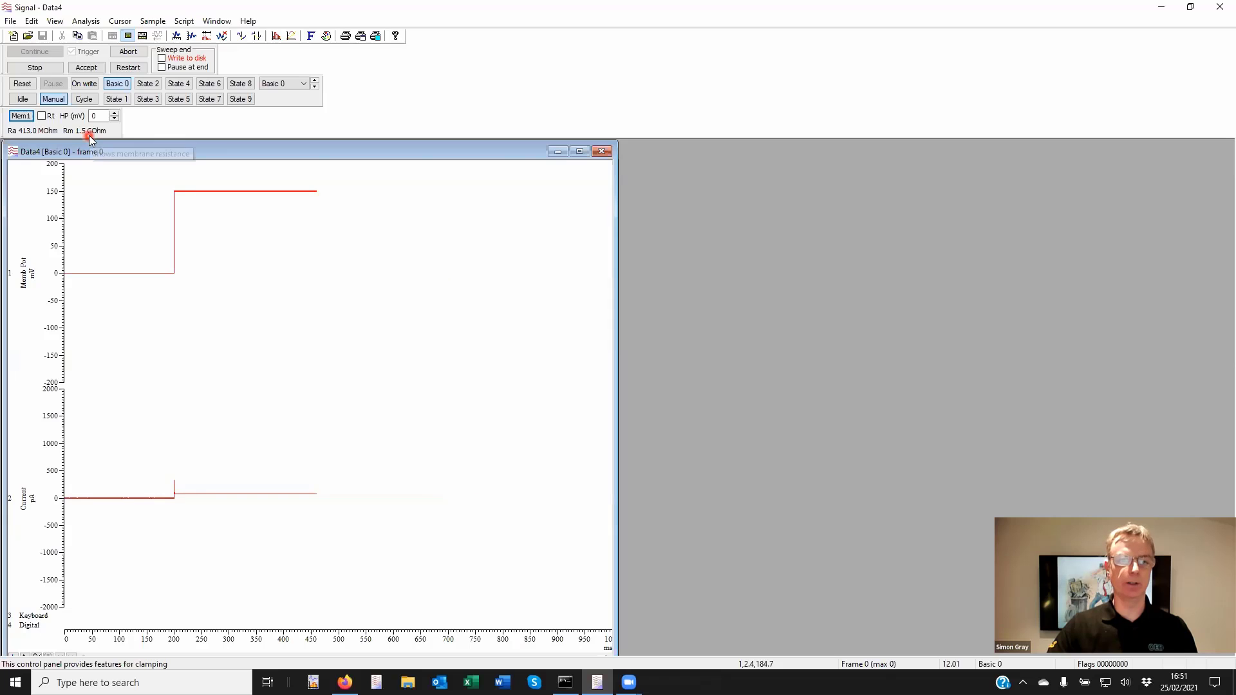
{"action": "left_click", "coordinate": [41, 117]}
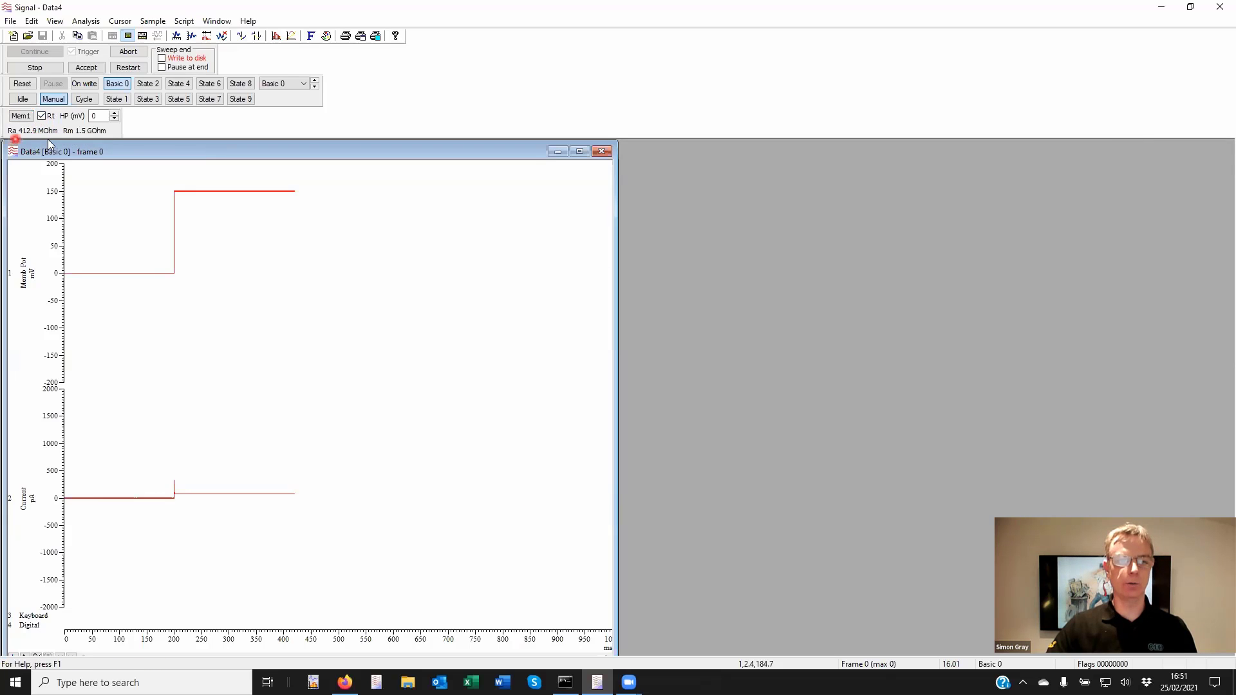
{"action": "left_click", "coordinate": [56, 145]}
{"action": "left_click", "coordinate": [49, 120]}
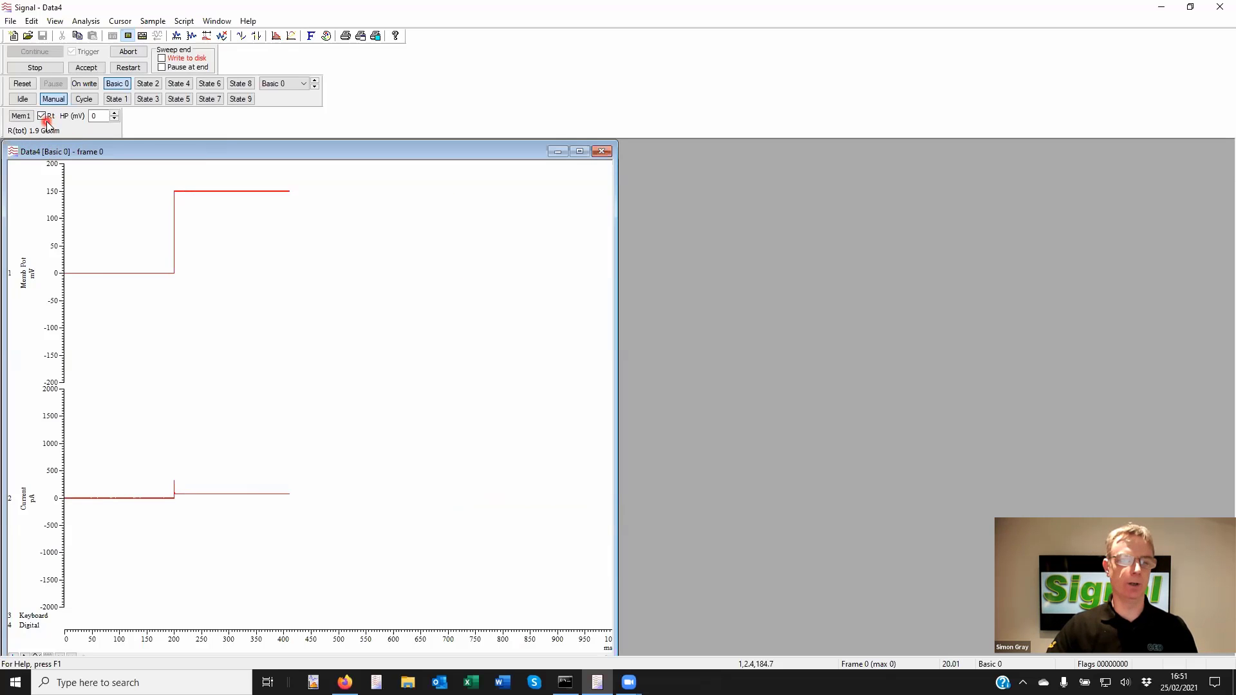
Open the membrane readings for clamp set 1, examine the time constant plot, and close the readings.
{"action": "left_click", "coordinate": [23, 119]}
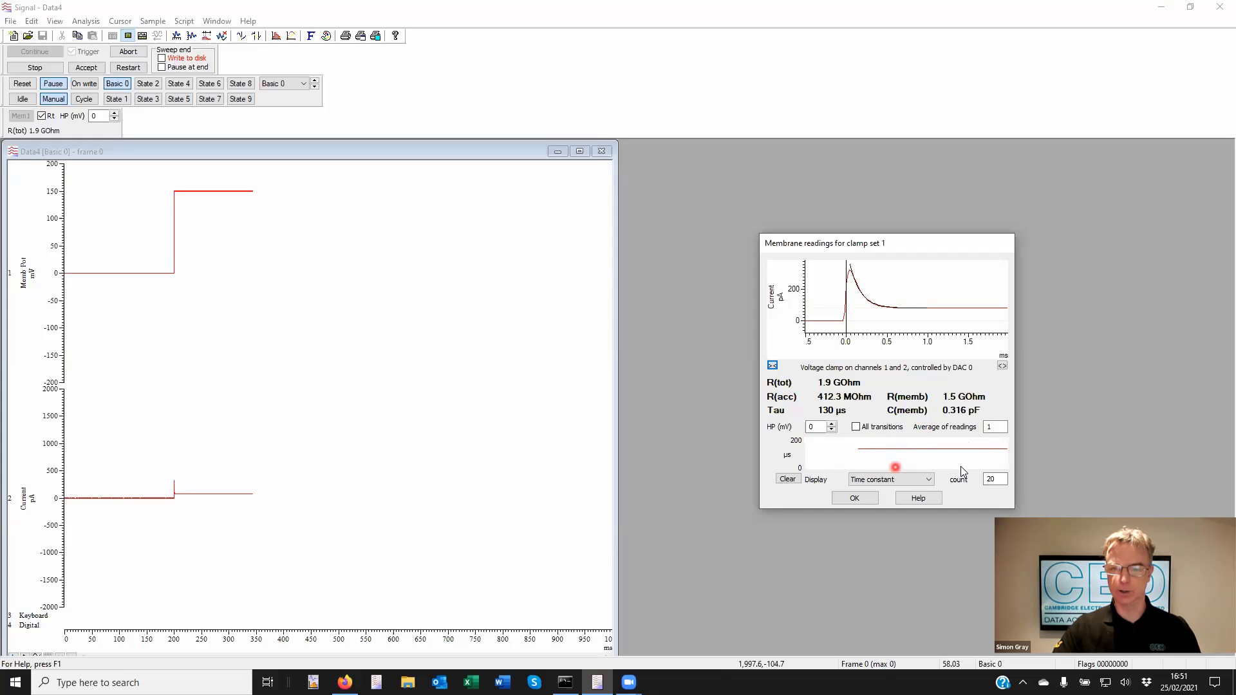
{"action": "left_click", "coordinate": [914, 478]}
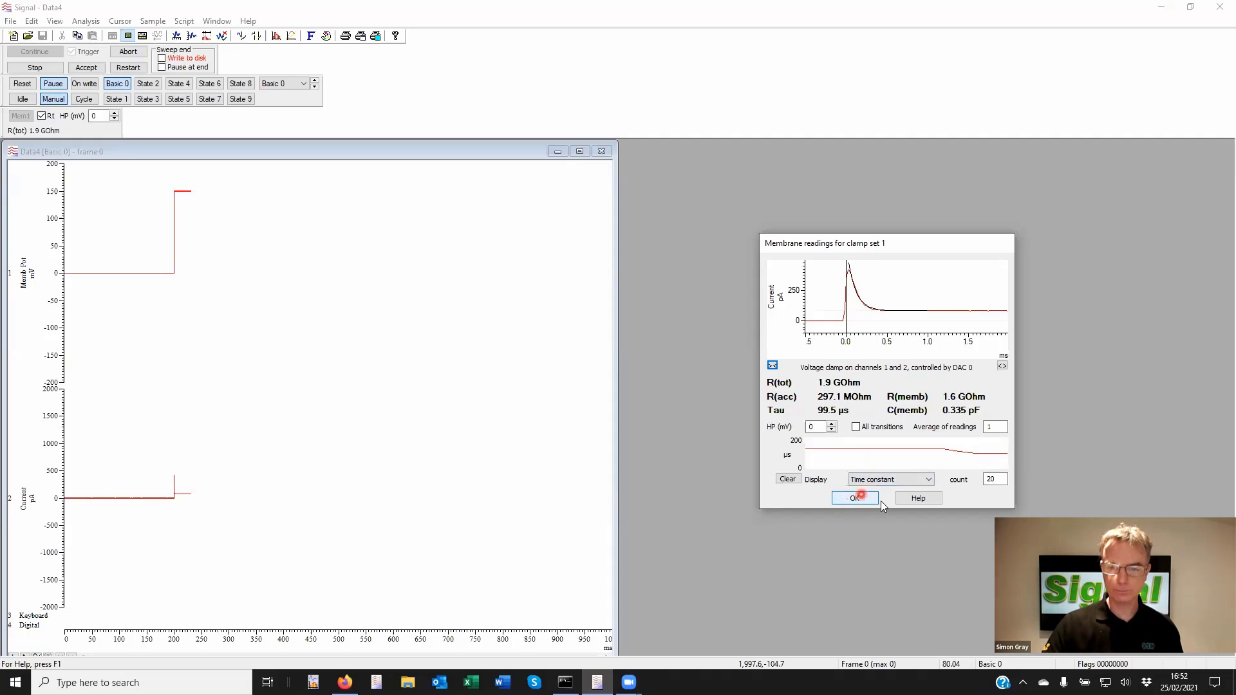
{"action": "left_click", "coordinate": [847, 498]}
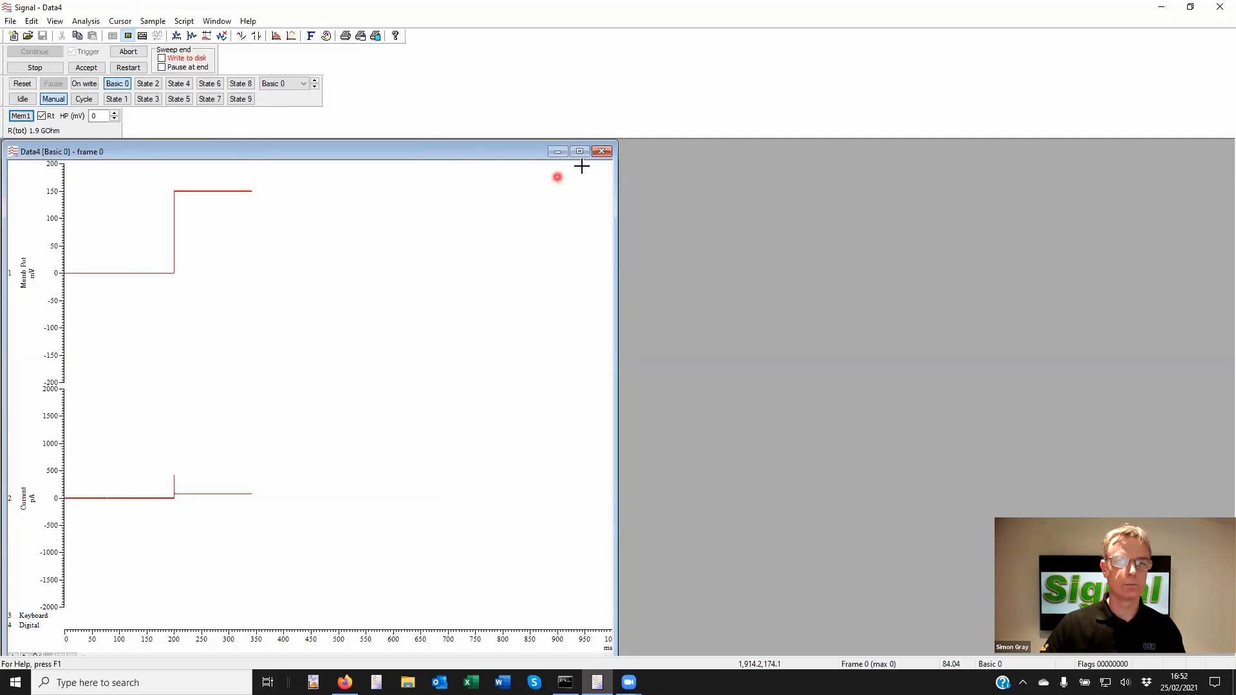
Abort the sampling run and discard the sampled data.
{"action": "left_click", "coordinate": [127, 51]}
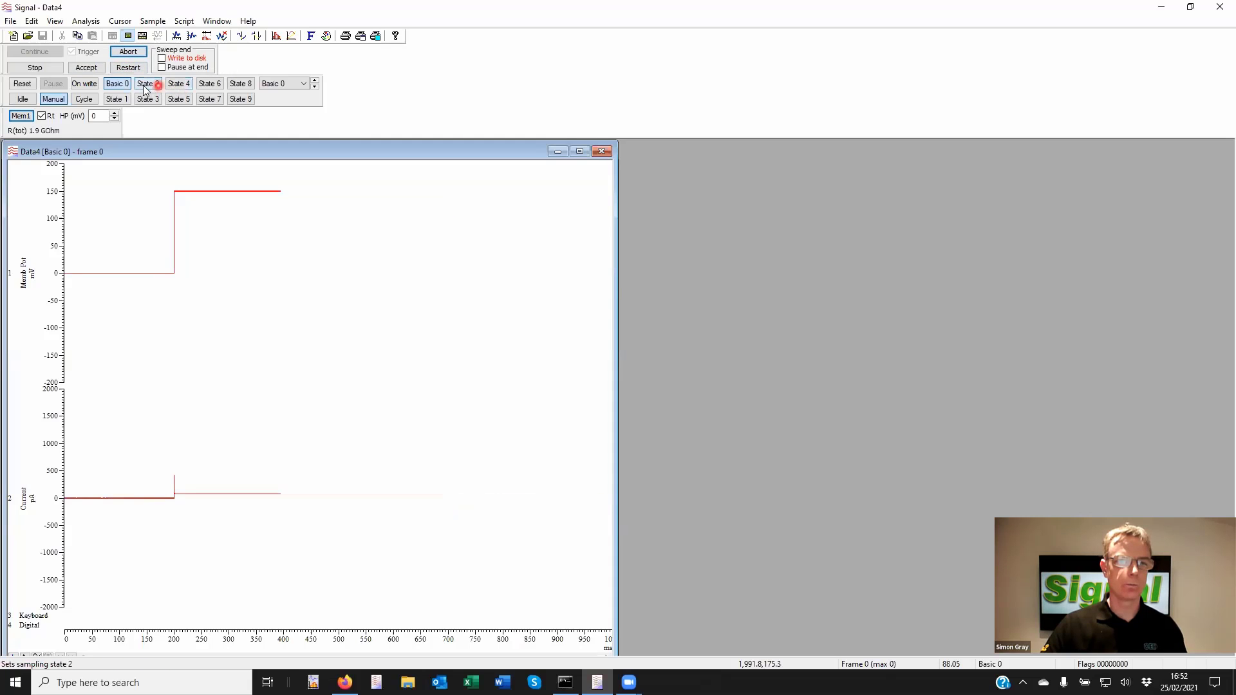
{"action": "left_click", "coordinate": [123, 54]}
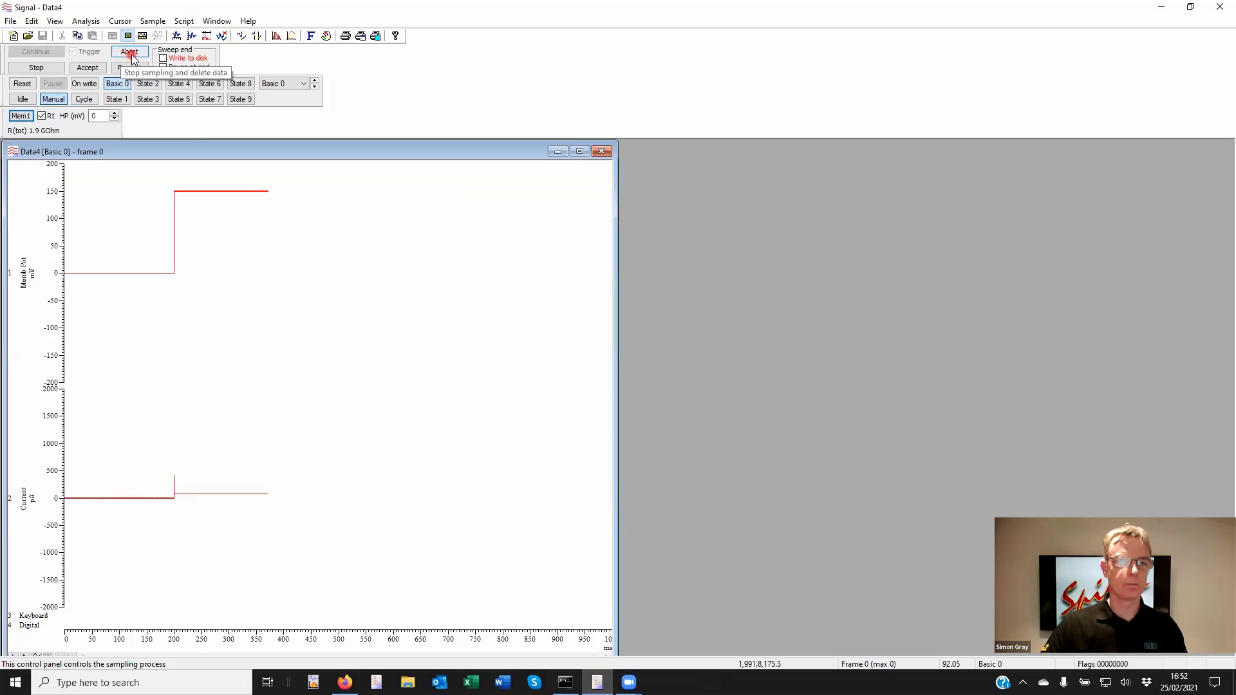
{"action": "left_click", "coordinate": [128, 54]}
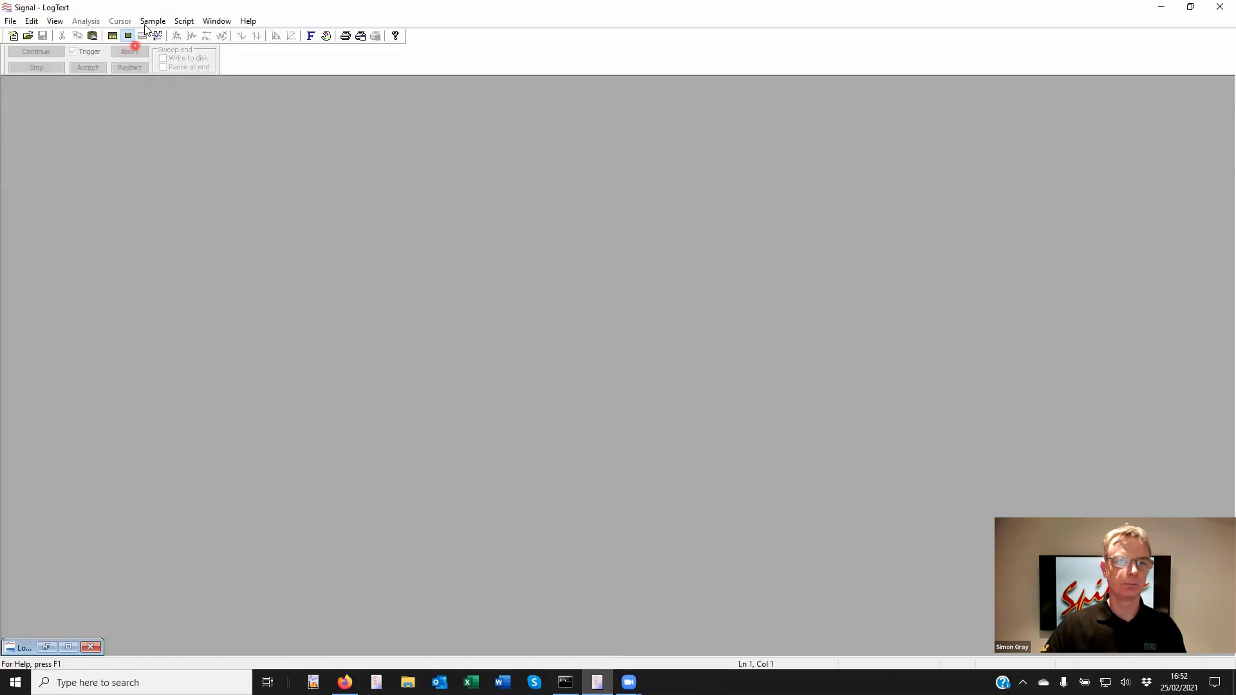
{"action": "left_click", "coordinate": [153, 21]}
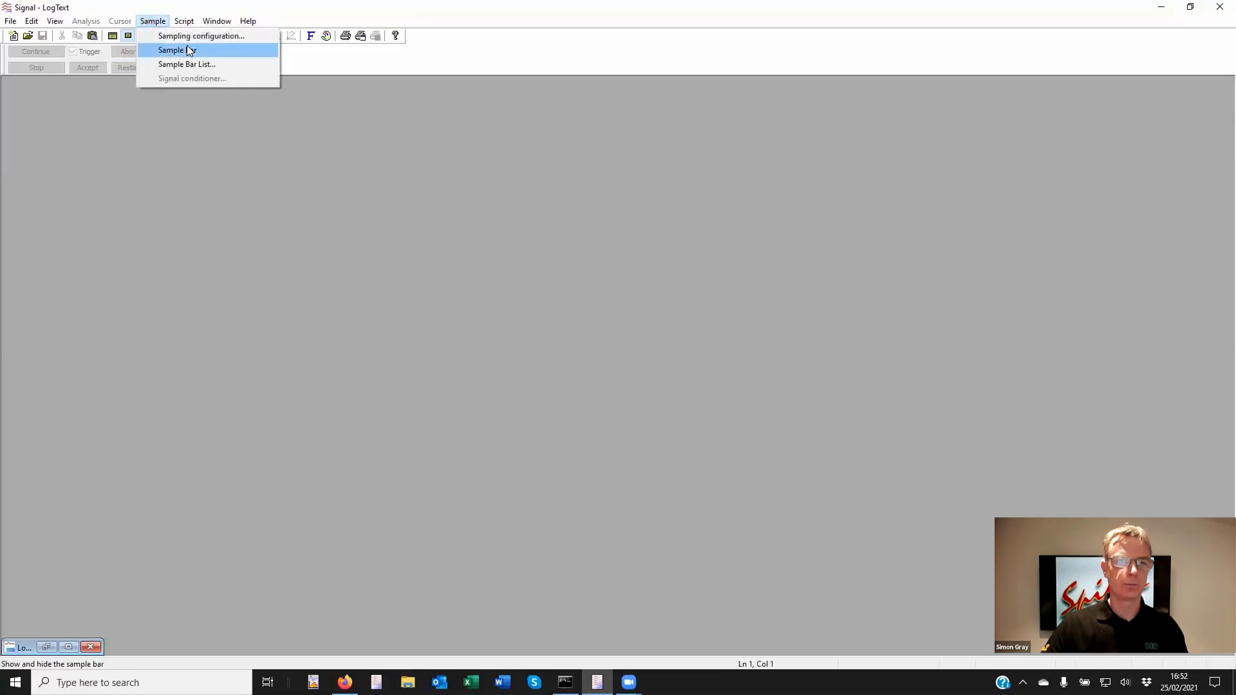
{"action": "left_click", "coordinate": [152, 20]}
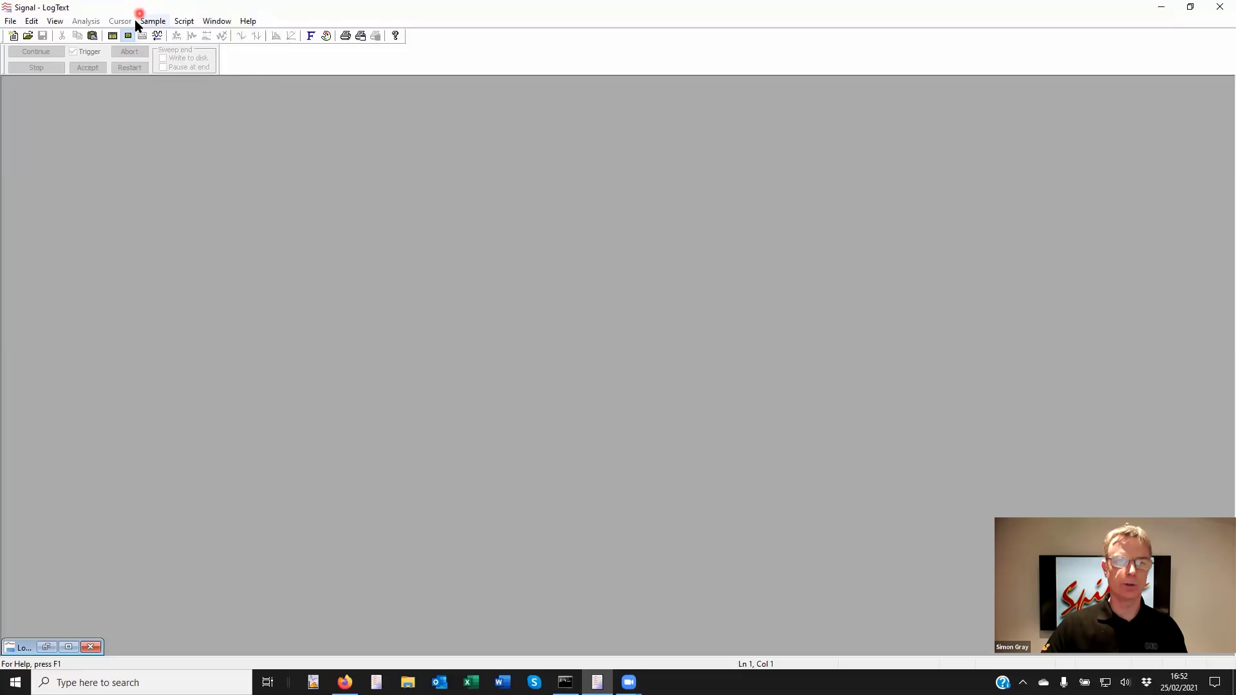
{"action": "left_click", "coordinate": [9, 22]}
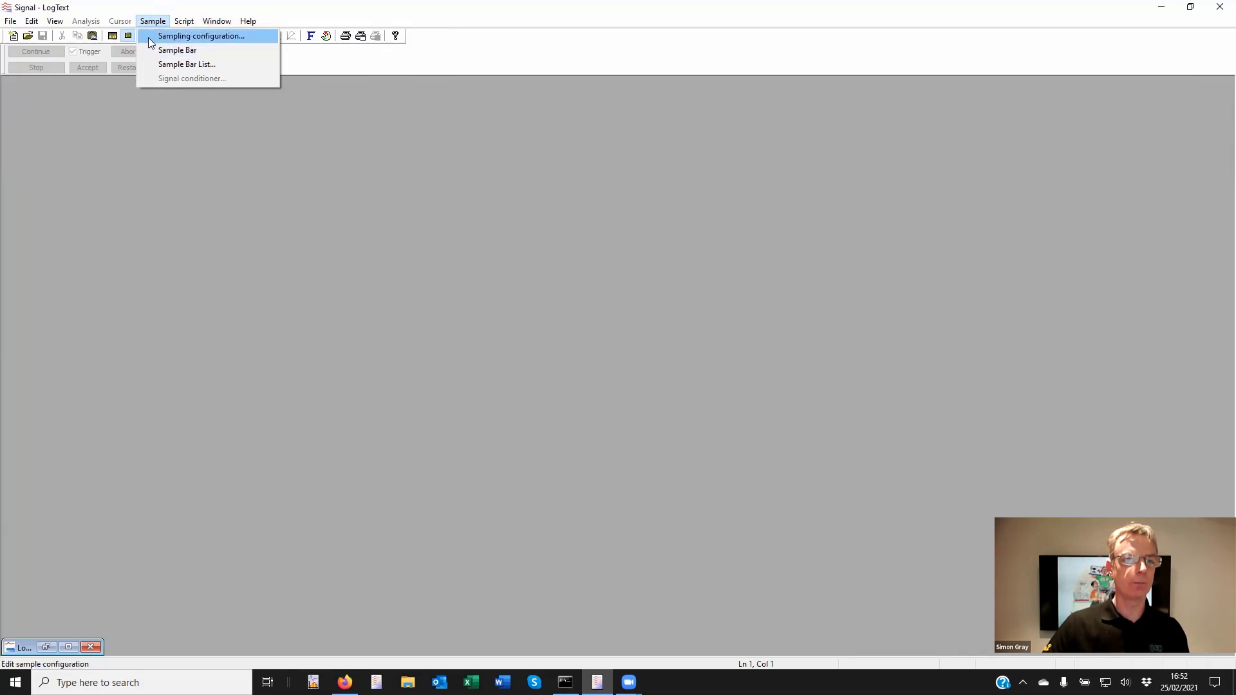
{"action": "left_click", "coordinate": [95, 7]}
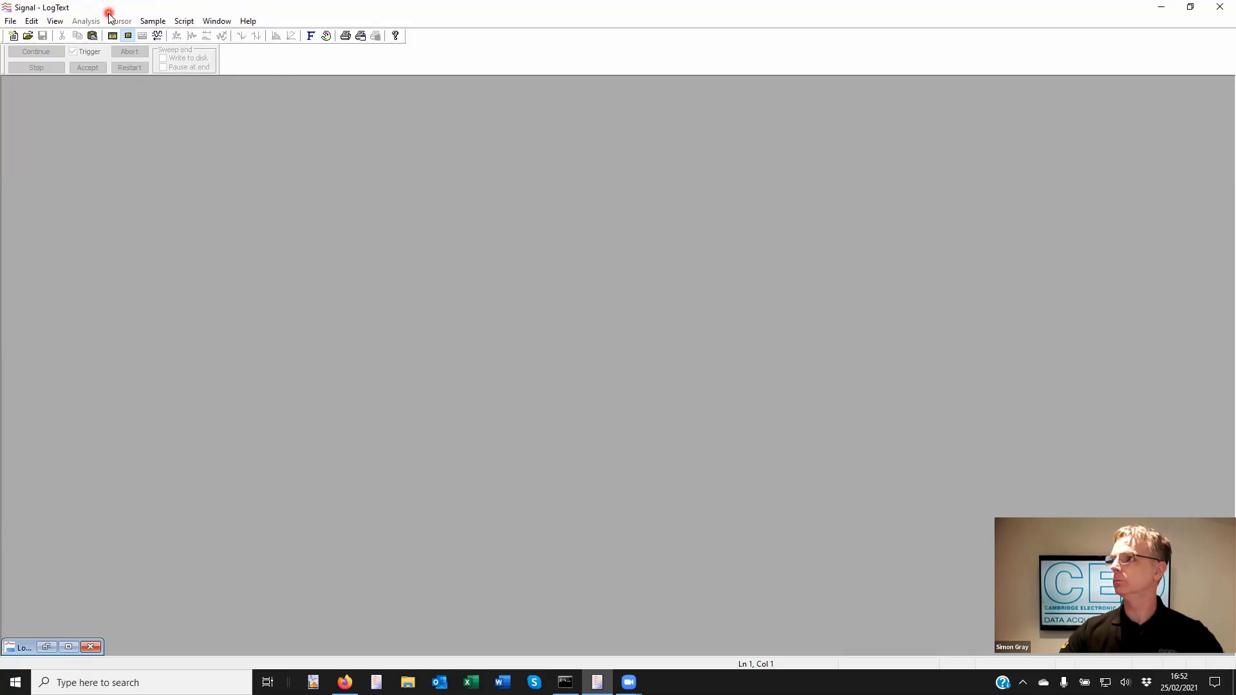
Open the recent file NAME_0AA.cfs and make its window slightly narrower.
{"action": "left_click", "coordinate": [10, 21]}
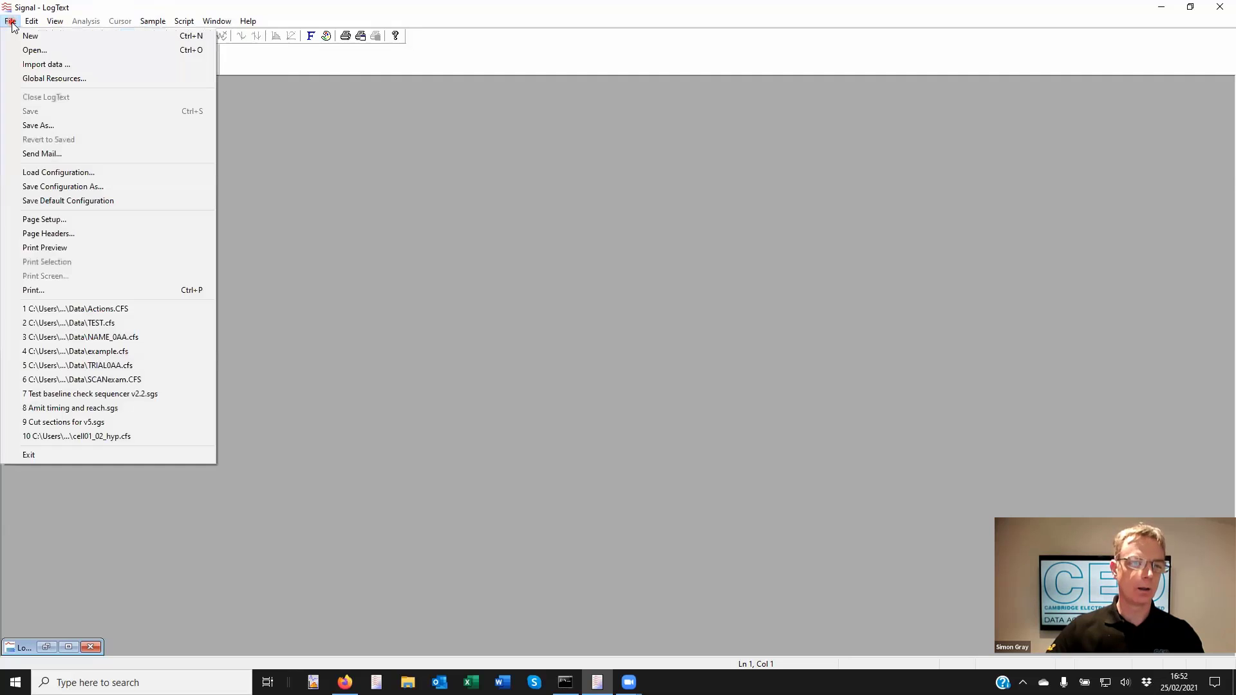
{"action": "left_click", "coordinate": [10, 23]}
{"action": "left_click", "coordinate": [11, 22]}
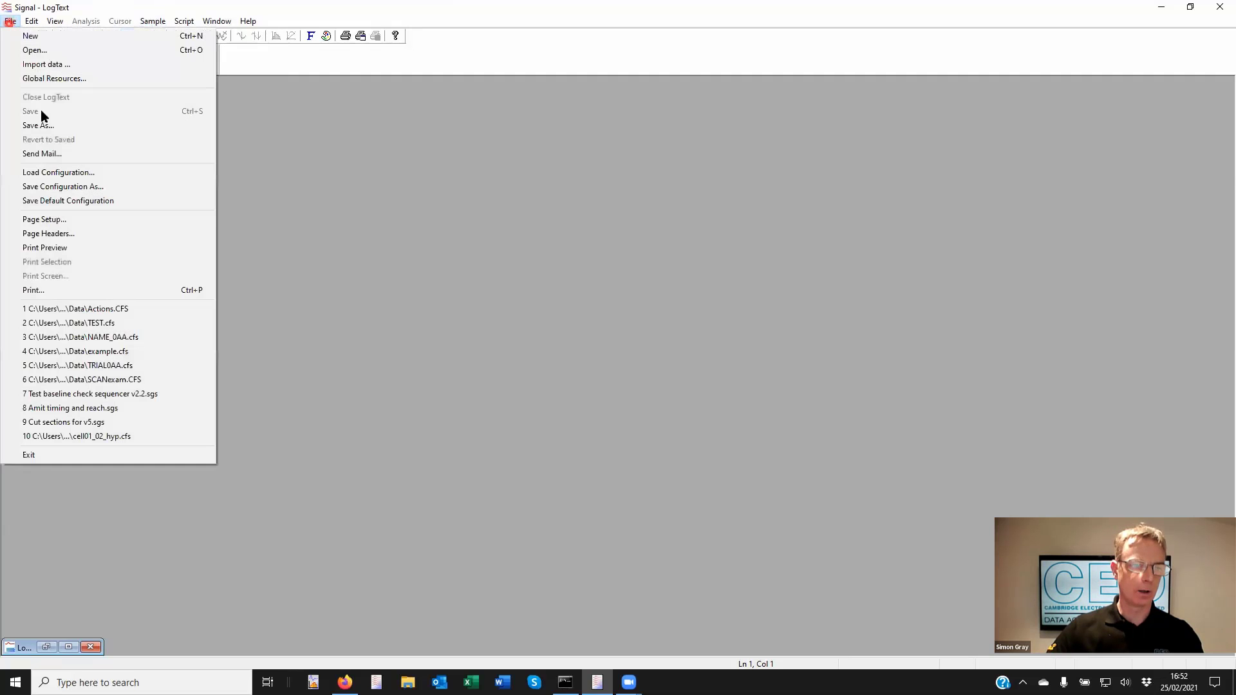
{"action": "left_click", "coordinate": [120, 339]}
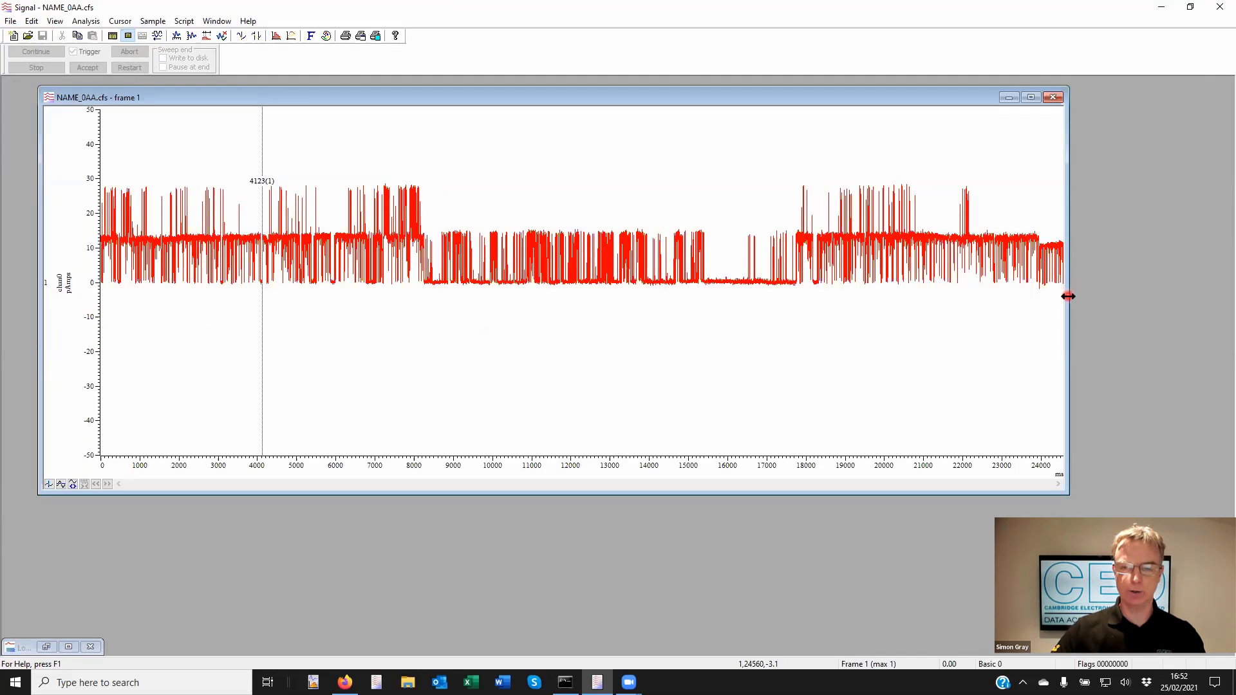
{"action": "left_click_drag", "start_coordinate": [1068, 296], "coordinate": [972, 297]}
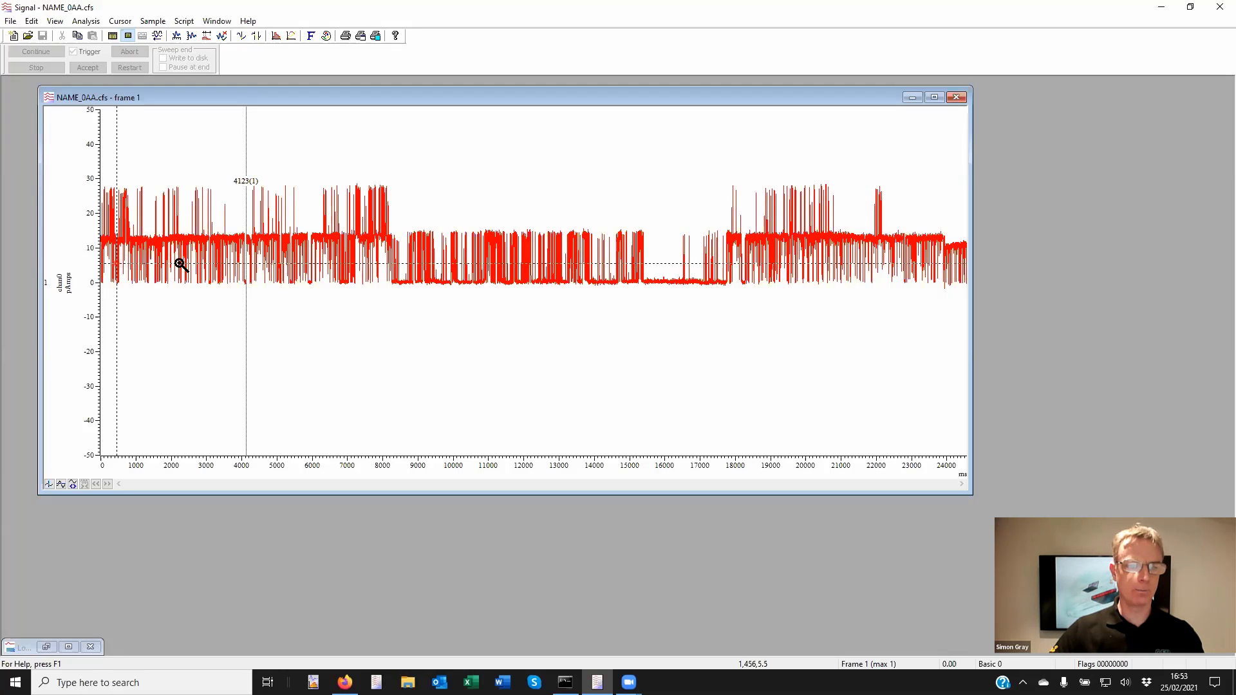
Add two horizontal cursors to chan0, placing cursor 1 at about -1.8 pAmps and cursor 2 at about 5.5 pAmps.
{"action": "left_click_drag", "start_coordinate": [181, 263], "coordinate": [403, 261]}
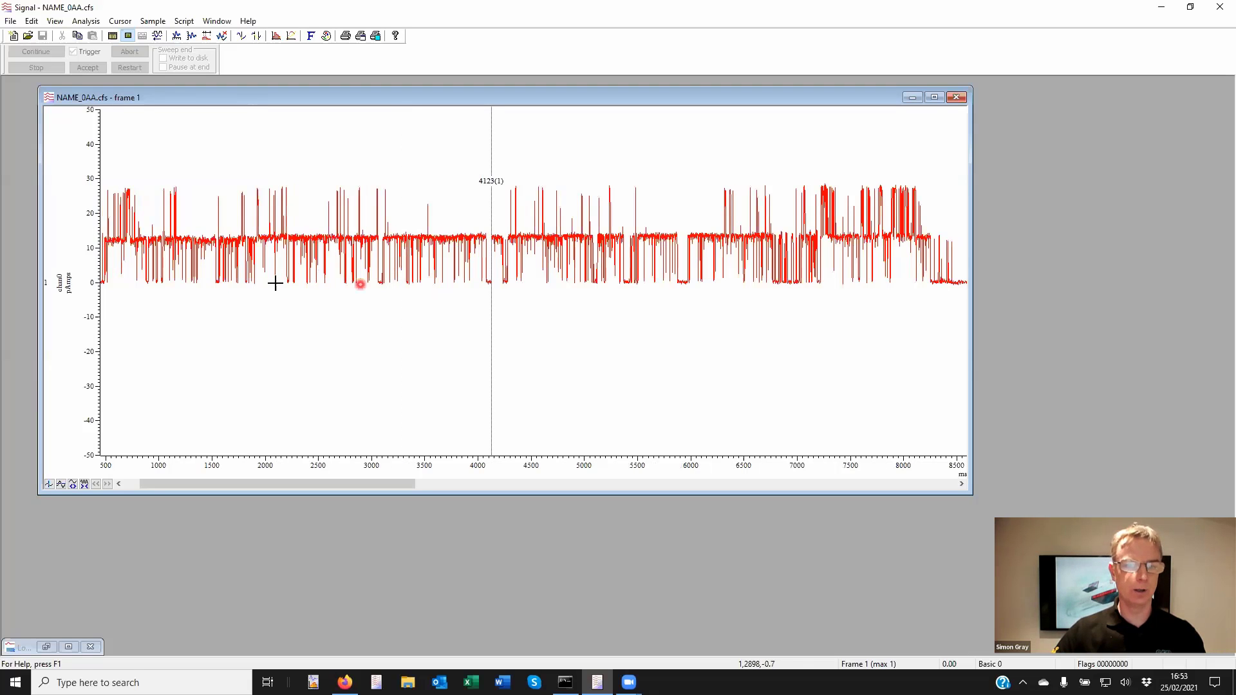
{"action": "left_click_drag", "start_coordinate": [238, 484], "coordinate": [223, 484]}
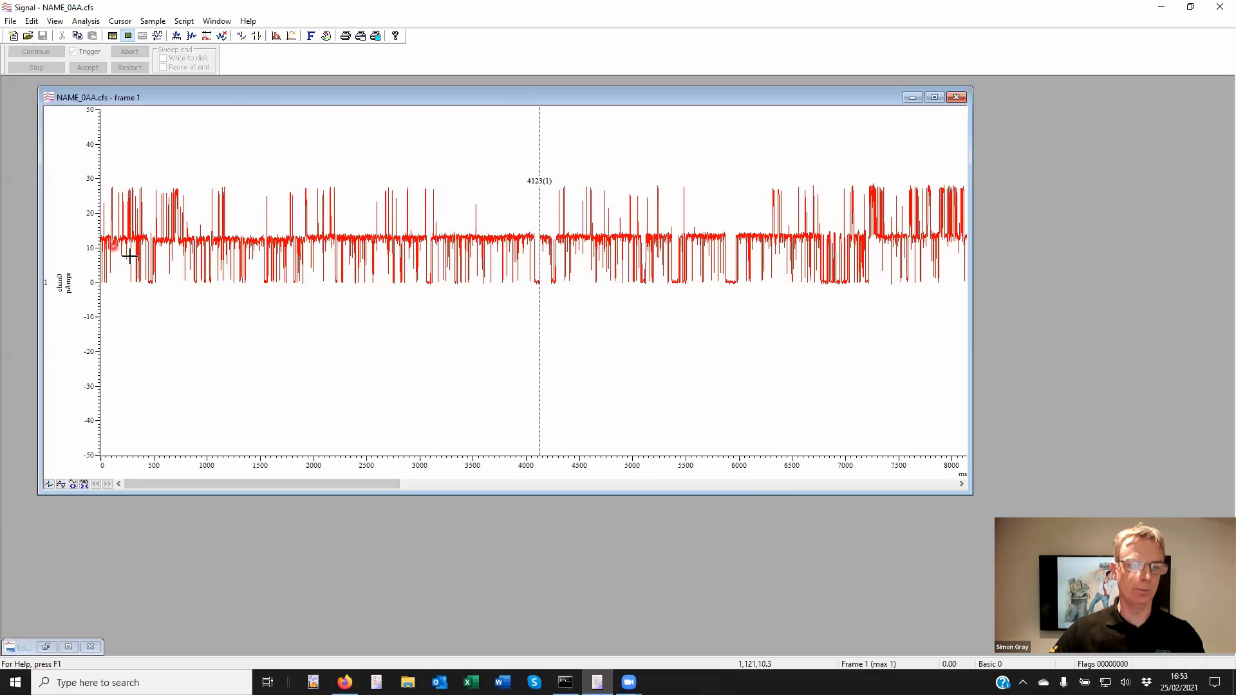
{"action": "left_click", "coordinate": [61, 484]}
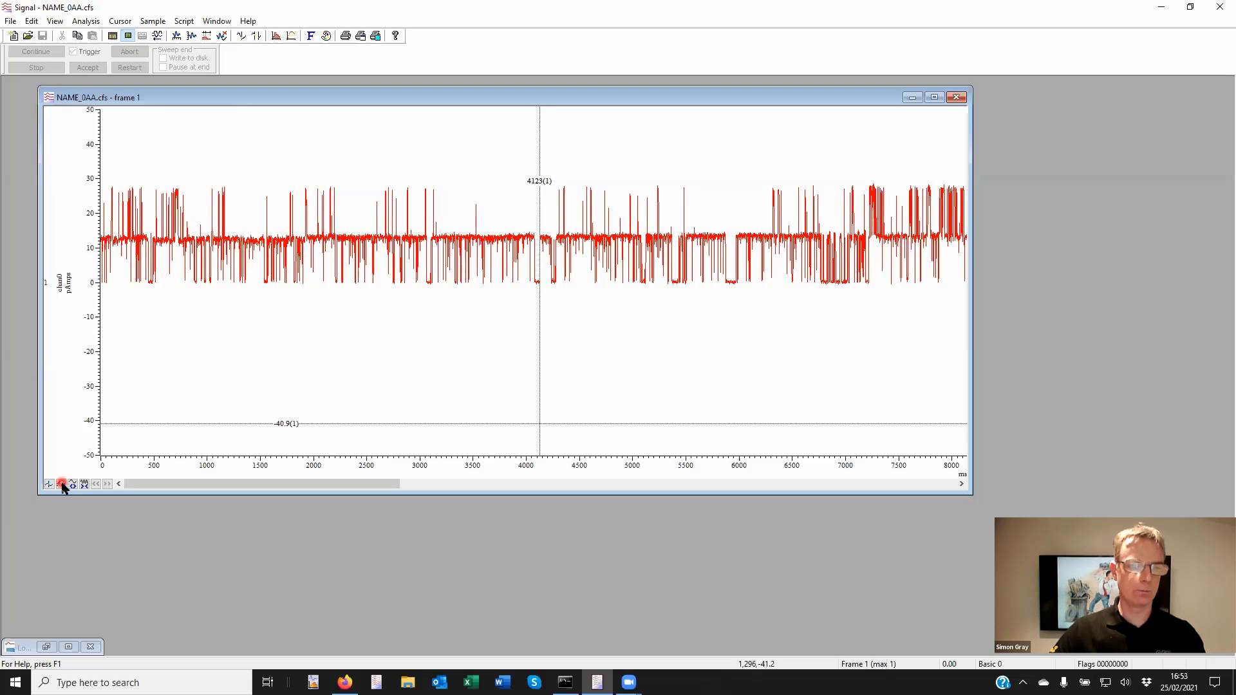
{"action": "mouse_move", "coordinate": [328, 421]}
{"action": "left_mouse_down"}
{"action": "mouse_move", "coordinate": [305, 358]}
{"action": "mouse_move", "coordinate": [311, 288]}
{"action": "left_mouse_up"}
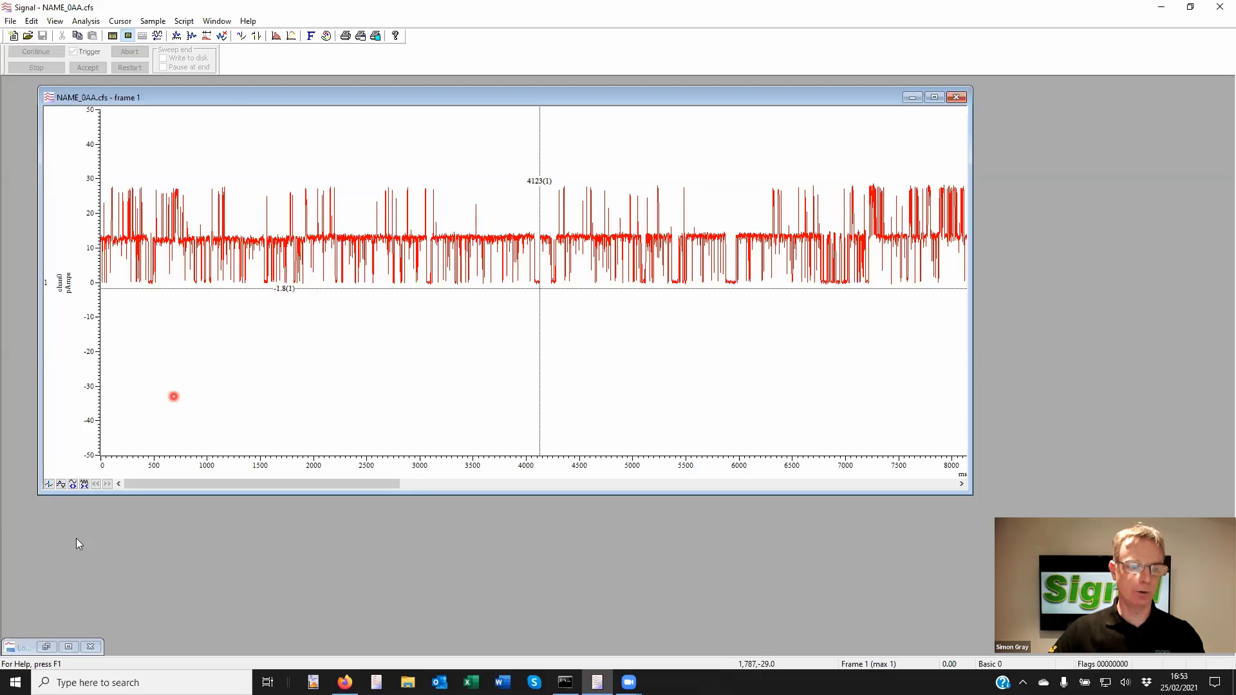
{"action": "left_click", "coordinate": [60, 484]}
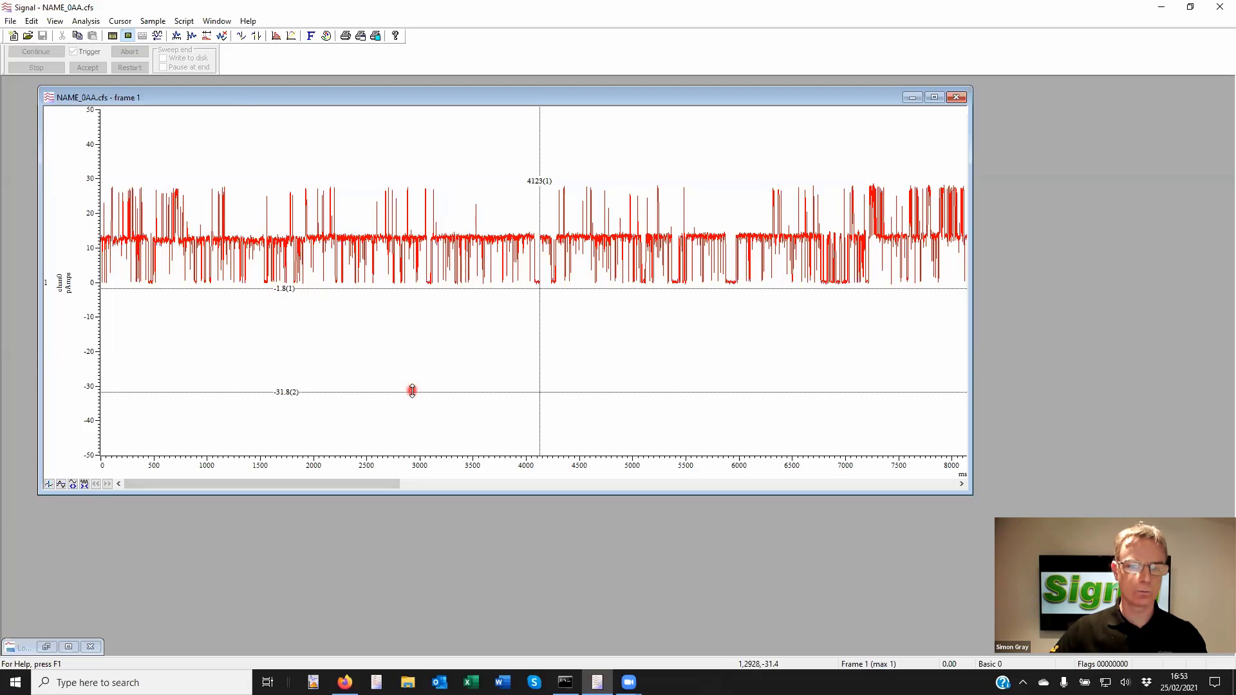
{"action": "left_click_drag", "start_coordinate": [412, 391], "coordinate": [402, 264]}
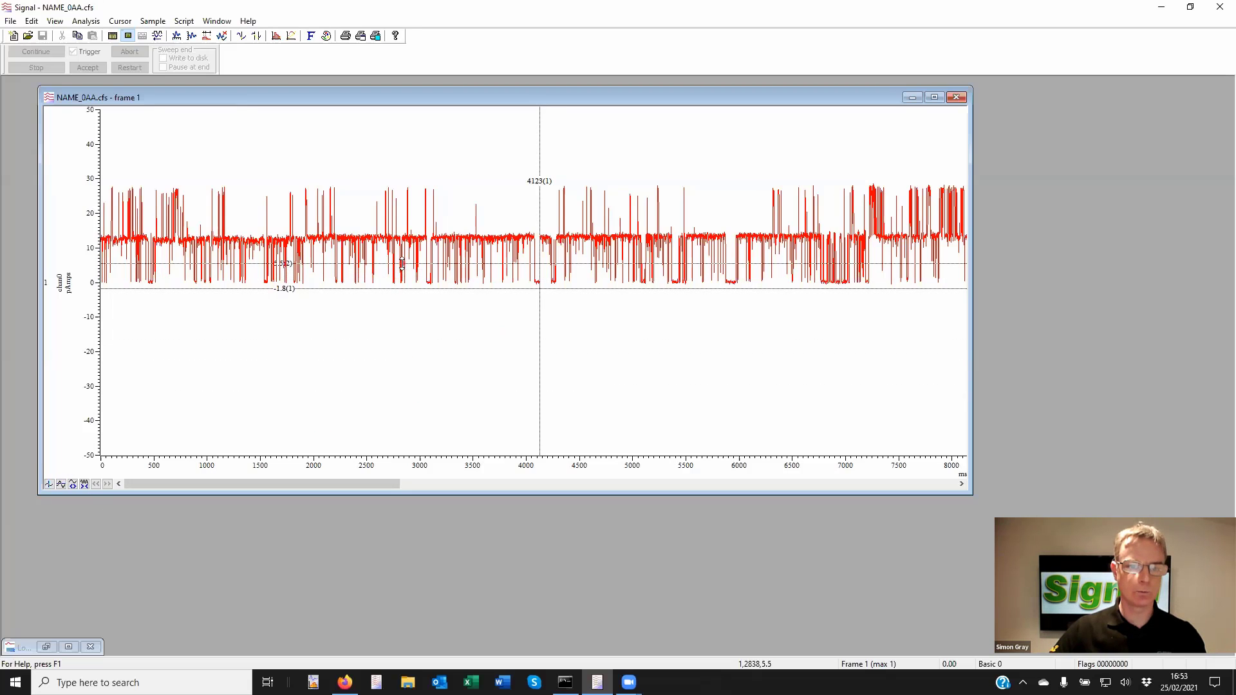
{"action": "left_click", "coordinate": [264, 382]}
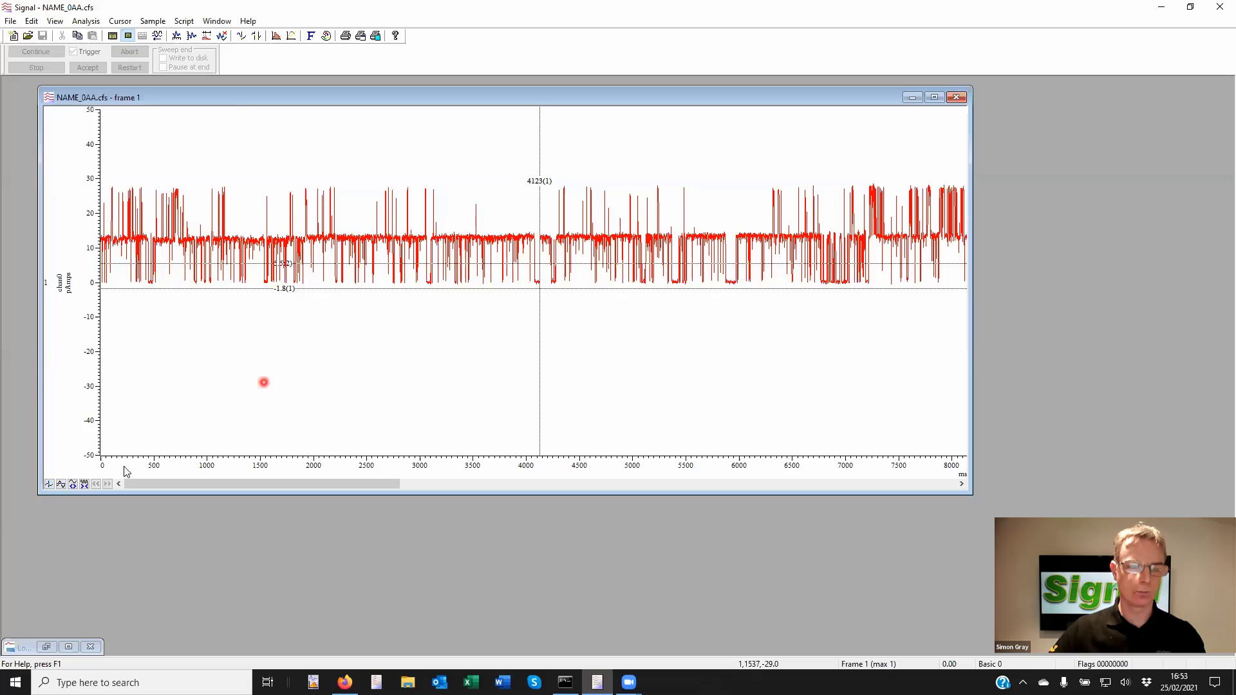
Add a third horizontal cursor and adjust cursors 1, 2 and 3 to about 0.3, 3.7 and 8 pAmps.
{"action": "left_click", "coordinate": [60, 485]}
{"action": "left_click_drag", "start_coordinate": [376, 359], "coordinate": [385, 255]}
{"action": "left_click", "coordinate": [334, 291]}
{"action": "left_click_drag", "start_coordinate": [336, 289], "coordinate": [338, 284]}
{"action": "left_click_drag", "start_coordinate": [364, 168], "coordinate": [353, 277]}
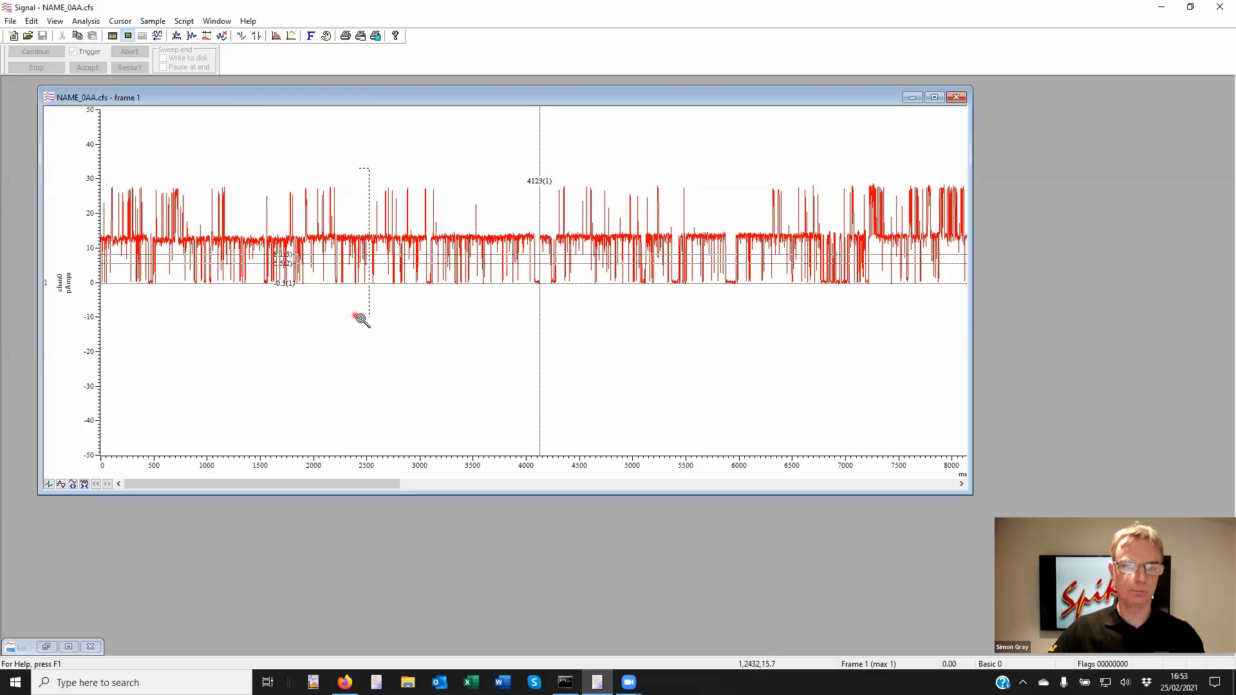
{"action": "left_click_drag", "start_coordinate": [361, 320], "coordinate": [339, 360]}
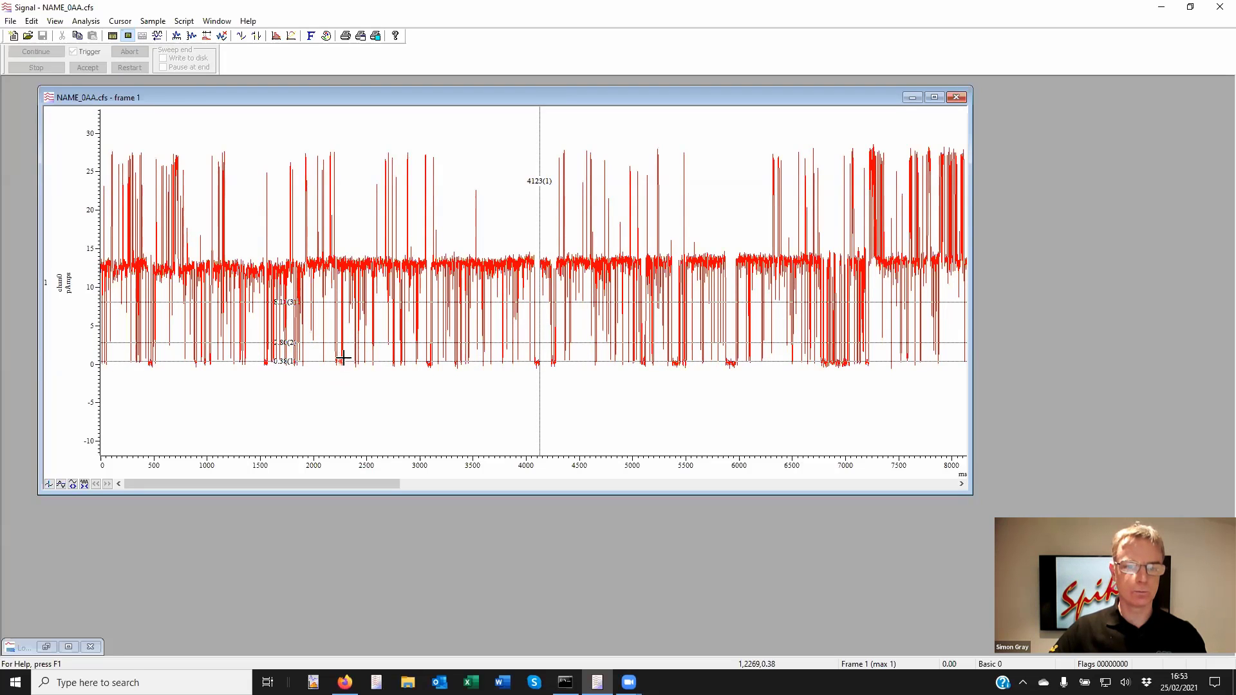
{"action": "left_click_drag", "start_coordinate": [344, 302], "coordinate": [344, 299]}
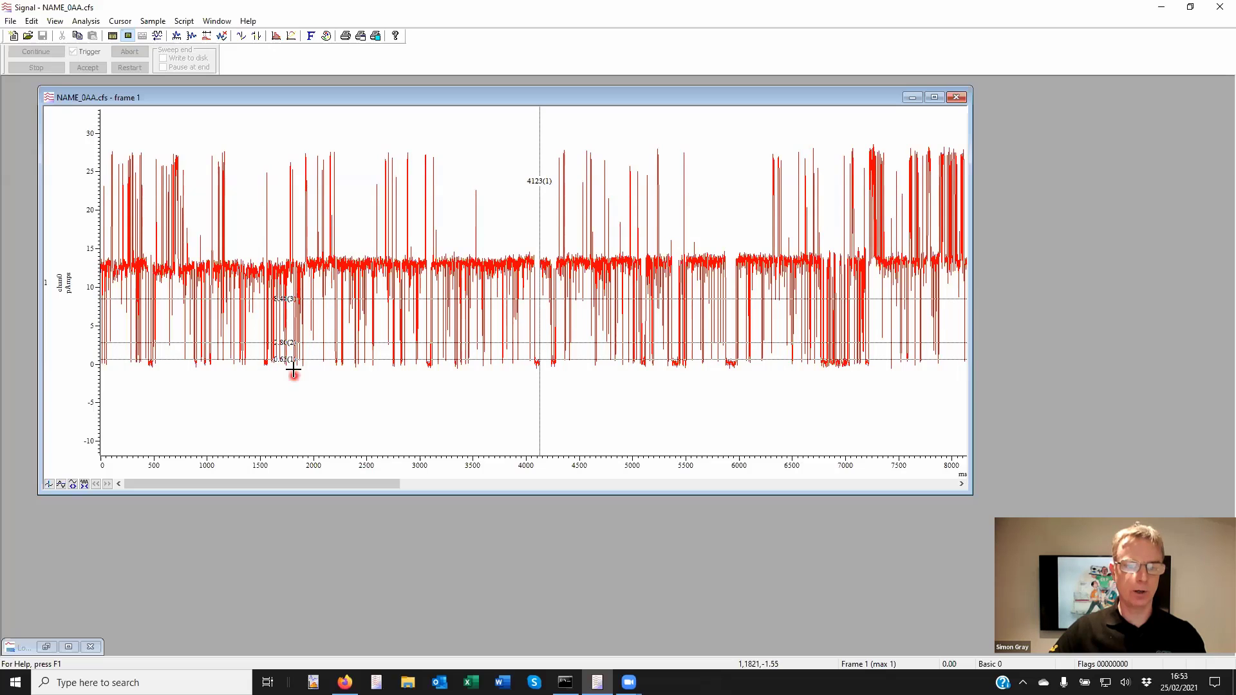
{"action": "left_click_drag", "start_coordinate": [334, 364], "coordinate": [365, 305]}
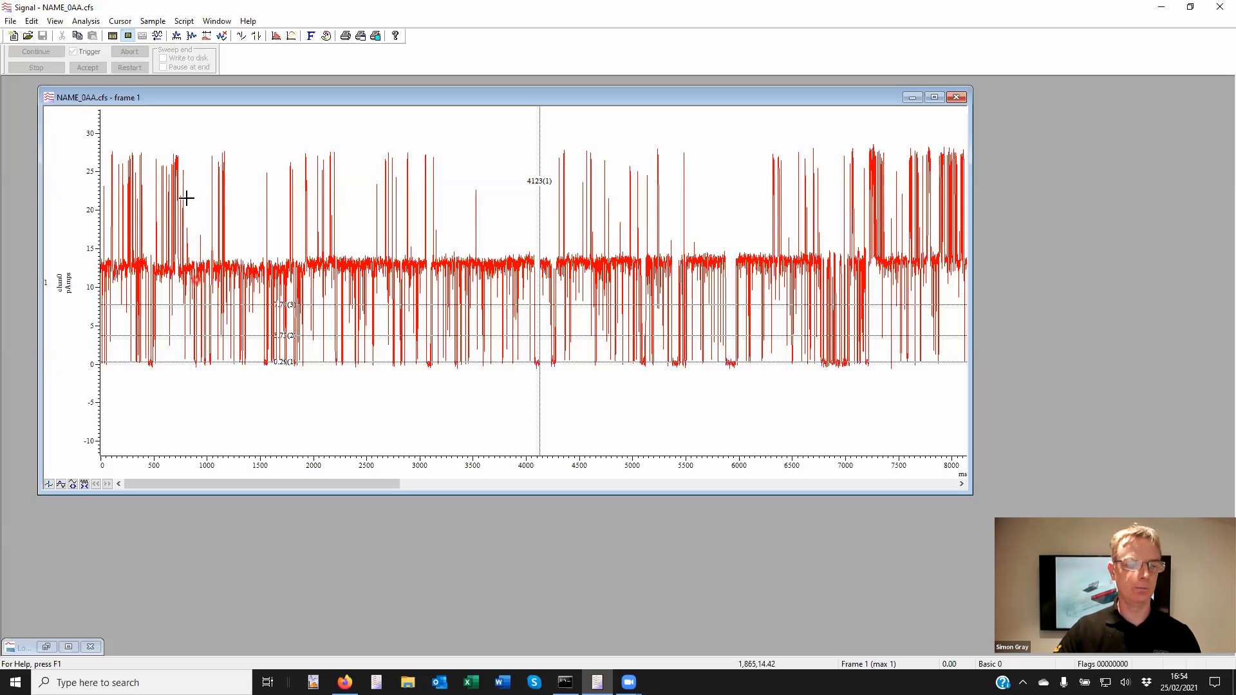
Set up a threshold idealised trace with open above HCursor(3), close below HCursor(2) and base level HCursor(1).
{"action": "left_click", "coordinate": [89, 24]}
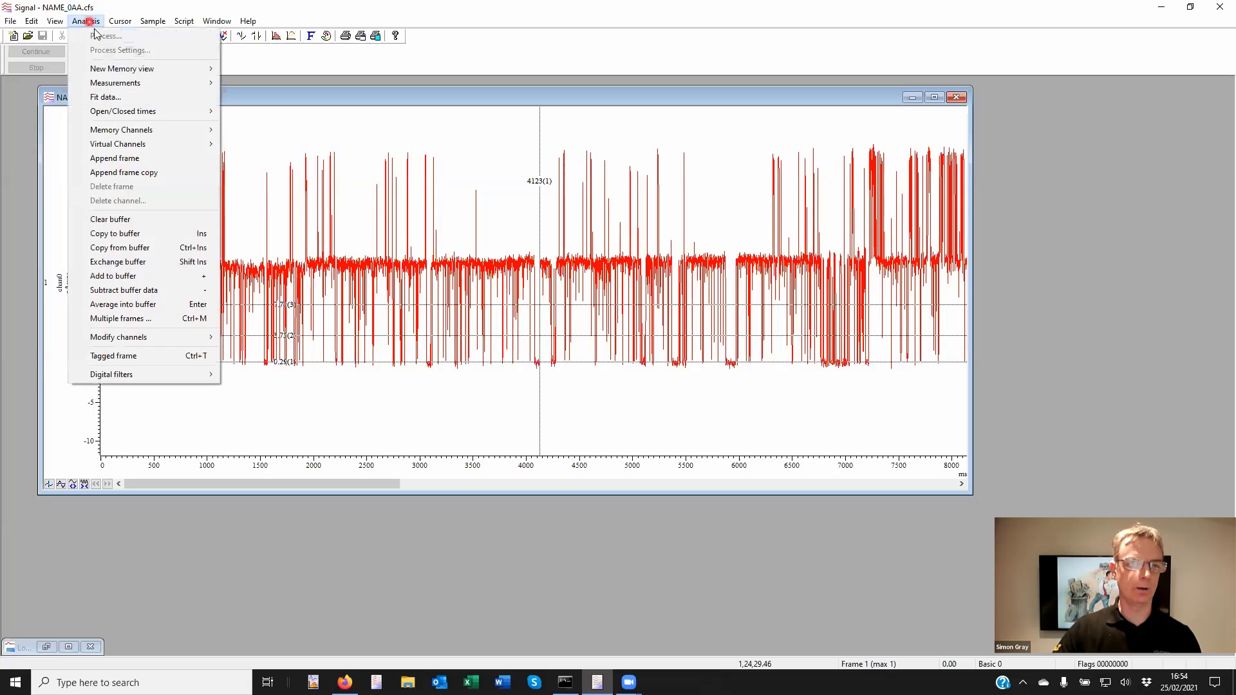
{"action": "mouse_move", "coordinate": [136, 114]}
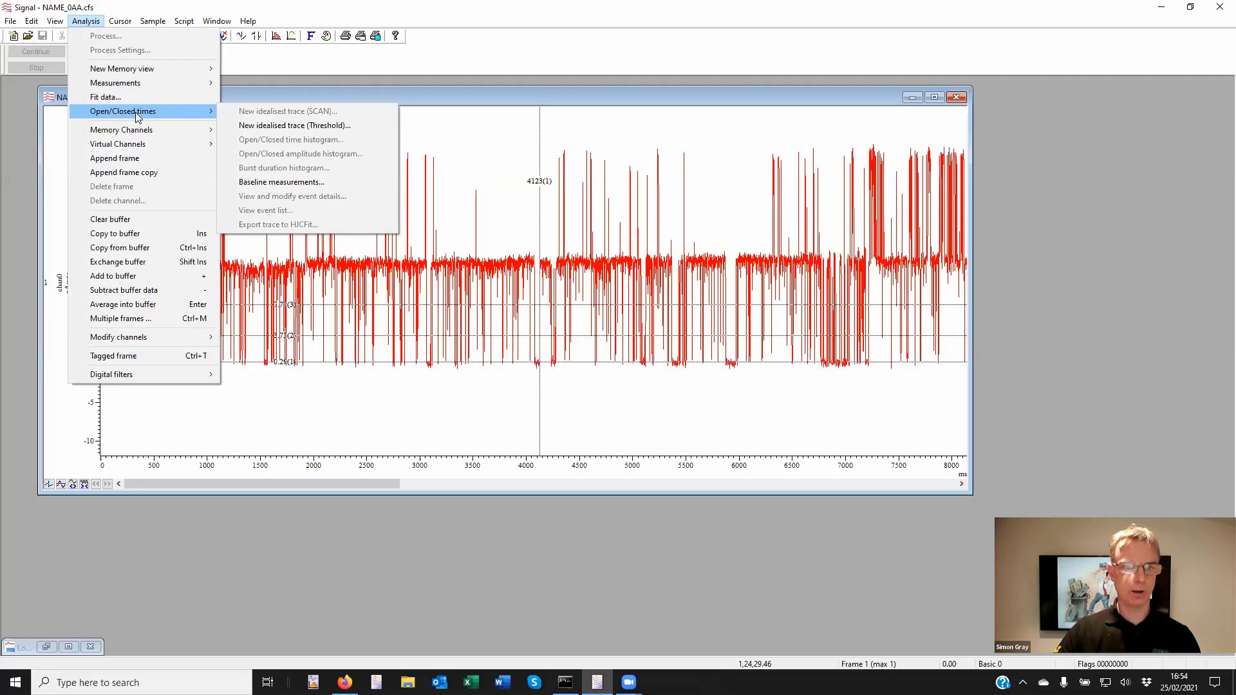
{"action": "left_click", "coordinate": [341, 125]}
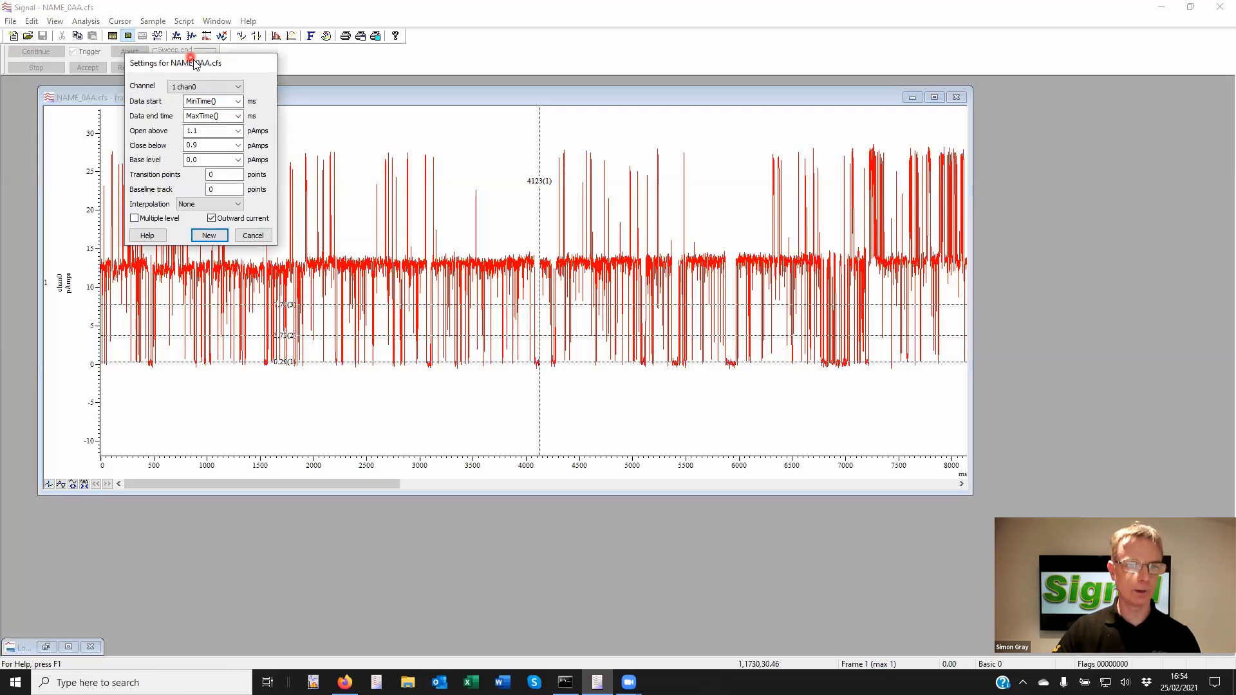
{"action": "left_click_drag", "start_coordinate": [1102, 254], "coordinate": [1101, 252]}
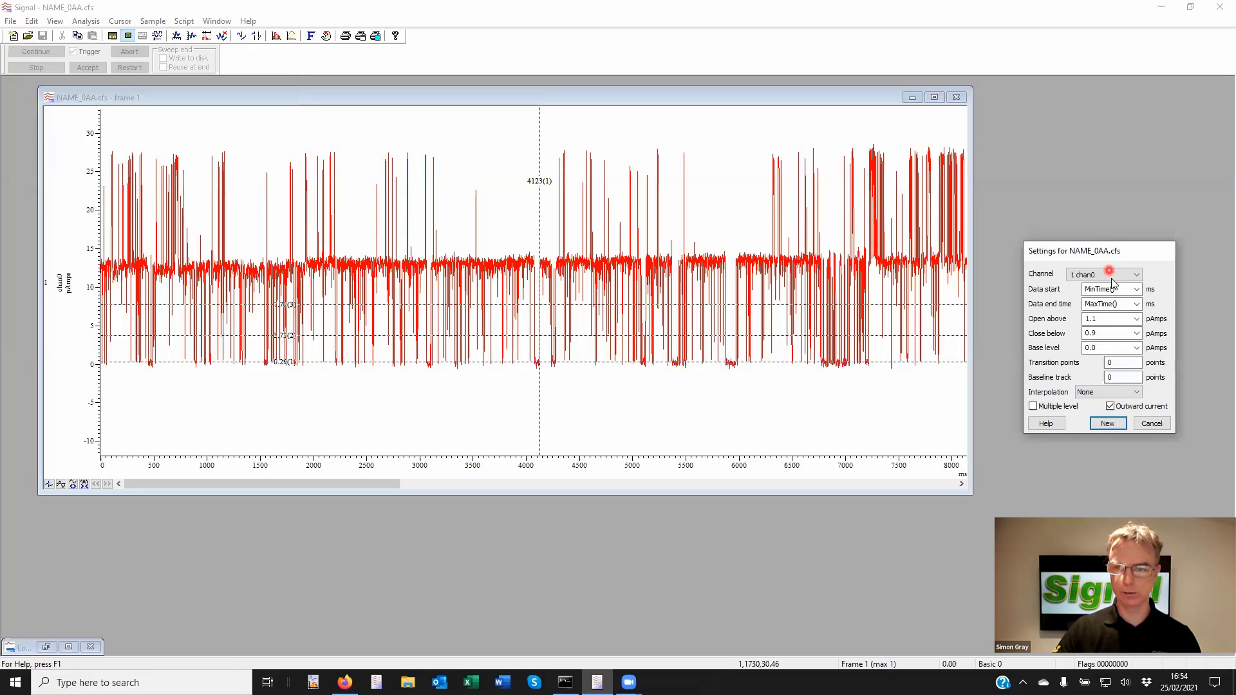
{"action": "left_click", "coordinate": [1137, 348]}
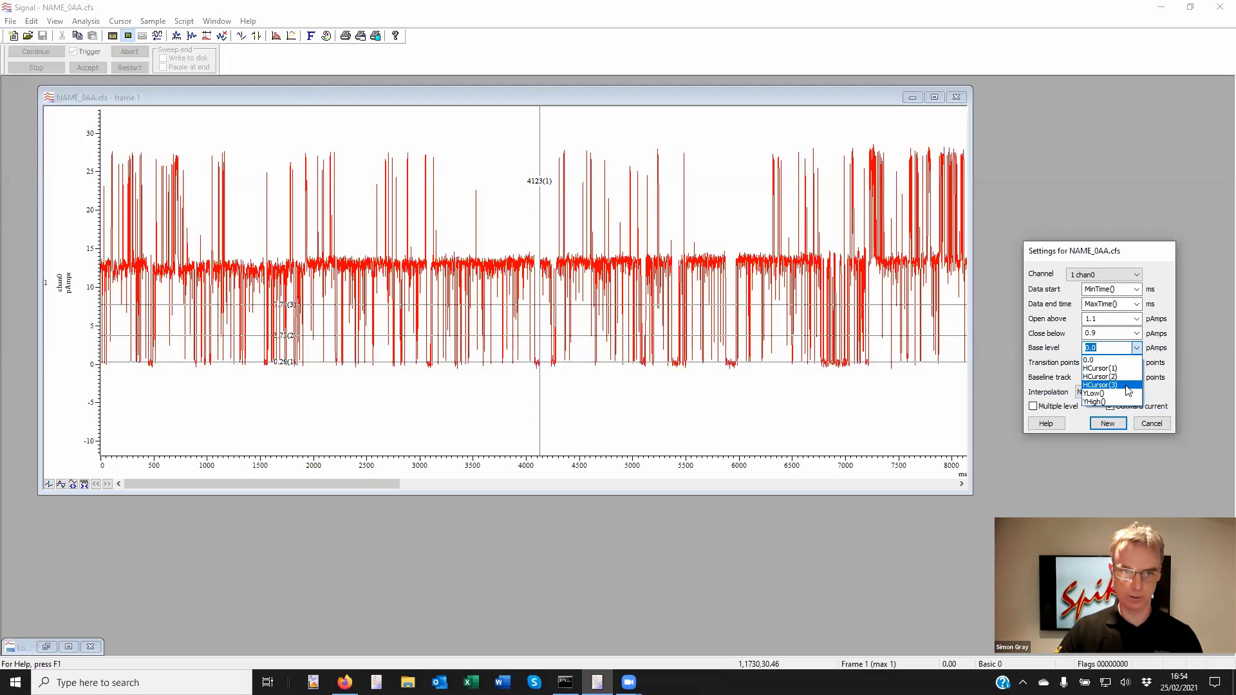
{"action": "left_click", "coordinate": [1124, 369]}
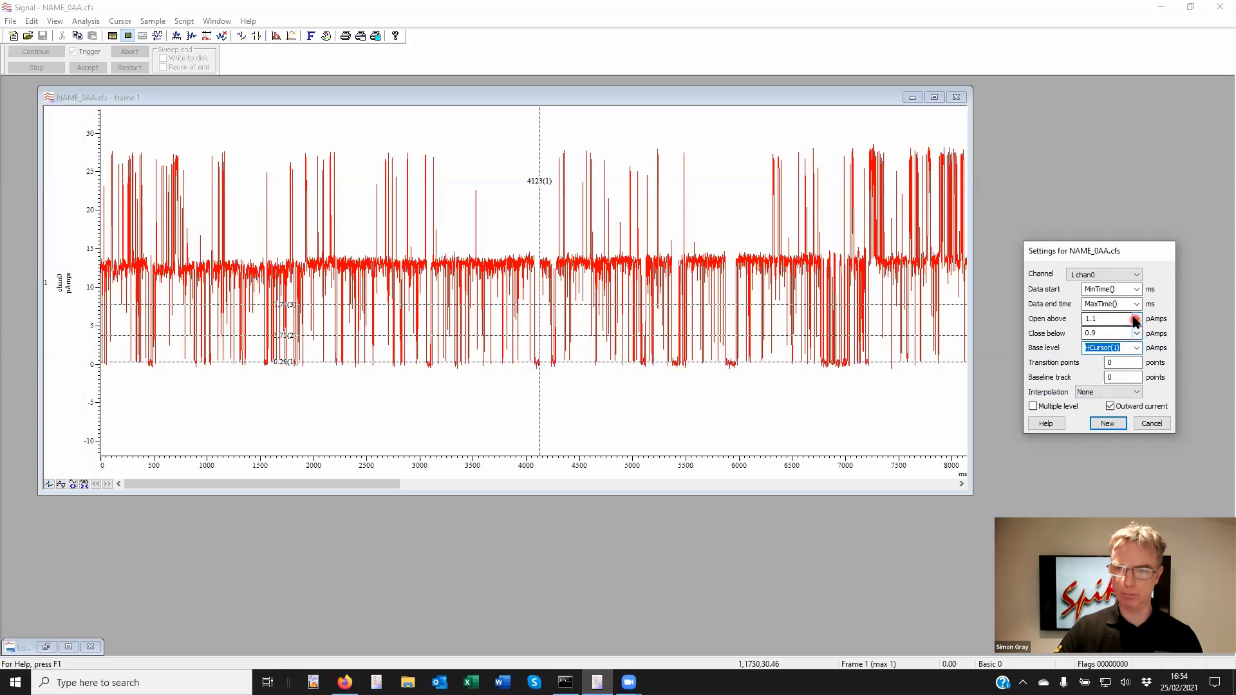
{"action": "left_click", "coordinate": [1135, 319]}
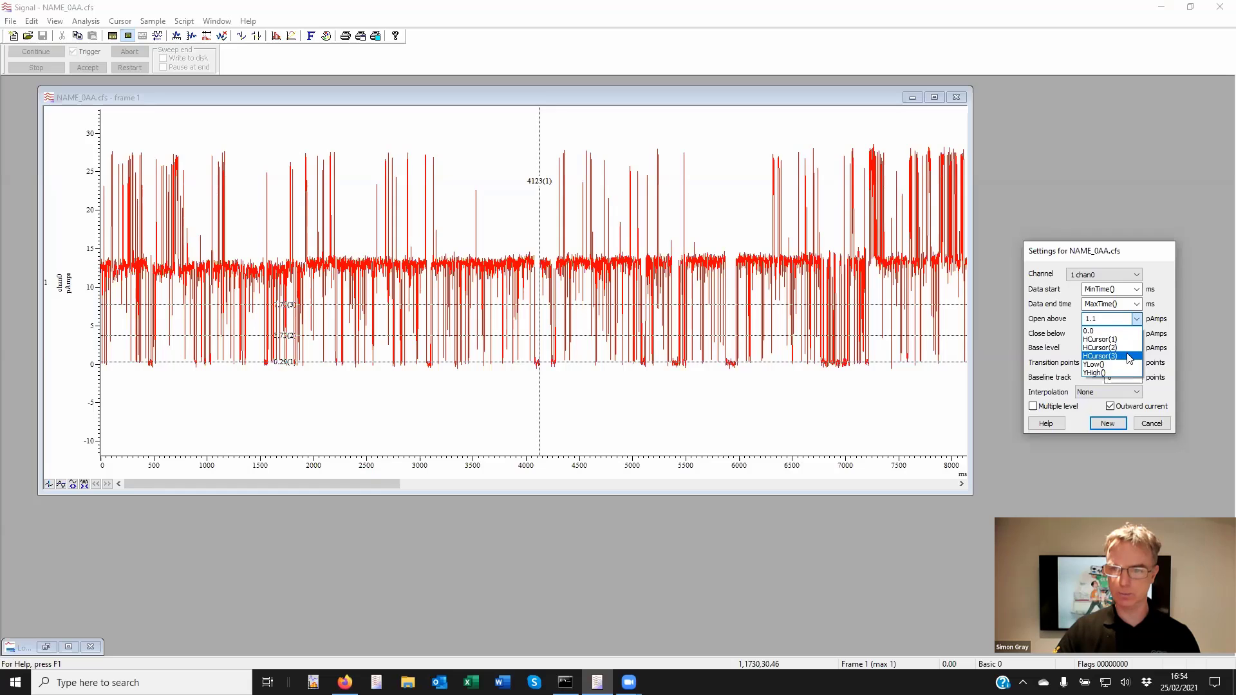
{"action": "left_click", "coordinate": [1126, 358]}
{"action": "left_click", "coordinate": [1137, 334]}
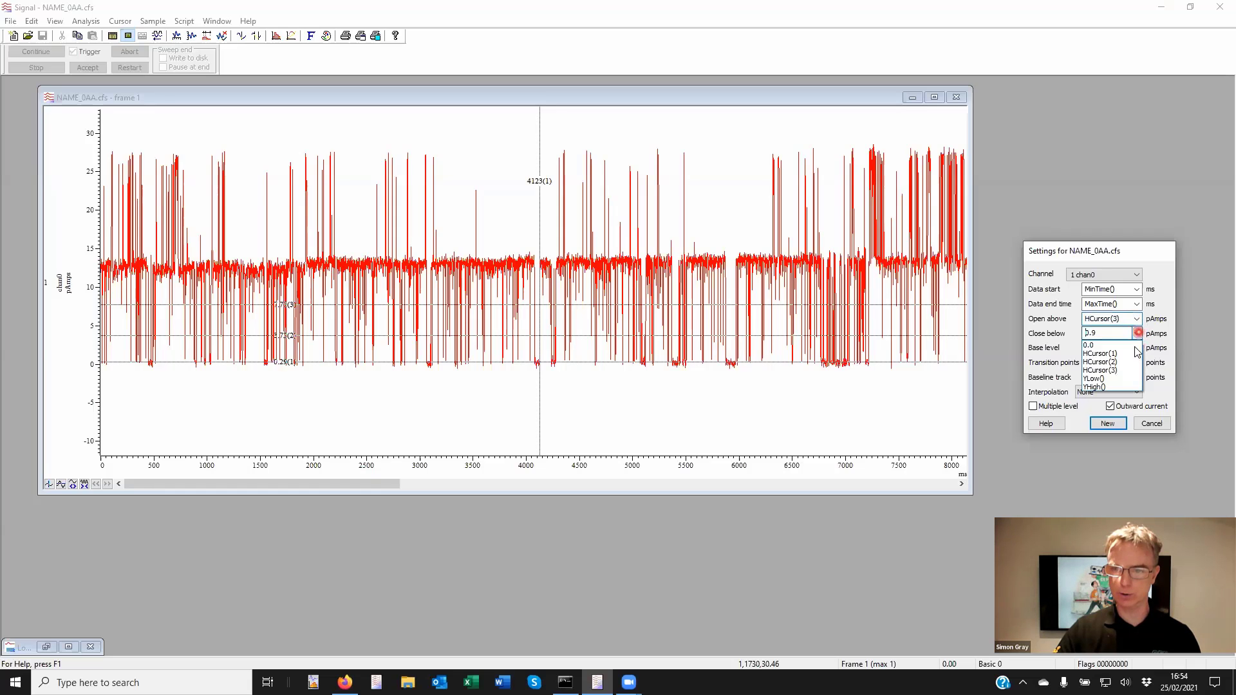
{"action": "left_click", "coordinate": [1128, 361]}
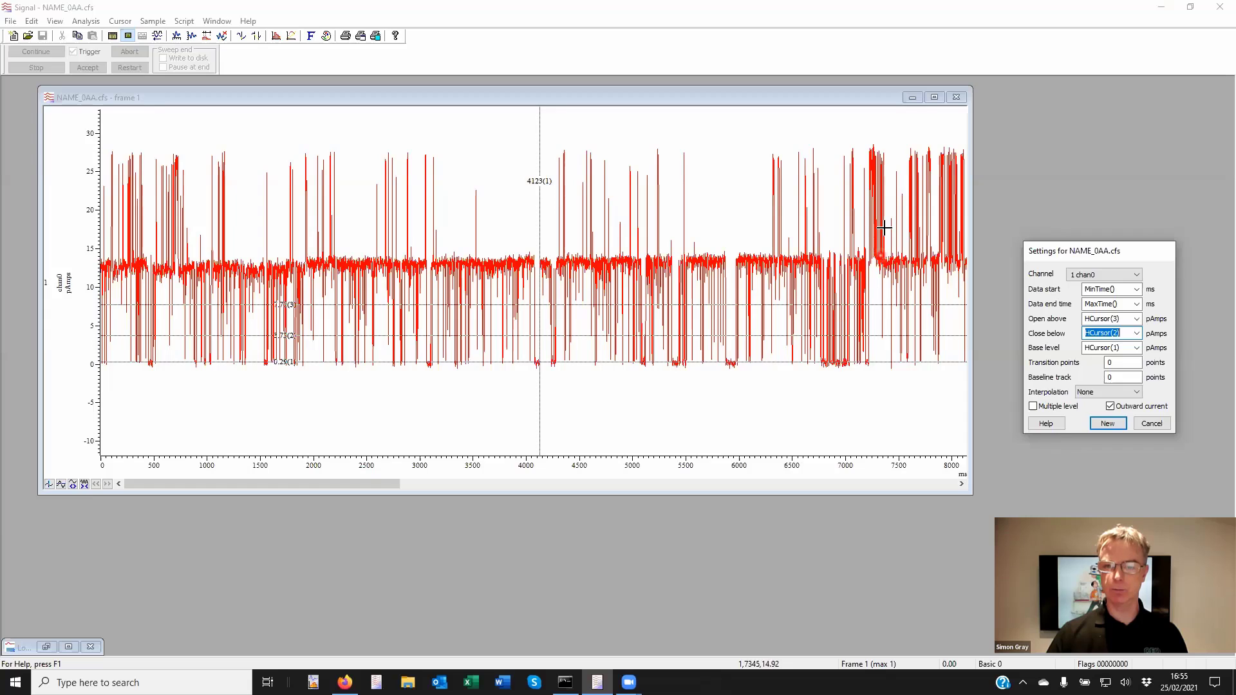
Enable multiple levels, create the idealised trace and process all frames of NAME_0AA.cfs.
{"action": "left_click", "coordinate": [1033, 406]}
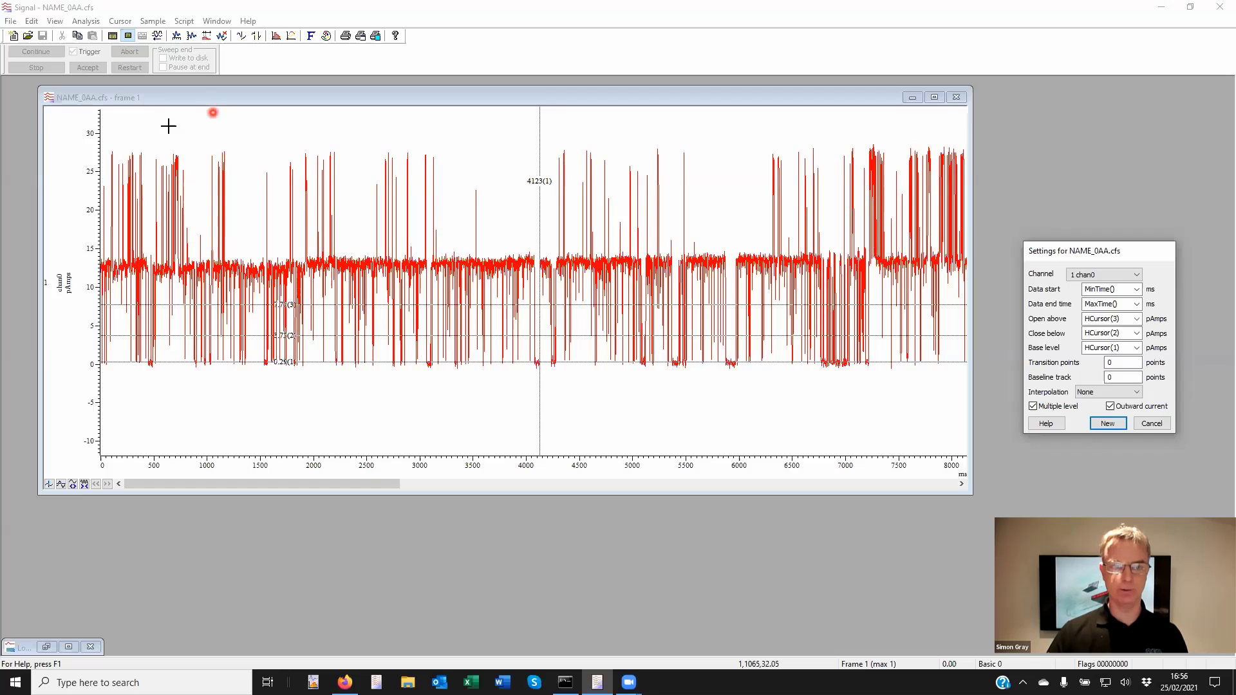
{"action": "left_click", "coordinate": [1108, 424]}
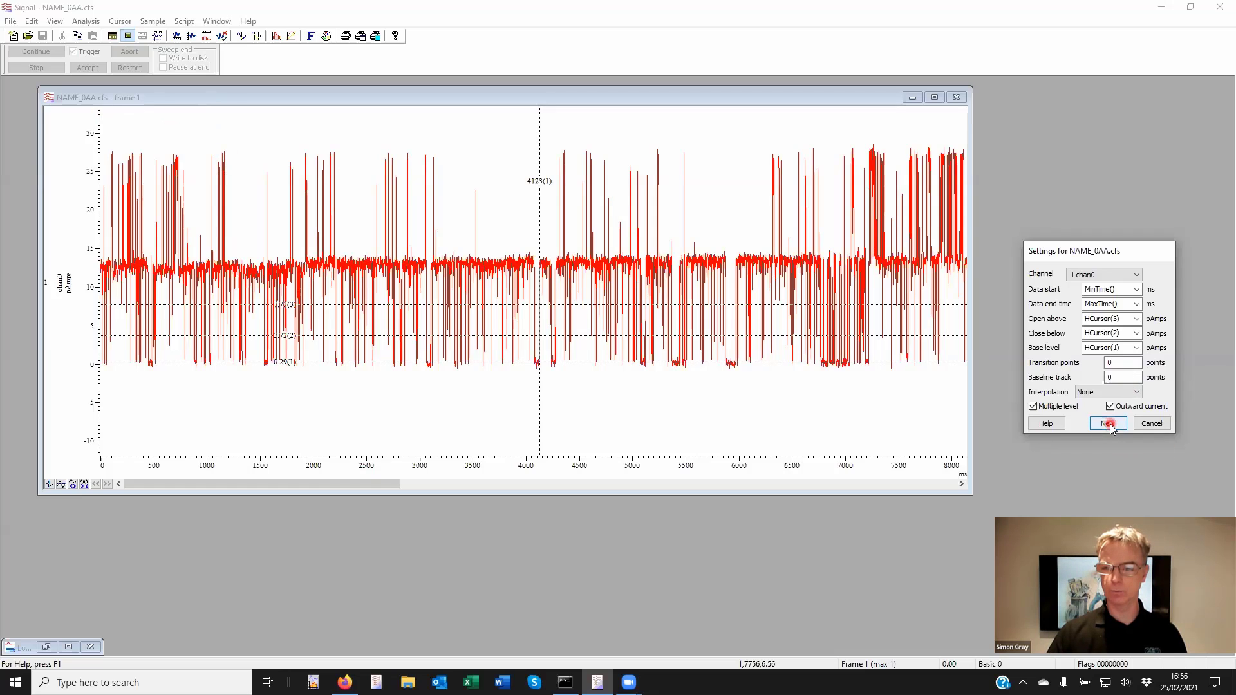
{"action": "left_click", "coordinate": [71, 218]}
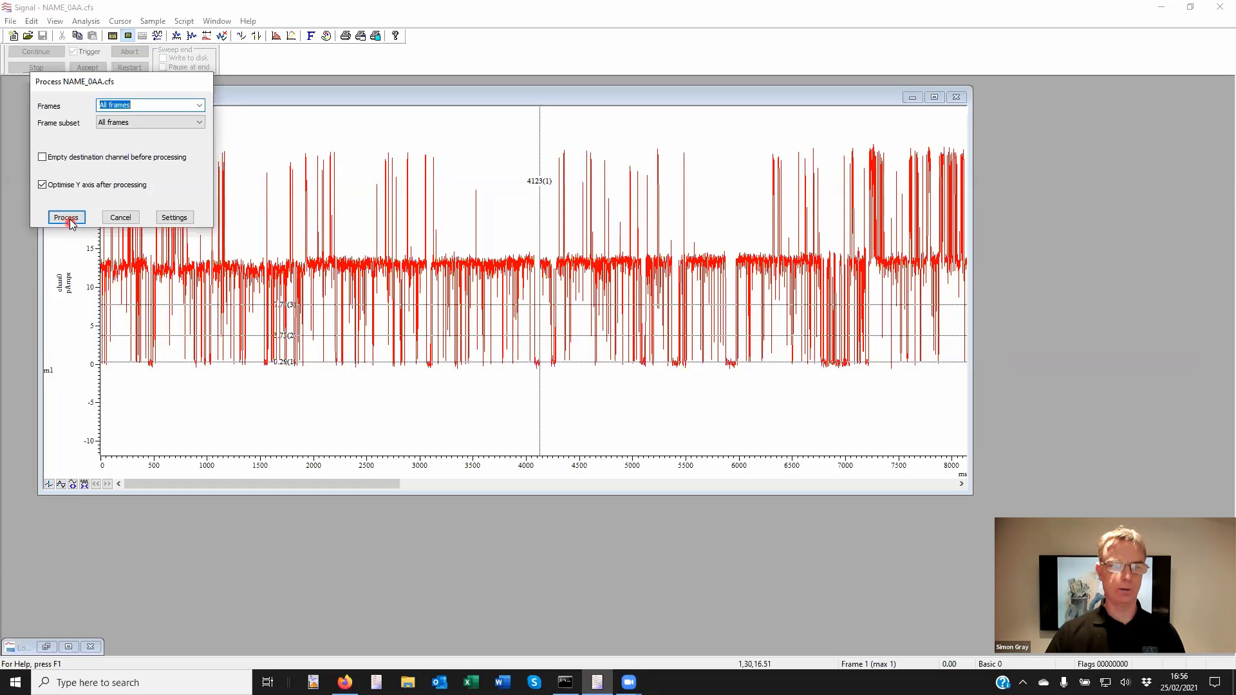
{"action": "mouse_move", "coordinate": [367, 306]}
{"action": "left_mouse_down"}
{"action": "mouse_move", "coordinate": [467, 303]}
{"action": "mouse_move", "coordinate": [333, 290]}
{"action": "mouse_move", "coordinate": [513, 290]}
{"action": "left_mouse_up"}
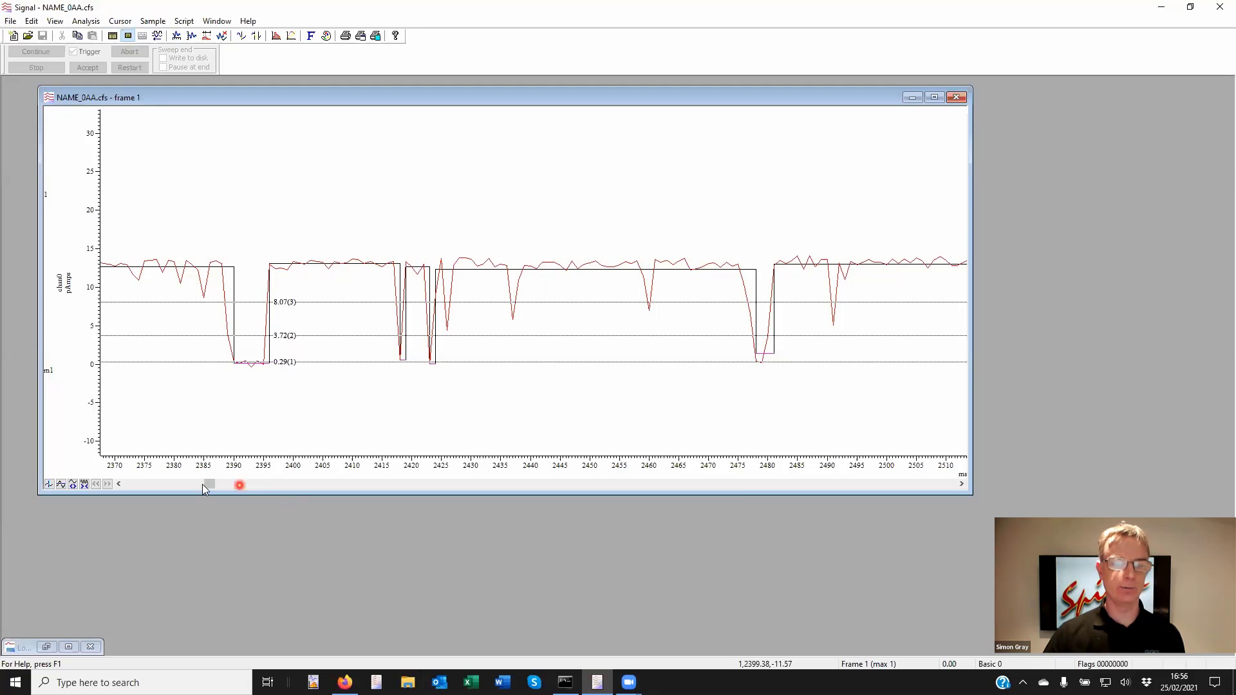
Review the open/closed times analyses offered for the idealised trace without starting one.
{"action": "left_click", "coordinate": [86, 21]}
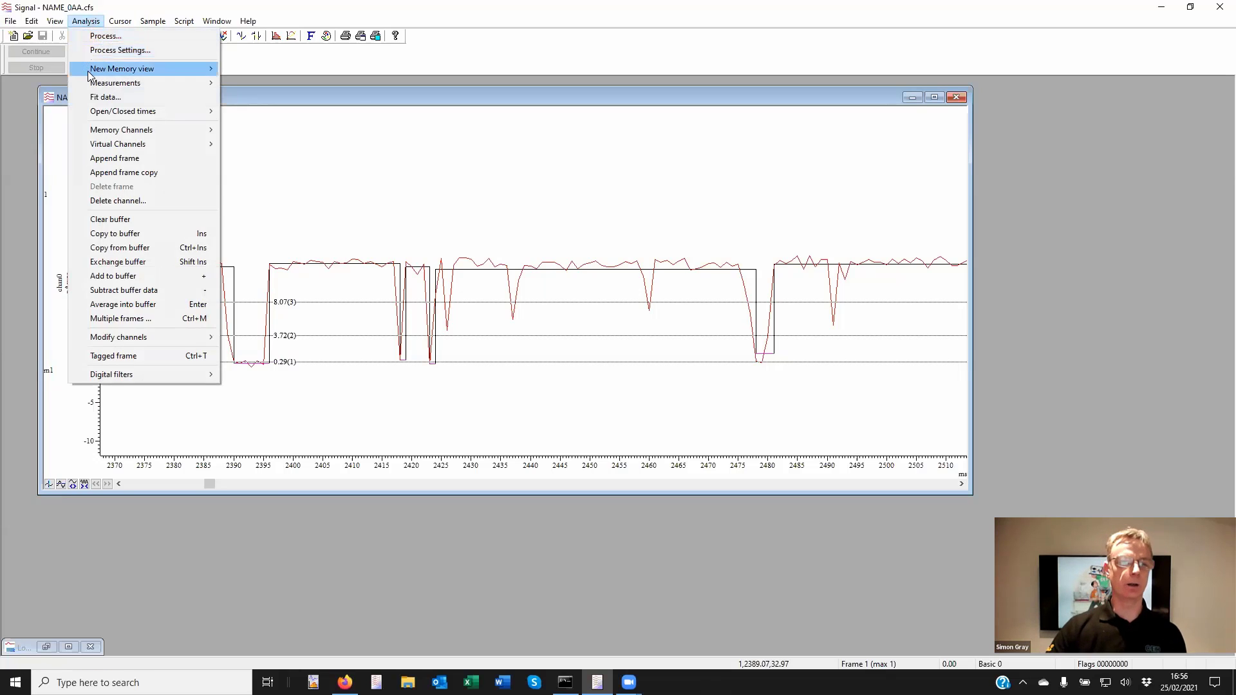
{"action": "mouse_move", "coordinate": [154, 22]}
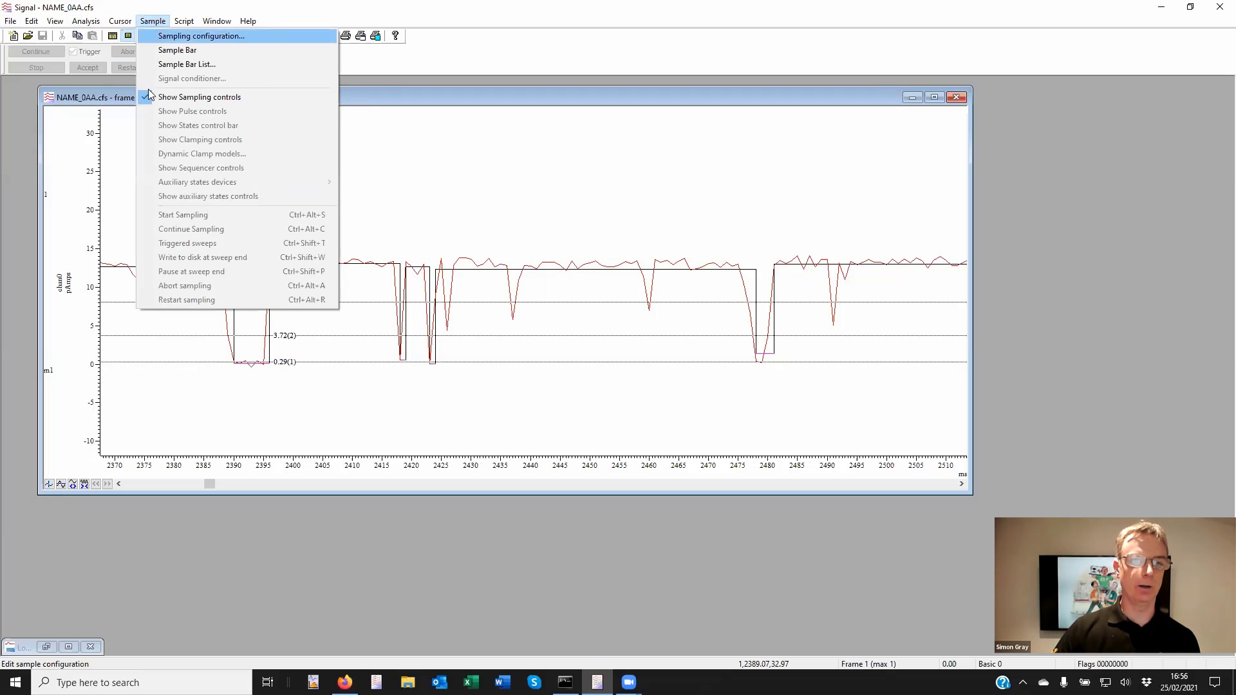
{"action": "left_click", "coordinate": [120, 21]}
{"action": "left_click", "coordinate": [153, 21]}
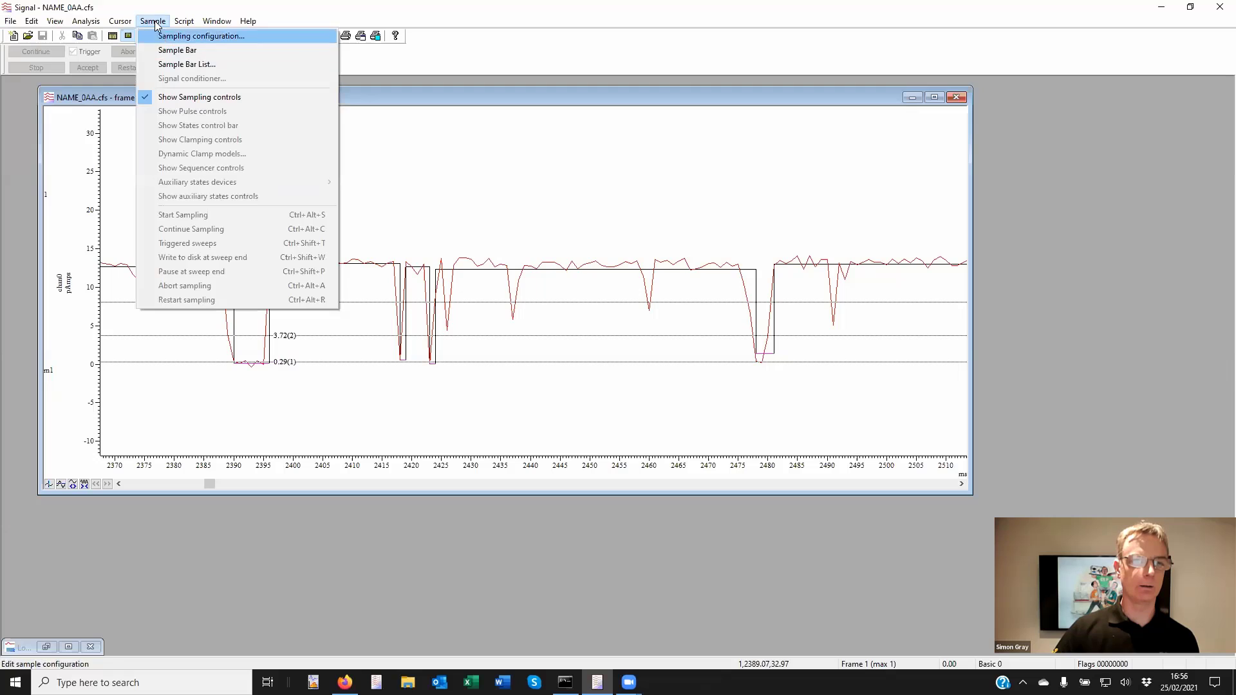
{"action": "mouse_move", "coordinate": [91, 27]}
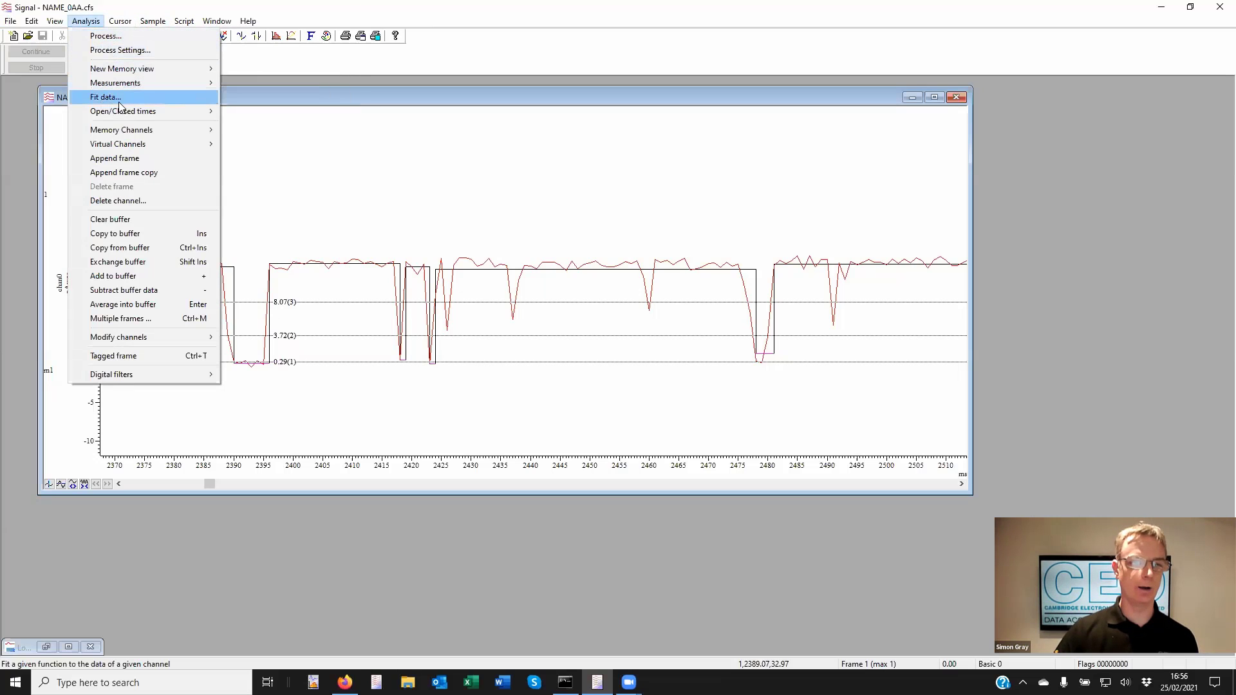
{"action": "mouse_move", "coordinate": [139, 112]}
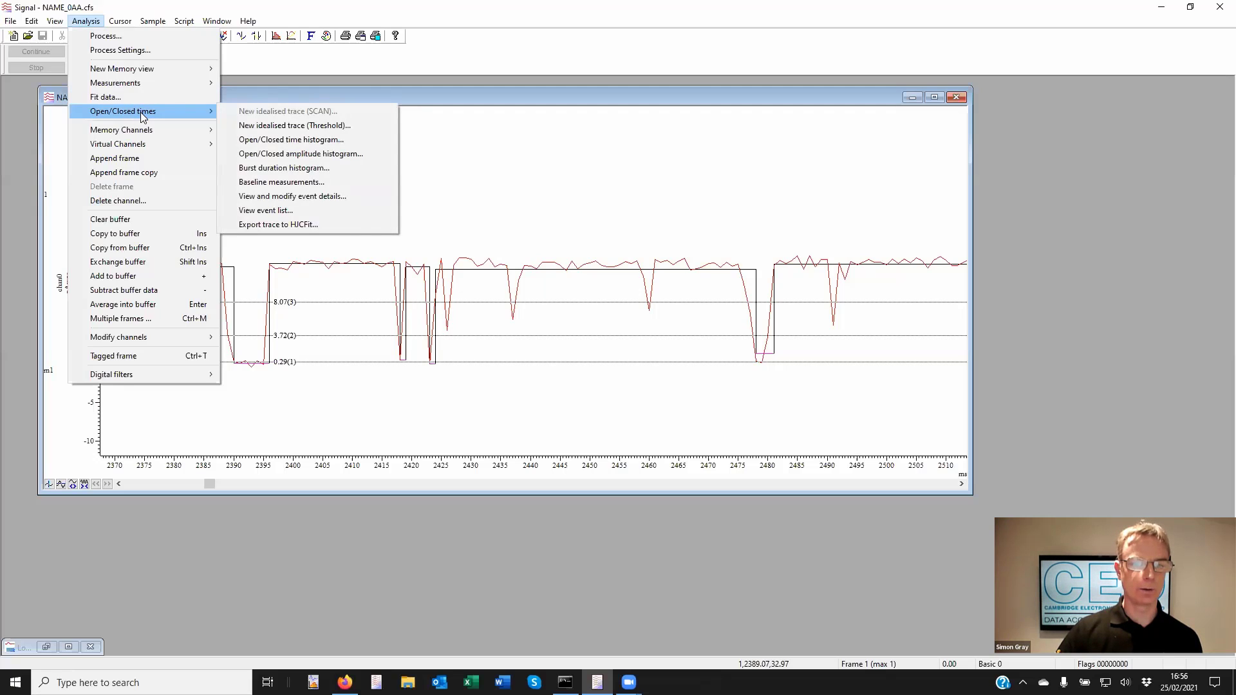
{"action": "key", "text": "Escape"}
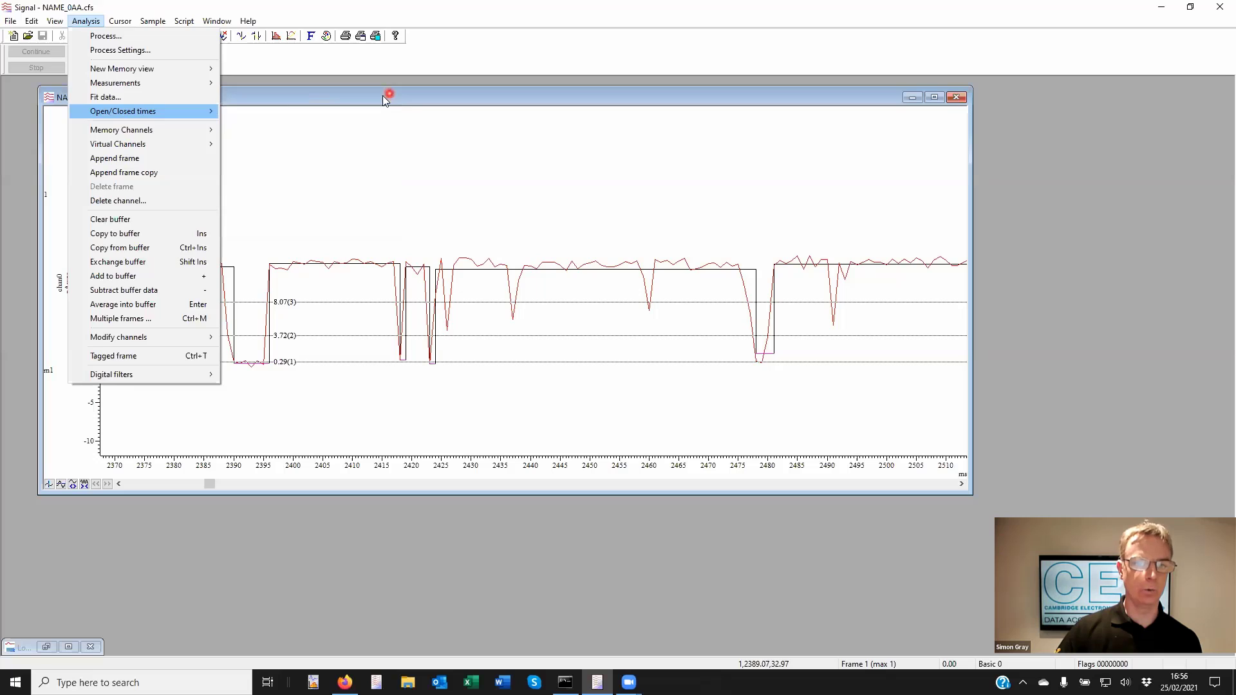
{"action": "key", "text": "Escape"}
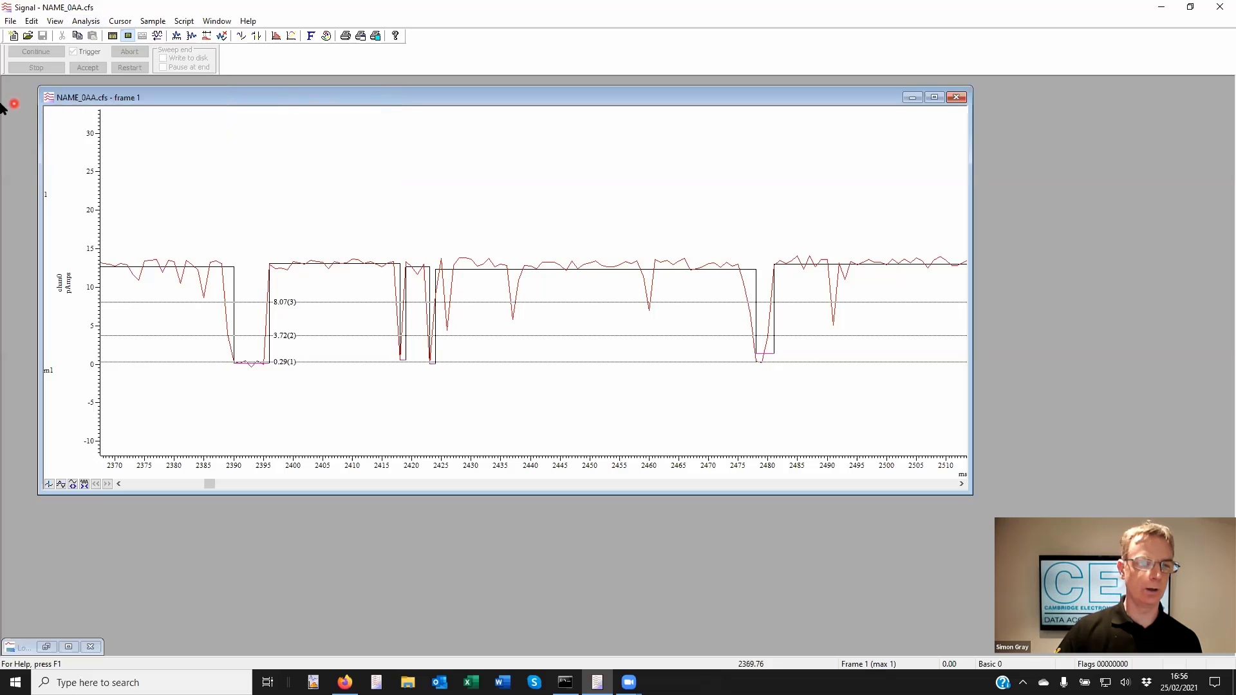
Open the recent file SCANexam.CFS and examine the first brief closure in its trace, just before 40 ms.
{"action": "left_click", "coordinate": [10, 22]}
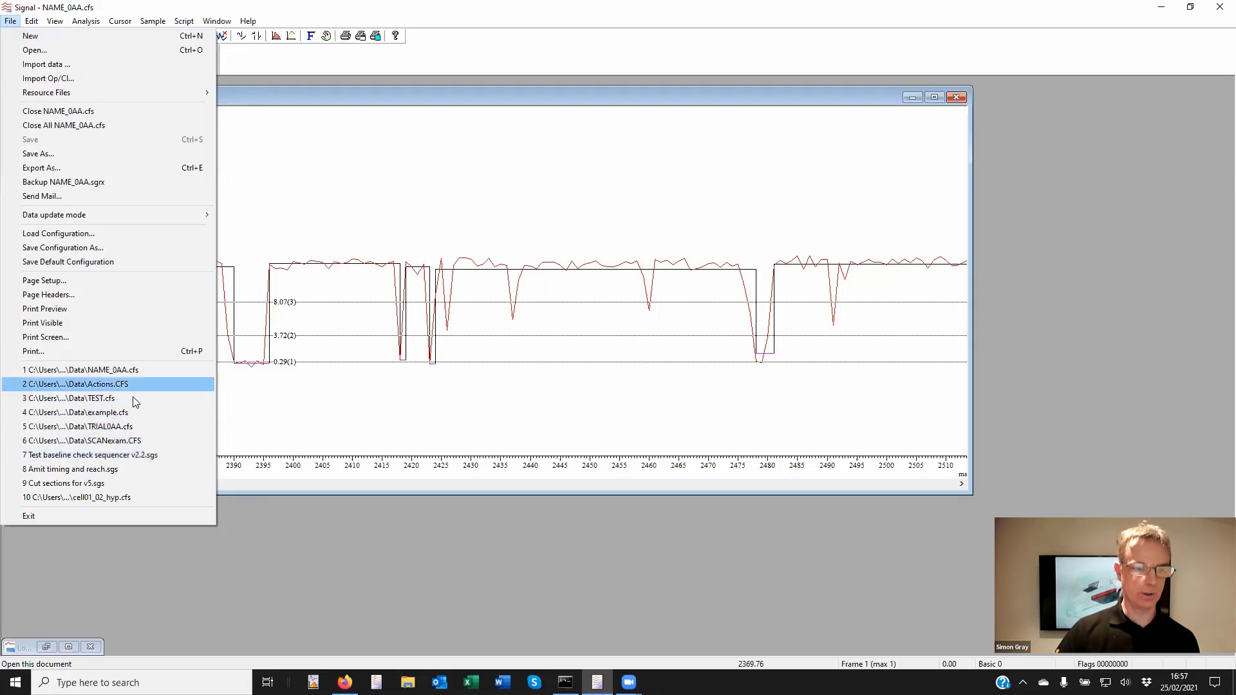
{"action": "left_click", "coordinate": [137, 441]}
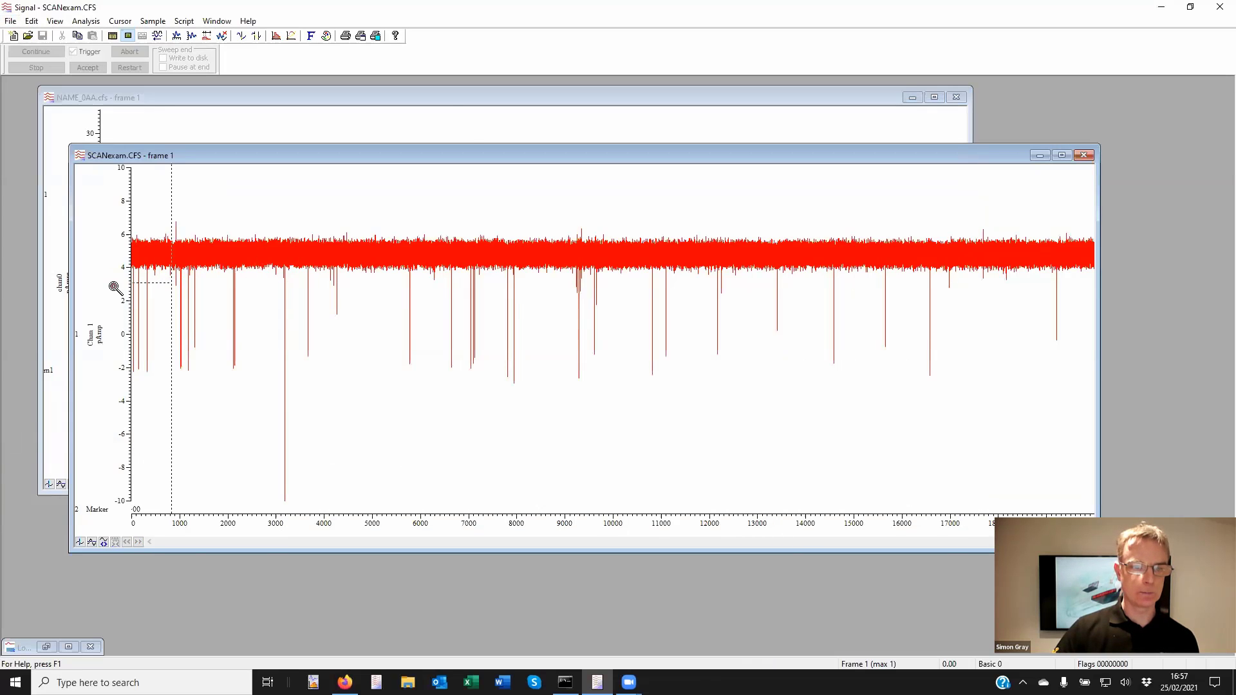
{"action": "left_click", "coordinate": [113, 288]}
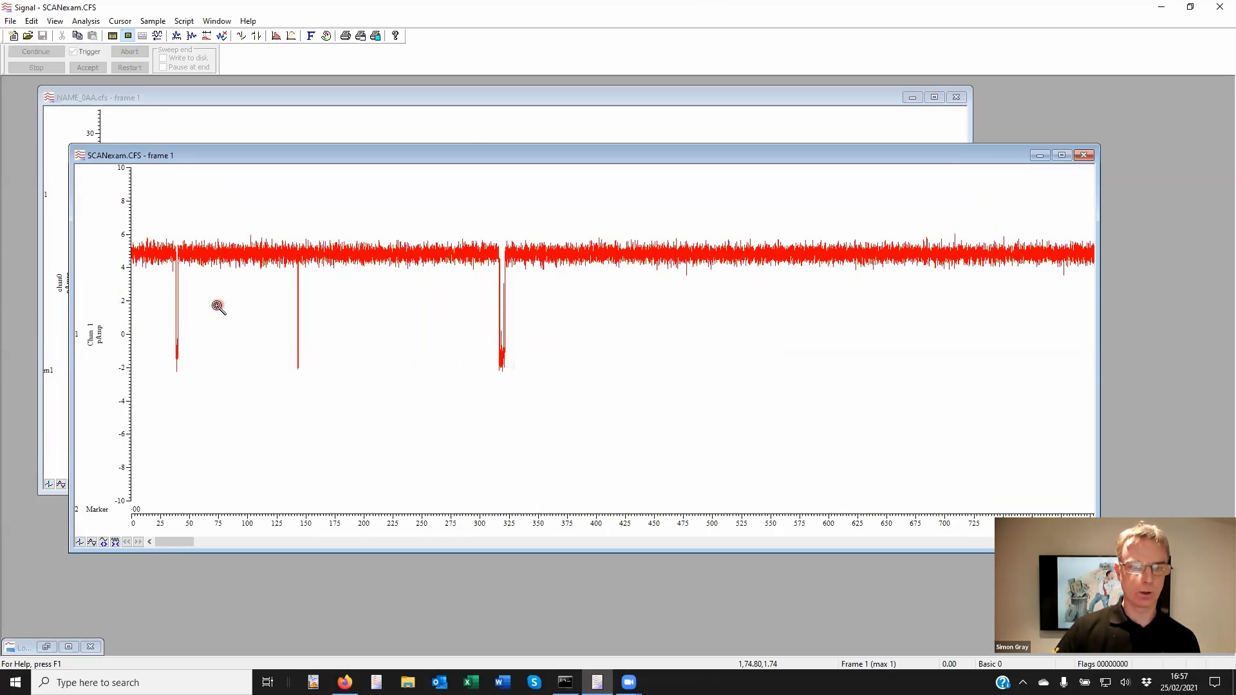
{"action": "left_click_drag", "start_coordinate": [218, 307], "coordinate": [127, 309]}
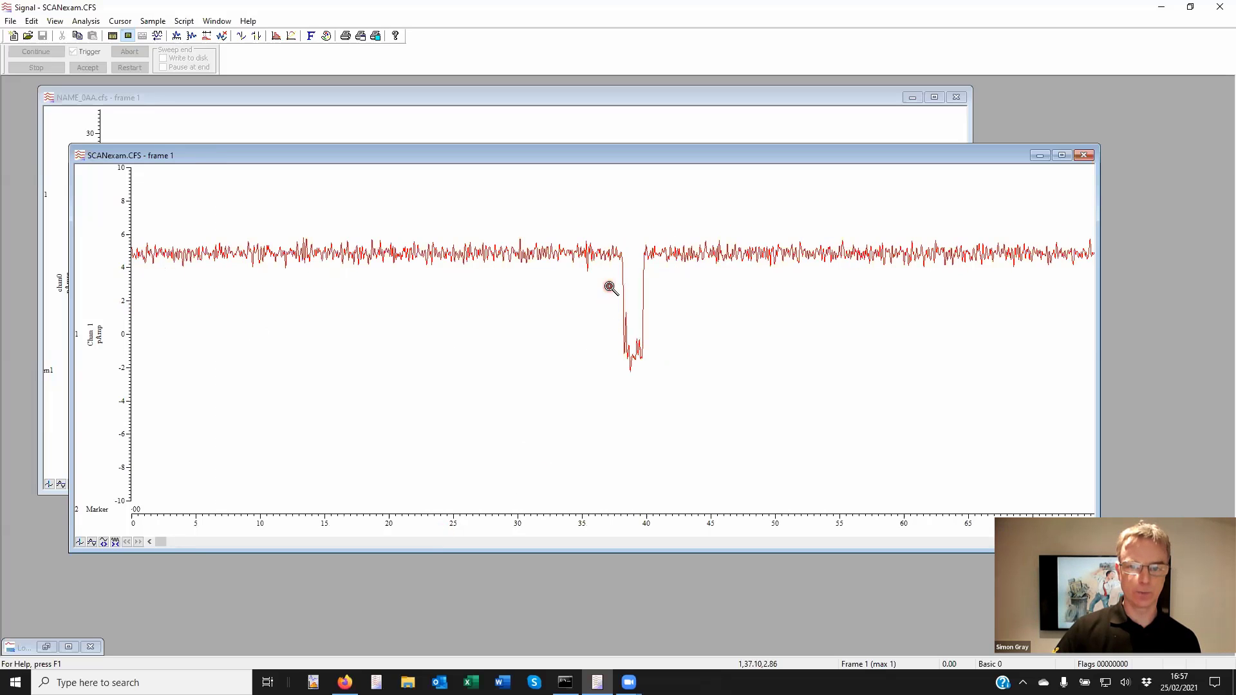
Run baseline measurements on channel 1 from XLow() to XHigh(), with only the stretch before the first closure in range.
{"action": "left_click_drag", "start_coordinate": [609, 284], "coordinate": [148, 280]}
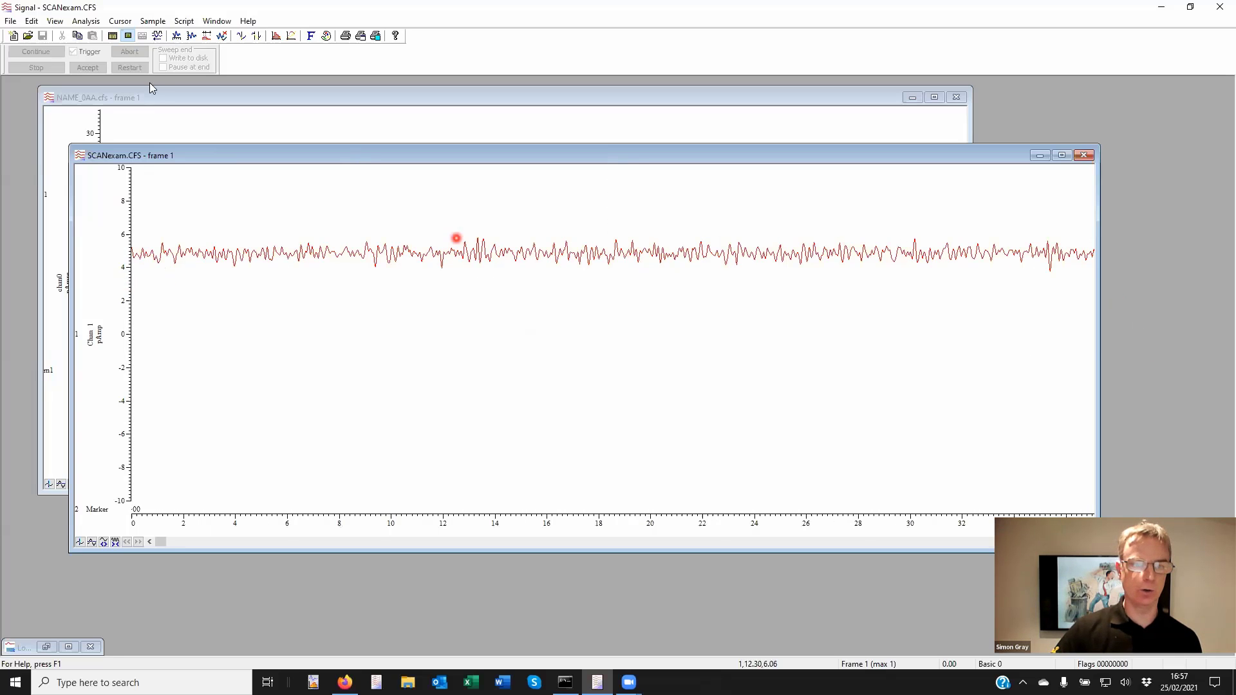
{"action": "left_click", "coordinate": [86, 22]}
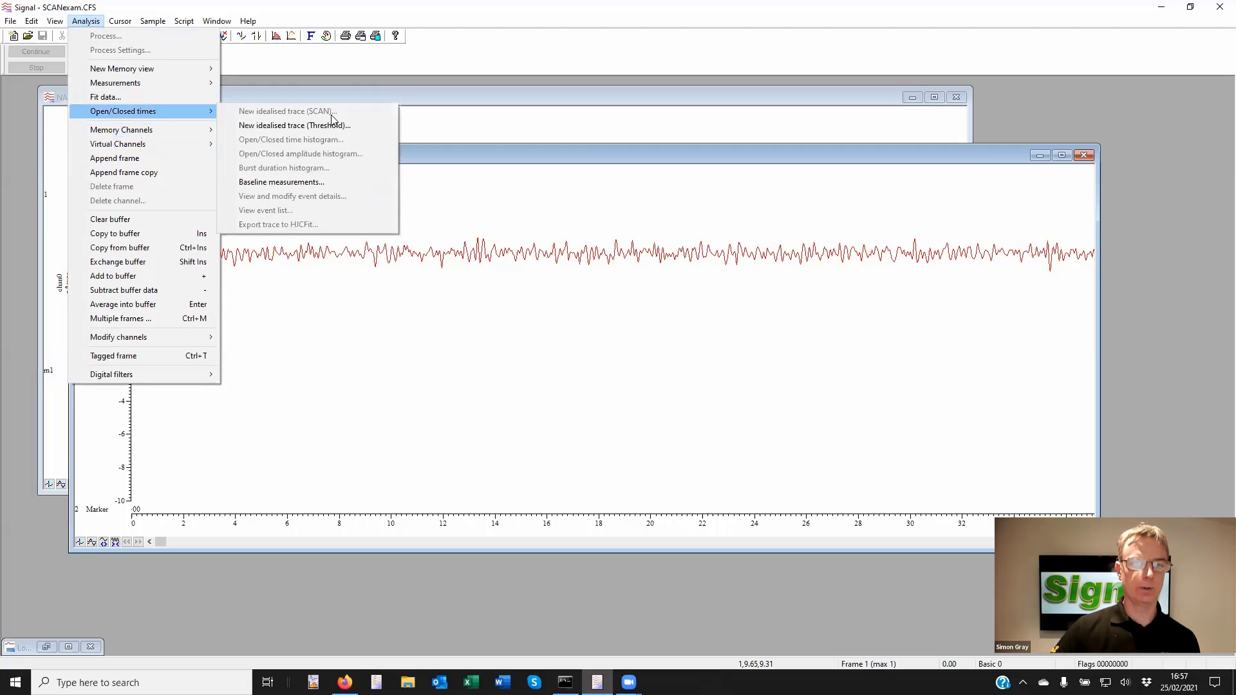
{"action": "left_click", "coordinate": [299, 184]}
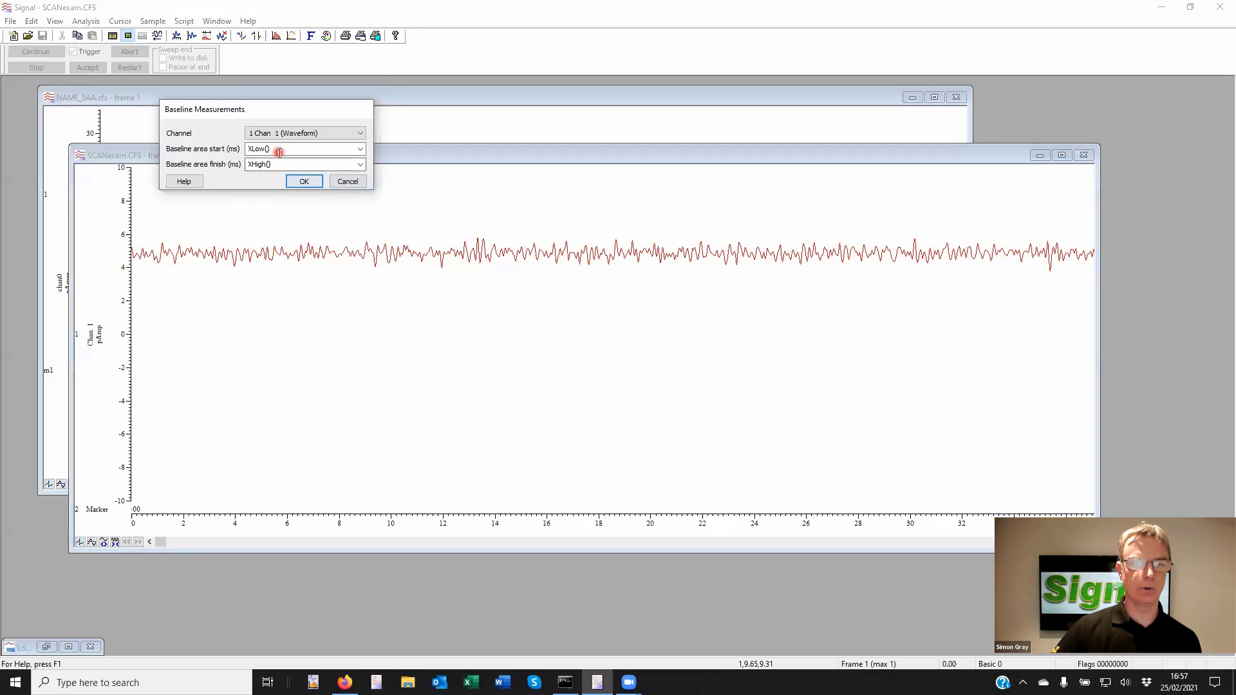
{"action": "left_click", "coordinate": [304, 181]}
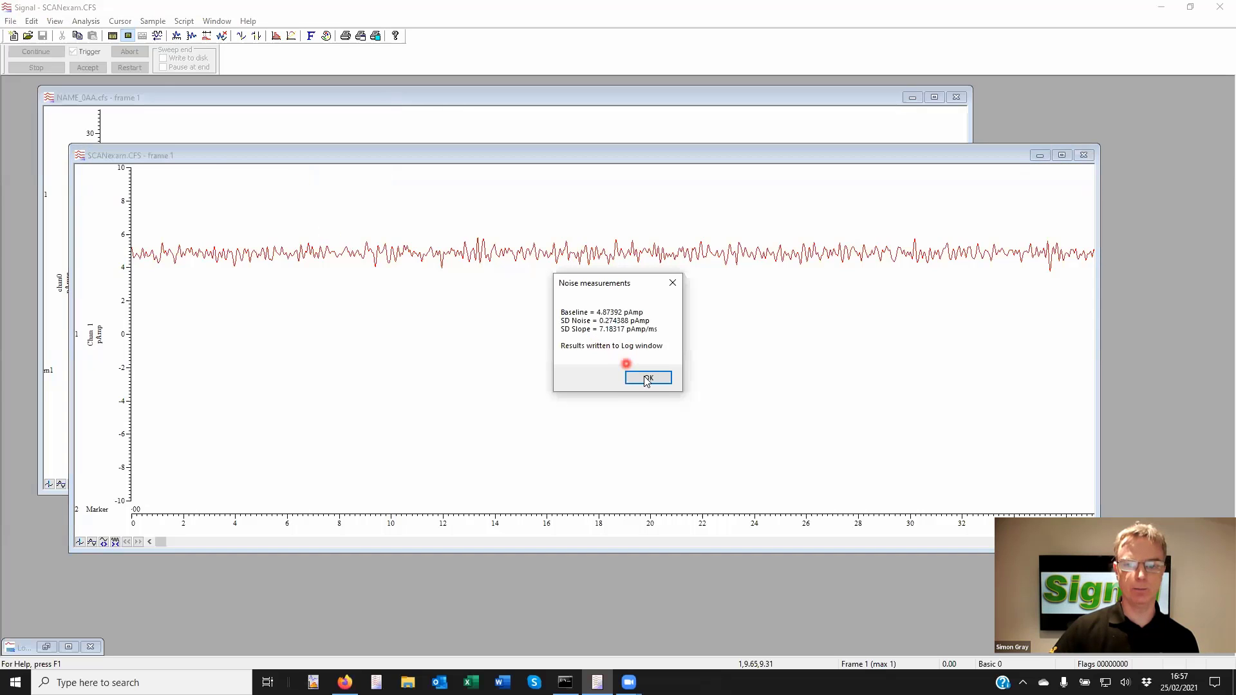
{"action": "left_click", "coordinate": [648, 378]}
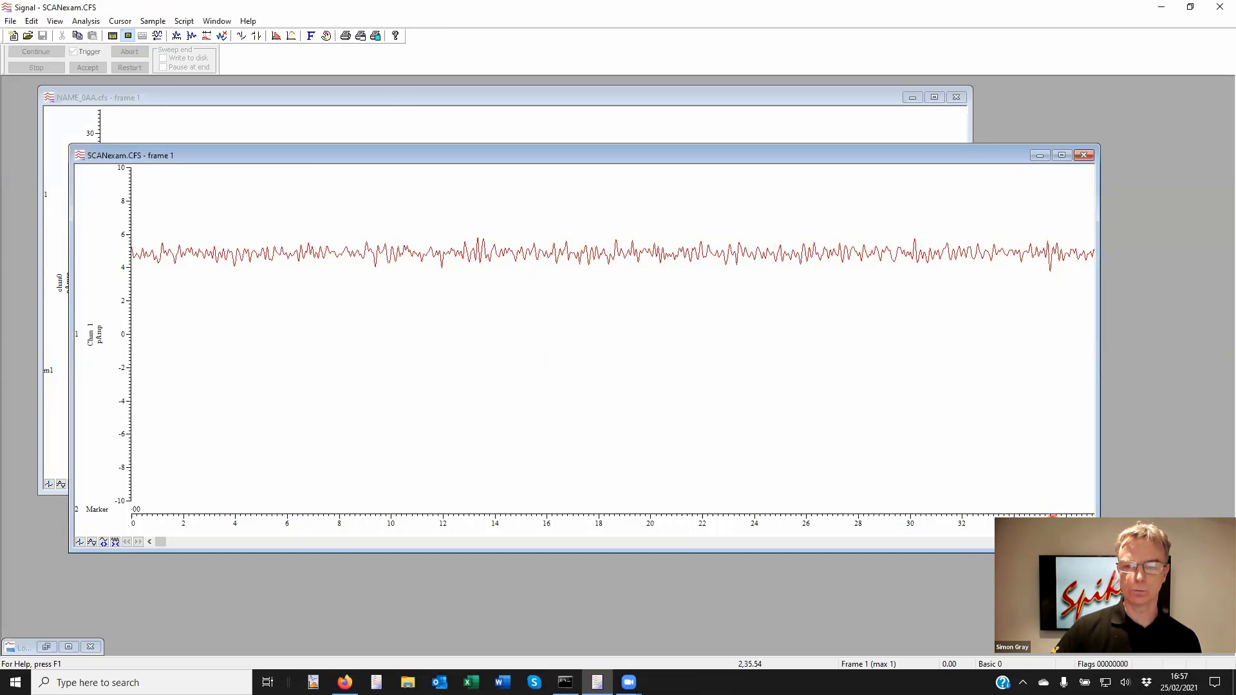
Add three horizontal cursors to the SCANexam.CFS view around the first closure, between about 36.8 and 40.8 ms.
{"action": "mouse_move", "coordinate": [962, 523]}
{"action": "left_mouse_down"}
{"action": "mouse_move", "coordinate": [976, 523]}
{"action": "mouse_move", "coordinate": [990, 444]}
{"action": "mouse_move", "coordinate": [1028, 372]}
{"action": "left_mouse_up"}
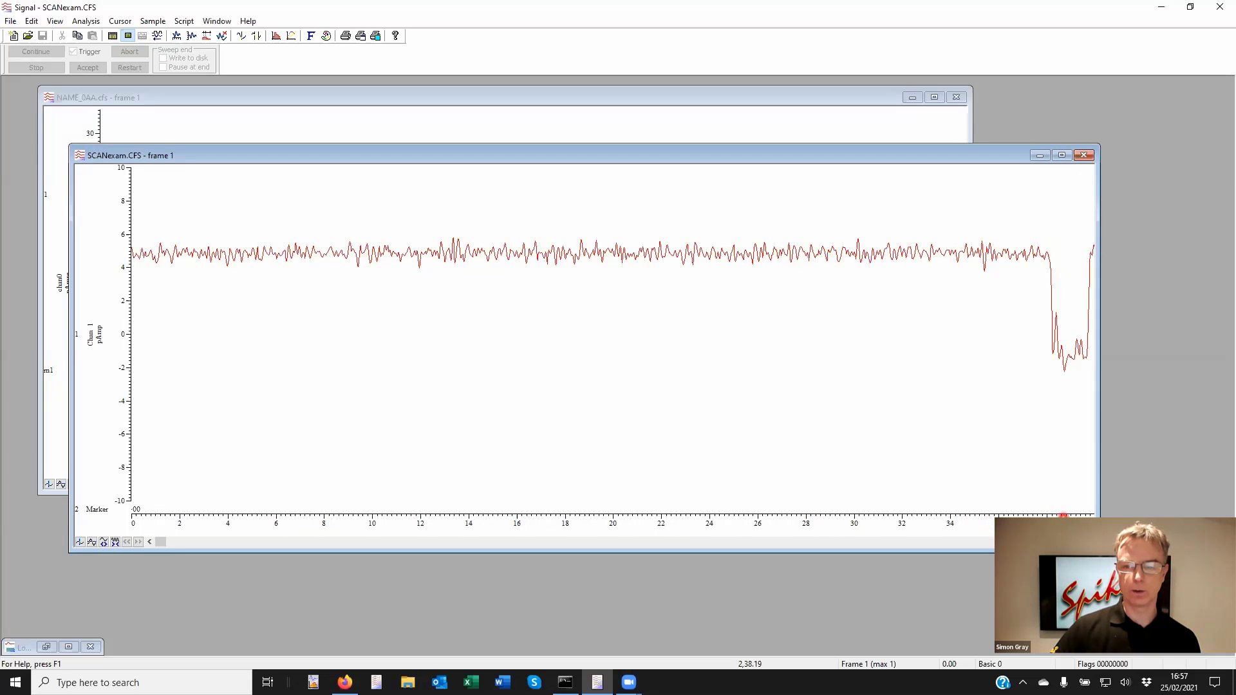
{"action": "mouse_move", "coordinate": [1067, 515]}
{"action": "left_mouse_down"}
{"action": "mouse_move", "coordinate": [1043, 519]}
{"action": "mouse_move", "coordinate": [949, 392]}
{"action": "mouse_move", "coordinate": [934, 451]}
{"action": "left_mouse_up"}
{"action": "left_click_drag", "start_coordinate": [849, 345], "coordinate": [952, 343]}
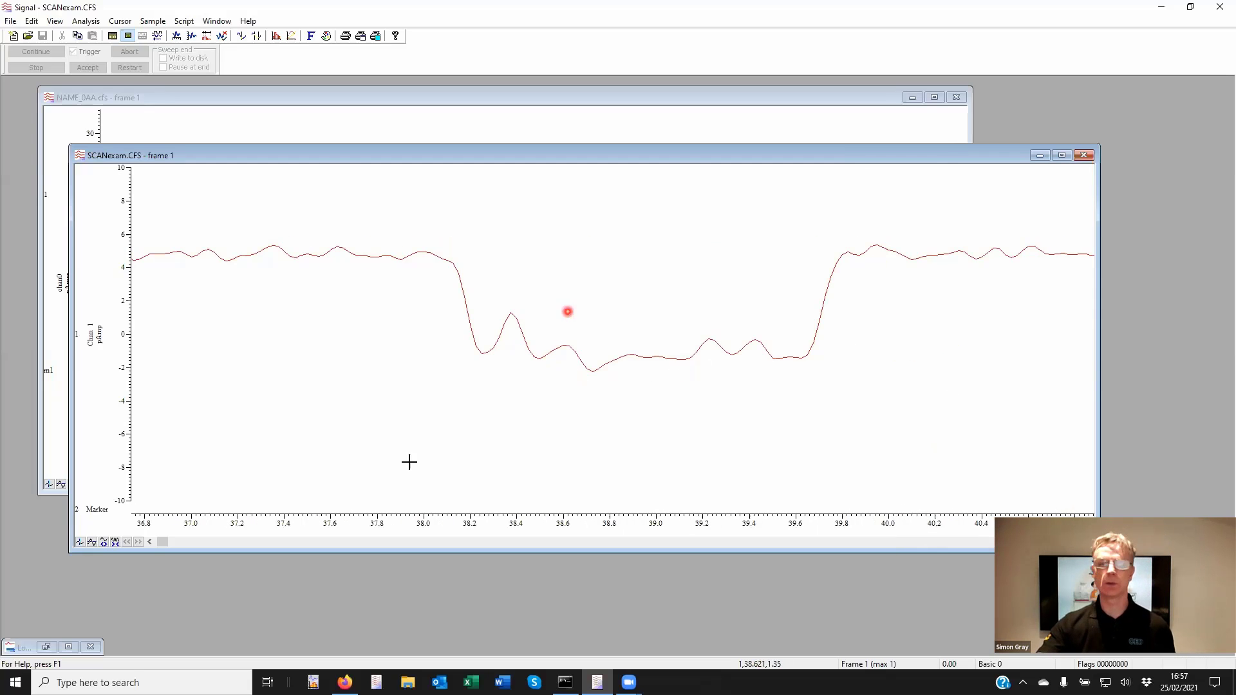
{"action": "left_click", "coordinate": [92, 543]}
{"action": "left_click", "coordinate": [91, 542]}
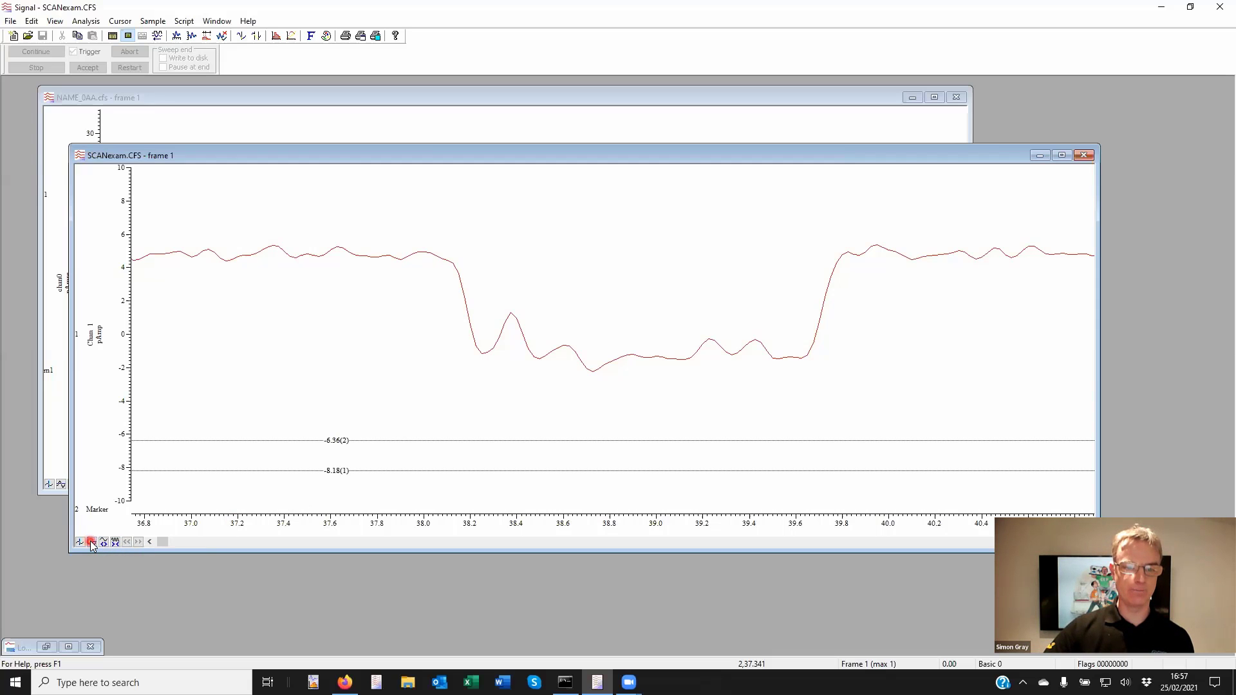
{"action": "left_click", "coordinate": [92, 543]}
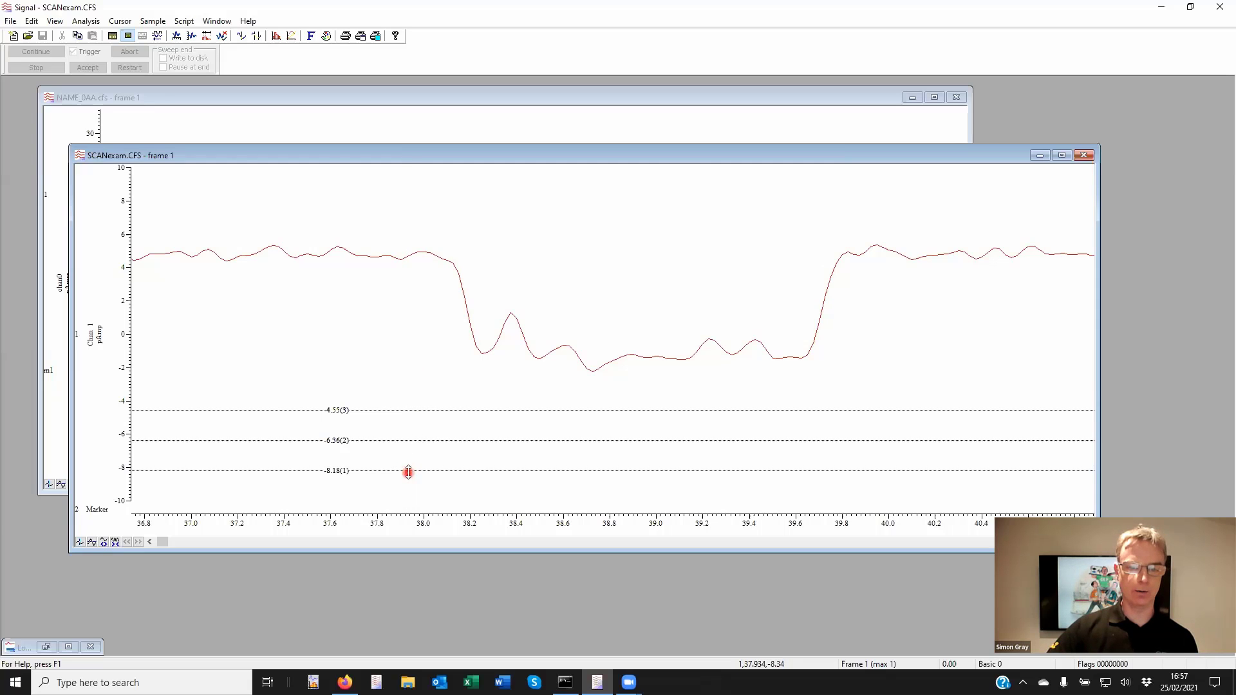
Place horizontal cursor 1 on the lower current level at about -1.31, cursor 2 on the upper level at about 4.90 and cursor 3 at about 3.47.
{"action": "left_click_drag", "start_coordinate": [408, 472], "coordinate": [406, 354]}
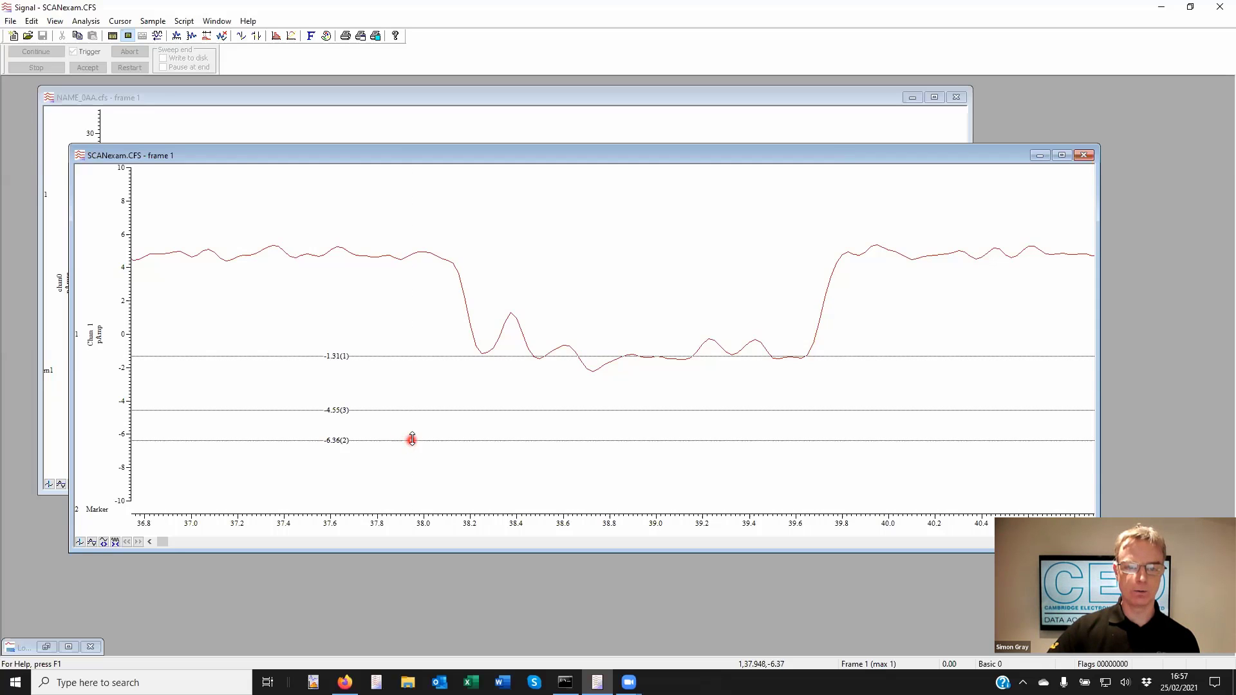
{"action": "mouse_move", "coordinate": [412, 440]}
{"action": "left_mouse_down"}
{"action": "mouse_move", "coordinate": [433, 235]}
{"action": "mouse_move", "coordinate": [437, 252]}
{"action": "left_mouse_up"}
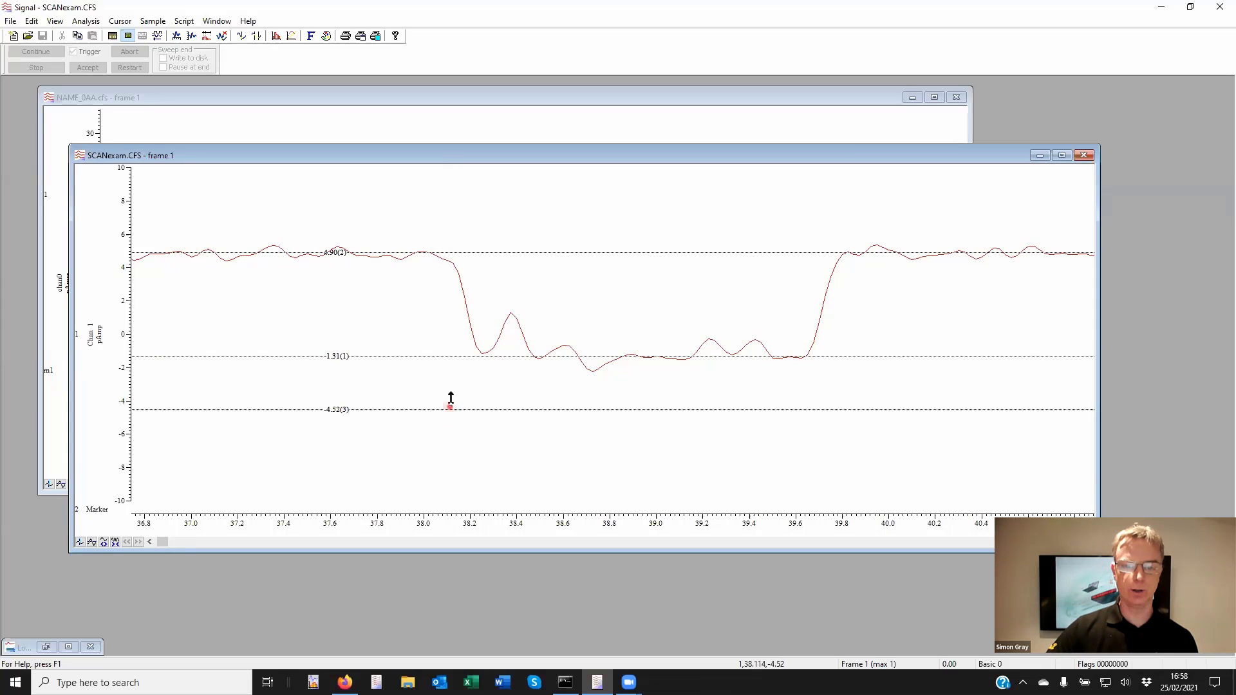
{"action": "left_click_drag", "start_coordinate": [451, 400], "coordinate": [461, 278]}
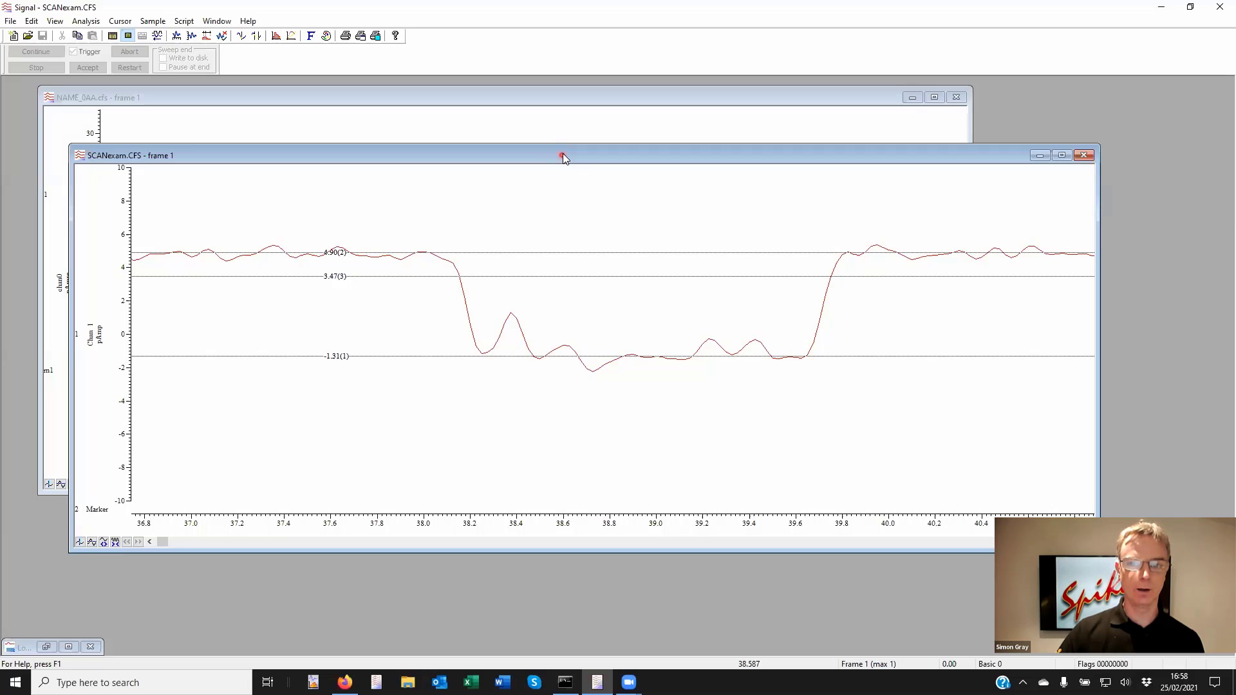
{"action": "left_click_drag", "start_coordinate": [562, 157], "coordinate": [562, 157]}
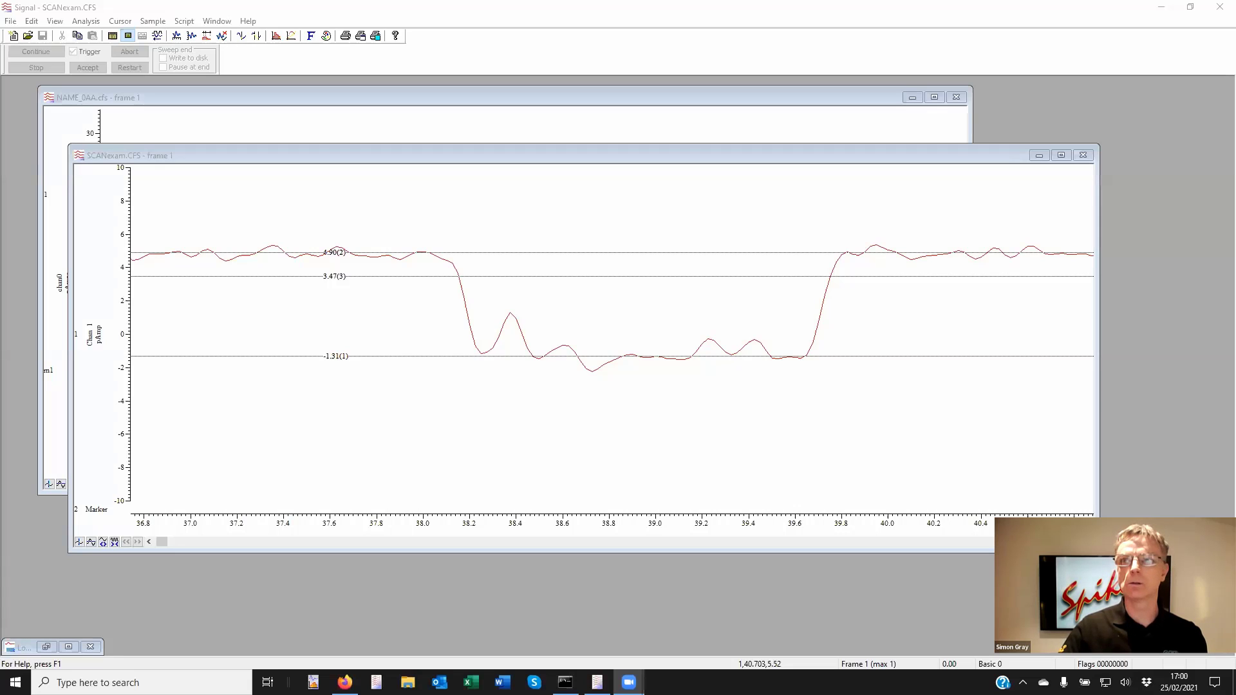
Open the recent file example.cfs and go back through its frames to frame 1.
{"action": "left_click", "coordinate": [514, 290]}
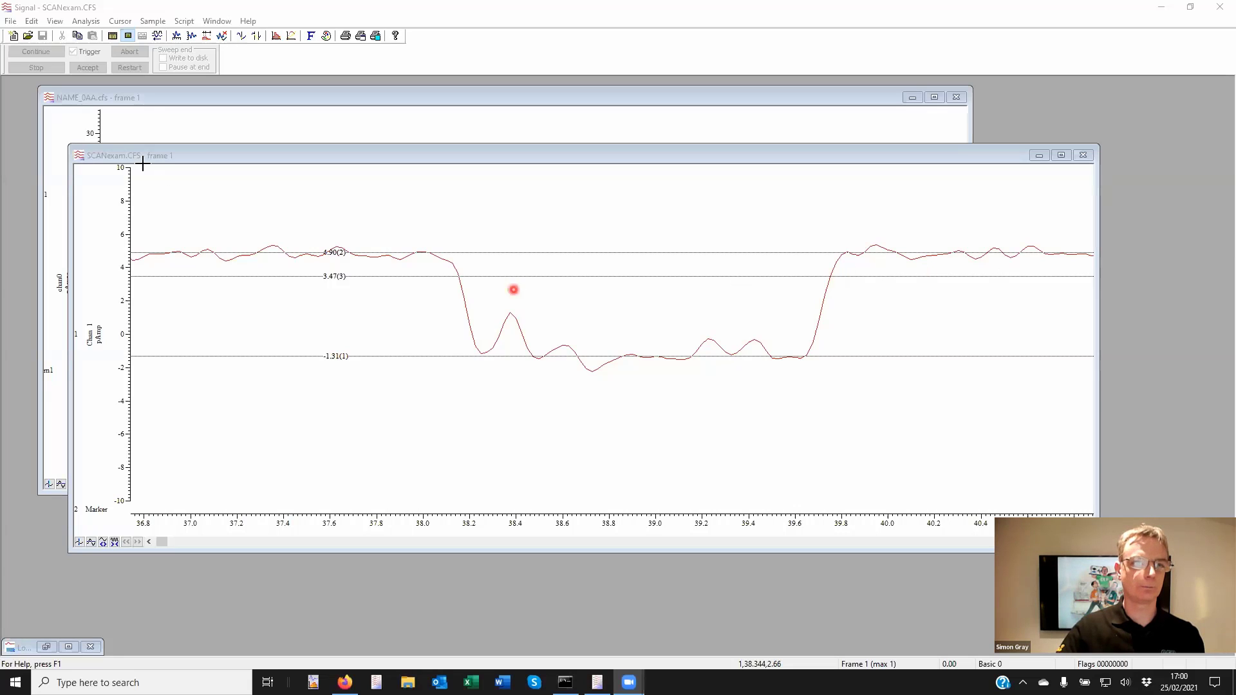
{"action": "left_click", "coordinate": [8, 22]}
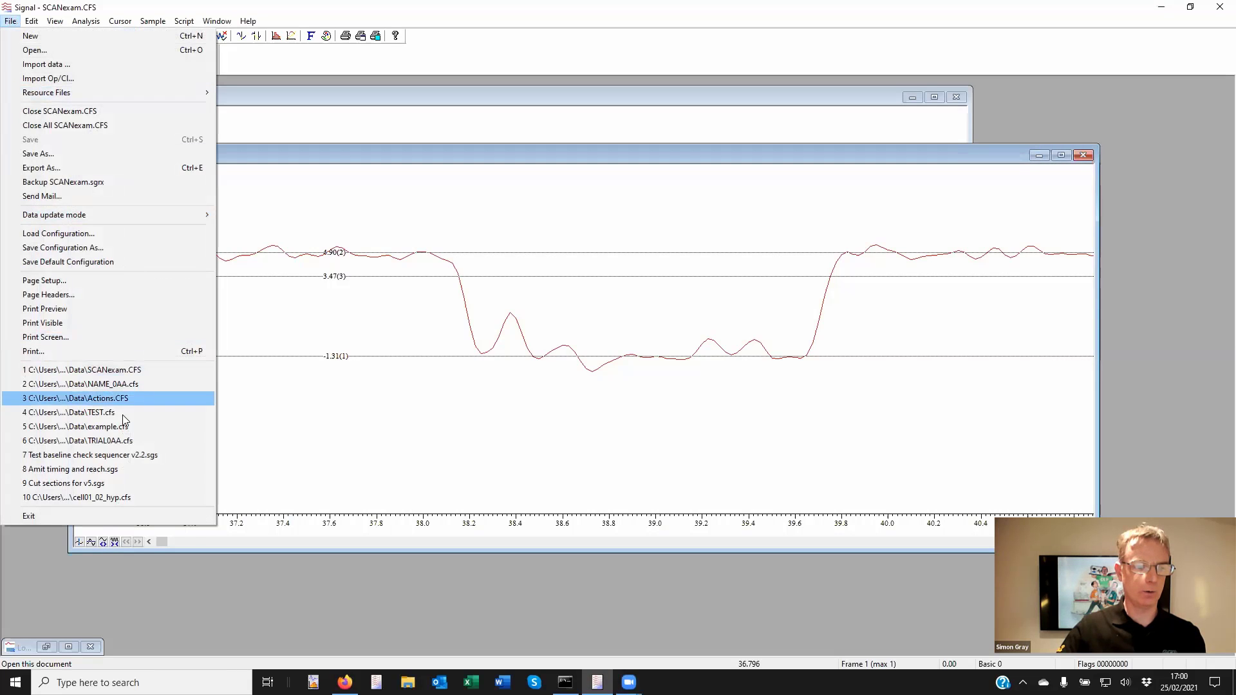
{"action": "left_click", "coordinate": [122, 427]}
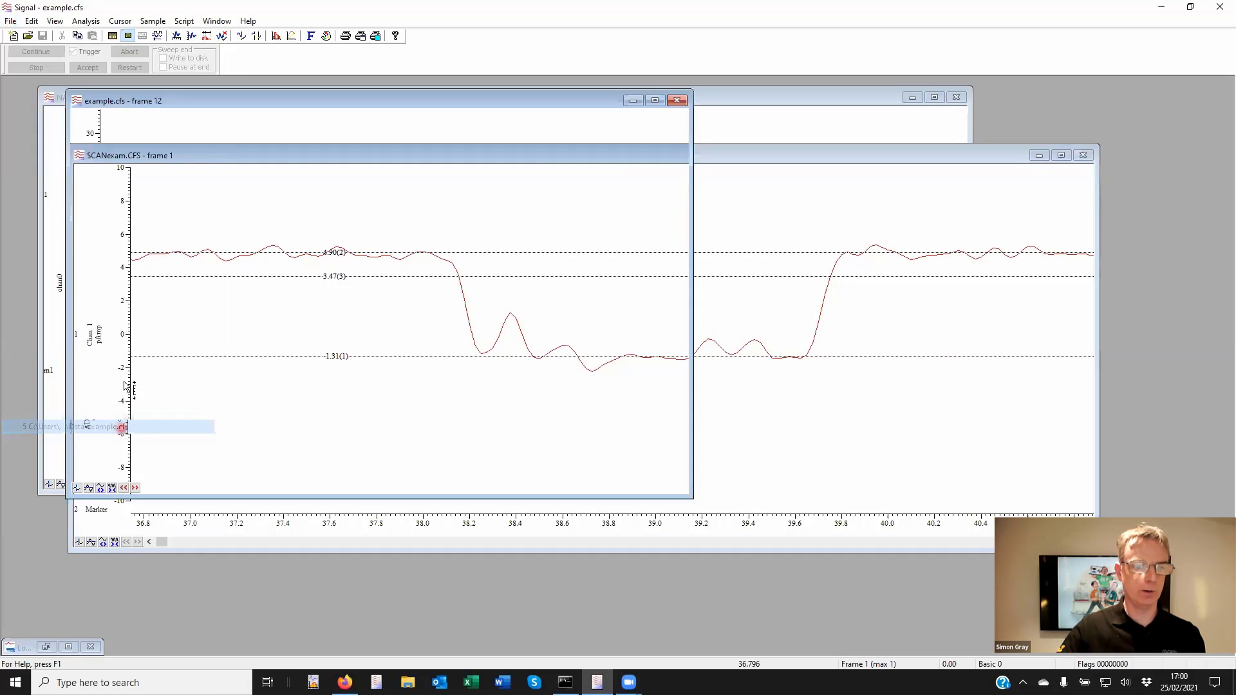
{"action": "left_click", "coordinate": [124, 488]}
{"action": "left_click", "coordinate": [125, 488]}
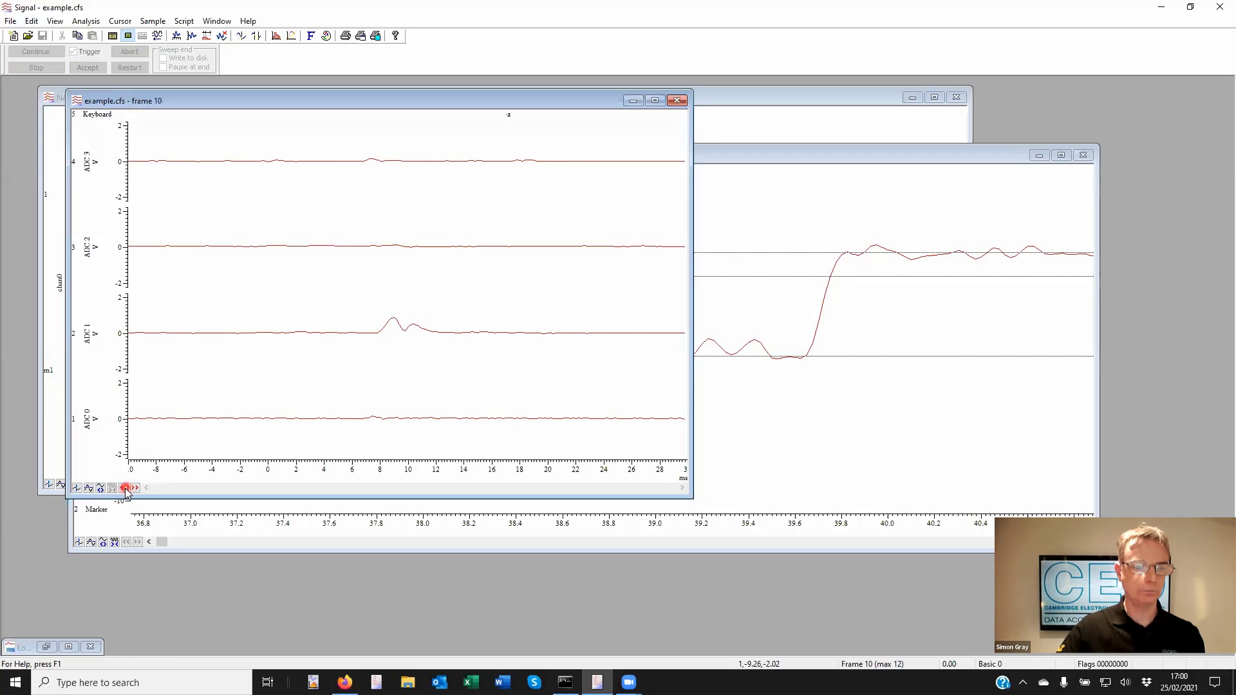
{"action": "left_click", "coordinate": [125, 488]}
{"action": "left_click", "coordinate": [124, 488]}
{"action": "left_click", "coordinate": [124, 488]}
{"action": "left_click", "coordinate": [124, 488]}
{"action": "left_click", "coordinate": [125, 488]}
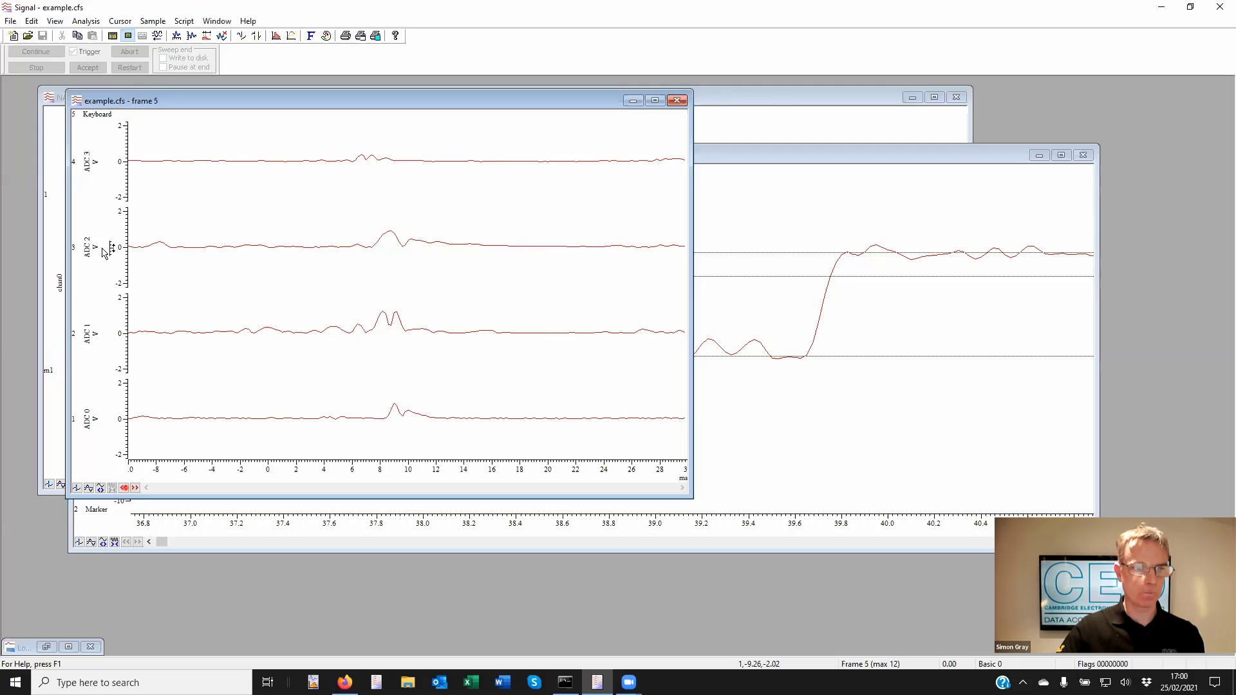
{"action": "left_click", "coordinate": [85, 21]}
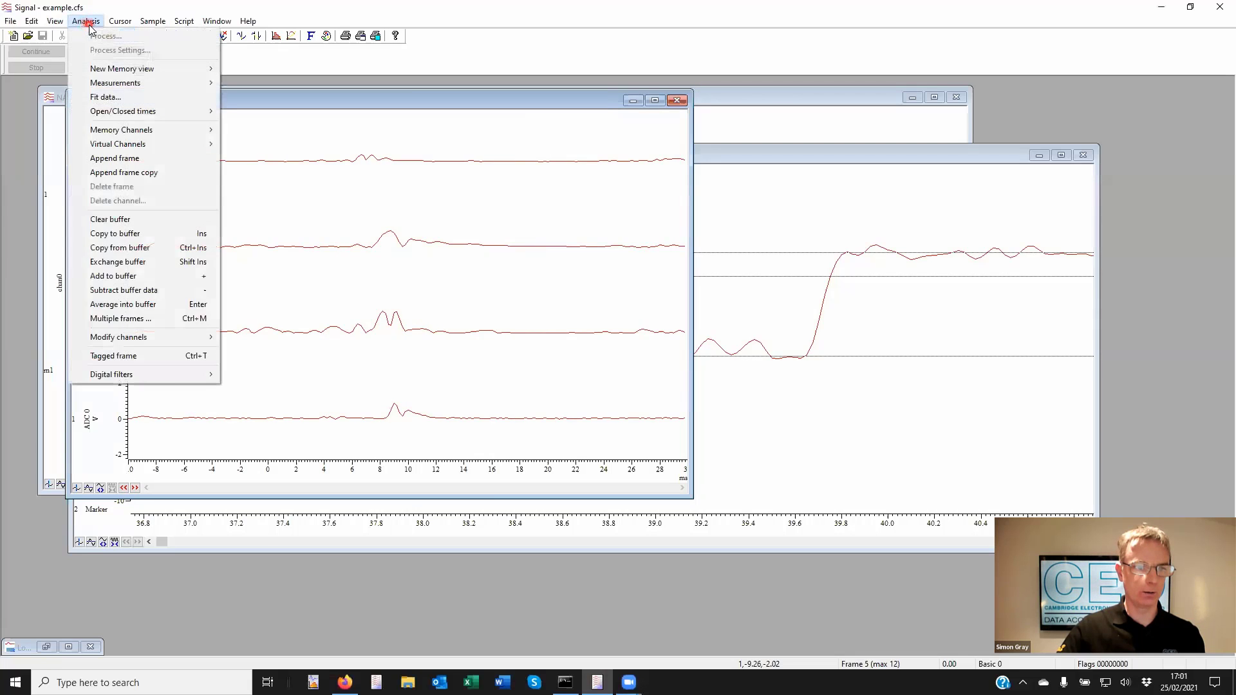
{"action": "left_click", "coordinate": [213, 8]}
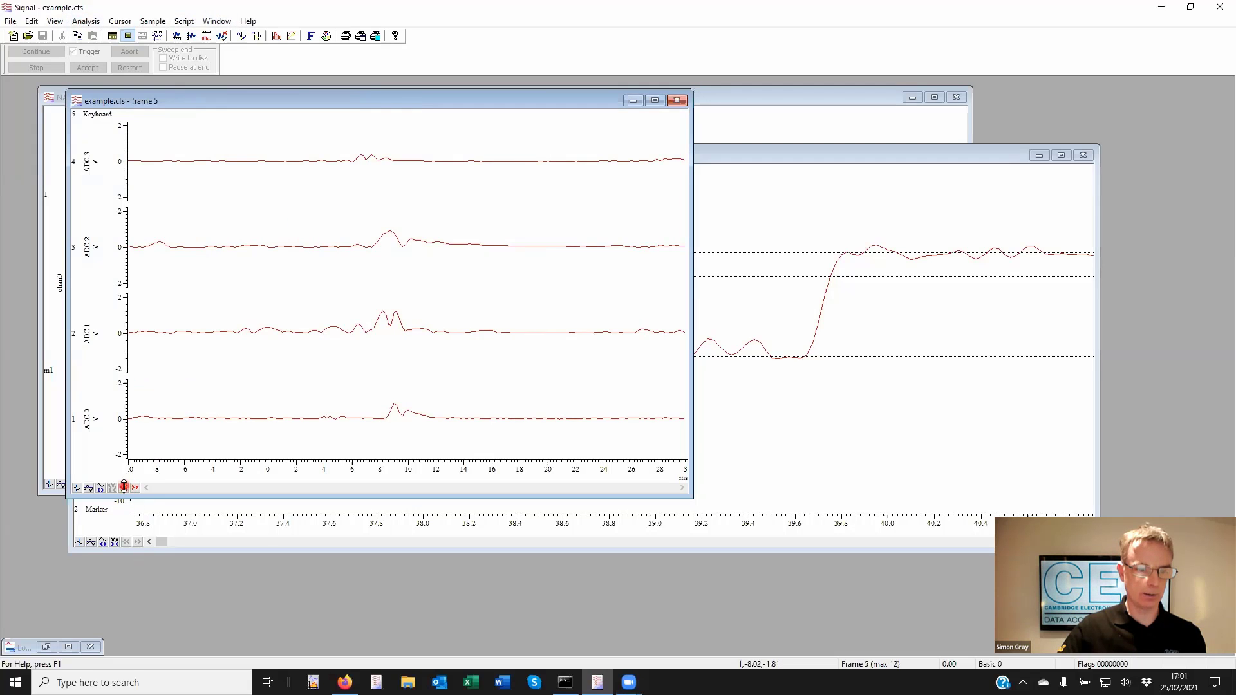
{"action": "left_click", "coordinate": [124, 488]}
{"action": "left_click", "coordinate": [124, 488]}
{"action": "left_click", "coordinate": [124, 488]}
{"action": "left_click", "coordinate": [124, 488]}
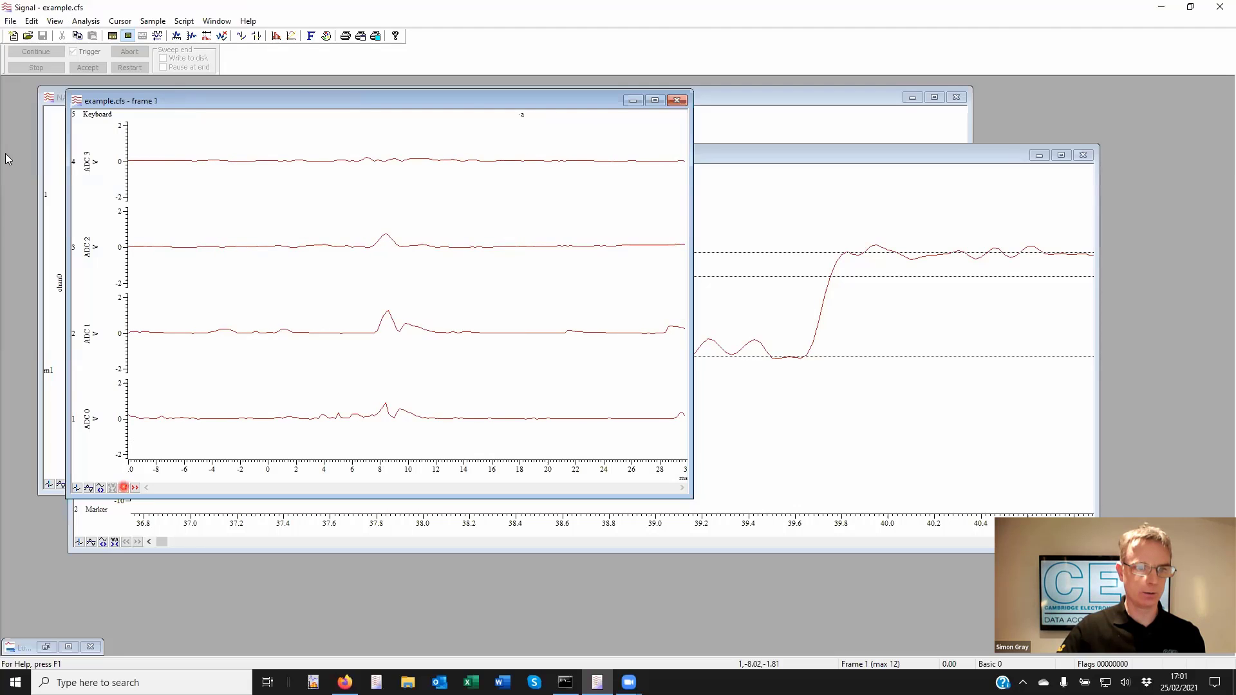
Add frame 1's data to the buffer and set up a multiple-frames operation that subtracts the buffer from frame data in frames 1..12.
{"action": "left_click", "coordinate": [84, 21]}
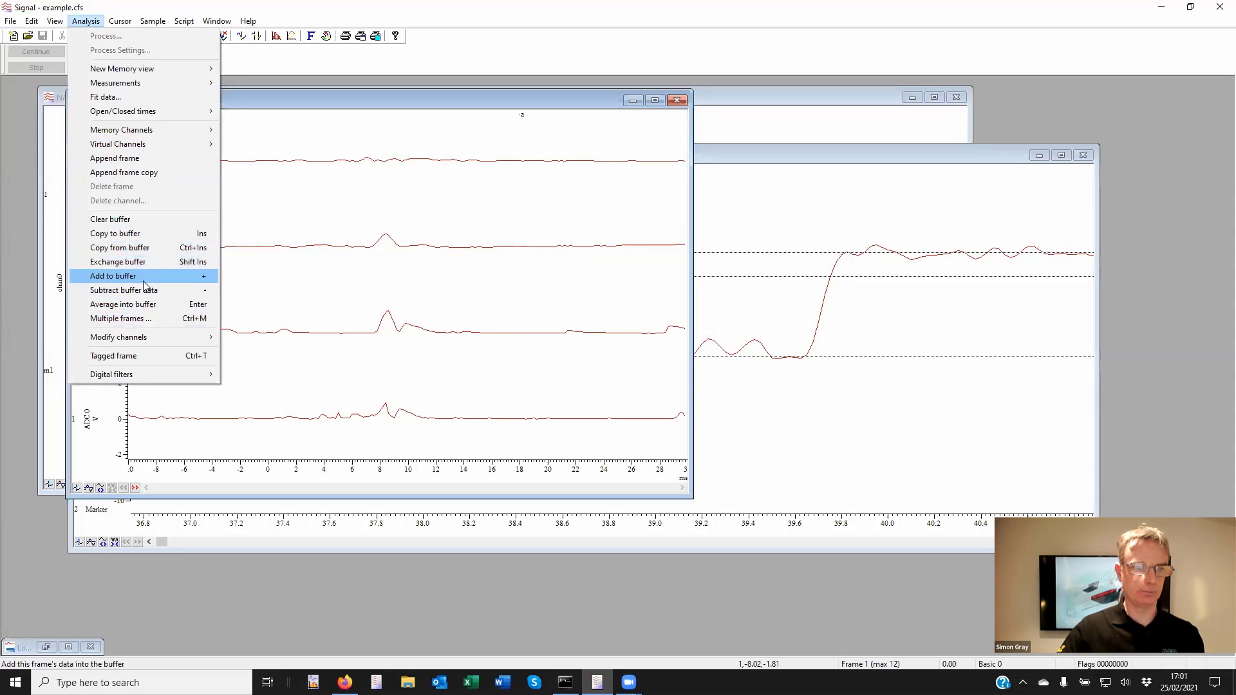
{"action": "left_click", "coordinate": [137, 275]}
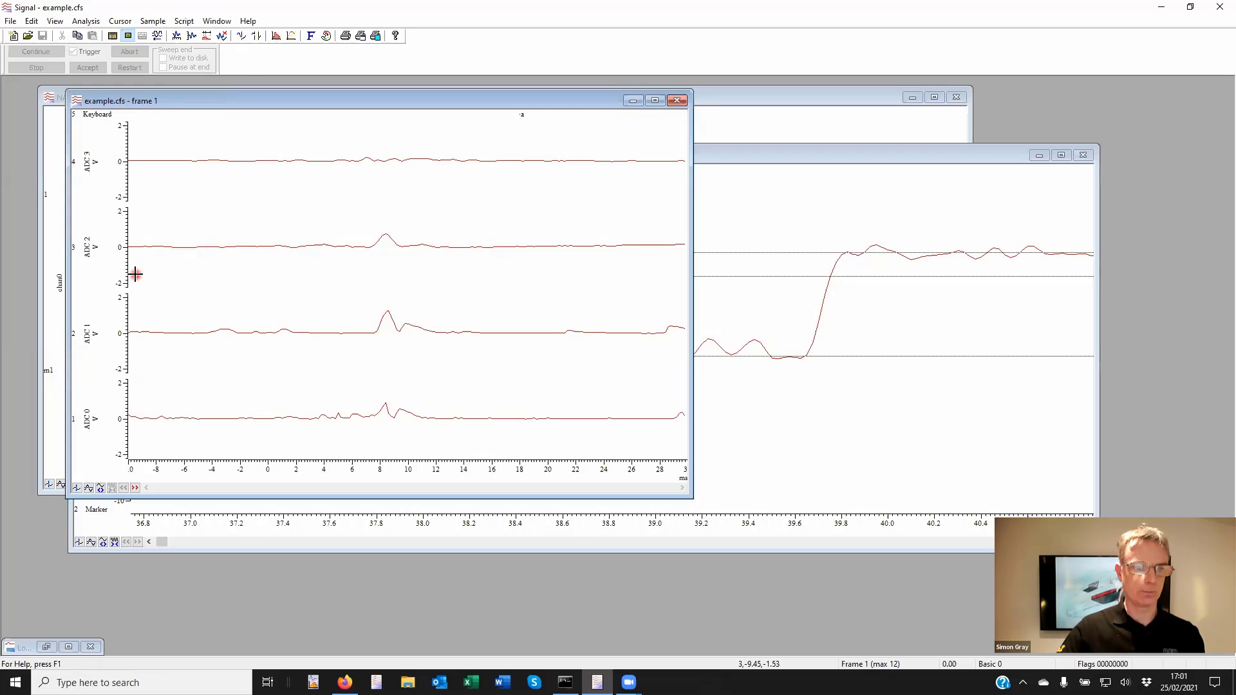
{"action": "left_click", "coordinate": [86, 21]}
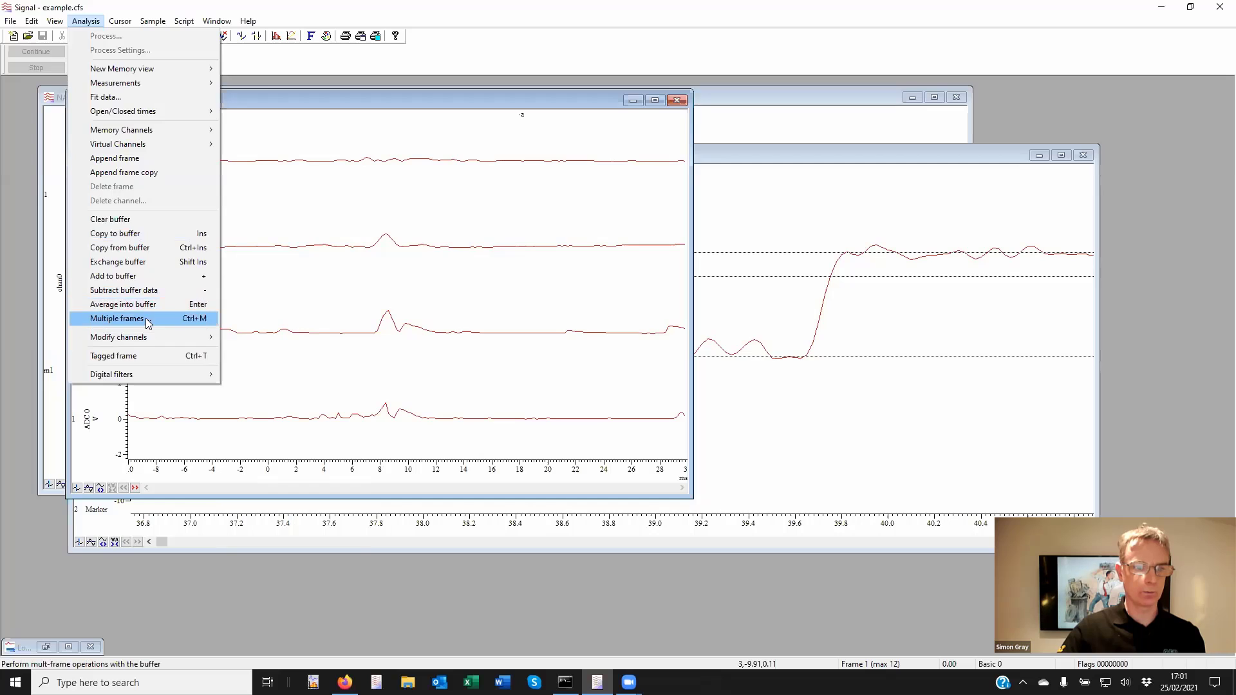
{"action": "left_click", "coordinate": [146, 318]}
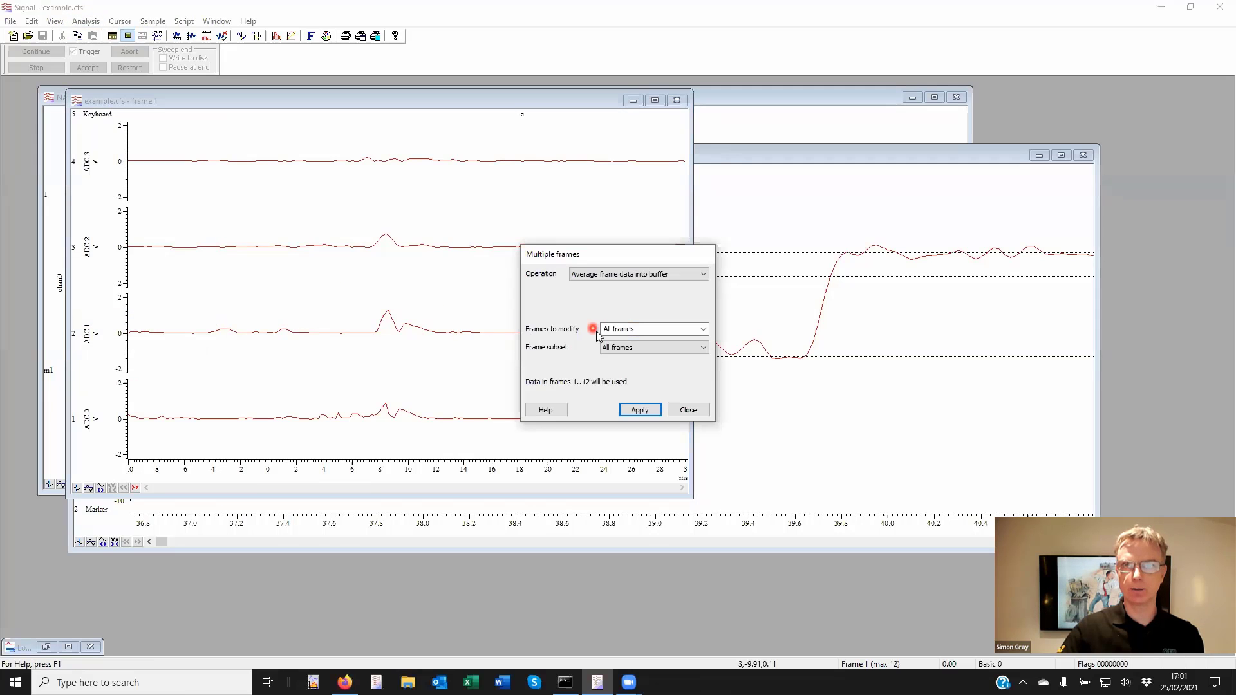
{"action": "left_click", "coordinate": [673, 276]}
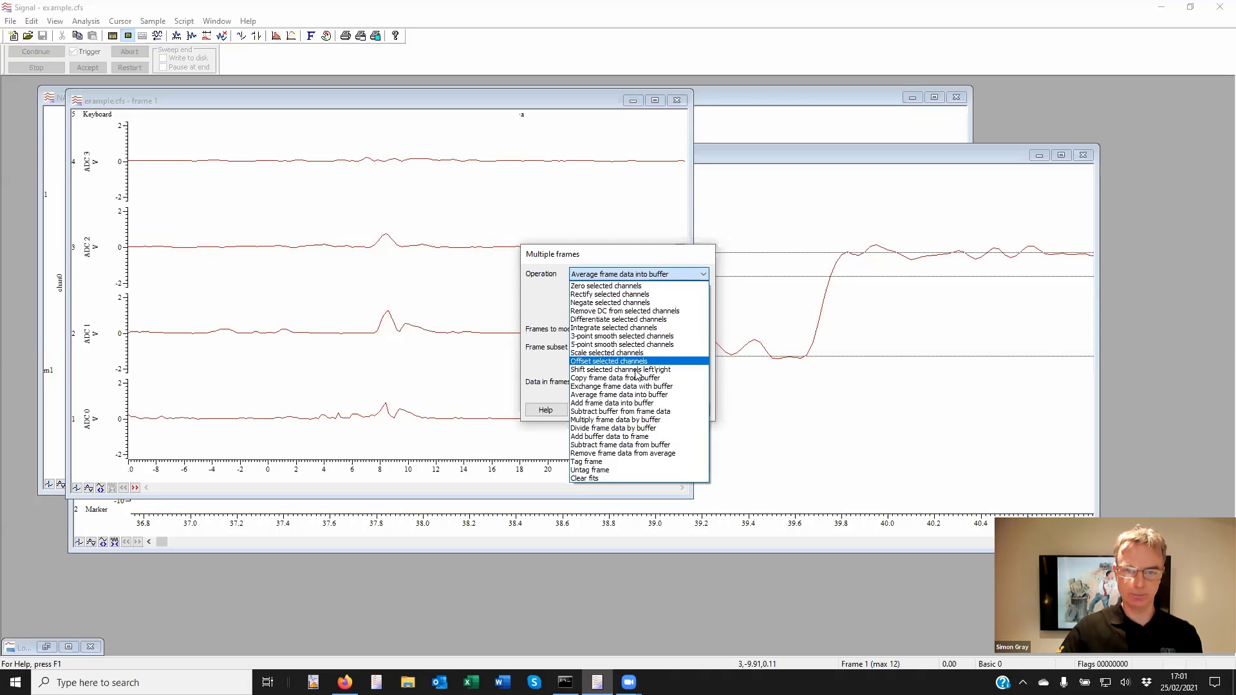
{"action": "left_click", "coordinate": [624, 413]}
{"action": "left_click", "coordinate": [626, 329]}
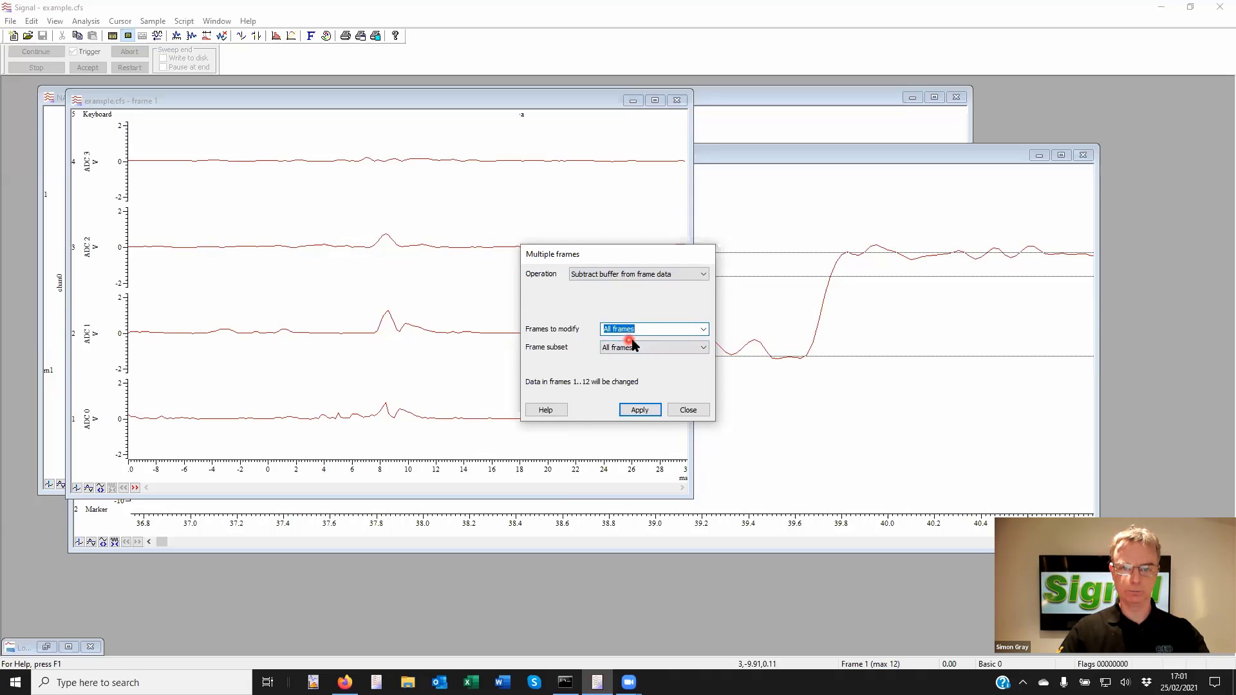
{"action": "type", "text": "1"}
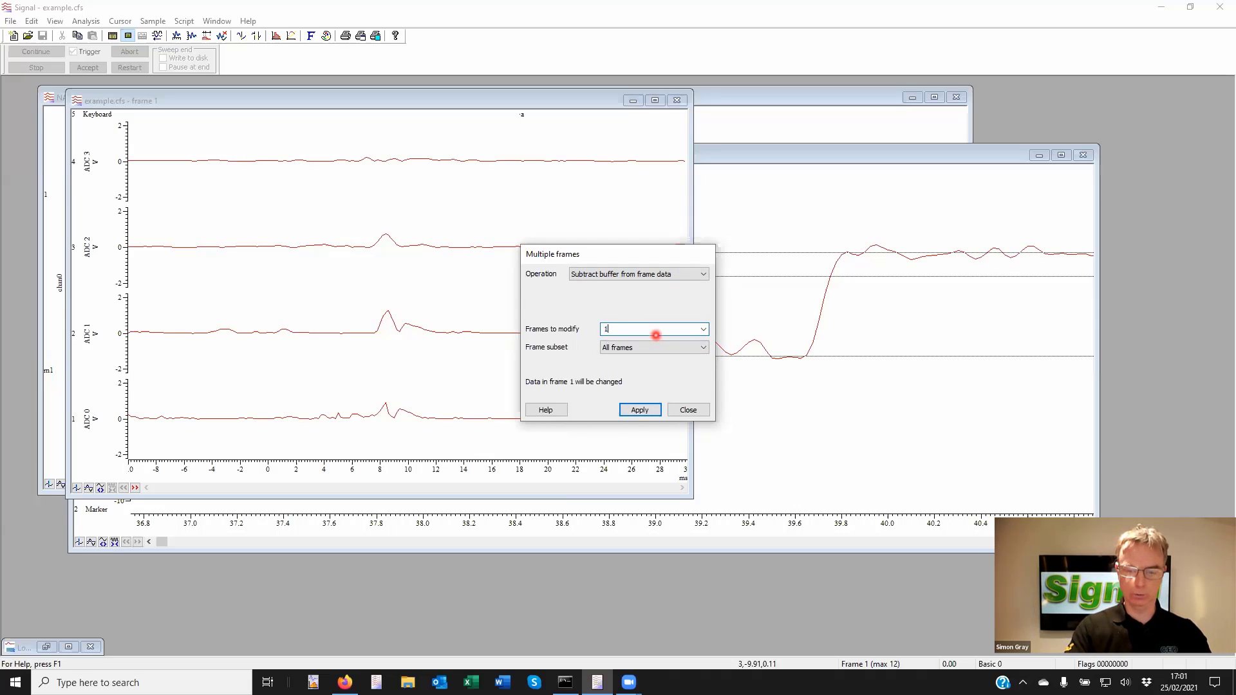
{"action": "type", "text": "..12"}
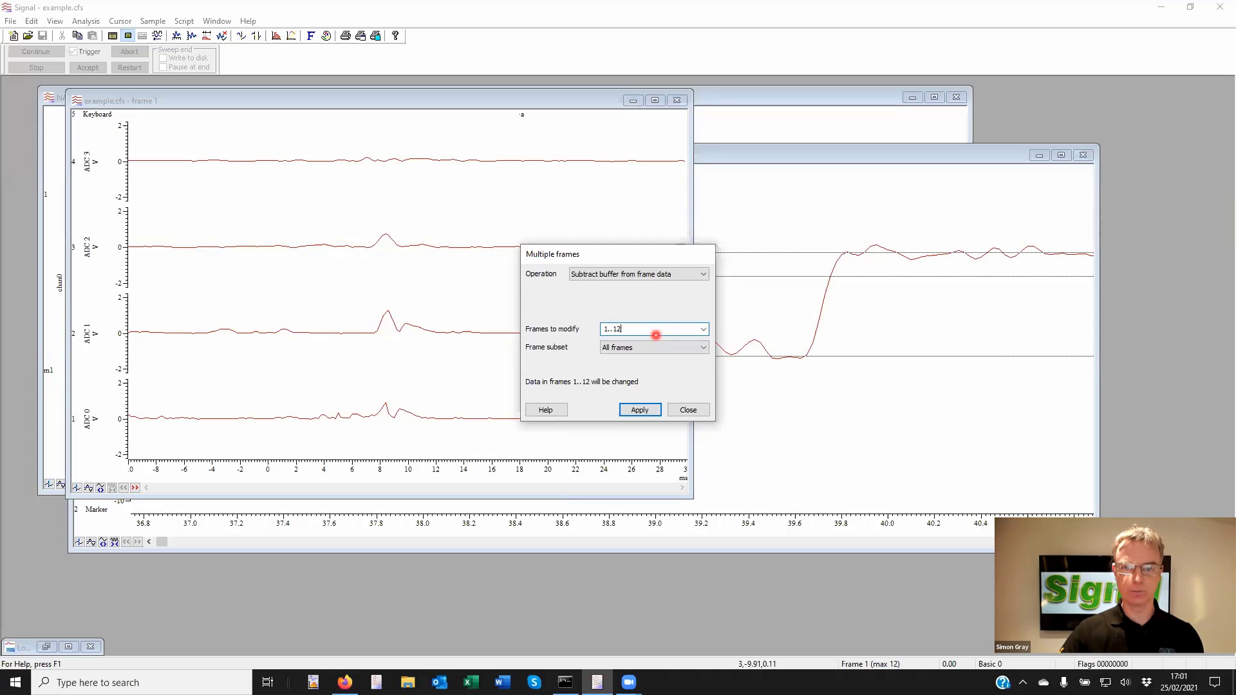